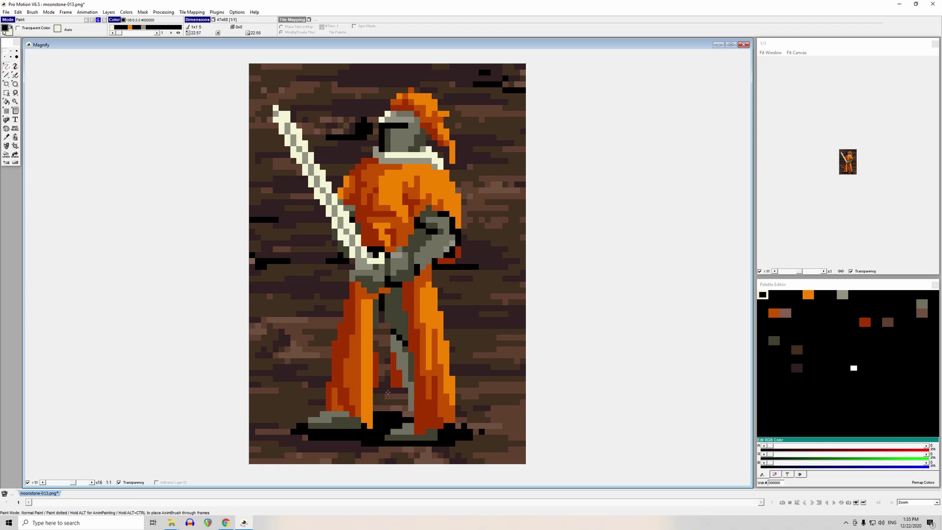
- Sample the black, cream and orange colours from the knight sprite to locate them in the palette
left_click(393, 349)
left_click(429, 154)
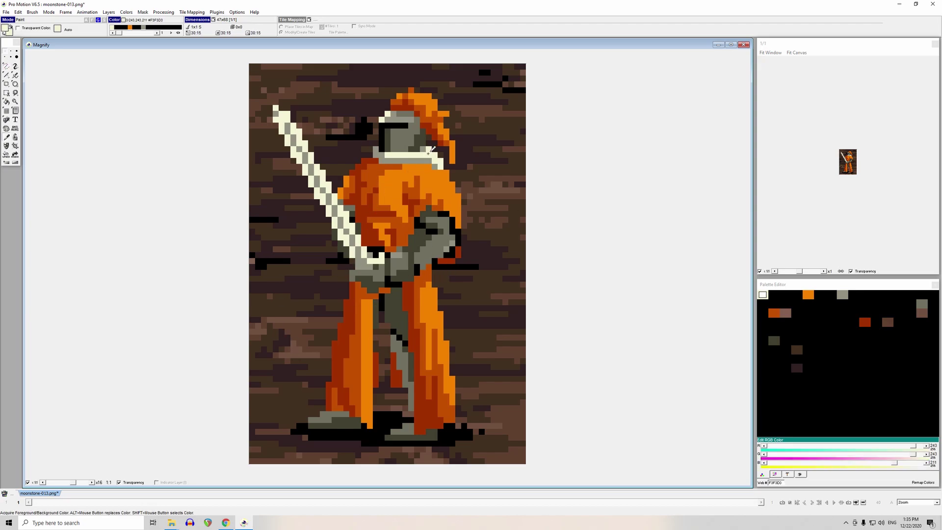
left_click(444, 201)
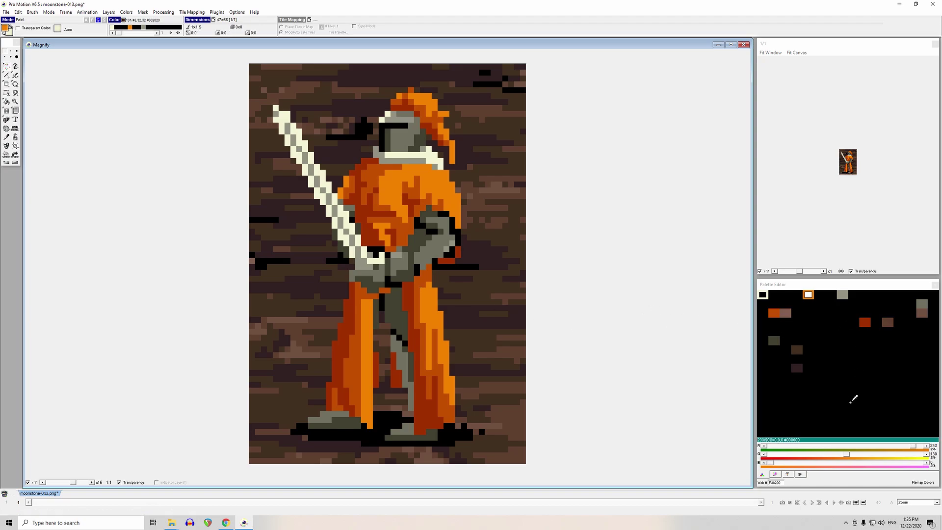
left_click(788, 474)
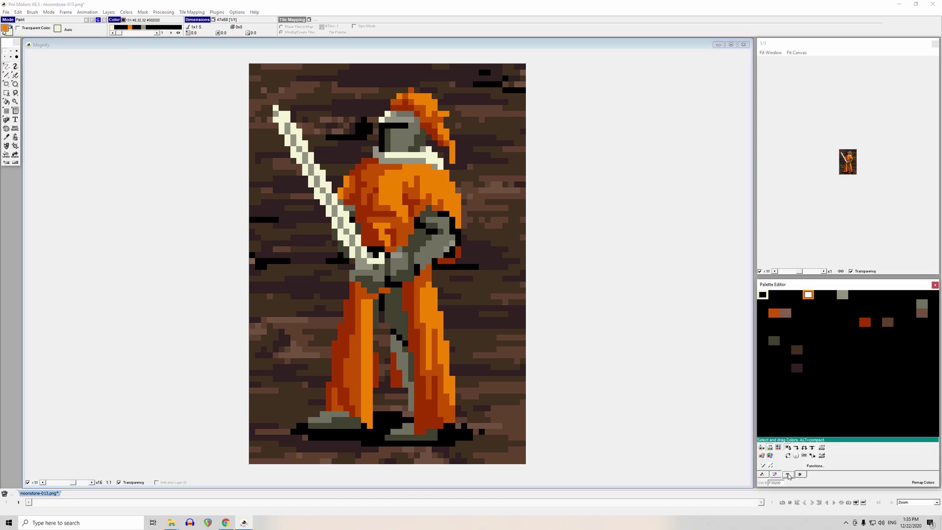
- Sample the dark background colour #302020 and flood-fill the brown patches beside the knight's lower cloak with it
left_click(488, 315)
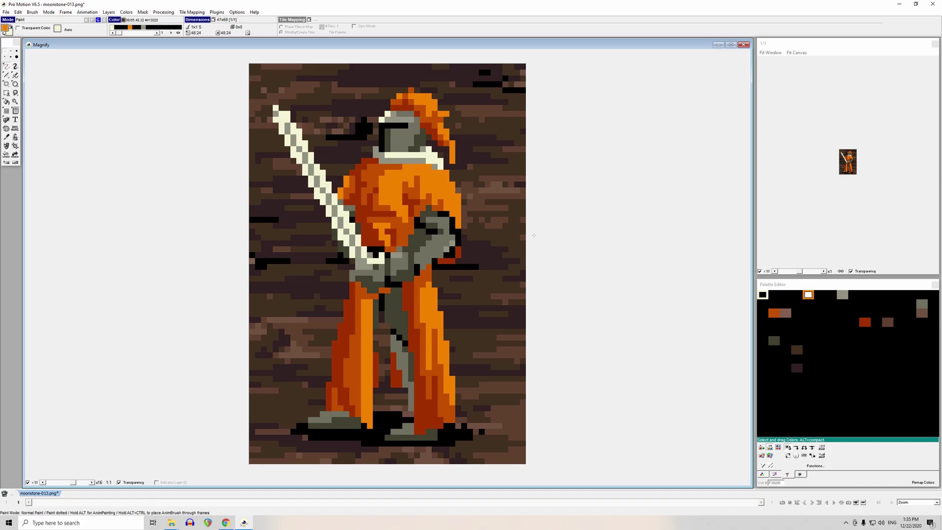
left_click(6, 137)
left_click(308, 436)
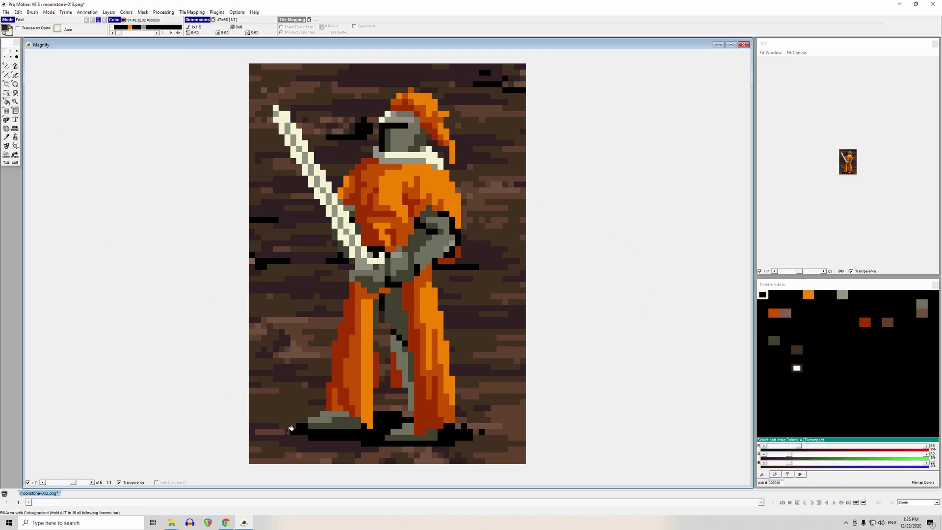
key("f")
left_click(303, 385)
left_click(265, 391)
left_click(267, 356)
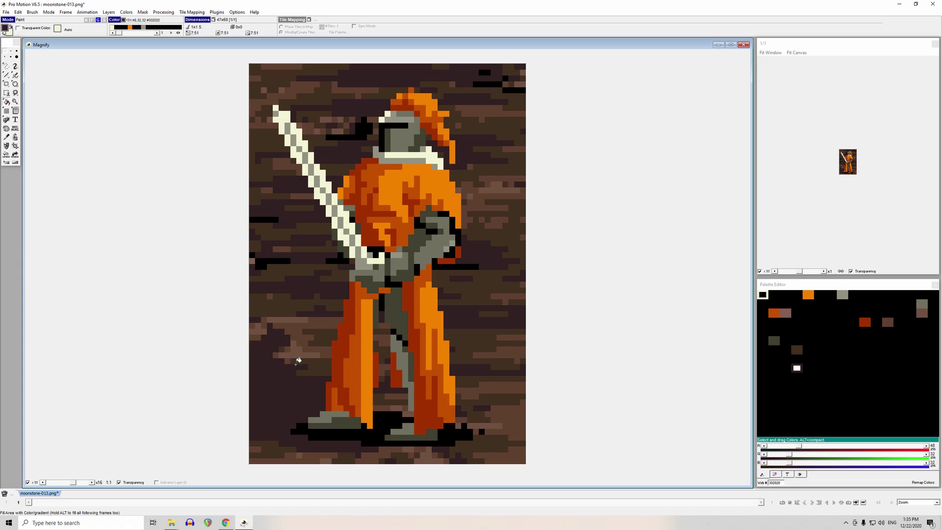
left_click(301, 359)
left_click(301, 350)
left_click(301, 339)
- Copy the hex code 302020 from the dark background colour's single-color settings
key("comma")
double_click(322, 336)
left_click(507, 278)
double_click(290, 379)
left_click_drag(503, 254, 560, 256)
key("ctrl+c")
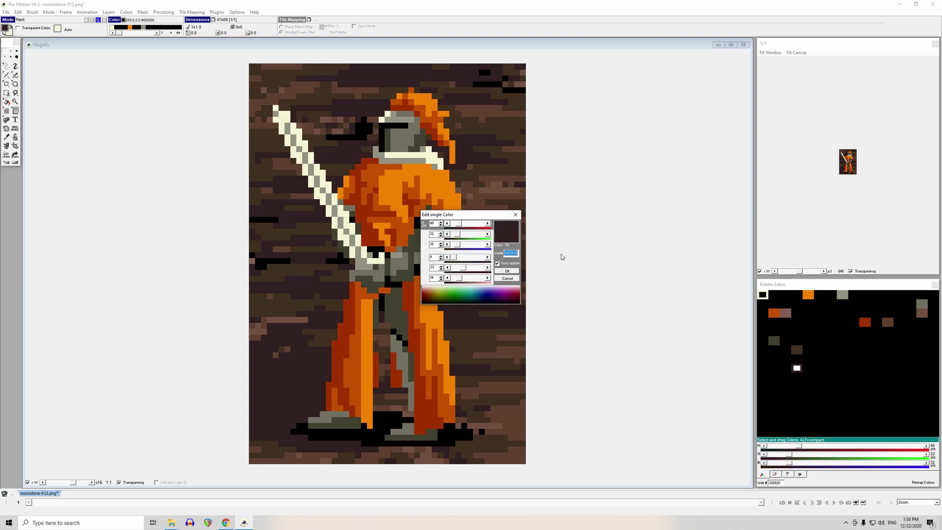
left_click(506, 271)
- Change the two darker brown background palette colours to hex 302020
double_click(322, 337)
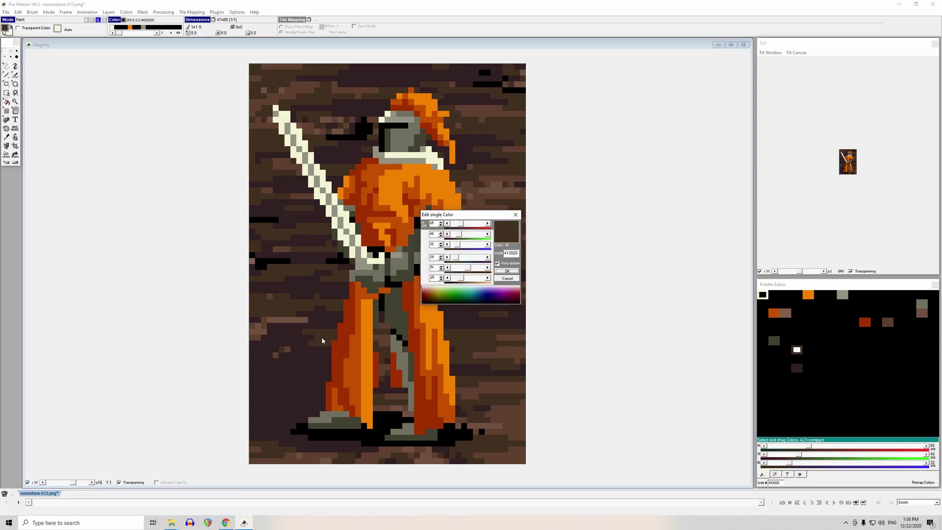
type("302020")
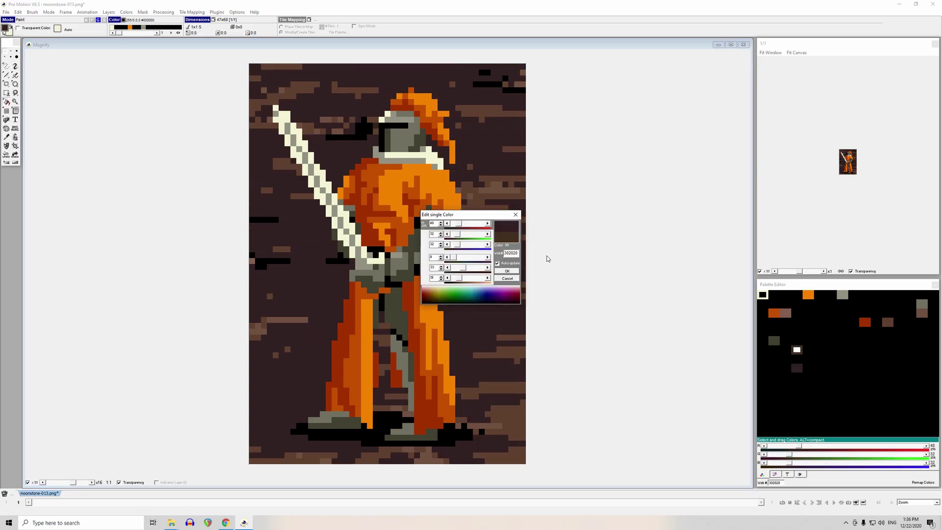
left_click(508, 272)
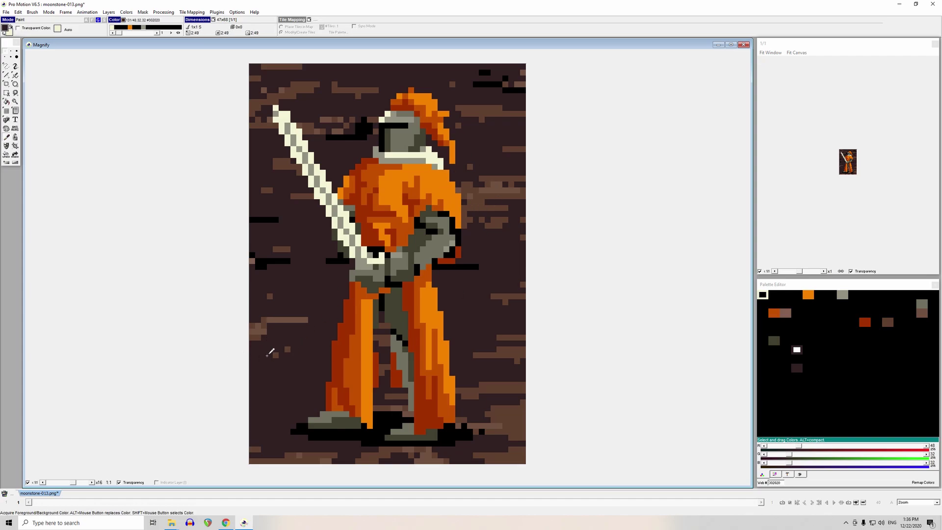
double_click(293, 343)
left_click_drag(505, 253, 557, 254)
key("ctrl+v")
left_click(507, 271)
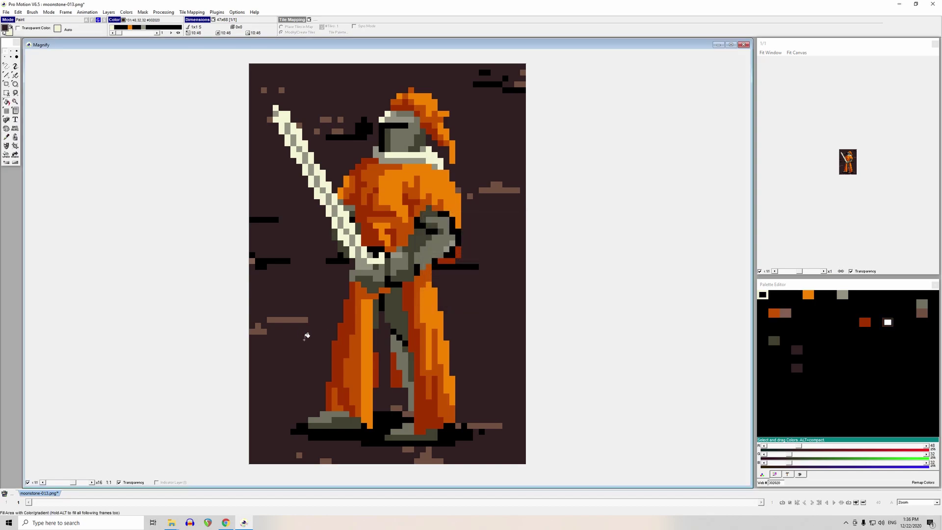
- Change the lightest brown background palette colour to hex 302020
double_click(356, 315)
double_click(510, 253)
key("ctrl+v")
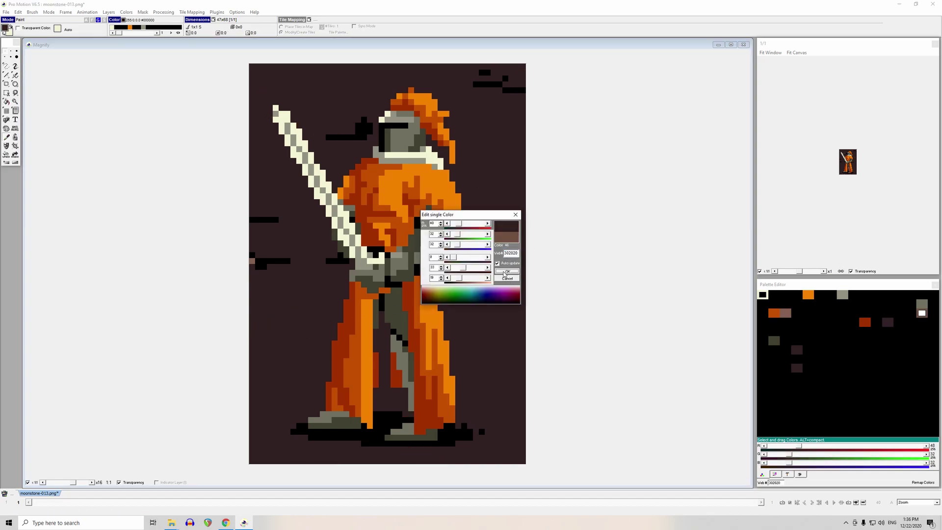
left_click(507, 271)
- Fill the stray pixels and black streaks in the background on the sword side with the dark background colour
left_click(288, 277)
left_click(257, 261)
left_click(252, 261)
left_click(253, 255)
left_click(332, 261)
left_click(270, 220)
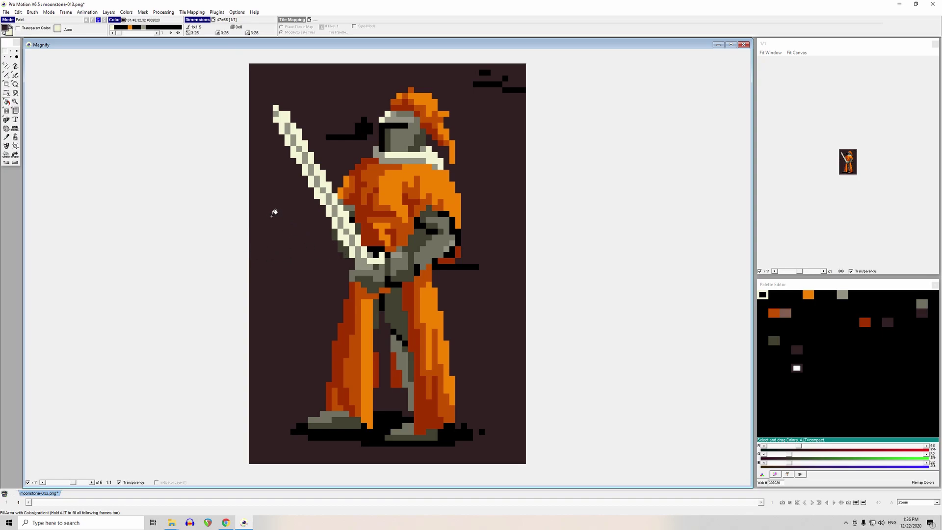
- Fill the black streaks beside the helmet, in the upper background corner and behind the waist with the background colour
left_click(366, 131)
left_click(480, 75)
left_click(485, 72)
left_click(491, 85)
left_click(506, 78)
left_click(512, 89)
left_click(465, 268)
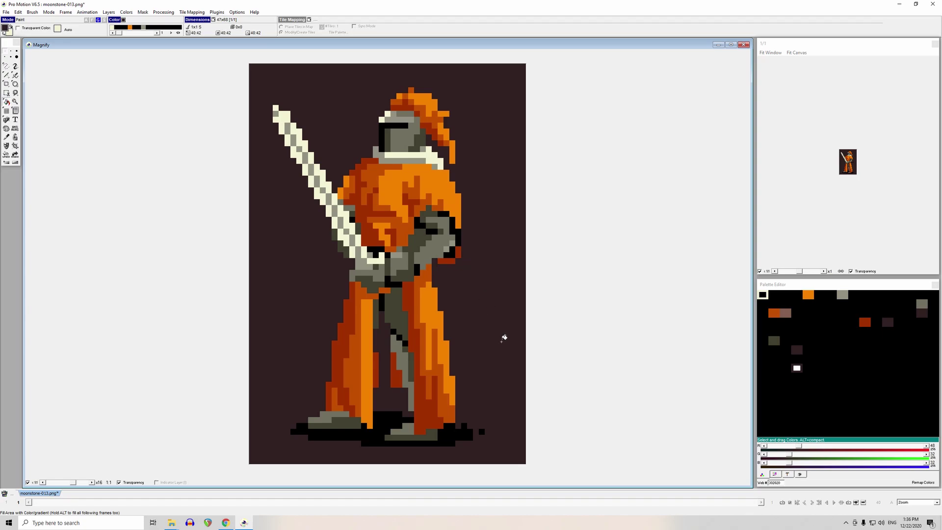
- Remove the stray pixel beside the ground shadow and tidy the shadow's ends under the knight's feet
left_click(478, 430)
left_click(6, 52)
left_click(484, 409)
left_click(463, 426)
left_click(303, 432)
left_click(293, 426)
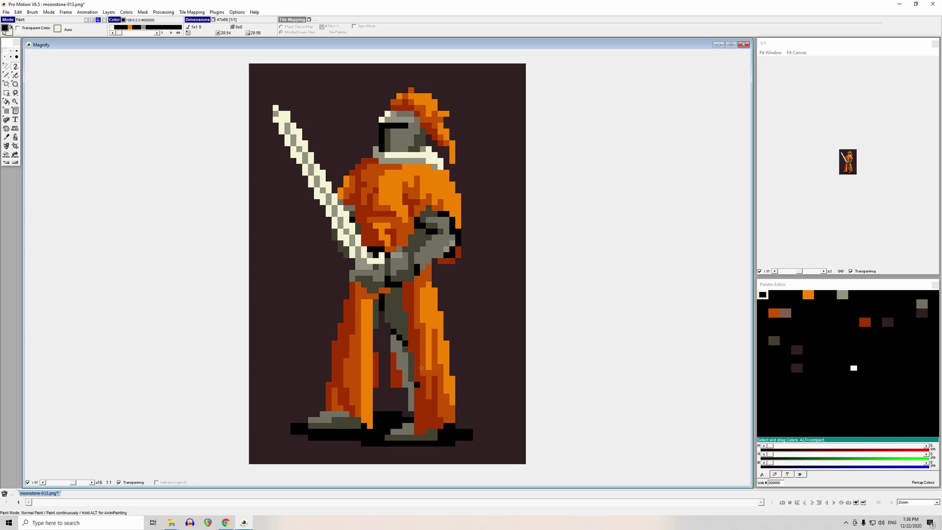
- Sample the dark red of the cloth strip between the knight's legs for flood filling
right_click(366, 396)
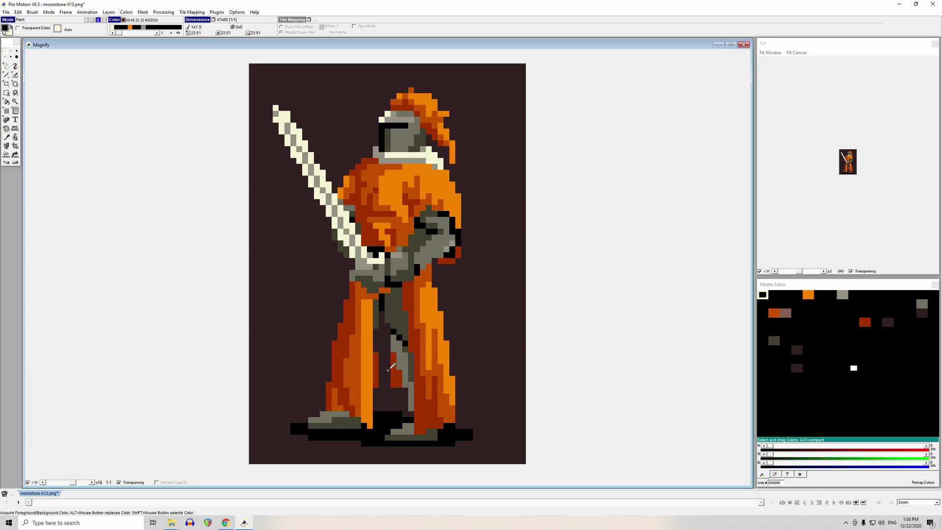
left_click(395, 376)
key("f")
left_click(388, 396)
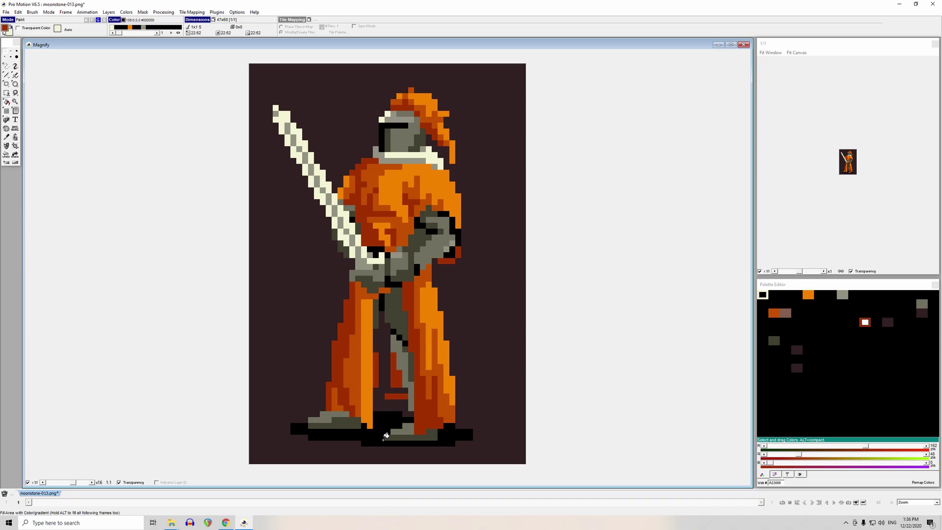
key("ctrl+z")
left_click(399, 408)
key("ctrl+z")
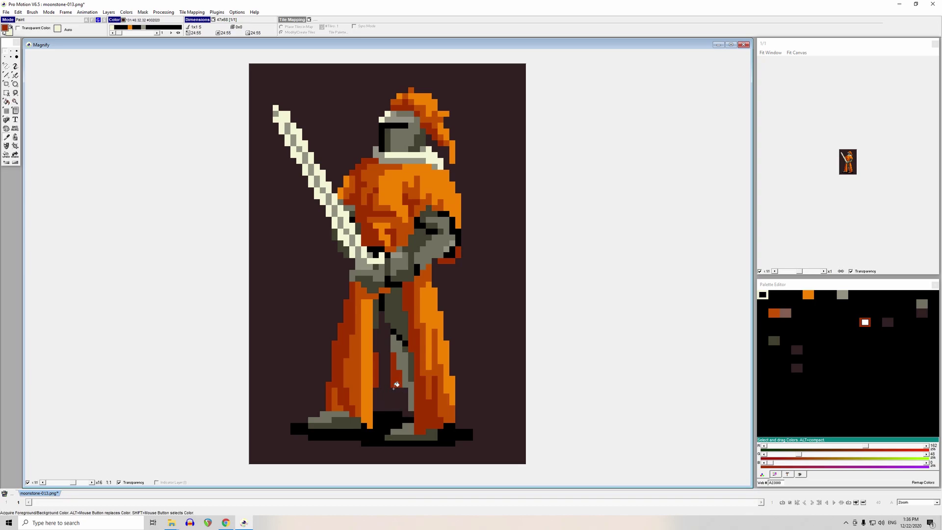
- Fill the lower background gap between the knight's legs with the dark red cloth colour
left_click(392, 403)
mouse_move(391, 403)
left_mouse_down()
mouse_move(384, 339)
mouse_move(383, 370)
left_mouse_up()
left_click(382, 378)
left_click(387, 372)
left_click(388, 361)
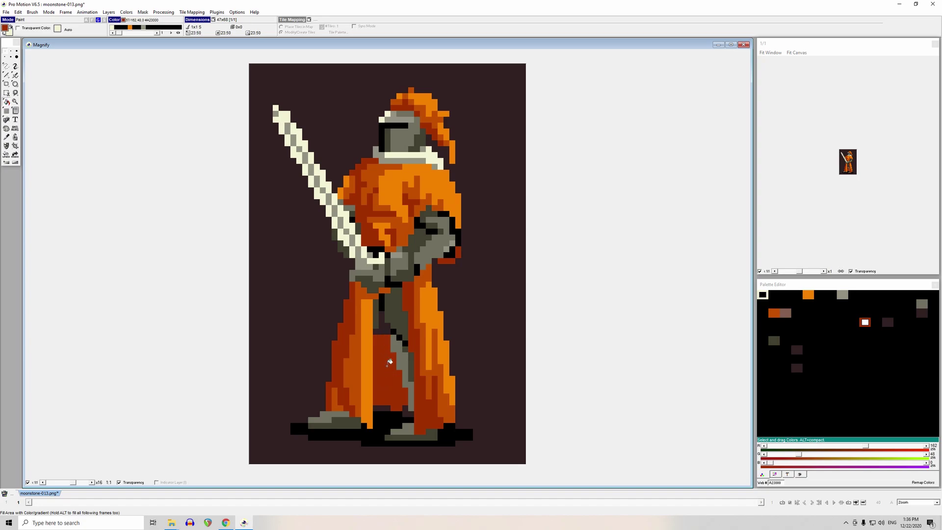
left_click(404, 411)
left_click(384, 409)
left_click(404, 407)
- Close the upper end of the gap between the legs with dark red fill and black outline pixels
left_click(383, 334)
left_click(384, 326)
left_click(382, 317)
left_click(394, 331)
key("d")
left_click(382, 319)
left_click(381, 385)
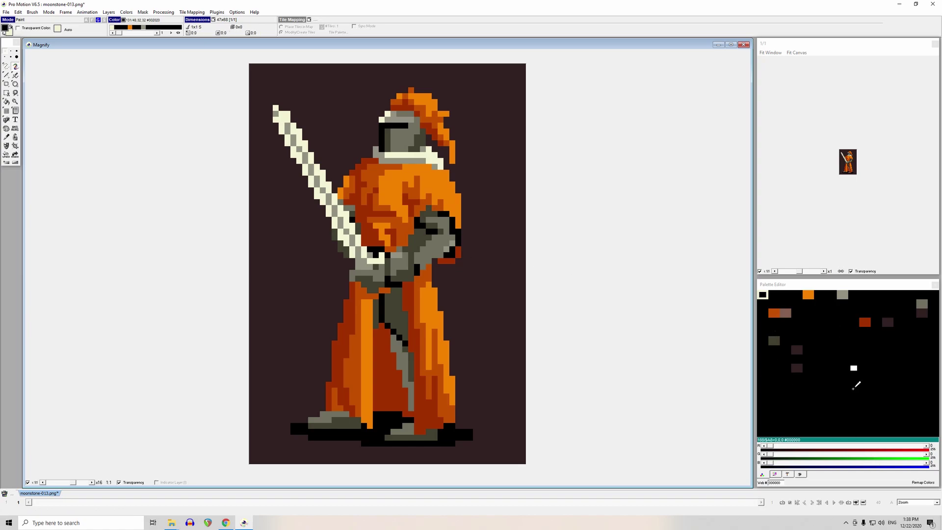
- Place the dark background colour #302020 in the last palette slot
left_click(788, 474)
left_click(489, 304)
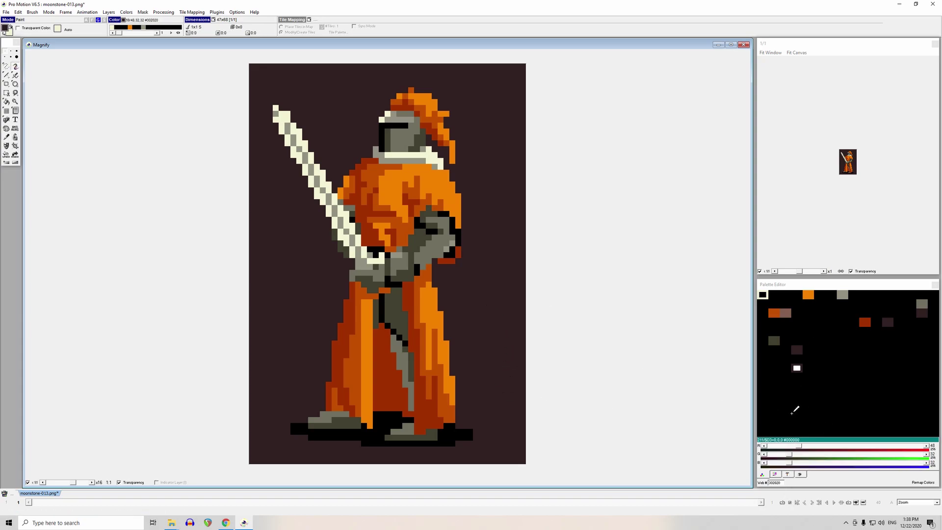
left_click(797, 369)
left_click_drag(797, 369, 933, 432)
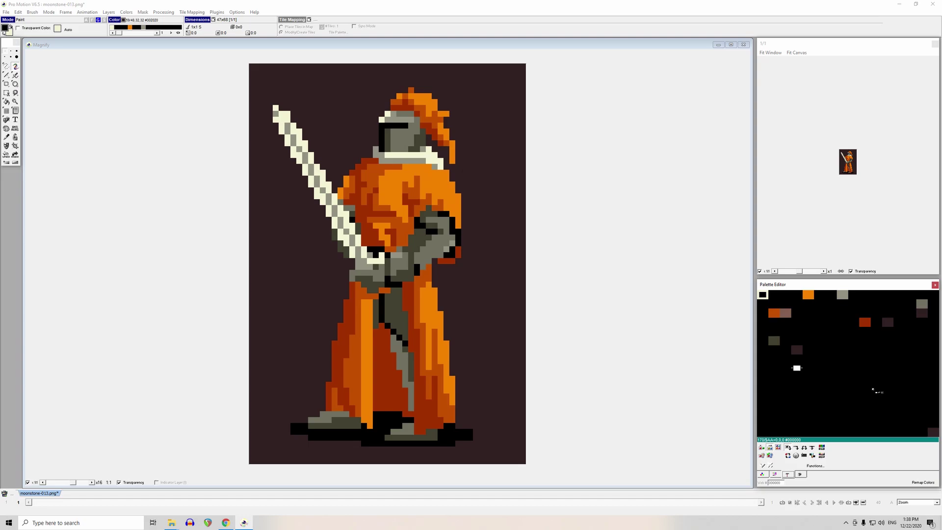
left_click(126, 12)
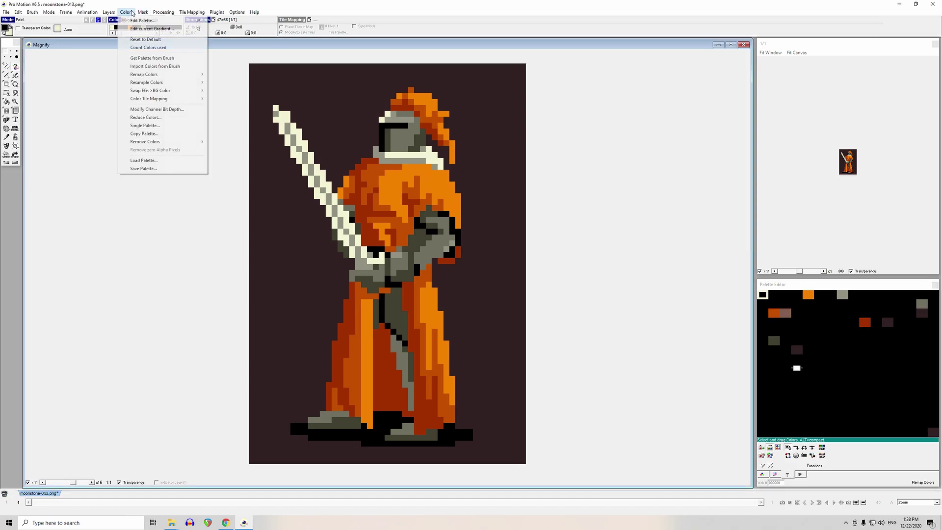
left_click(173, 117)
left_click(499, 295)
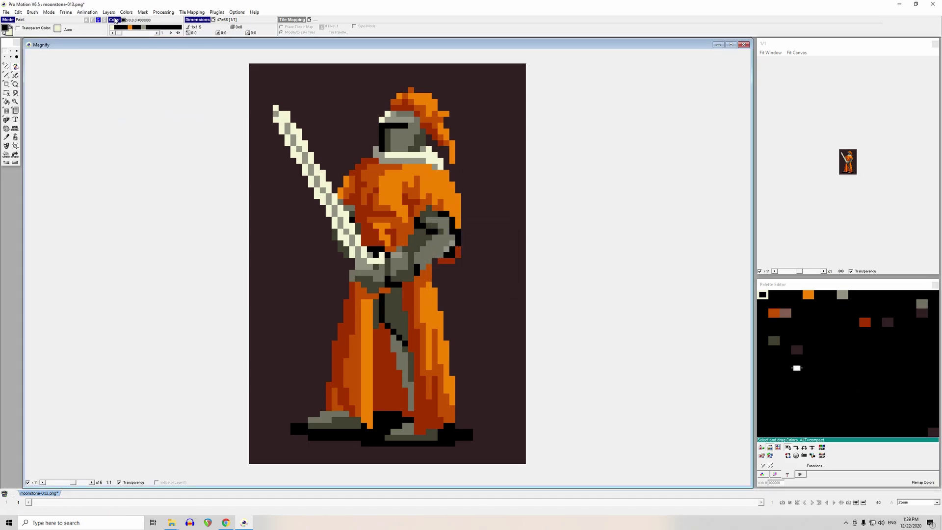
- Remove the duplicate colours and the unused colours from the image's palette
left_click(125, 12)
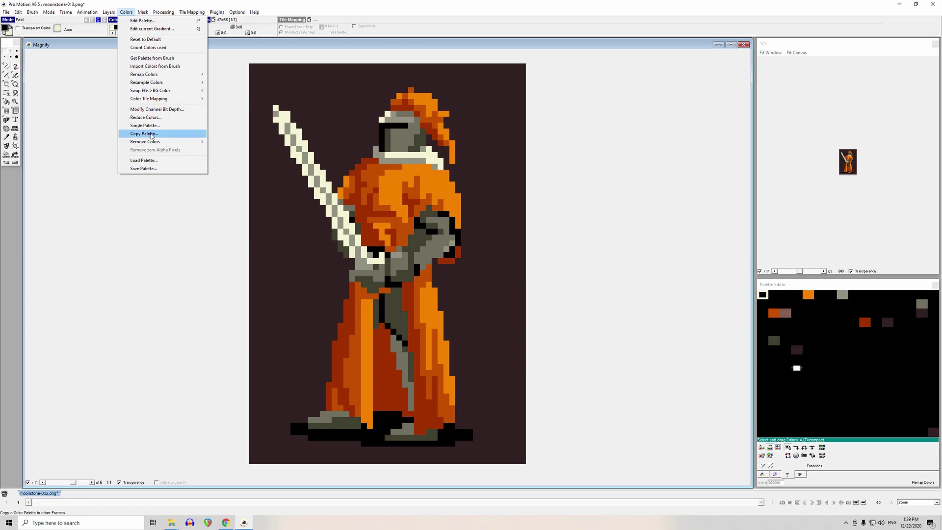
mouse_move(176, 141)
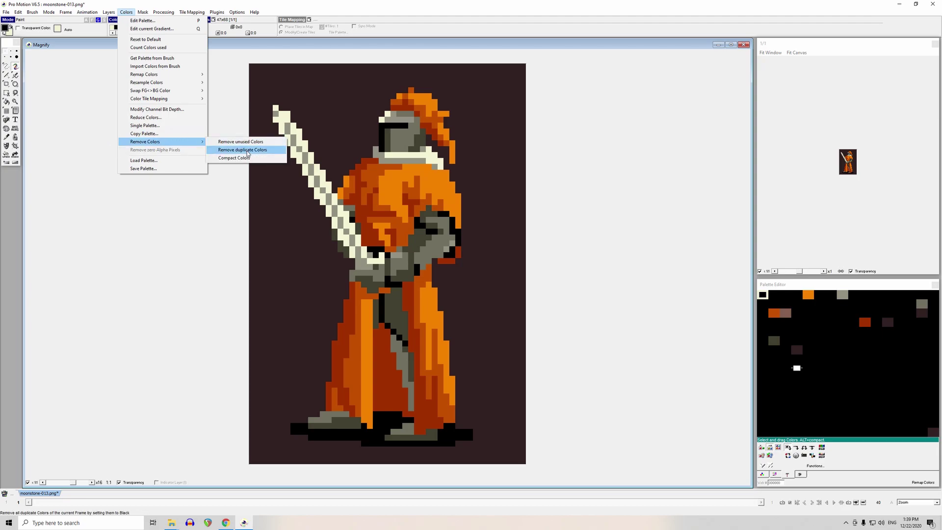
left_click(248, 153)
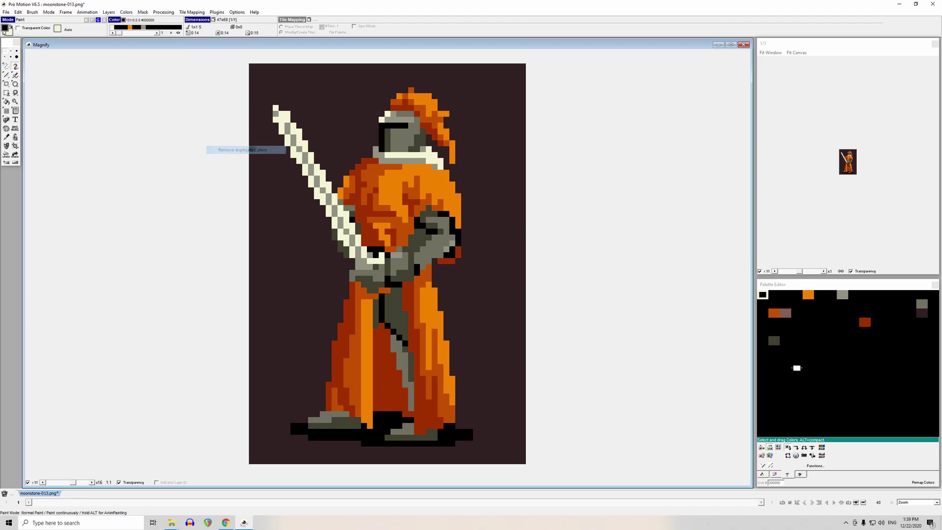
left_click(126, 12)
mouse_move(162, 141)
left_click(240, 142)
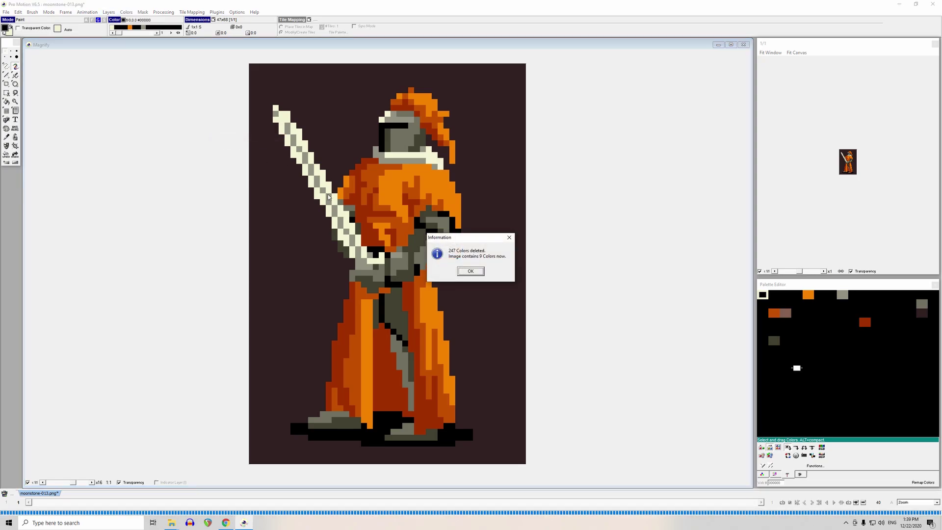
left_click(473, 273)
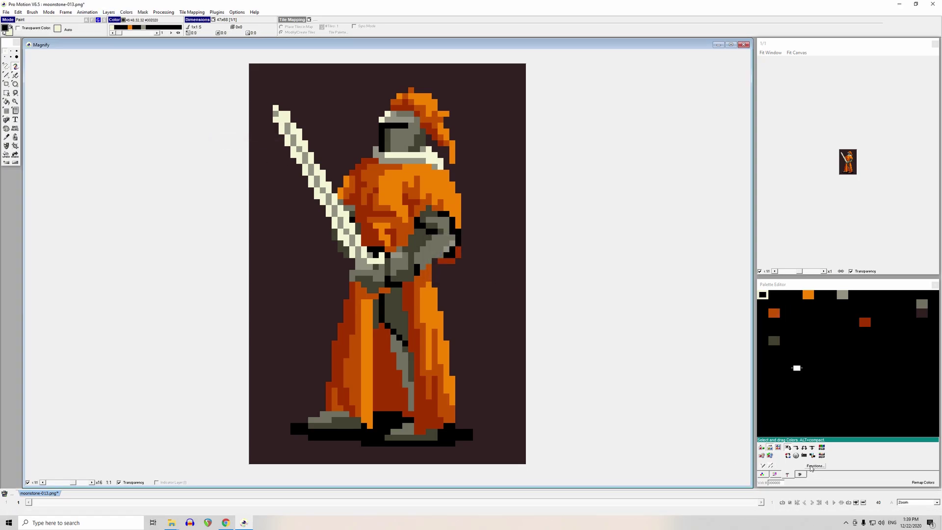
- Sample the background colour #302020 from the canvas and place its swatch in the last palette slot
left_click(844, 381)
key("comma")
left_click(485, 325)
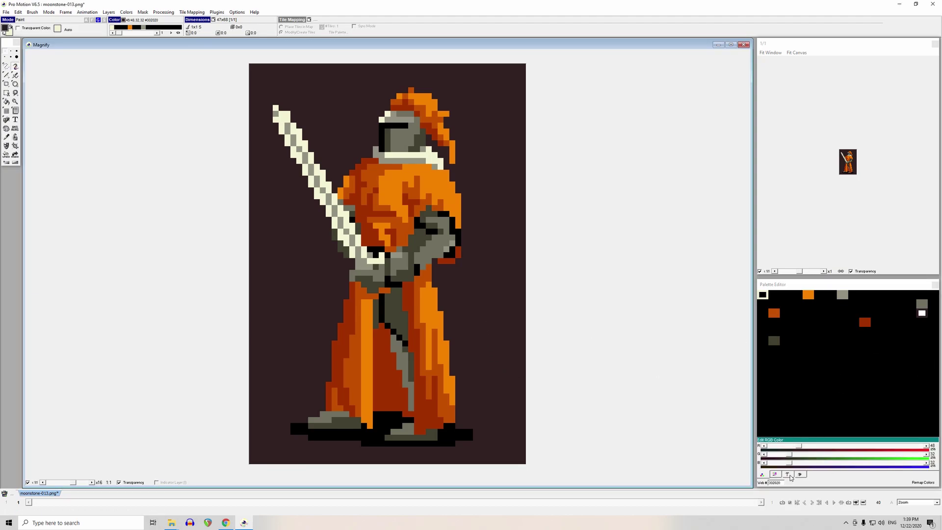
left_click(789, 475)
left_click(923, 314)
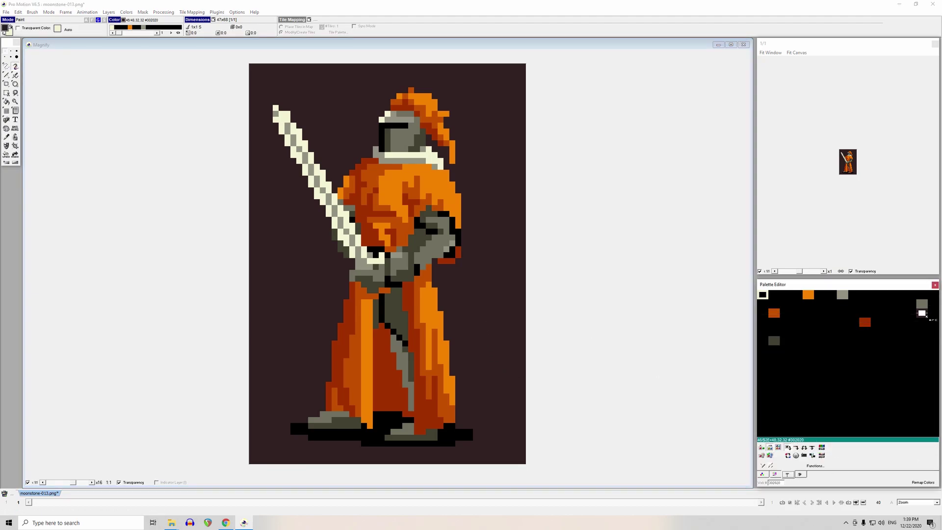
left_click_drag(923, 314, 934, 432)
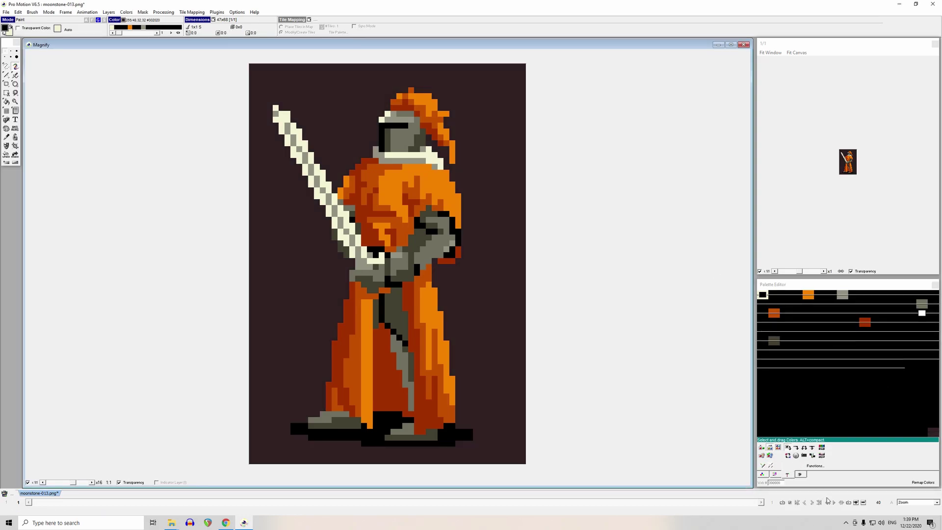
- Sort the selected palette colours by brightness, remap the image colours and return to RGB colour editing
left_click(815, 466)
mouse_move(835, 398)
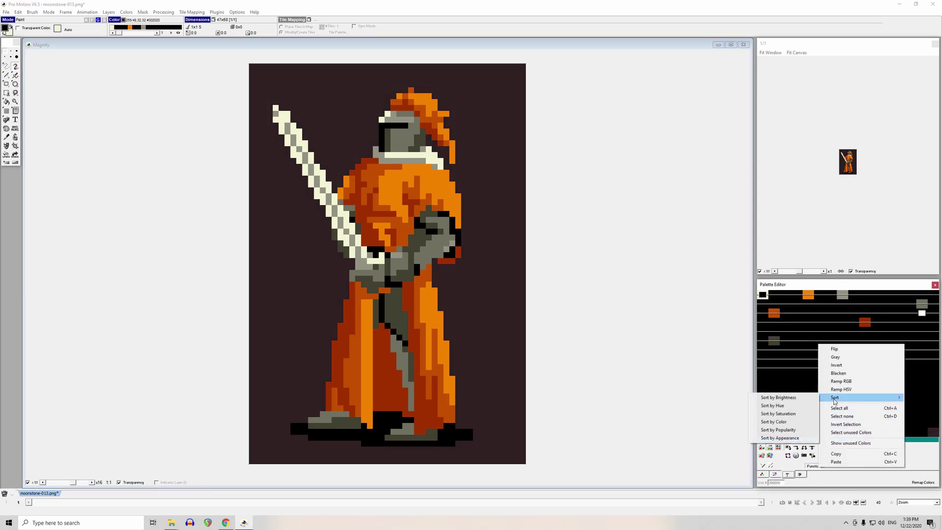
left_click(795, 400)
left_click(924, 482)
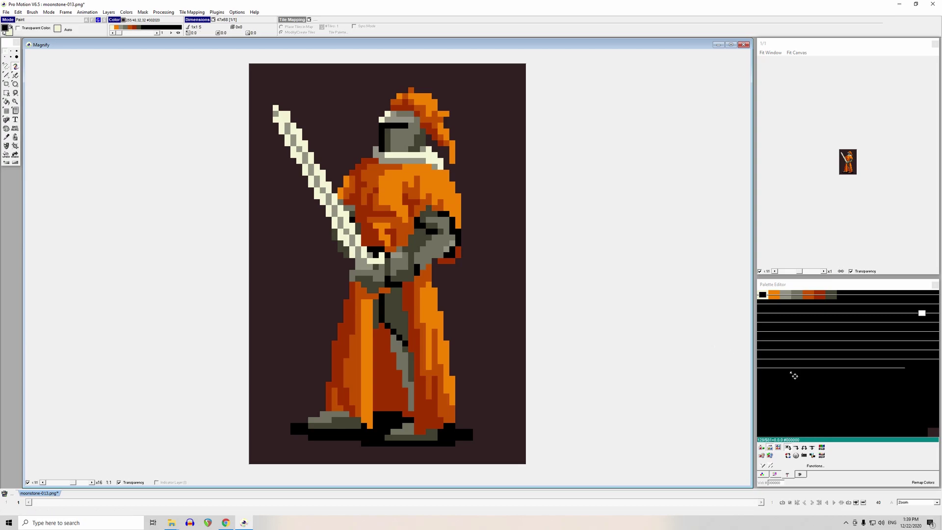
left_click(762, 474)
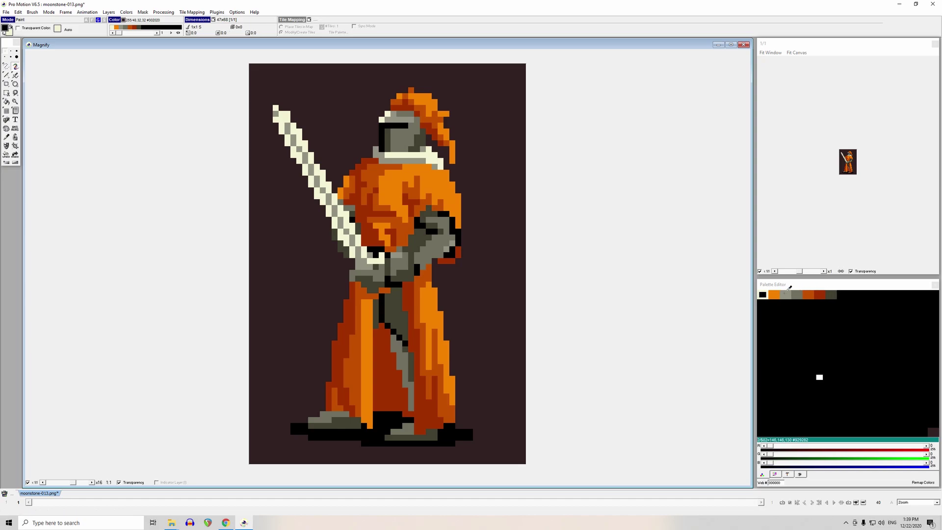
- Move the three orange and red colours into their own palette row, close up the greys and apply with remapped pixels
left_click(766, 477)
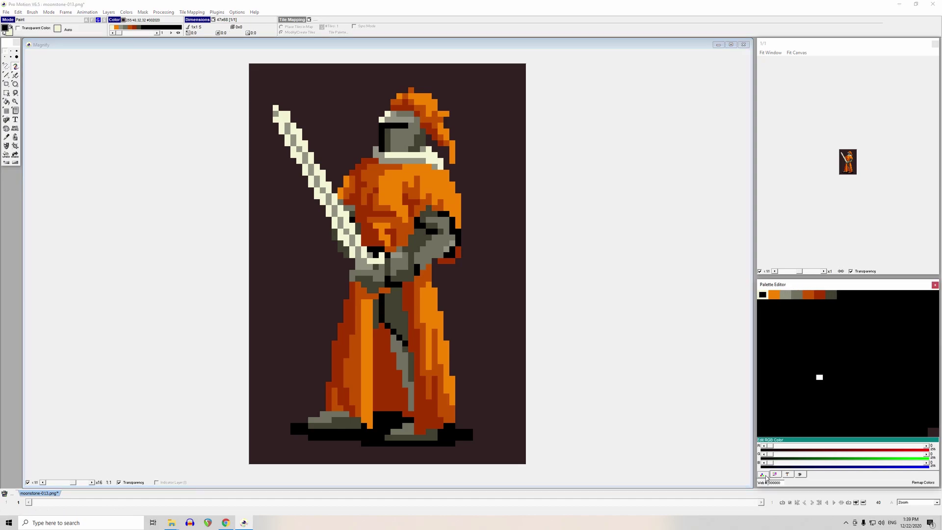
left_click(787, 474)
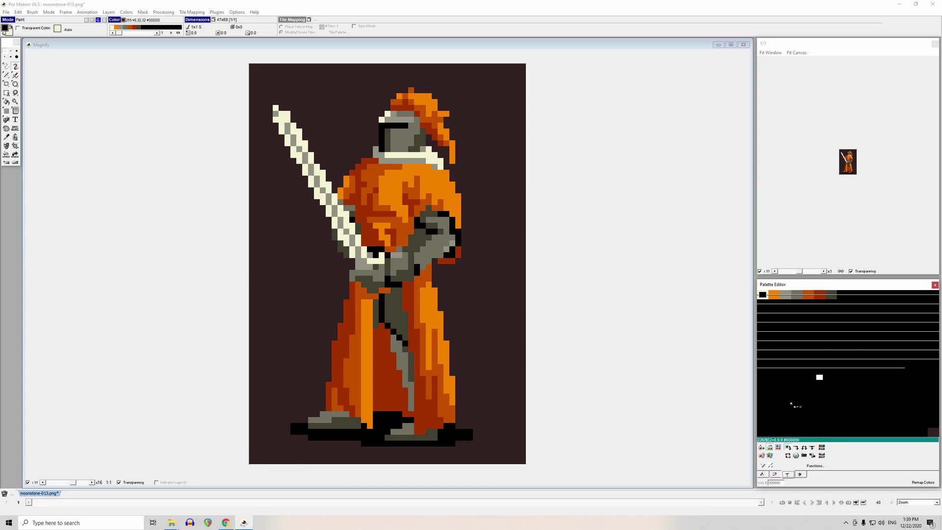
left_click_drag(774, 295, 797, 297)
right_click(789, 315)
left_click(812, 322)
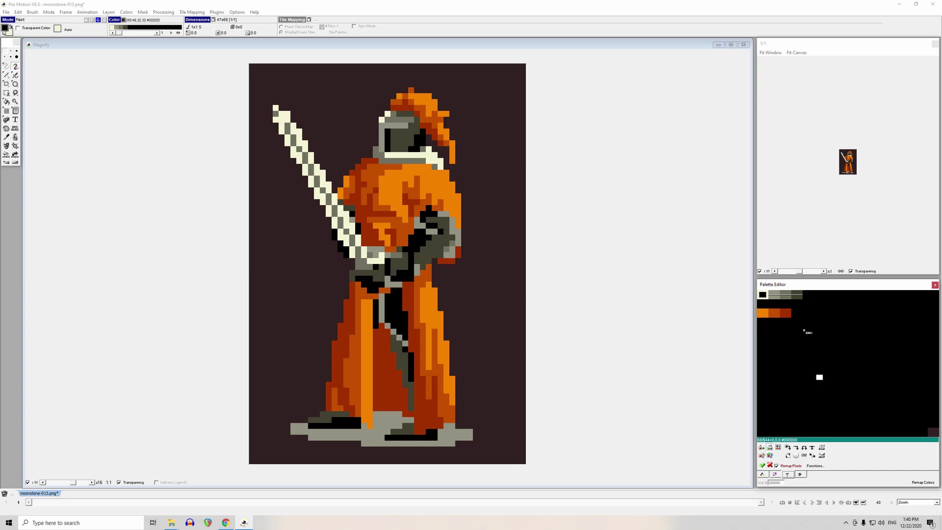
left_click(807, 332)
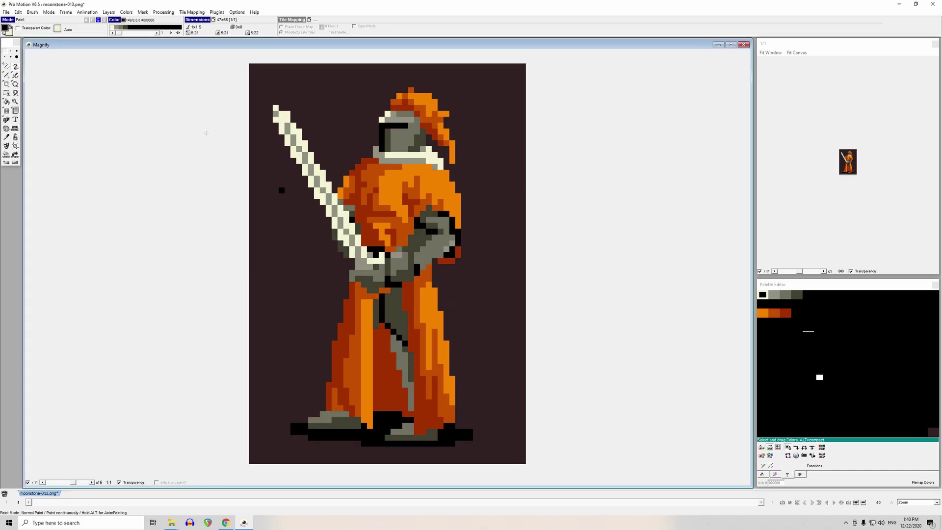
- Save the project under the file name 1
left_click(6, 11)
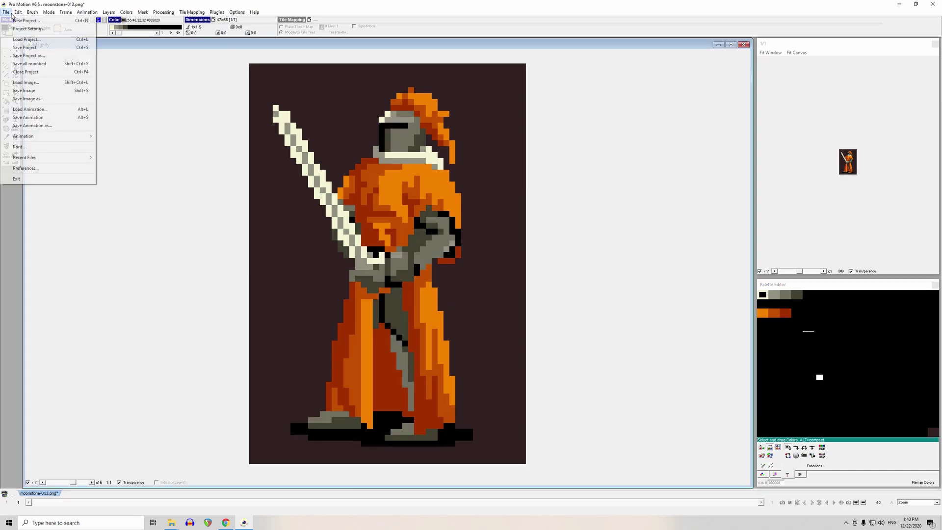
left_click(19, 56)
type("1")
left_click(557, 265)
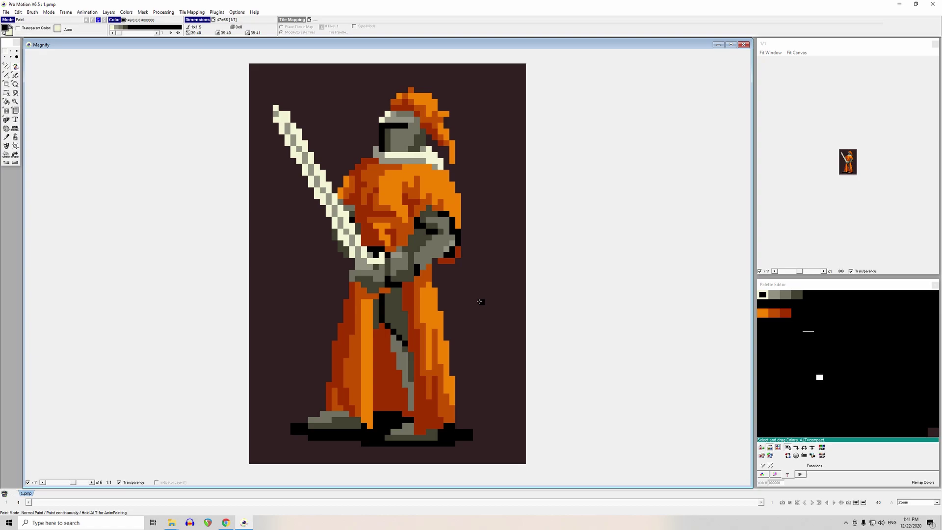
- Add a second animation frame that duplicates the knight
left_click(410, 173)
key("comma")
key("ctrl+Insert")
- Try a test stroke on the second frame, flip between frames 1 and 2 to compare, and undo the stroke
left_click(384, 356)
mouse_move(292, 309)
left_mouse_down()
mouse_move(327, 155)
mouse_move(316, 153)
left_mouse_up()
key("1")
key("2")
key("1")
key("2")
key("1")
key("2")
key("1")
key("2")
key("ctrl+z")
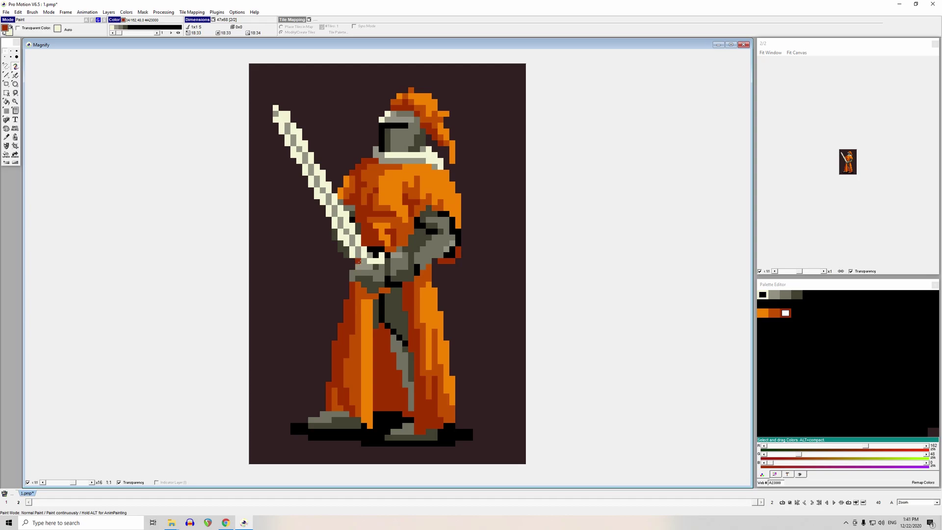
- On frame 2, paint over the inner part of the knight's right-hand foot with the black of the ground shadow
left_click(401, 197)
key("comma")
left_click(392, 426)
left_click_drag(405, 424, 389, 438)
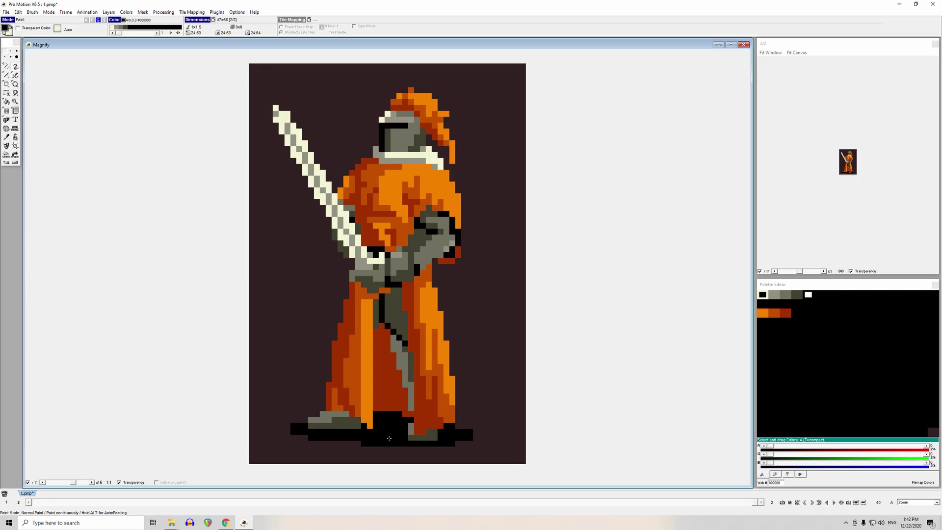
- Rebuild the right-hand foot slightly further right in dark and mid grey, and shorten the bottom of the bright orange robe strip
right_click(439, 434)
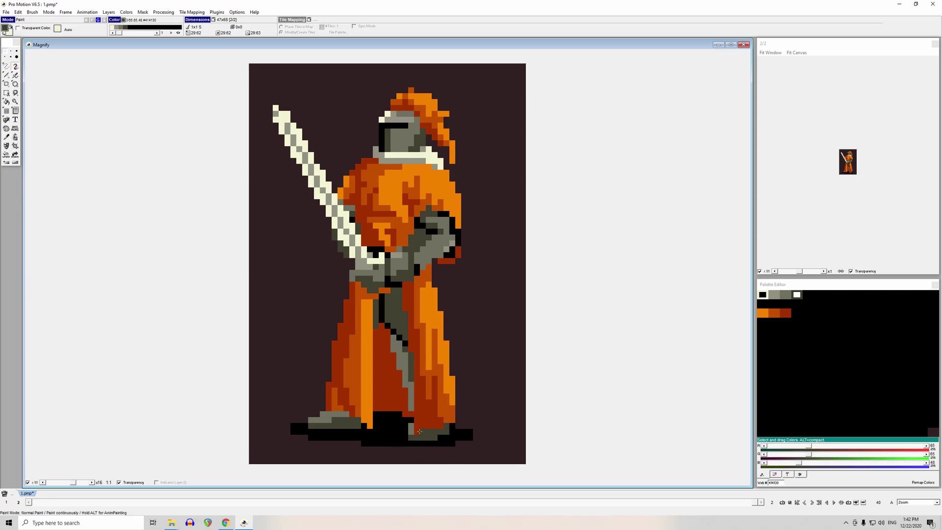
right_click(387, 426)
left_click(370, 425)
left_click(352, 414)
right_click(419, 429)
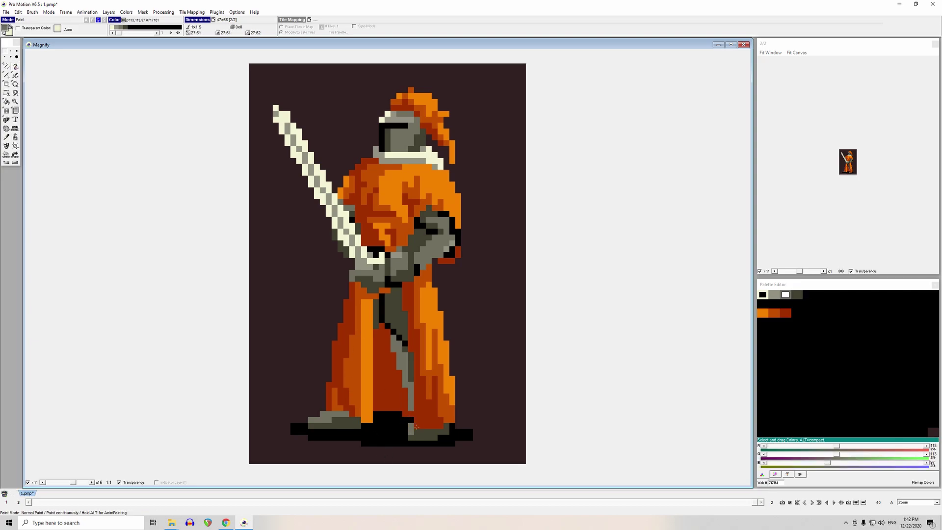
left_click_drag(420, 431, 417, 432)
right_click(408, 440)
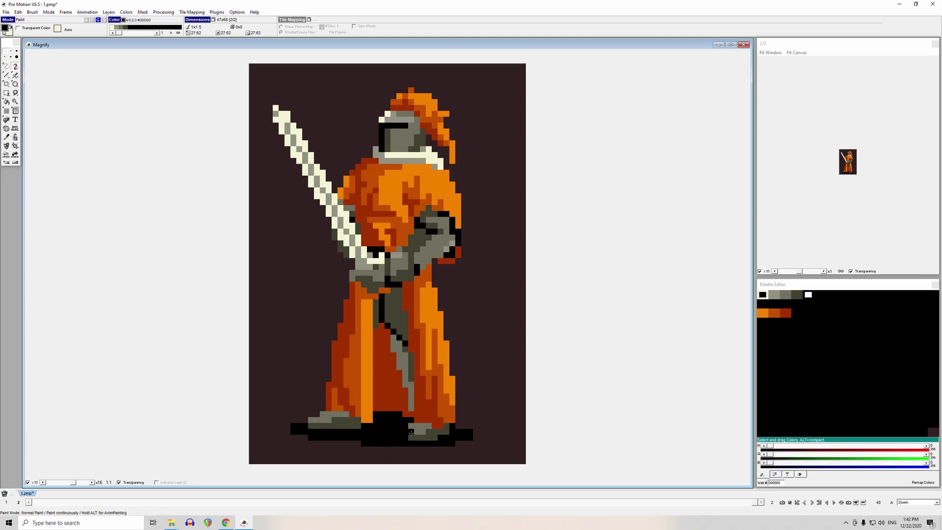
- Enlarge the sprite preview to x5
left_click(824, 271)
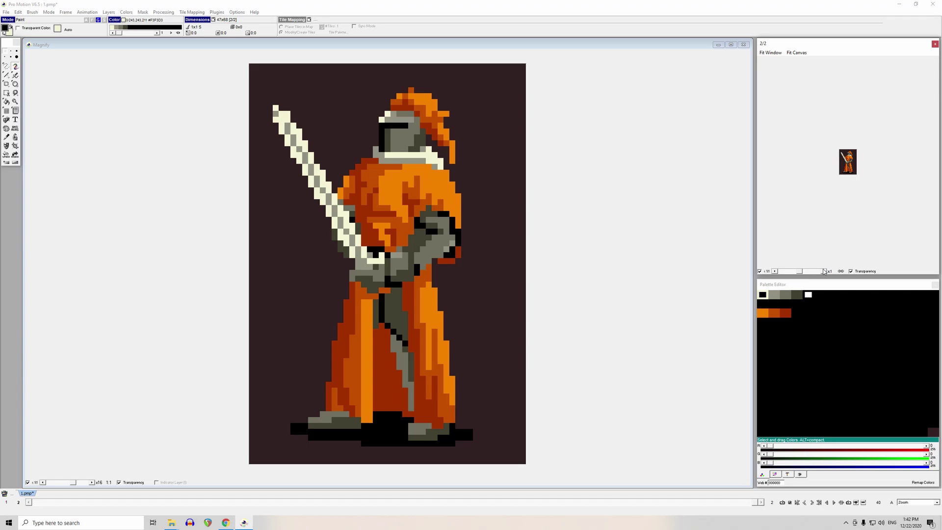
left_click(824, 271)
left_click(352, 189)
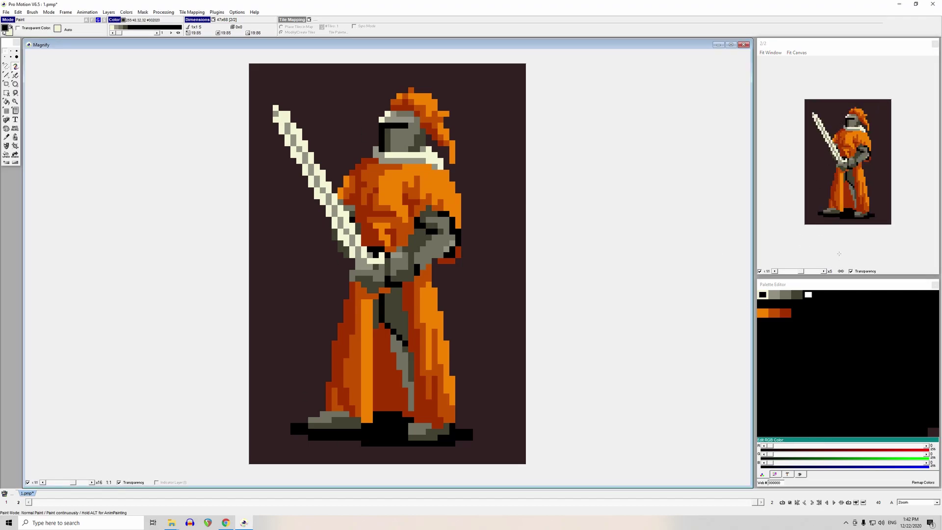
- Examine the legs and redrawn foot at close range and compare frame 2 with frame 1
scroll(452, 305, "up", 10)
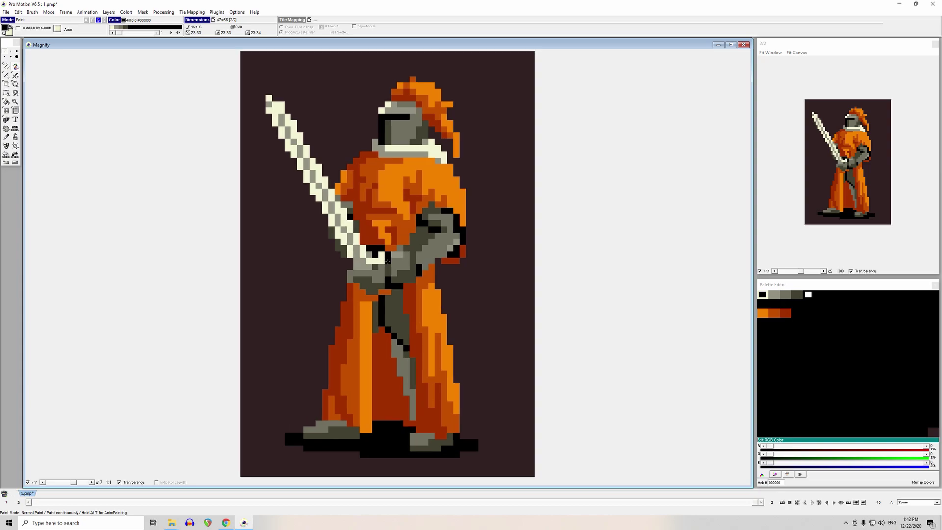
scroll(452, 305, "up", 2)
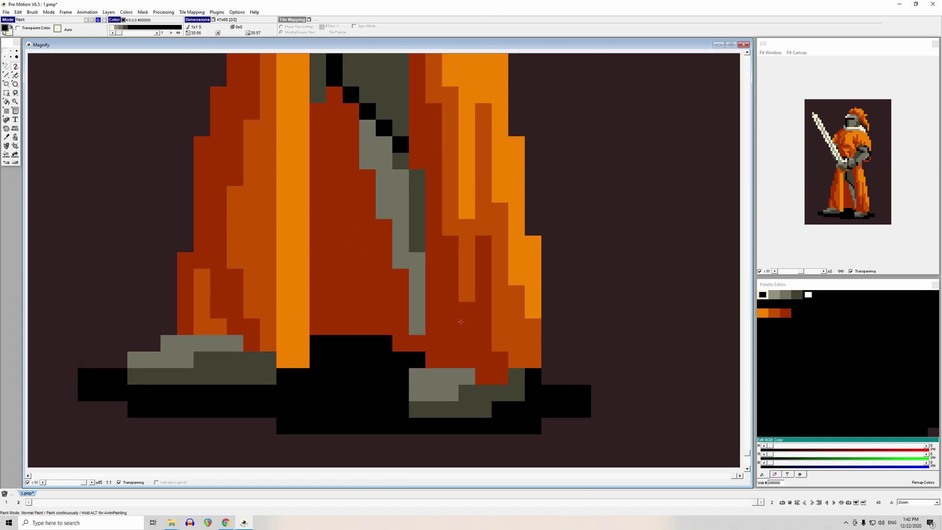
scroll(466, 232, "down", 10)
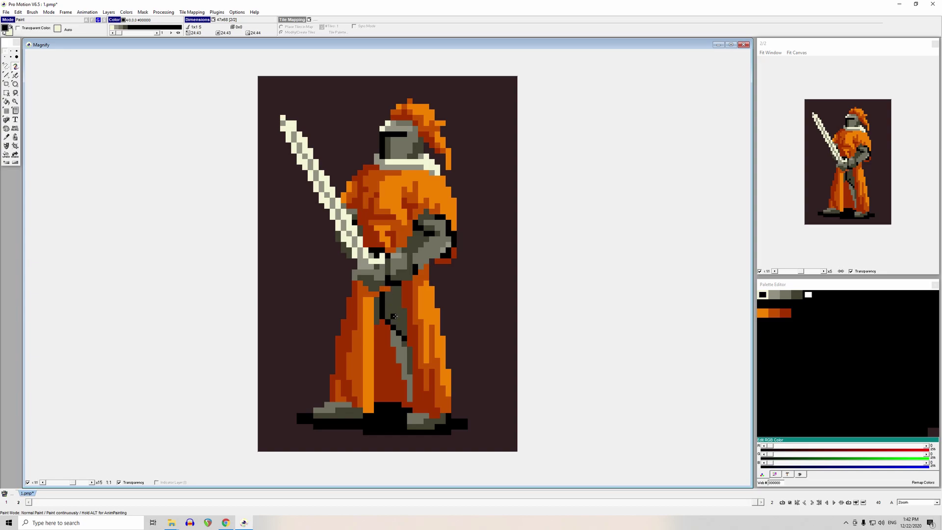
scroll(394, 317, "up", 5)
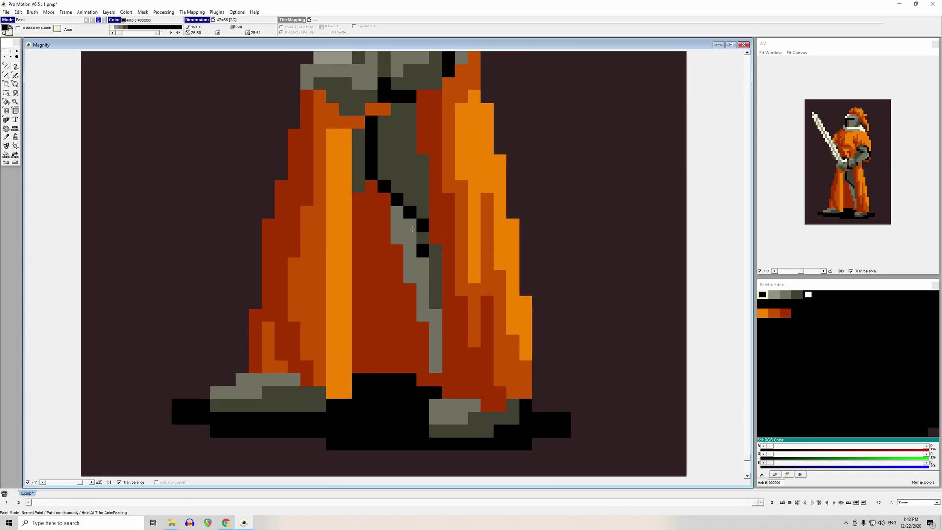
scroll(421, 250, "up", 1)
right_click(426, 271)
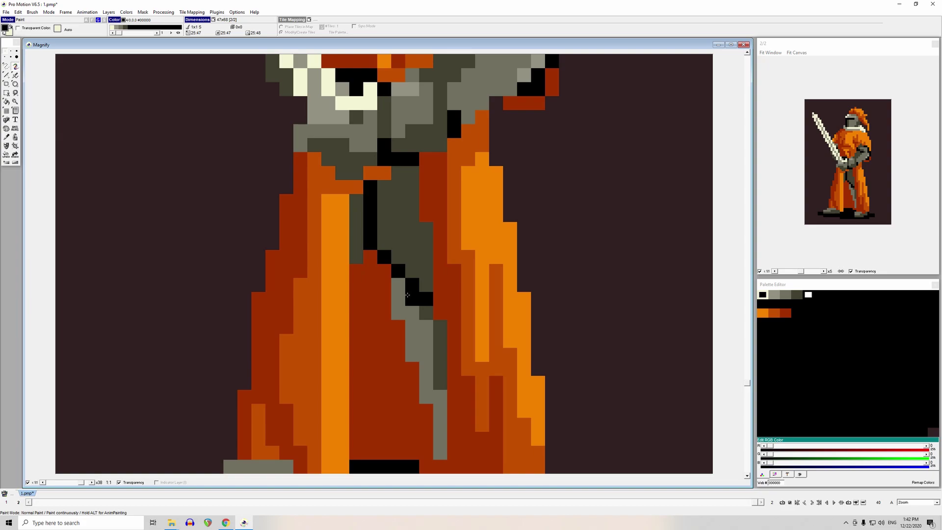
scroll(408, 295, "down", 5)
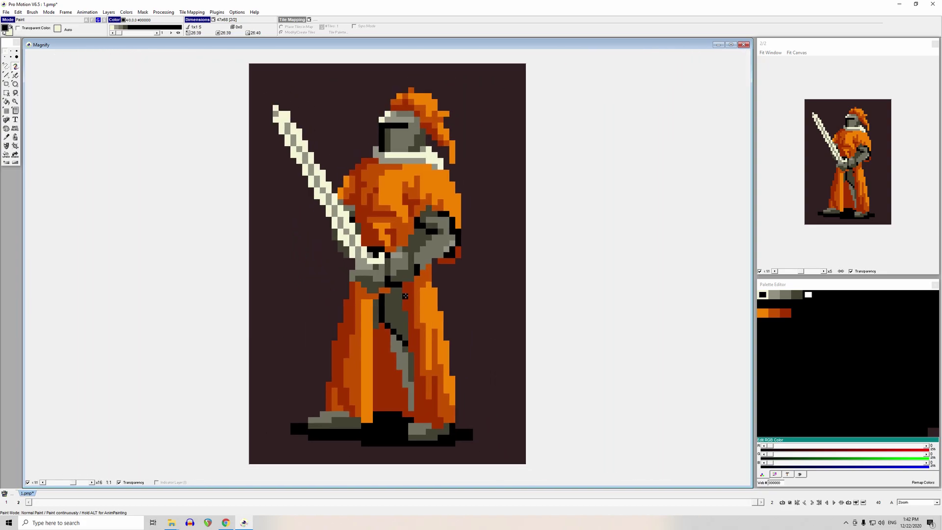
scroll(399, 300, "up", 1)
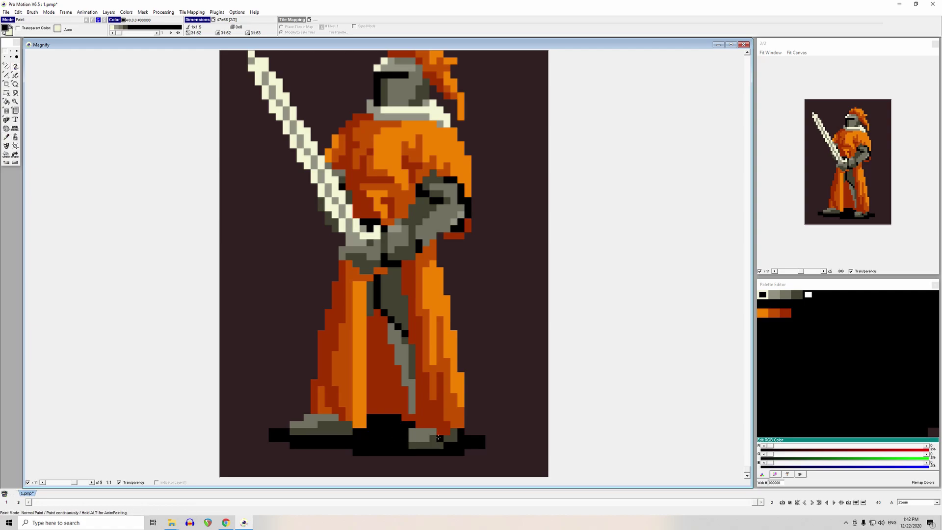
right_click(432, 436)
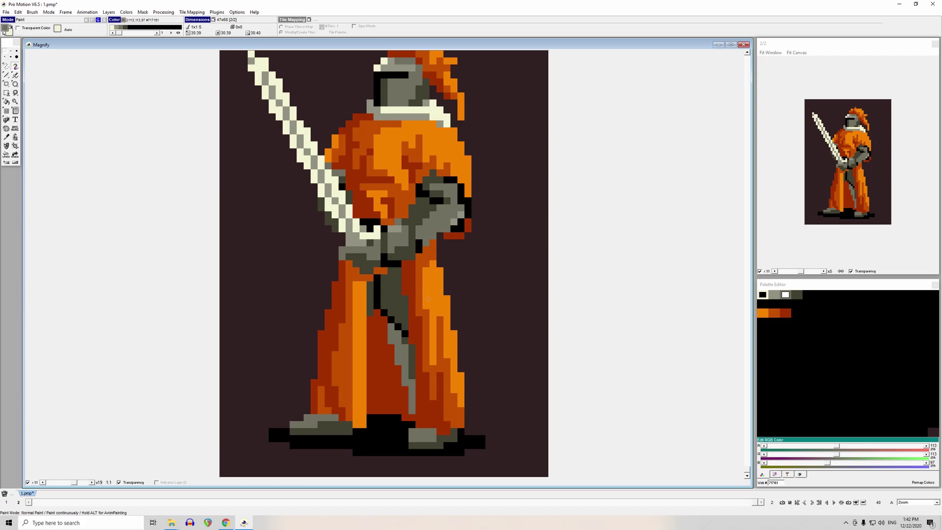
key("1")
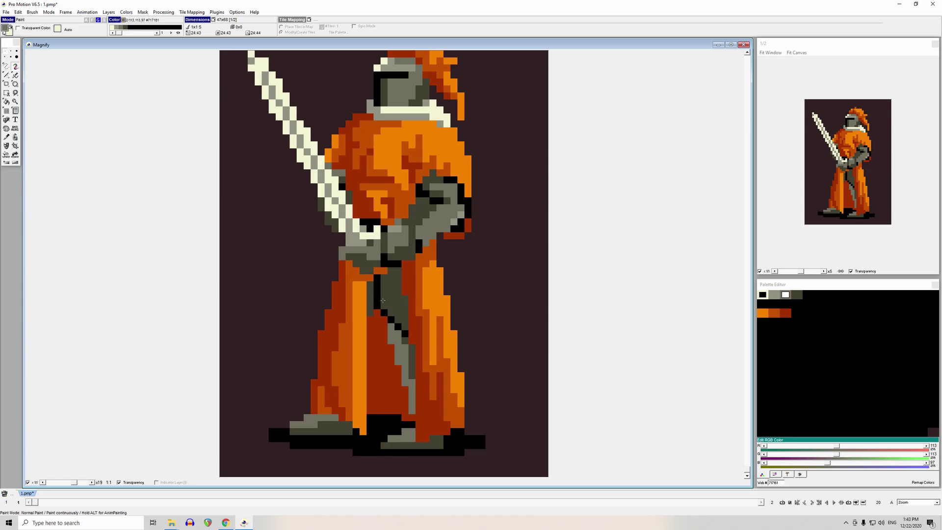
key(".")
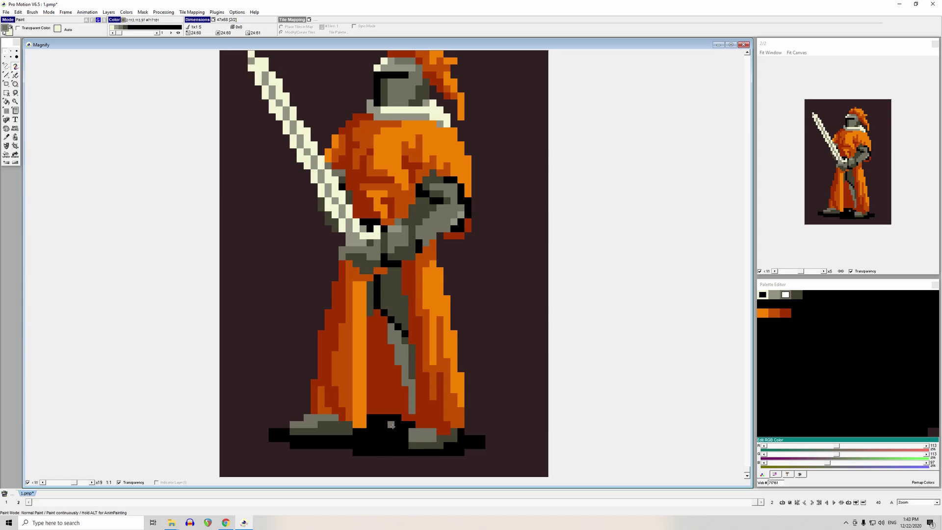
- Fill the grey checkered pixels along the sword blade with off-white #F3F3D3 using straight lines
scroll(382, 225, "down", 2)
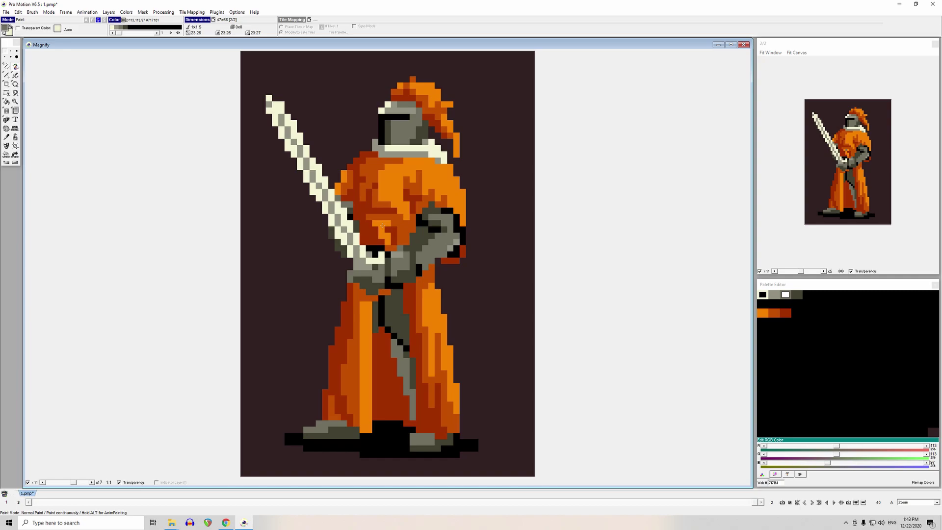
scroll(382, 226, "down", 1)
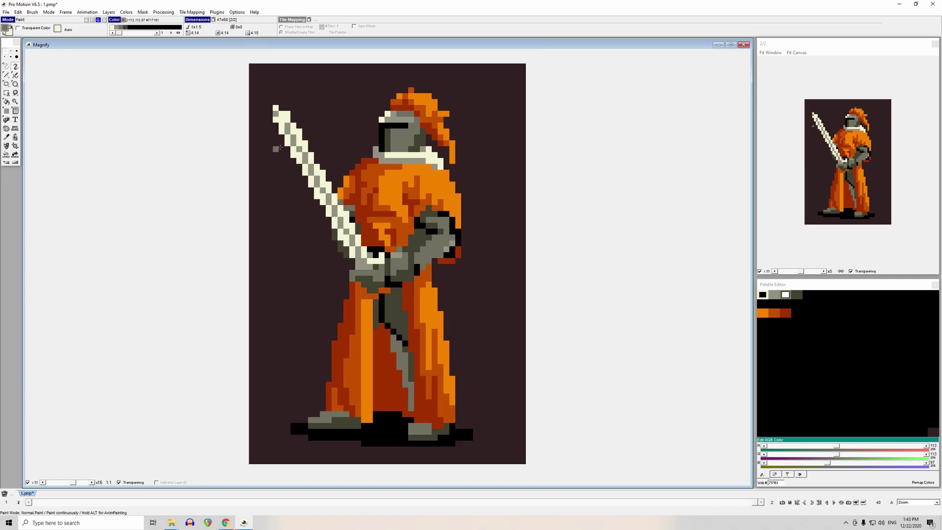
right_click(282, 129)
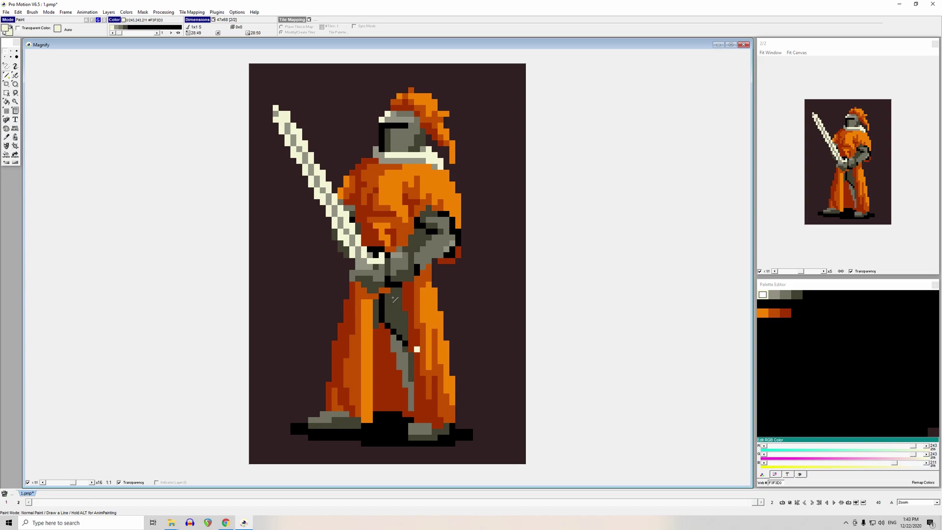
left_click_drag(293, 133, 363, 257)
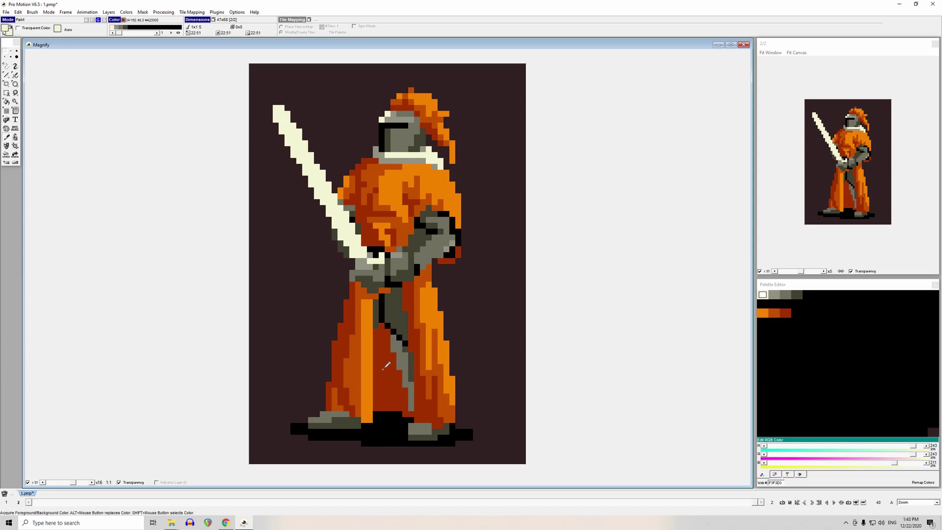
- Broaden the knee of the exposed leg with mid grey and shade its lower part with dark grey
left_click(416, 435)
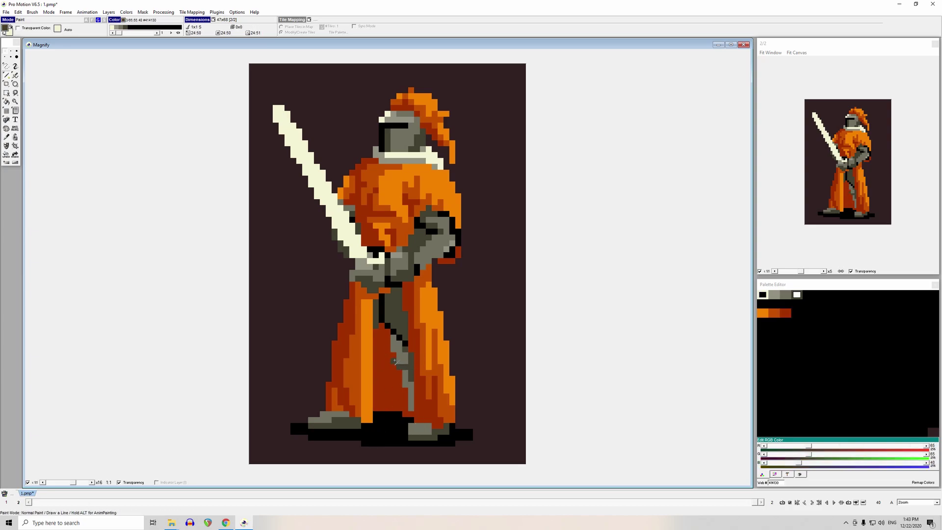
left_click(390, 337)
- Try a black checkerboard dither over the dark grey thigh, and undo it
left_click(383, 302)
mouse_move(403, 329)
left_mouse_down()
mouse_move(388, 313)
mouse_move(393, 295)
left_mouse_up()
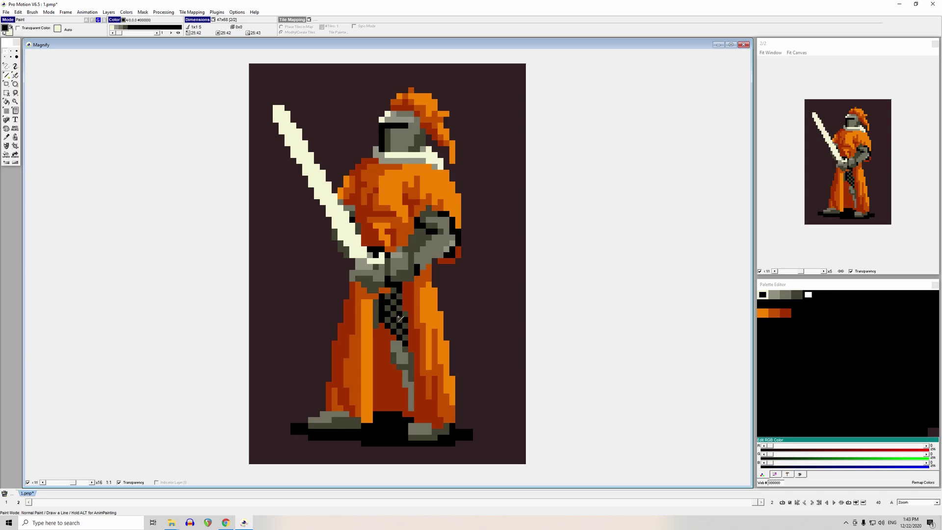
scroll(410, 309, "up", 1)
key("ctrl+z")
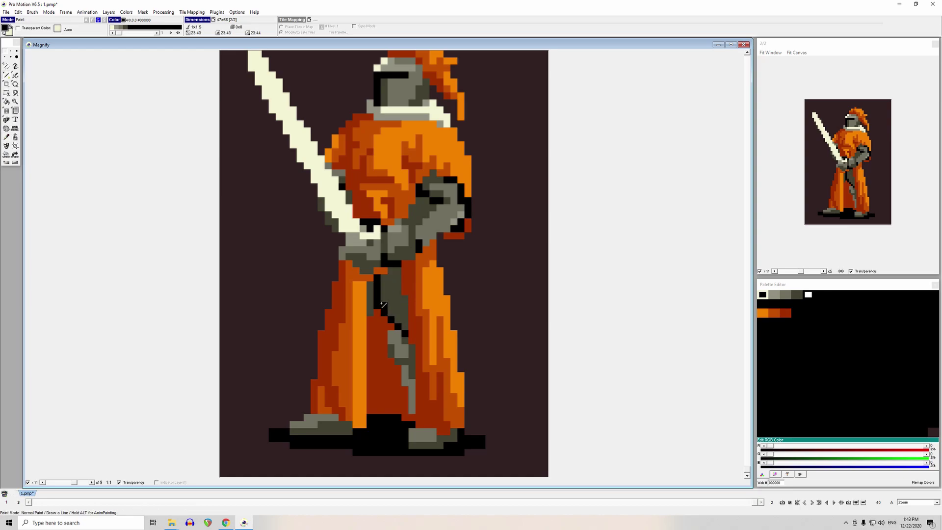
- Reshape the knee by extending the mid grey to the right and trimming its left bulge with dark red #A23000
left_click(403, 351)
mouse_move(411, 348)
left_mouse_down()
mouse_move(412, 334)
mouse_move(404, 341)
left_mouse_up()
left_click(387, 328)
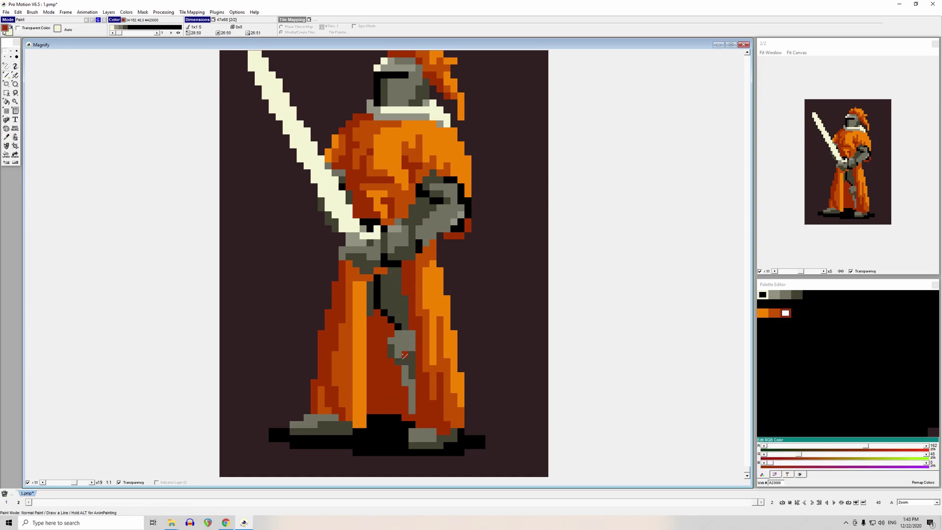
left_click_drag(390, 339, 395, 362)
left_click(405, 341)
left_click(398, 347)
- Draw a short black line beneath the knee and replace parts of the thigh's black outline with dark red
left_click(398, 325)
left_click_drag(413, 362, 405, 362)
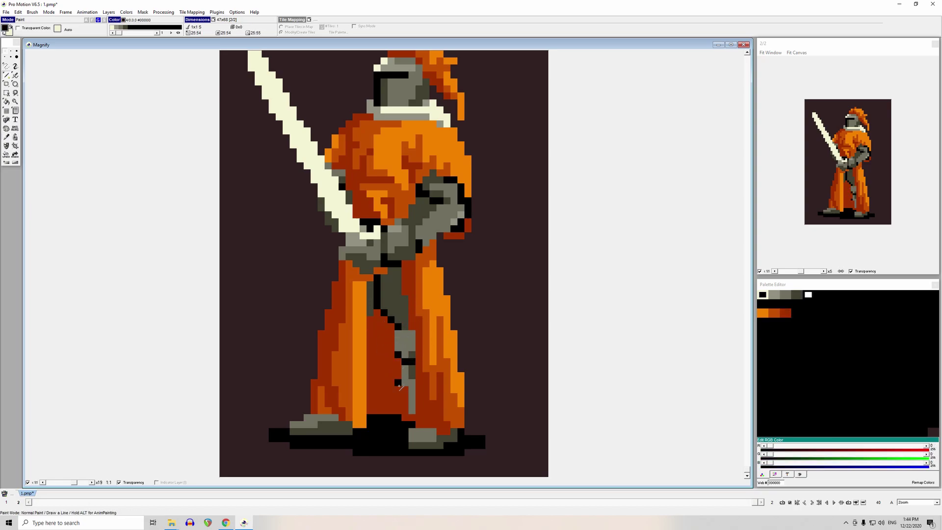
left_click(384, 397)
left_click(386, 326)
left_click_drag(377, 298, 376, 305)
- Shade the thigh's lower edge and the area below the knee with dark grey #414130, and extend the mid-grey shin to the boot
right_click(381, 313)
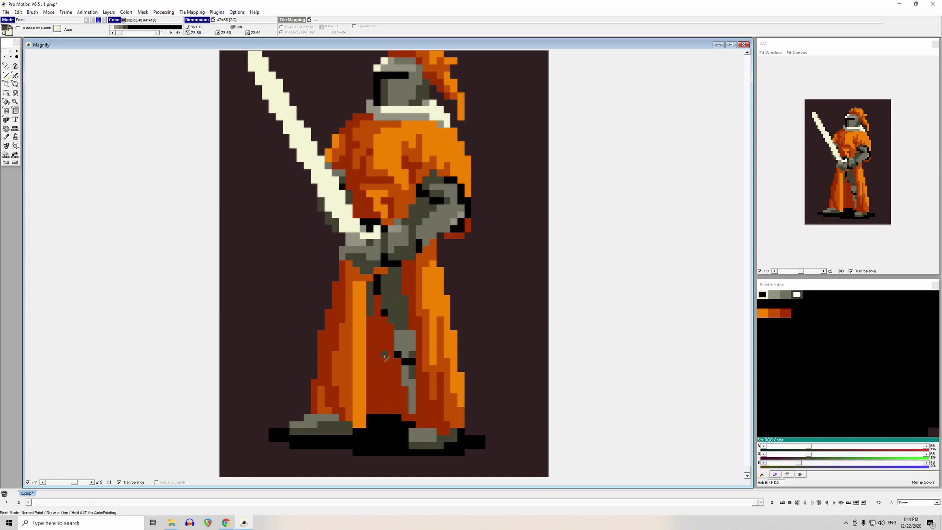
left_click(406, 403)
left_click(413, 403)
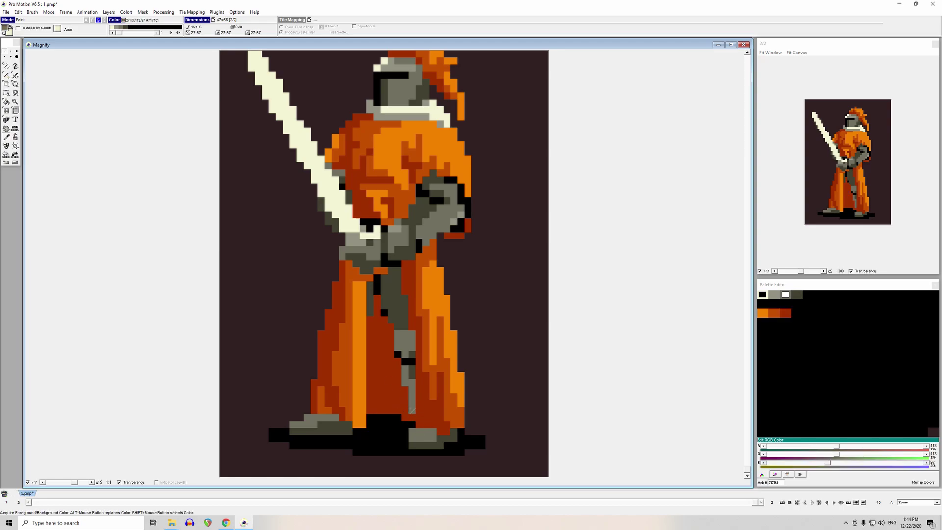
right_click(418, 415)
left_click(356, 418)
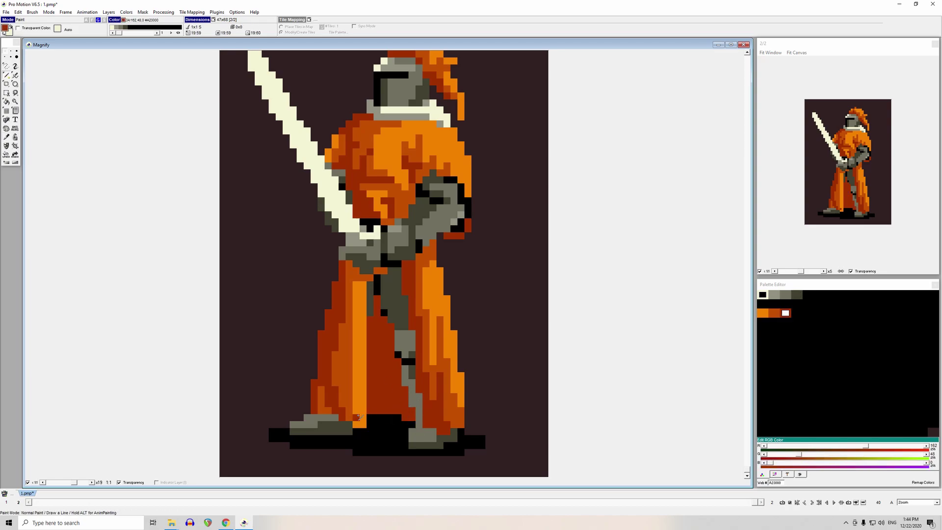
key("ctrl+z")
right_click(412, 369)
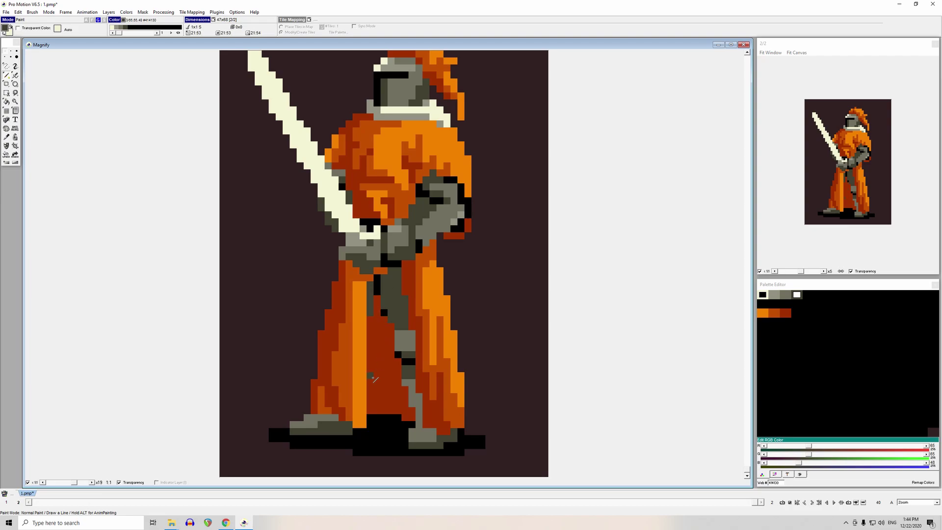
- Add mid grey over the right boot and trim the robe's hem, using the background colour #302020 at its outer corners
scroll(373, 376, "down", 2)
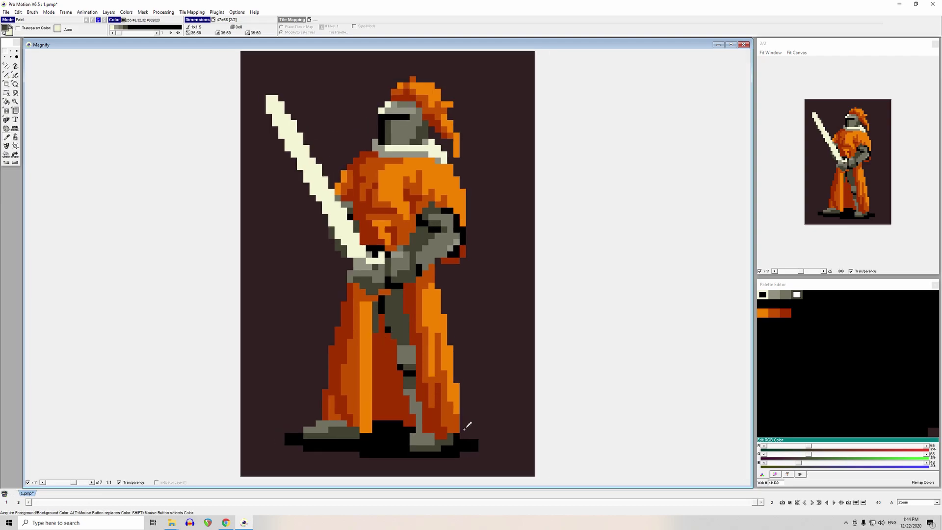
right_click(440, 437)
left_click_drag(440, 437, 441, 437)
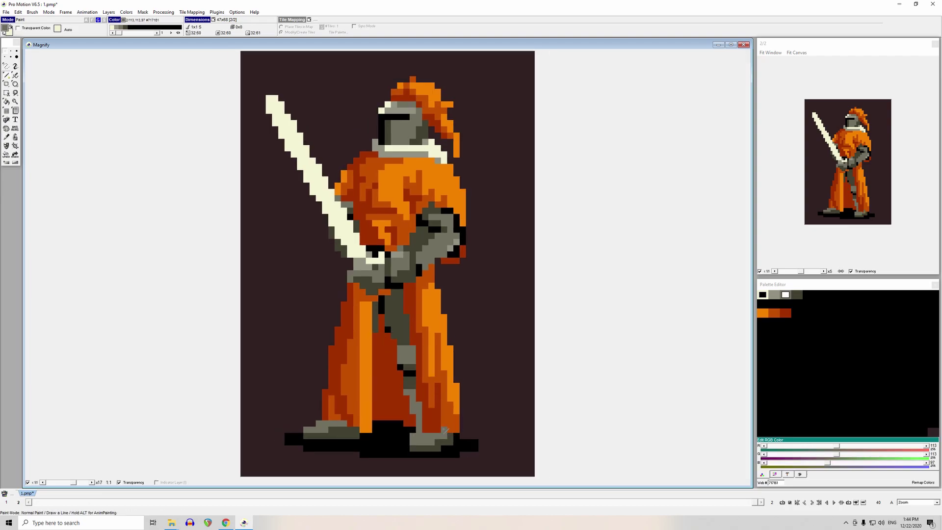
right_click(464, 430)
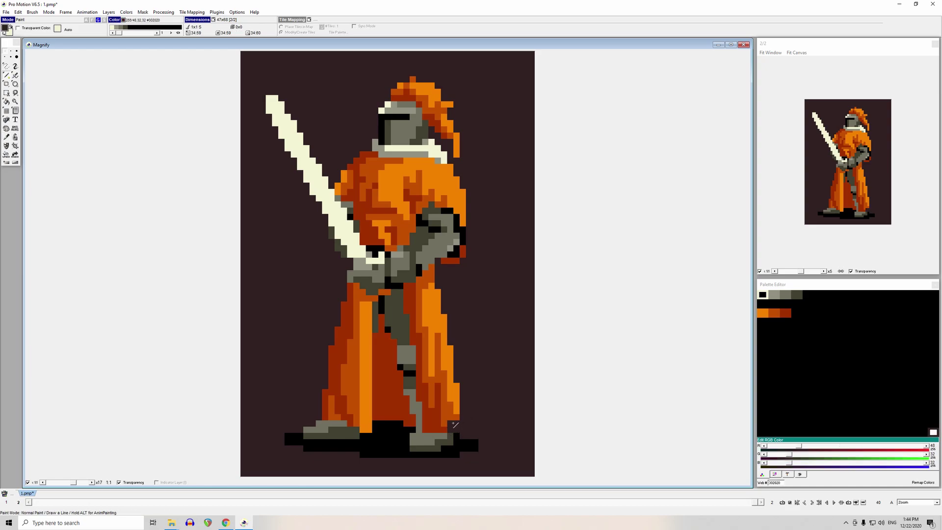
right_click(438, 435)
right_click(468, 361)
right_click(444, 436)
right_click(366, 435)
left_click_drag(362, 430, 368, 429)
right_click(322, 400)
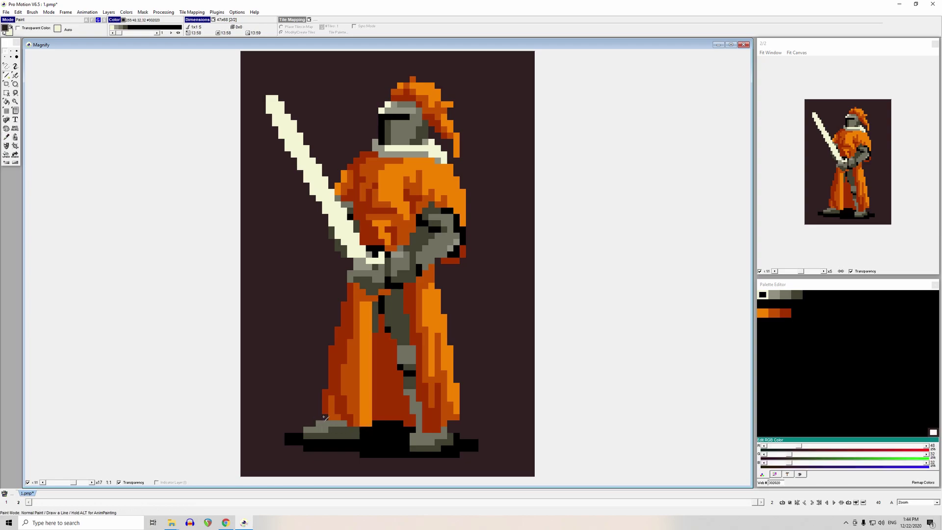
left_click(326, 392)
- Touch up the right boot with mid grey #717161 and shade the upper shin with dark grey #414130
key("comma")
left_click(428, 437)
left_click_drag(443, 442, 438, 442)
key("comma")
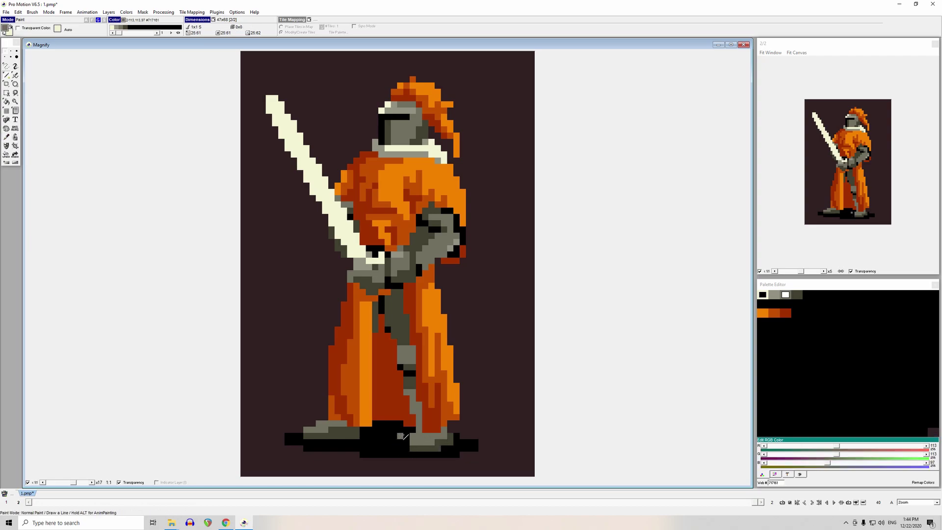
right_click(400, 399)
right_click(415, 413)
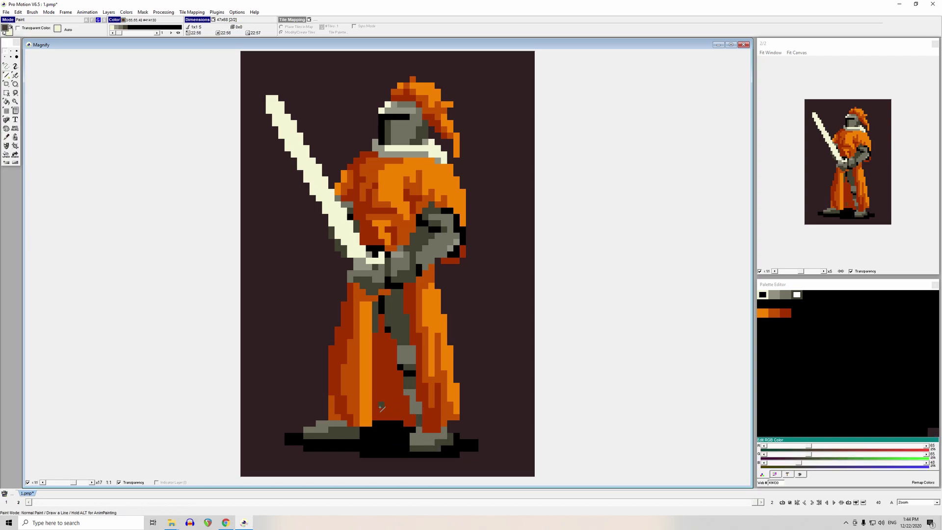
right_click(389, 326)
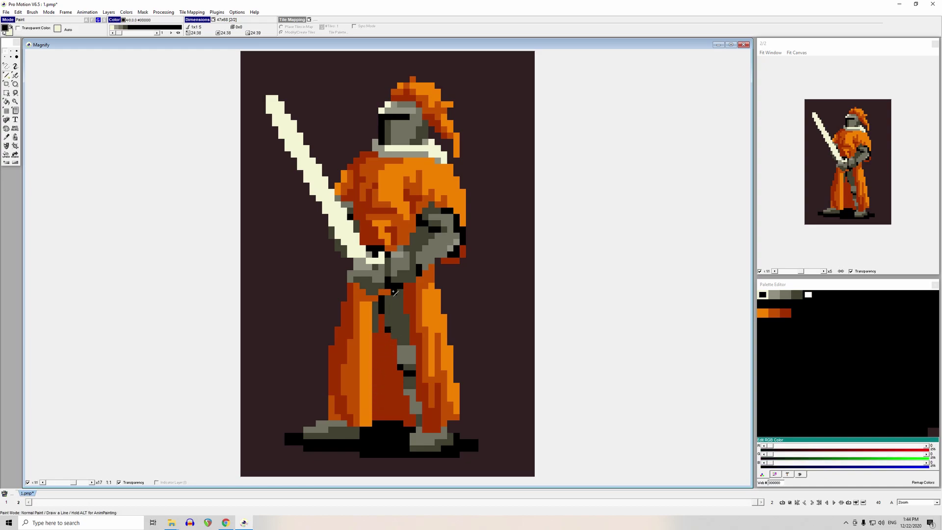
- Try extra black pixels inside the visor's corner and a loose black line beside the helmet, and undo them
scroll(387, 186, "up", 5)
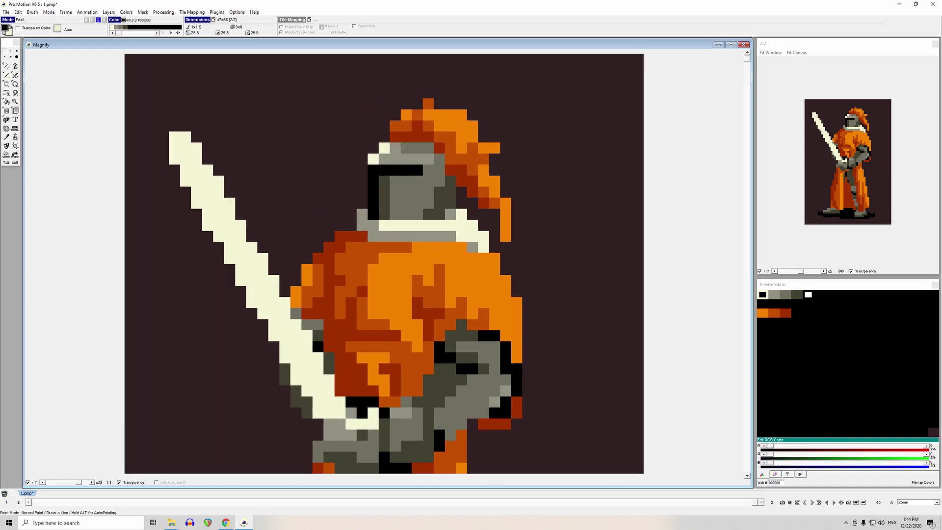
key("comma")
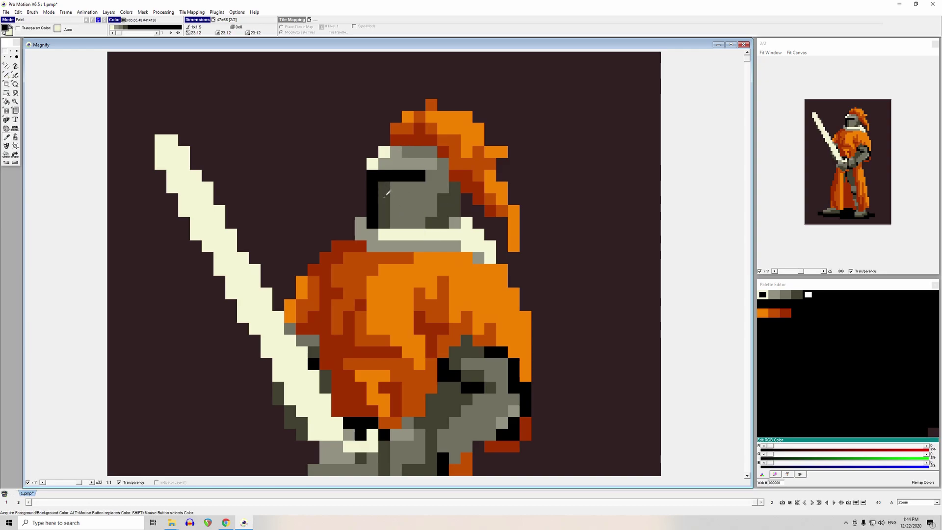
key("v")
left_click(383, 199)
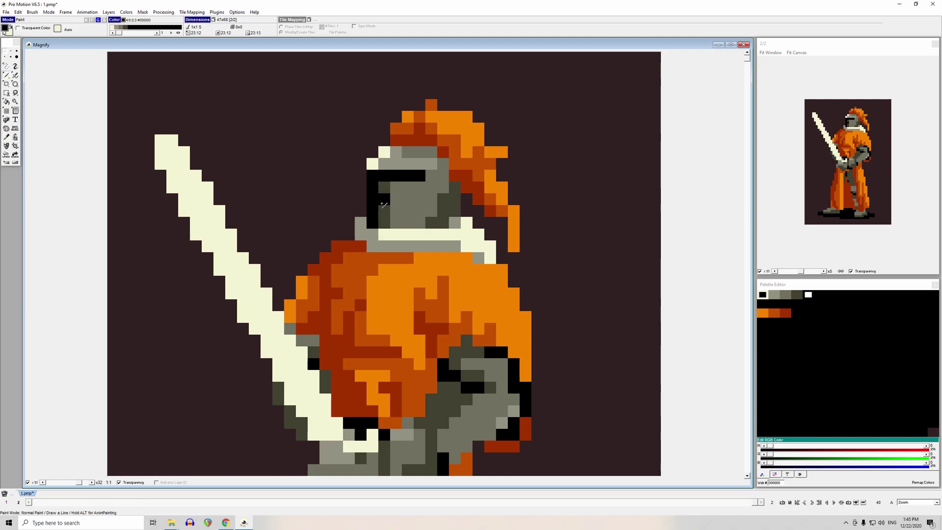
left_click(385, 188)
left_click(401, 200)
key("ctrl+z")
mouse_move(325, 152)
left_mouse_down()
mouse_move(243, 154)
mouse_move(267, 167)
left_mouse_up()
key("ctrl+z")
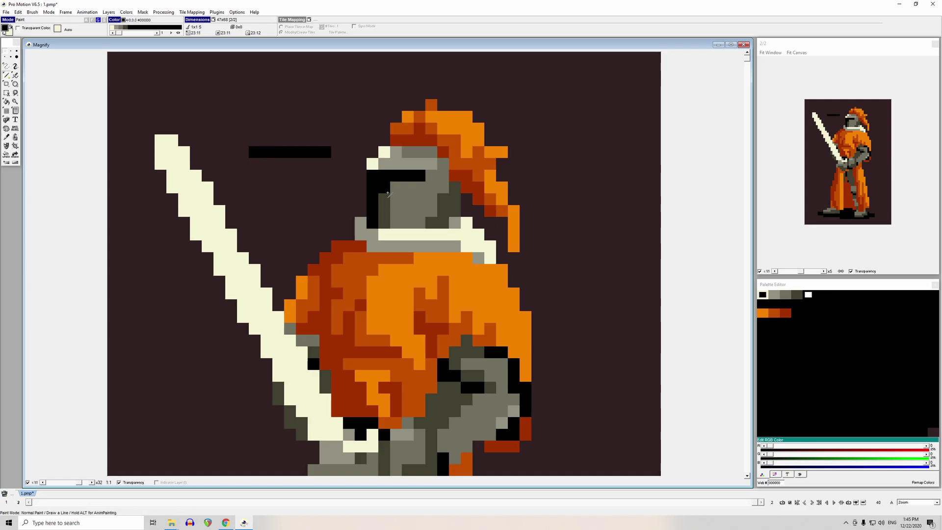
key("ctrl+z")
- Try moving the visor's vertical slit one column inward, and undo it
mouse_move(387, 188)
left_mouse_down()
mouse_move(388, 210)
mouse_move(374, 190)
left_mouse_up()
left_click(395, 212)
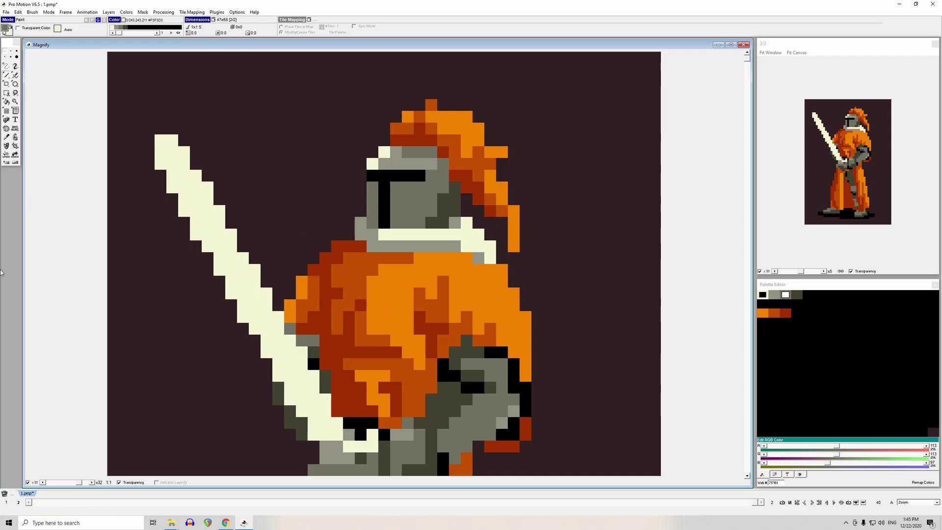
key("ctrl+z")
left_click_drag(384, 185, 384, 225)
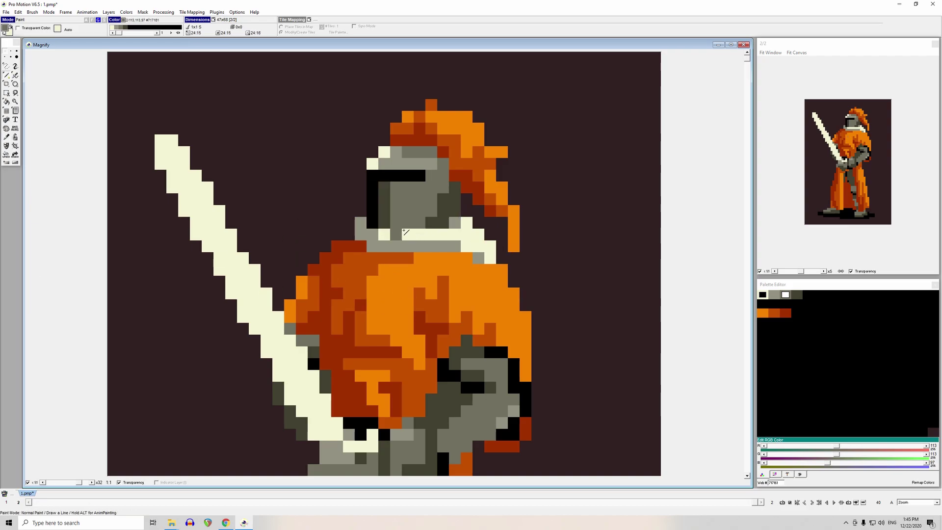
- Turn the visor into a T shape with a mid-grey front column and black inner slit, and even out the crown with light grey
left_click_drag(372, 187, 374, 220)
left_click(388, 176)
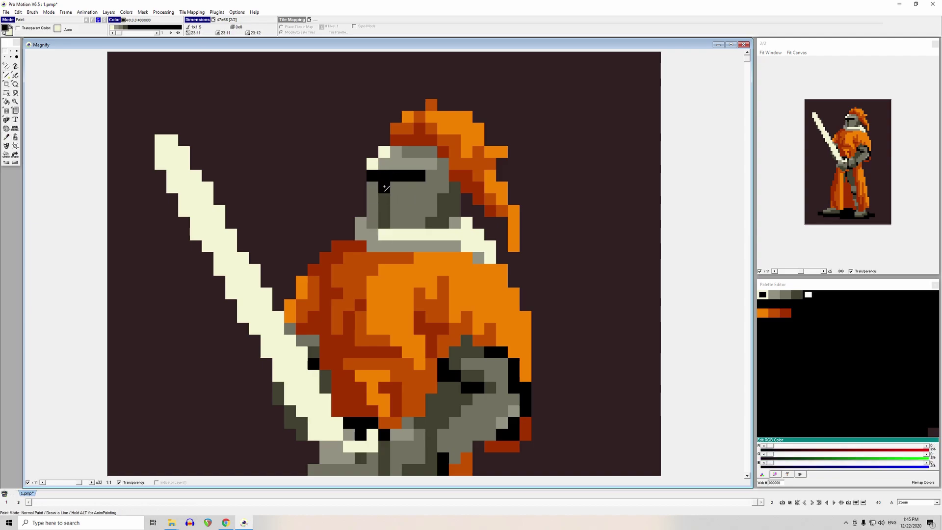
left_click_drag(384, 187, 386, 221)
left_click(453, 210, "ctrl")
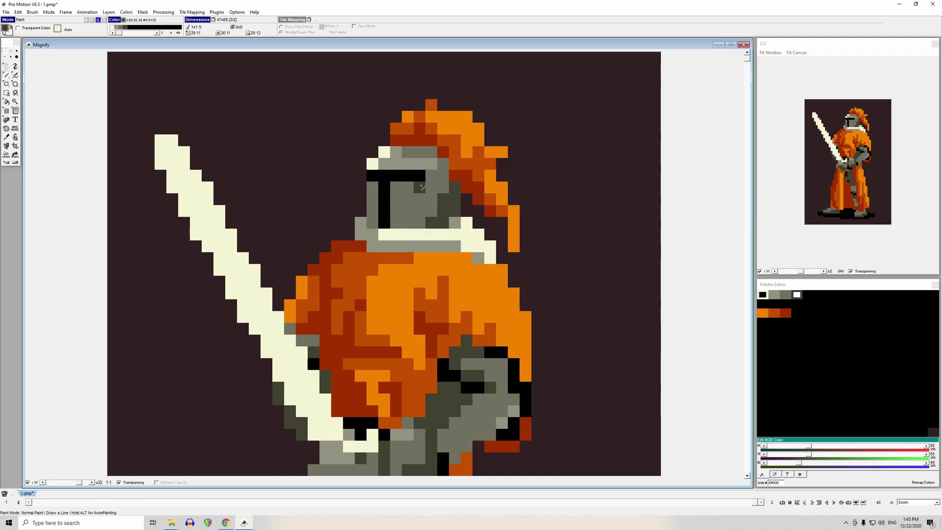
left_click(410, 159, "ctrl")
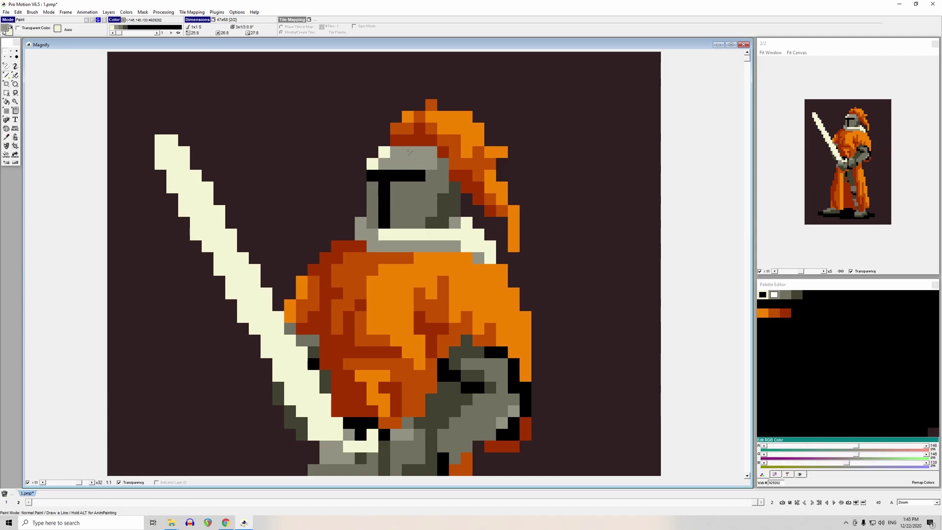
- Try raising the helmet's crown by one row with white and light grey, and undo the last strokes
left_click(376, 159, "ctrl")
mouse_move(384, 142)
left_mouse_down()
mouse_move(399, 162)
mouse_move(411, 142)
mouse_move(431, 143)
left_mouse_up()
left_click(397, 163, "ctrl")
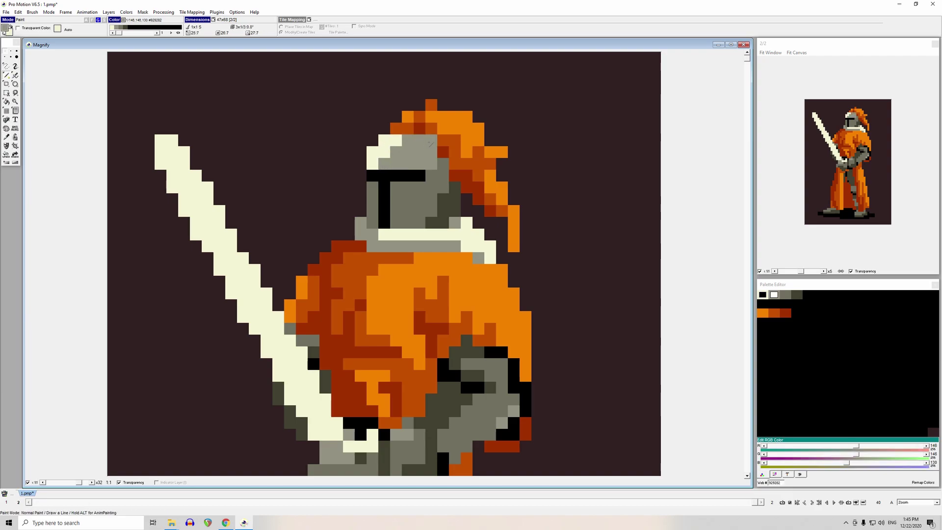
left_click(379, 142, "ctrl")
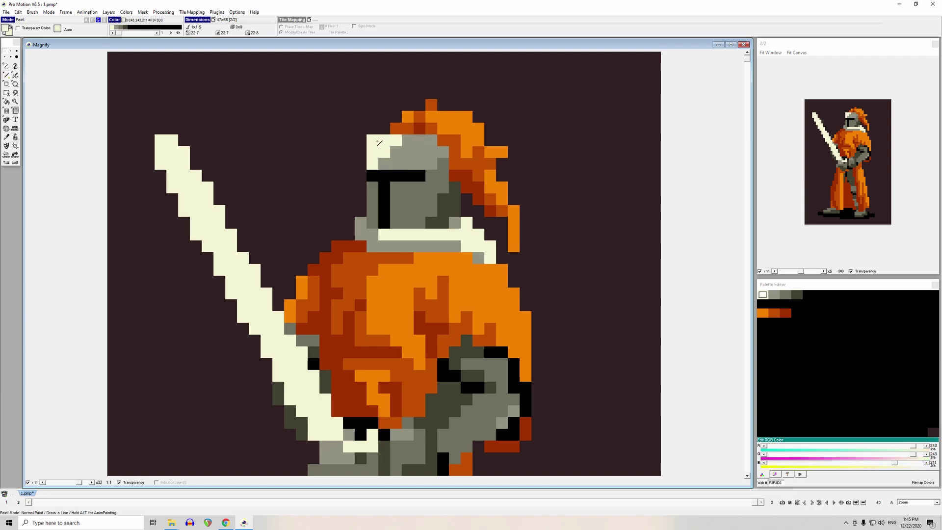
left_click(408, 165, "ctrl")
mouse_move(397, 140)
left_mouse_down()
mouse_move(384, 152)
mouse_move(375, 146)
mouse_move(385, 141)
left_mouse_up()
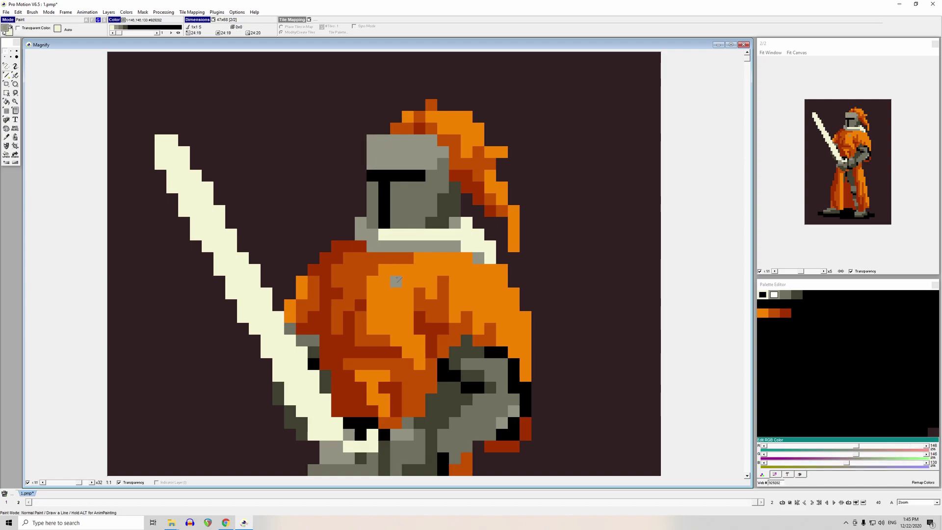
left_click(400, 274, "ctrl")
key("ctrl+z")
key("ctrl+z")
key("ctrl+z")
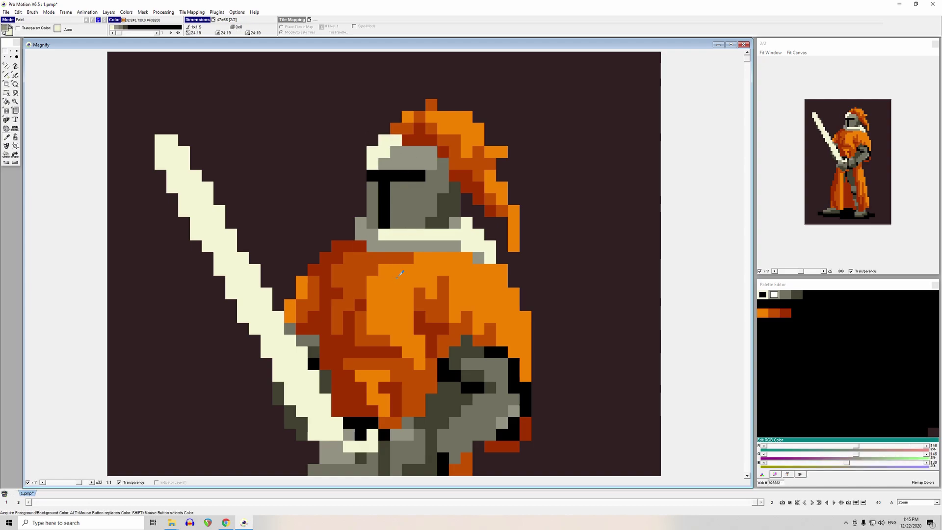
- Sketch a rough black helmet outline on the empty background beside the knight's head, and undo it
left_click(383, 178, "ctrl")
left_click(325, 175)
left_click(290, 176)
mouse_move(349, 153)
left_mouse_down()
mouse_move(274, 161)
mouse_move(266, 236)
left_mouse_up()
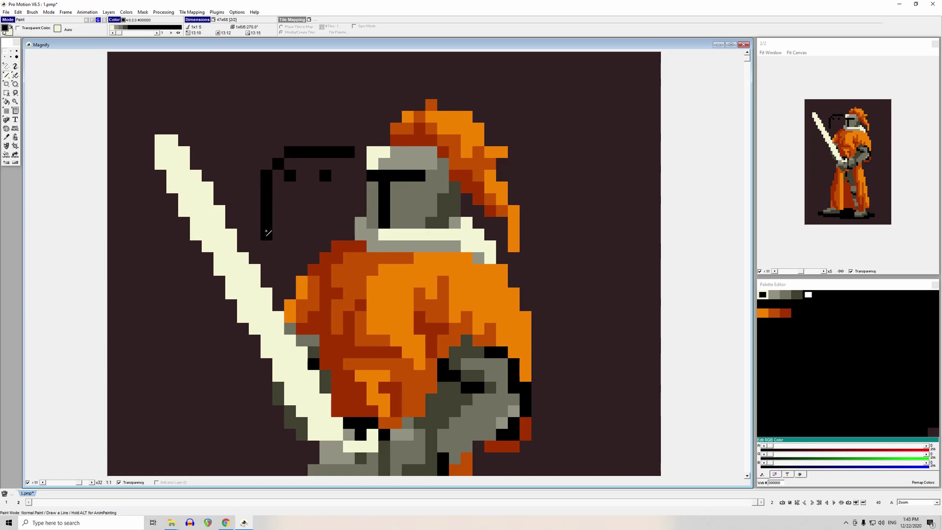
left_click(302, 199)
left_click(313, 199)
left_click(278, 281)
key("ctrl+z")
left_click(300, 166)
key("comma")
key("ctrl+z")
key("ctrl+z")
key("ctrl+z")
key("ctrl+z")
key("ctrl+z")
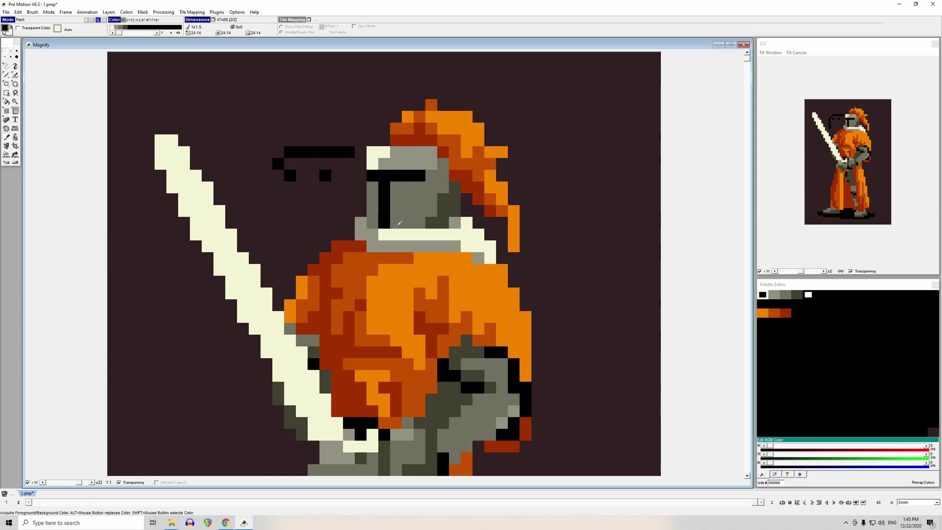
- Try lowering the visor's horizontal eye slit by one row using mid grey and black, and undo it
left_click(396, 181)
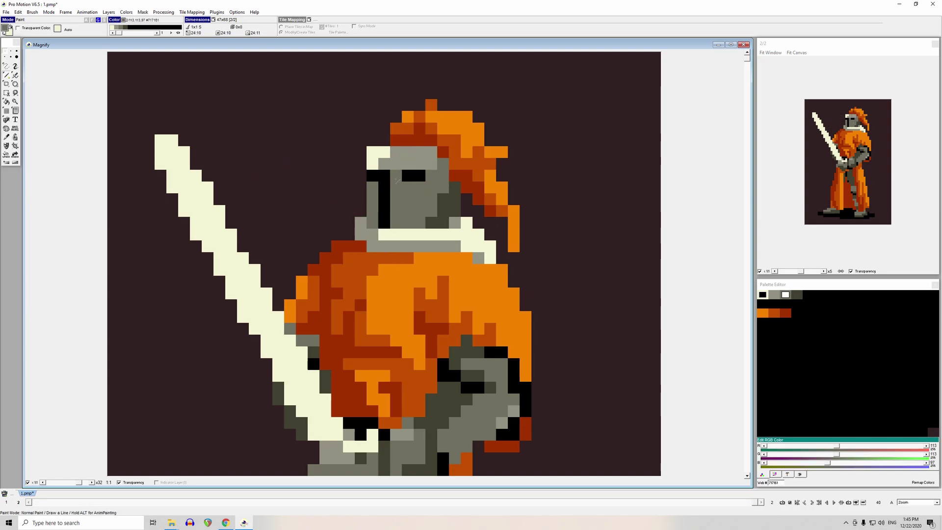
mouse_move(396, 176)
left_mouse_down()
mouse_move(423, 178)
mouse_move(378, 179)
mouse_move(411, 186)
left_mouse_up()
key("comma")
left_click(385, 192)
left_click(372, 187)
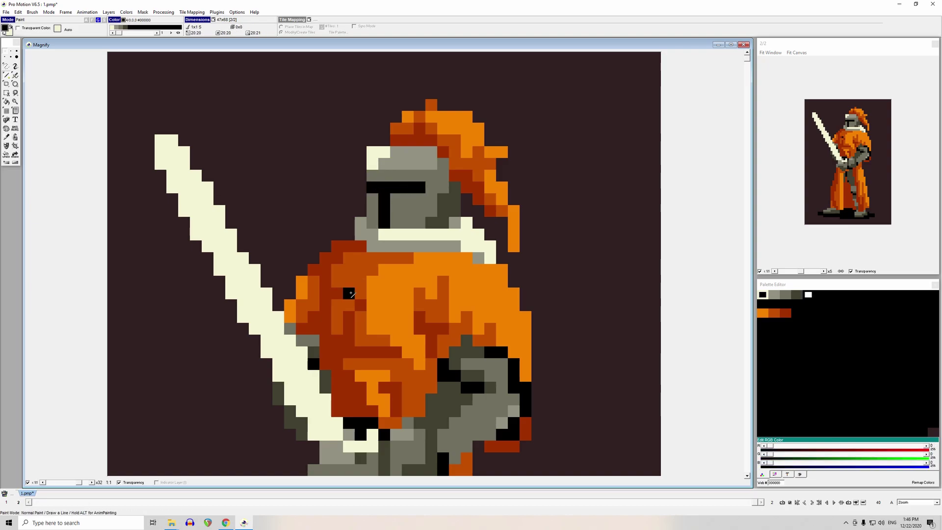
key("ctrl+z")
key("ctrl+z")
key("ctrl+z")
key("ctrl+z")
key("ctrl+z")
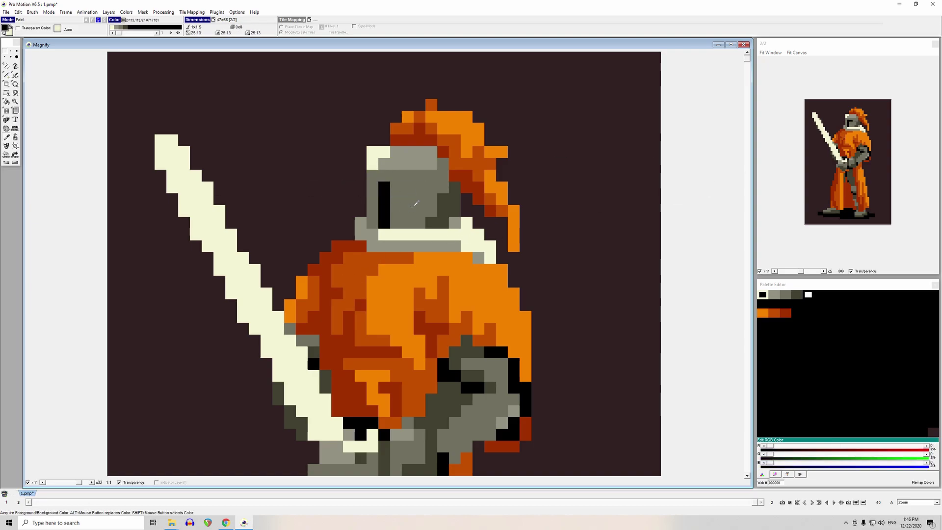
- Raise the helmet's crown by one row with light grey #929282
left_click(408, 152)
left_click_drag(373, 141, 431, 142)
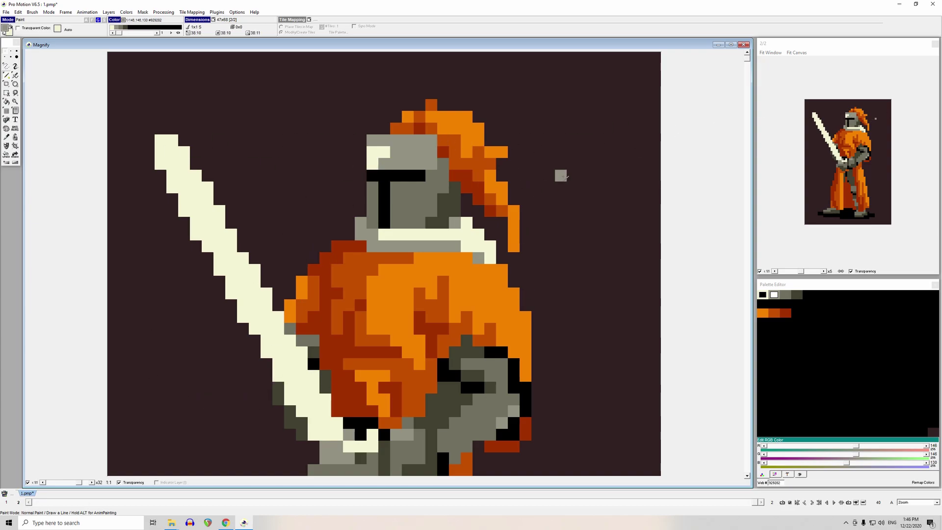
- Compare the repainted helmet on frame 2 with the original on frame 1
key("1")
key("2")
key("1")
key("2")
key("1")
key("2")
left_click(290, 163)
key("1")
key("2")
key("1")
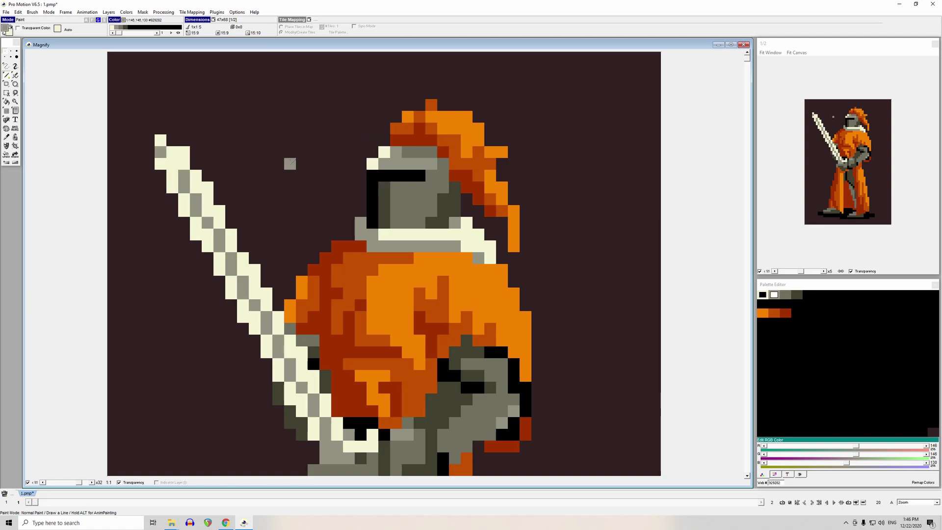
key("2")
key("ctrl+z")
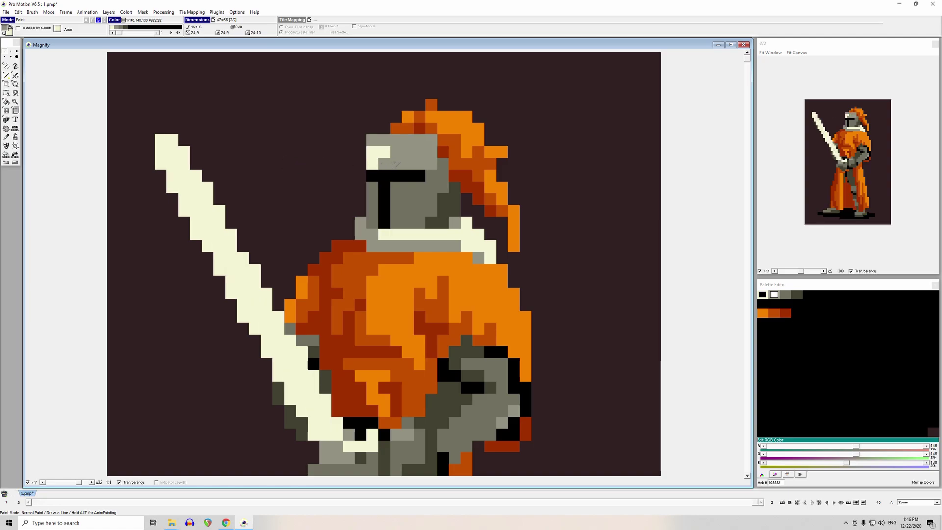
key("ctrl+z")
- Cover the crown's white highlight with light grey and paint a light-grey faceplate area behind the visor's vertical slit
left_click(432, 188)
key("comma")
left_click(418, 155)
mouse_move(395, 189)
left_mouse_down()
mouse_move(409, 192)
mouse_move(427, 162)
left_mouse_up()
key("comma")
left_click(425, 196)
key("comma")
left_click(398, 189)
mouse_move(398, 199)
left_mouse_down()
mouse_move(398, 222)
mouse_move(407, 223)
left_mouse_up()
key("comma")
left_click(375, 201)
left_click(373, 188)
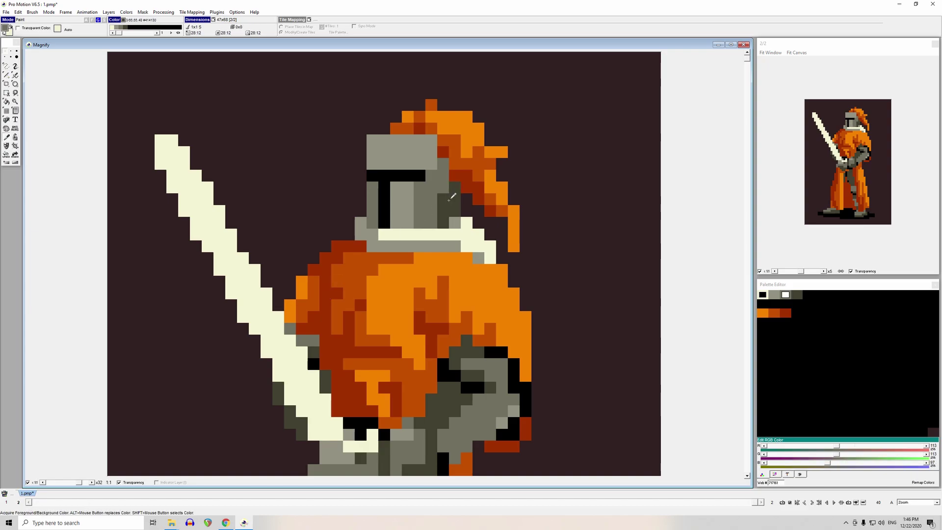
- Shade the back edge and lower rear of the helmet with dark grey #414130
key("period")
left_click_drag(443, 164, 443, 199)
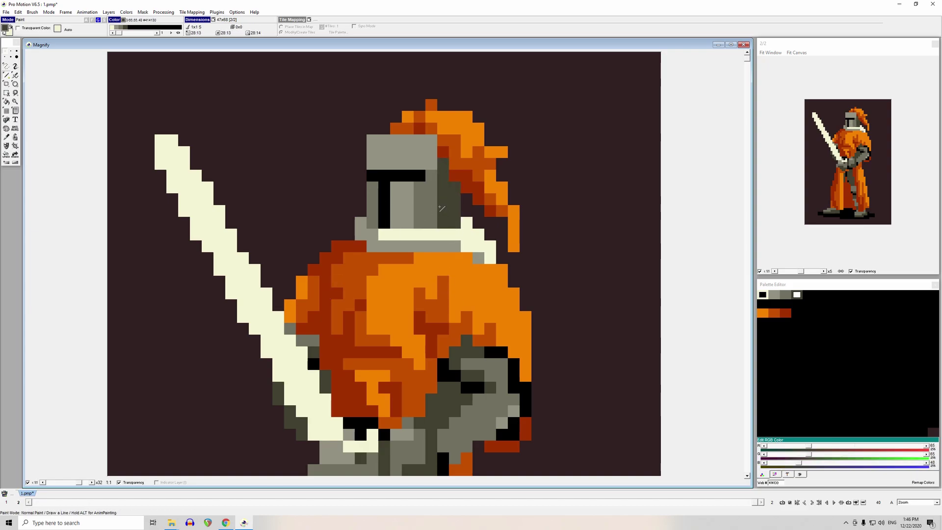
left_click_drag(432, 210, 432, 224)
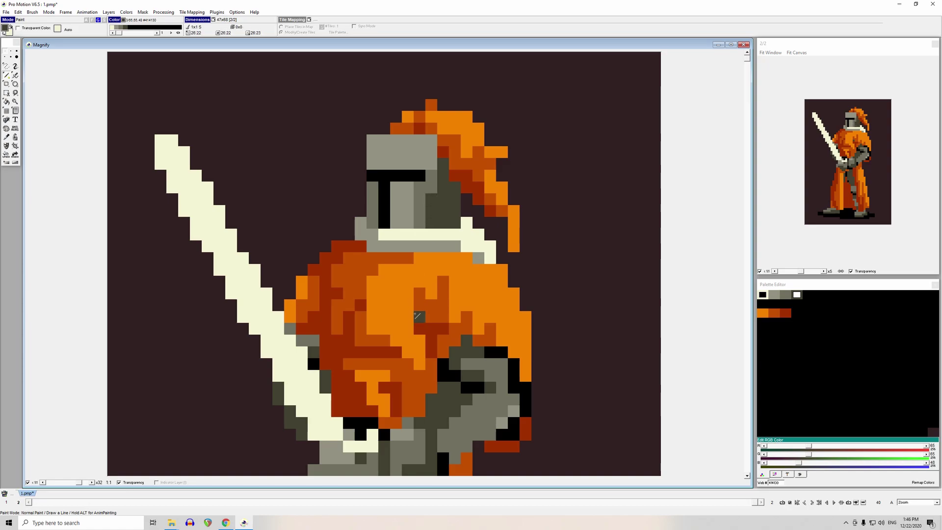
- Repaint the faceplate behind the visor's vertical slit mid grey and paint light and mid grey test swatches beside the helmet
key("comma")
left_click_drag(396, 223, 408, 210)
key("comma")
mouse_move(302, 153)
left_mouse_down()
mouse_move(301, 164)
mouse_move(290, 164)
mouse_move(302, 128)
mouse_move(295, 137)
left_mouse_up()
key("period")
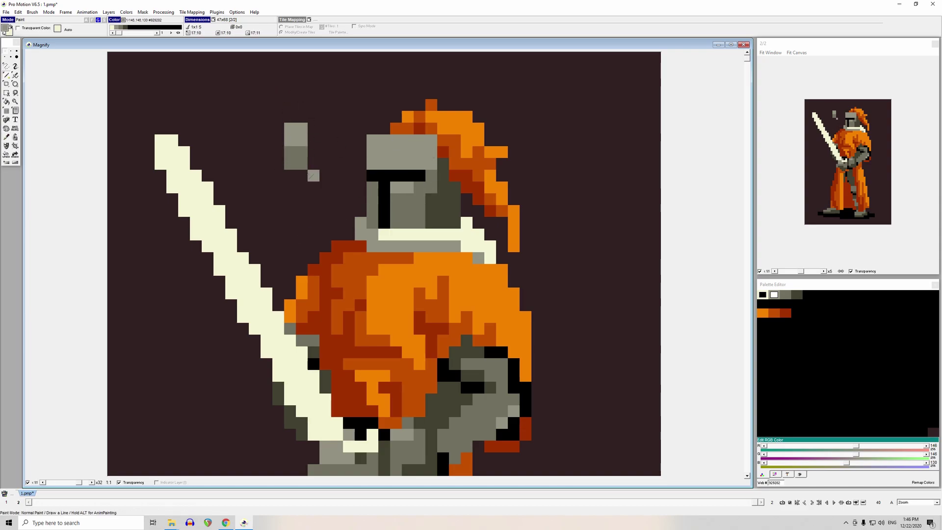
- Fill the helmet's crown and the strip below the visor with mid grey #717161
left_click(421, 173)
key("f")
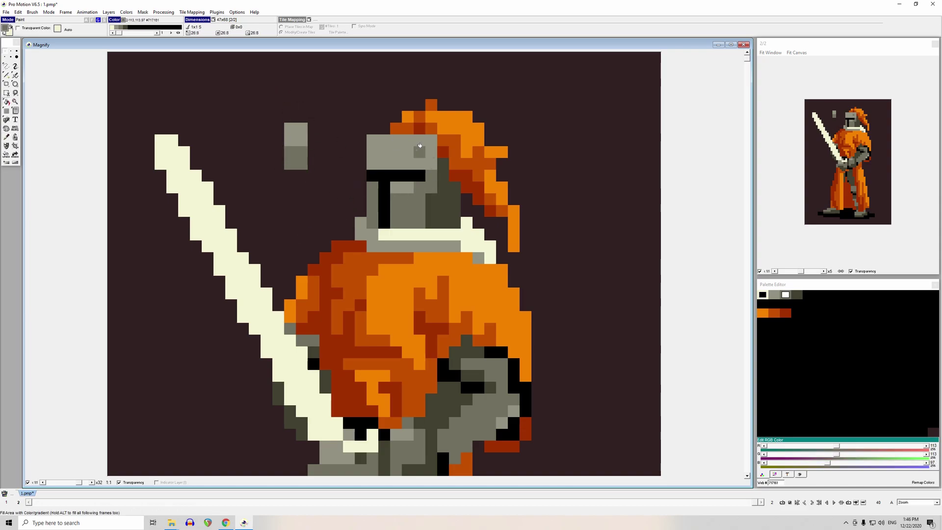
left_click(421, 145)
left_click(407, 184)
- Erase the test swatches beside the helmet and cover the visor slit's foremost pixel with grey
key("d")
key("comma")
left_click(319, 166)
key("ctrl+z")
key("comma")
mouse_move(297, 147)
left_mouse_down()
mouse_move(301, 129)
mouse_move(291, 138)
left_mouse_up()
left_click(303, 154)
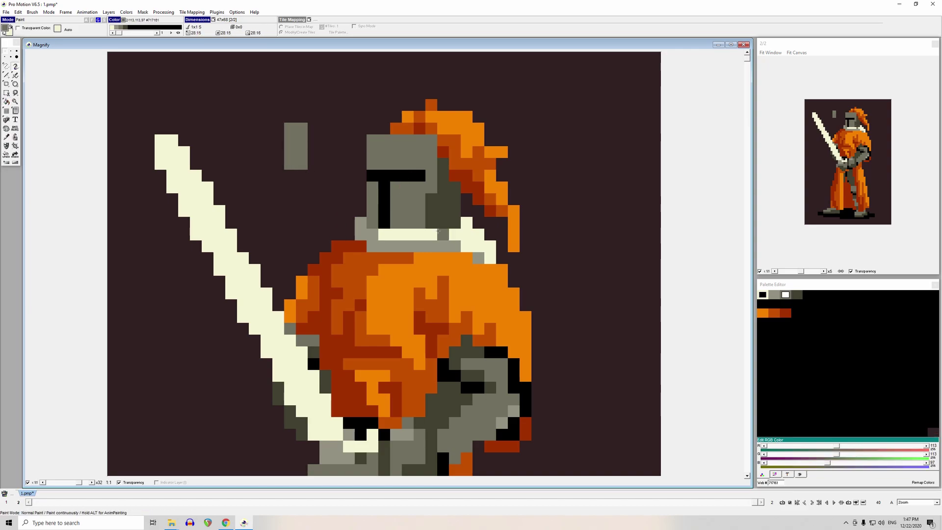
left_click(290, 176)
mouse_move(302, 170)
left_mouse_down()
mouse_move(304, 107)
mouse_move(304, 165)
mouse_move(293, 153)
mouse_move(290, 125)
left_mouse_up()
left_click(415, 175)
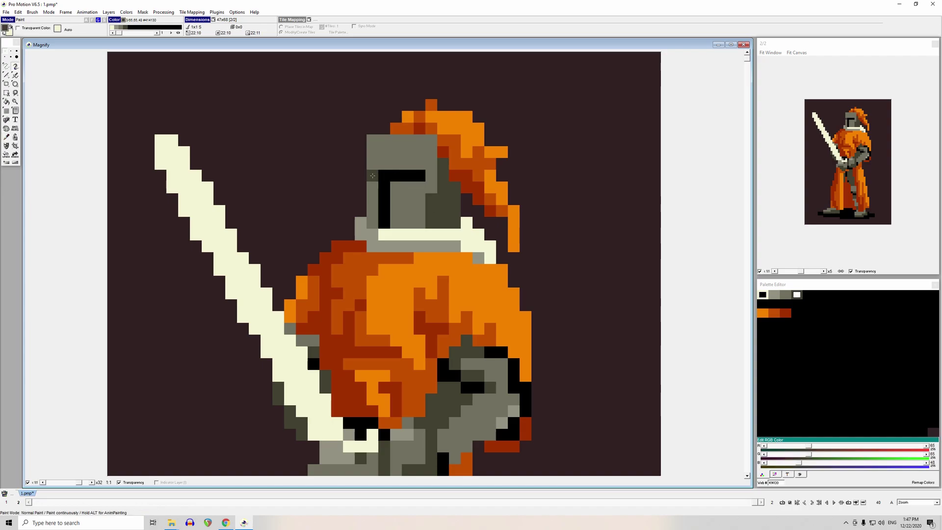
left_click(292, 162)
- Preview the sprite with the background colour brightened and darkened to black, and cancel the colour edit
left_click(561, 248)
key("e")
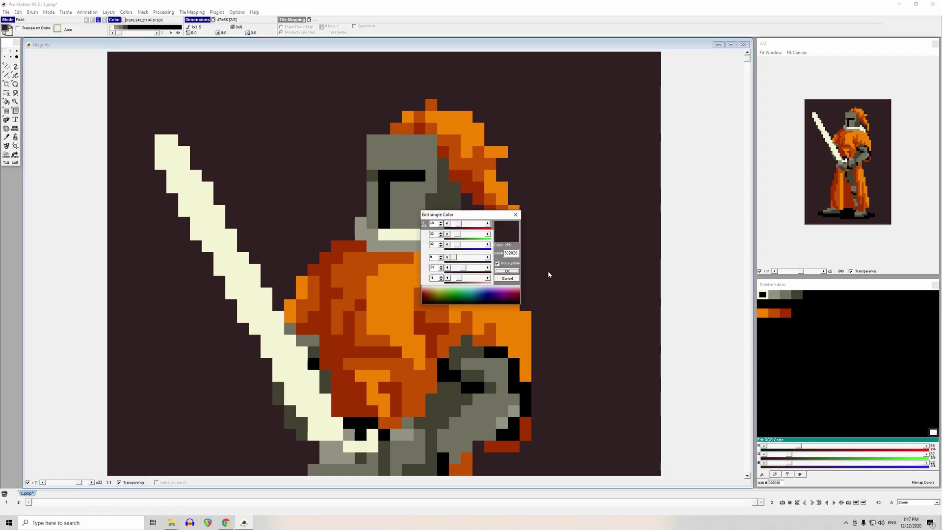
left_click_drag(460, 279, 479, 282)
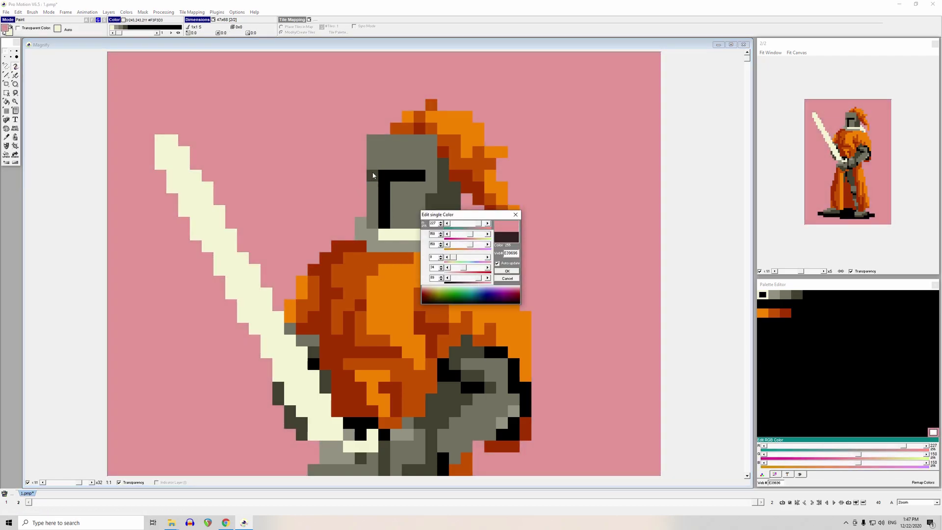
left_click_drag(480, 280, 454, 279)
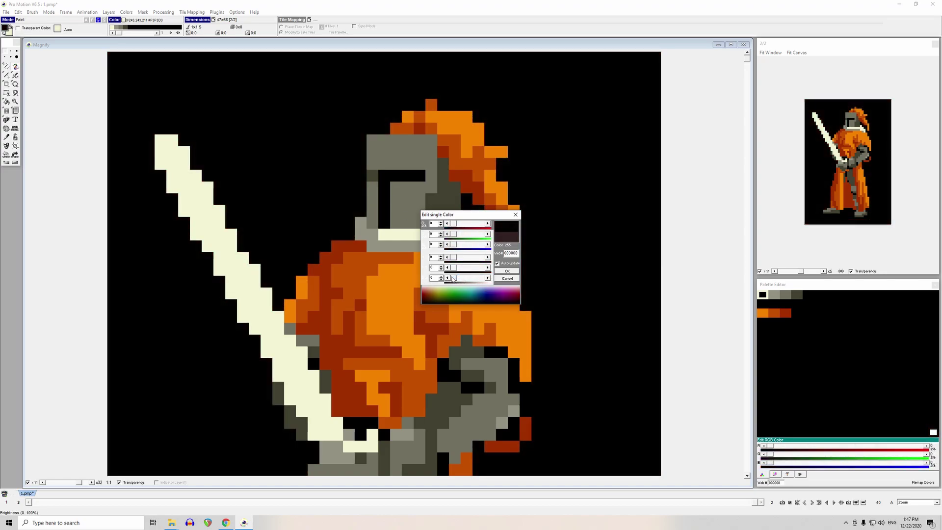
left_click(507, 279)
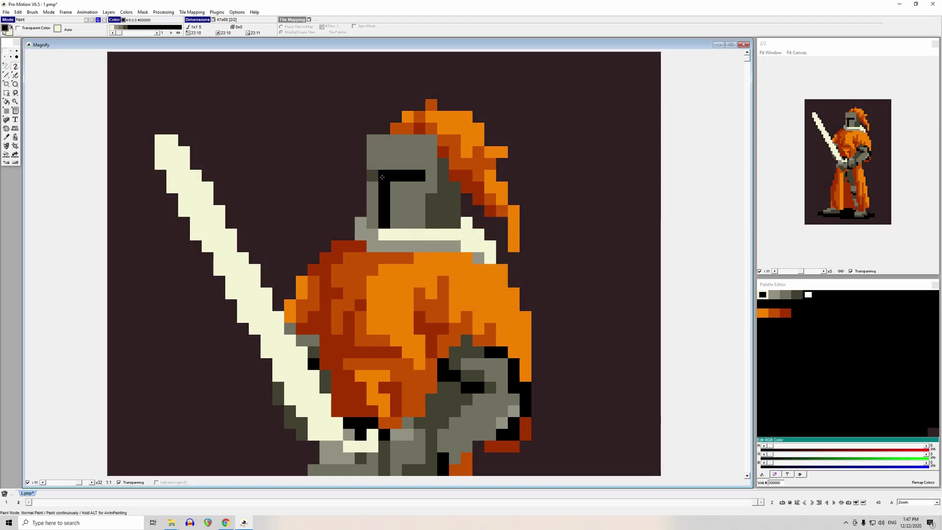
- Lighten the darker pixel in the plume's top row with bright orange #F38200
key("comma")
left_click(496, 146)
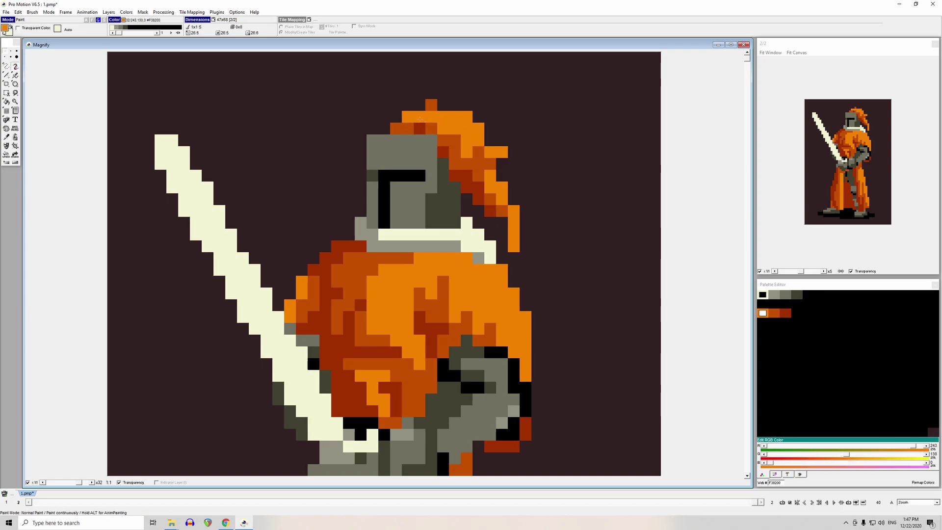
key("comma")
scroll(408, 214, "down", 3)
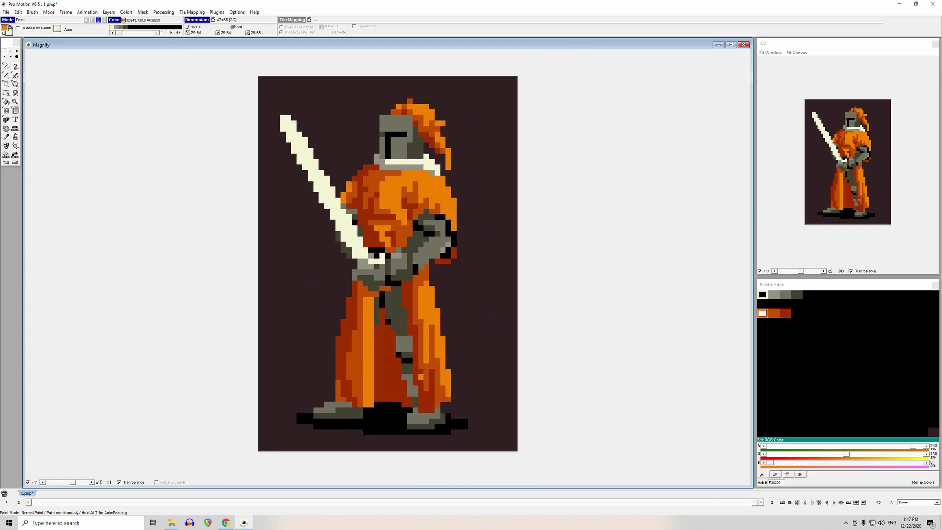
key("comma")
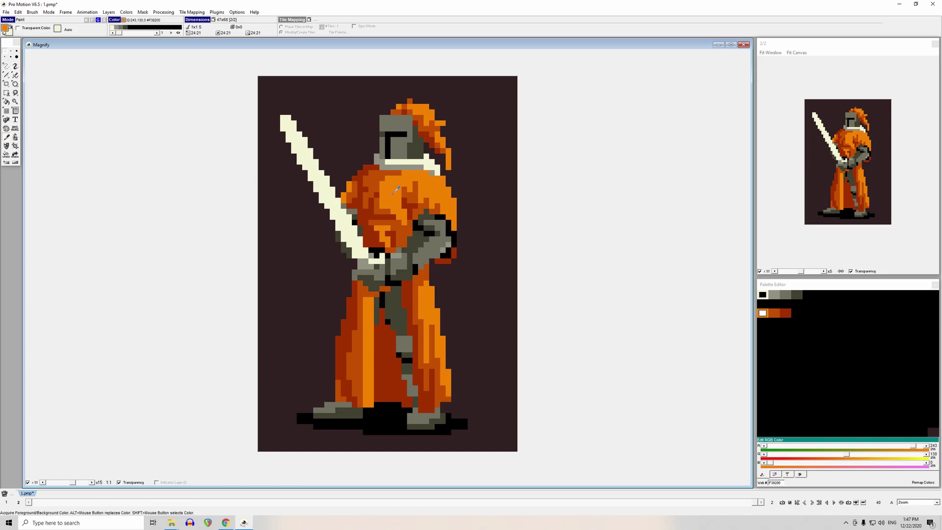
left_click(392, 193)
scroll(422, 102, "up", 1)
scroll(421, 114, "up", 2)
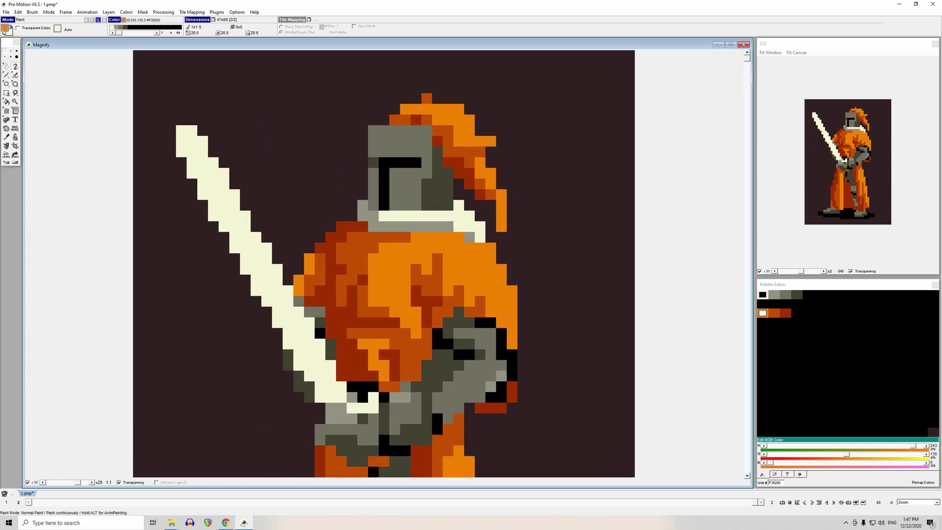
- Restore the darker orange pixel in the plume's top row and raise the plume's tail end by one pixel
key("comma")
left_click(419, 109)
key("comma")
left_click(436, 109)
left_click(469, 147)
left_click(467, 140)
left_click(505, 229)
left_click(497, 186)
left_click(419, 184)
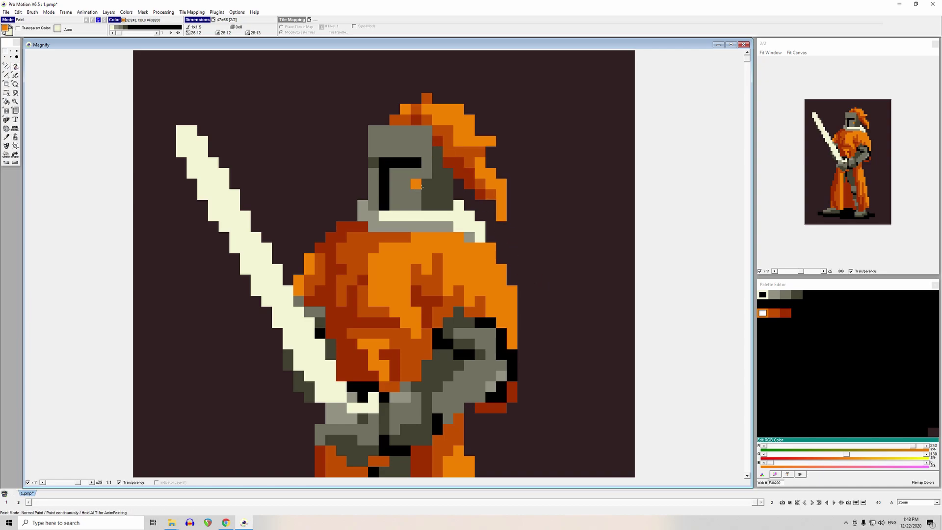
left_click(469, 238)
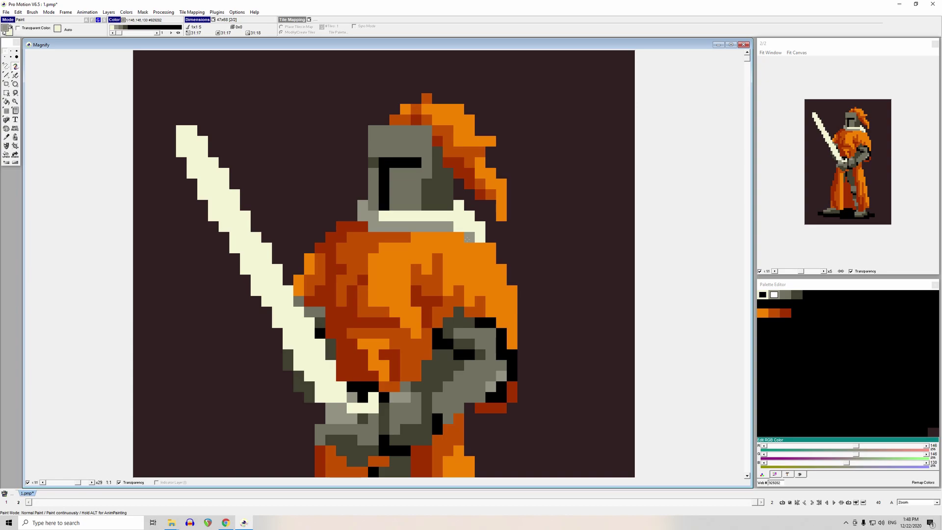
- Repaint the underside of the plume's tail mid orange and shade the plume behind the crown with dark red #A23000
key("comma")
left_click(490, 194)
left_click(470, 185)
left_click(491, 260)
key("comma")
left_click(438, 140)
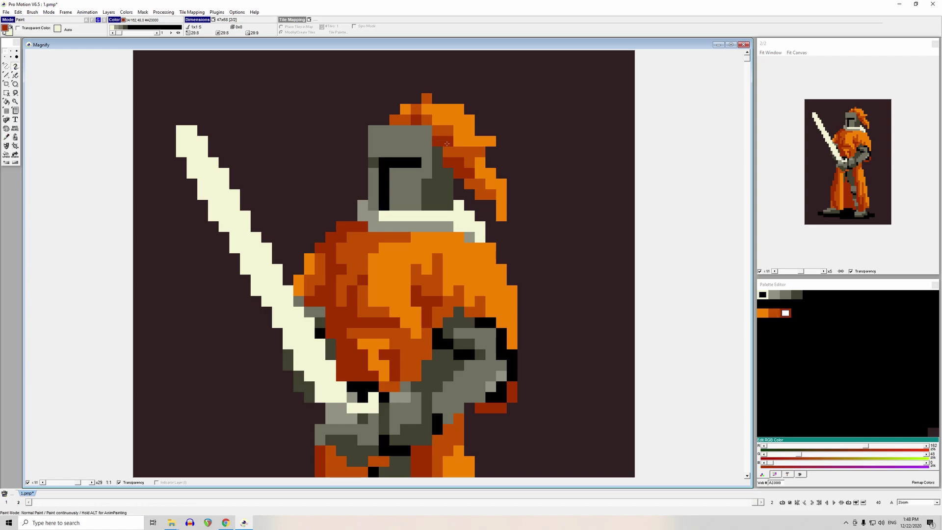
key("comma")
left_click(437, 131)
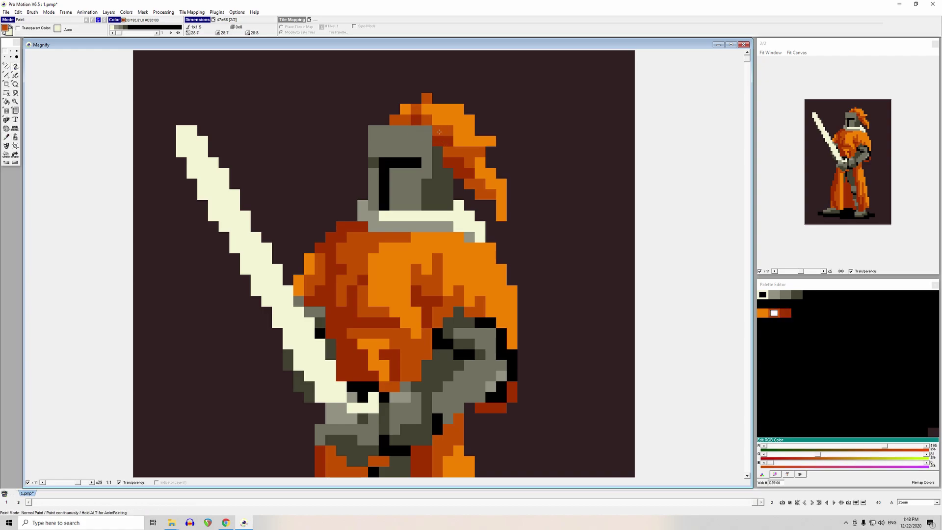
key("bracketright")
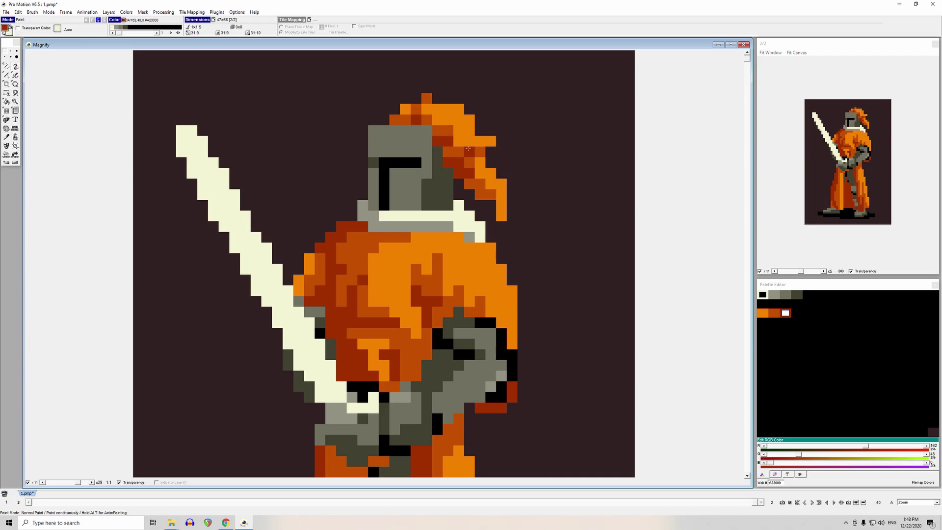
- Try mid orange over the dark red shading where the plume meets the back of the helmet
key("comma")
left_click(448, 141)
key("comma")
left_click(439, 143)
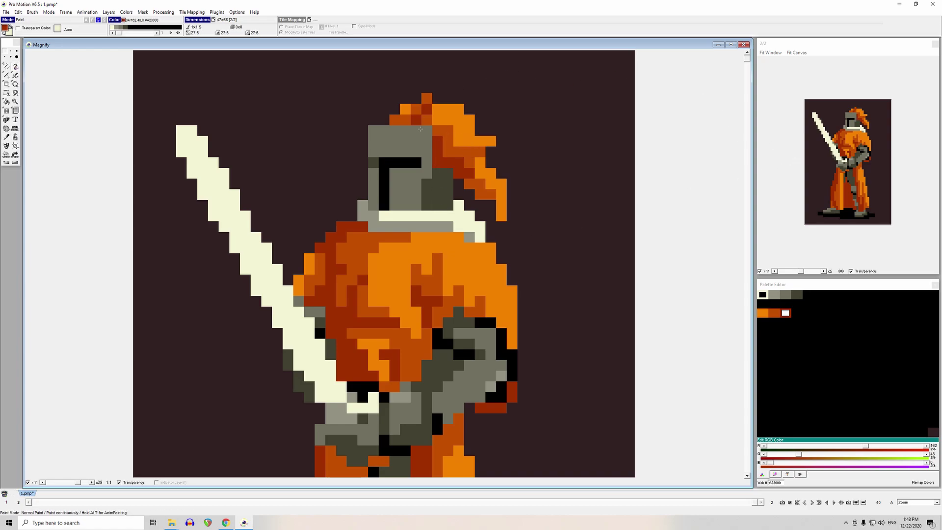
key("comma")
left_click(442, 166)
- Try extending the helmet's dark grey #414130 rear edge upward in front of the plume
key("comma")
left_click(439, 177)
left_click_drag(438, 164, 437, 141)
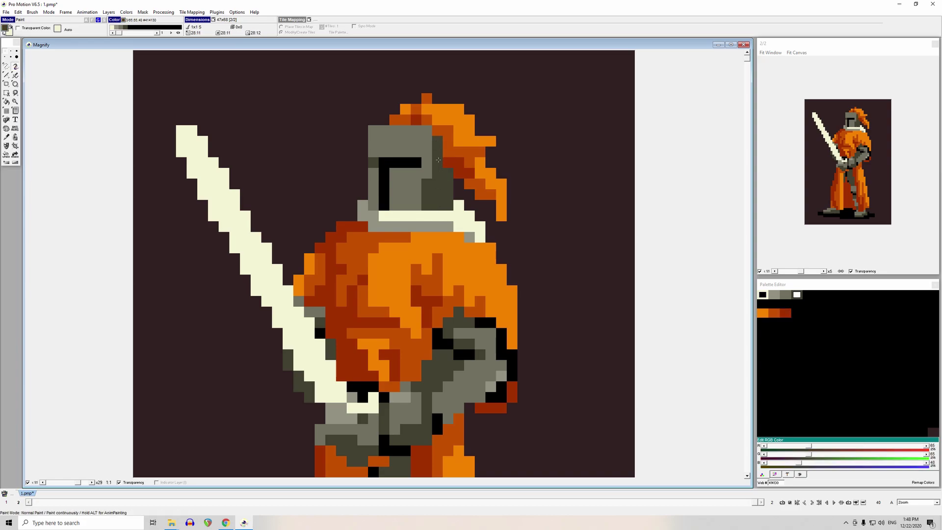
key("comma")
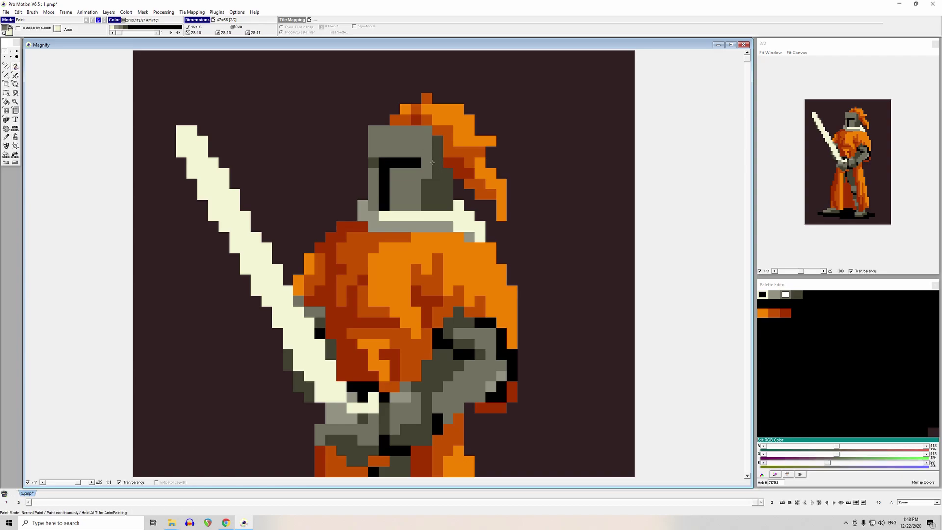
left_click(448, 218)
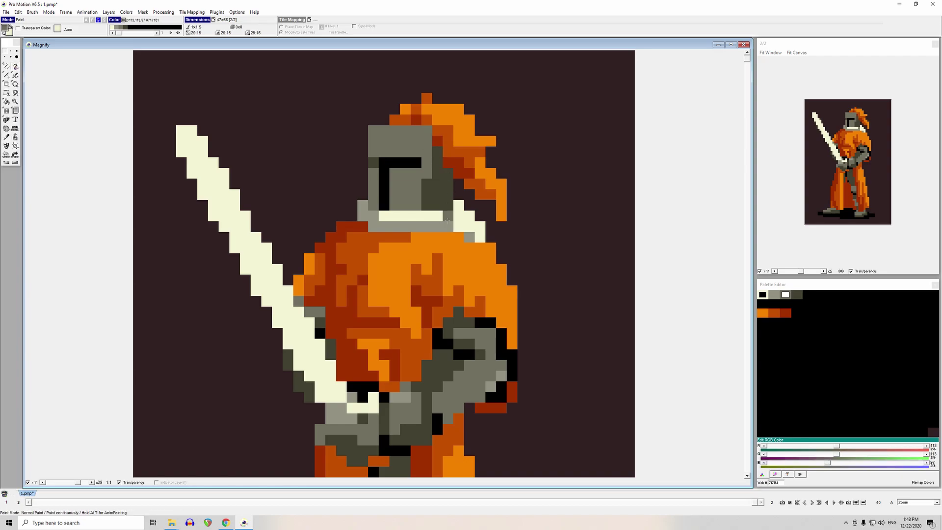
- Reshape the plume's crest, extending its tip upward with mid orange and a dark red point
key("comma")
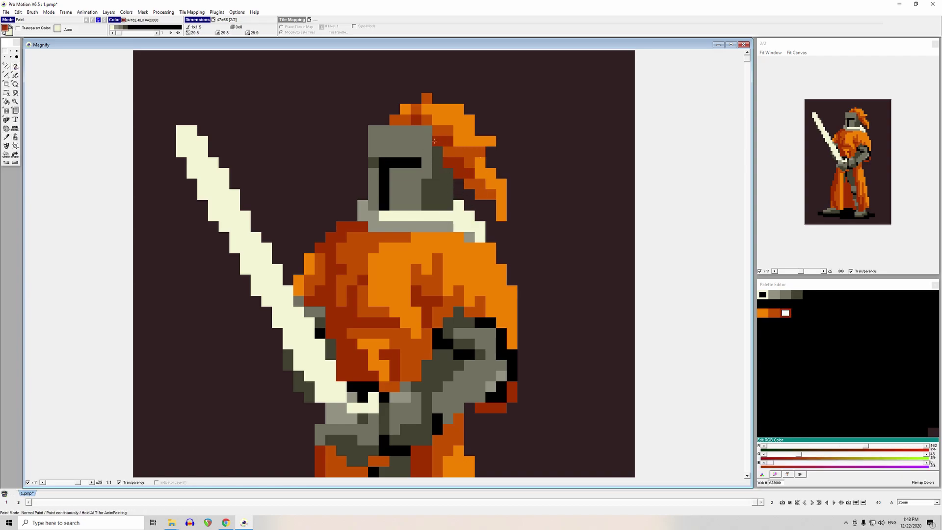
key("comma")
left_click(406, 110)
left_click_drag(420, 99, 426, 85)
key("period")
left_click(427, 98)
left_click(416, 237)
key("ctrl+z")
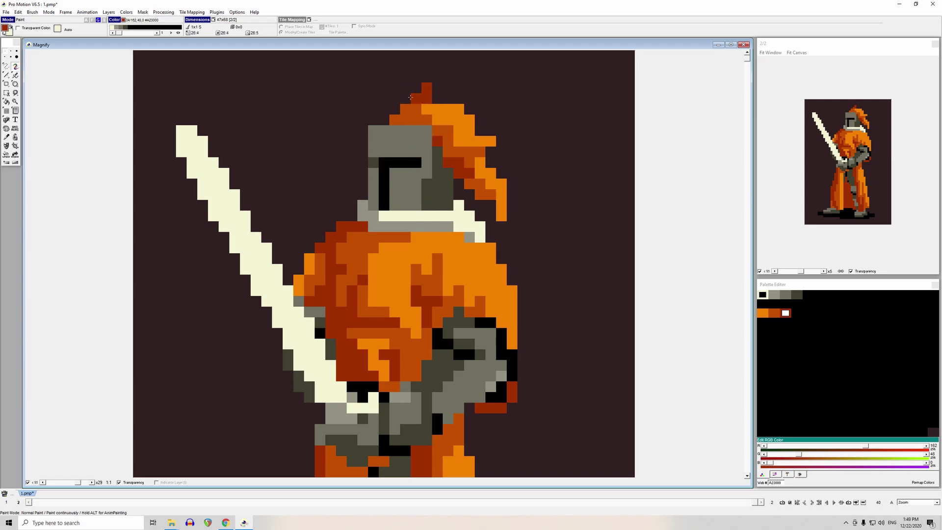
- Try lengthening the plume's rear spike by one mid-orange pixel and erase it
key("comma")
left_click(503, 142)
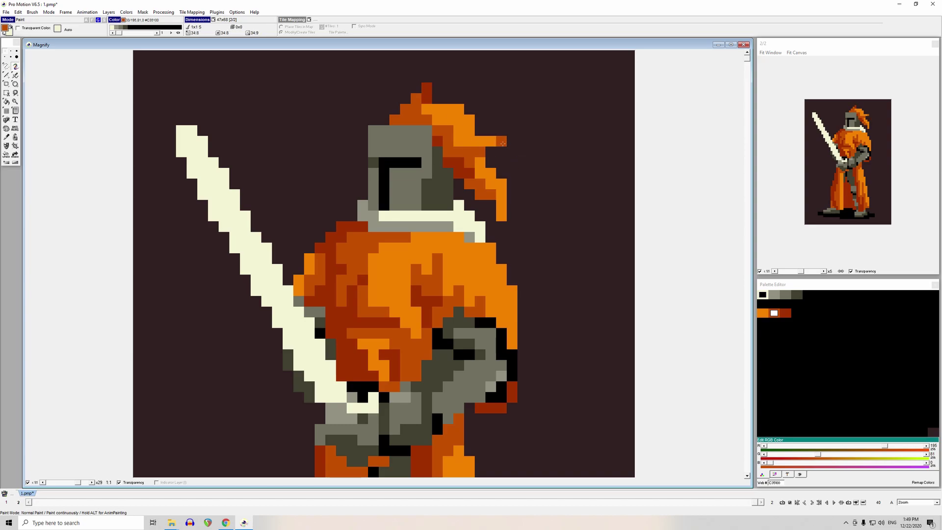
right_click(502, 142)
left_click(512, 247)
- Try extending the visor slit to the helmet's front edge with a black pixel and undo it
key("comma")
left_click(383, 165)
left_click(349, 301)
key("ctrl+z")
left_click(368, 228, "shift")
left_click(374, 163, "shift")
left_click(340, 270)
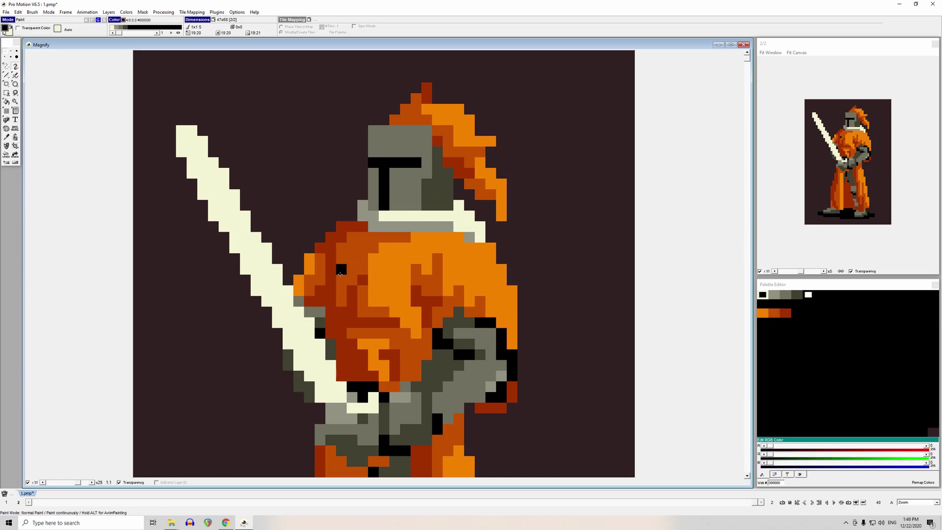
key("ctrl+z")
- Widen the helmet's lower rear dark grey shading by one column and extend the black visor slit to the front edge
left_click(429, 206, "shift")
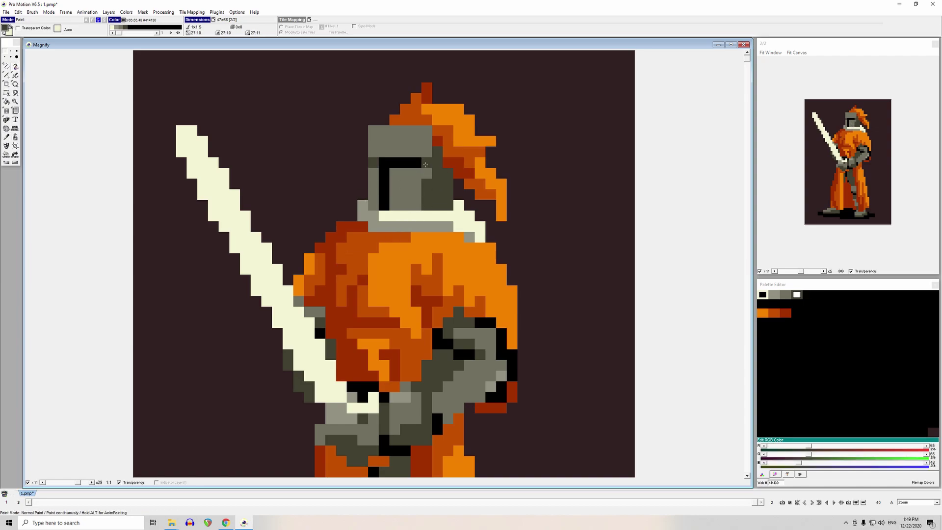
left_click_drag(417, 184, 416, 205)
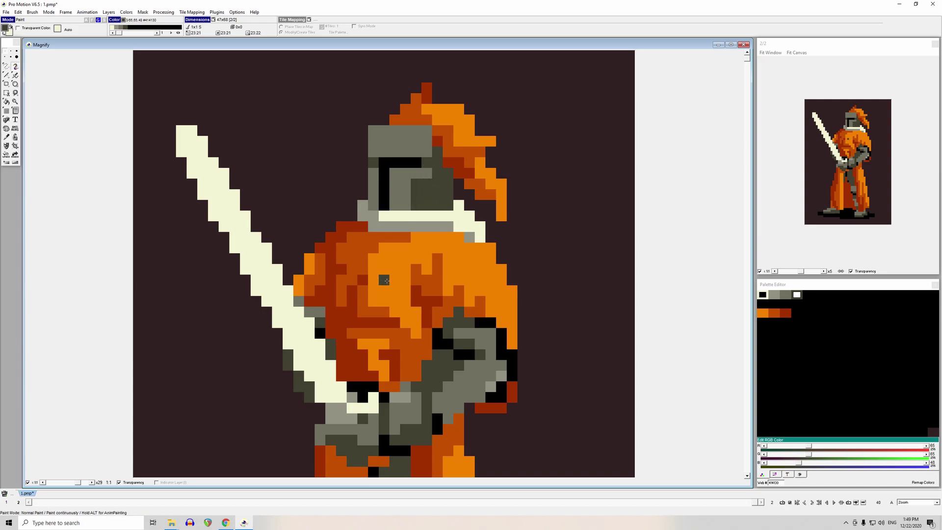
left_click(384, 165)
left_click(374, 162)
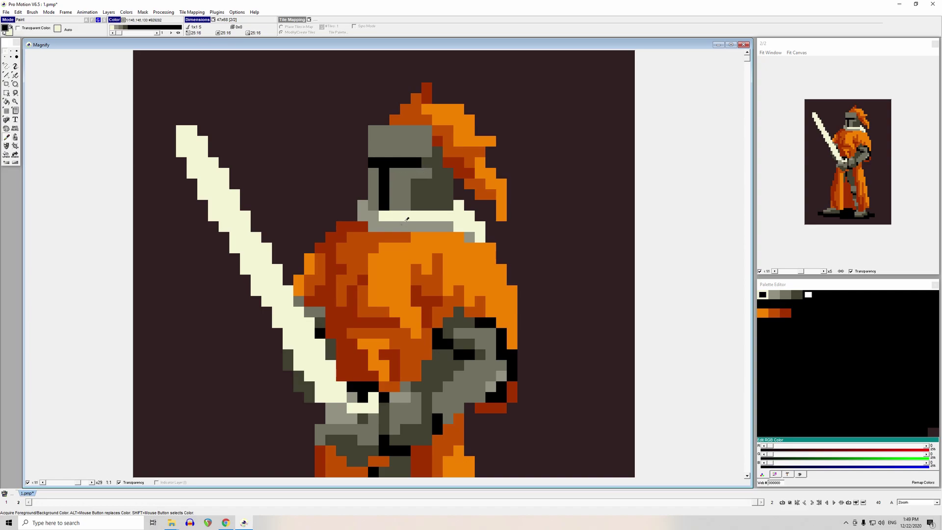
- Paint a light grey #929282 highlight on the faceplate below the rear end of the visor slit
left_click(404, 224)
left_click(416, 173)
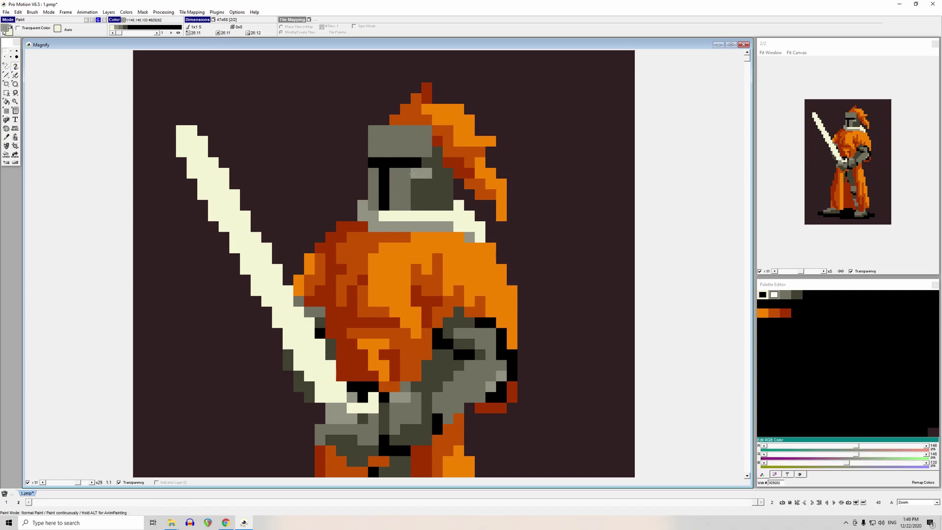
left_click(417, 184)
left_click(330, 279)
key("comma")
left_click(416, 182)
key("comma")
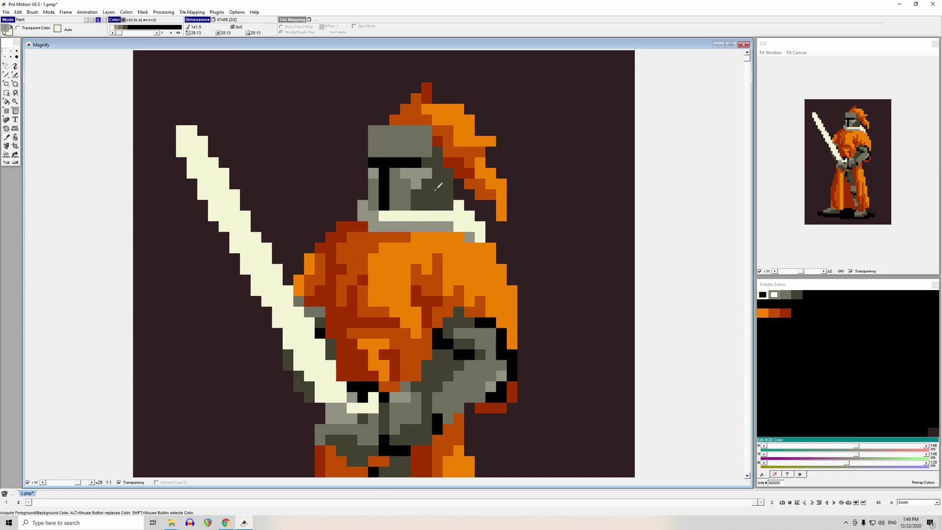
- Try black shading at the helmet's lower rear corner and undo it
left_click(404, 163)
left_click_drag(447, 206, 437, 205)
left_click(436, 301)
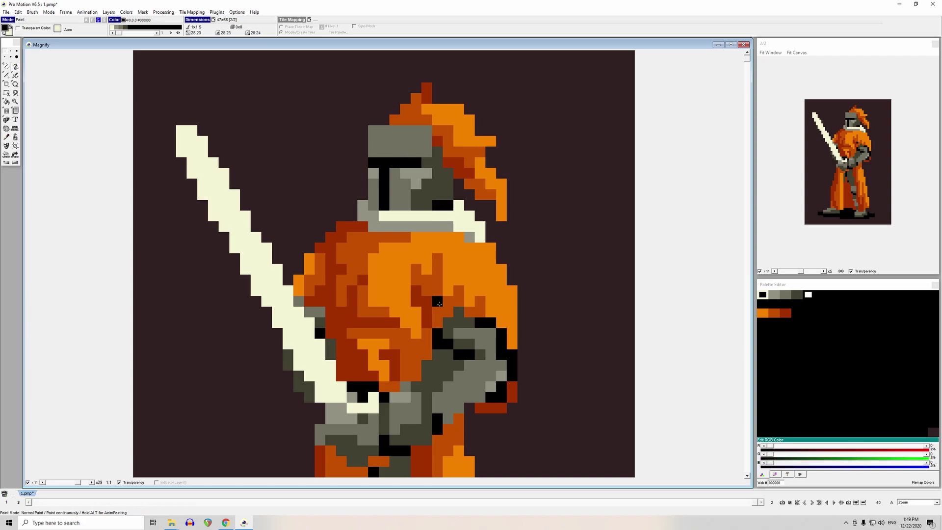
key("ctrl+z")
key("ctrl+z")
- Try dark grey shading along the lower edge of the helmet's front and undo the strokes
key("comma")
left_click(410, 205)
left_click(374, 201)
left_click(374, 199)
left_click(393, 205)
left_click_drag(392, 201, 395, 194)
key("ctrl+z")
key("ctrl+z")
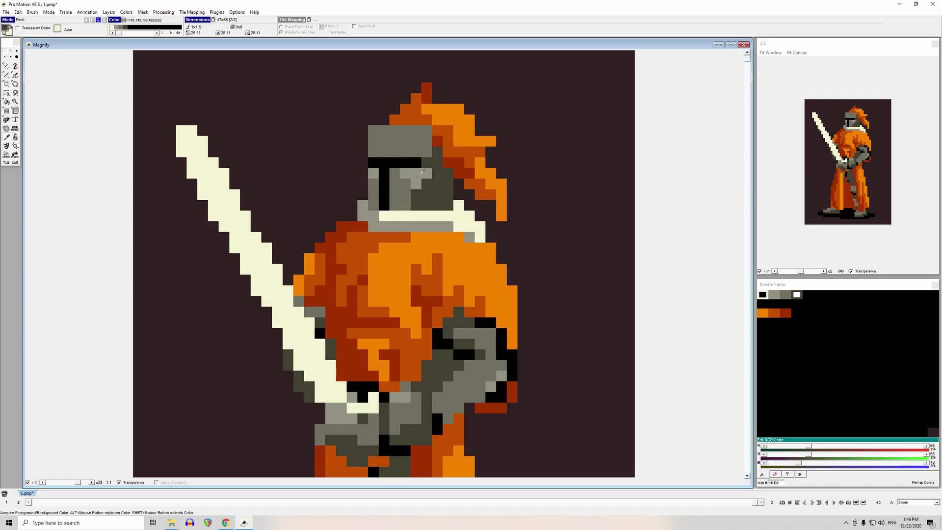
- Trim the rear of the faceplate highlight with dark grey and extend it forward under the visor with light grey
left_click(433, 186, "ctrl")
left_click(425, 174)
left_click(419, 180)
left_click(406, 227)
left_click(395, 173)
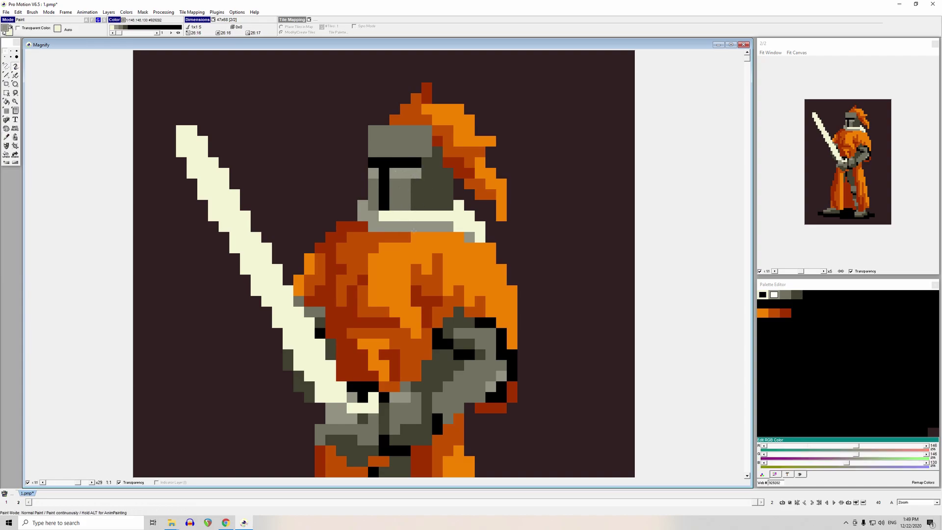
- Lighten the front part of the helmet's crown with light grey #929282
left_click(380, 155)
mouse_move(384, 150)
left_mouse_down()
mouse_move(374, 131)
mouse_move(374, 152)
mouse_move(394, 131)
left_mouse_up()
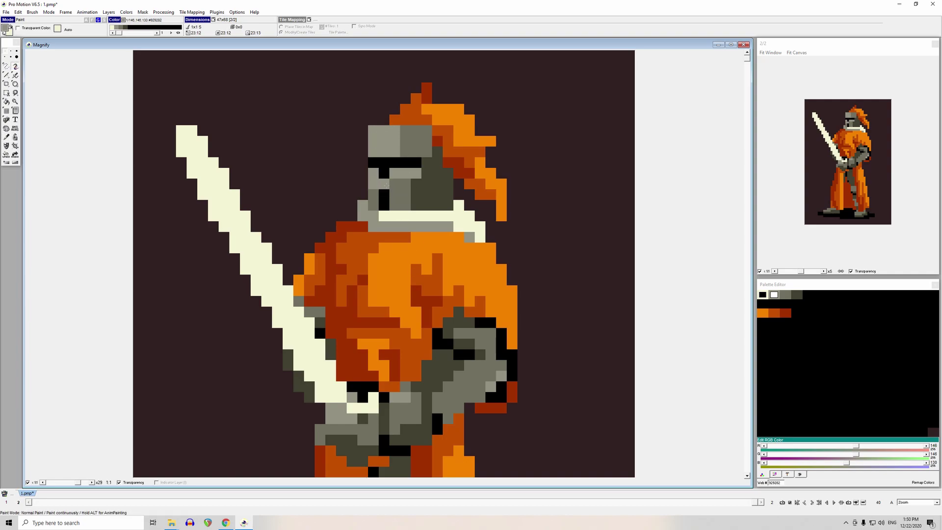
right_click(395, 194)
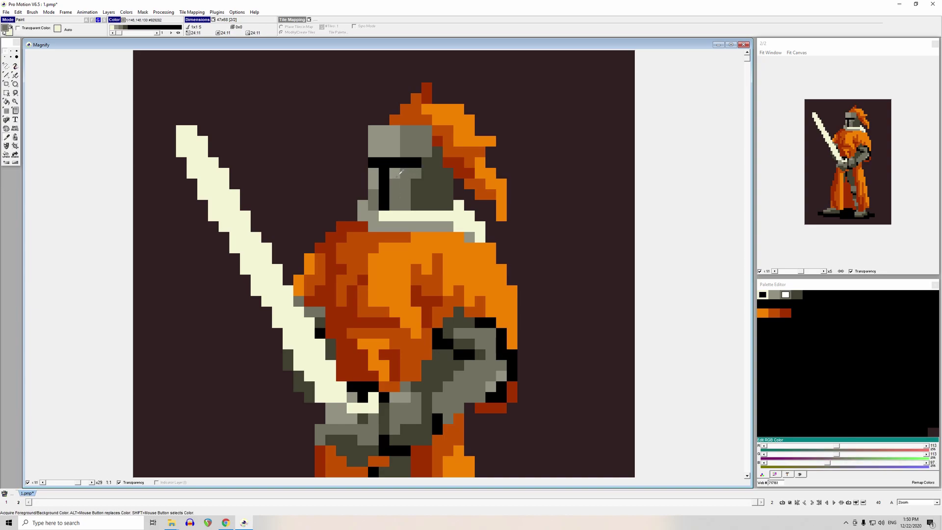
- Try black shading along the helmet's rear edge and grey touches on the collar's upper edge, and undo them
right_click(394, 187)
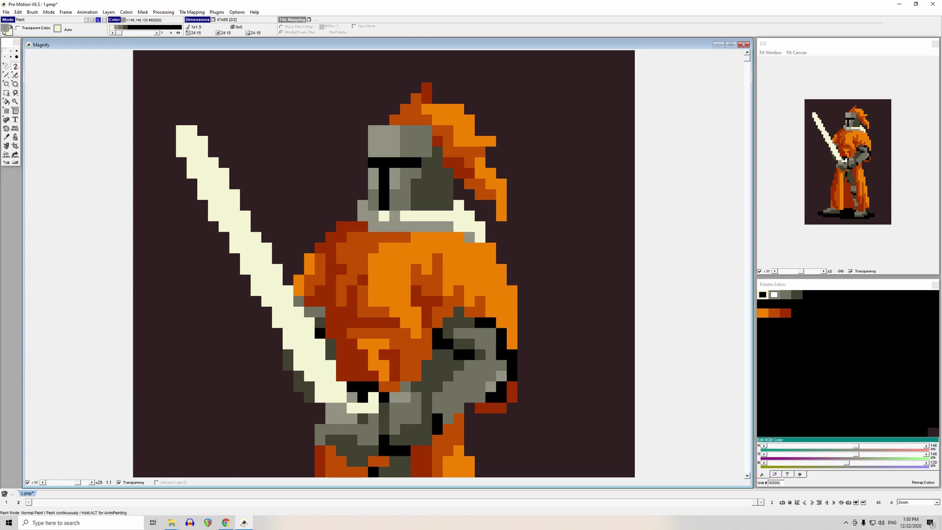
right_click(411, 163)
left_click_drag(437, 153, 448, 185)
right_click(406, 205)
left_click(373, 184)
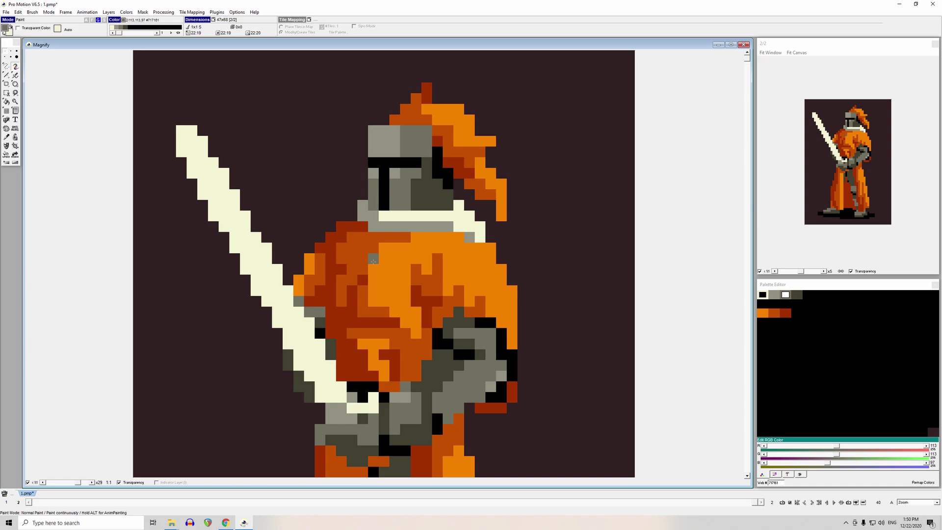
left_click(401, 218)
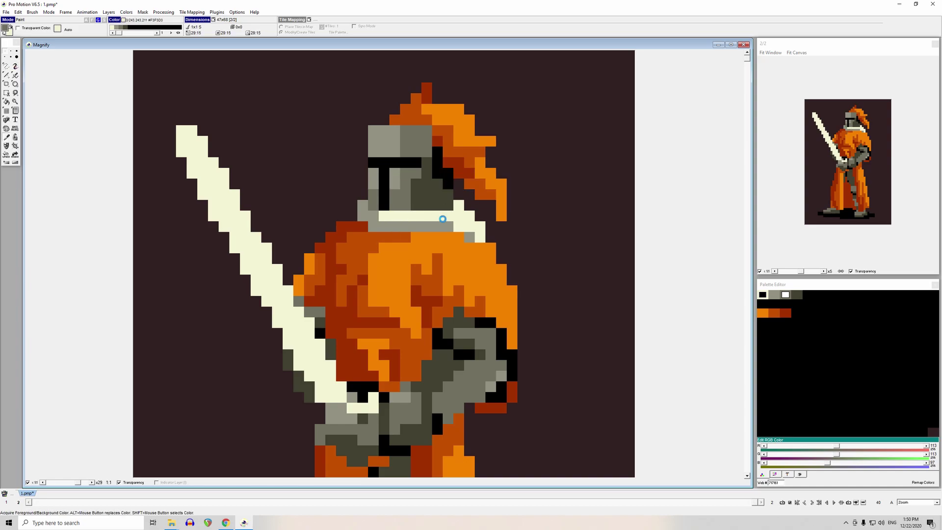
key("ctrl+z")
key("comma")
left_click(423, 164)
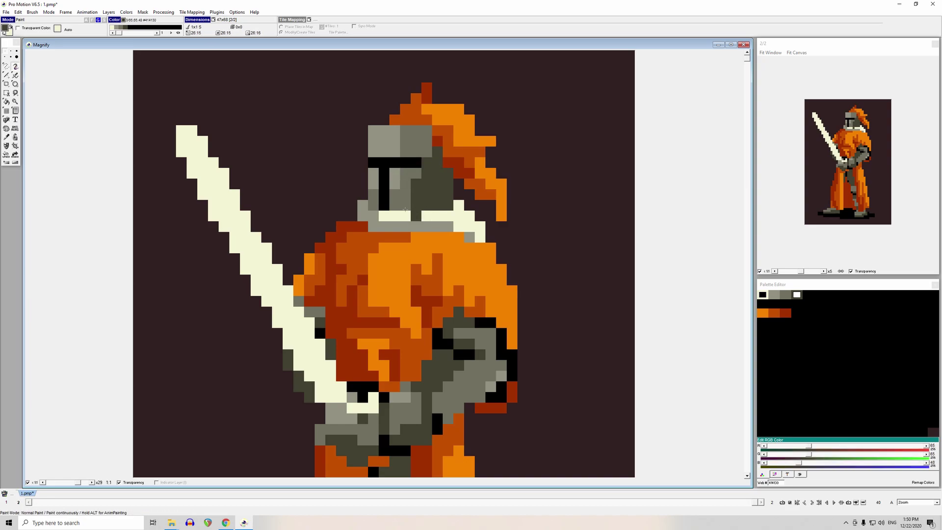
left_click(808, 295)
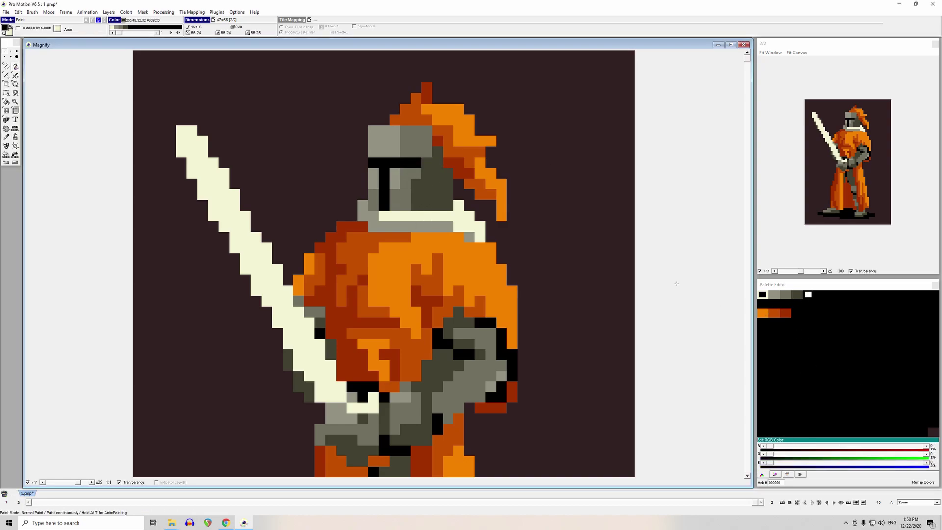
key("comma")
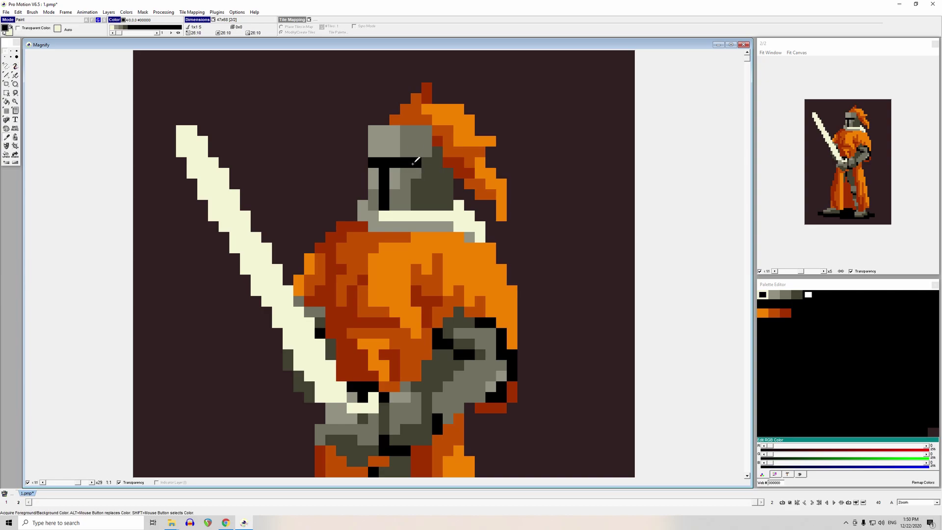
- Try a black rear edge on the helmet combined with mid grey over its shaded side, and undo the strokes
left_click(430, 184, "ctrl")
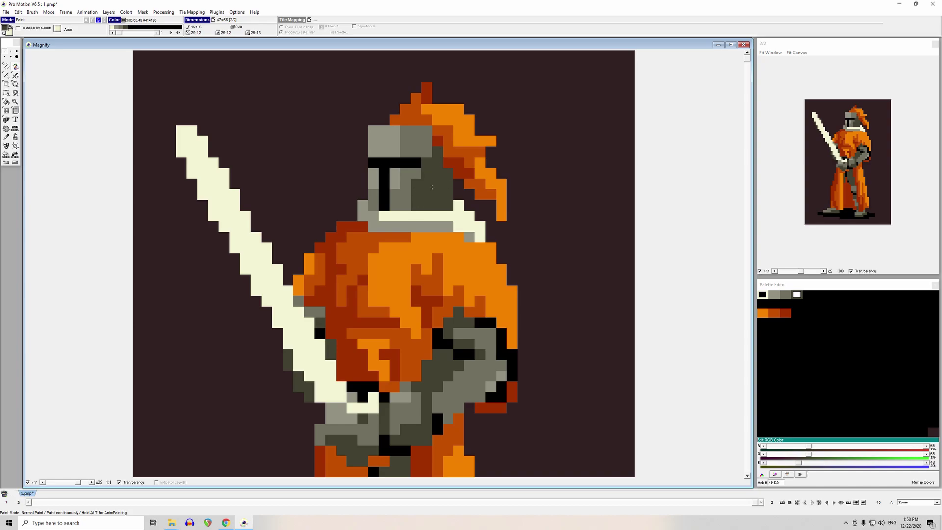
key("ctrl")
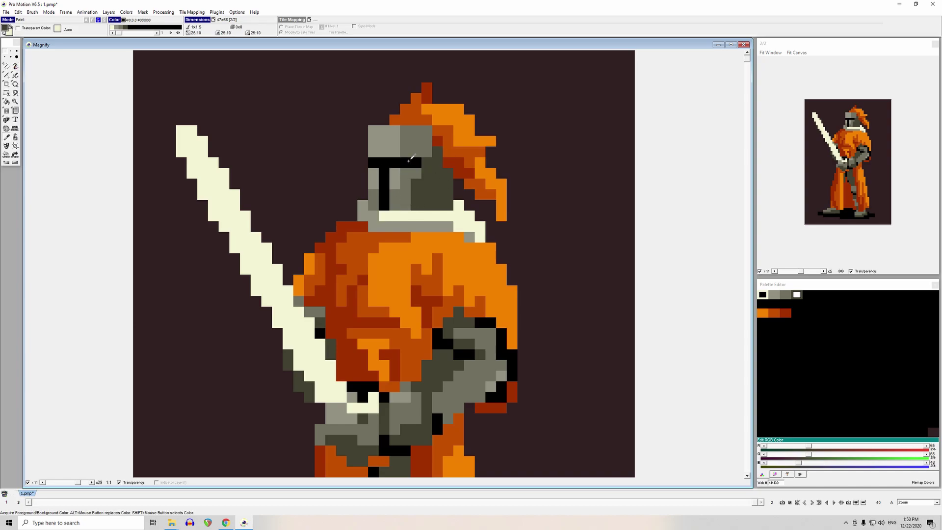
left_click(417, 160, "ctrl")
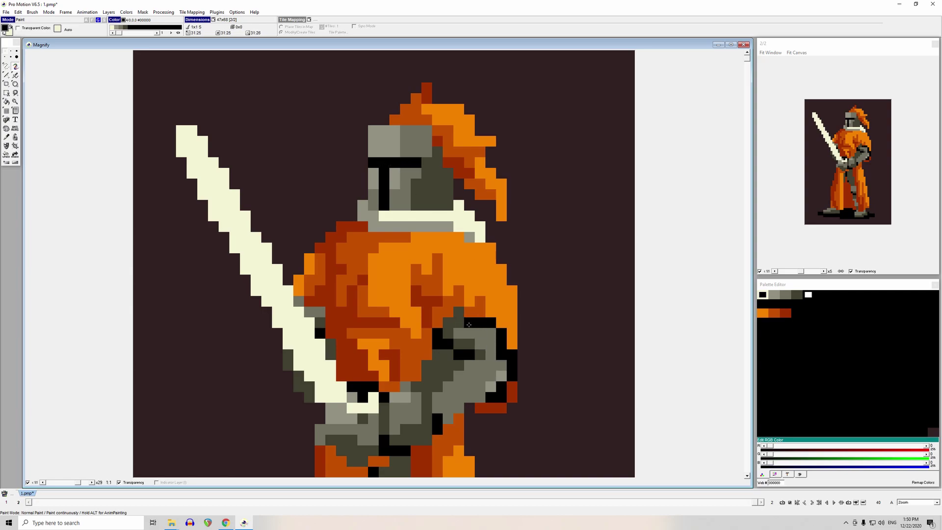
left_click_drag(448, 173, 448, 184)
left_click_drag(437, 152, 439, 173)
key("comma")
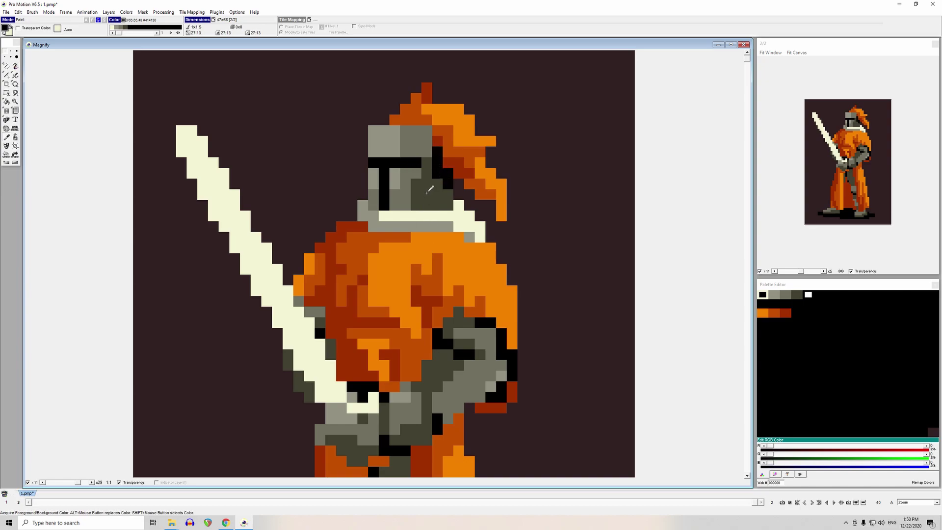
mouse_move(427, 194)
left_mouse_down()
mouse_move(437, 185)
mouse_move(428, 194)
mouse_move(426, 173)
left_mouse_up()
left_click(445, 198)
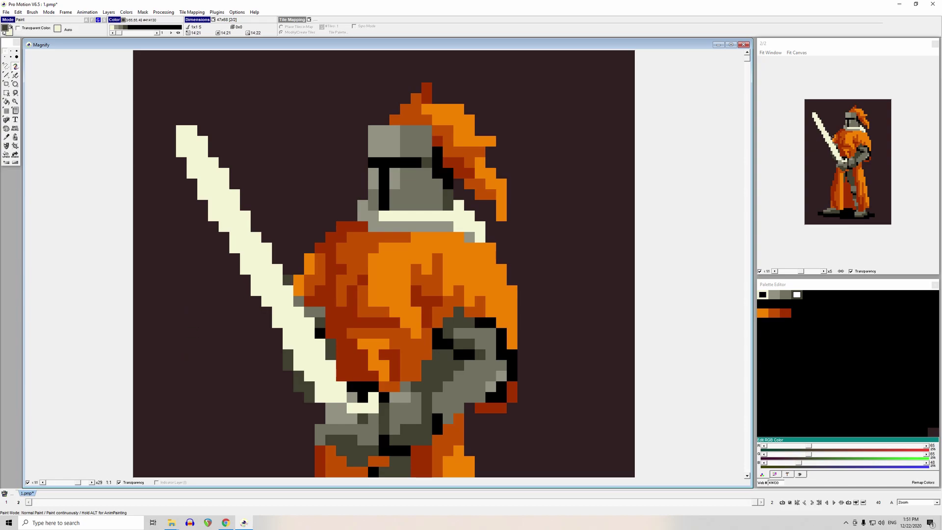
left_click_drag(427, 173, 426, 195)
mouse_move(438, 184)
left_mouse_down()
mouse_move(448, 205)
mouse_move(426, 205)
mouse_move(416, 184)
left_mouse_up()
left_click_drag(437, 152, 448, 184)
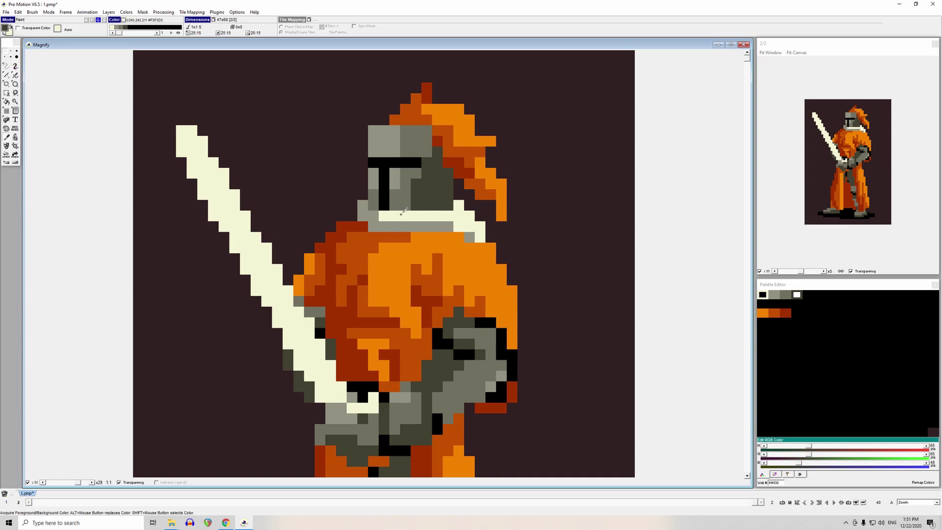
- Deepen the shadow at the plume's base directly behind the helmet with dark red #A23000
left_click(463, 128)
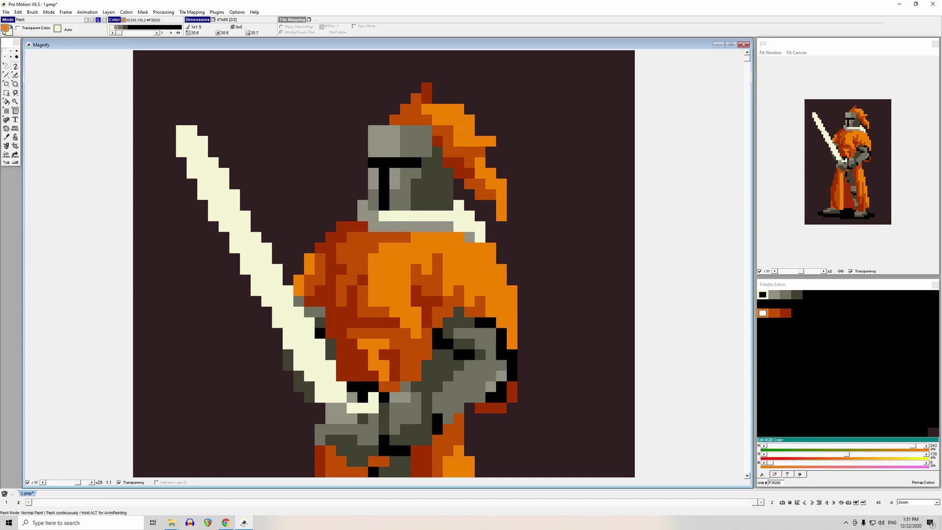
key("comma")
left_click(438, 141)
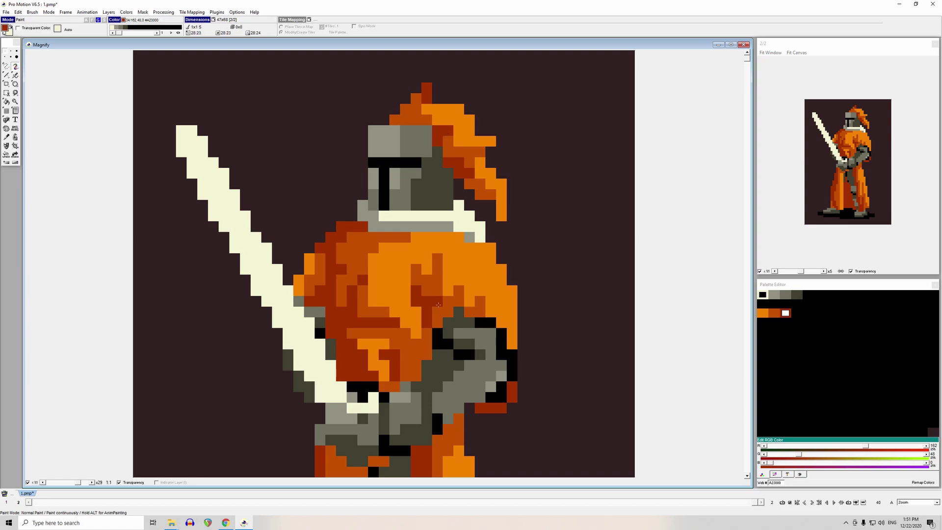
key("k")
left_click(460, 151)
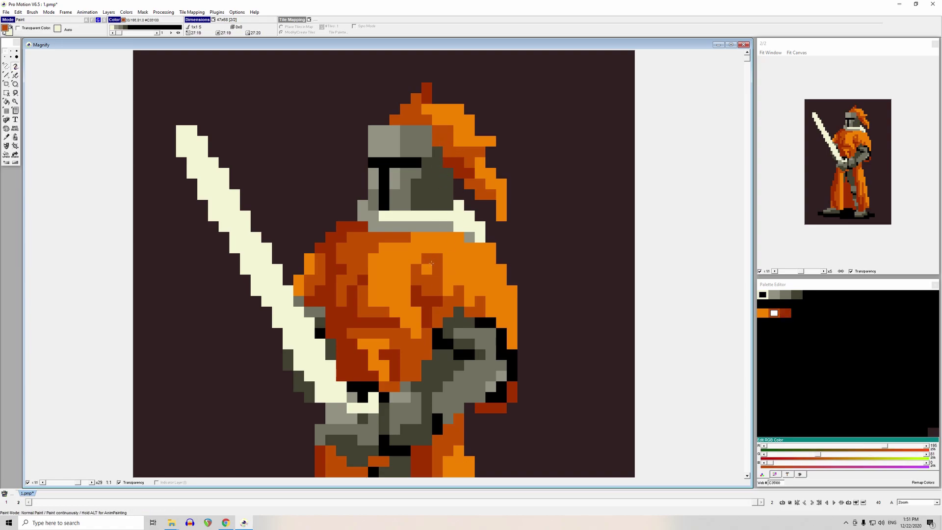
key("k")
left_click(448, 163)
left_click(437, 259)
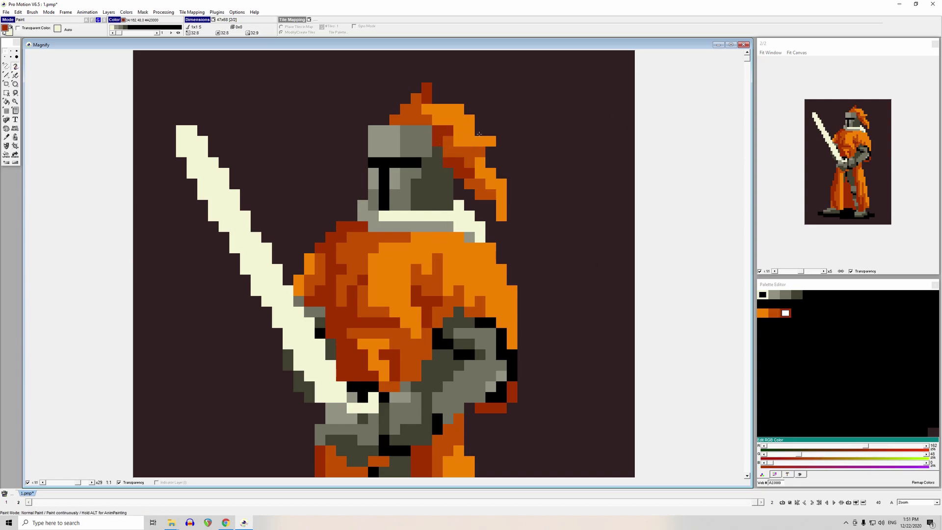
- Try extending the mid orange into the bright top of the plume above the helmet and undo it
scroll(449, 143, "up", 2)
key("k")
left_click(438, 145)
left_click(437, 129)
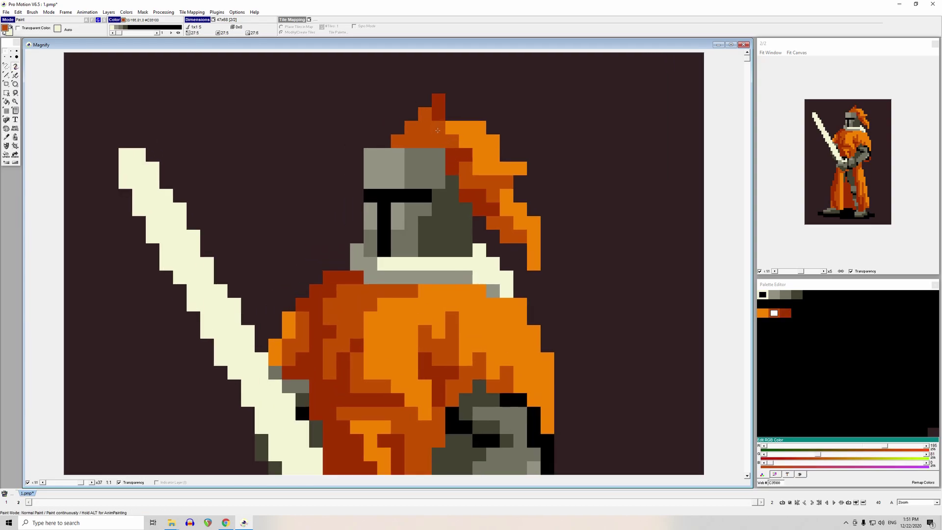
key("ctrl+z")
key("ctrl+z")
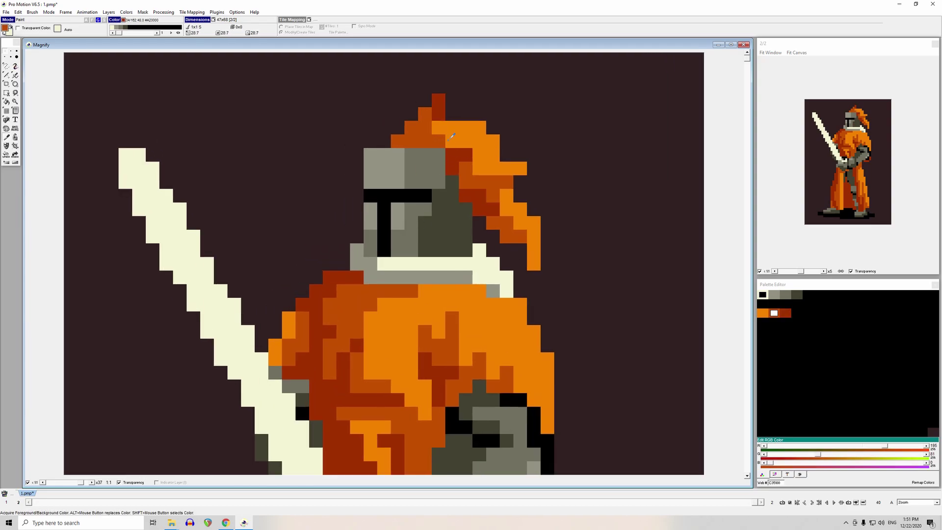
- Extend the plume's bright orange highlight forward along its lower row above the helmet
left_click(450, 139, "ctrl")
left_click(425, 142)
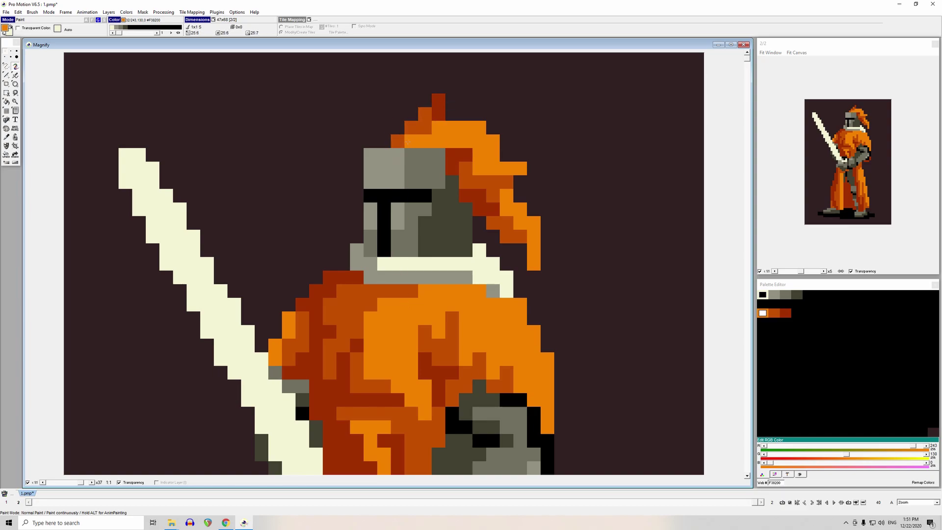
key("comma")
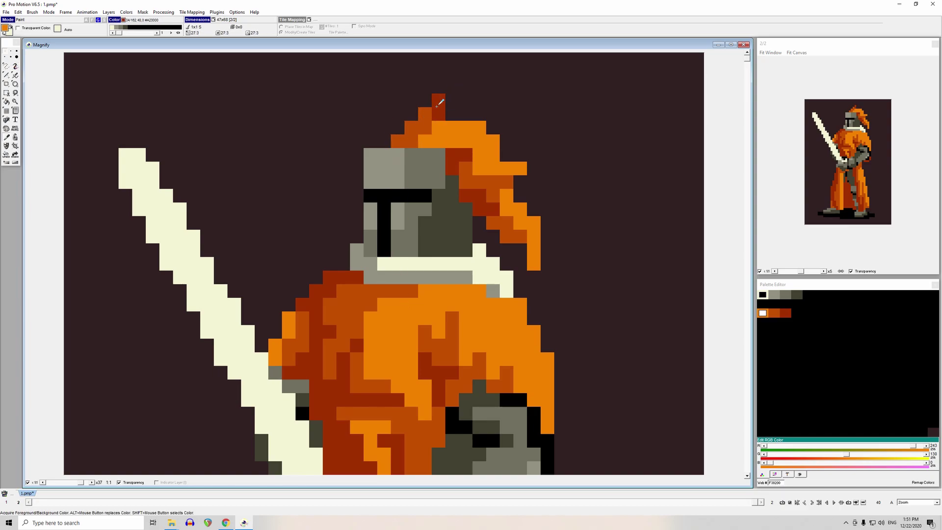
- Try mid-orange shading on the rear bend of the plume and undo the strokes
left_click(484, 184)
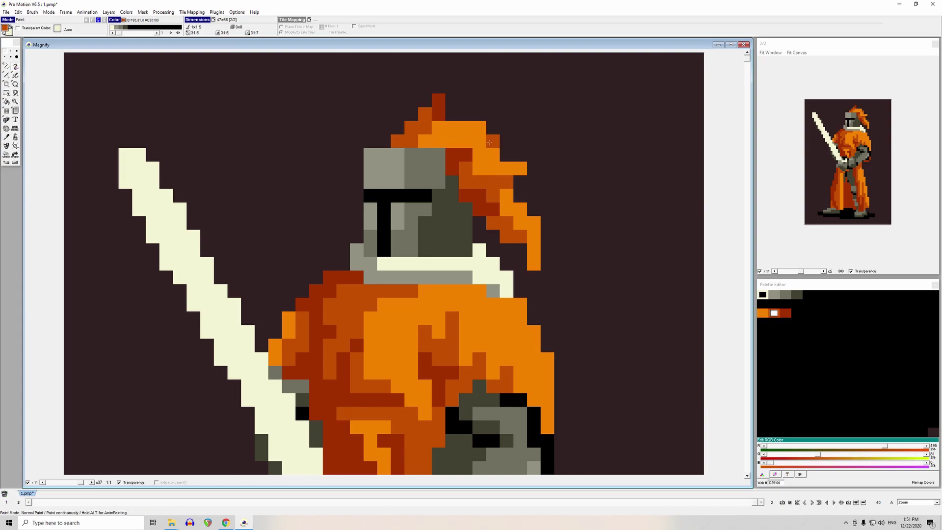
left_click_drag(493, 155, 480, 156)
left_click(479, 168)
left_click(466, 240)
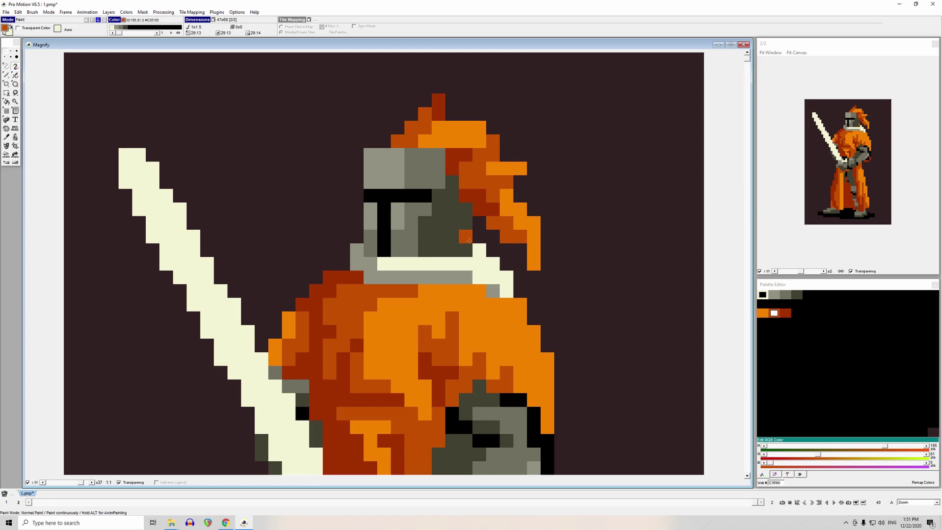
key("ctrl+z")
key("ctrl+z")
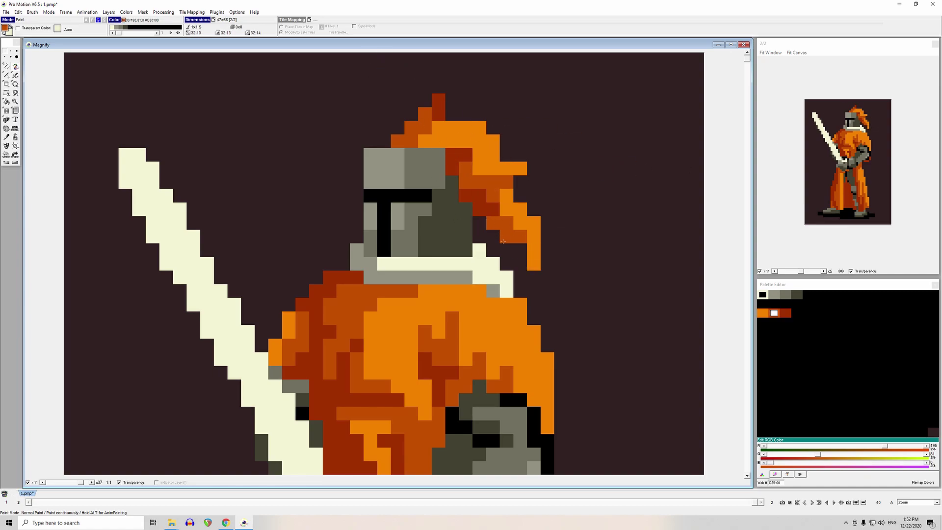
left_click(762, 313)
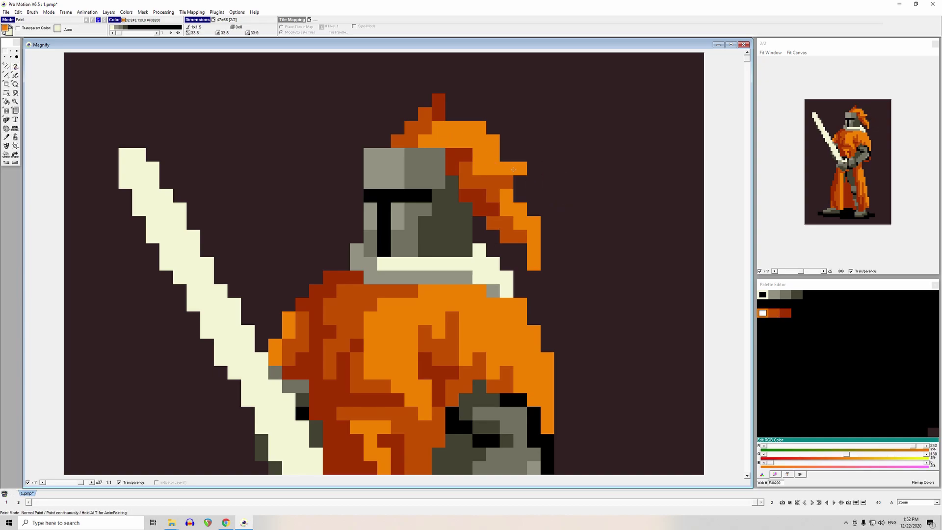
left_click(571, 277)
- Try light grey shading on the collar's rear tip and along its upper edge, and undo it
left_click(492, 290)
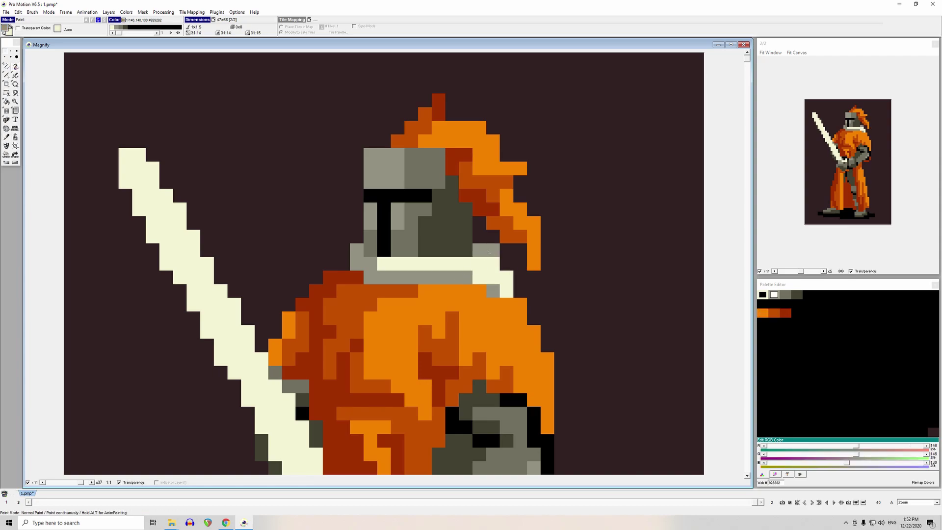
right_click(417, 265)
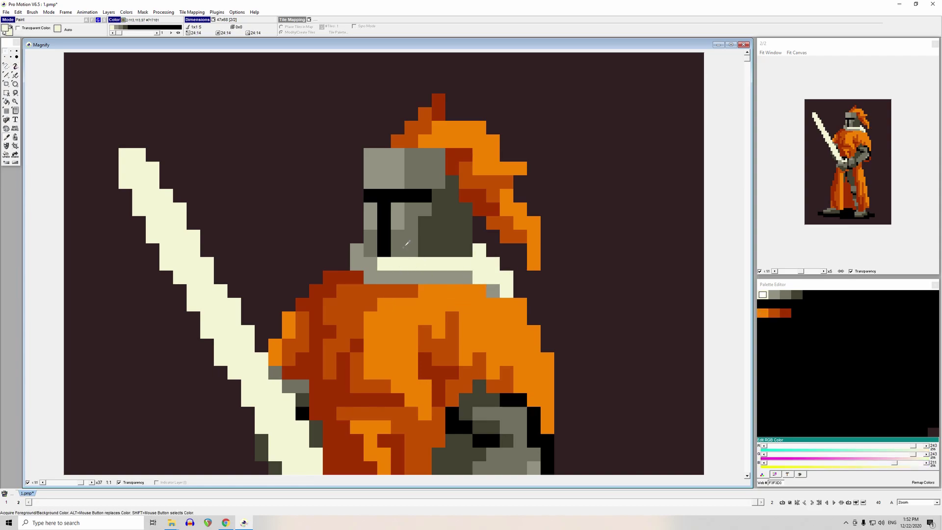
left_click(402, 273, "ctrl")
left_click_drag(384, 264, 466, 265)
key("ctrl+z")
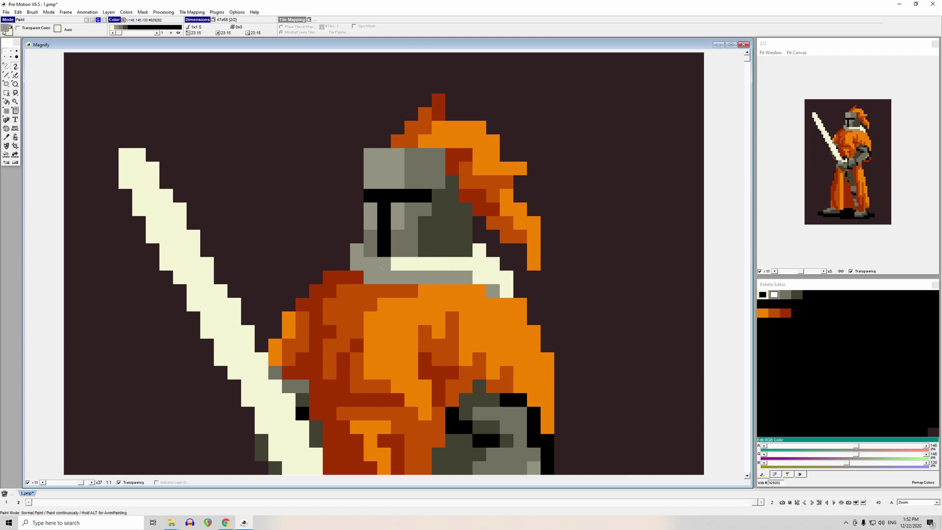
right_click(407, 263)
key("comma")
left_click(427, 275)
- Sketch light grey arrow marks on the background beside and above the knight's head and undo them
mouse_move(615, 87)
left_mouse_down()
mouse_move(580, 136)
mouse_move(562, 110)
mouse_move(559, 151)
mouse_move(601, 141)
left_mouse_up()
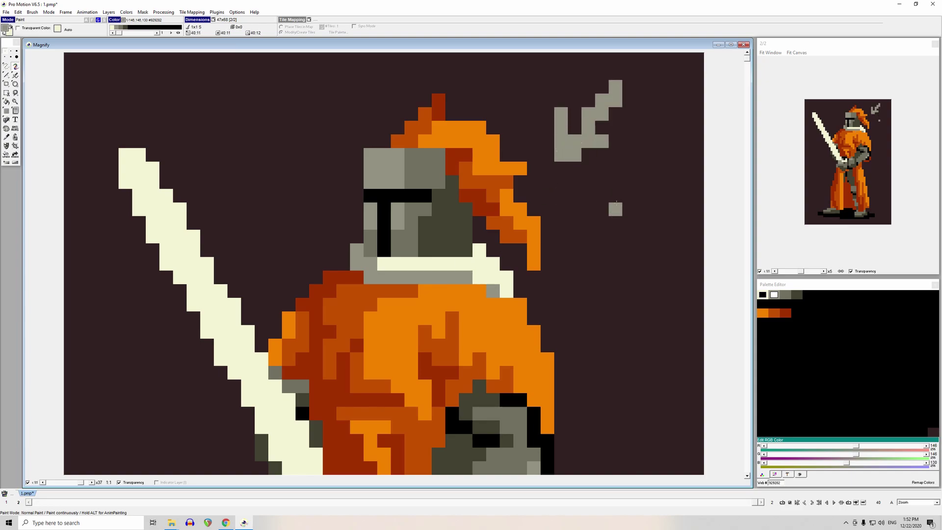
key("ctrl+z")
key("ctrl+z")
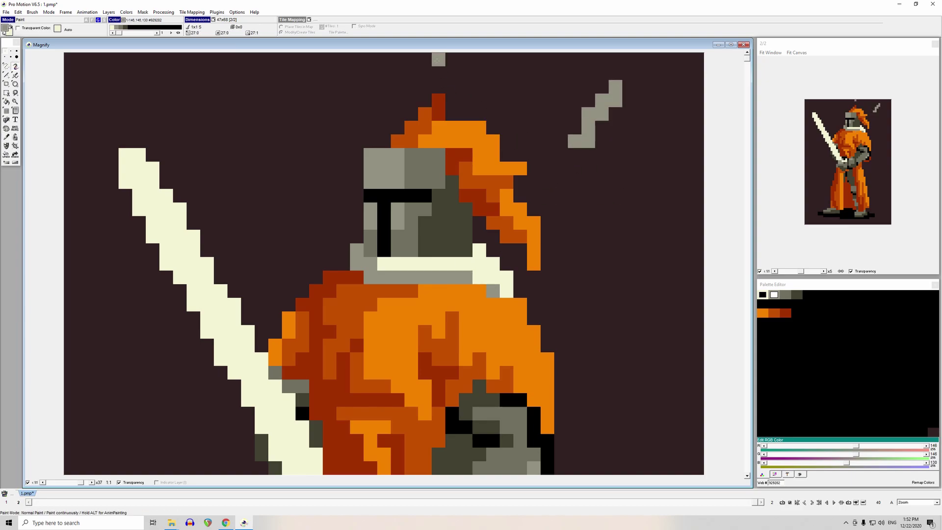
mouse_move(428, 73)
left_mouse_down()
mouse_move(455, 73)
mouse_move(438, 87)
left_mouse_up()
key("ctrl+z")
key("ctrl+z")
key("ctrl+z")
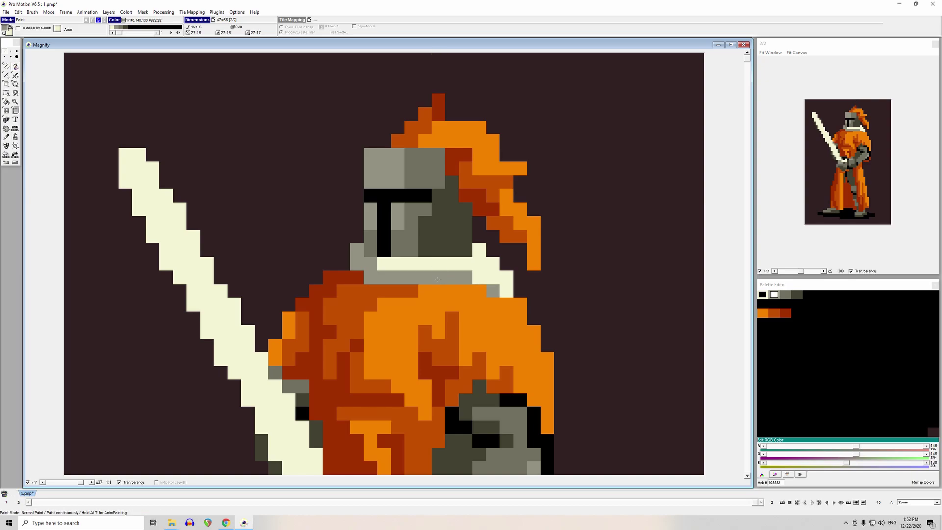
- Shift the whole knight sprite two pixels down on the canvas
key("ctrl+Up")
key("ctrl+Down")
key("ctrl+Down")
key("ctrl+Down")
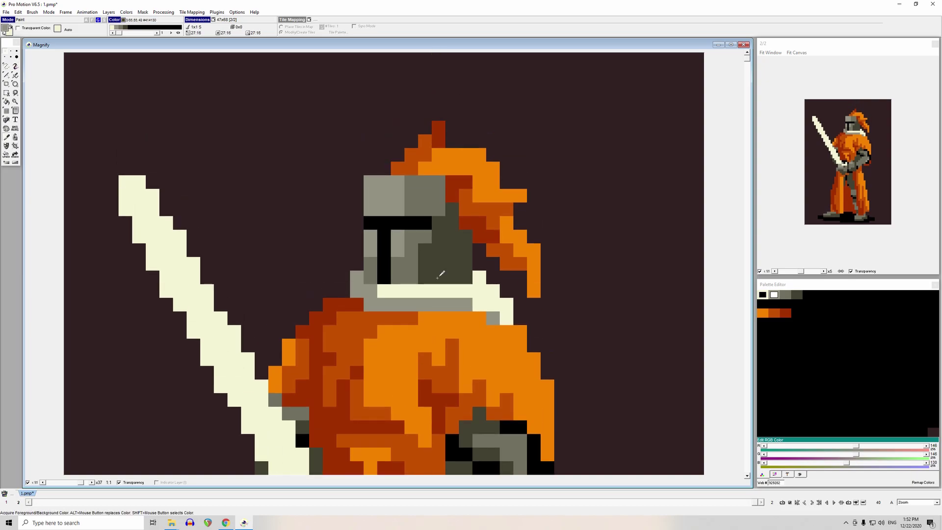
- Widen the collar forward and down over the tunic in light grey and fill it with off-white #F3F3D3
left_click(419, 297)
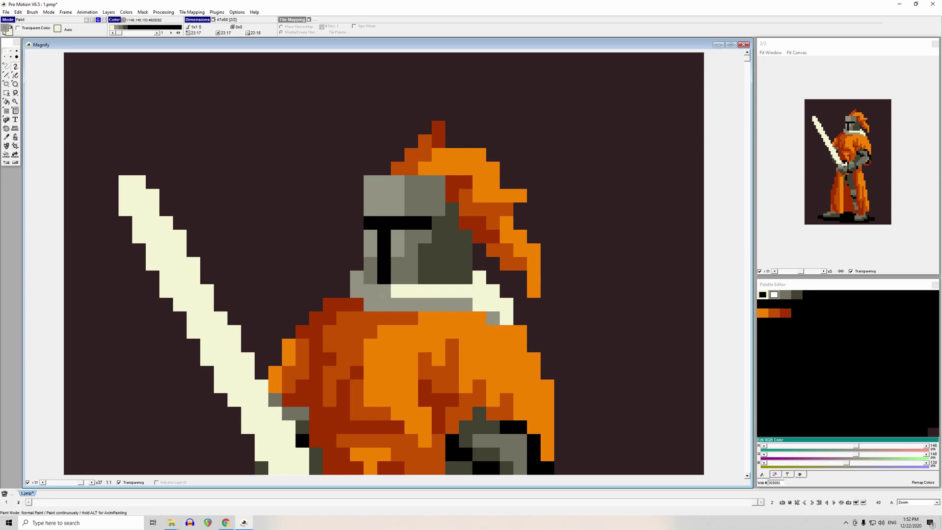
mouse_move(416, 318)
left_mouse_down()
mouse_move(366, 314)
mouse_move(360, 304)
mouse_move(358, 316)
mouse_move(343, 291)
left_mouse_up()
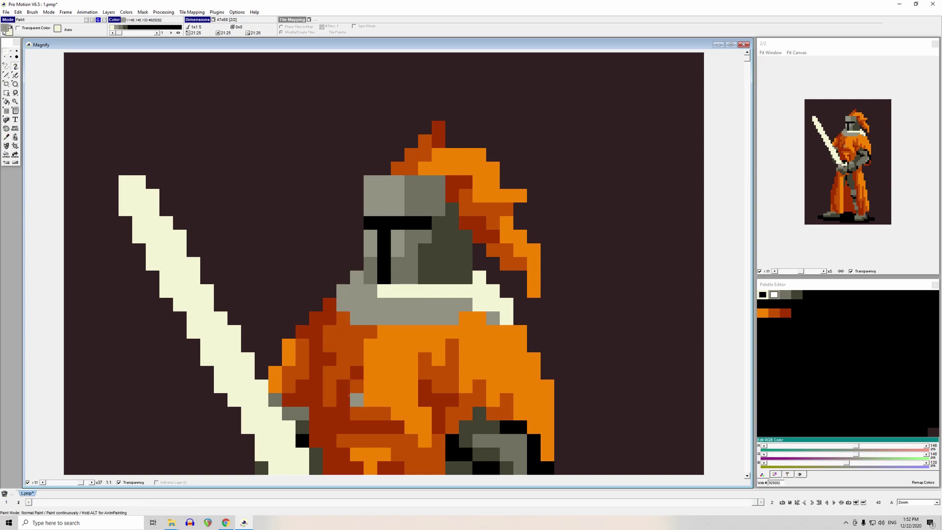
left_click(412, 294)
key("f")
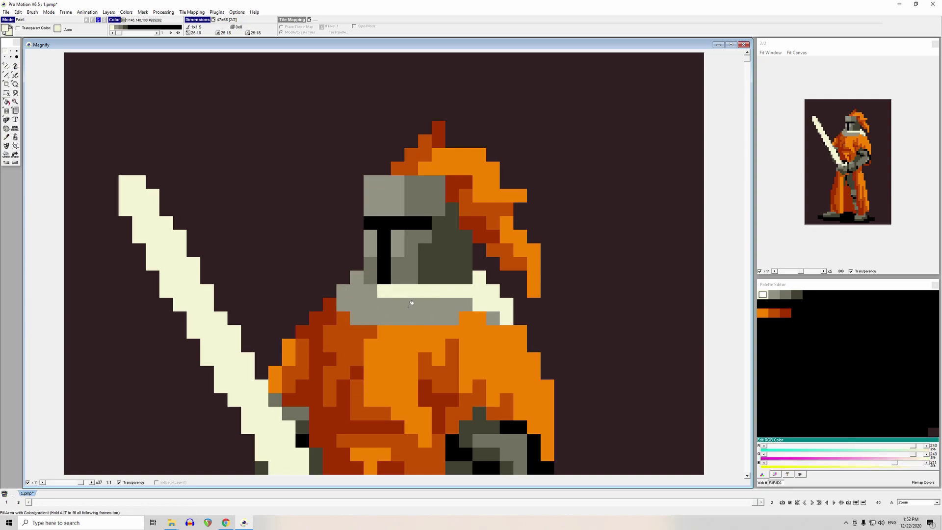
left_click(413, 305)
- Shade the rear end of the collar behind the helmet with light grey #929282
key("comma")
left_click(497, 319)
left_click(506, 304)
left_click(493, 303)
left_click(493, 292)
left_click(480, 282)
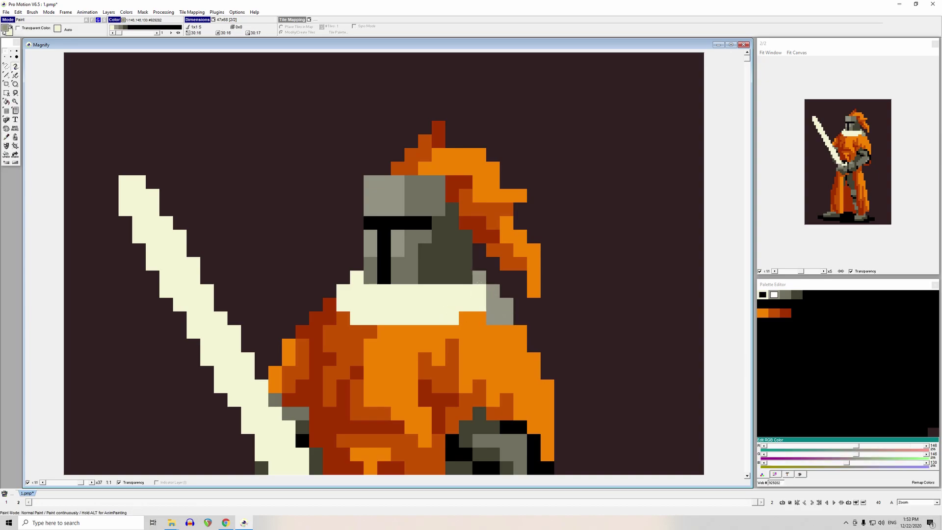
- Trim the collar's lower rear edge by painting tunic orange #F38200 over it
key("comma")
left_click(469, 336)
left_click(456, 322)
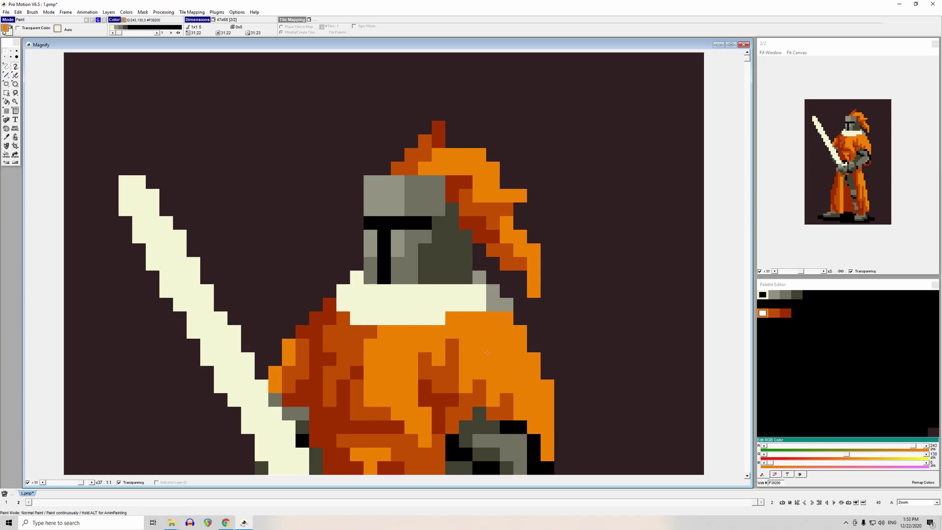
- Reshape the collar's rear end with off-white #F3F3D3, shading its upper corner behind the helmet in light grey #929282
left_click(439, 305)
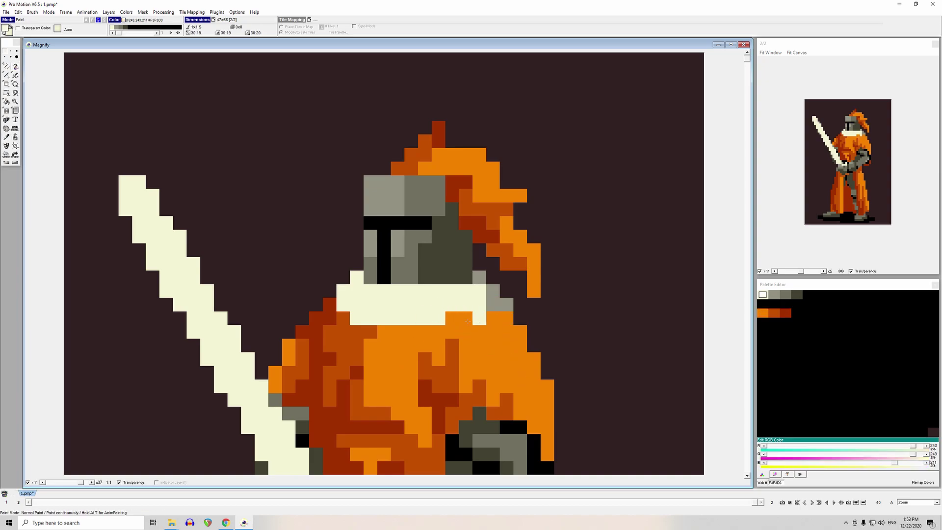
left_click(493, 308)
left_click(466, 291)
left_click(452, 291)
left_click(479, 304)
left_click(479, 400)
key("ctrl+z")
key("comma")
left_click(459, 303)
left_click_drag(452, 291, 466, 291)
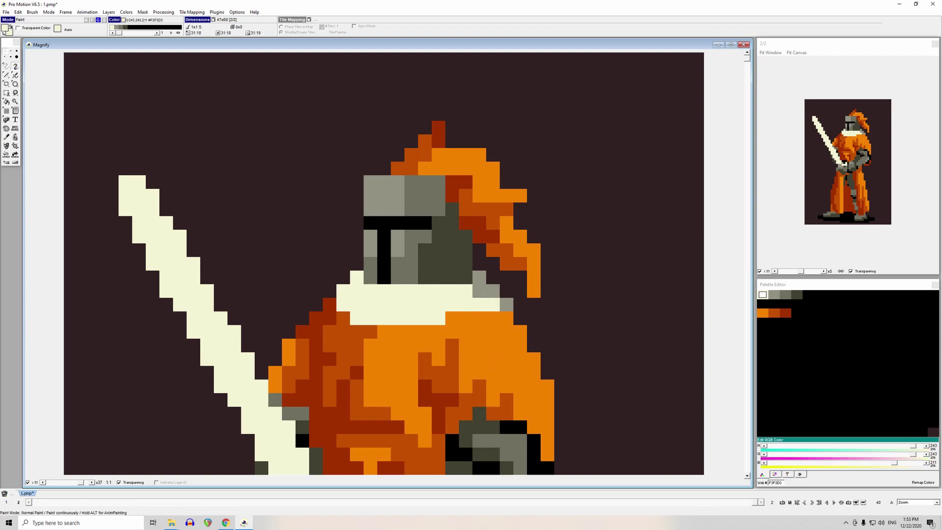
key("comma")
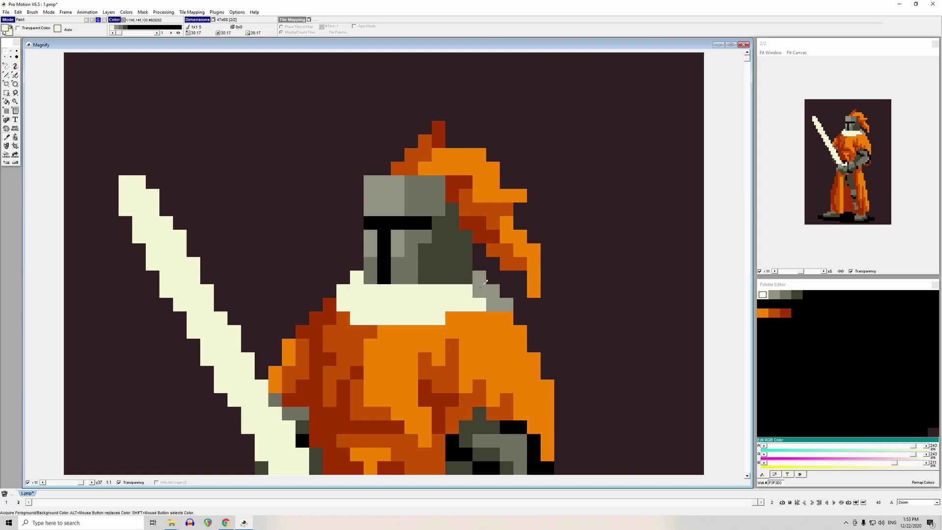
left_click(484, 285)
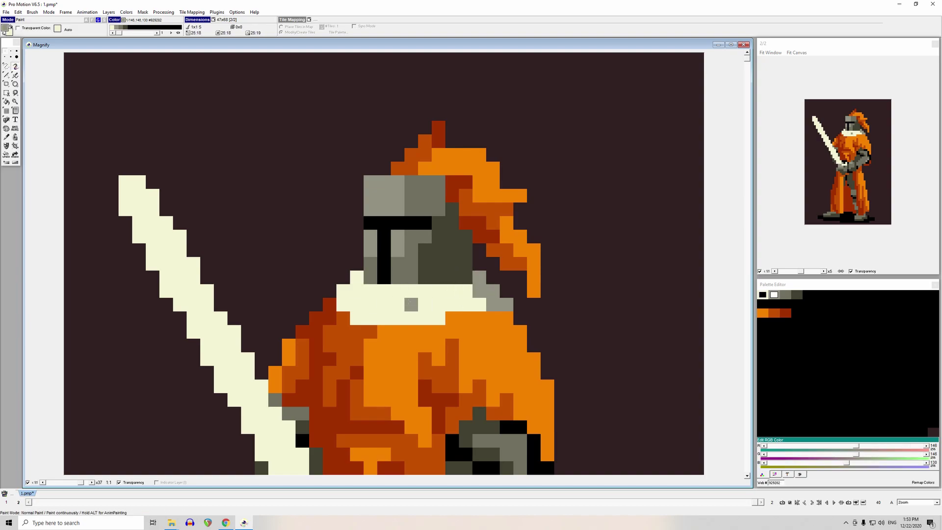
left_click(411, 354)
left_click(479, 293)
- Try an off-white #F3F3D3 highlight pixel on the faceplate beside the visor slit and undo it
key("comma")
left_click(348, 305)
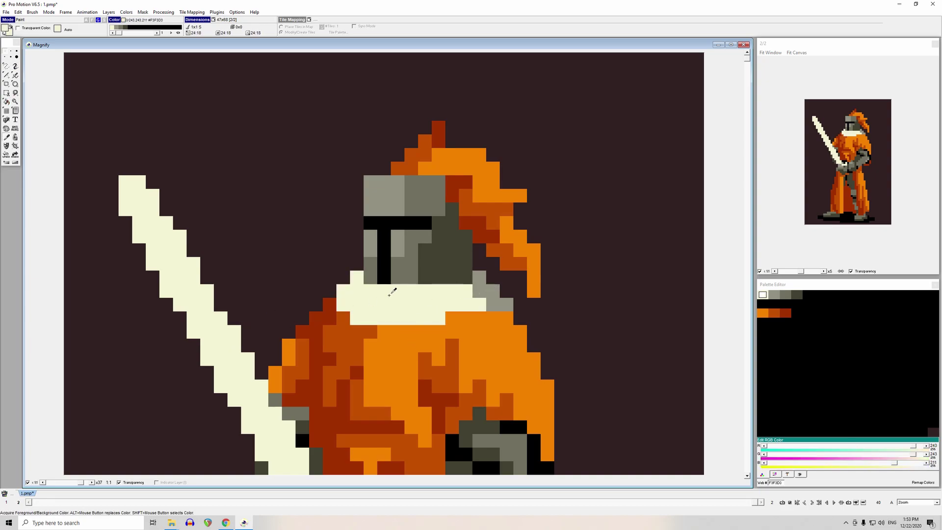
key("ctrl+z")
left_click(399, 238)
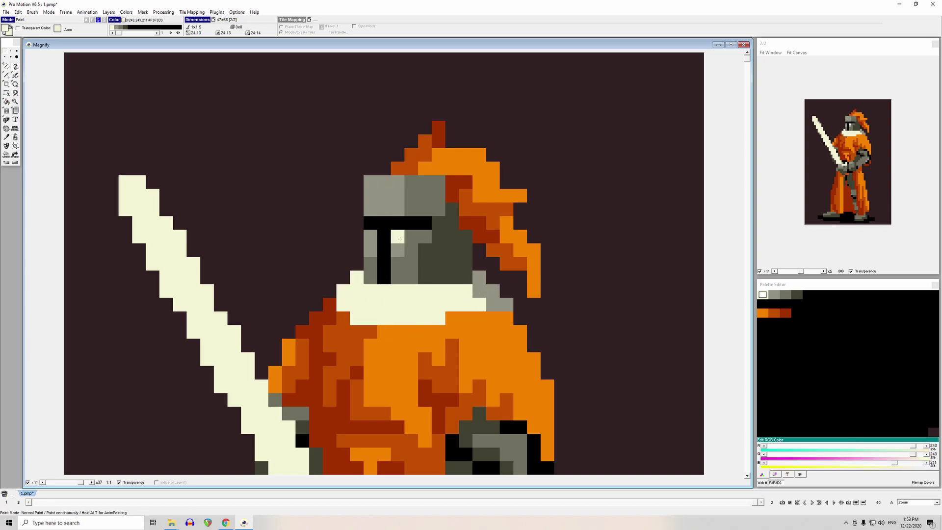
key("ctrl+z")
left_click(348, 347)
key("ctrl+z")
- Shape a light grey #929282 highlight on the faceplate behind the visor slit, with mid grey #717161 around it
left_click(402, 237)
left_click(411, 237)
left_click(411, 250)
key("comma")
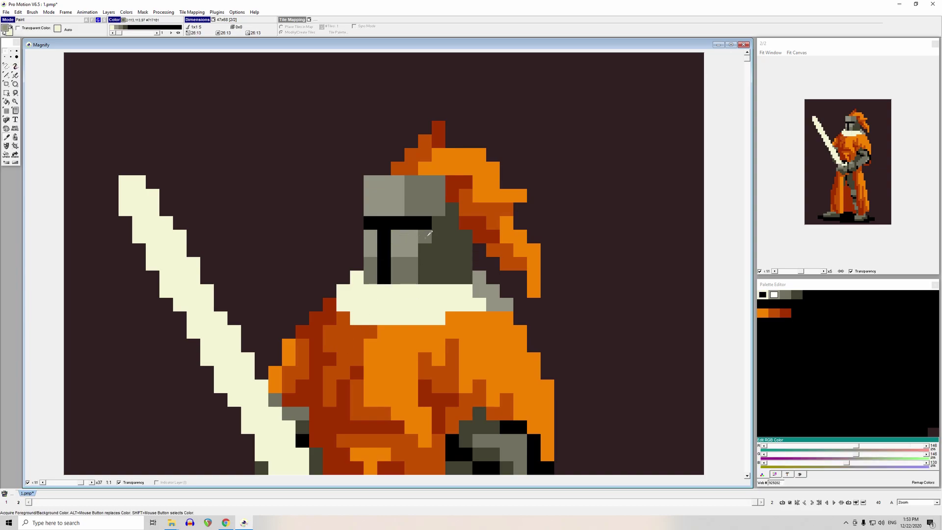
left_click(416, 362)
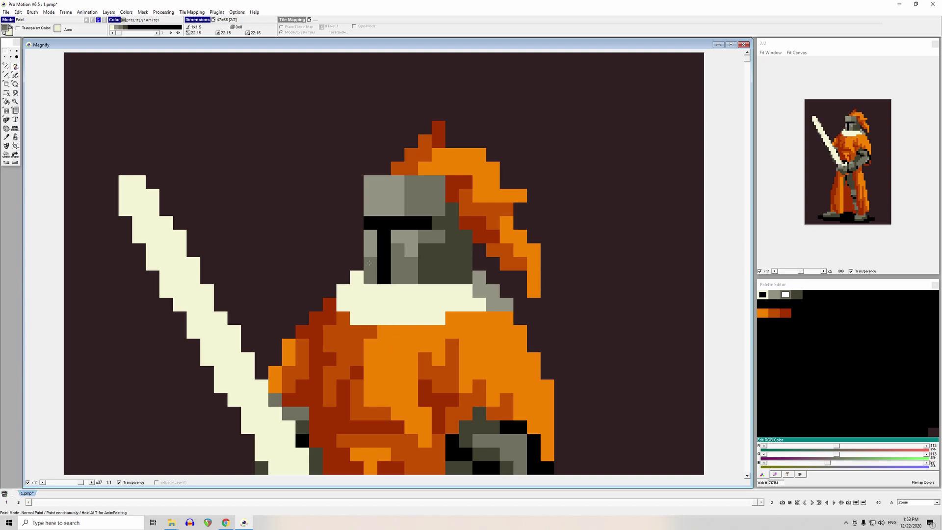
- Darken the narrow faceplate strip in front of the visor slit toward the chin with mid and dark grey
key("comma")
left_click(370, 237)
key("comma")
left_click(371, 281)
- Paint a two-pixel black #000000 shadow along the helmet's lower rear edge above the collar
key("comma")
left_click(385, 272)
left_click(465, 277)
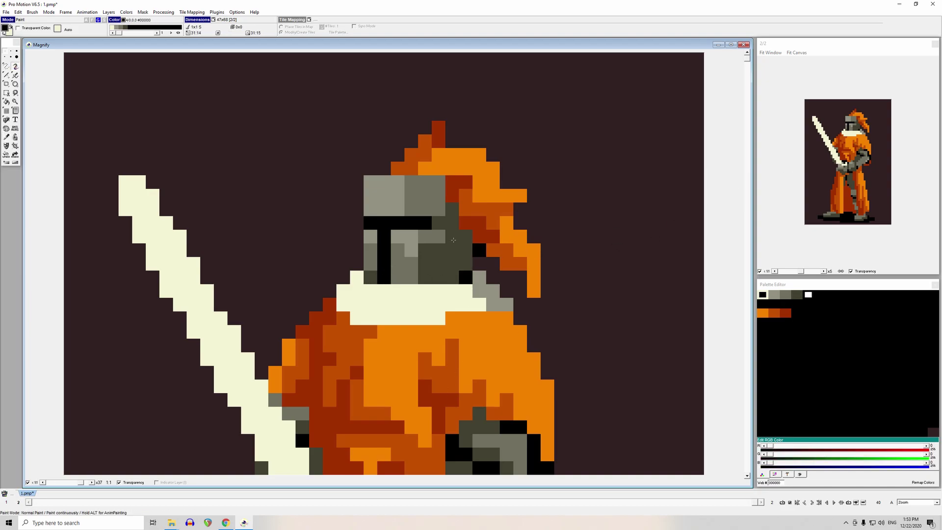
left_click(452, 282)
left_click(456, 418)
- Try adding a raised, rounded crown row above the helmet in off-white #F3F3D3 and light grey #929282
key("comma")
left_click(395, 294)
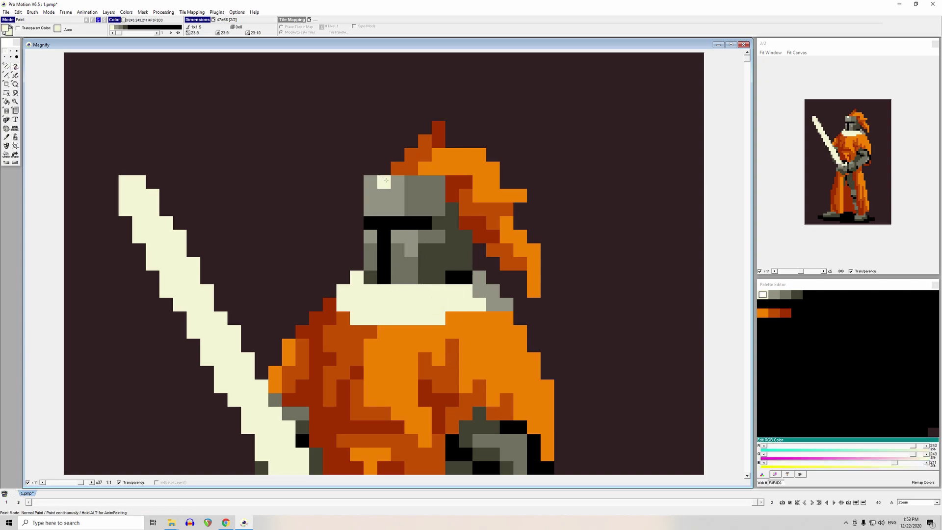
left_click_drag(397, 169, 420, 168)
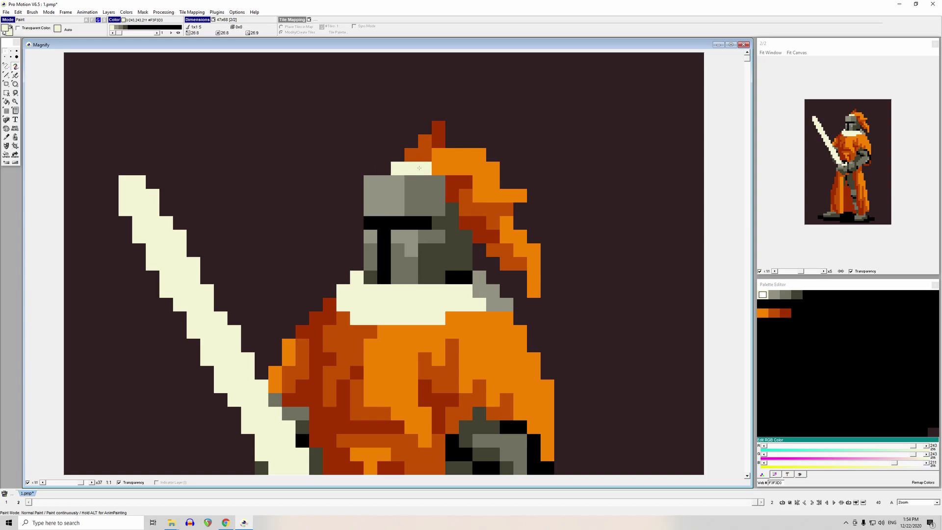
key("ctrl+z")
key("ctrl+z")
left_click_drag(397, 169, 426, 169)
key("comma")
left_click(398, 187)
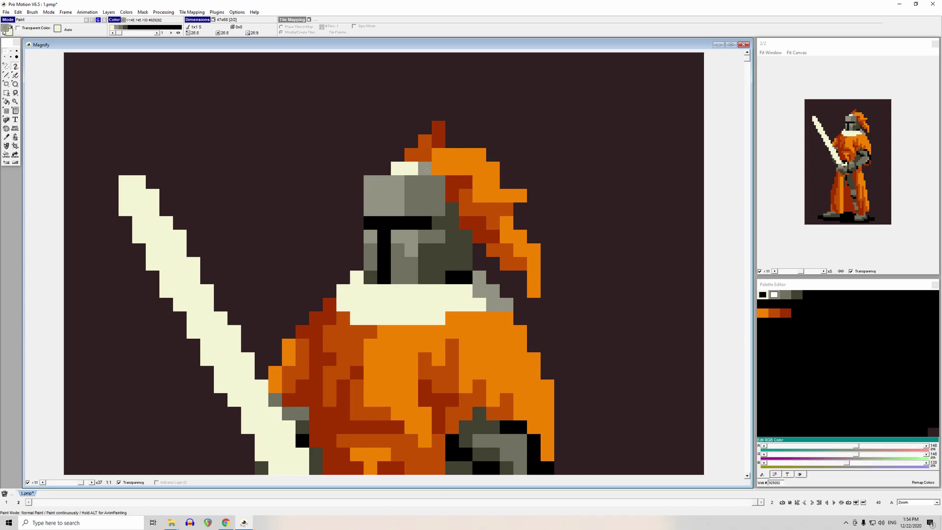
left_click(427, 170)
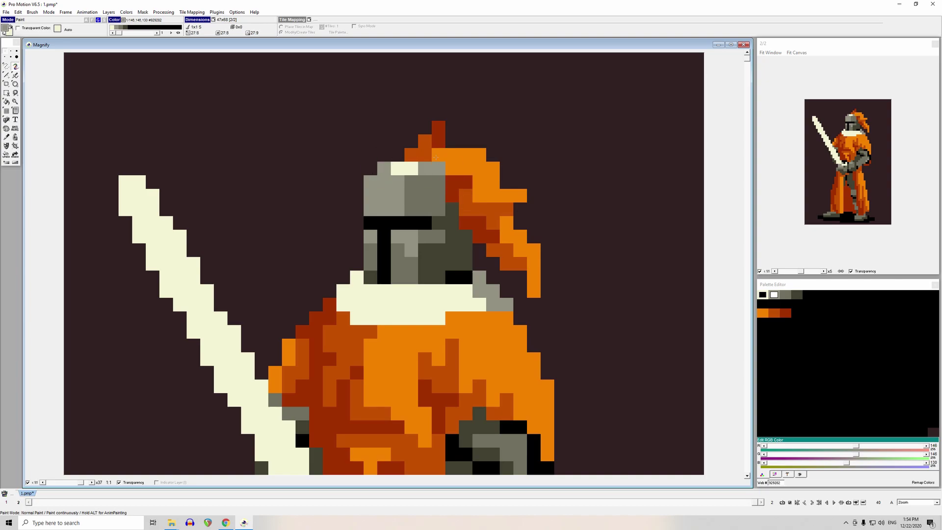
left_click(407, 167)
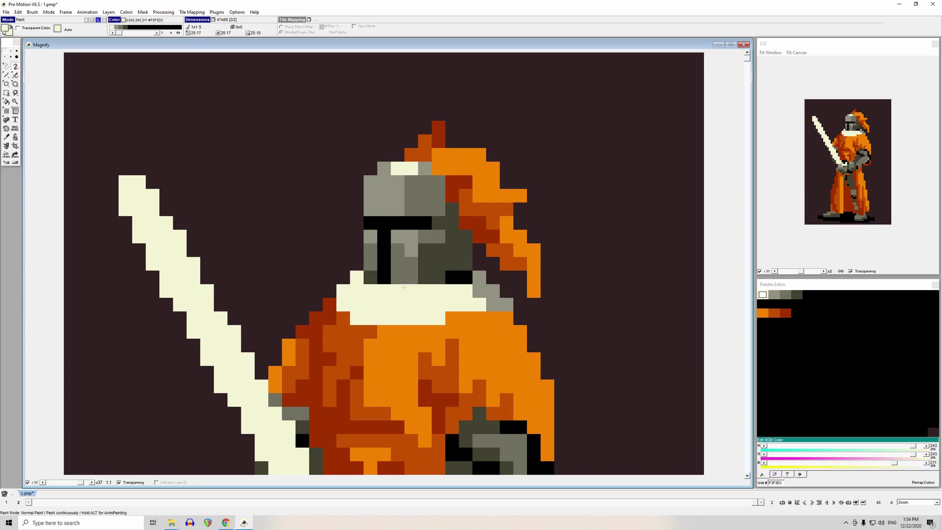
- Undo the raised crown row on the helmet
left_click(352, 233)
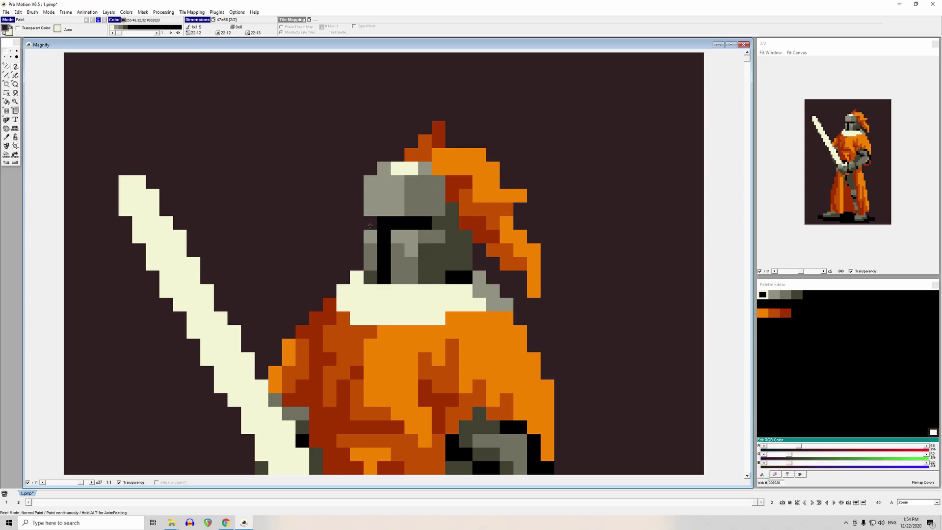
key("ctrl+z")
key("ctrl+z")
key("ctrl+z")
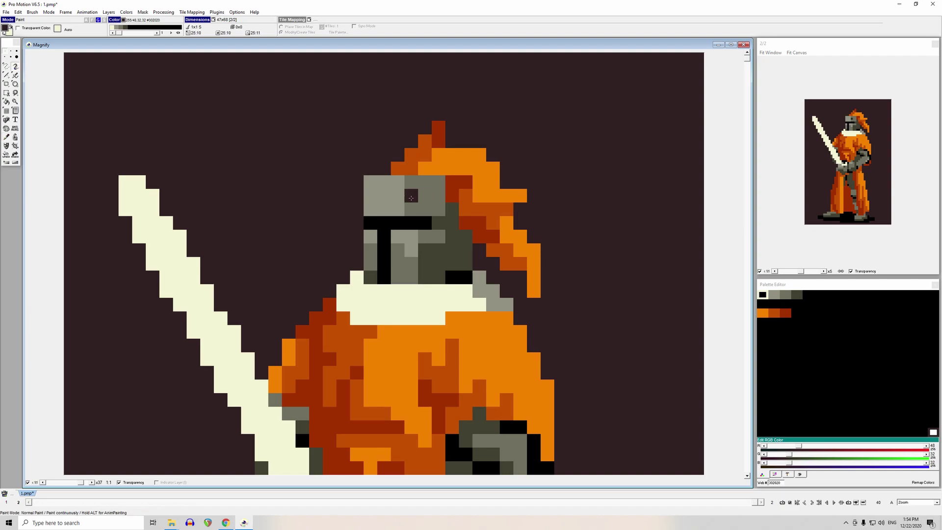
- Paint a two-pixel off-white #F3F3D3 highlight near the front of the helmet's top edge
right_click(391, 301)
left_click(423, 182)
left_click(398, 181)
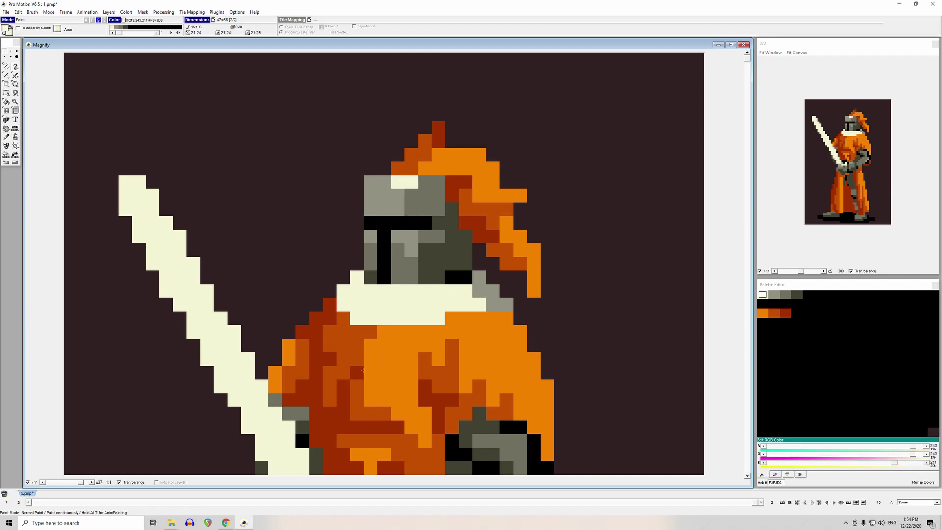
key("ctrl+z")
left_click(395, 181)
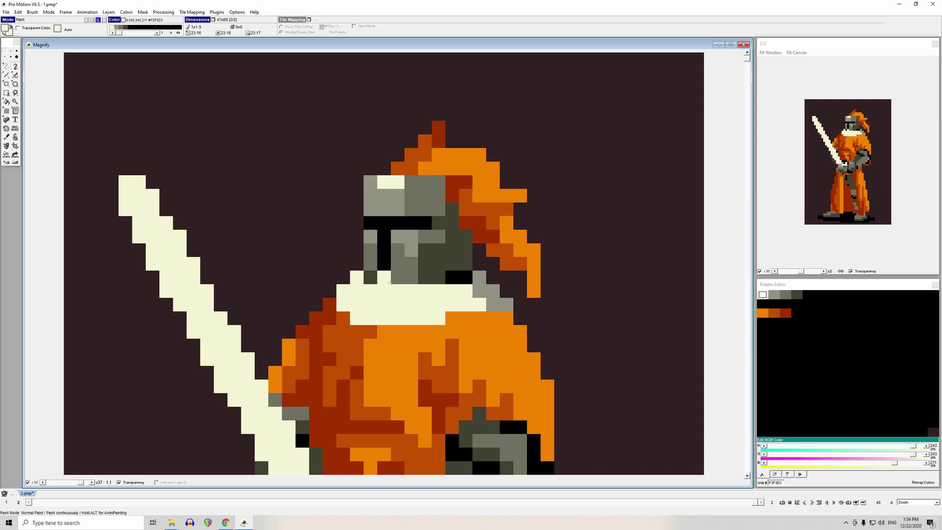
- Darken the helmet's top rear edge with dark grey #414130 and extend mid grey #717161 forward across the crown
right_click(451, 223)
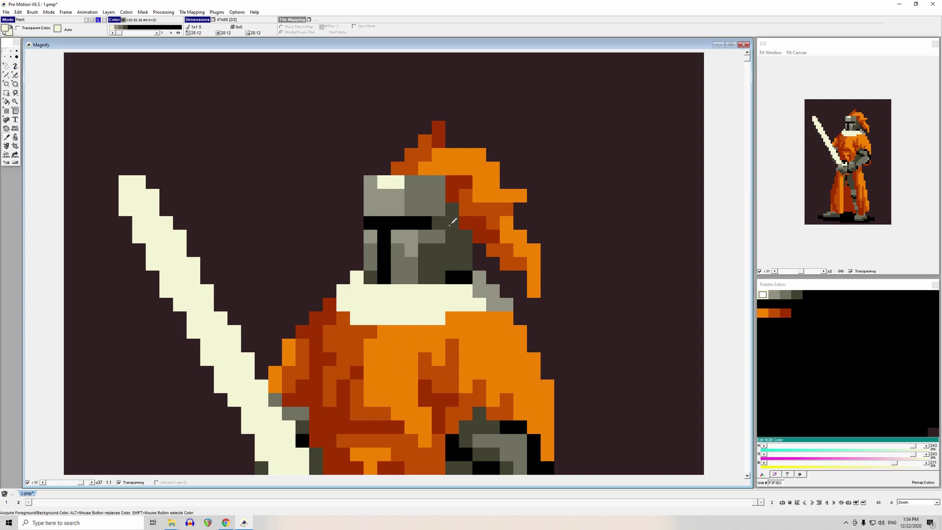
left_click(425, 181)
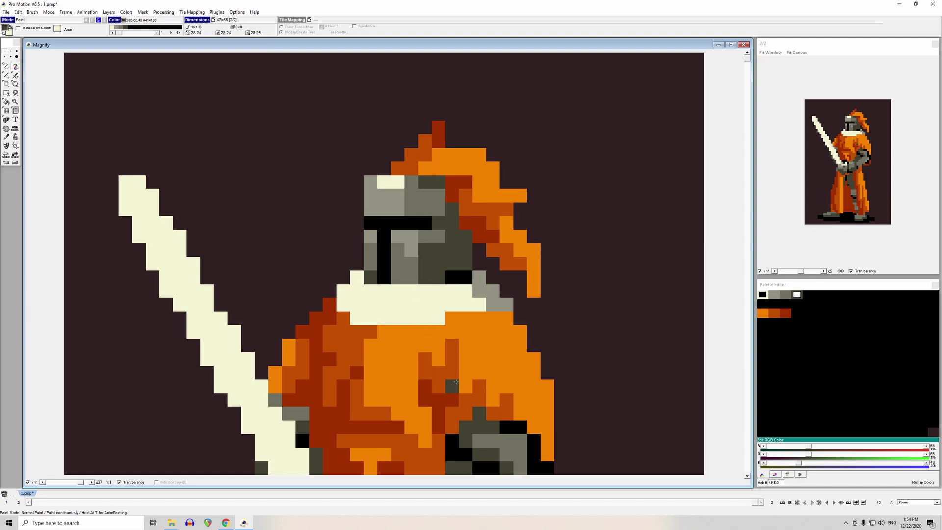
right_click(417, 200)
left_click(398, 195)
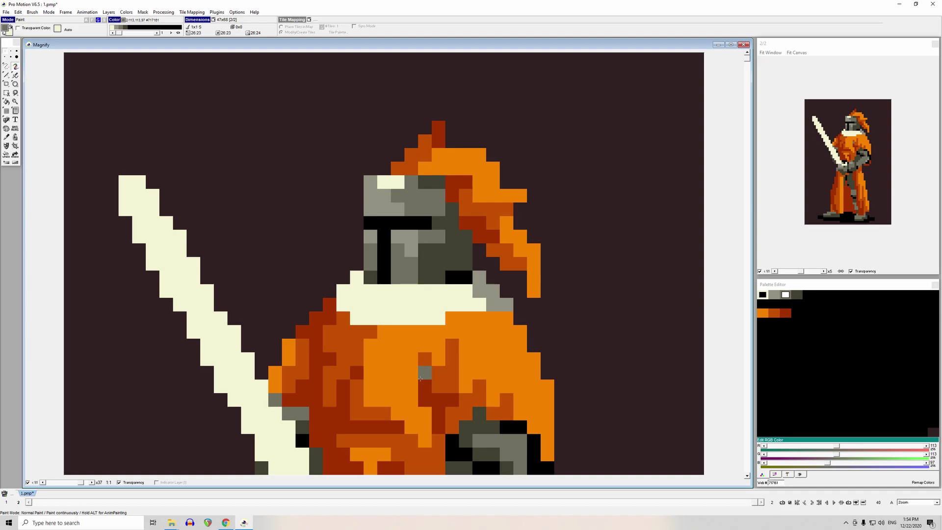
key("comma")
left_click(414, 246)
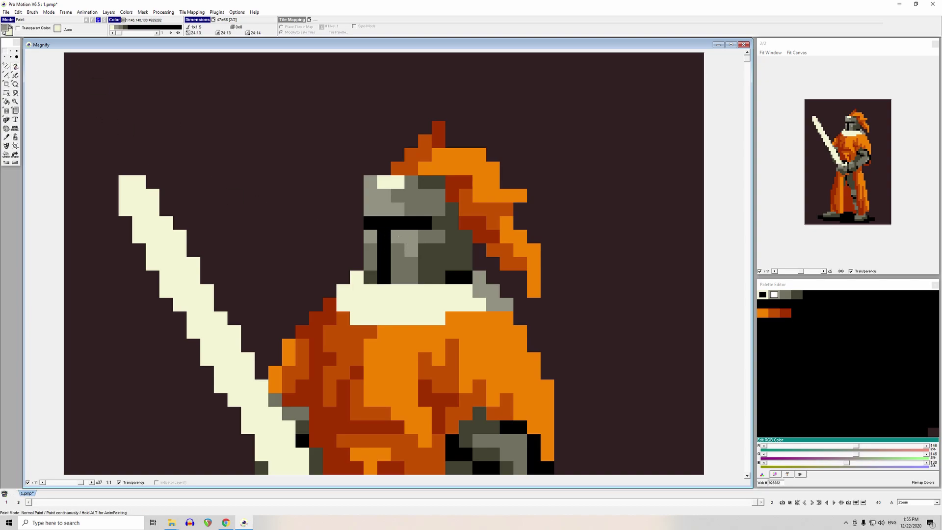
- Undo the forward mid grey extension and deepen the crown's upper rear corner with dark grey #414130
key("comma")
left_click(316, 128)
key("ctrl+z")
key("ctrl+z")
left_click(458, 228)
left_click_drag(437, 181, 426, 183)
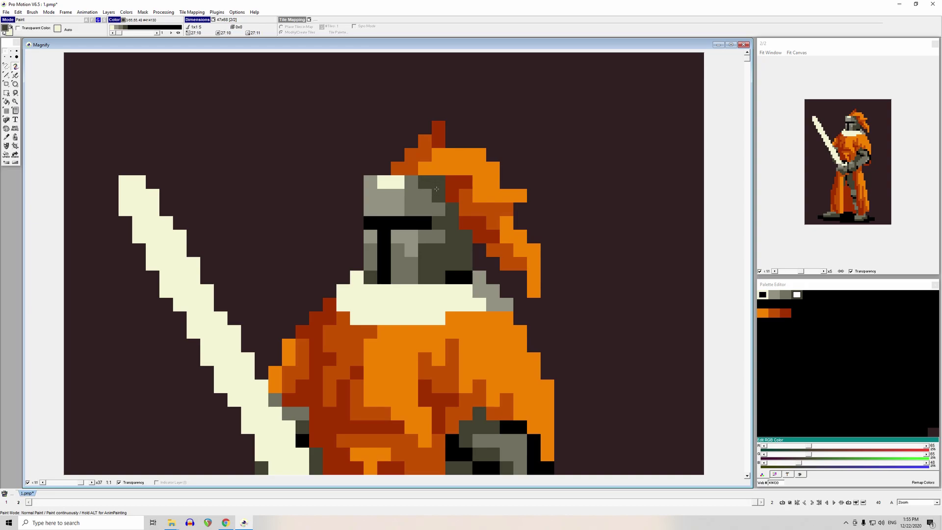
- Enlarge the light grey #929282 areas on both sides of the visor slit
key("comma")
left_click(373, 248)
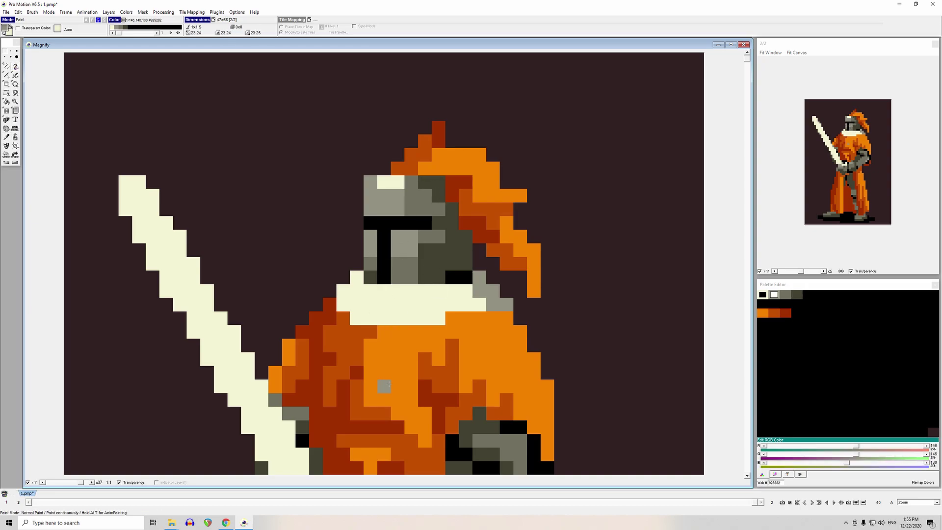
- Sketch overlapping dark grey, light grey and off-white squares on the background in front of the helmet
key("comma")
left_click(424, 264)
mouse_move(290, 182)
left_mouse_down()
mouse_move(252, 179)
mouse_move(267, 217)
mouse_move(264, 202)
mouse_move(249, 221)
left_mouse_up()
key("comma")
left_click(396, 250)
mouse_move(289, 167)
left_mouse_down()
mouse_move(288, 195)
mouse_move(304, 183)
mouse_move(302, 171)
mouse_move(317, 196)
left_mouse_up()
key("comma")
left_click(391, 182)
left_click(274, 196)
left_click(262, 197)
left_click(262, 209)
left_click(275, 210)
left_click(329, 277)
- Undo the sample squares sketched on the background
key("ctrl+z")
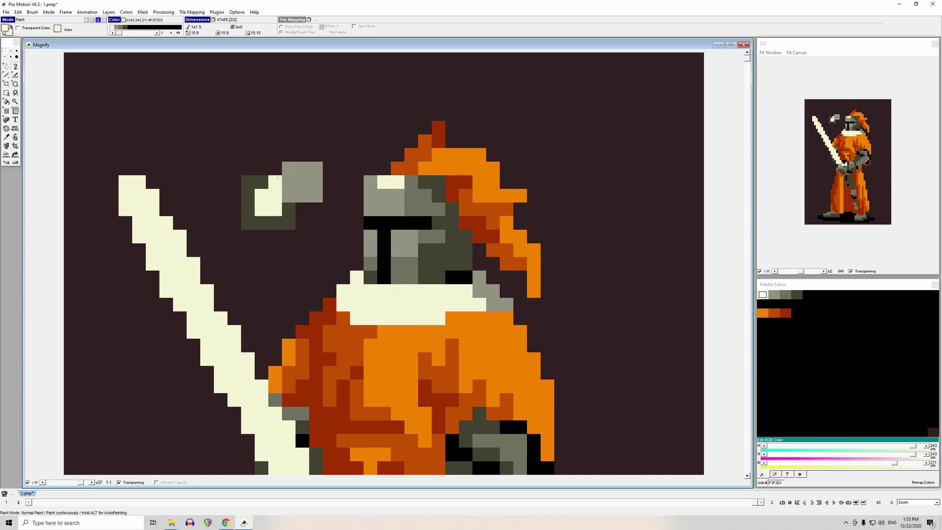
key("ctrl+z")
key("ctrl+z")
key("ctrl+z")
key("ctrl+z")
key("ctrl+z")
key("ctrl+z")
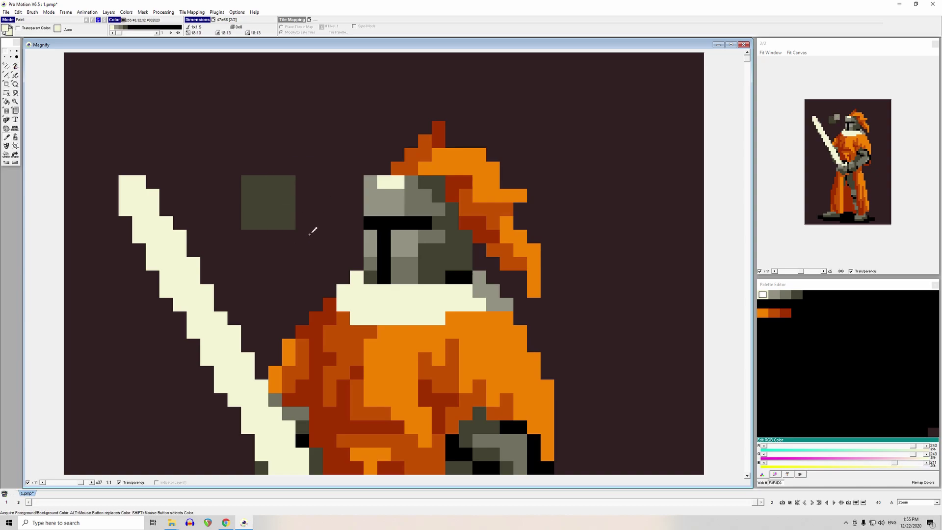
- Try mid grey #717161 on the faceplate highlight's lower rear corner and repaint it light grey #929282
left_click(374, 273)
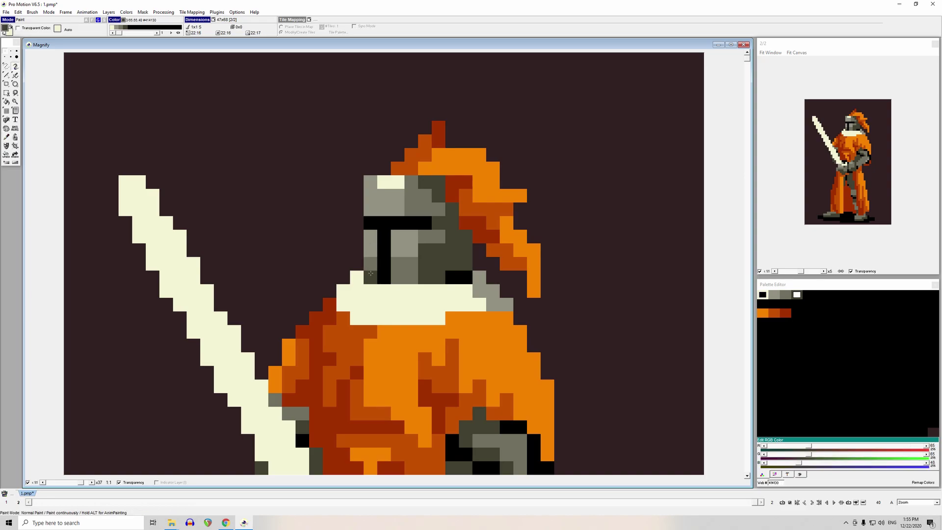
left_click(371, 252)
left_click(414, 256)
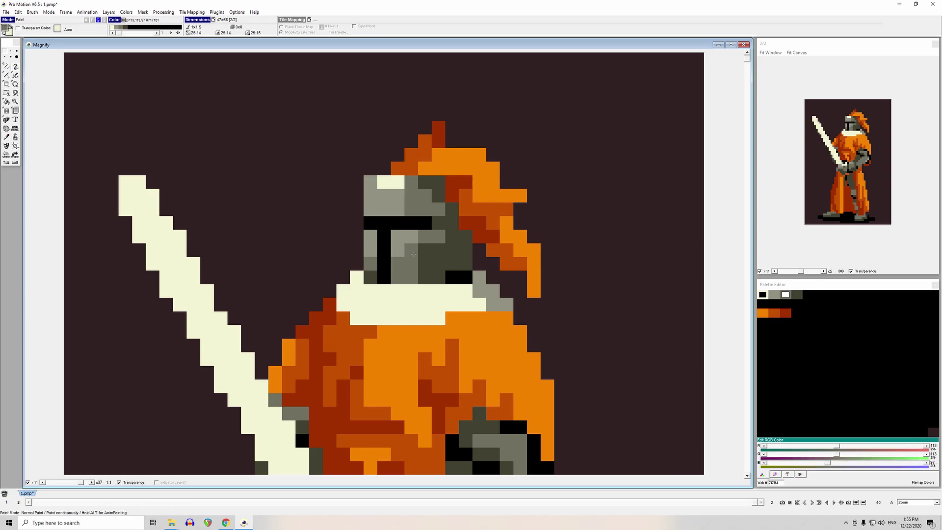
key("comma")
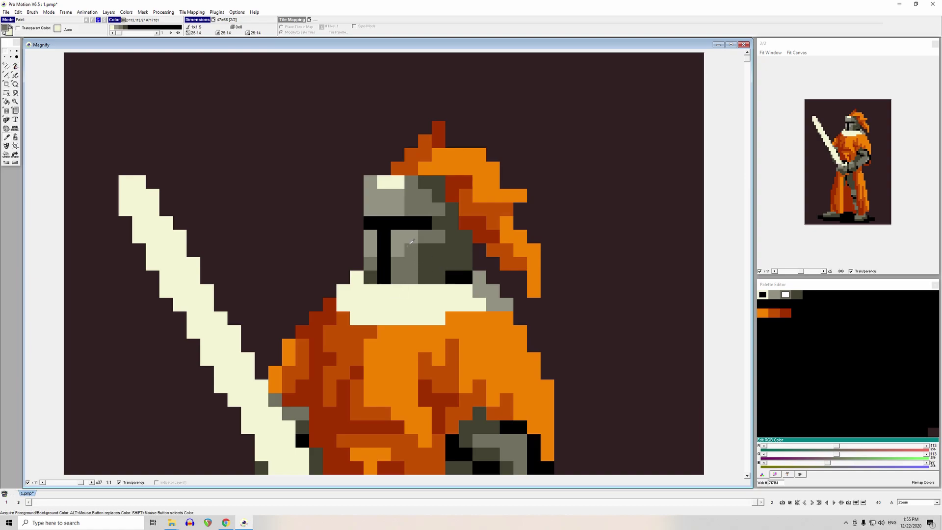
left_click(421, 241)
left_click(412, 247)
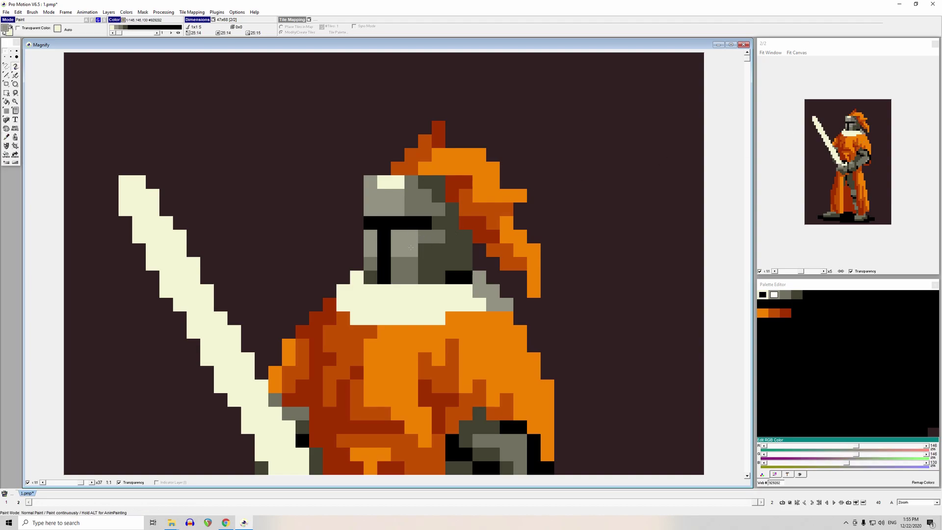
- Paint mid grey #717161 on the faceplate highlight's lower front corner and on the strip before the visor slit
left_click(393, 250)
left_click(424, 319)
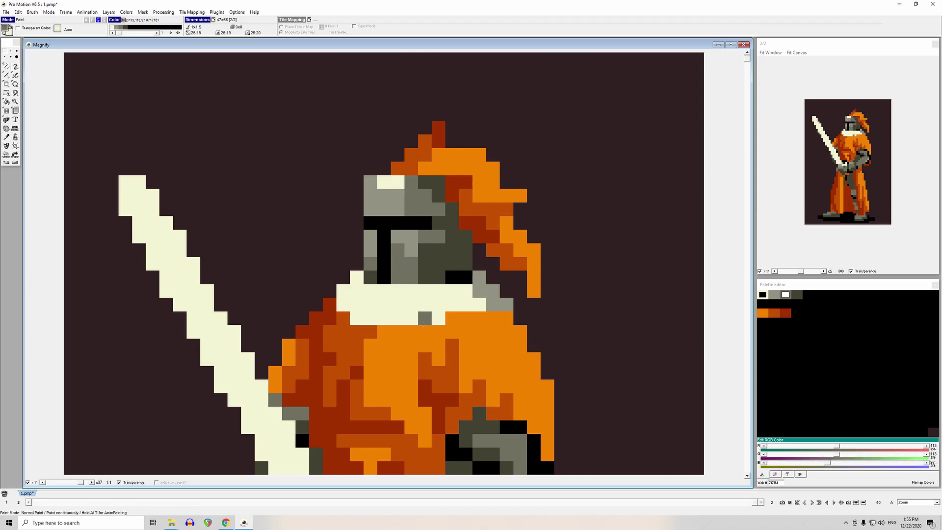
left_click(370, 250)
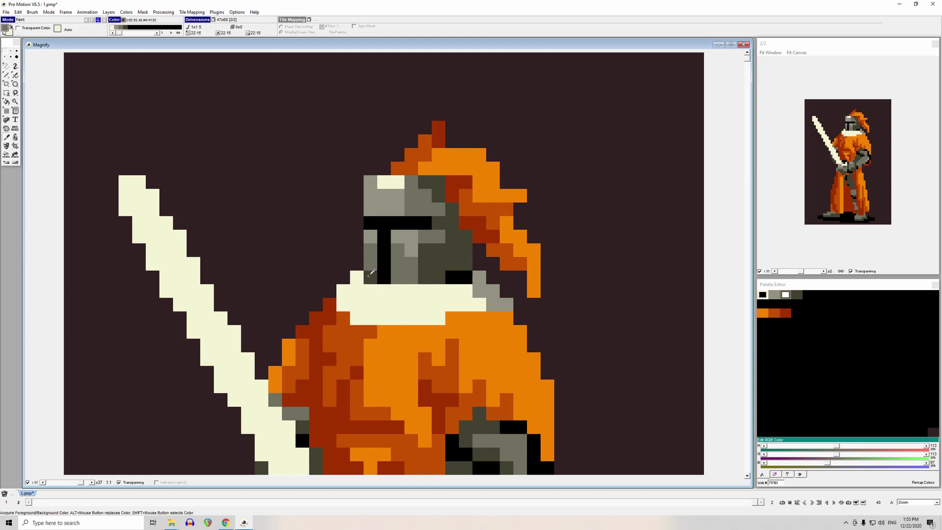
left_click(363, 365)
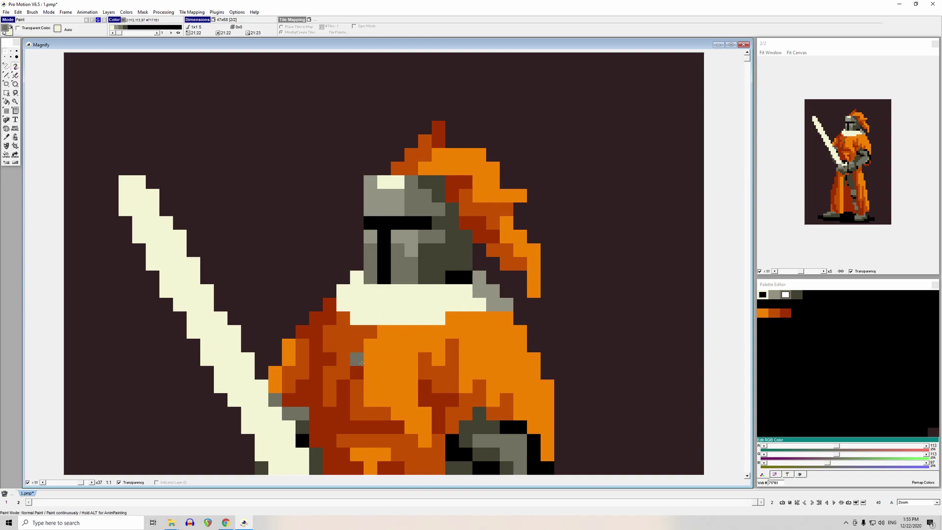
- Shift the off-white highlight on the helmet's top edge one pixel rearward, covering its front pixel with light grey #929282
key("comma")
left_click(396, 199)
left_click(412, 182)
key("comma")
left_click(395, 184)
left_click(411, 182)
key("comma")
right_click(398, 189)
left_click(384, 182)
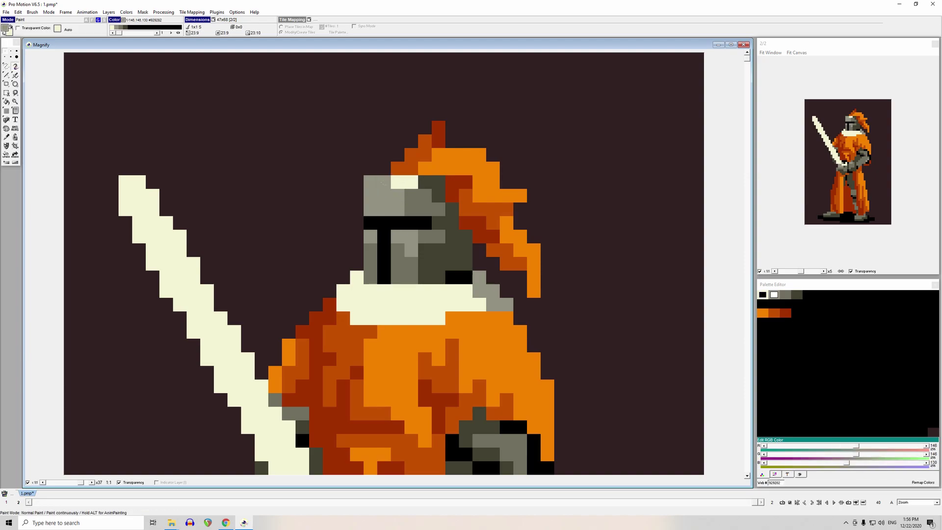
left_click(397, 305)
scroll(398, 304, "down", 1)
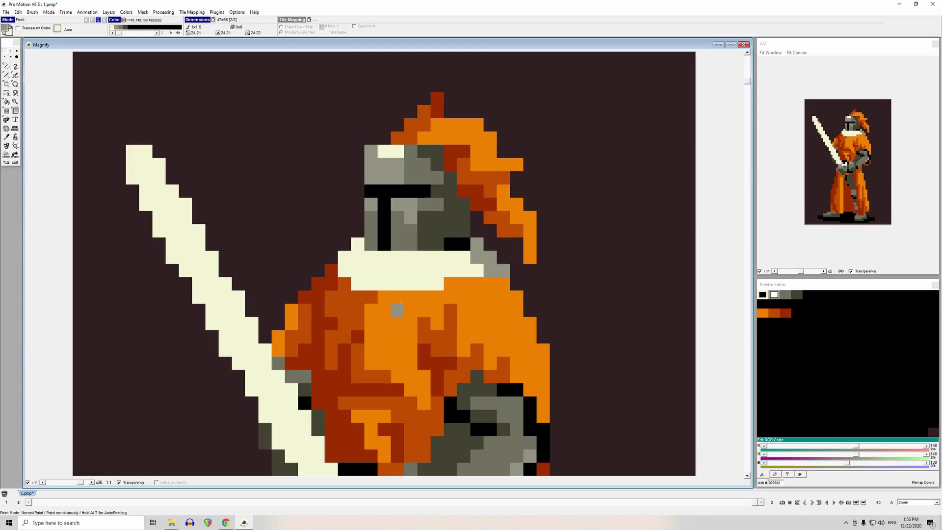
right_click(451, 318)
left_click(450, 283)
scroll(424, 298, "down", 13)
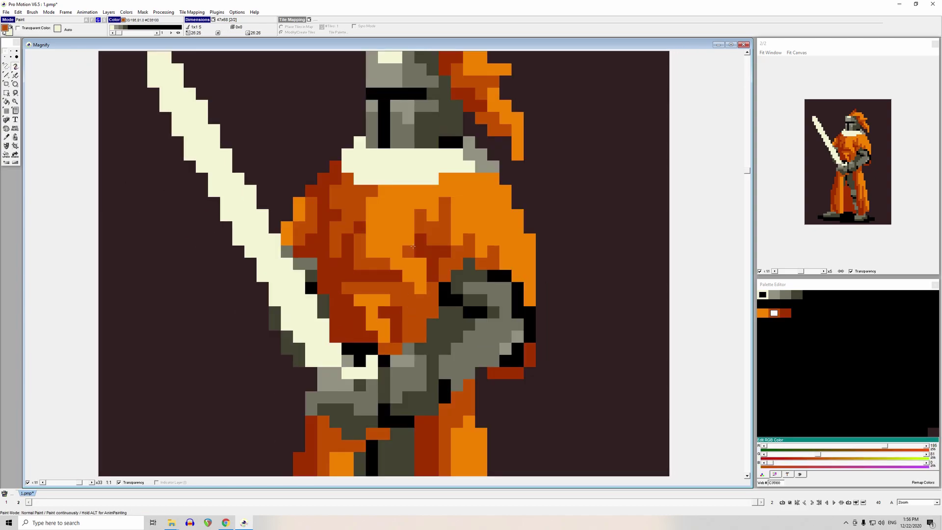
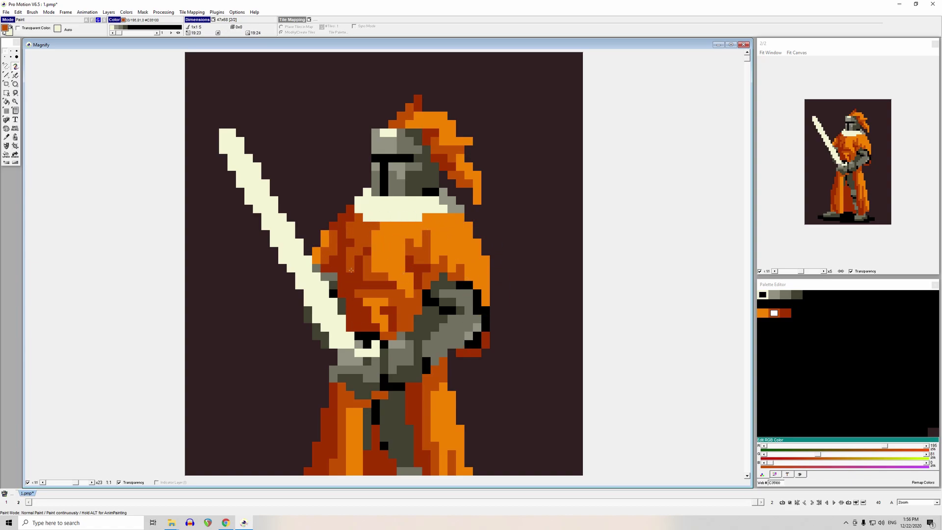
left_click(362, 282)
scroll(386, 274, "up", 3)
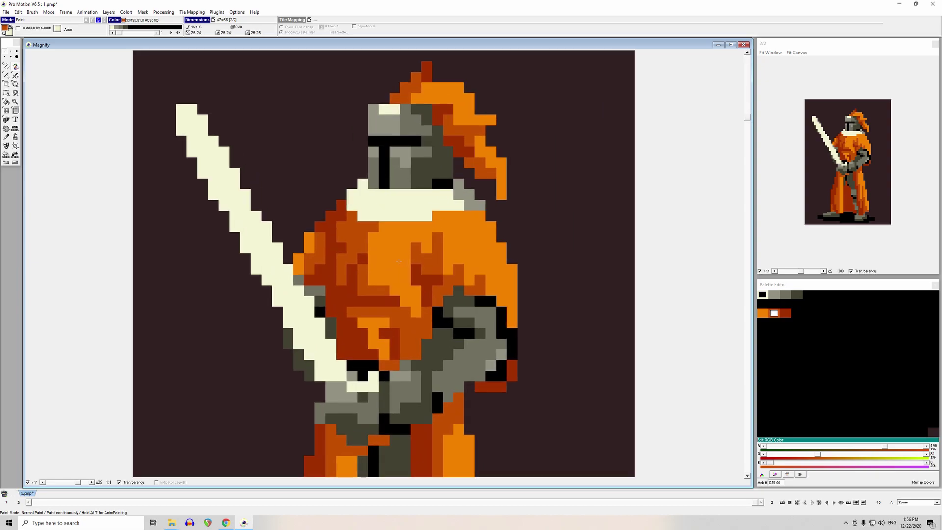
- Square off the collar's rear edge with light grey #929282 and trim its outermost pixels with the background colour #302020
left_click(475, 189)
left_click(470, 185)
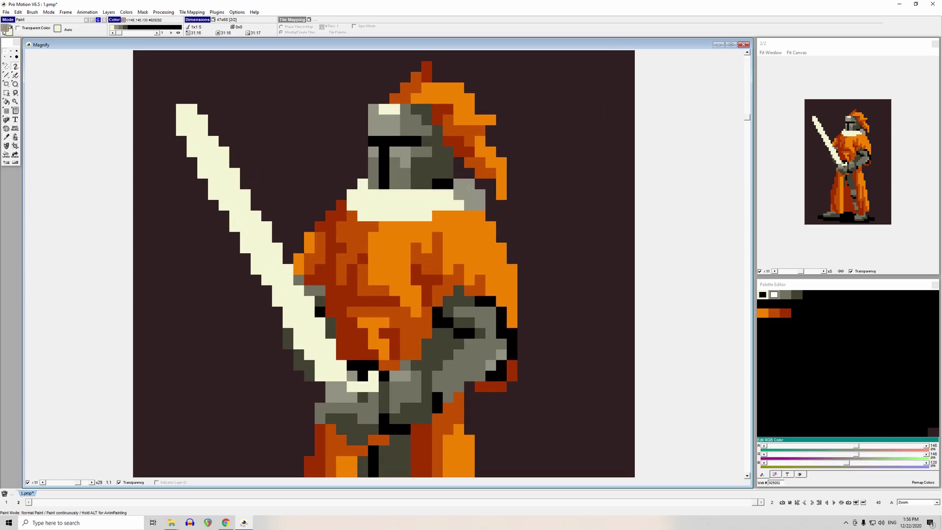
left_click(448, 301)
key("comma")
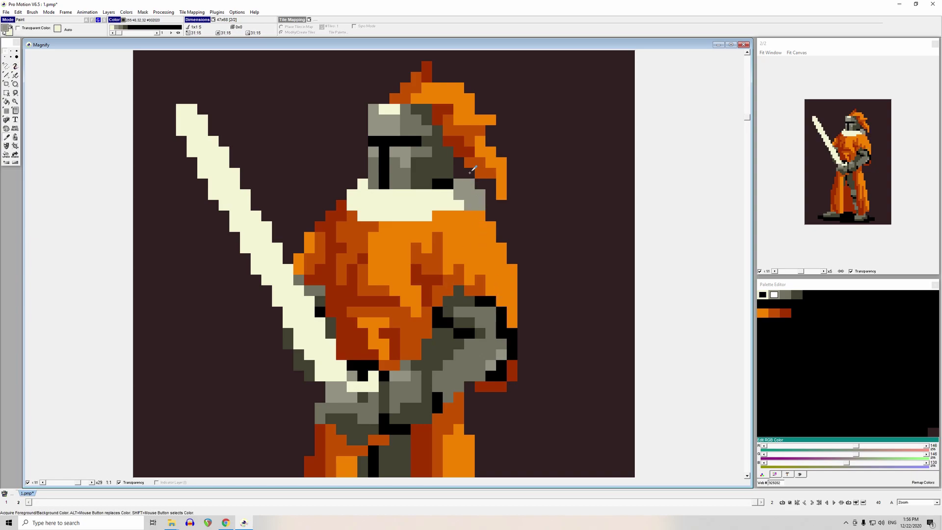
left_click(477, 181)
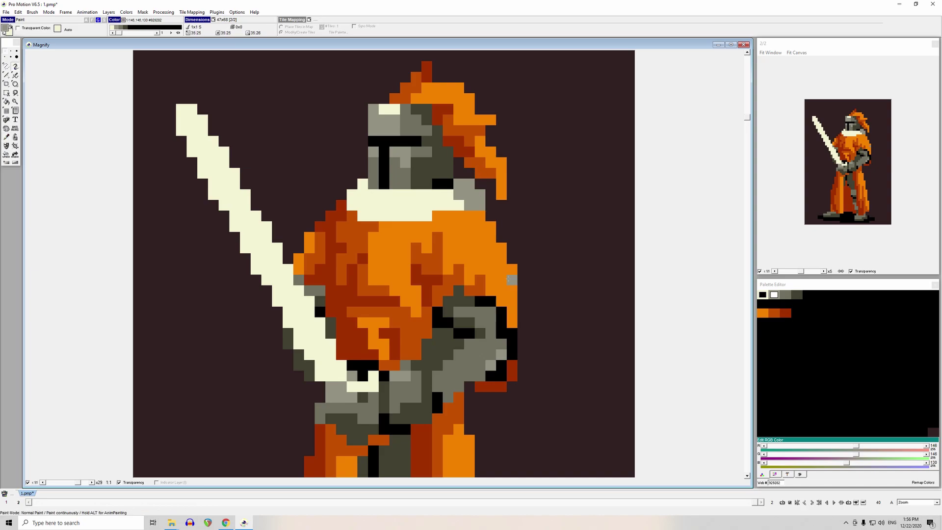
key("comma")
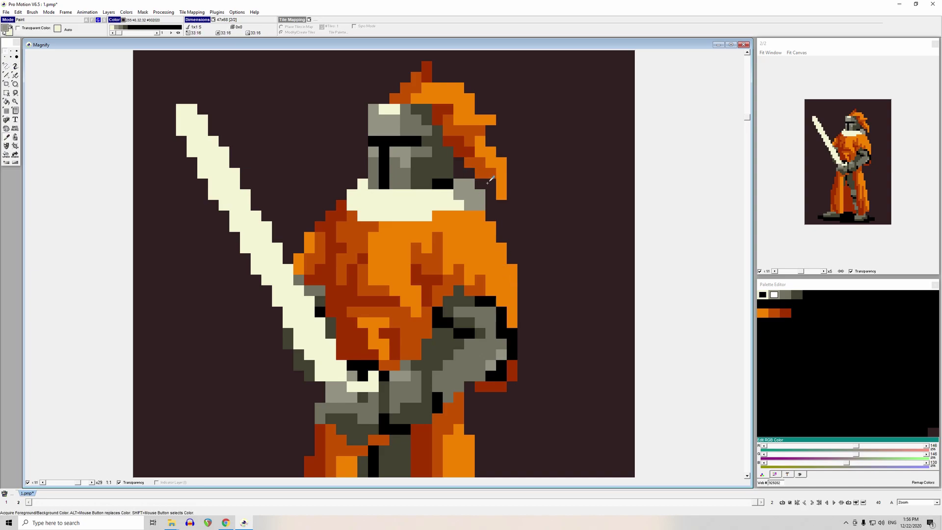
left_click(480, 194)
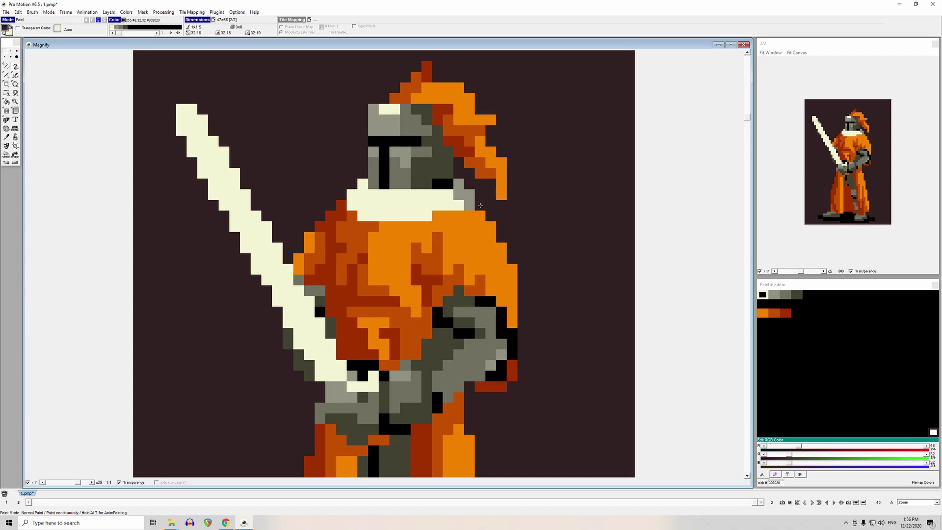
- Compare the collar's rear edge with and without the trimmed pixels by repeatedly undoing and redoing the last edits
right_click(481, 205)
left_click(478, 203)
key("ctrl+z")
key("ctrl+y")
key("ctrl+z")
key("ctrl+y")
key("ctrl+z")
left_click(485, 206)
key("ctrl+z")
key("ctrl+z")
key("ctrl+y")
key("ctrl+y")
key("ctrl+z")
key("ctrl+y")
left_click(459, 200)
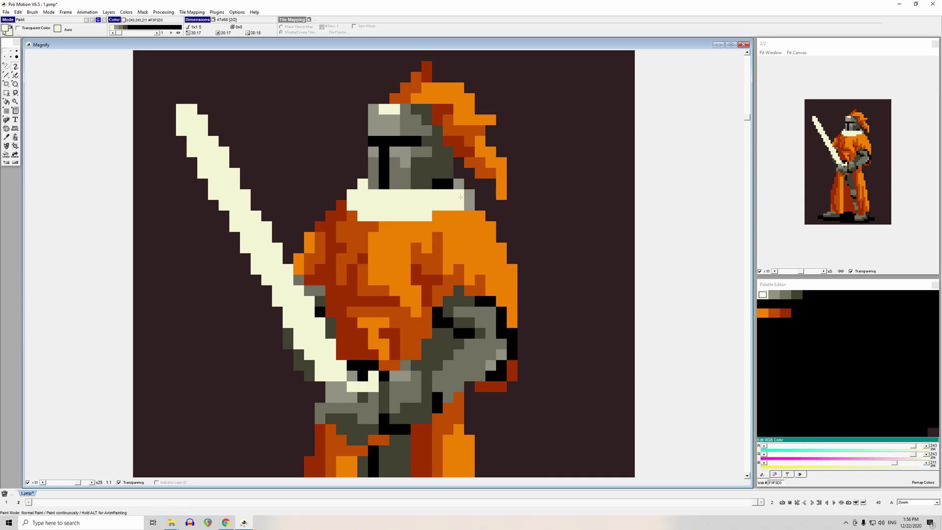
- Fill the bright orange areas of the chest, waist and front sleeve with mid orange #C35100
left_click(489, 282, "ctrl")
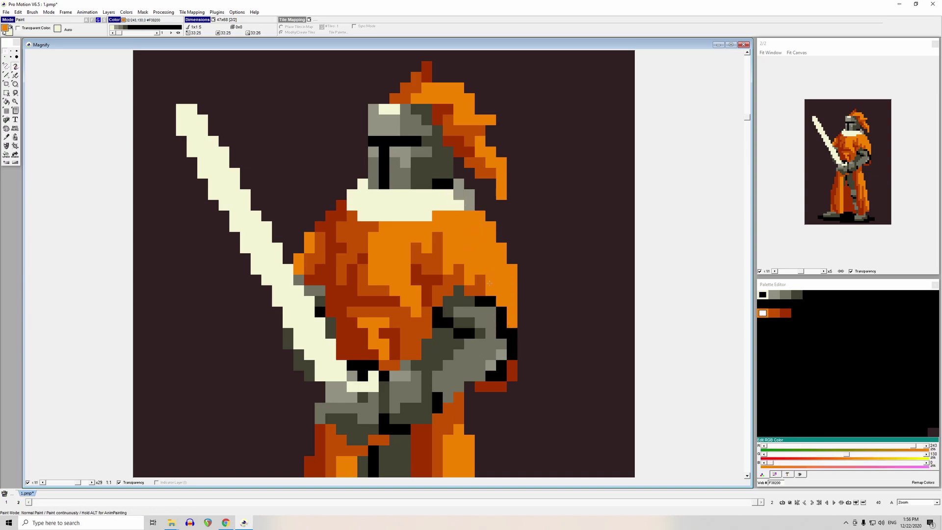
left_click(385, 290, "ctrl")
key("f")
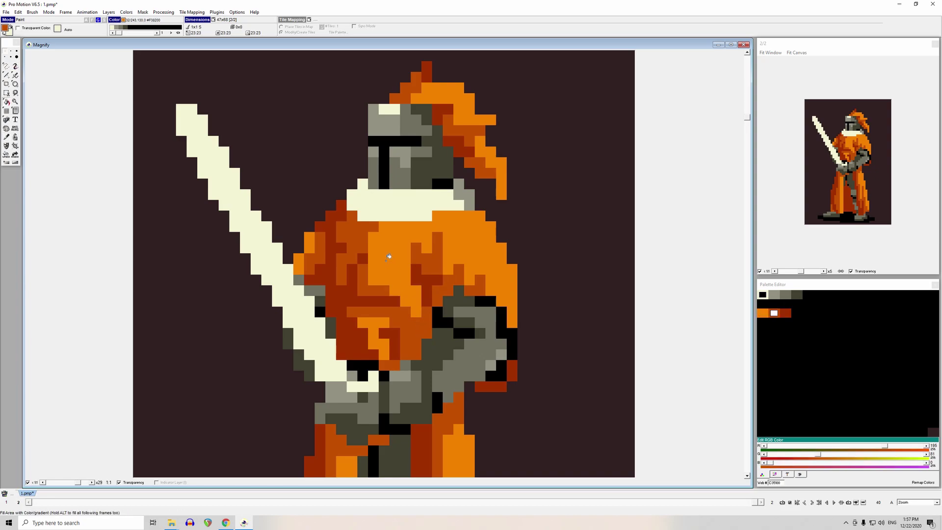
left_click(389, 256)
left_click(380, 334)
left_click(309, 243)
left_click(309, 262)
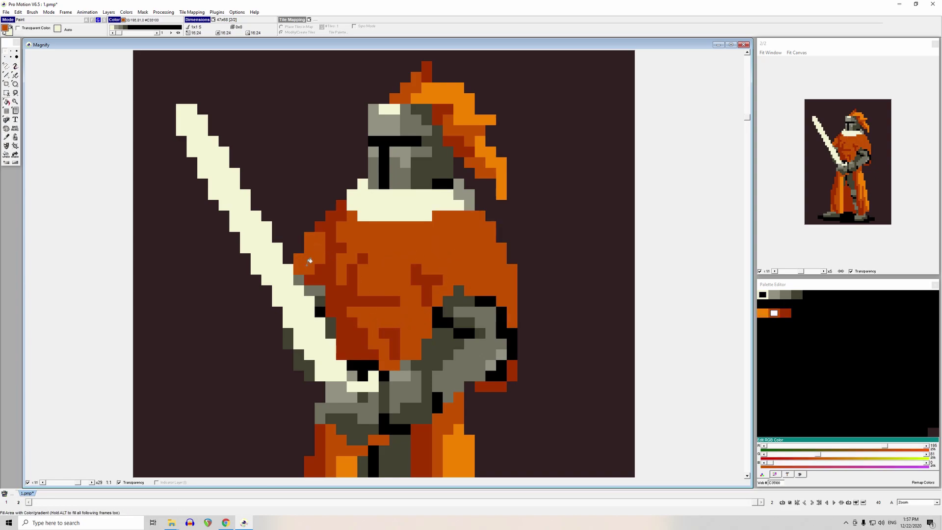
- Paint a short vertical black #000000 line on the tunic beside the bent arm's inner edge
left_click(444, 184, "ctrl")
key("d")
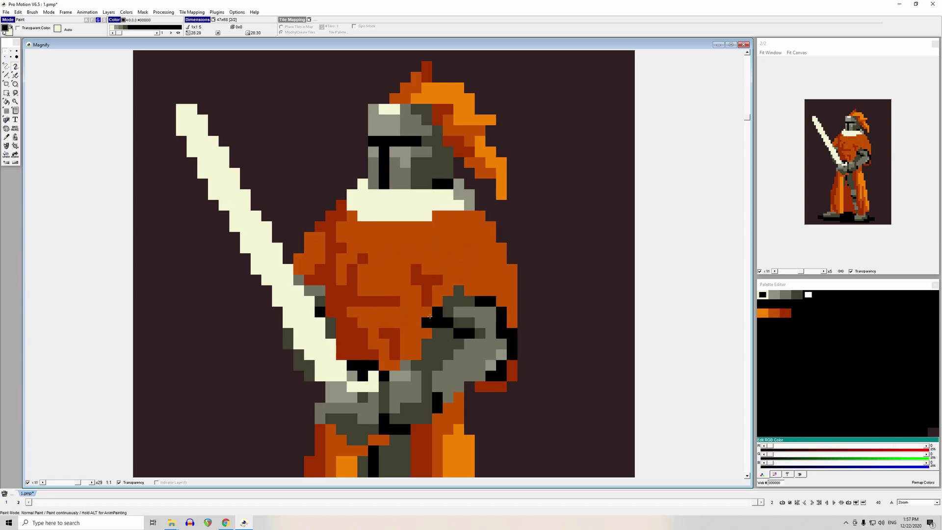
left_click_drag(423, 309, 427, 290)
left_click(414, 311)
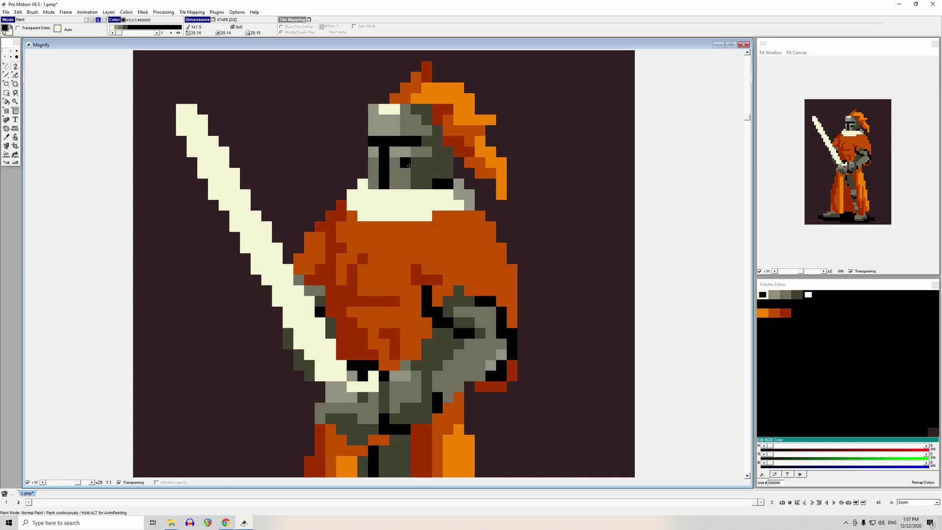
- Inspect the tunic's dark red #A23000 in the single-colour editor and close it without changes
left_click(413, 283, "ctrl")
left_click(340, 300)
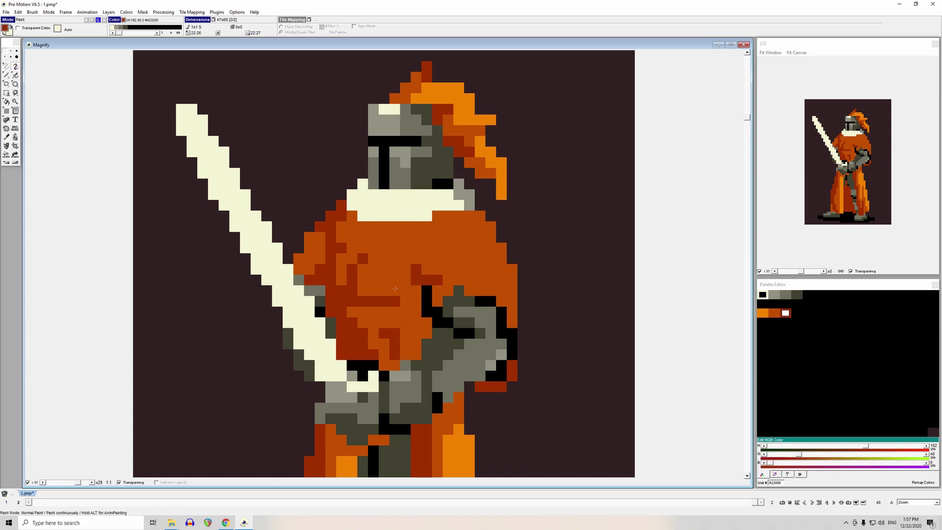
key("e")
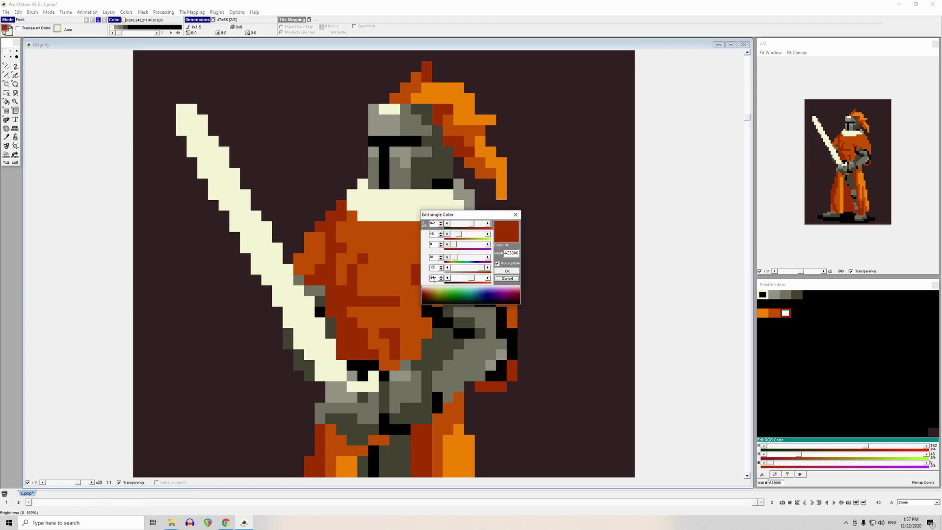
left_click(500, 281)
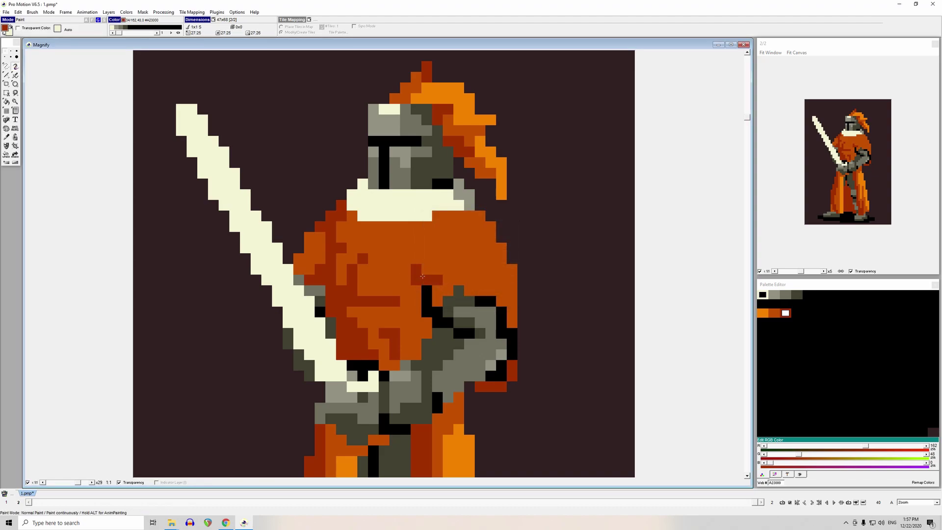
- Repaint the mid grey armour on the bent upper arm with dark grey
left_click(454, 263)
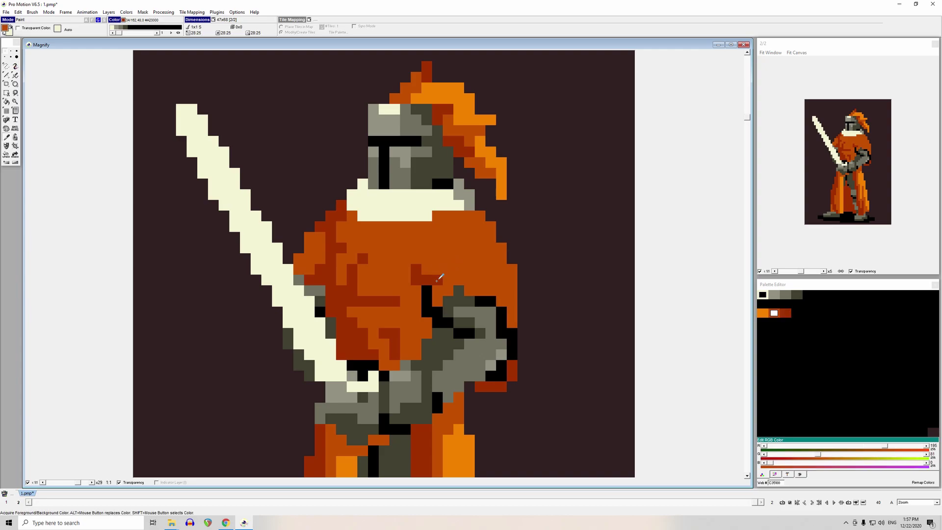
left_click(466, 323)
mouse_move(459, 312)
left_mouse_down()
mouse_move(479, 311)
mouse_move(490, 333)
left_mouse_up()
- Try extending the black outline along the top of the bent arm, and undo it
left_click(481, 300)
left_click_drag(469, 301, 457, 299)
left_click(457, 298)
key("ctrl+z")
key("ctrl+z")
- Paint a stepped dark red #A23000 fold on the tunic directly above the bent arm
key("k")
left_click(438, 276)
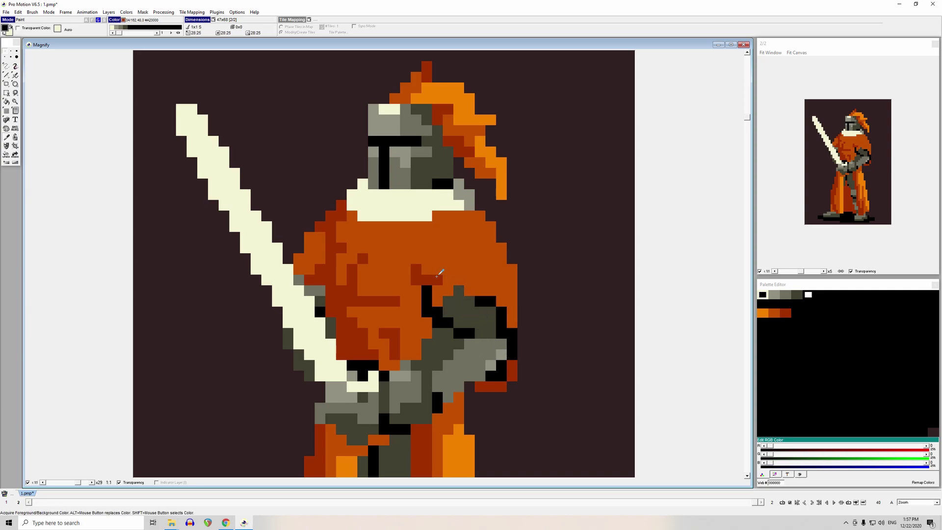
left_click_drag(470, 279, 459, 269)
left_click(469, 366)
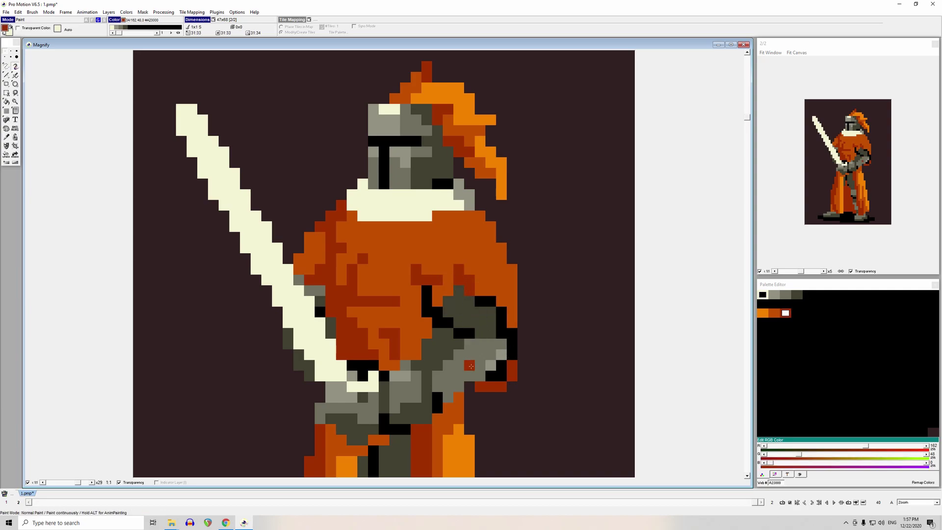
- Cover the dark red crease in the middle of the chest with mid orange #C35100 and touch up the black line beside the arm
key("comma")
left_click(440, 246)
left_click(437, 280)
mouse_move(427, 274)
left_mouse_down()
mouse_move(416, 269)
mouse_move(416, 280)
left_mouse_up()
key("comma")
left_click(425, 309)
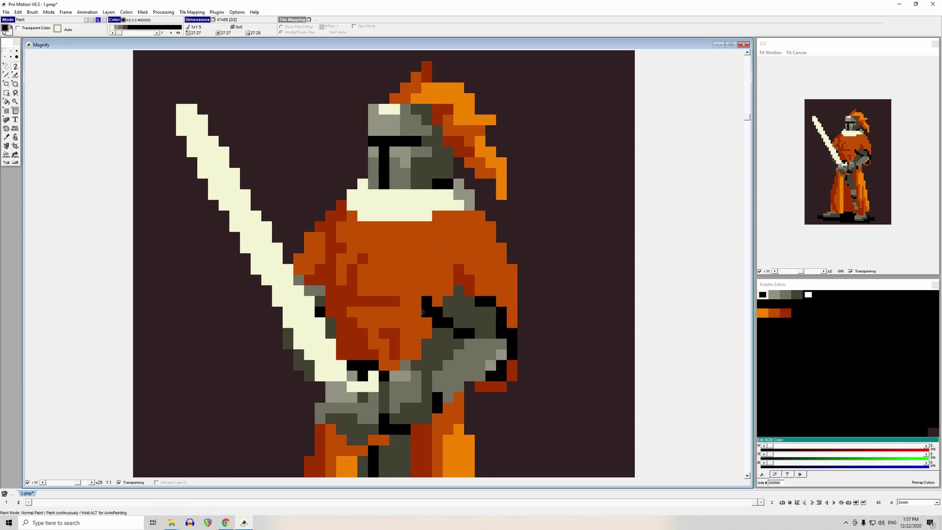
- Try a short dark red #A23000 crease rising above the black line beside the bent arm
key("comma")
left_click(384, 302)
left_click_drag(426, 290, 430, 276)
left_click(449, 407)
key("ctrl+z")
left_click_drag(427, 291, 426, 280)
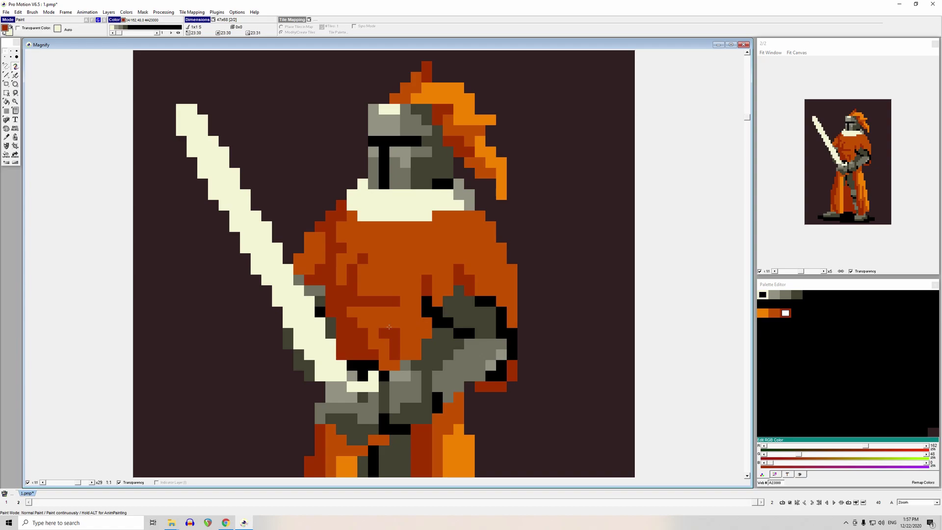
- Paint the rear sleeve's lower edge and the black line beside the arm dark red, and cover the crease above with mid orange #C35100
left_click_drag(509, 320, 501, 291)
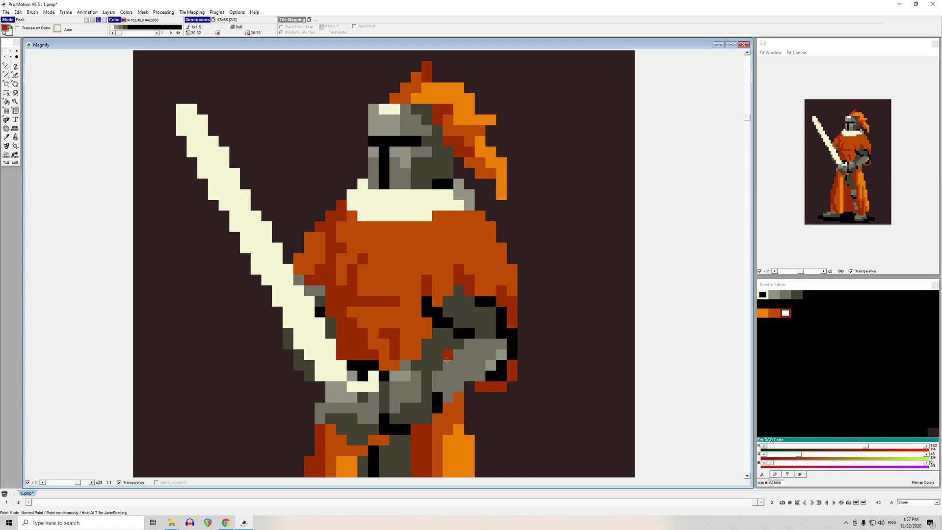
left_click_drag(425, 301, 425, 312)
key("comma")
left_click_drag(423, 280, 423, 286)
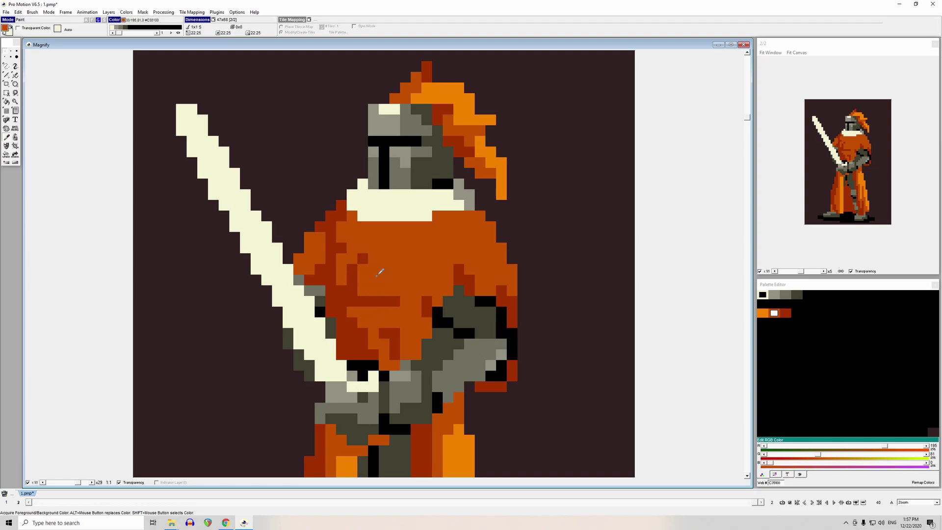
- Fill the belly with solid dark red #A23000 and clear the small dark creases from the chest with mid orange #C35100
left_click(407, 301)
left_click(407, 301)
left_click(405, 333)
key("f")
left_click(393, 313)
- Repaint the dark red notch at the chest's front edge mid orange #C35100 and start extending the chest colour down into the belly
key("comma")
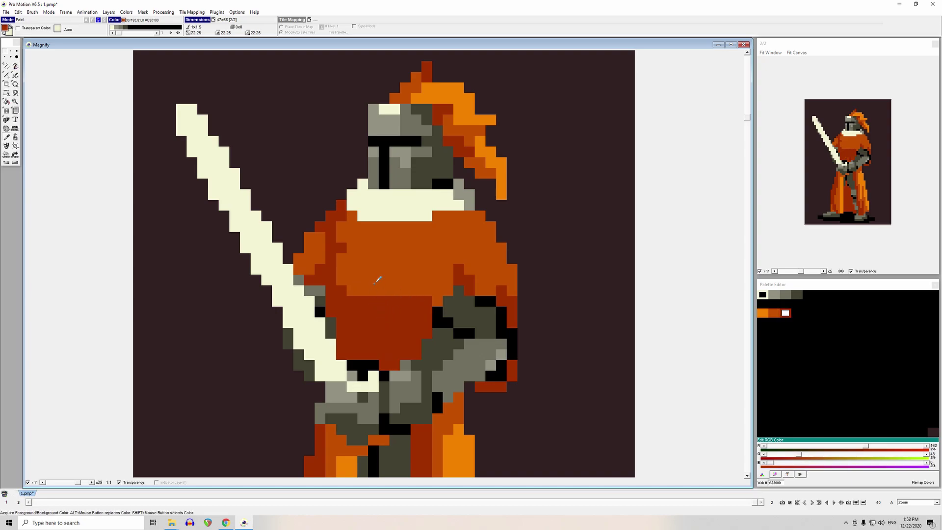
left_click(376, 281)
key("d")
left_click(343, 247)
left_click(394, 300)
left_click(405, 302)
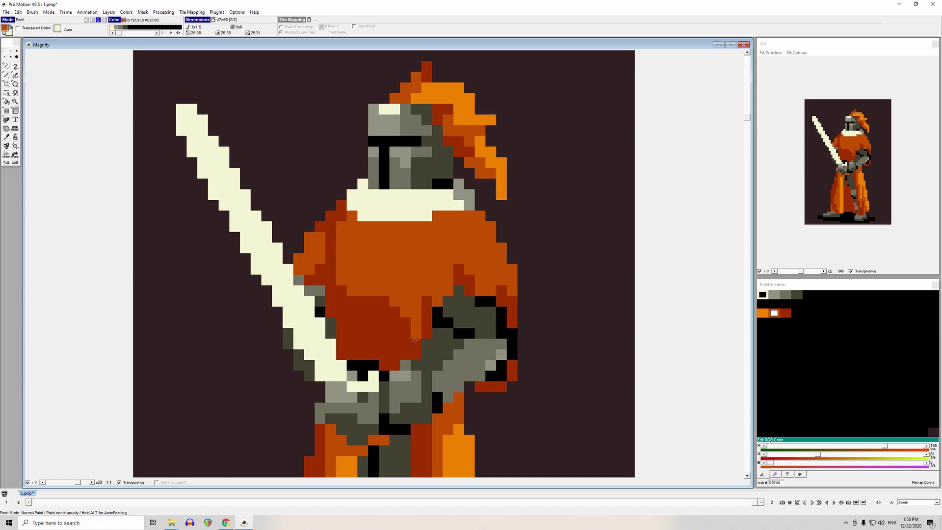
- Shape narrow mid orange #C35100 cloth points hanging from the chest's lower edge over the dark red belly
left_click(406, 322)
left_click(406, 333)
left_click(394, 312)
left_click_drag(364, 302, 375, 301)
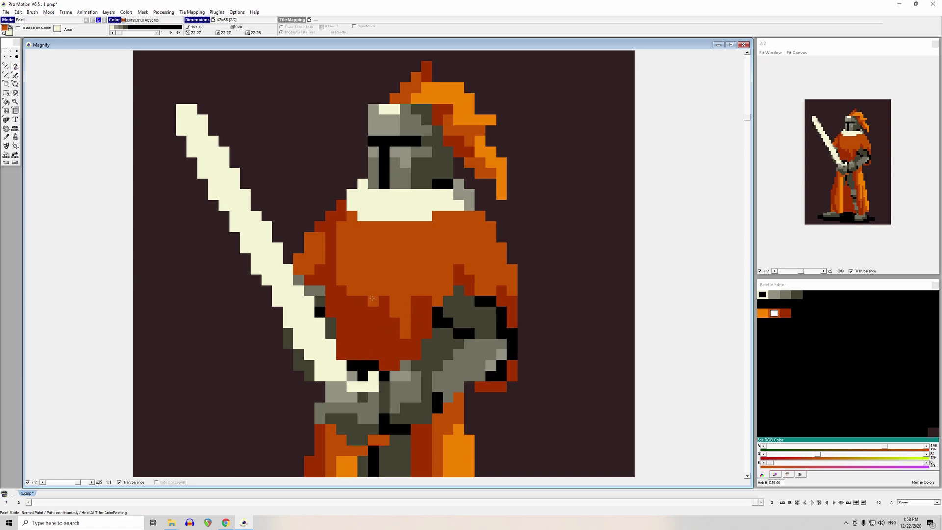
left_click_drag(371, 305, 373, 312)
left_click(364, 302)
left_click(373, 322)
key("ctrl+z")
- Paint a dark red #A23000 shadow beneath the collar and touch up the chest's lower edge with it
key("comma")
left_click(425, 302)
left_click_drag(437, 217, 447, 217)
left_click_drag(410, 229, 375, 230)
left_click(374, 302)
left_click(373, 323)
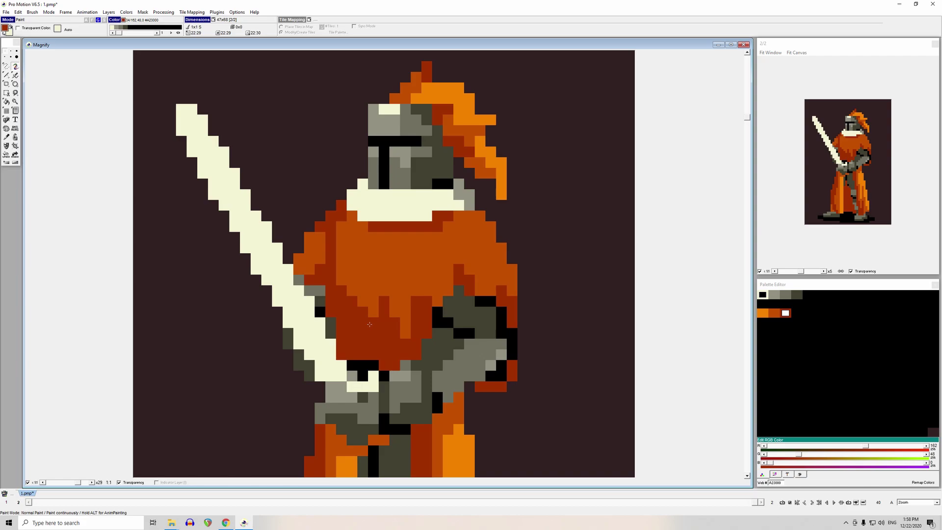
- Extend the dark red shadow under the collar forward to the front shoulder
left_click(374, 216)
key("ctrl+z")
left_click(372, 234)
left_click_drag(365, 227, 341, 226)
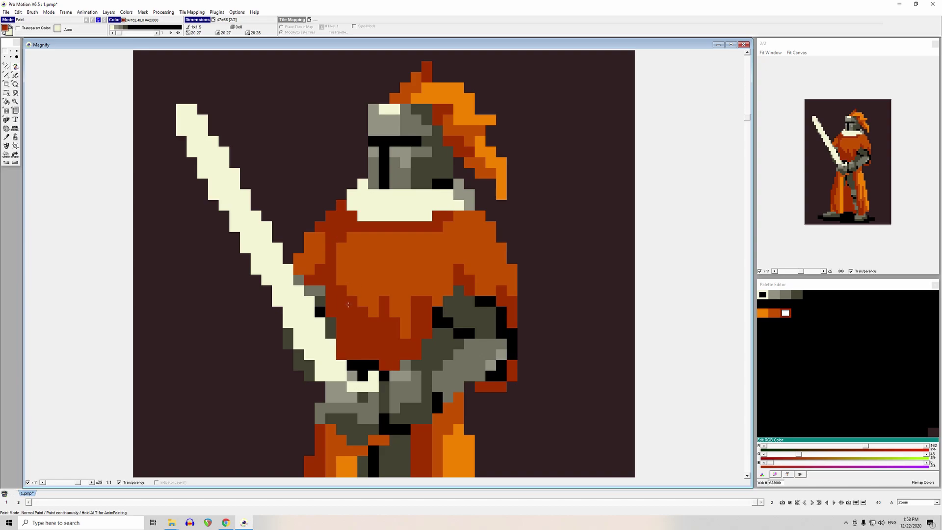
- Try reshaping the front shoulder's outline, widening it with dark red #A23000 pixels beside the collar
key("comma")
left_click(308, 211)
left_click(309, 237)
key("ctrl+z")
key("comma")
left_click(331, 216)
left_click(320, 216)
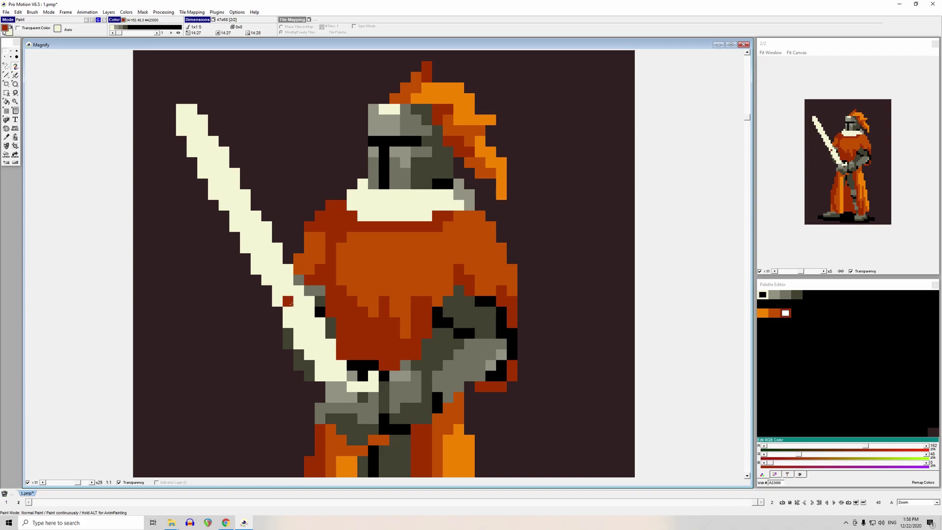
key("comma")
left_click(292, 239)
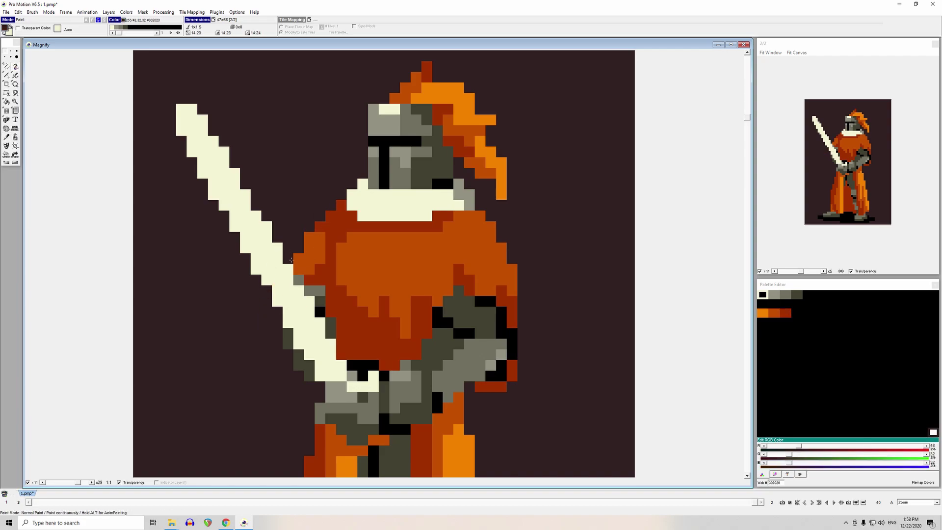
- Cover the grey pixels along the front sleeve's lower edge with dark red #A23000
key("comma")
left_click(318, 283)
left_click_drag(319, 289, 299, 280)
- Repaint the front shoulder's dark red upper area mid orange #C35100, leaving the armpit crease dark
key("comma")
mouse_move(316, 249)
left_mouse_down()
mouse_move(318, 269)
mouse_move(316, 243)
mouse_move(328, 218)
left_mouse_up()
key("comma")
left_click(316, 244)
left_click(338, 290)
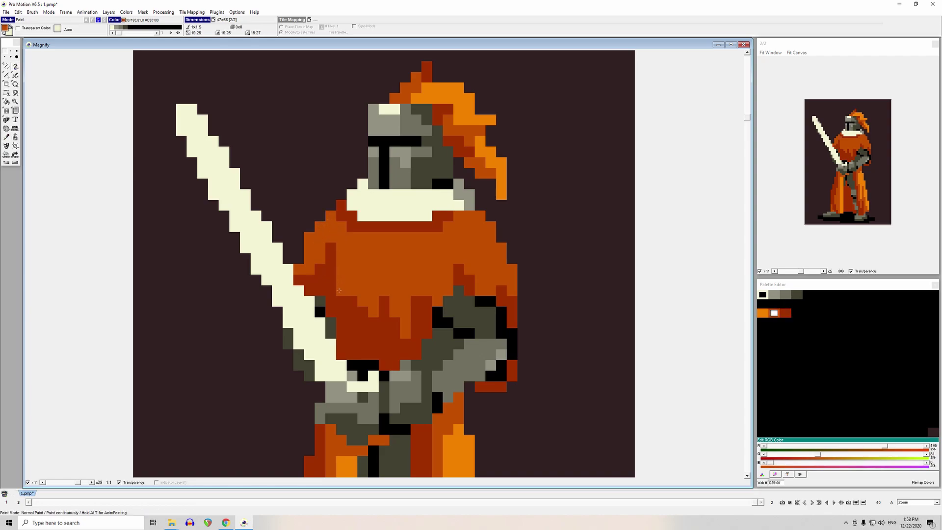
- Thicken the dark red #A23000 collar shadow by one row and repaint the front shoulder's corner beside the collar mid orange #C35100
left_click(419, 227)
left_click_drag(418, 237, 363, 236)
left_click(366, 305)
key("comma")
left_click(361, 269)
left_click_drag(342, 205, 353, 215)
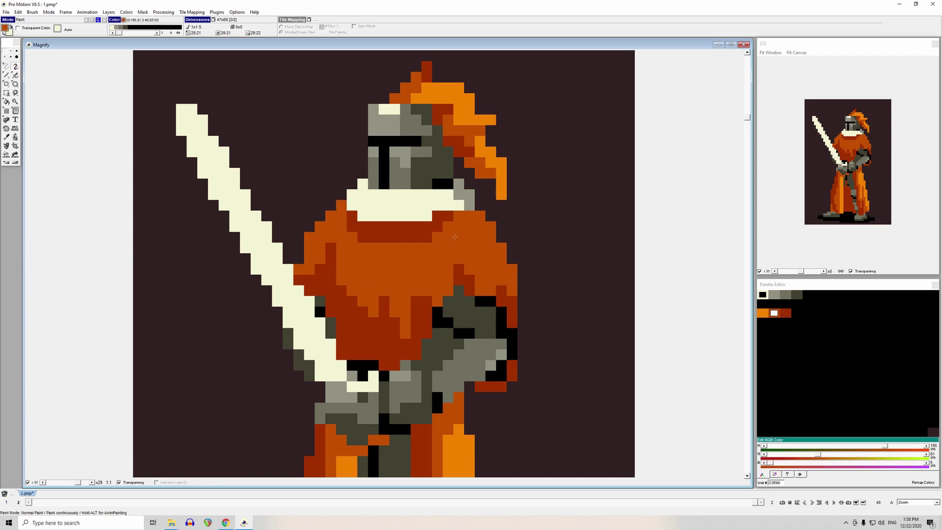
left_click(428, 297)
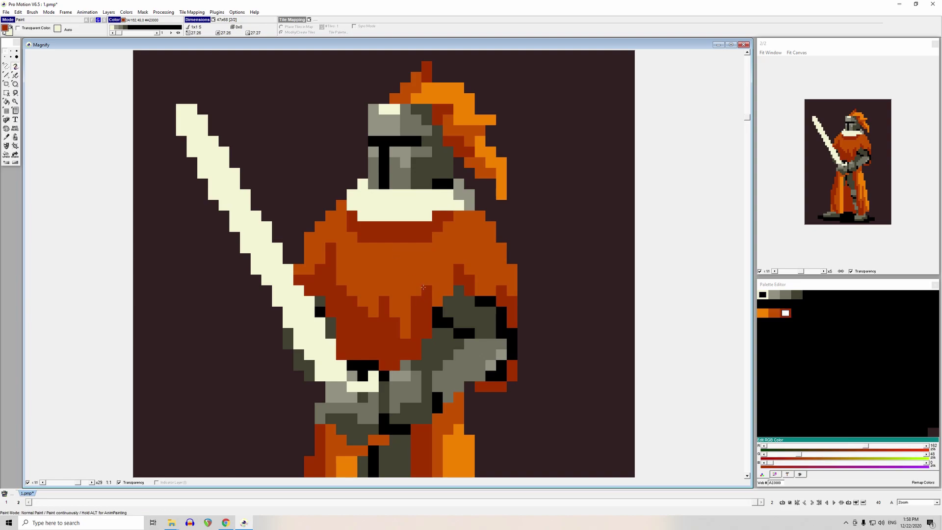
- Highlight the tops of both shoulders beside the collar with light orange #F38200
left_click(423, 281)
key("comma")
left_click(458, 437)
left_click_drag(459, 217, 489, 226)
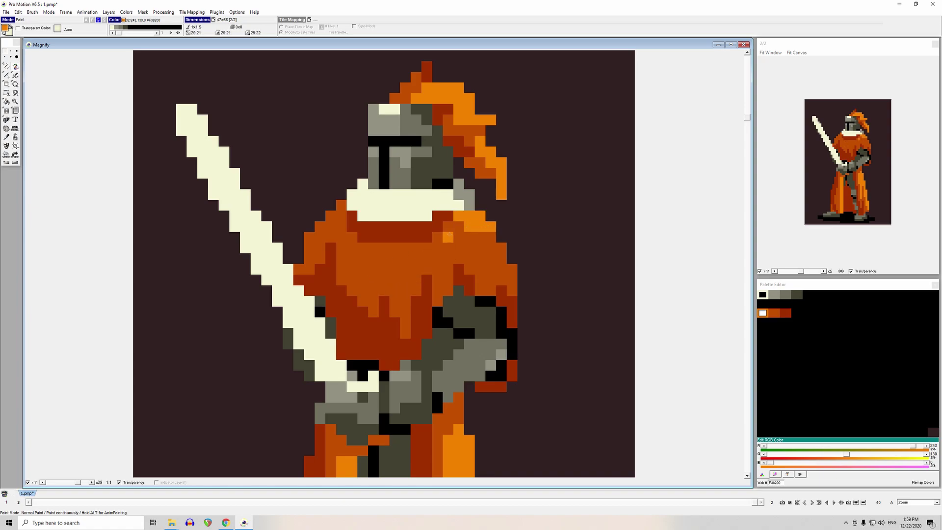
mouse_move(330, 237)
left_mouse_down()
mouse_move(342, 227)
mouse_move(320, 227)
mouse_move(336, 216)
left_mouse_up()
- Touch up the sword-side shoulder with mid orange #C35100 and erase its corner pixel beside the collar with background colour #302020
key("comma")
left_click(323, 239)
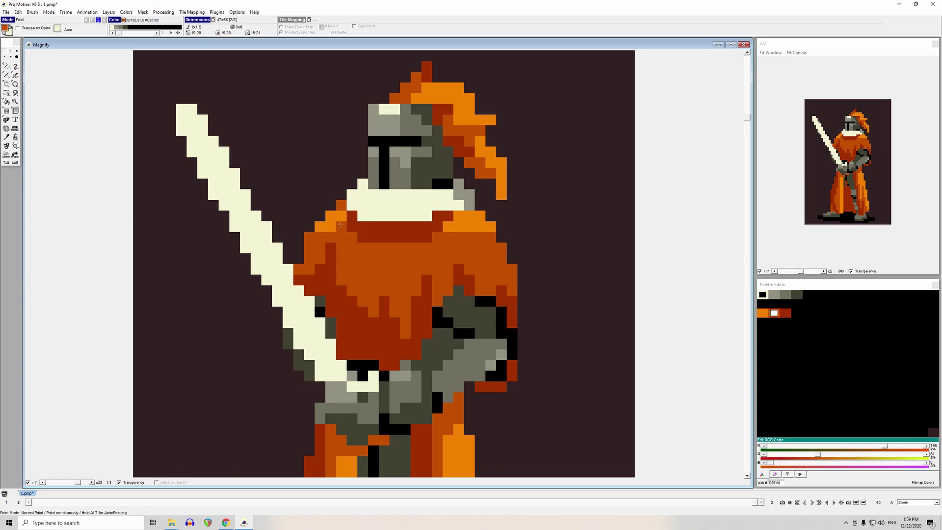
key("comma")
left_click(334, 202)
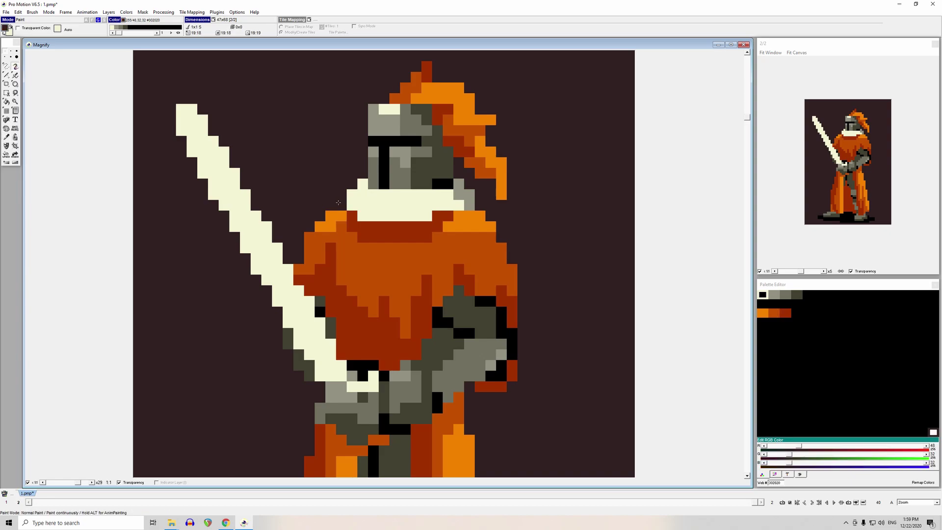
- Shorten the long central fold in the chest shading with dark red #A23000
key("comma")
left_click(356, 264)
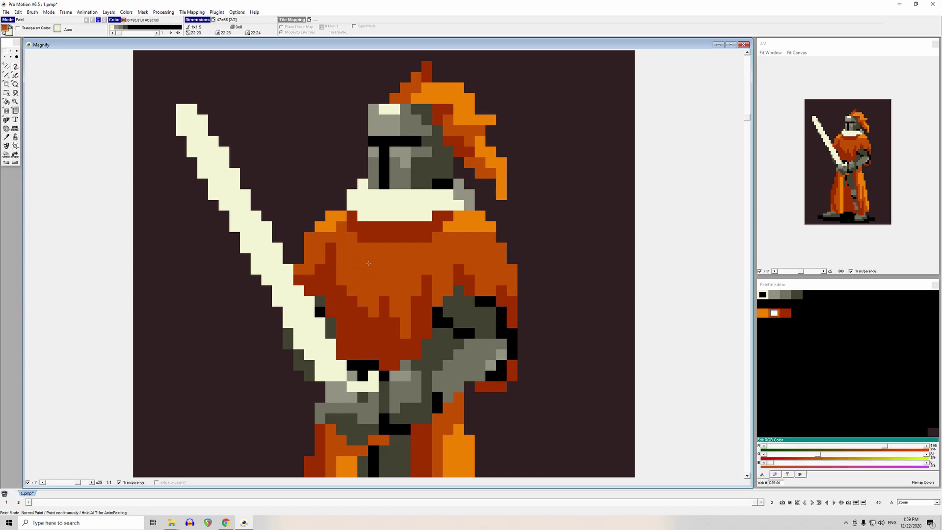
key("comma")
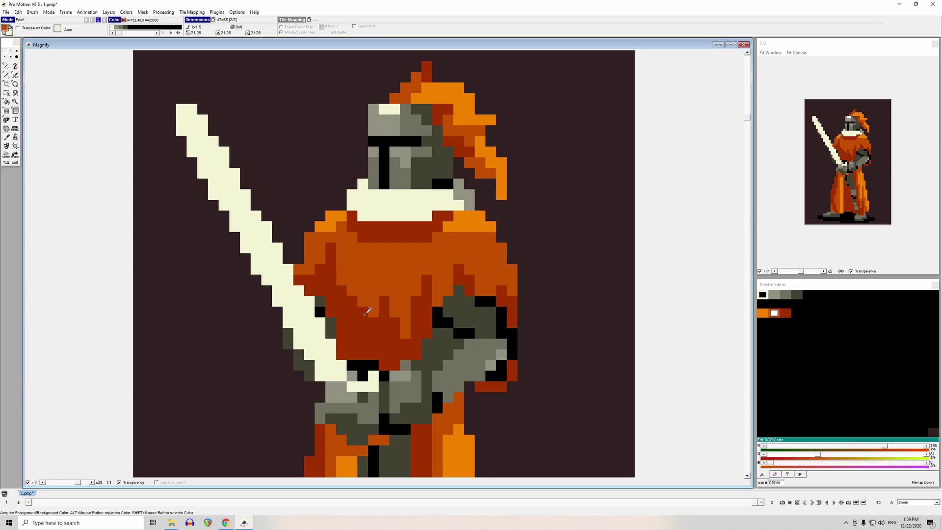
left_click(377, 276)
key("comma")
left_click(394, 319)
left_click_drag(405, 333, 406, 322)
left_click(395, 312)
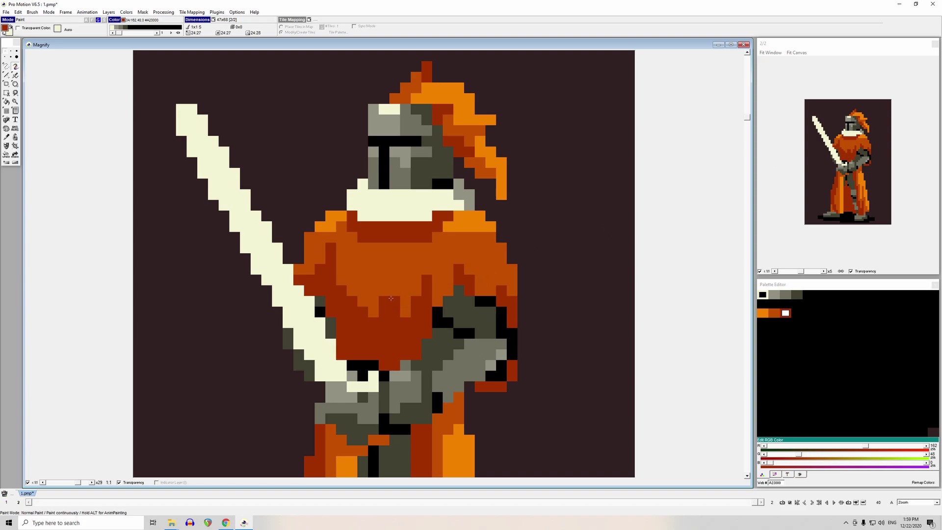
- Try lengthening the central chest fold again with mid orange #C35100
key("comma")
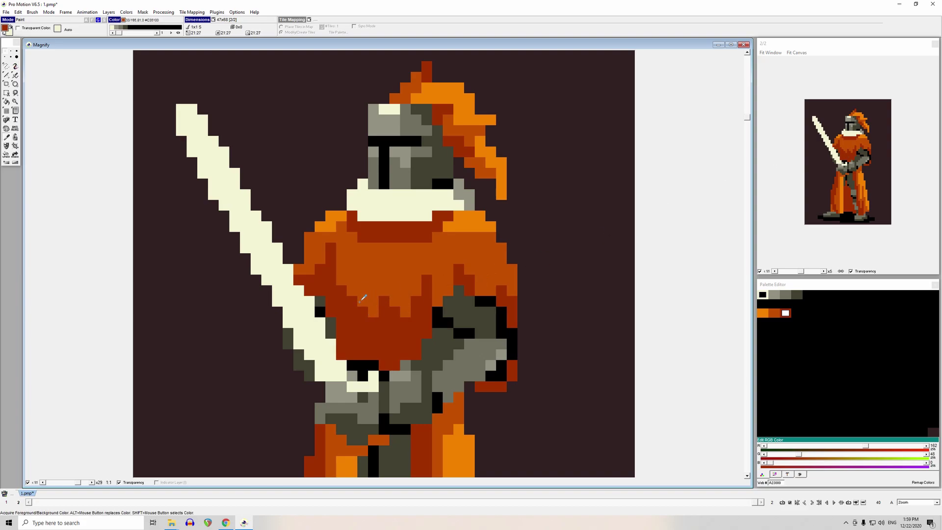
left_click(424, 292)
left_click(405, 322)
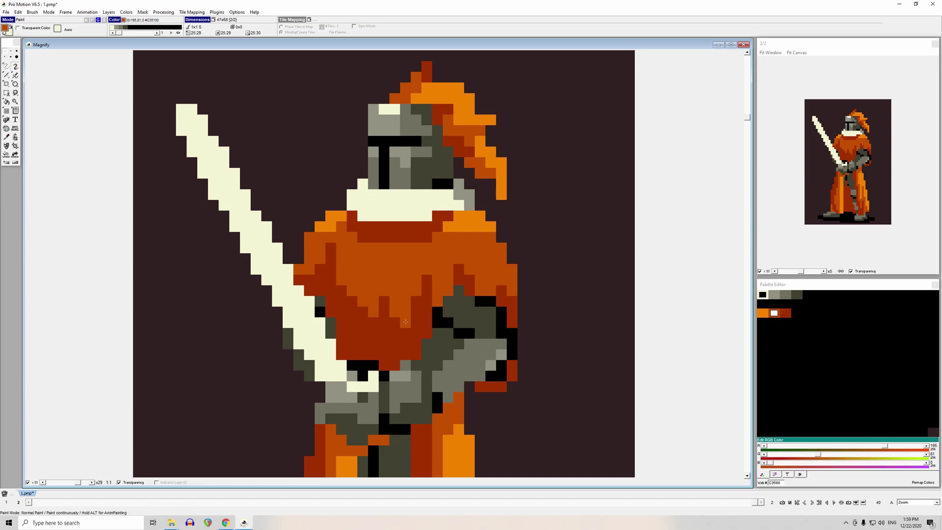
left_click(384, 375)
key("ctrl+z")
- Try turning the central chest fold into a diagonal point towards the front arm using dark red #A23000 and mid orange #C35100
key("comma")
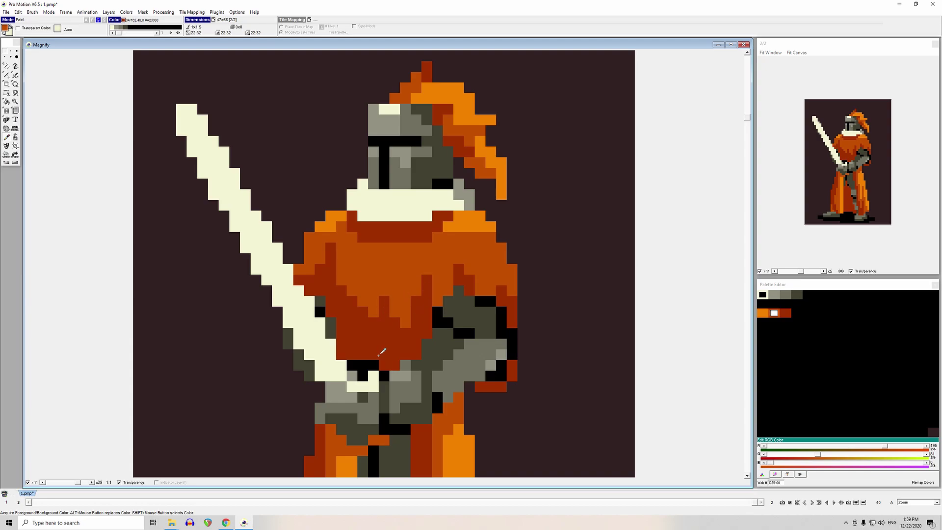
left_click(389, 327)
left_click(395, 312)
left_click(405, 322)
key("comma")
left_click(407, 312)
left_click_drag(415, 312, 412, 323)
left_click(374, 382)
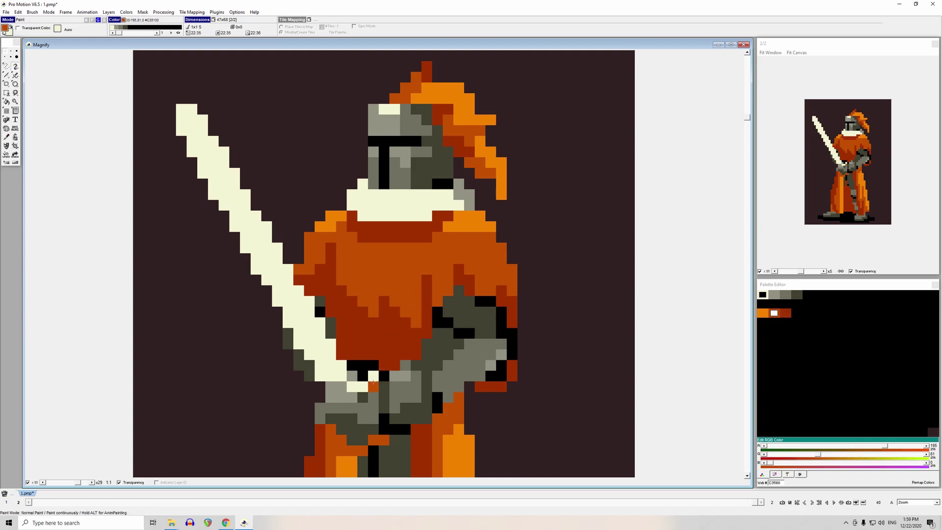
key("ctrl+z")
key("comma")
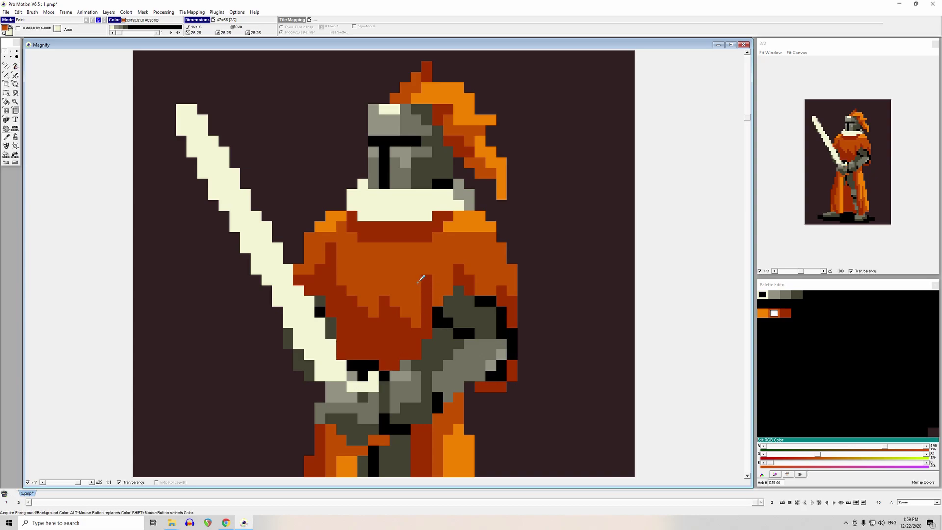
- Cut back the chest folds nearest the front arm by painting them dark red #A23000
left_click(411, 302)
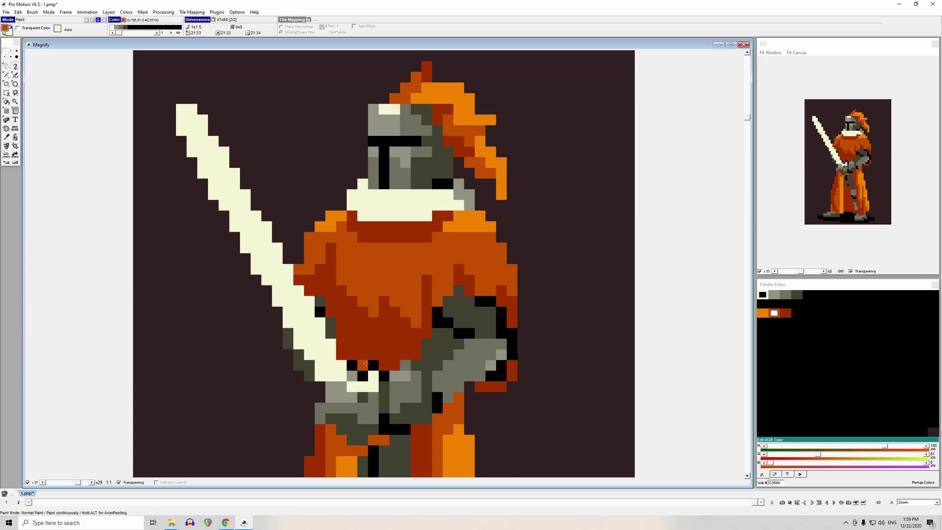
key("comma")
left_click(399, 332)
left_click_drag(416, 324, 406, 312)
left_click(417, 292)
left_click(405, 302)
key("comma")
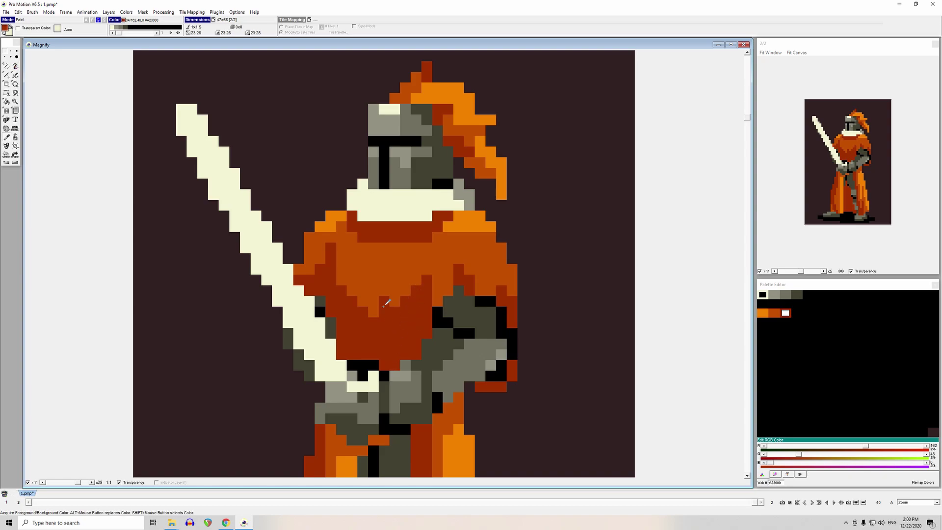
- Shorten the remaining chest folds nearest the sword with dark red #A23000 so the mid orange area ends in short points
left_click(393, 336)
left_click(385, 334)
left_click_drag(373, 291, 374, 312)
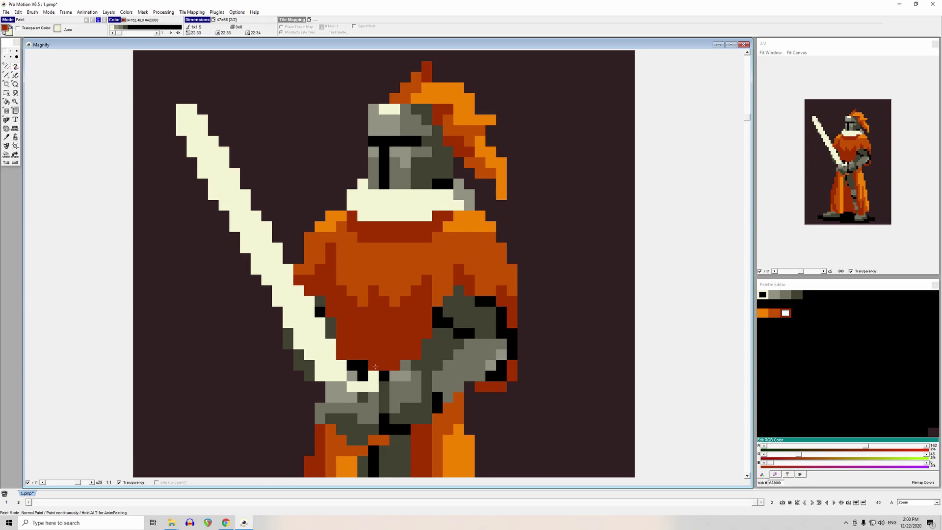
left_click(363, 301)
left_click_drag(363, 312, 341, 291)
- Undo the last four paint strokes on the chest shading
left_click(384, 372)
key("ctrl+z")
key("ctrl+z")
key("ctrl+z")
key("ctrl+z")
- Lengthen the centre point of the mid orange #C35100 chest area and refine the dark red #A23000 notches beside it
left_click(423, 284)
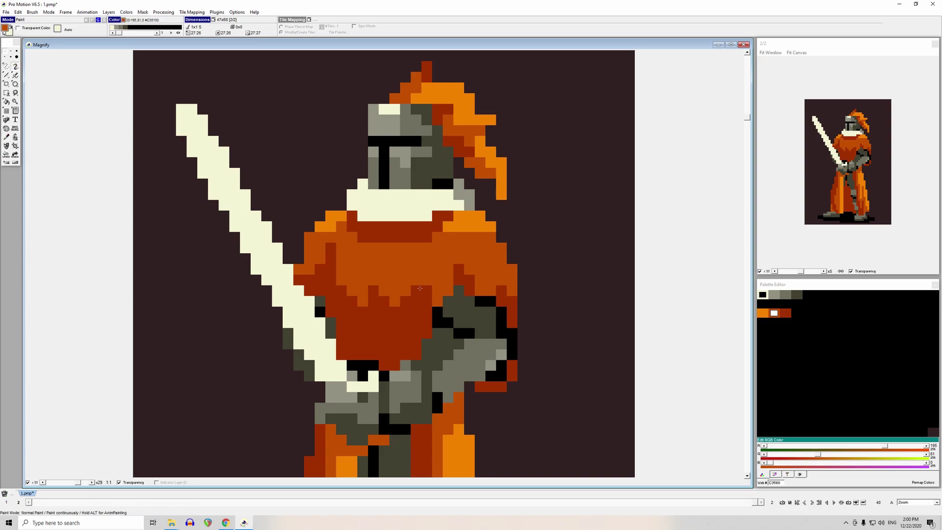
key("Right")
left_click(384, 280)
left_click(362, 366)
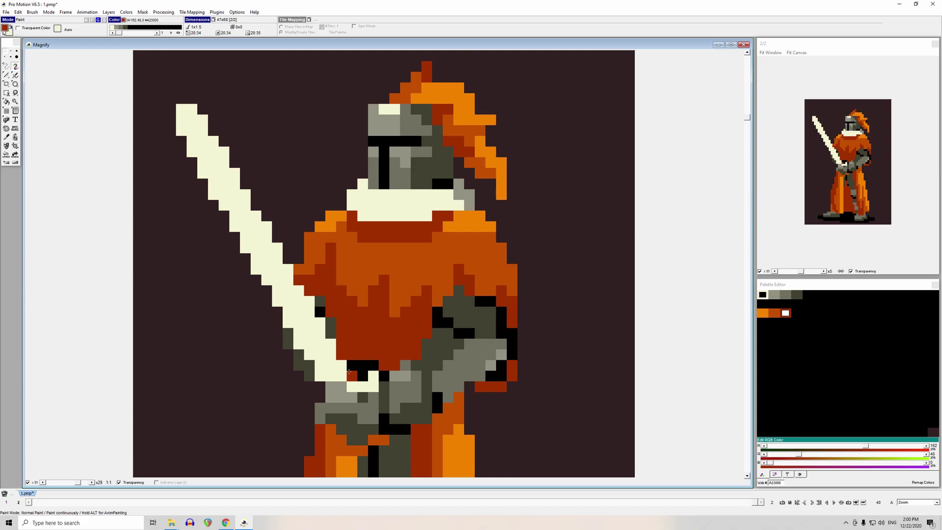
- Paint a wider dark red #A23000 cloth drape behind the front elbow with a ragged hem hanging below it
left_click(523, 312)
mouse_move(518, 324)
left_mouse_down()
mouse_move(523, 378)
mouse_move(512, 410)
mouse_move(501, 397)
left_mouse_up()
left_click(479, 410)
left_click(481, 387)
left_click(481, 397)
left_click(469, 387)
- Trim the drape's ragged hem and paint its upper outer edge mid orange #C35100
right_click(495, 436)
left_click_drag(501, 418, 499, 411)
left_click(513, 266)
left_click_drag(523, 313, 523, 334)
left_click(523, 429)
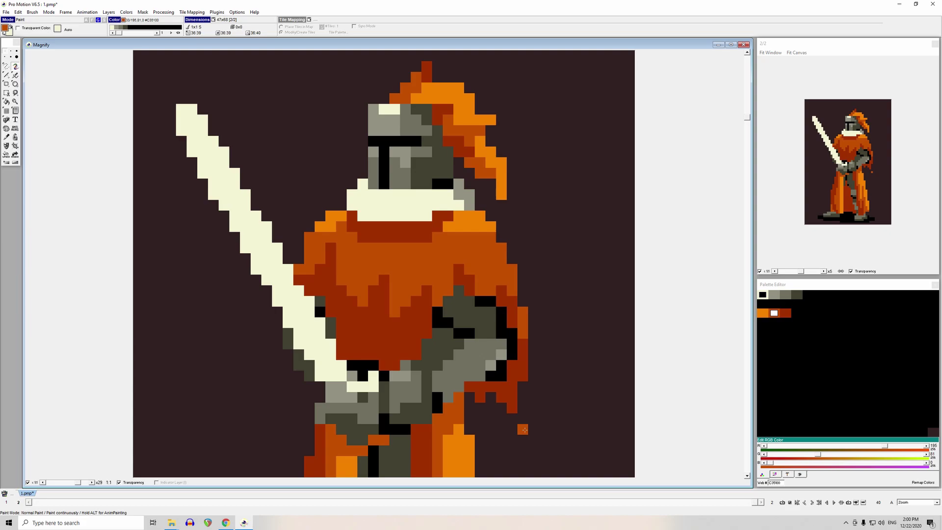
- Repaint the dark red creases on the sword-side shoulder mid orange #C35100, leaving a pointed edge over the shadow
key("comma")
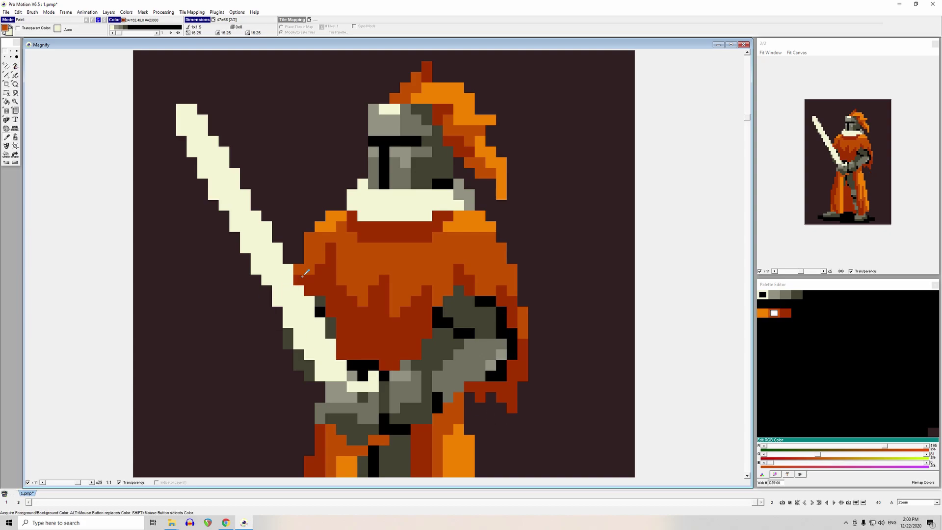
left_click(310, 265)
left_click(299, 280)
key("comma")
left_click(356, 260)
left_click_drag(331, 261, 331, 248)
left_click(320, 270)
left_click(310, 280)
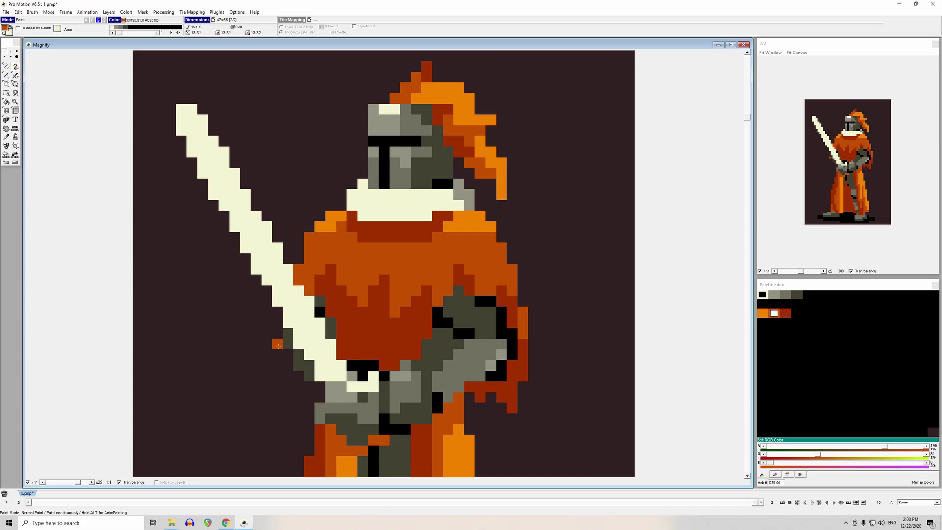
- Cover the grey and black pixels between the sword and the chest with dark red #A23000
key("comma")
left_click(343, 305)
left_click_drag(321, 302, 336, 323)
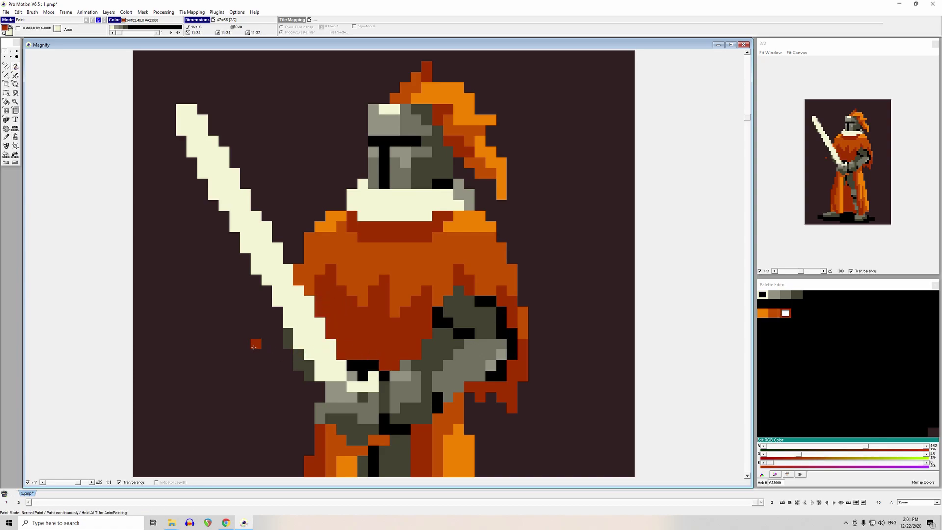
- Compare the sprite with frame 1 and try a light orange #F38200 highlight in the middle of the frame 2 chest
scroll(277, 340, "down", 5)
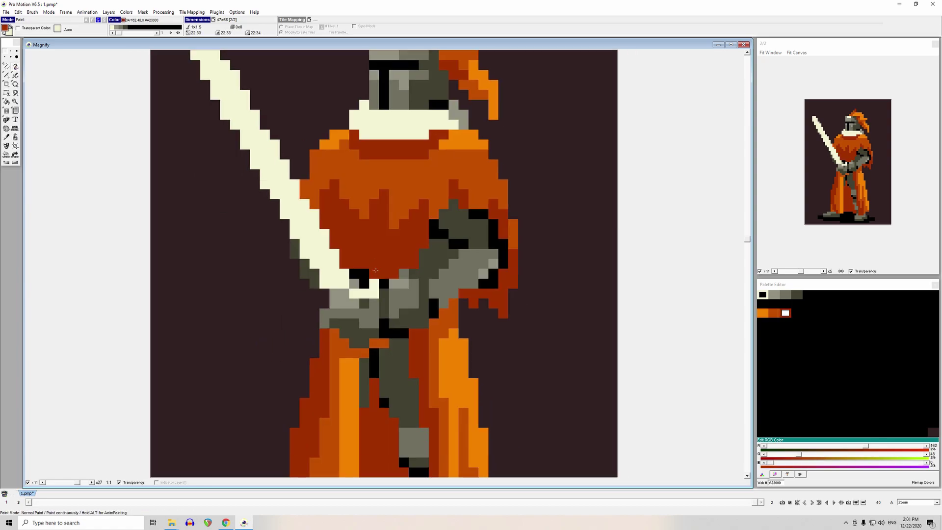
scroll(389, 254, "down", 2)
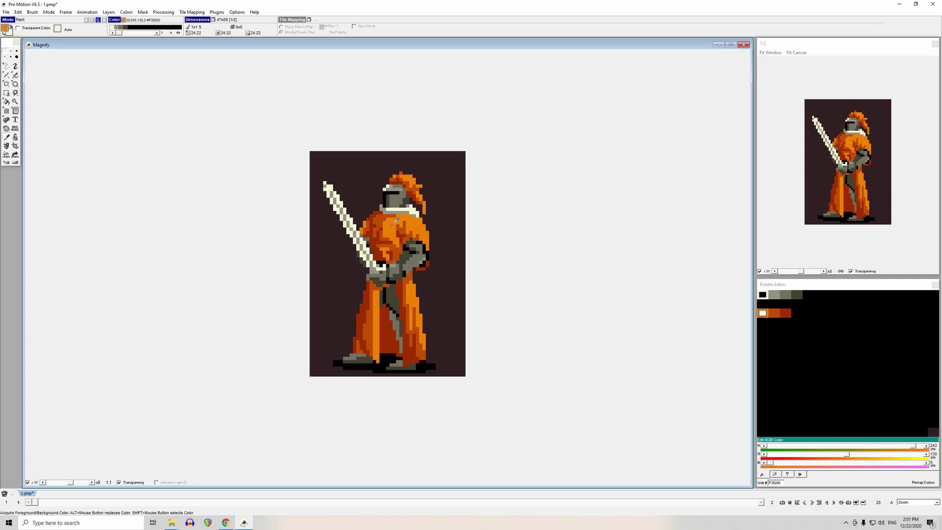
scroll(419, 261, "up", 9)
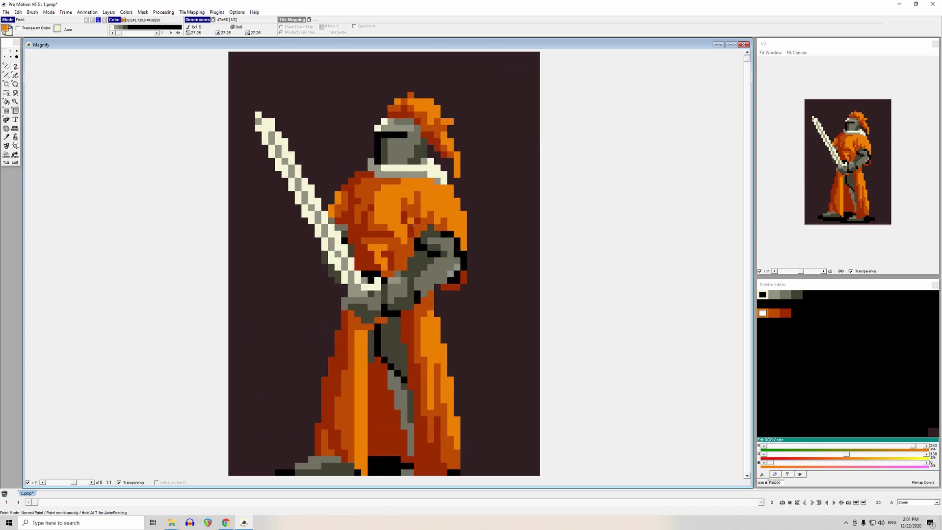
scroll(409, 226, "down", 10)
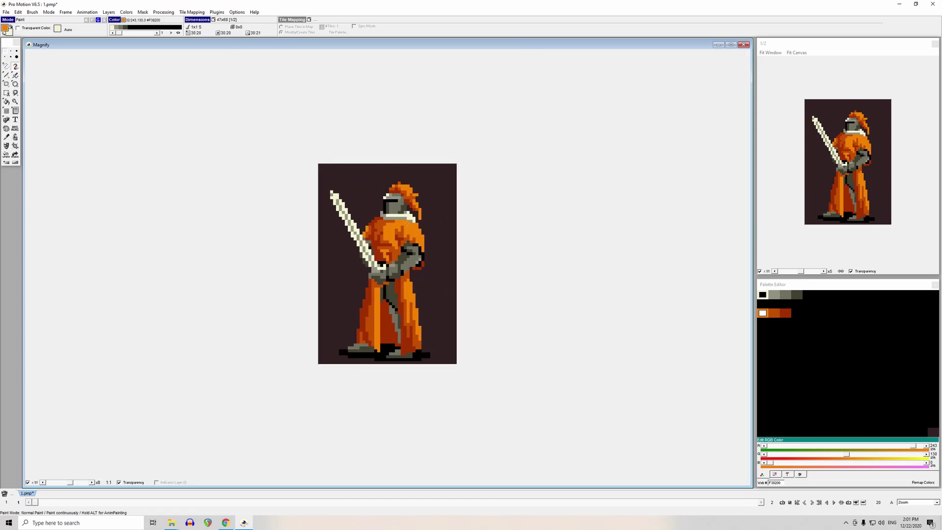
scroll(404, 223, "up", 4)
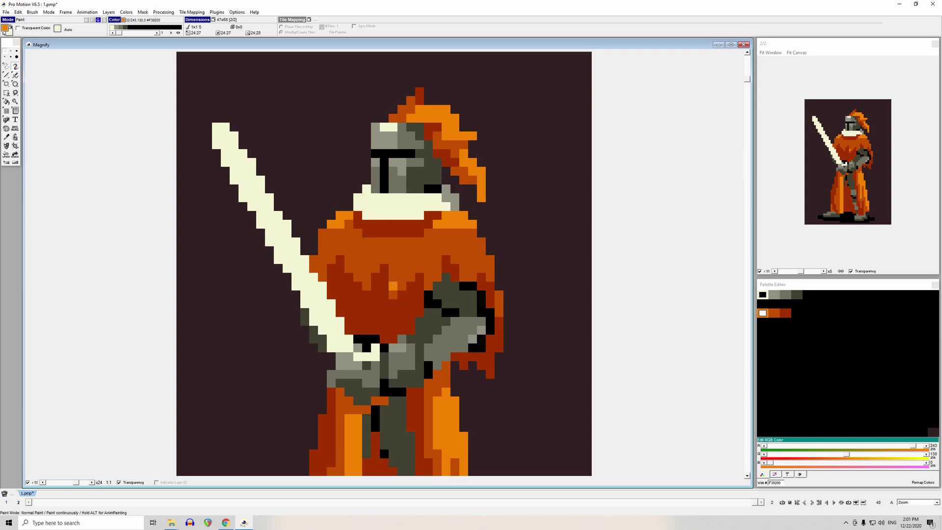
left_click_drag(393, 286, 402, 277)
key("ctrl+z")
key("comma")
left_click_drag(389, 256, 399, 266)
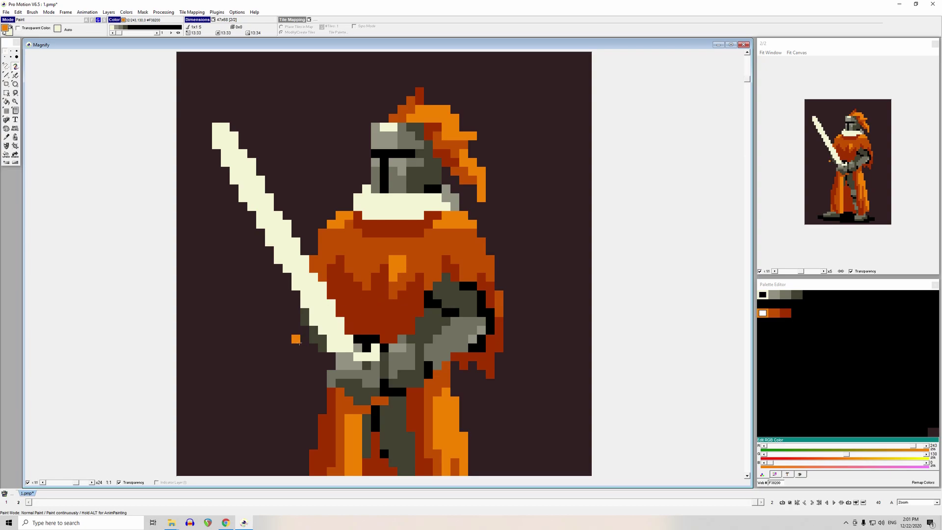
key("ctrl+z")
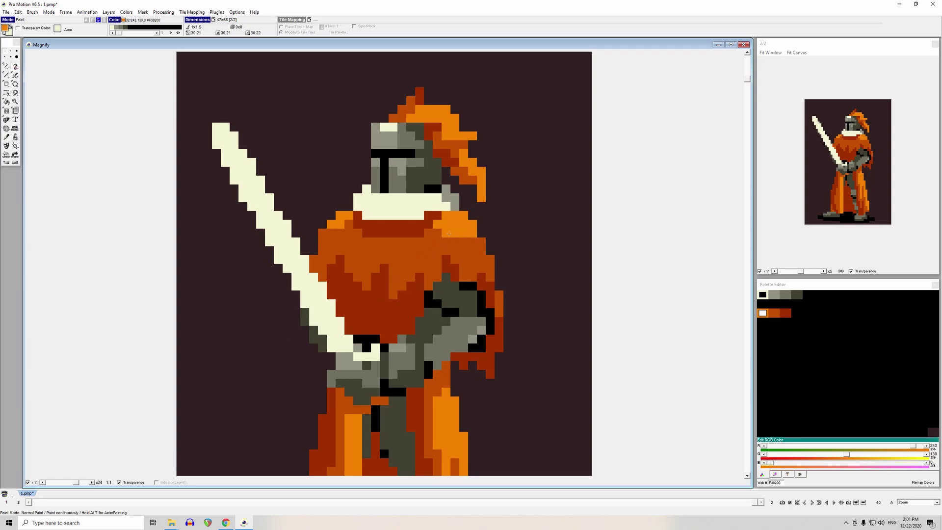
- Extend the sword-side shoulder highlight downward and fill the front shoulder and upper sleeve with light orange #F38200
mouse_move(340, 233)
left_mouse_down()
mouse_move(322, 233)
mouse_move(349, 233)
left_mouse_up()
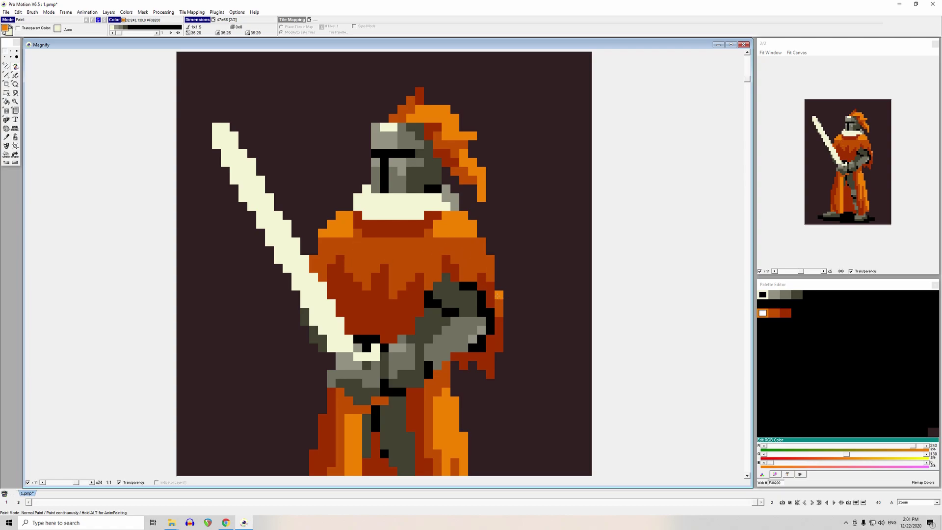
left_click_drag(490, 278, 486, 264)
left_click_drag(480, 256, 472, 242)
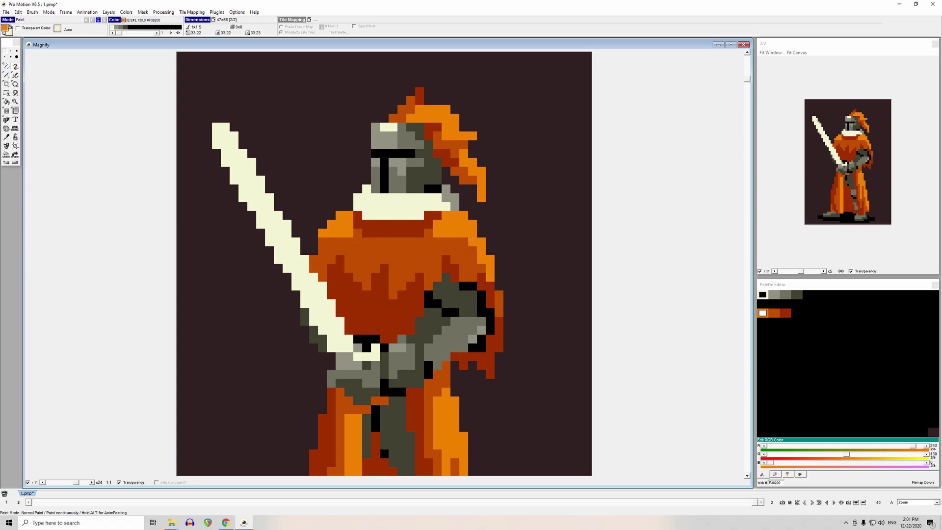
key("ctrl+z")
key("ctrl+z")
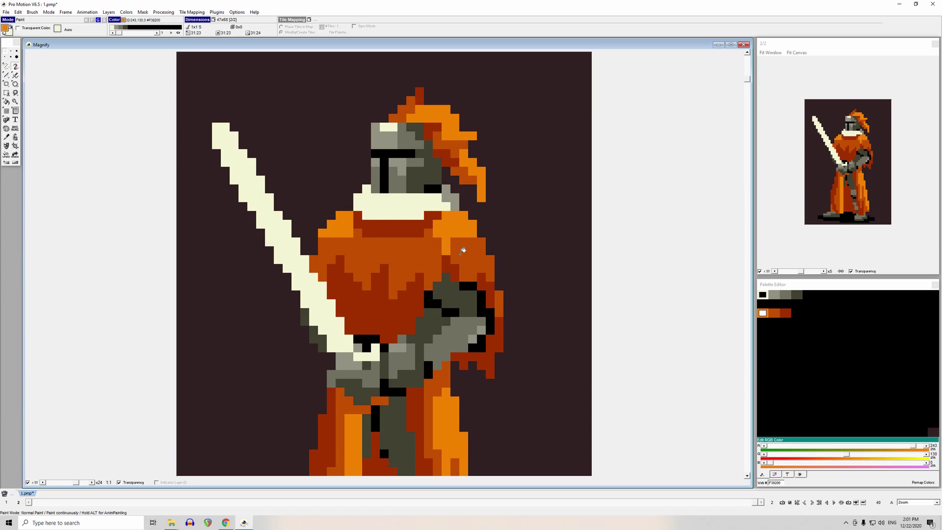
key("ctrl+y")
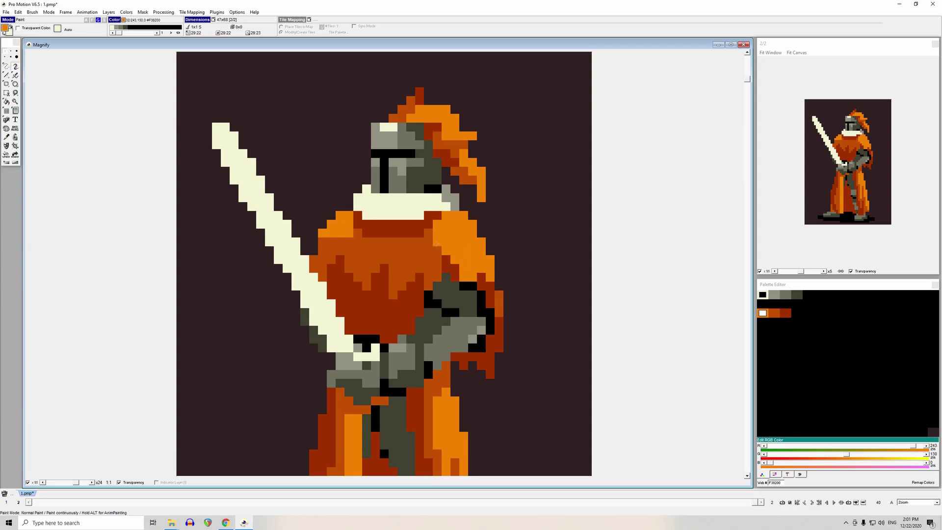
- Shade the front sleeve's inner edge mid orange #C35100 and paint a dark red #A23000 crease between sleeve and chest
left_click(438, 261)
key("comma")
mouse_move(455, 270)
left_mouse_down()
mouse_move(438, 269)
mouse_move(428, 252)
mouse_move(428, 263)
left_mouse_up()
left_click(420, 277)
left_click(479, 233)
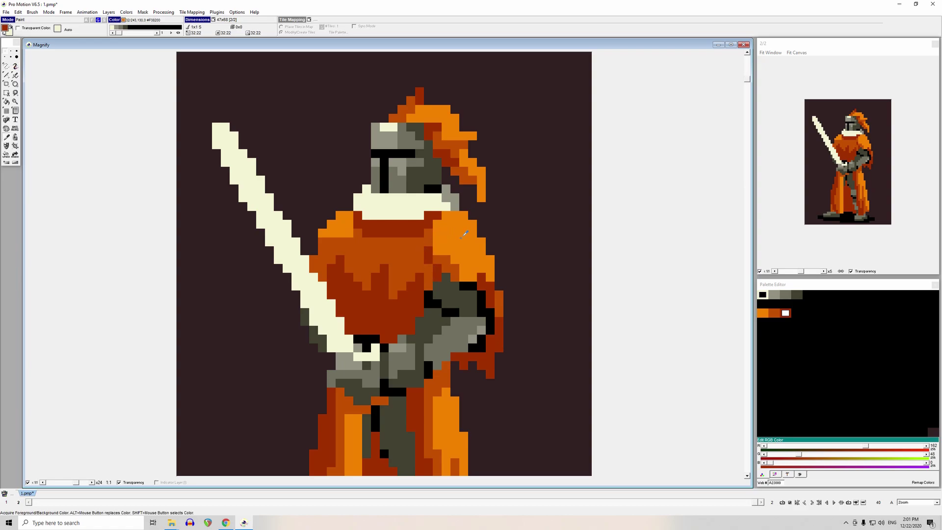
- Add a small dark red #A23000 fold at the front sleeve's lower edge above the elbow
left_click(526, 303)
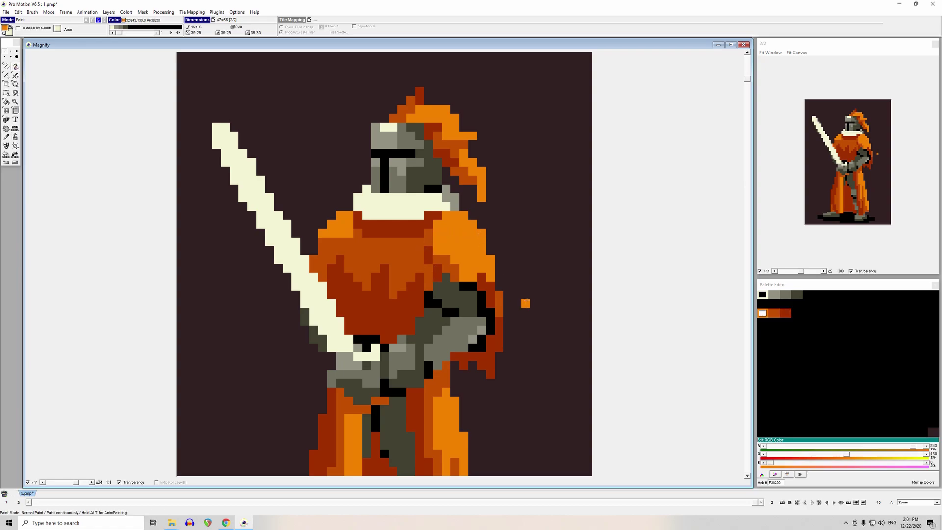
key("comma")
left_click(457, 268)
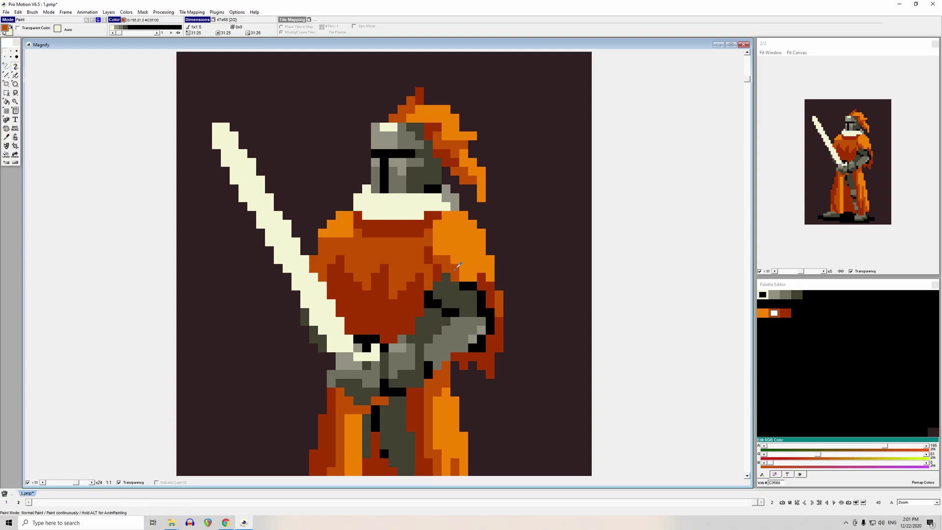
key("comma")
left_click(485, 261)
left_click(484, 261)
left_click(482, 279)
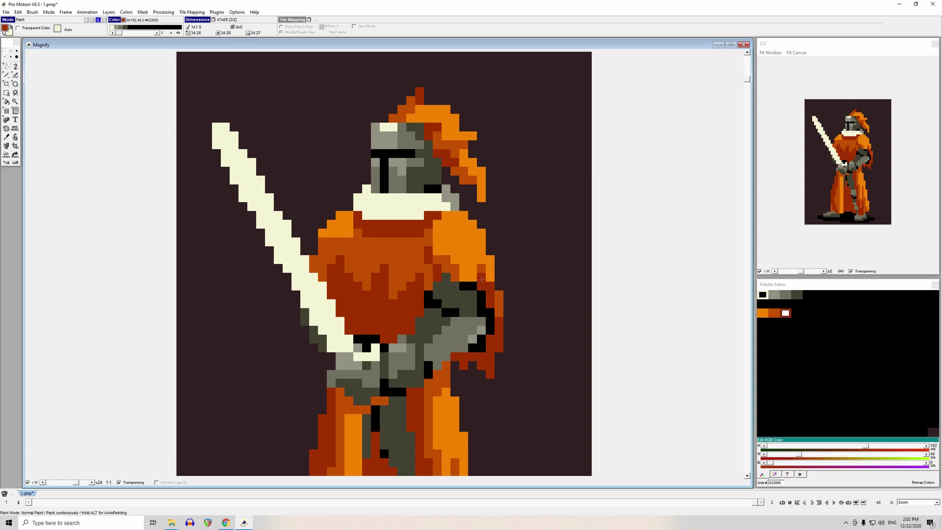
- Fill the frayed underside of the hanging sleeve below the elbow with black
left_click(481, 279)
left_click(479, 344)
left_click_drag(481, 365, 457, 360)
left_click(456, 355)
- Try changing the dark brown background color #302020 to white #FFFFFF behind the sprite
left_click(525, 384)
key("e")
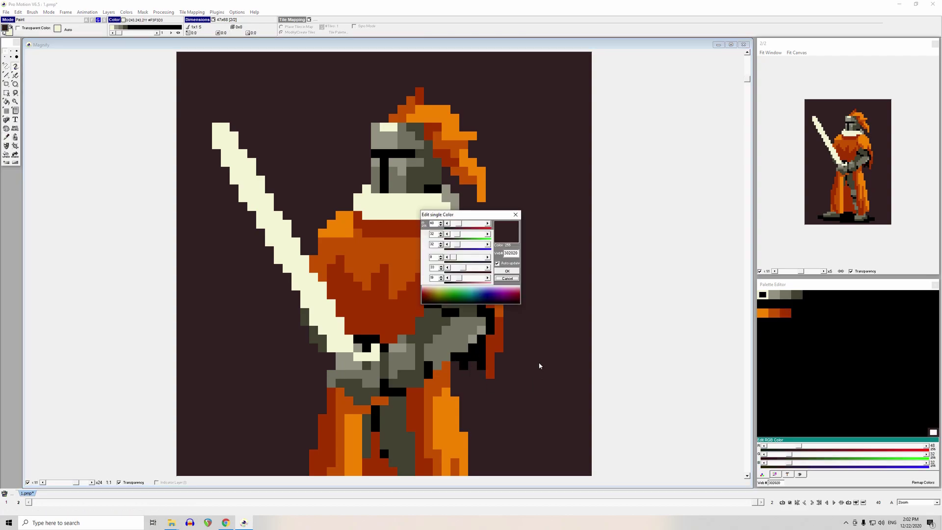
left_click_drag(459, 277, 488, 283)
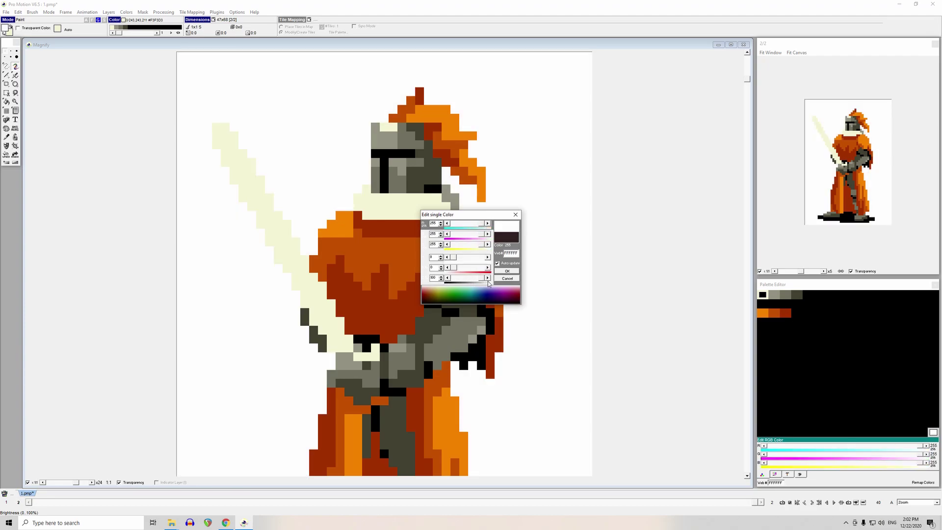
left_click_drag(487, 283, 464, 281)
left_click(507, 279)
- Touch up the elbow armor with dark grey #414130 and its inner creases with black
key("comma")
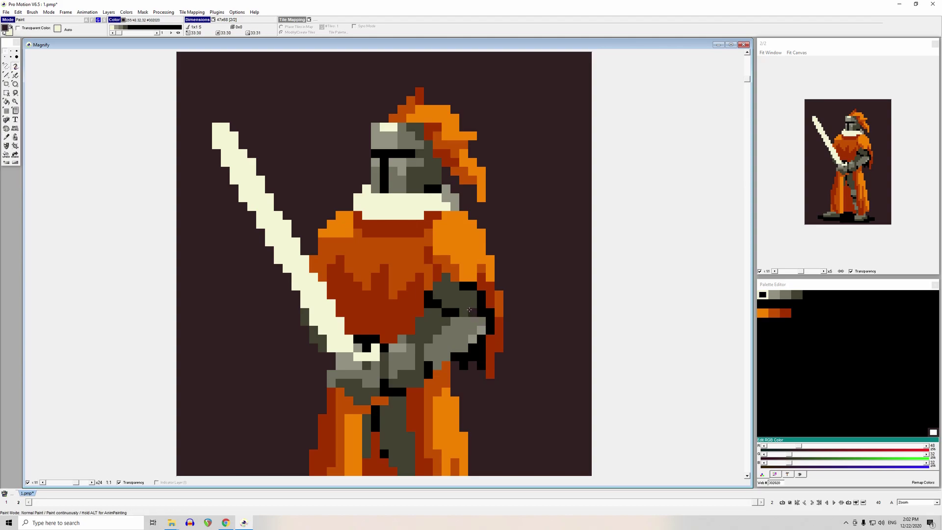
left_click(469, 290)
left_click(470, 290)
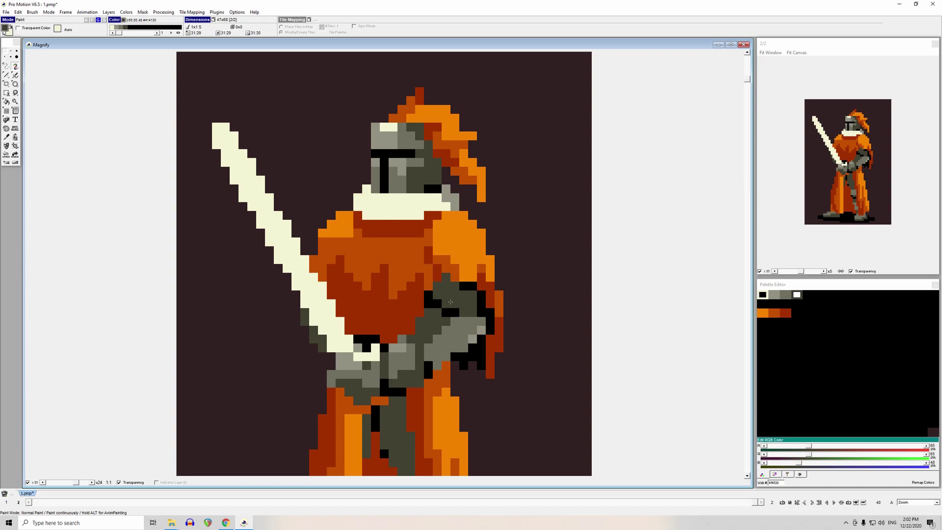
left_click(452, 298)
left_click(435, 299)
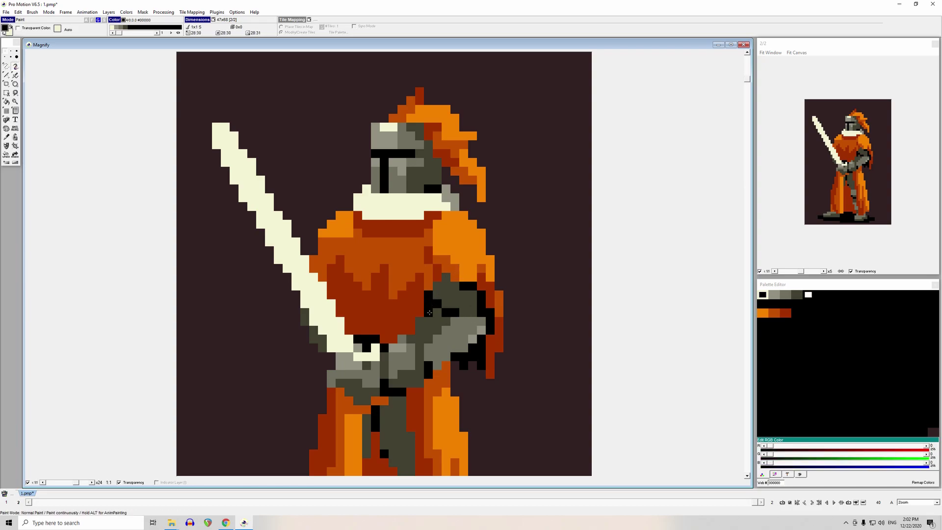
- Even out the front forearm with mid grey #717161 and cover the black pixel beneath it with mid orange #C35100
scroll(398, 373, "down", 3)
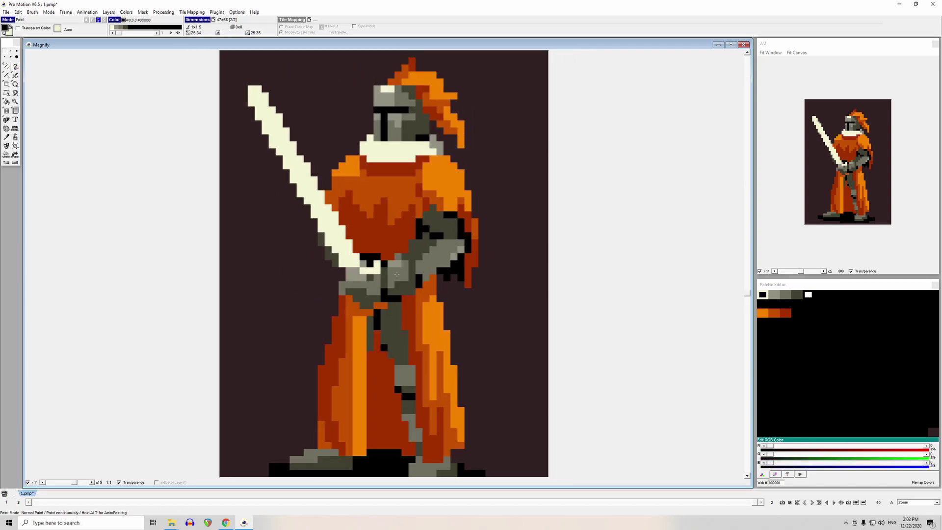
right_click(441, 261)
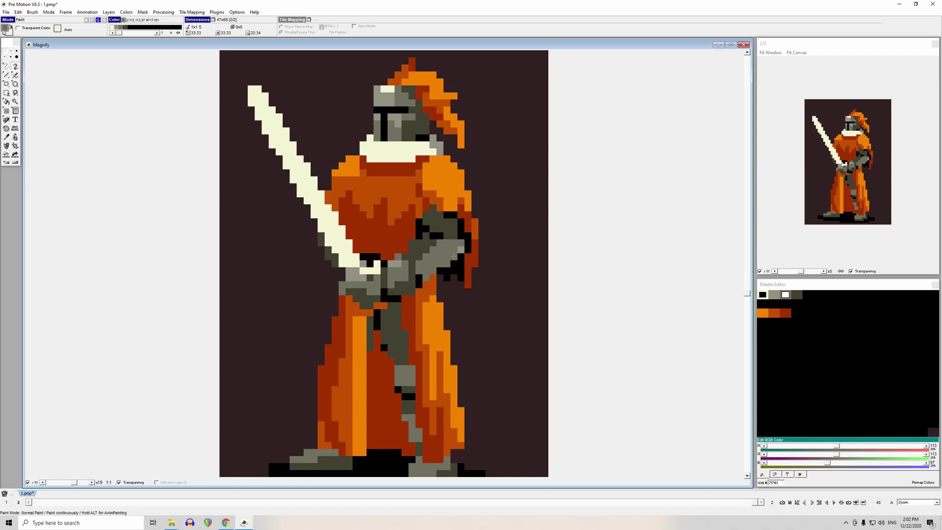
right_click(424, 246)
right_click(444, 254)
left_click(461, 260)
right_click(425, 279)
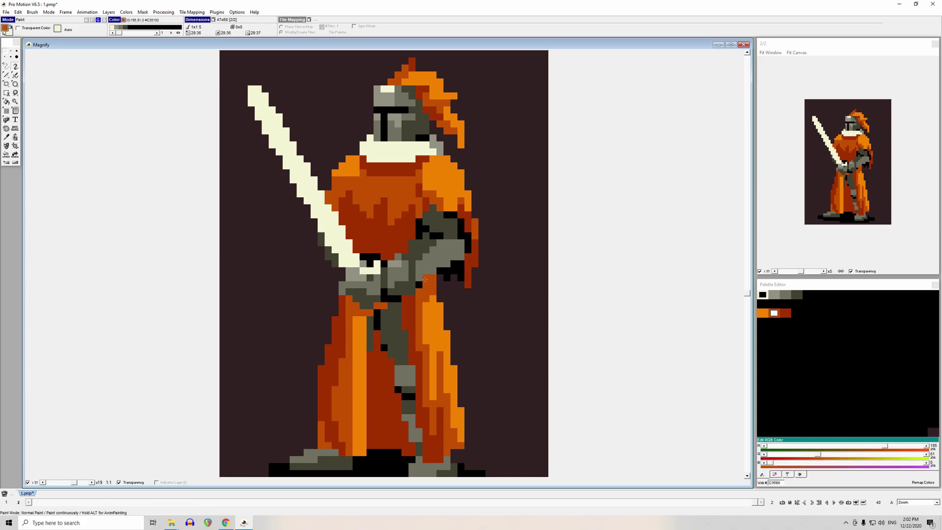
- Compare the front hand with frame 1 and reshape it on frame 2 with a light grey highlight and dark grey #414130 edges
right_click(408, 268)
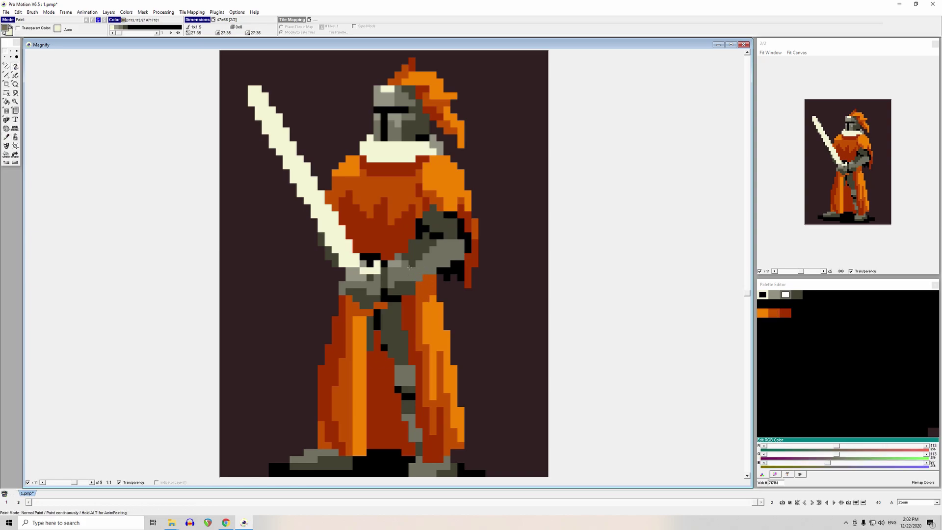
right_click(409, 260)
key("1")
left_click_drag(398, 278, 405, 276)
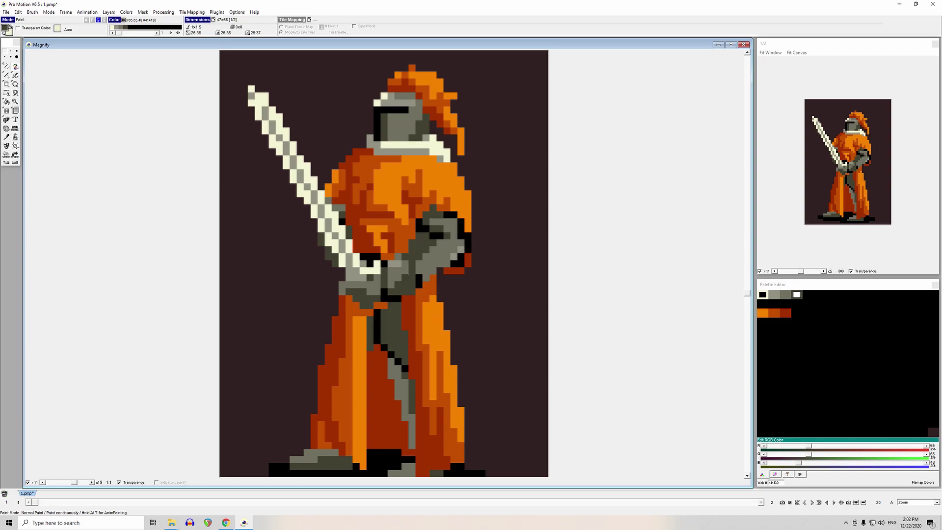
key("period")
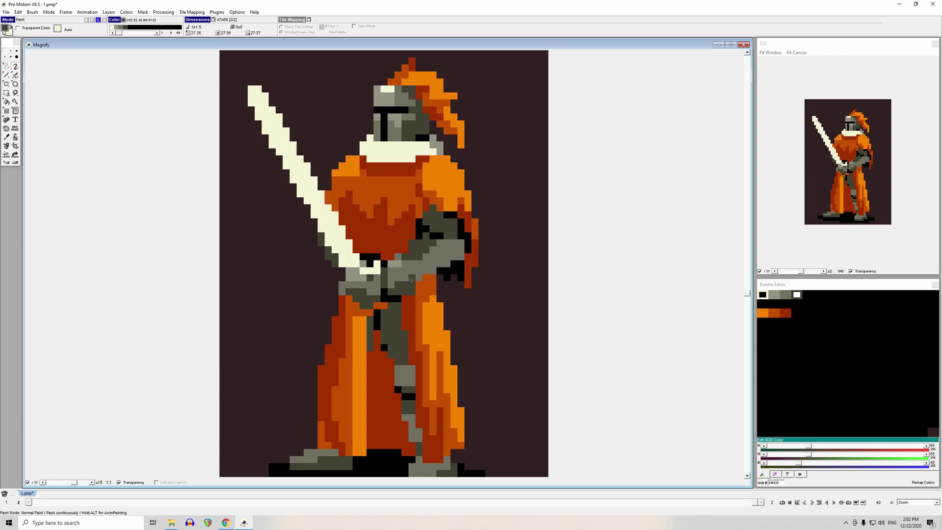
right_click(397, 263)
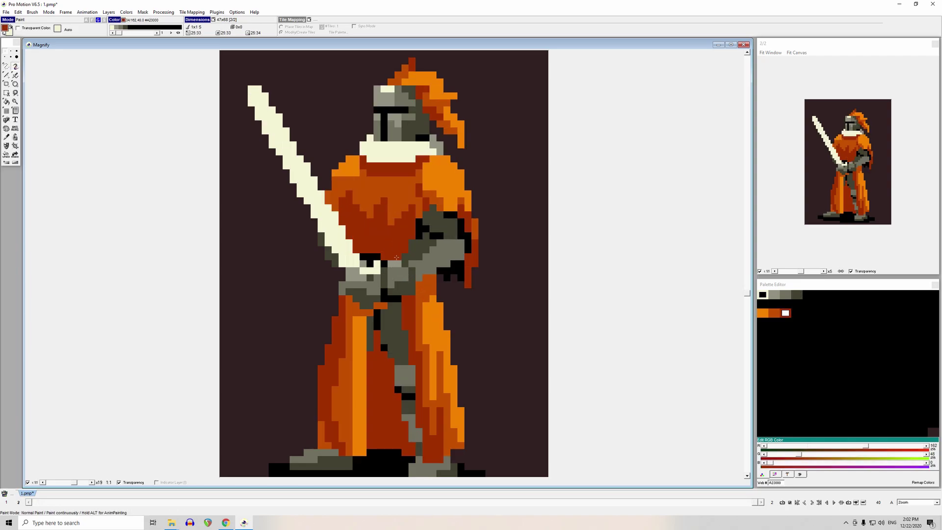
left_click_drag(400, 271, 392, 278)
right_click(401, 284)
left_click(404, 278)
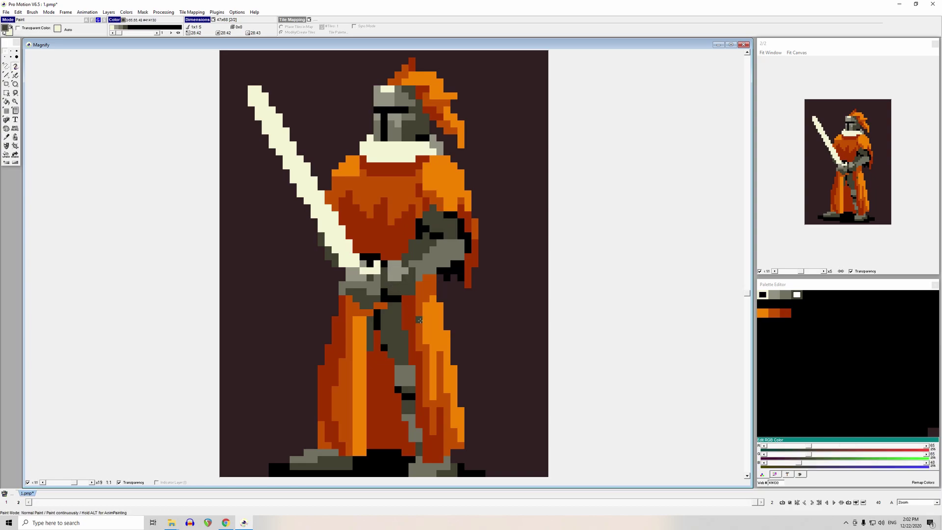
- Extend the black shadow under the front hand and paint over the black area above the sword hilt in dark grey #414130
right_click(409, 300)
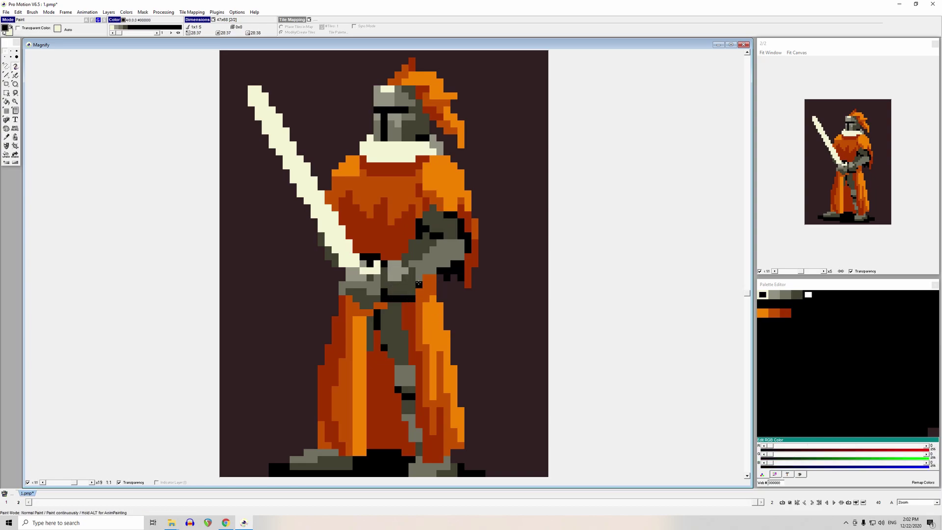
right_click(409, 305)
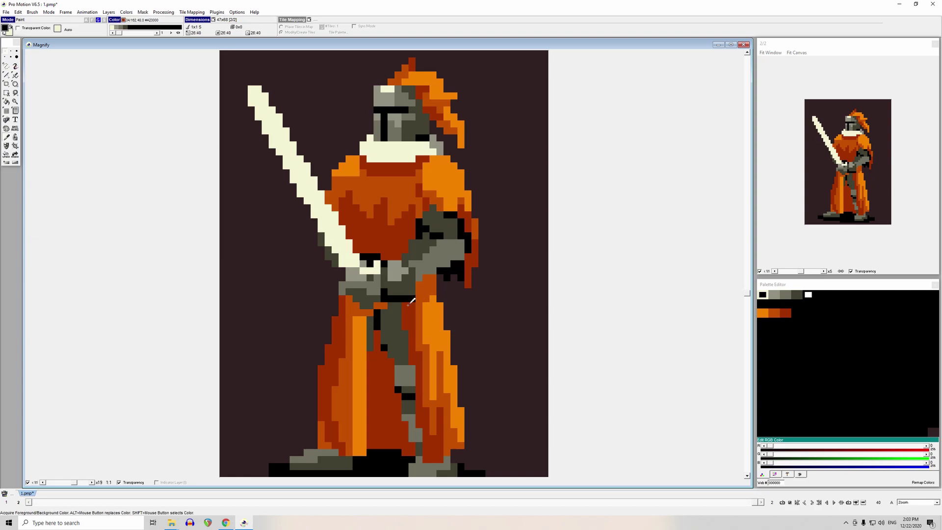
right_click(386, 304)
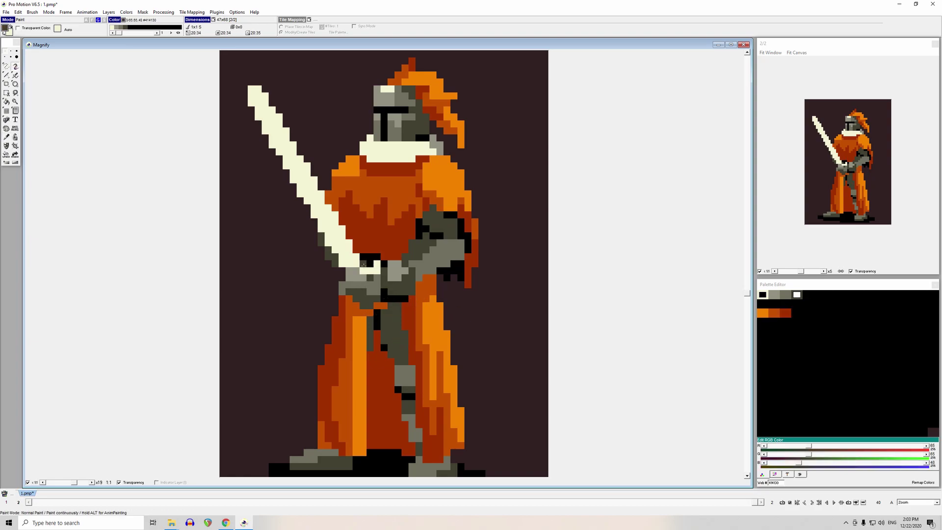
left_click_drag(364, 263, 374, 257)
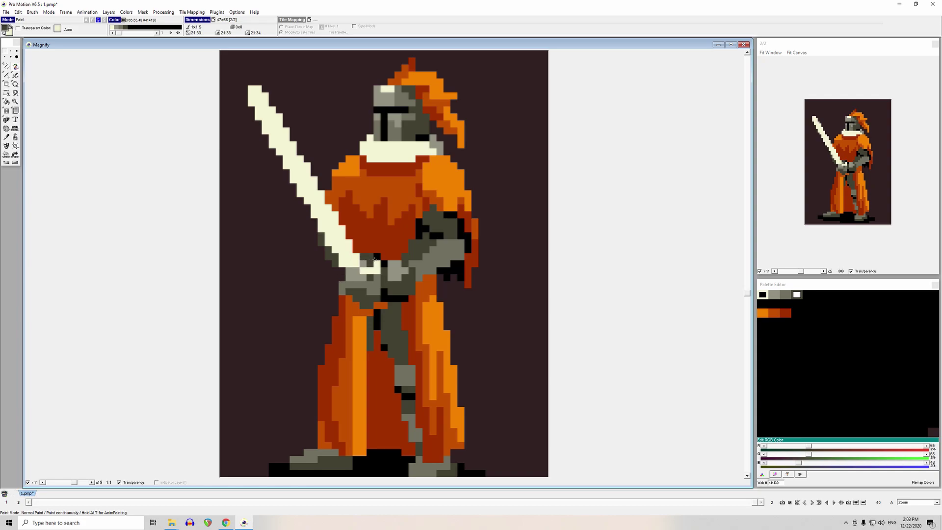
- Extend the rear gauntlet outward with dark grey #414130 pixels and shade its underside black
left_click(335, 291)
key("comma")
left_click(394, 297)
left_click_drag(348, 292, 342, 299)
left_click(321, 348)
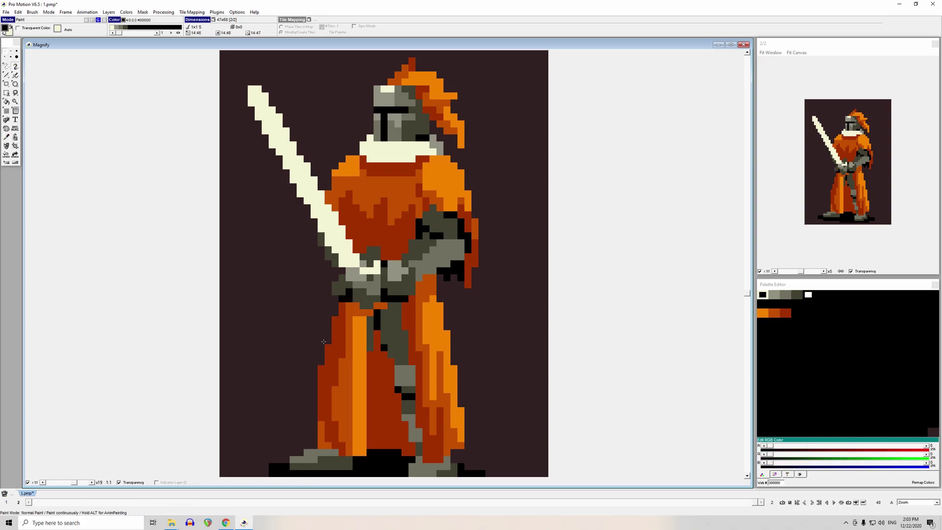
key("comma")
left_click(347, 292)
left_click(342, 292)
key("comma")
left_click(334, 283)
left_click(329, 286)
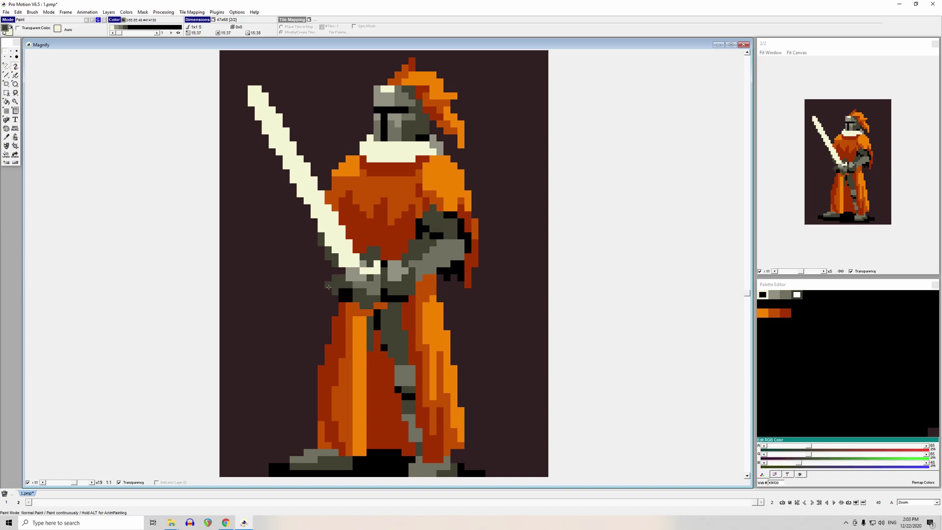
left_click(330, 291)
- Paint over the hilt's upturned end in dark grey and extend the cream #F3F3D3 crossguard horizontally past the rear gauntlet, trimming its outer tip
left_click(386, 263)
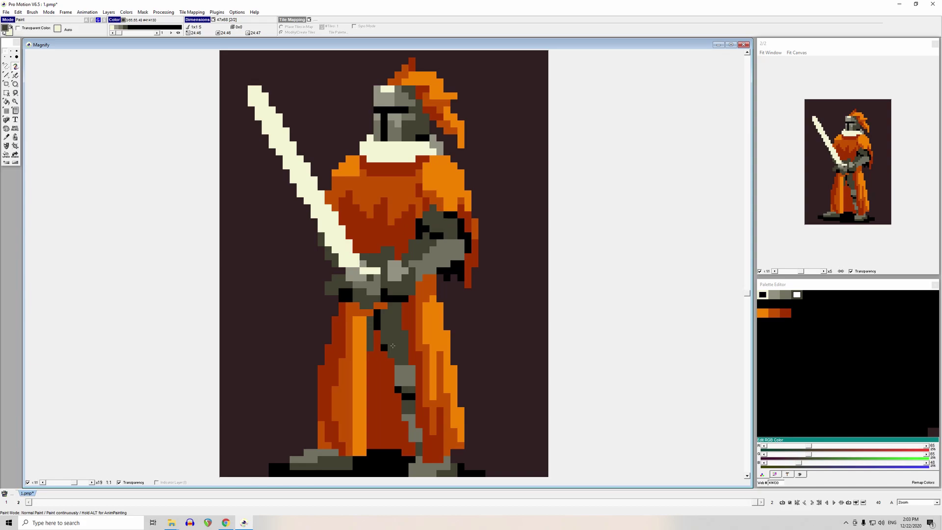
left_click(379, 313)
left_click(371, 269)
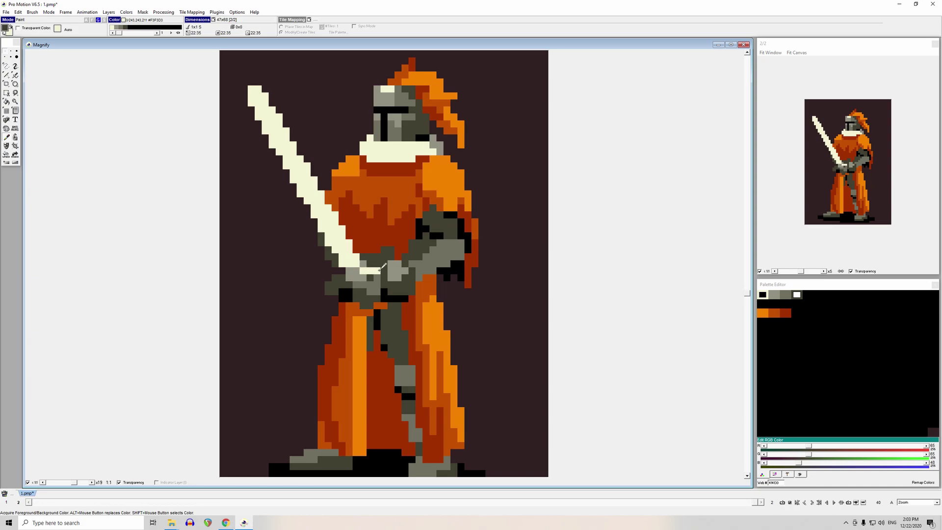
left_click_drag(363, 270, 318, 269)
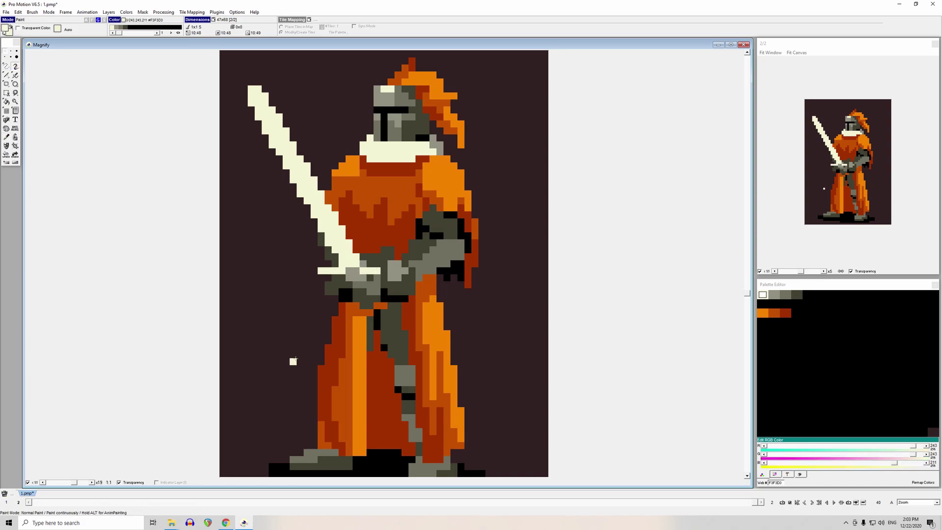
left_click(315, 282)
left_click(321, 271)
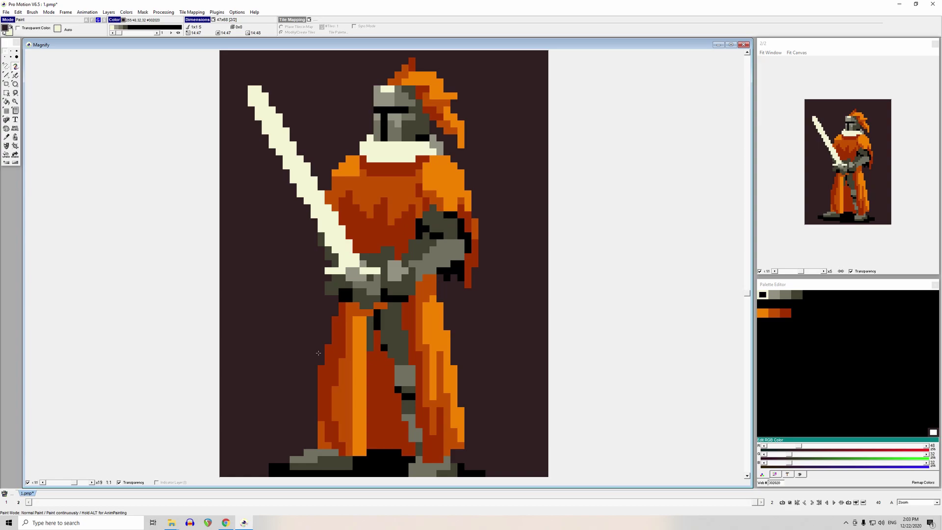
- Repaint the tunic above the crossguard dark red #A23000 and erase the rear gauntlet's protruding outer edge with background color #302020
right_click(369, 252)
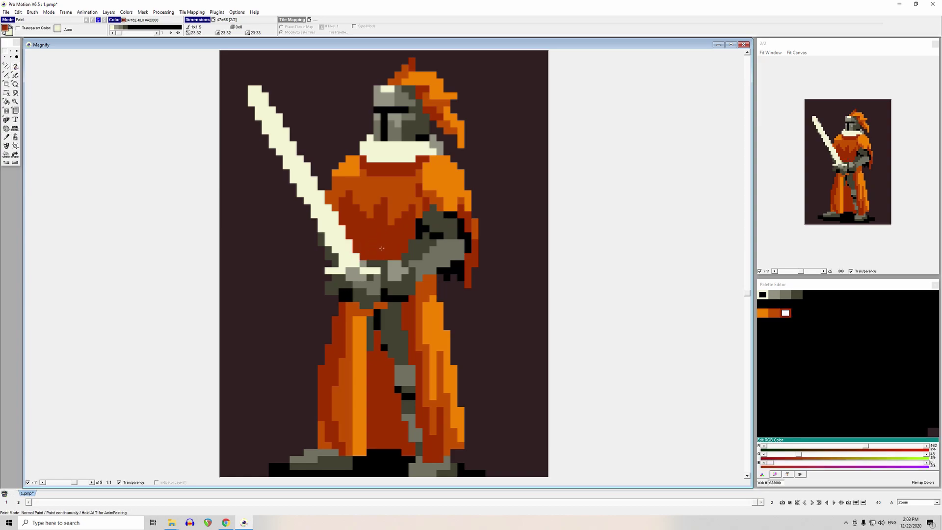
right_click(329, 299)
right_click(329, 276)
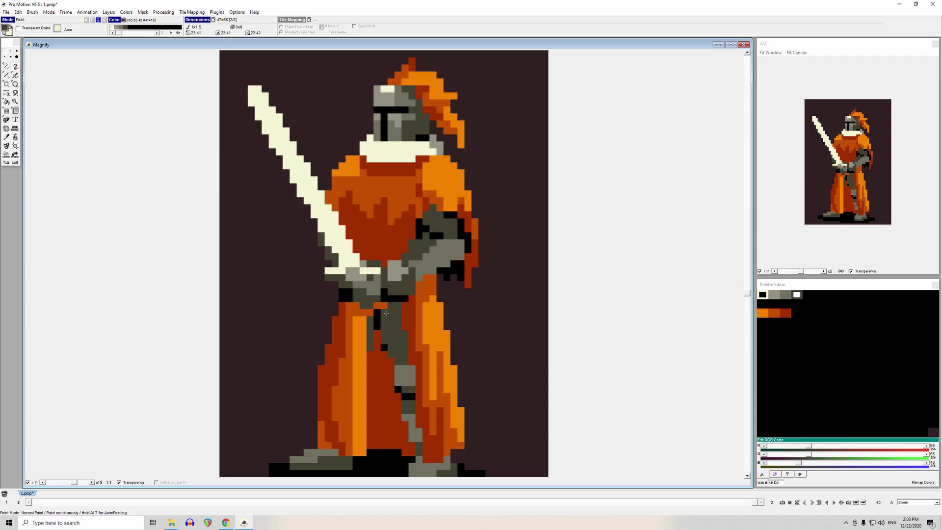
- Shade the rear hand with mid and dark grey and paint a black shadow along the crossguard's underside
right_click(358, 292)
right_click(371, 320)
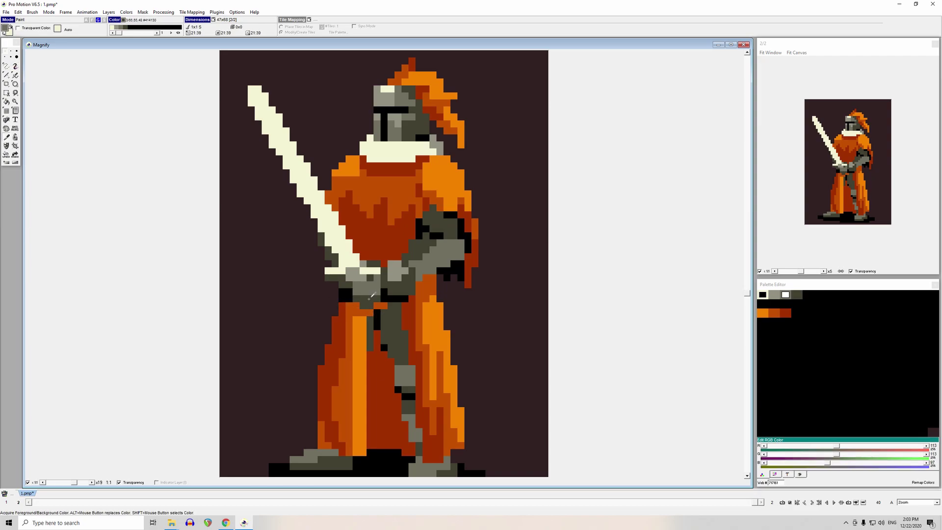
right_click(371, 287)
right_click(384, 298)
left_click_drag(377, 277, 362, 286)
right_click(353, 287)
left_click(338, 278)
right_click(361, 284)
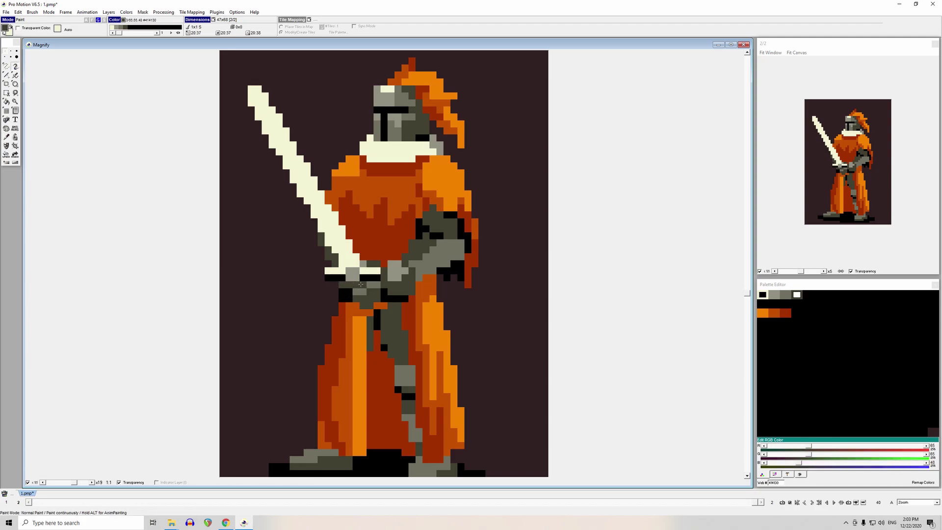
- Trim the outer end of the crossguard's shadow with the background color and paint a black gap between crossguard and front hand
right_click(328, 286)
left_click(328, 277)
right_click(375, 278)
left_click_drag(385, 271, 385, 277)
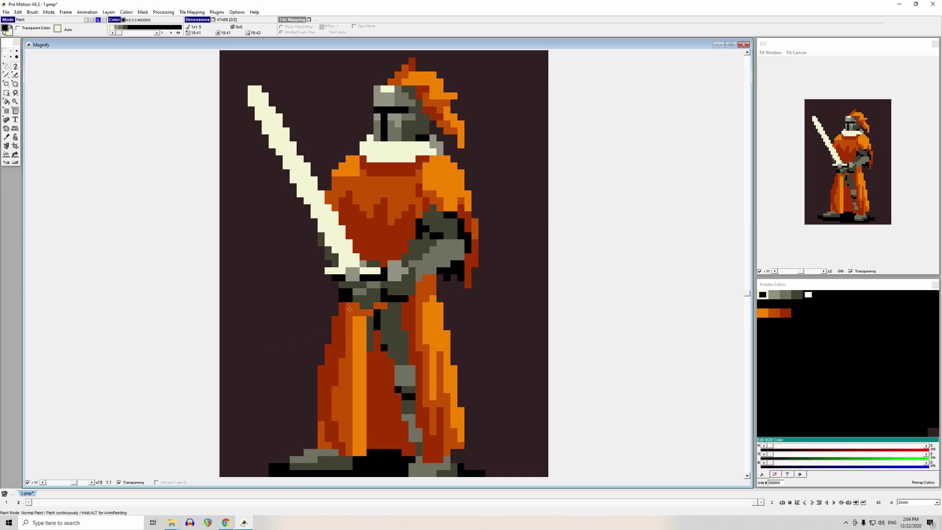
- Broaden the rear forearm behind the sword blade with dark grey #414130
right_click(358, 284)
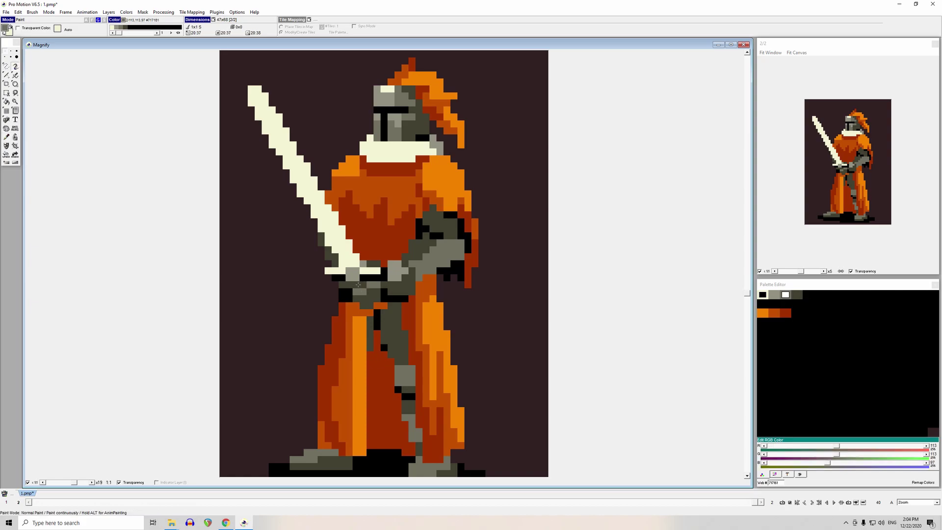
key("comma")
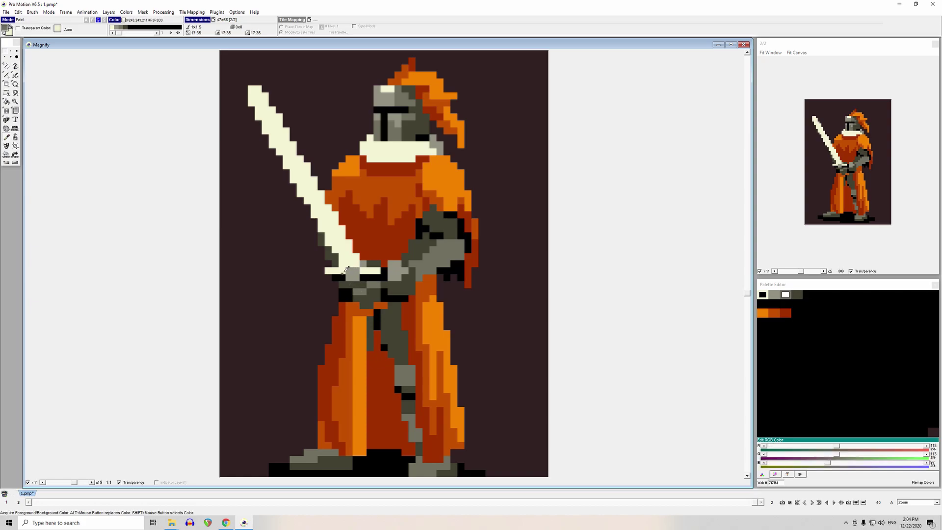
left_click(337, 258)
left_click_drag(322, 242, 322, 280)
- Touch up the rear hand's fingers and tone down the front hand's light highlight with mid grey #717161
key("comma")
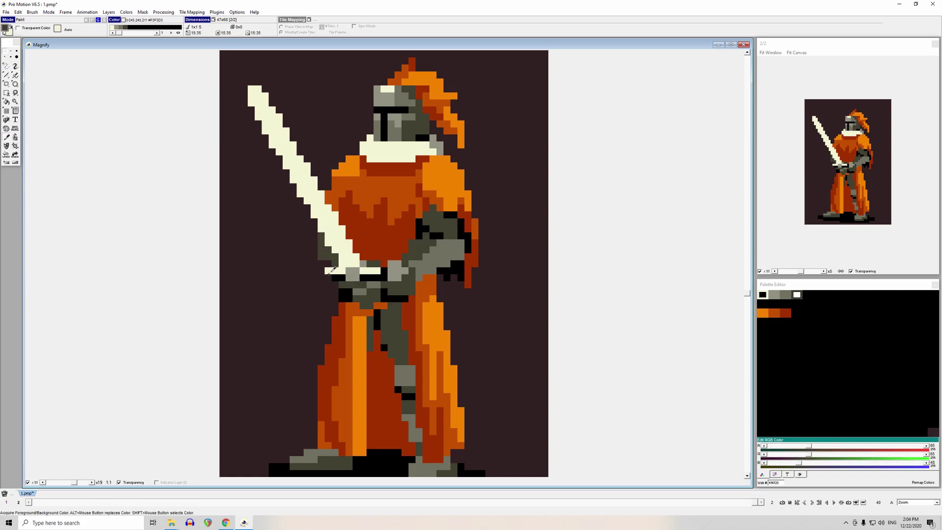
left_click(356, 284)
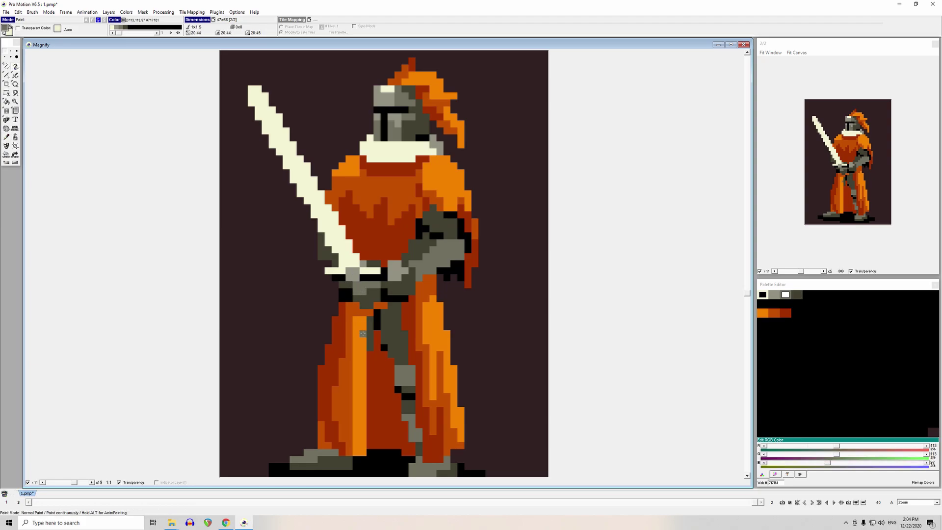
key("comma")
left_click(372, 285)
key("f")
left_click(394, 276)
- Replace the orange belt pixels below the hands with black and widen the black gap beside the leg
key("comma")
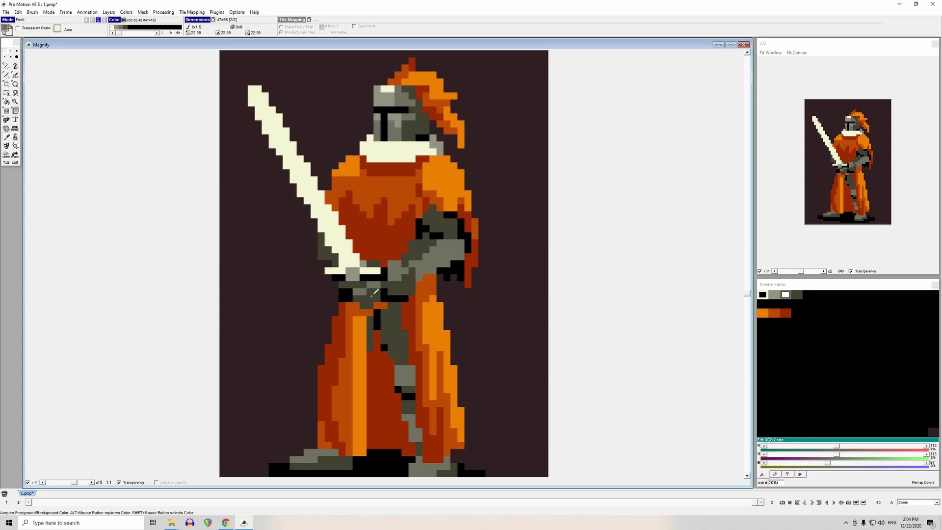
left_click(393, 287)
left_click(375, 308)
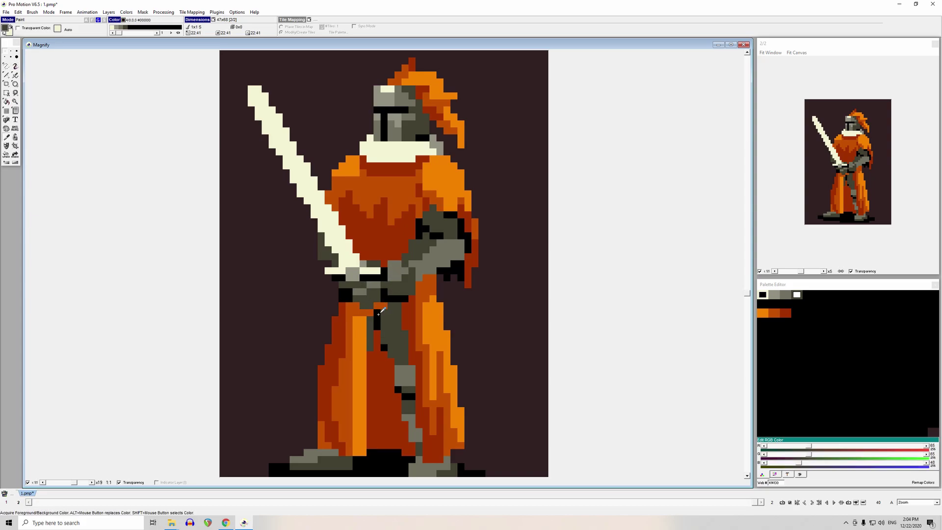
left_click(382, 314)
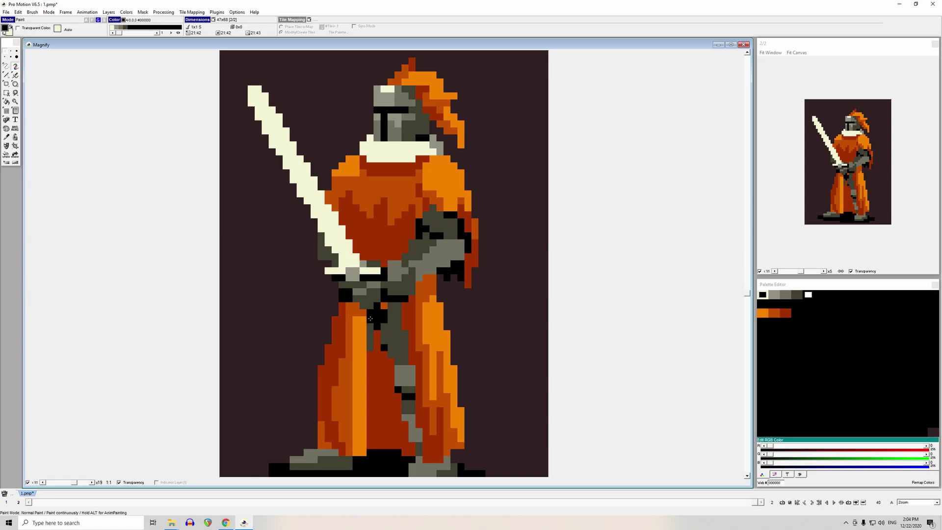
- Extend the black gap below the hands down beside the leg and trim its lower end with dark red #A23000
key("comma")
left_click(376, 336)
key("comma")
left_click(377, 326)
mouse_move(371, 327)
left_mouse_down()
mouse_move(377, 387)
mouse_move(371, 326)
mouse_move(366, 434)
left_mouse_up()
left_click(372, 345)
left_click_drag(376, 355, 377, 373)
key("comma")
left_click(382, 369)
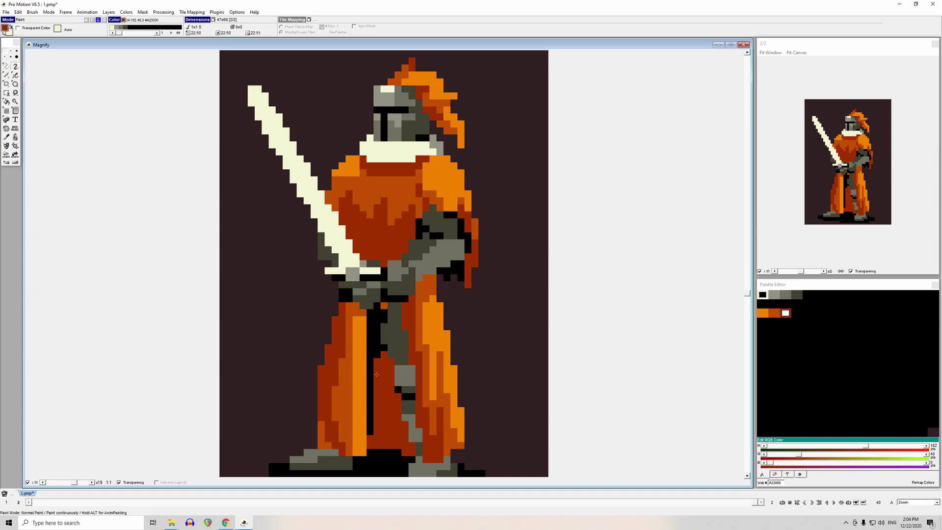
left_click_drag(371, 435, 370, 374)
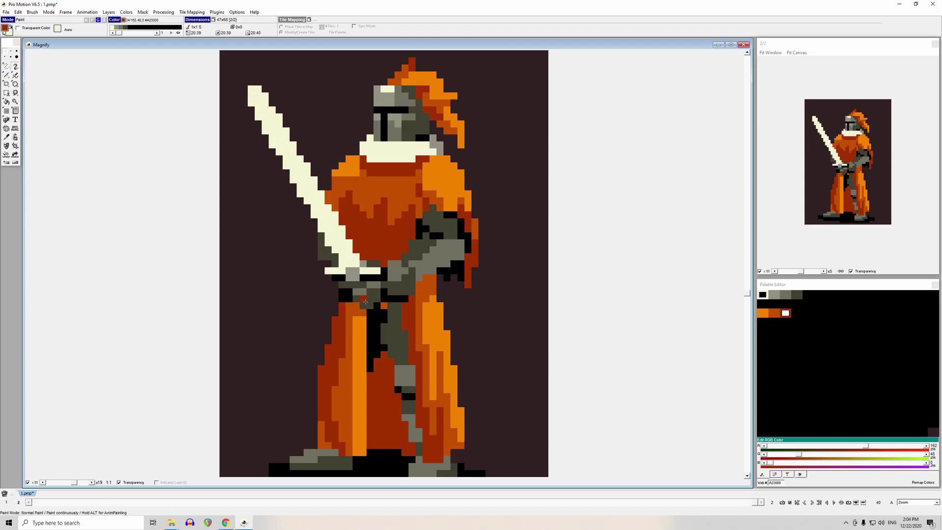
- Try a cream #F3F3D3 highlight pixel on the hand below the crossguard and undo it
scroll(300, 214, "down", 2)
scroll(316, 210, "up", 3)
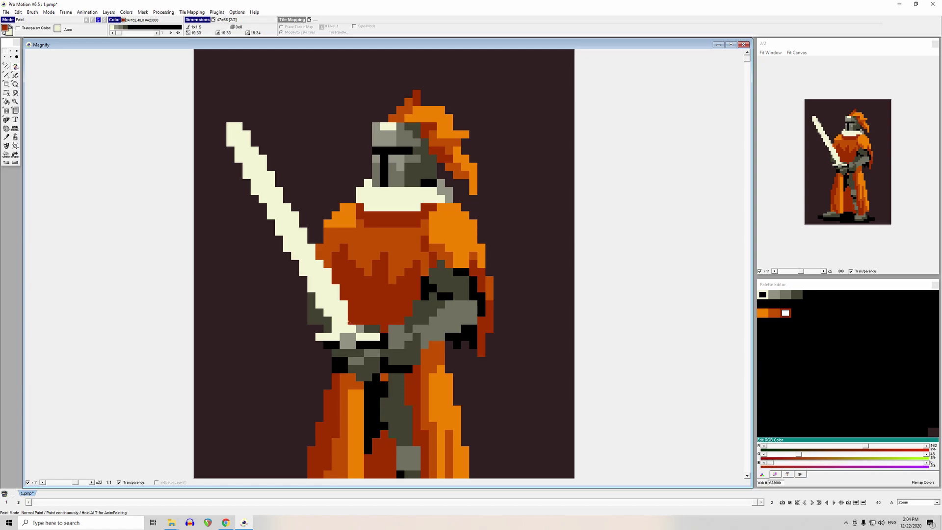
left_click(344, 328)
left_click(369, 361)
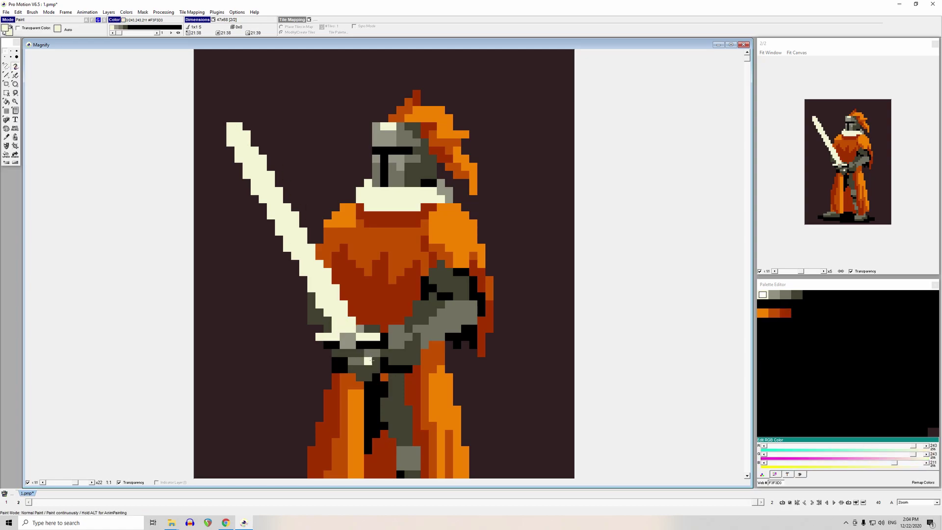
key("ctrl+z")
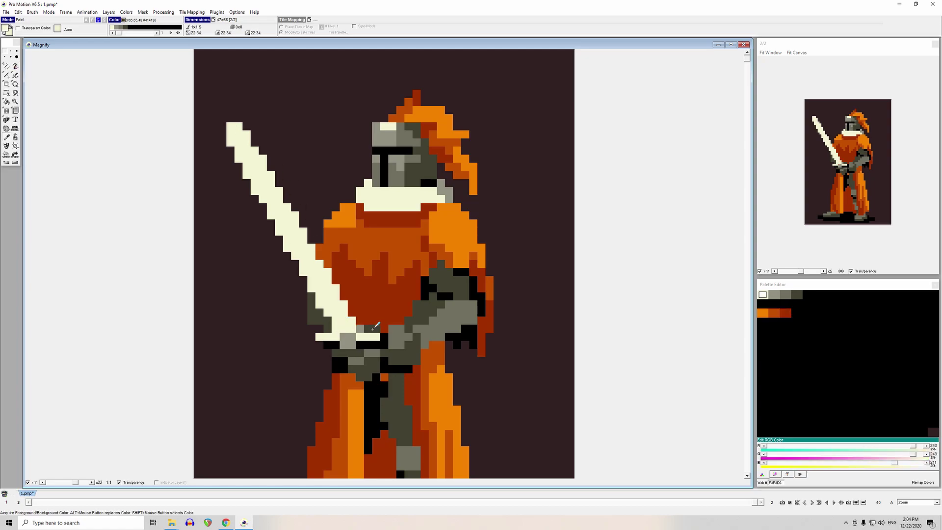
- Darken the grey pixel above the crossguard with #414130 and widen the blade's upper edge and tip with cream #F3F3D3
left_click(373, 327, "shift")
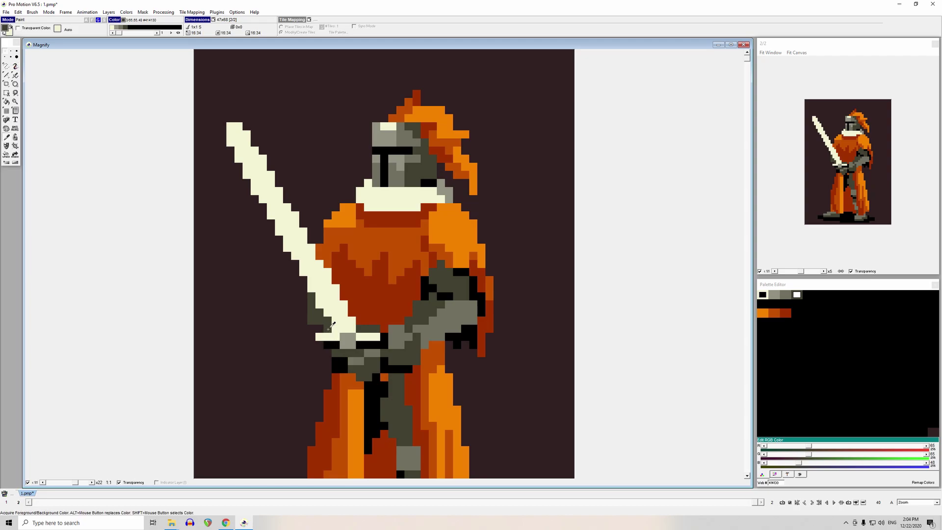
left_click(425, 342)
left_click(333, 283, "shift")
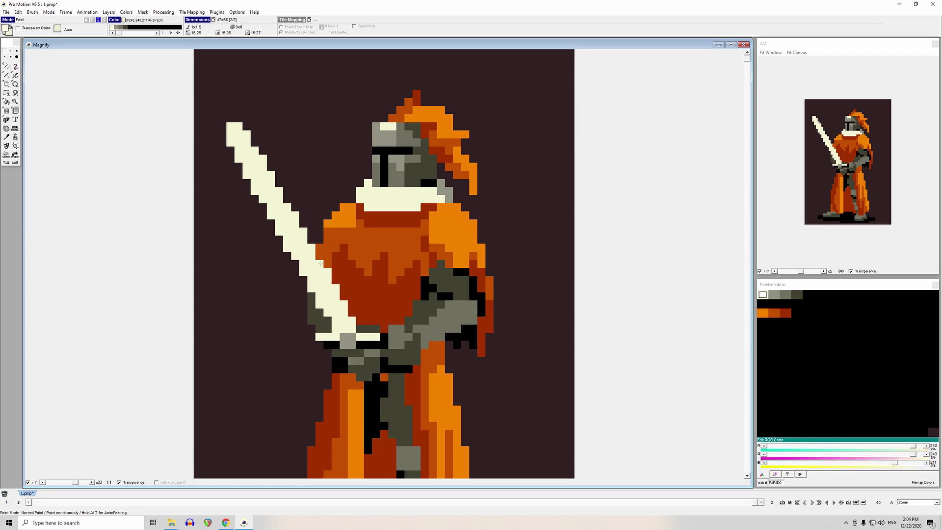
mouse_move(294, 207)
left_mouse_down()
mouse_move(247, 124)
mouse_move(255, 127)
left_mouse_up()
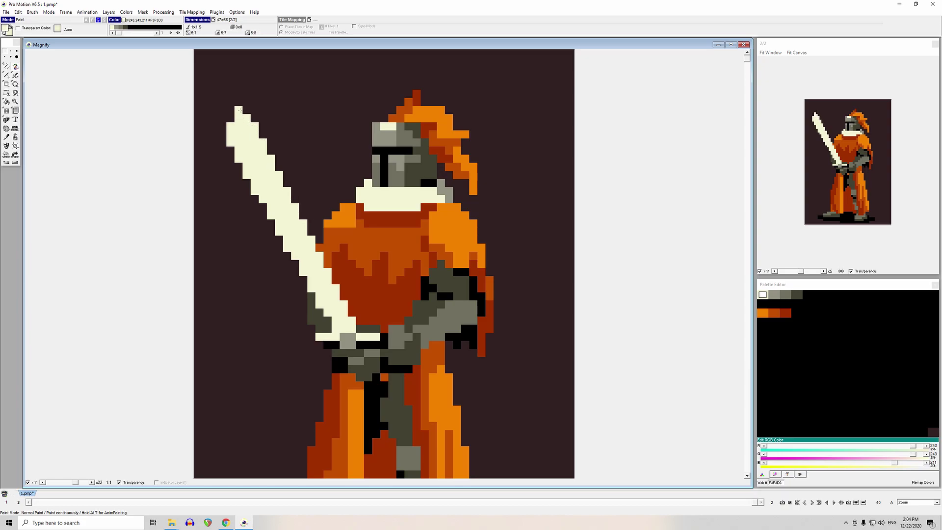
- Thin the blade along its lower edge using background color #302020, restoring dark grey where it crosses the rear forearm
key("comma")
left_click(229, 204)
key("comma")
left_click(315, 311)
key("comma")
left_click(311, 299)
left_click(311, 288)
key("comma")
left_click(299, 282)
left_click(303, 272)
left_click(295, 256)
left_click_drag(285, 240, 224, 113)
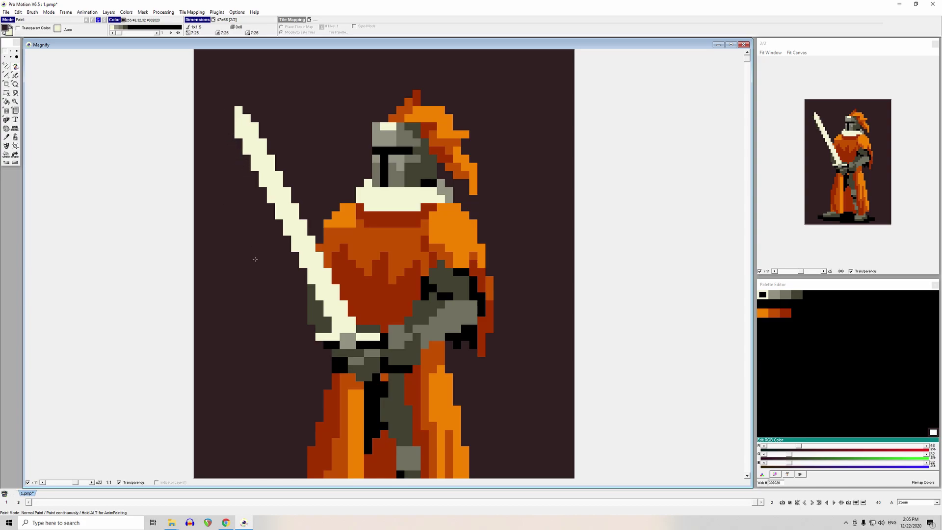
- Shade the blade's lower edge and the upper edge near the hilt with light grey #929282 sampled from frame 1
key("Left")
key("Right")
key("Left")
right_click(312, 271)
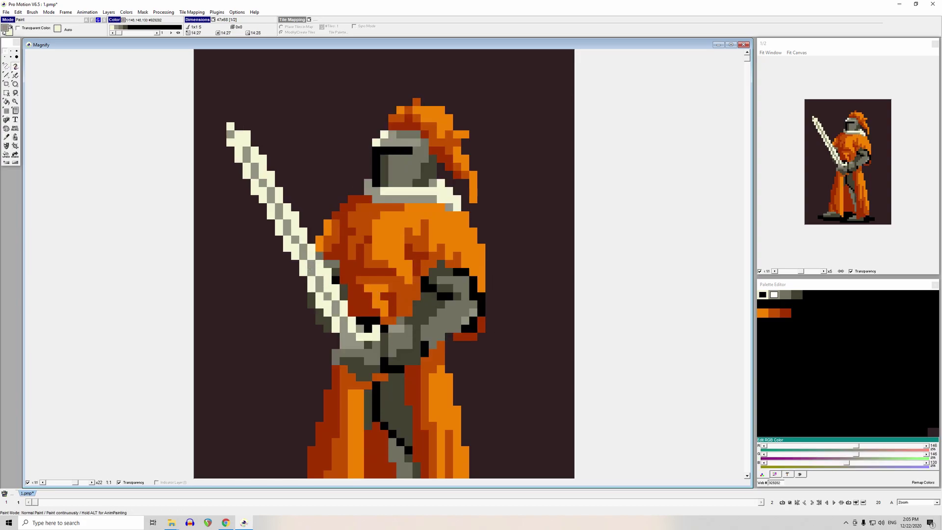
key("Right")
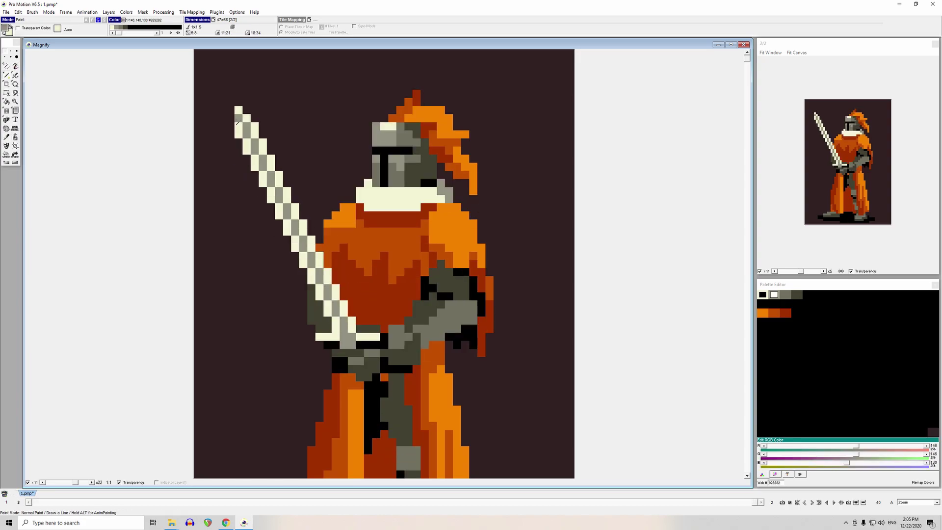
left_click_drag(239, 133, 315, 279)
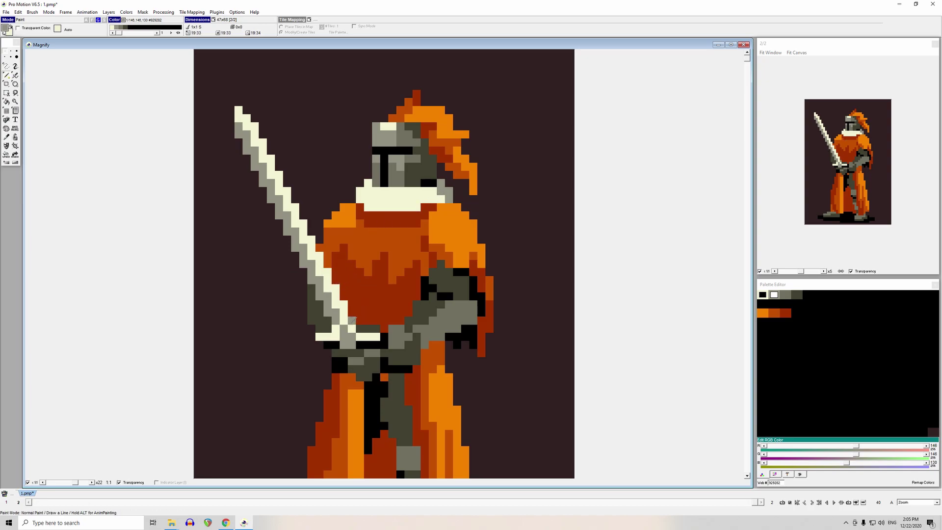
left_click(344, 304)
left_click(335, 288)
left_click(325, 270)
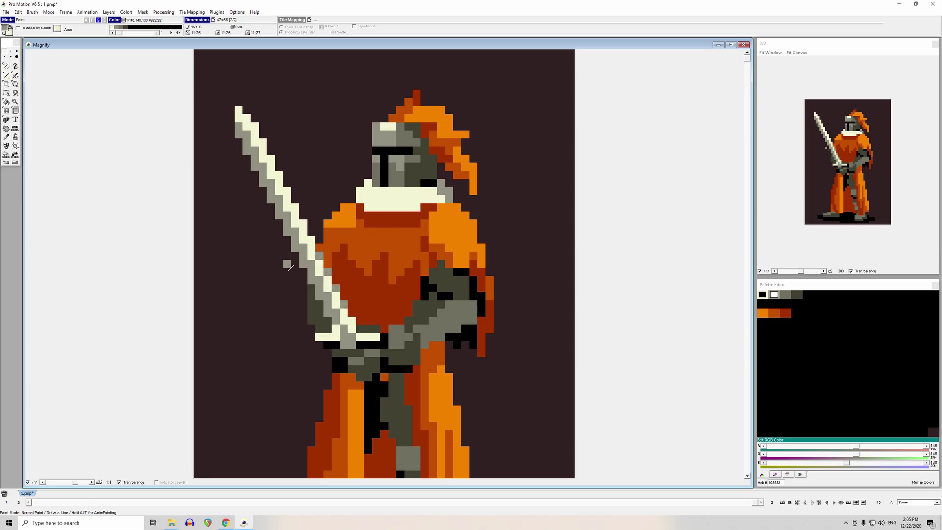
- Try extending the light grey up the blade's upper edge and preview a brighter background color #543737
left_click_drag(278, 170, 298, 206)
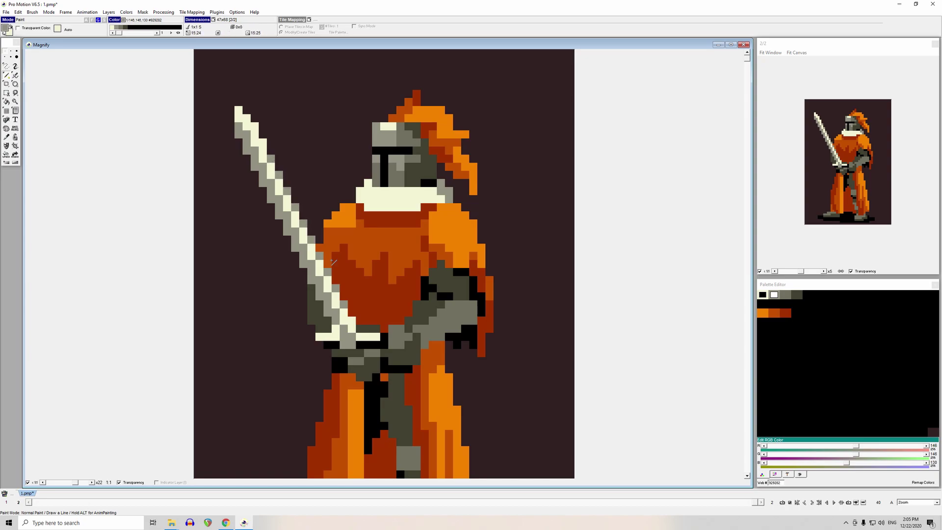
left_click(304, 128)
double_click(933, 432)
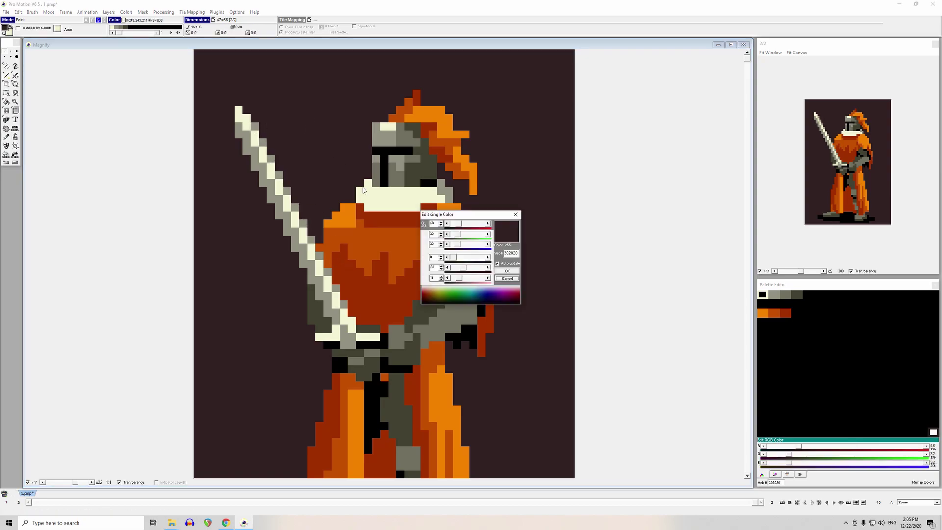
mouse_move(459, 277)
left_mouse_down()
mouse_move(496, 282)
mouse_move(466, 279)
left_mouse_up()
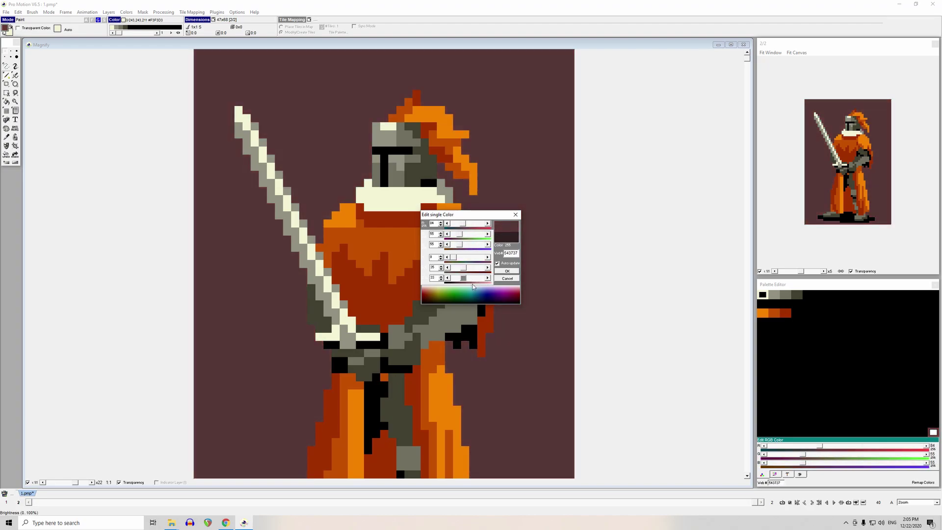
left_click(507, 278)
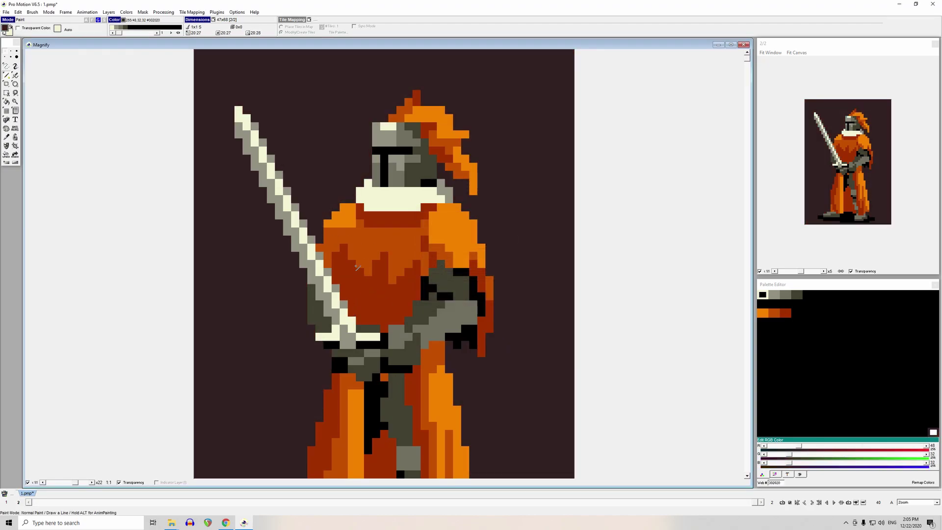
- Undo the light grey pixels along the upper part of the blade's upper edge
key("ctrl+z")
key("ctrl+z")
key("ctrl+z")
key("ctrl+z")
key("ctrl+z")
key("ctrl+z")
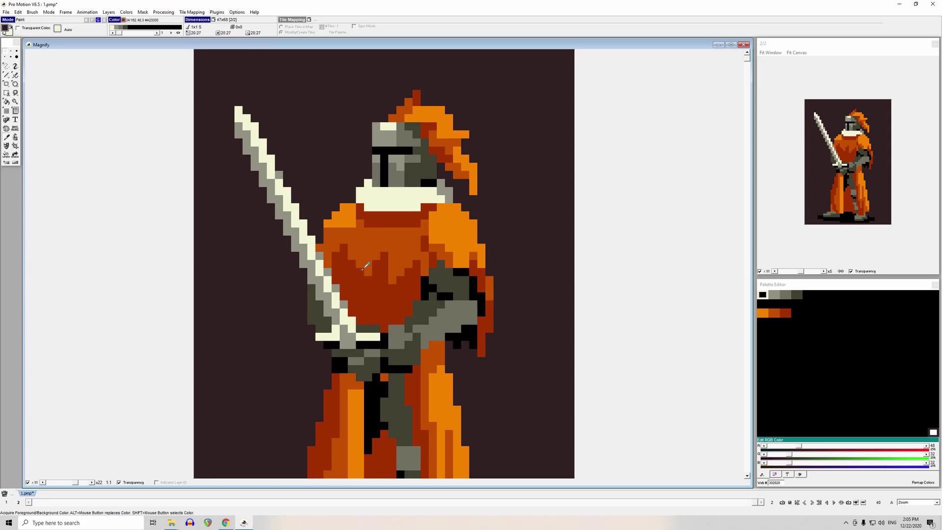
- Retouch the base of the blade above the crossguard with cream #F3F3D3
key("v")
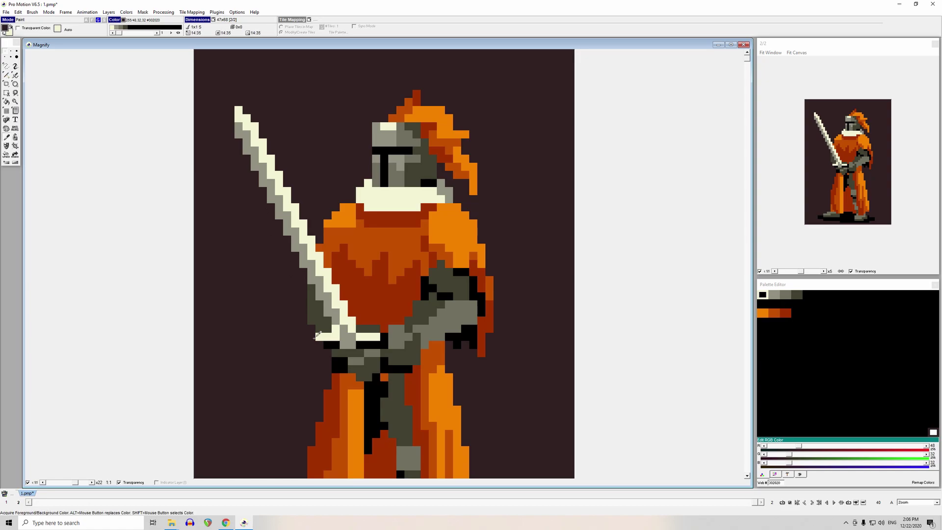
left_click(340, 314)
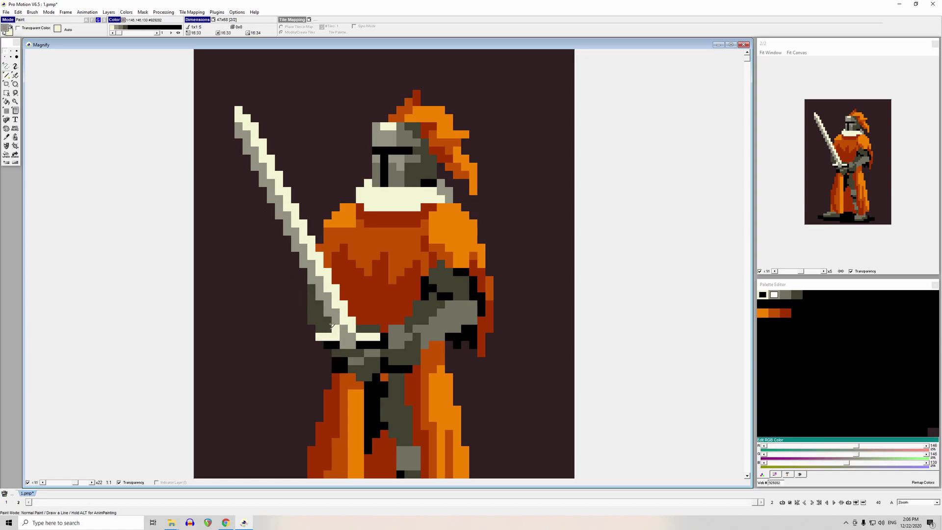
left_click(347, 331)
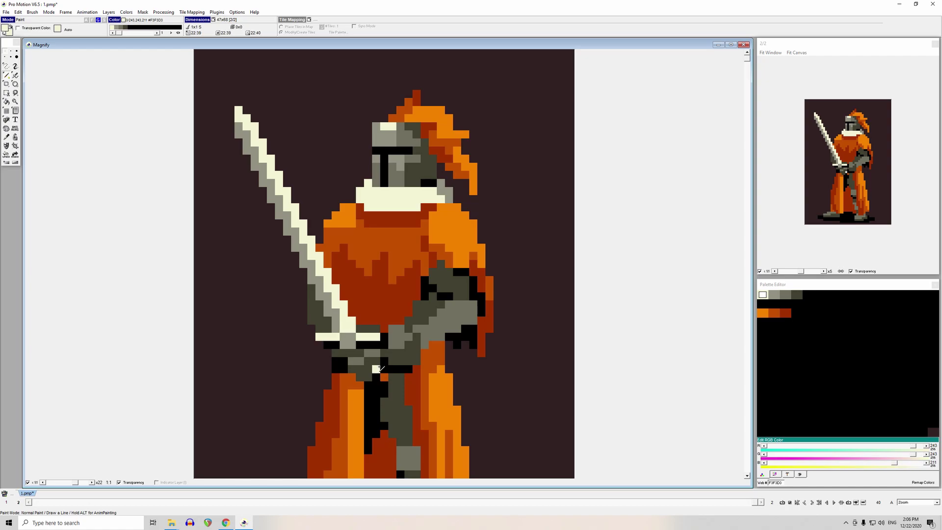
- Try a light grey #929282 highlight on the fingers above the crossguard and undo it
left_click(400, 167)
left_click_drag(384, 329, 359, 329)
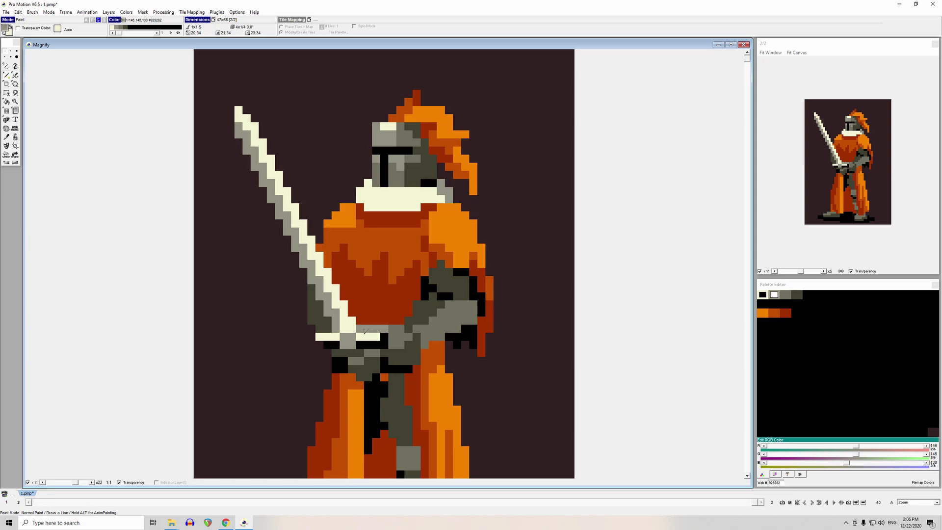
key("ctrl+z")
left_click_drag(376, 329, 361, 328)
key("ctrl+z")
- Paint a black shadow beneath the front forearm and shade the top of the skirt below it with dark red #A23000
left_click(329, 345)
key("ctrl+z")
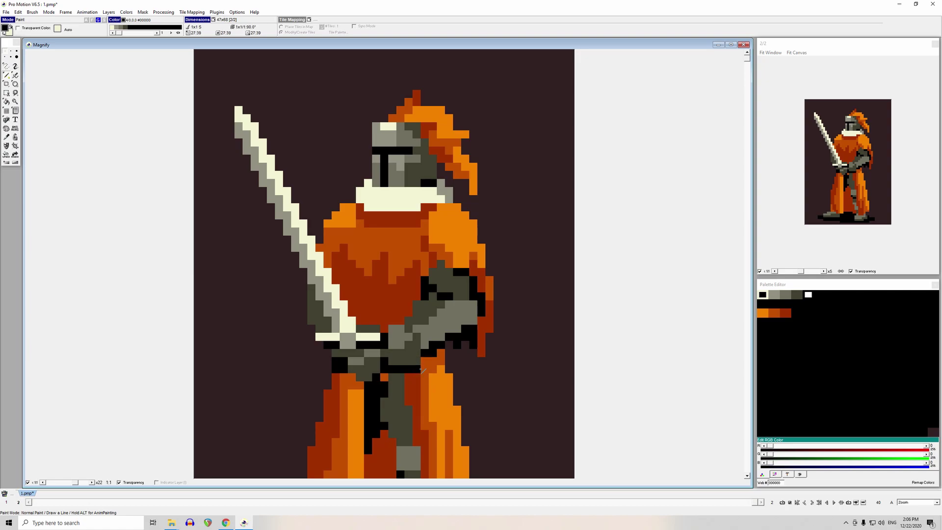
key("comma")
left_click(408, 388)
mouse_move(425, 377)
left_mouse_down()
mouse_move(425, 386)
mouse_move(435, 381)
left_mouse_up()
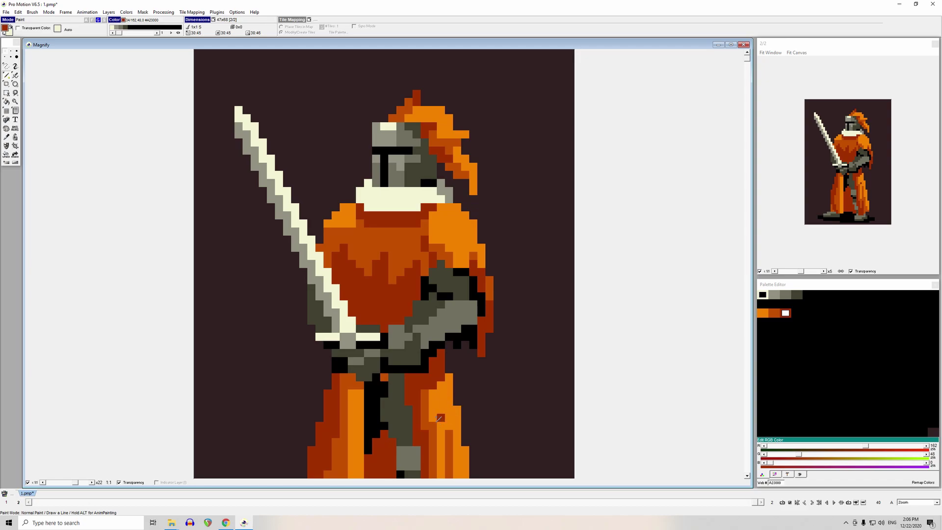
- Fill the remaining orange pixel and the gap beneath the hands with black, comparing against frame 1
key("comma")
key("comma")
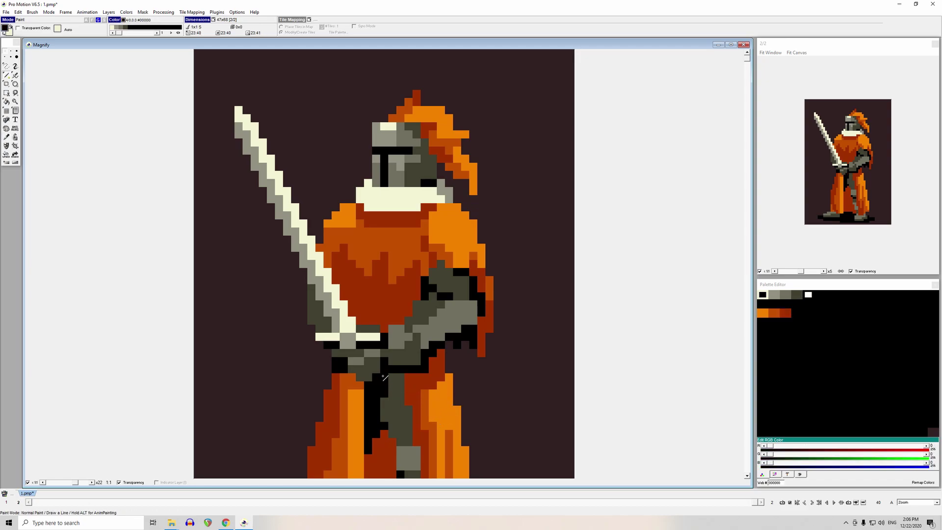
key("Left")
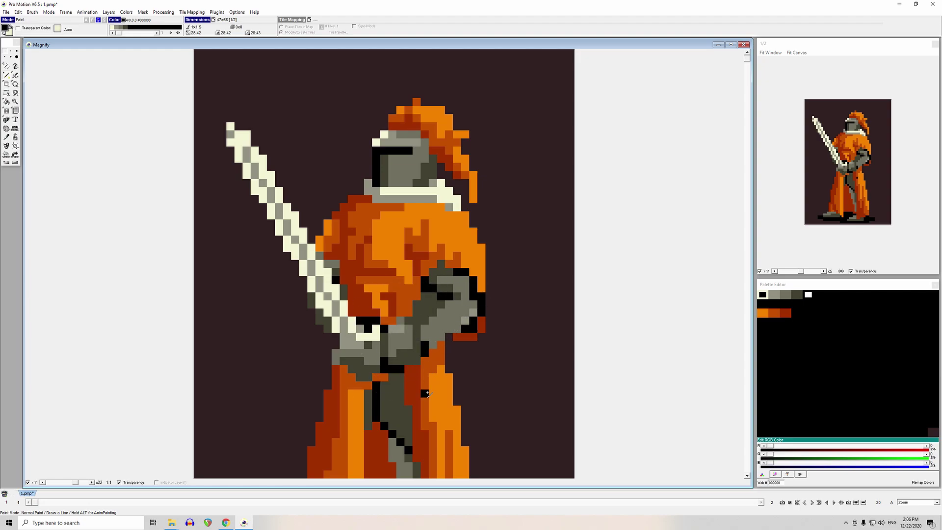
key("period")
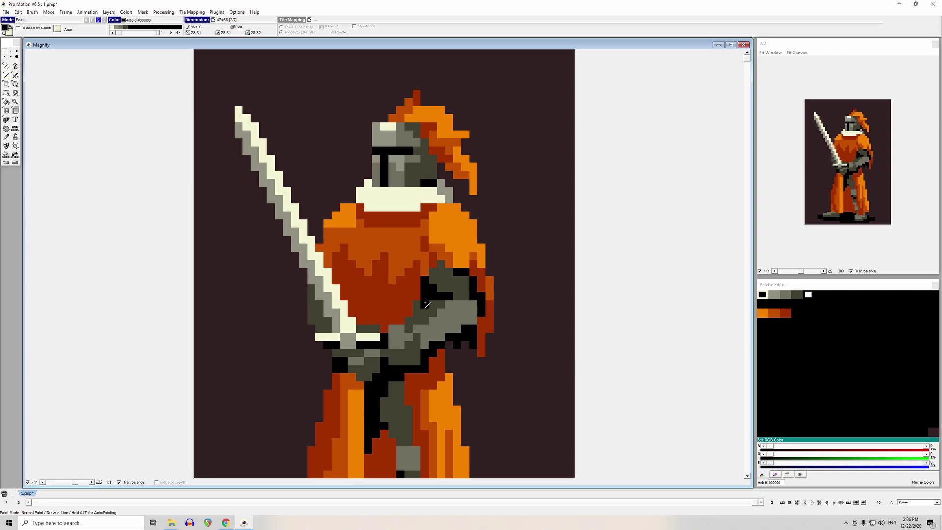
- Fill the front upper arm's inner outline with dark grey #414130 and repaint its black outline along the outer edge
left_click(468, 280)
left_click(466, 280)
left_click(466, 272)
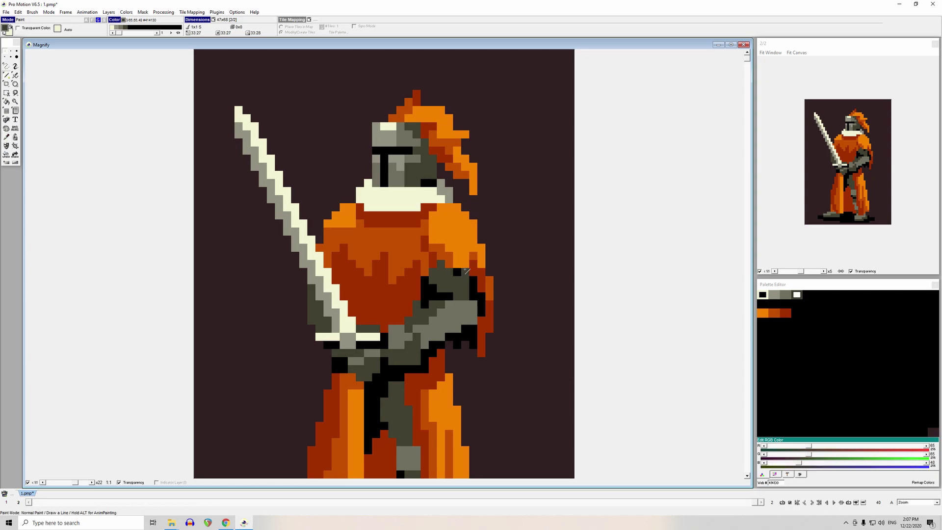
left_click(471, 279)
left_click(465, 272)
left_click_drag(473, 265, 474, 271)
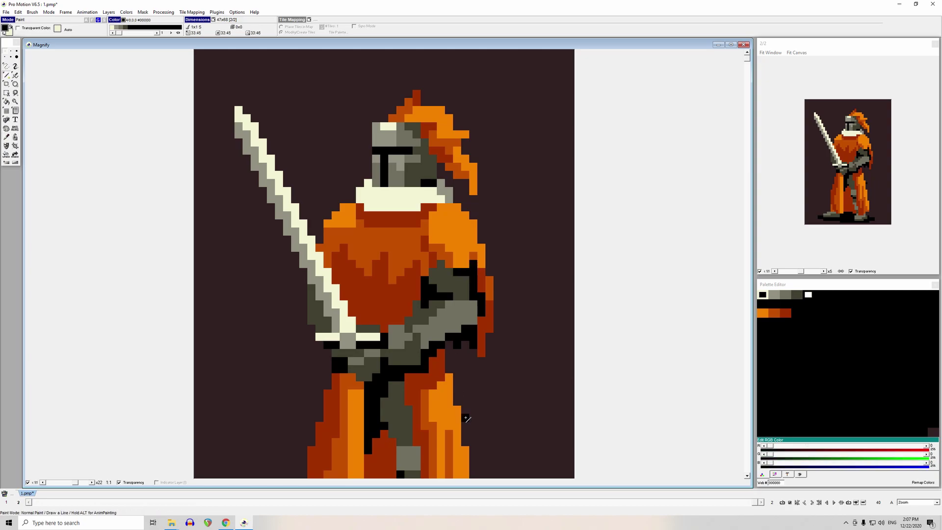
- Trim the front forearm's upper edge with dark red #A23000 and darken its wrist and underside with dark grey #414130
left_click(400, 297)
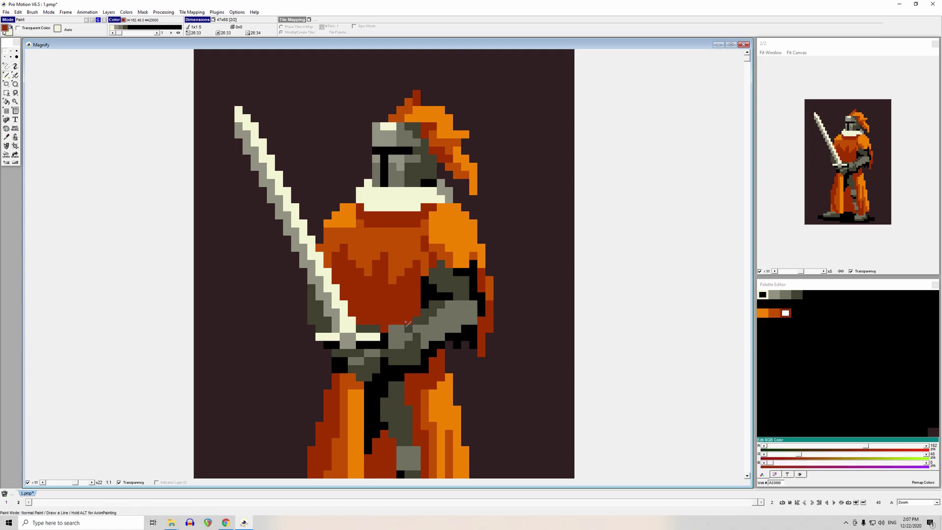
left_click(353, 403)
key("comma")
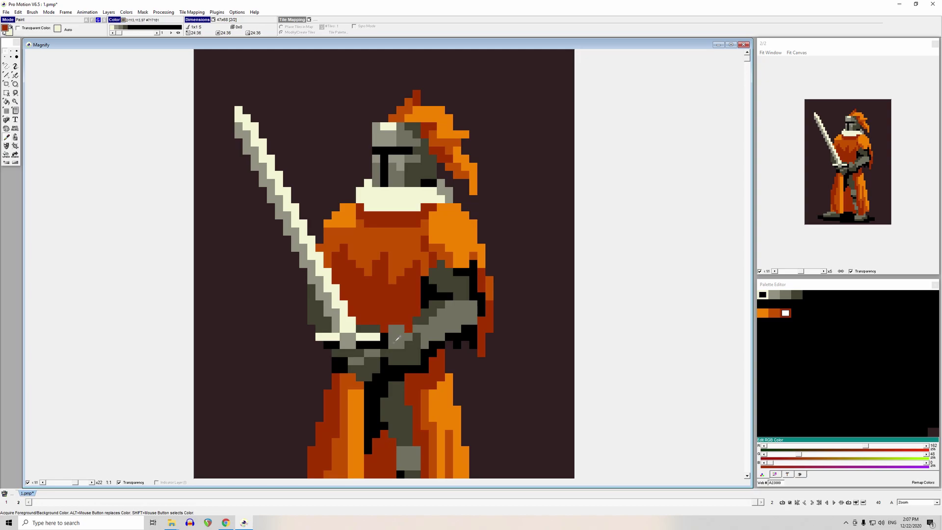
left_click(408, 337, "ctrl")
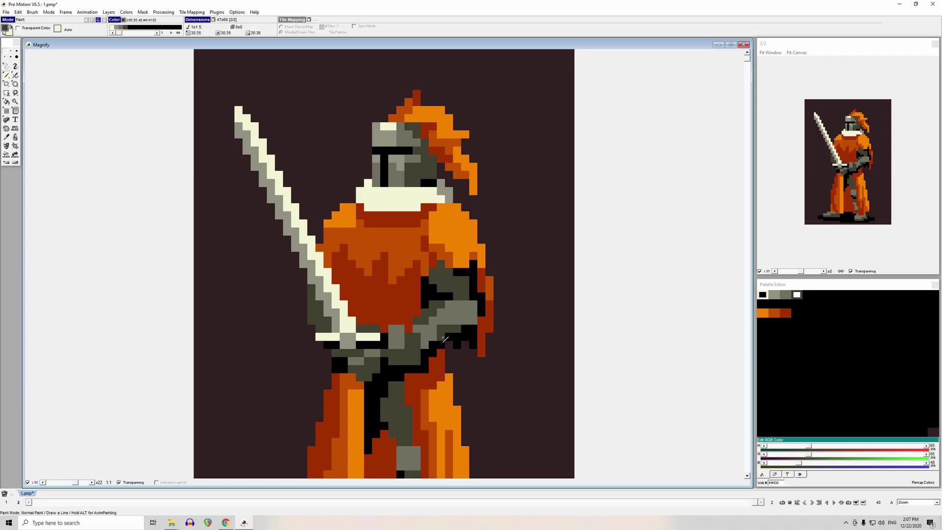
- Add a mid-grey #717161 highlight inside the front upper arm and reshape the elbow with black and the same grey
key("comma")
left_click(464, 307)
left_click_drag(449, 288, 457, 289)
left_click(416, 427)
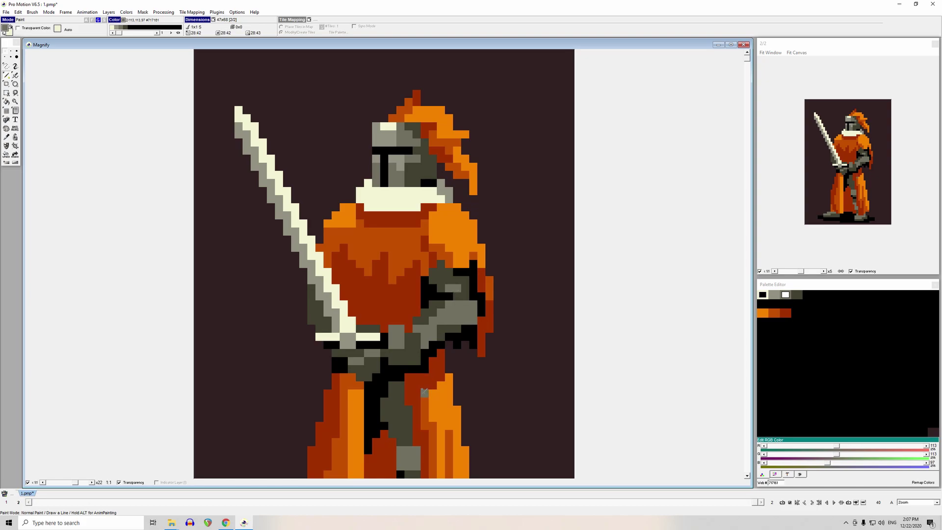
right_click(475, 310)
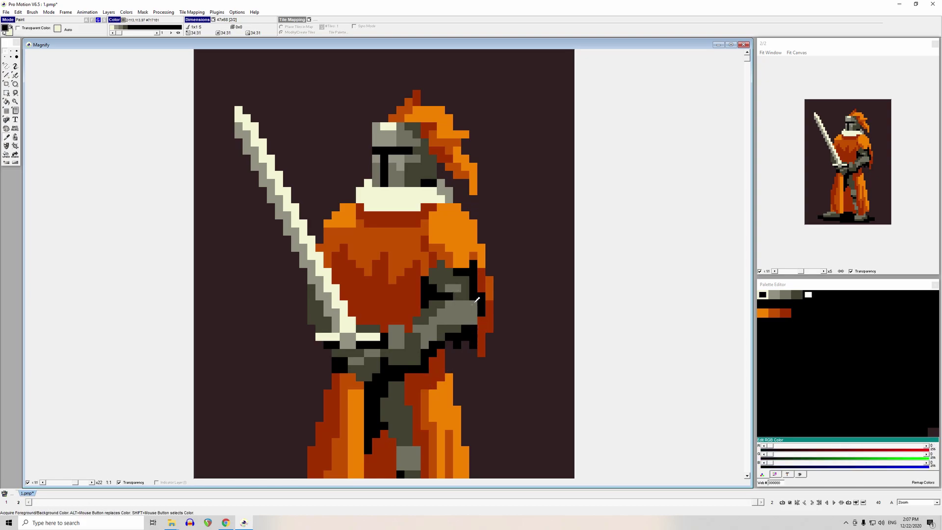
right_click(481, 321)
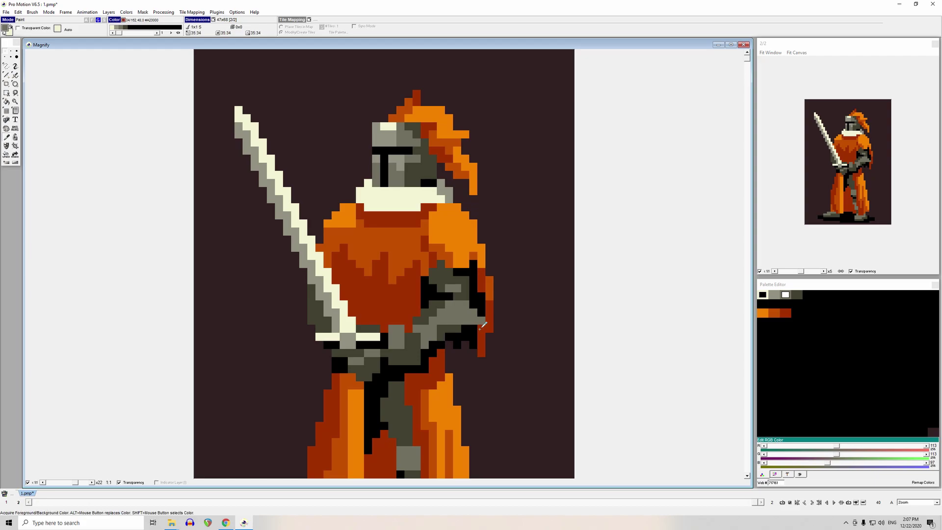
left_click(397, 402)
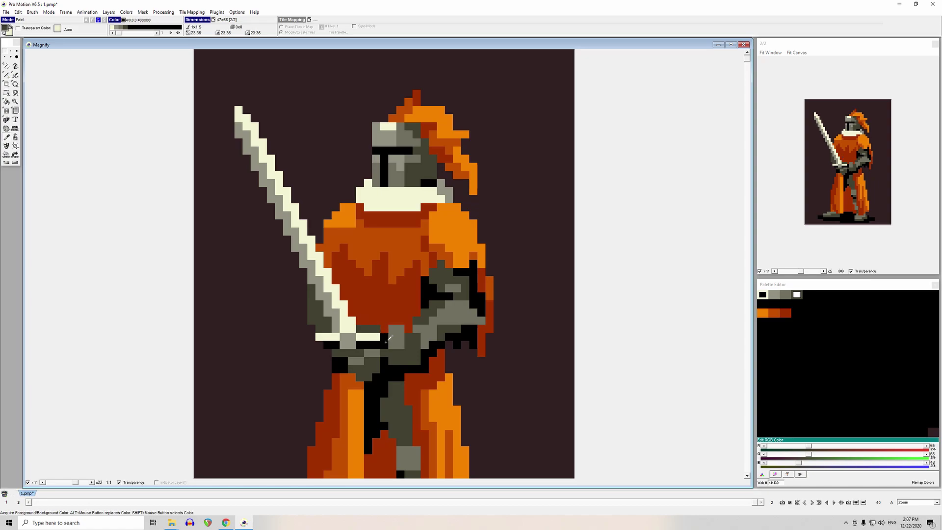
- Paint a black shadow on the tunic along the inner edge of the sword's lower blade
right_click(385, 343)
mouse_move(353, 312)
left_mouse_down()
mouse_move(361, 322)
mouse_move(336, 272)
left_mouse_up()
left_click(360, 313)
left_click(351, 296)
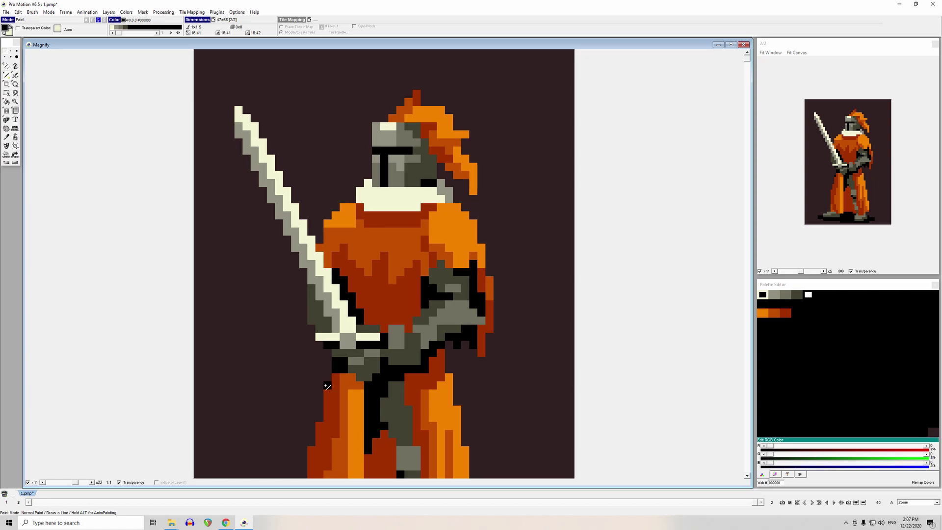
- Fill the orange pixels behind the blade at the top of the rear arm with dark grey #414130
left_click(417, 175)
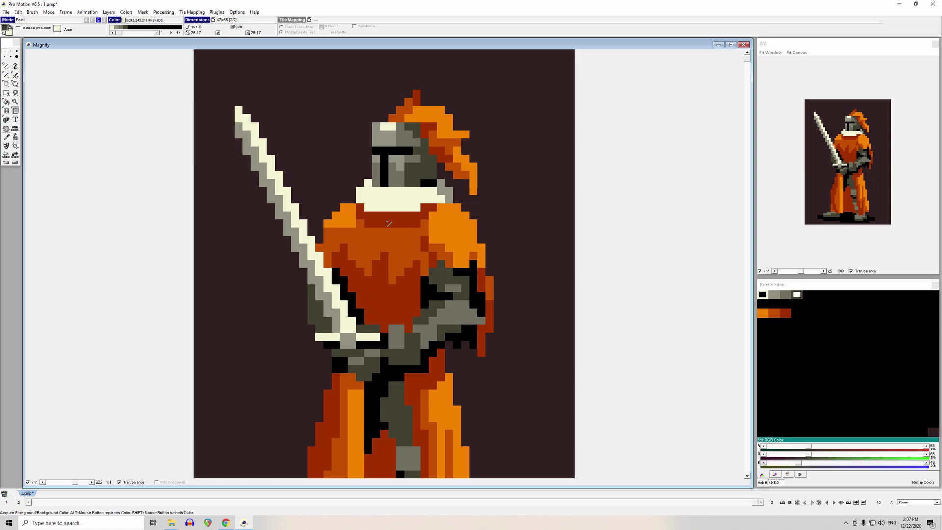
left_click(329, 257)
left_click(295, 403)
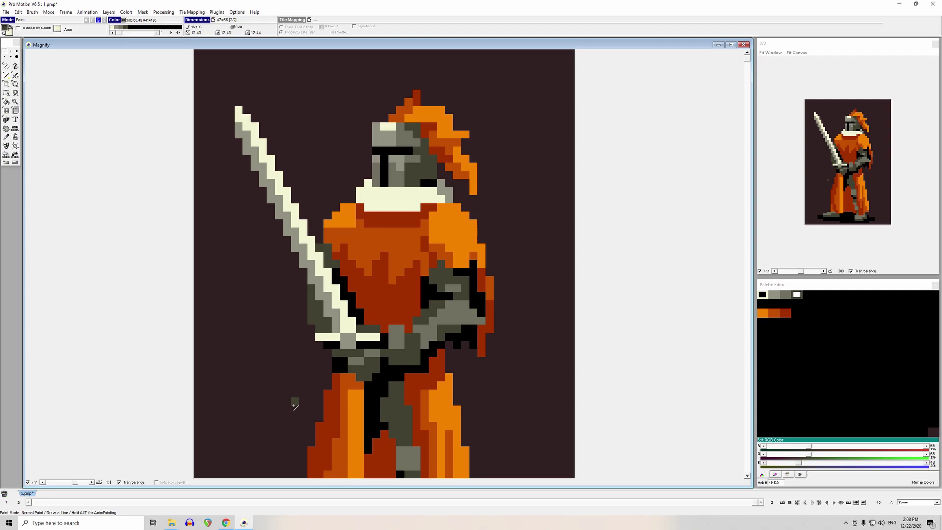
key("ctrl+z")
- Try dark grey #414130 shading on the tunic's neckline directly beneath the collar
left_click_drag(427, 212, 386, 216)
key("comma")
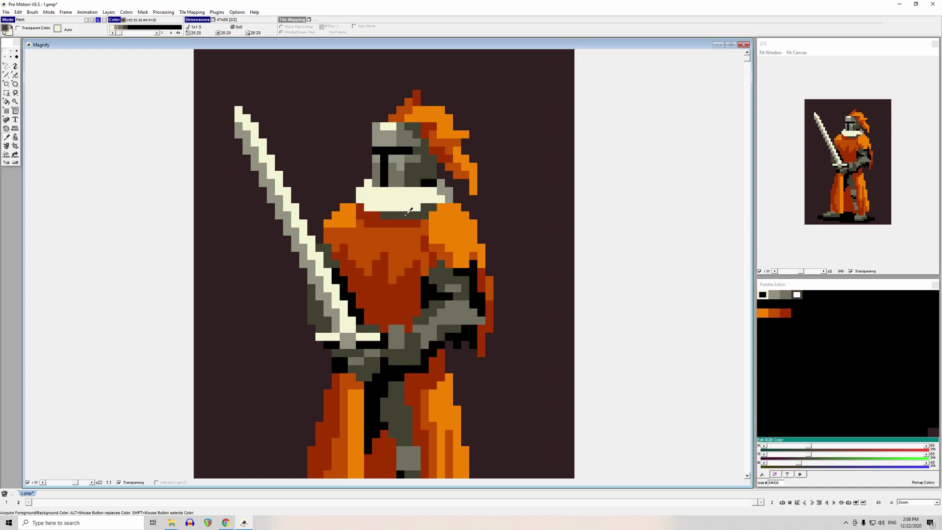
key("comma")
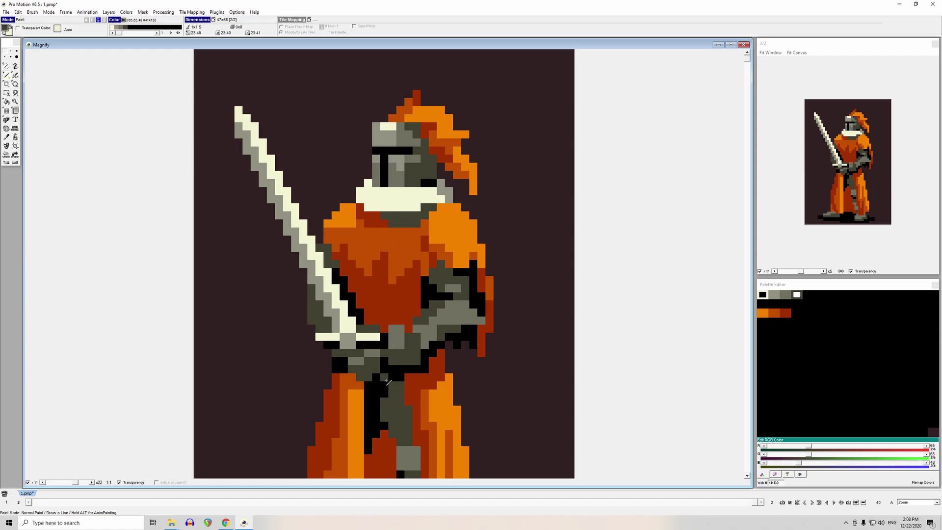
key("comma")
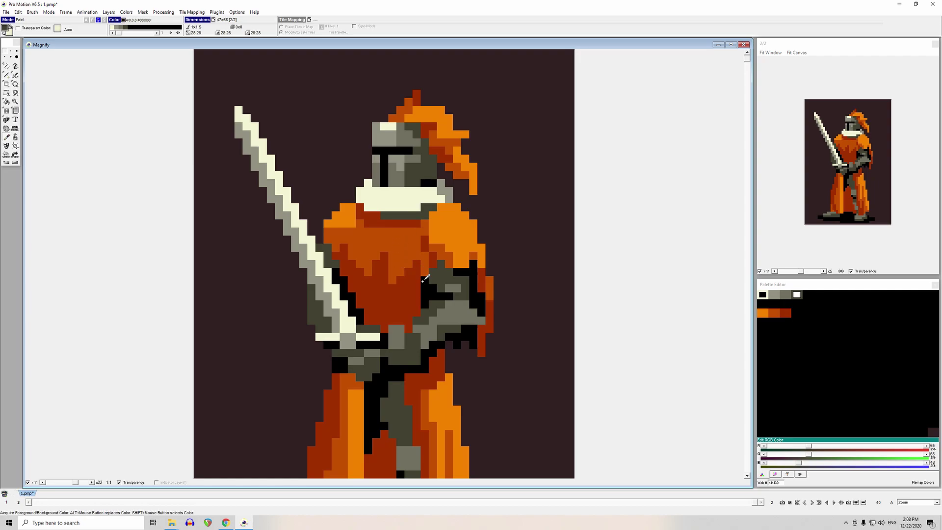
- Repaint the pixels at the collar's lower back corner with orange-brown #C35100 and light grey #929282
key("comma")
left_click(431, 223)
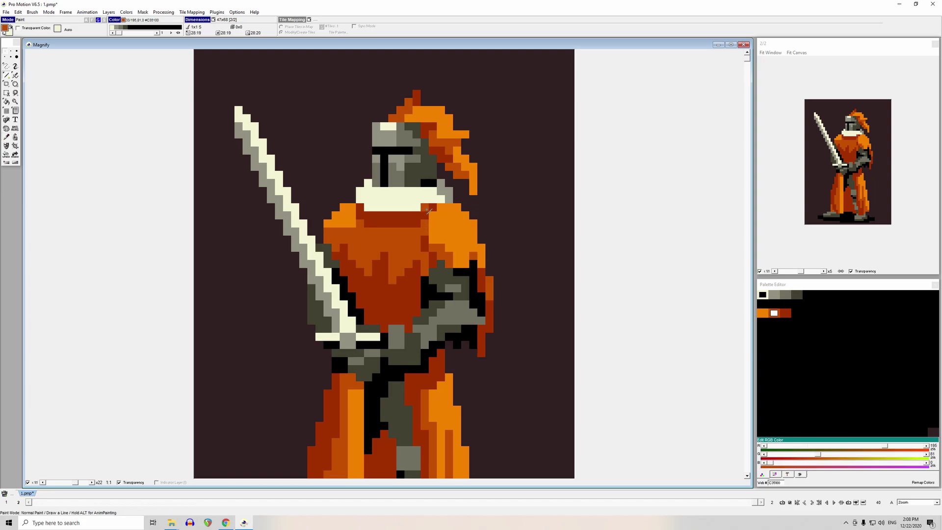
key("comma")
left_click(441, 224)
left_click_drag(425, 208, 433, 207)
key("comma")
left_click(409, 263)
key("comma")
left_click(450, 193)
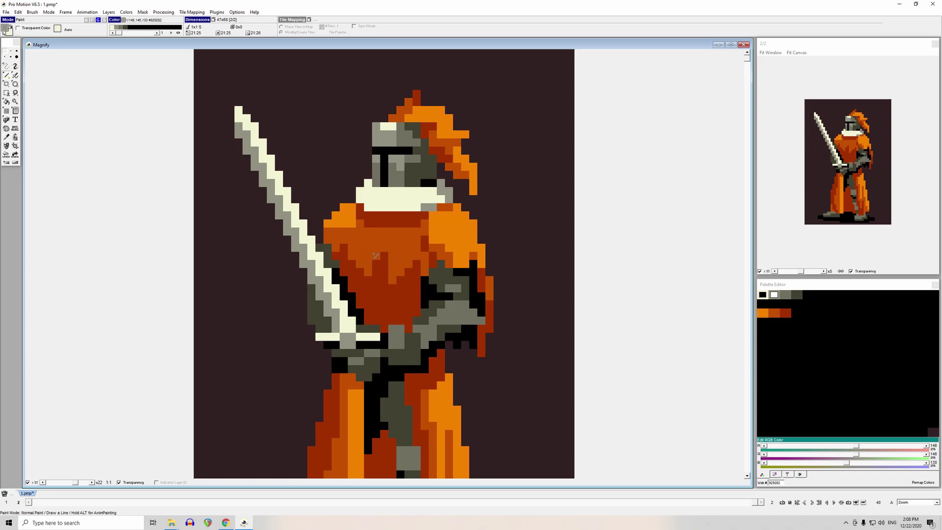
- Touch up the shoulder's top edge behind the collar with orange-brown #C35100 and bright orange #F38200
left_click(362, 219, "shift")
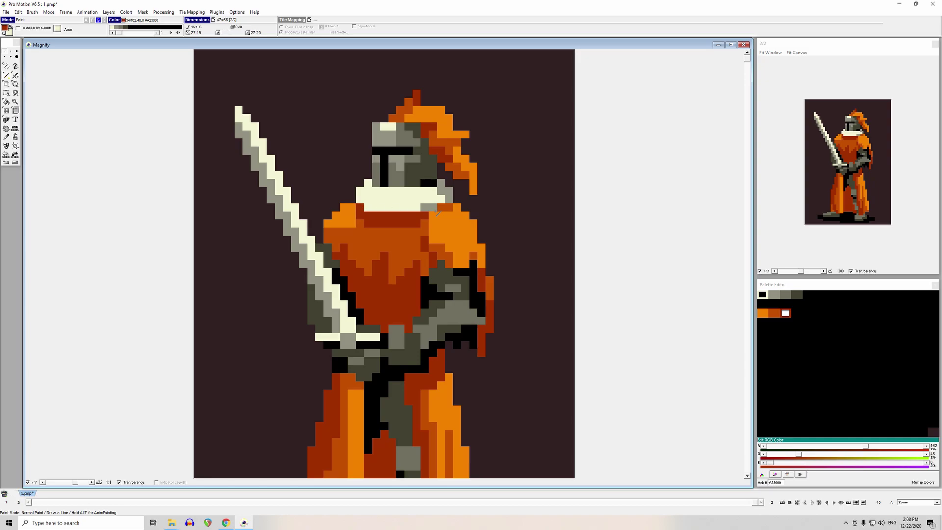
left_click(444, 208, "shift")
left_click(461, 207, "shift")
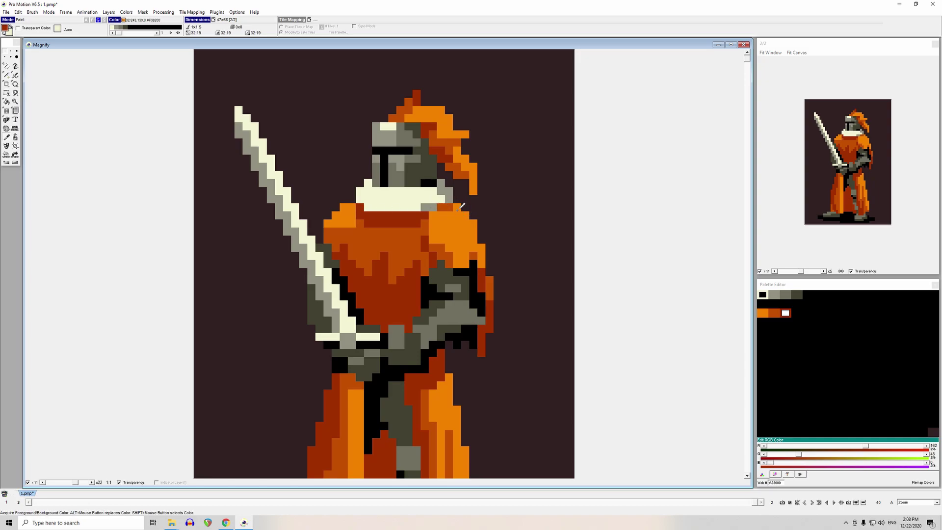
left_click(449, 208)
left_click(460, 205, "shift")
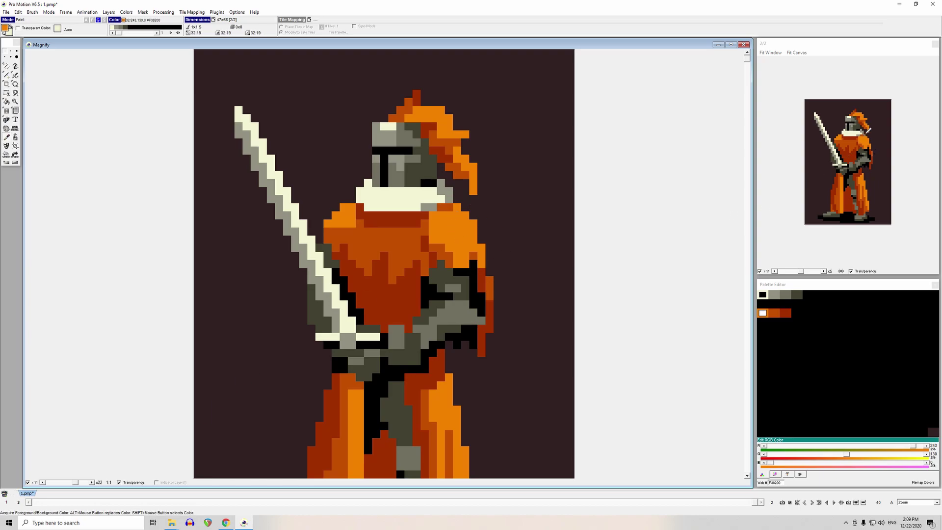
left_click(449, 312)
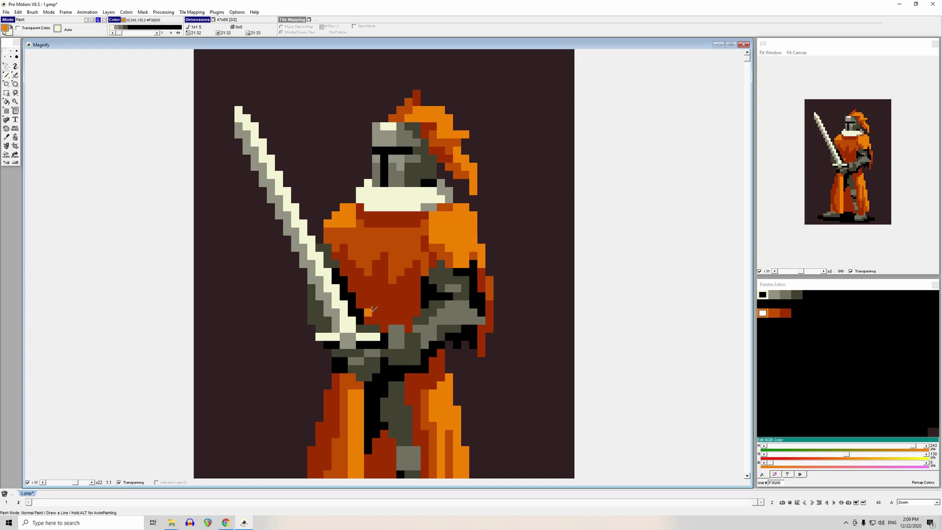
key("ctrl+z")
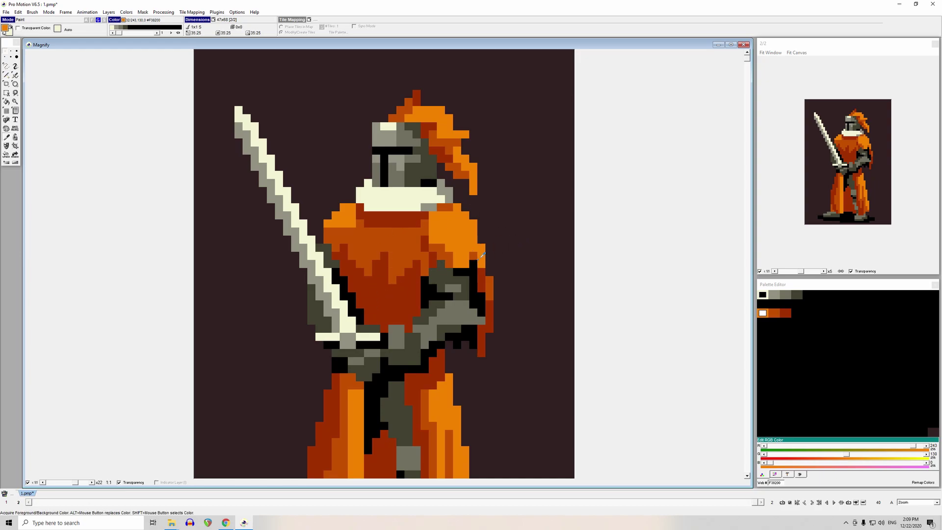
- Shift the collar's lower back corner shading inward with a captured 4x3 brush, then return to the single-pixel brush
key("b")
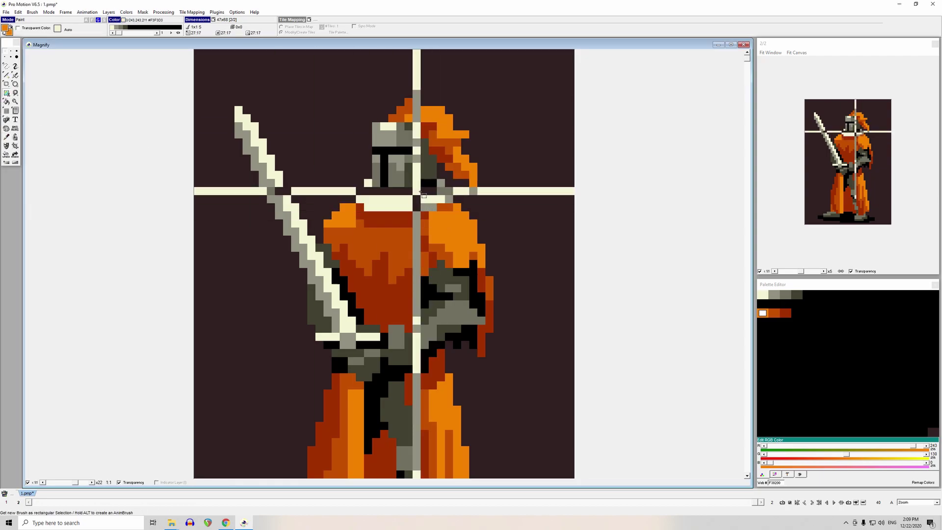
mouse_move(419, 192)
left_mouse_down()
mouse_move(449, 216)
mouse_move(440, 208)
left_mouse_up()
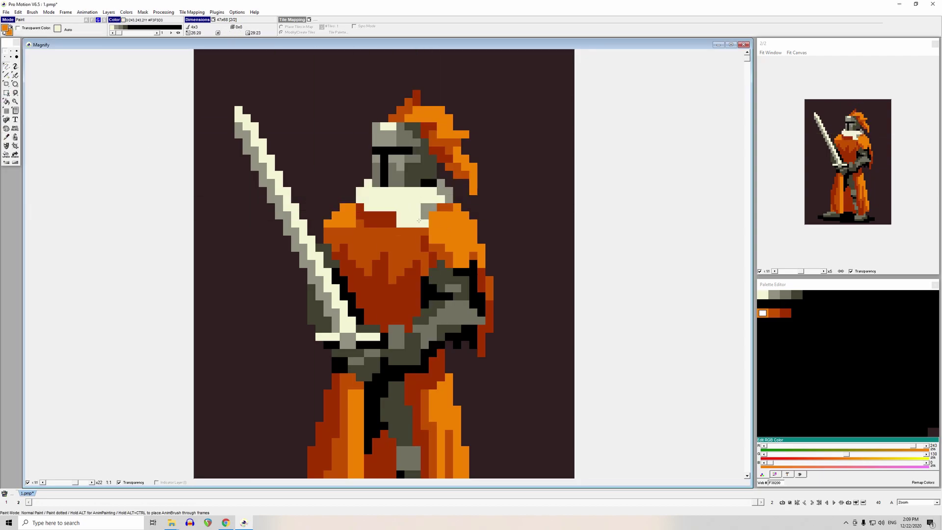
left_click(5, 52)
left_click(440, 193)
key("comma")
left_click(449, 207)
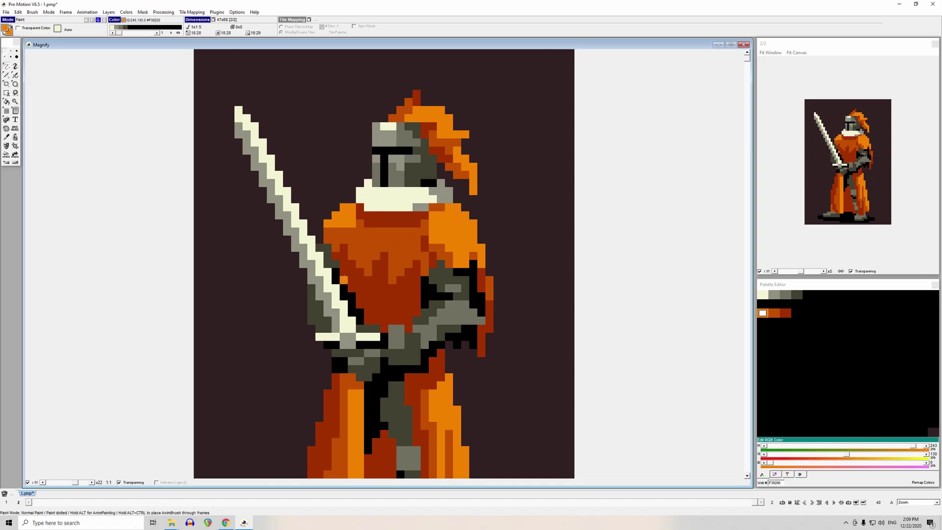
- Refine the back of the collar with cream #F3F3D3 and light grey #929282 shading
key("comma")
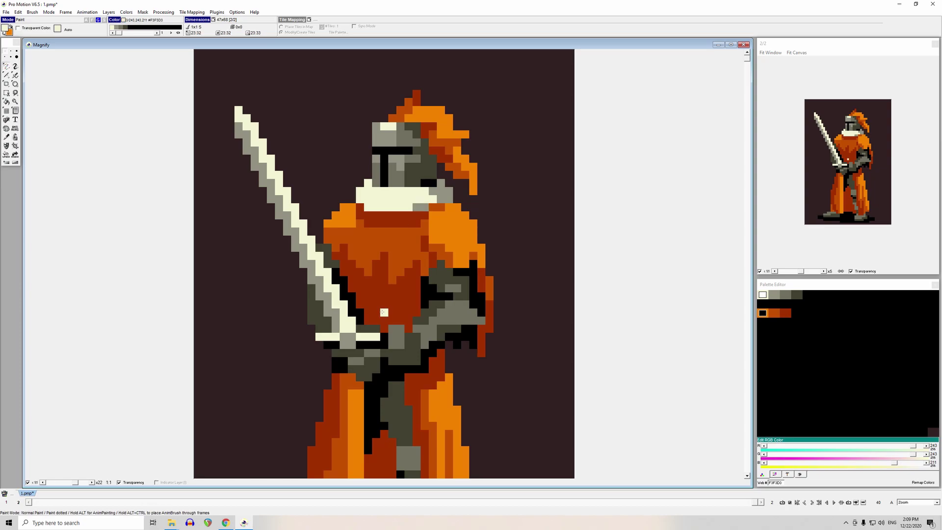
key("comma")
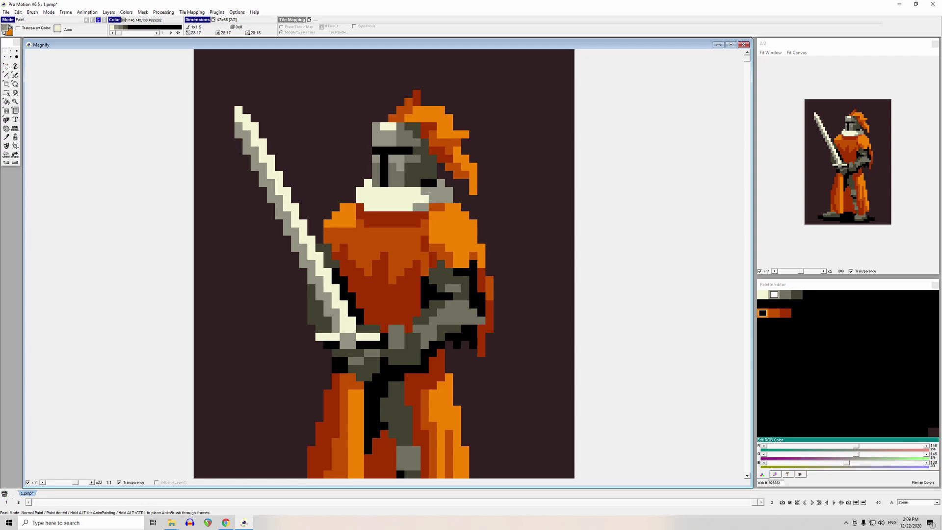
key("comma")
left_click(438, 201)
- Try light grey #929282 shading along the collar's front edge and lower front corner
left_click_drag(368, 207, 375, 208)
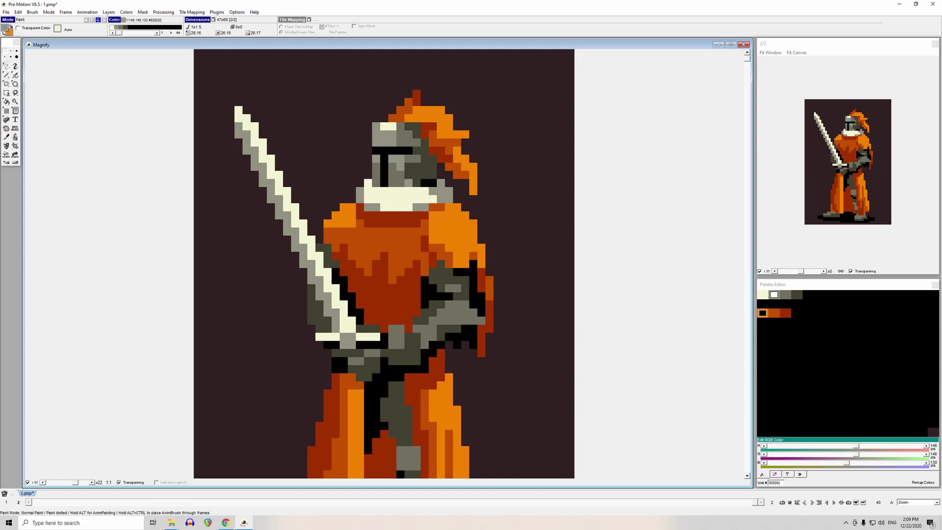
left_click_drag(343, 160, 295, 183)
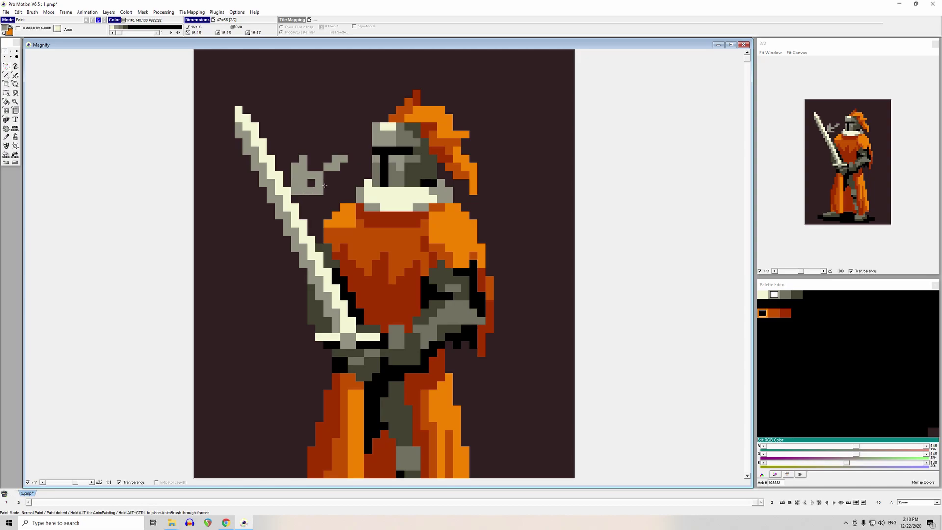
key("ctrl+z")
key("ctrl+z")
left_click(314, 256)
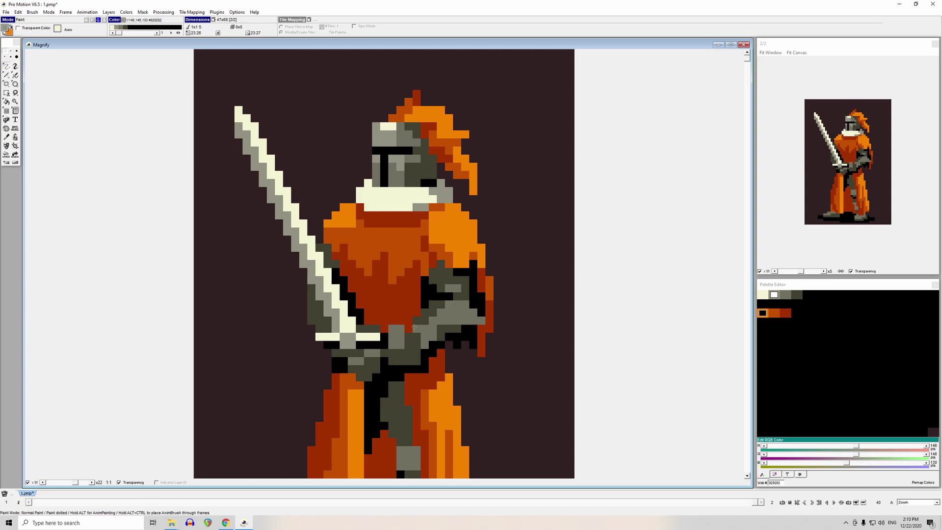
- Try a cream #F3F3D3 highlight on the forearm near the elbow and altered grey and black shading inside the upper arm
left_click(347, 322)
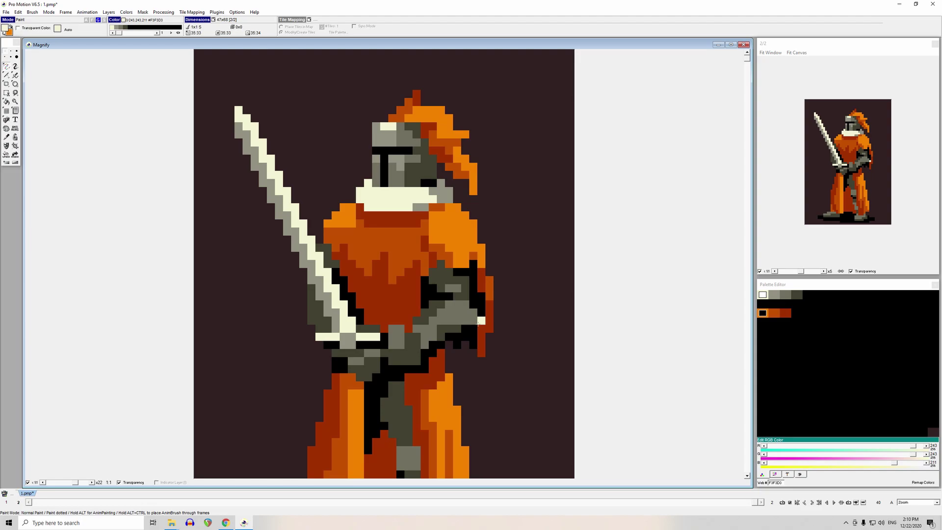
left_click(457, 304)
key("comma")
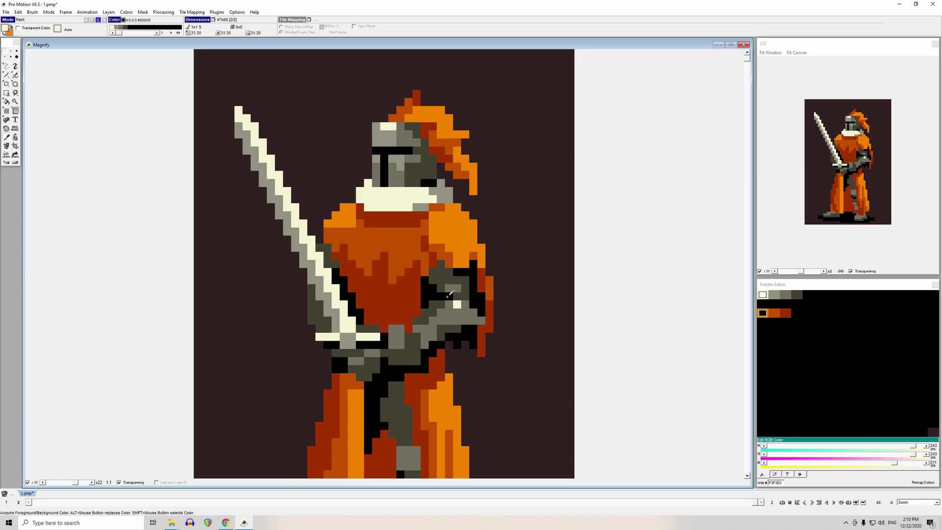
left_click(448, 296)
left_click(455, 287)
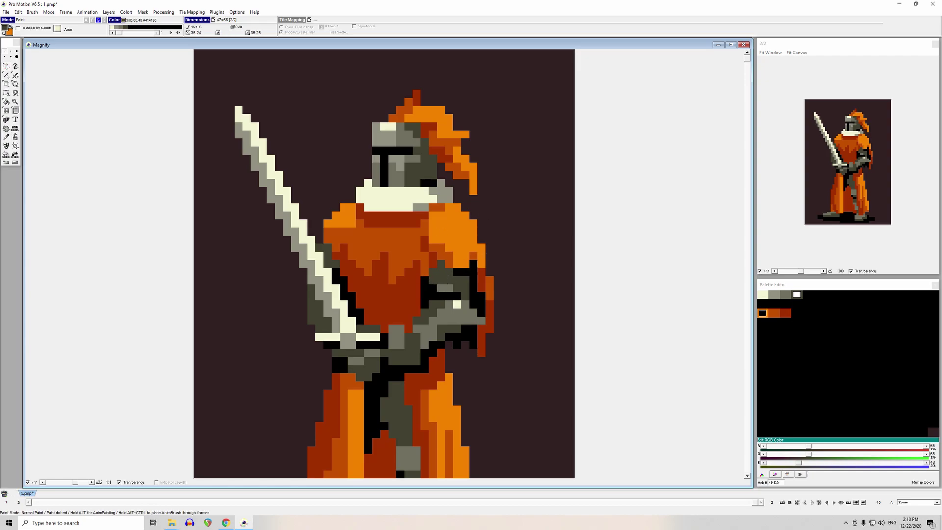
mouse_move(429, 265)
left_mouse_down()
mouse_move(380, 223)
mouse_move(376, 235)
mouse_move(409, 231)
left_mouse_up()
key("ctrl+z")
key("ctrl+z")
key("ctrl+z")
- Place a single cream #F3F3D3 highlight pixel on the front forearm's upper edge near the elbow
left_click(457, 328)
left_click(457, 304)
left_click(449, 304)
left_click(457, 312)
left_click(457, 304)
key("ctrl+z")
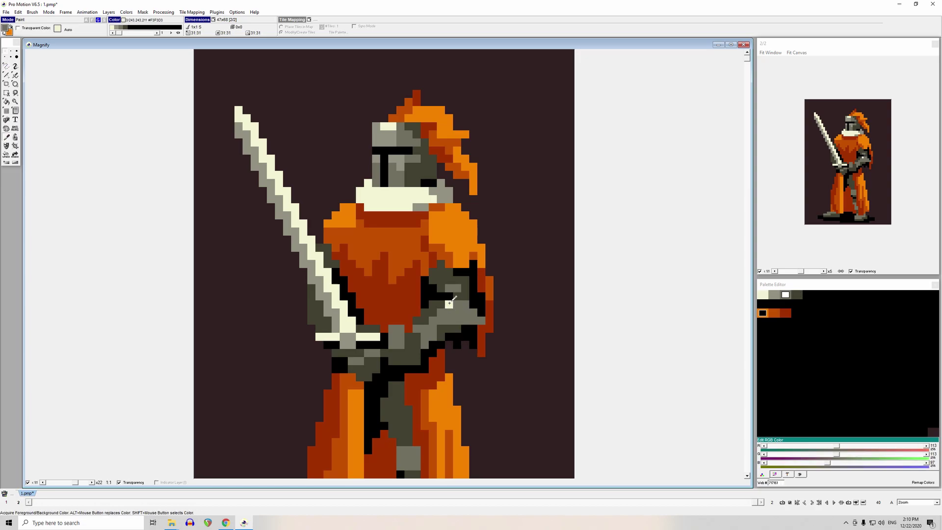
left_click(457, 304)
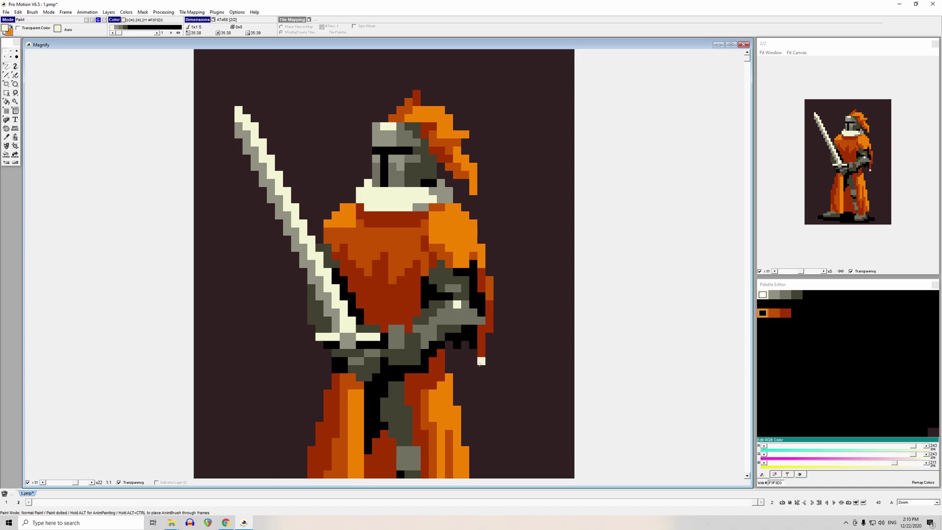
- Extend the mid-grey #717161 area on the front gauntlet downward and pick cream #F3F3D3 for painting
left_click(407, 345)
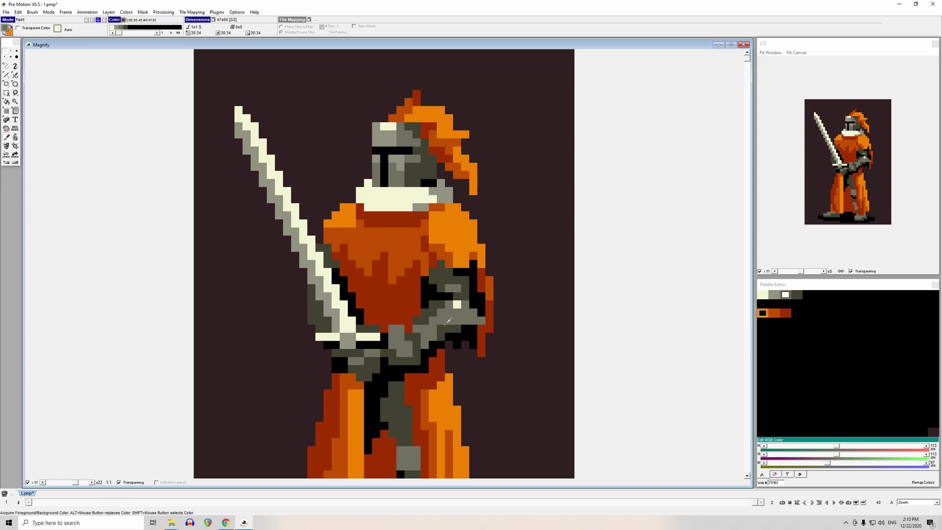
left_click(457, 304)
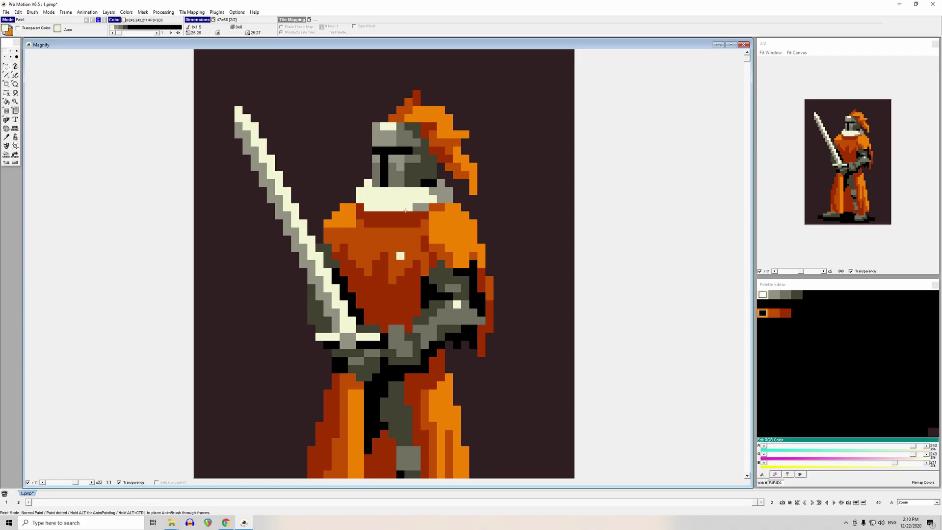
left_click(409, 335)
mouse_move(352, 94)
left_mouse_down()
mouse_move(410, 338)
mouse_move(287, 94)
left_mouse_up()
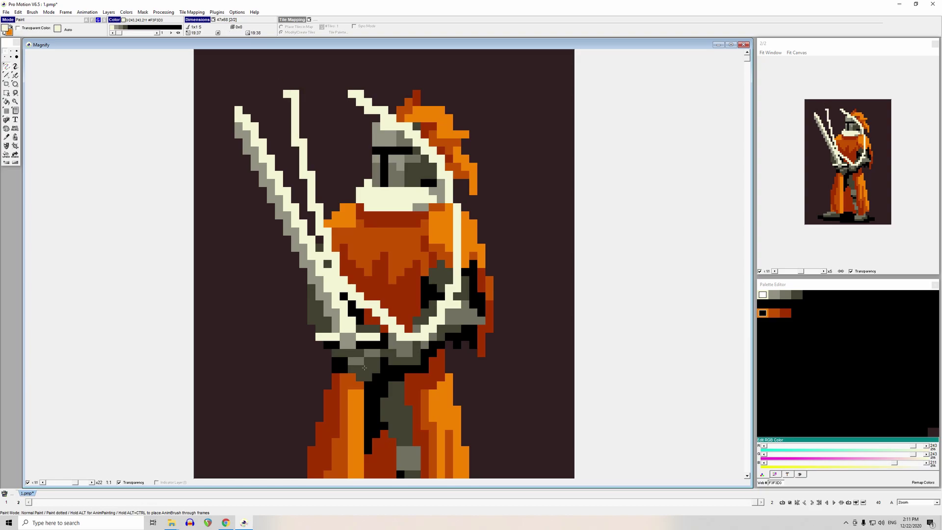
key("ctrl+z")
left_click_drag(449, 402, 454, 407)
key("ctrl+z")
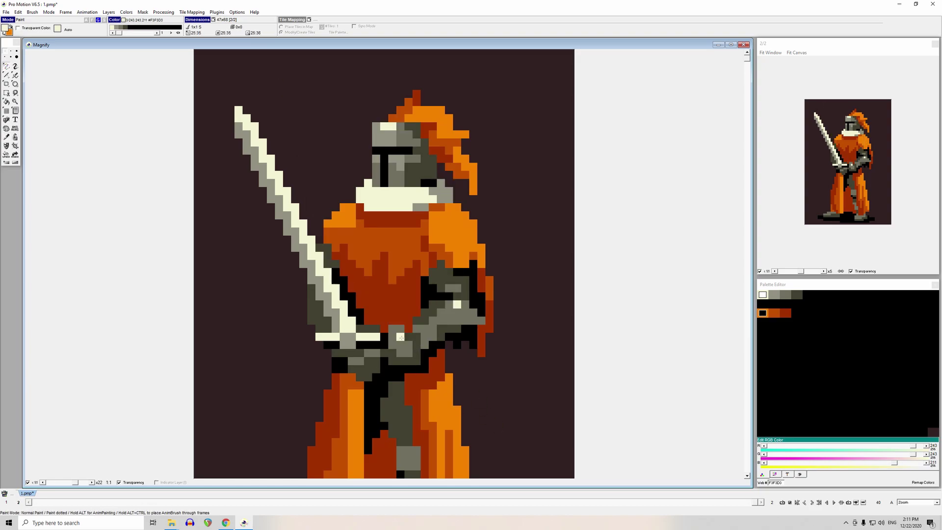
- Add a single cream #F3F3D3 highlight pixel on the front gauntlet's cuff
left_click(397, 338)
key("comma")
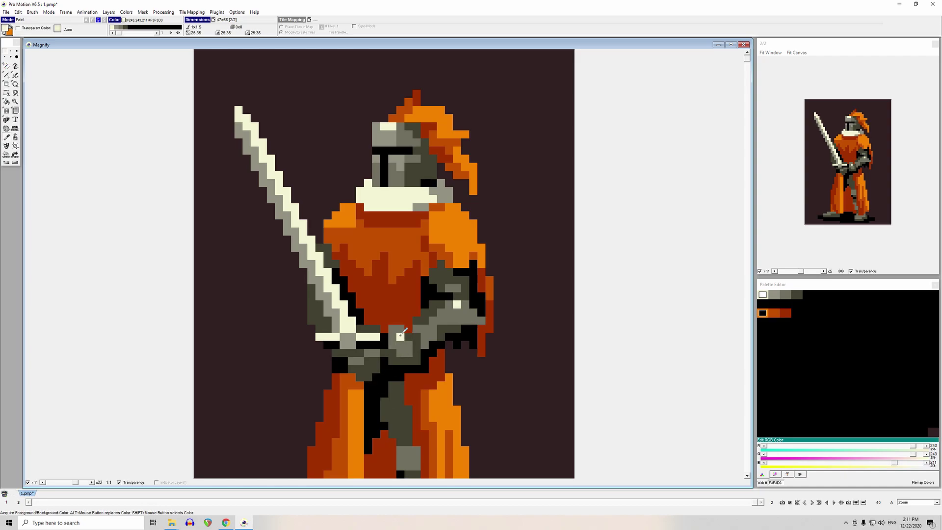
- Shade the rear gauntlet below the sword's crossguard with mid-grey #717161 pixels and black shadow pixels
left_click(365, 358, "ctrl")
left_click(368, 368)
key("comma")
left_click(352, 361)
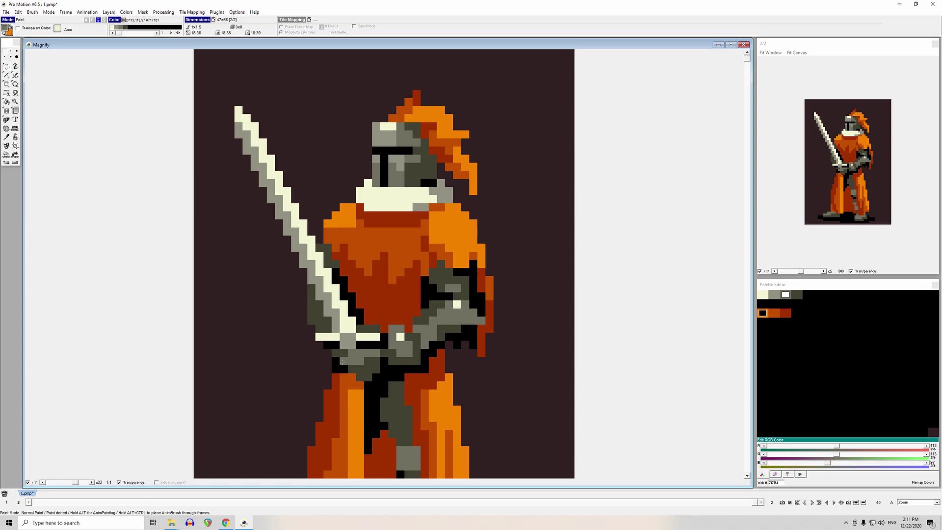
key("comma")
left_click(383, 361)
left_click_drag(376, 354, 376, 361)
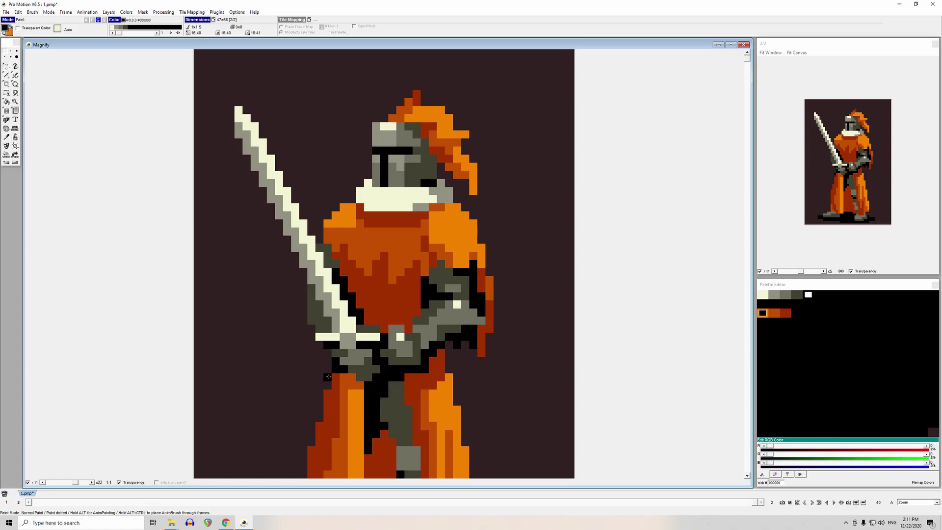
- Extend the rear gauntlet's outer edge and the cuff beside the crossguard with dark grey #414130 and black pixels
left_click(328, 354, "ctrl")
key("comma")
left_click(334, 359)
left_click(319, 345)
left_click(304, 319, "ctrl")
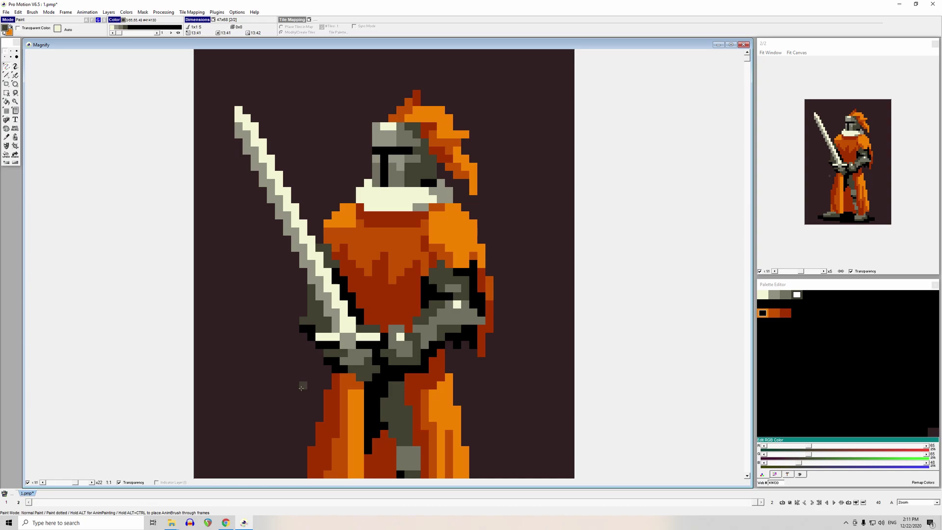
- Separate the rear forearm from its cuff with a black edge and round the cuff's outer side with dark grey #414130
left_click(312, 328, "ctrl")
left_click_drag(311, 289, 310, 302)
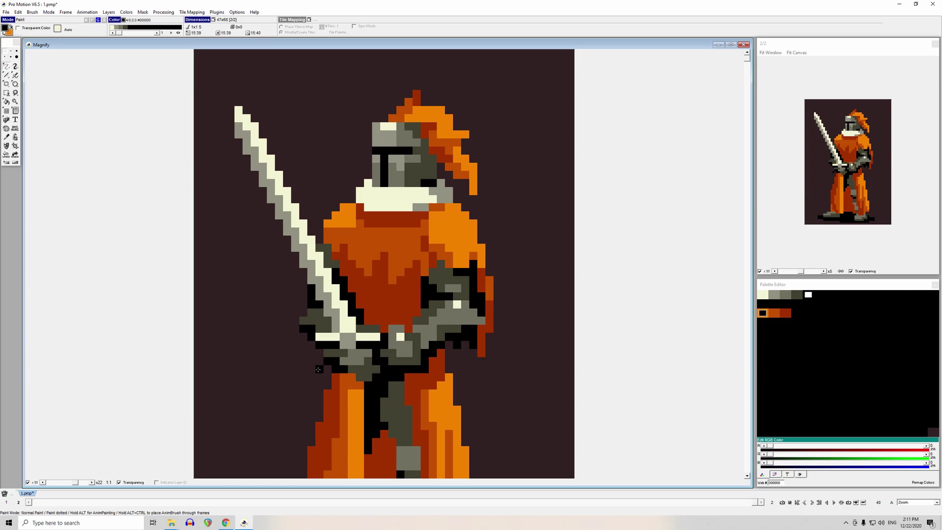
left_click(306, 313, "ctrl")
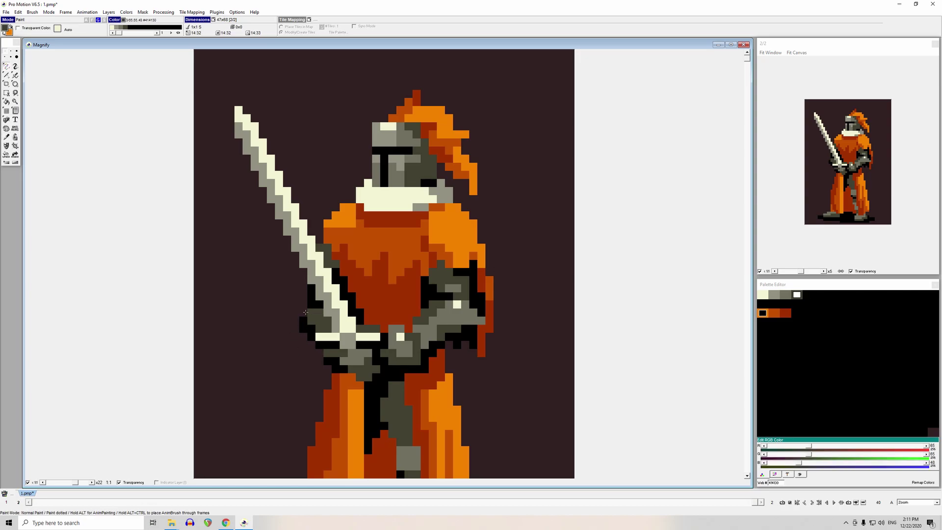
left_click(281, 374, "ctrl")
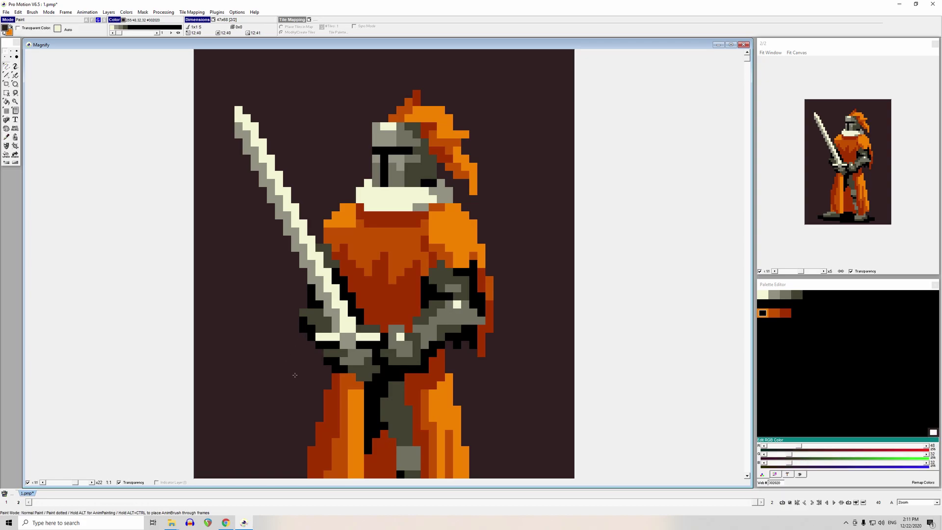
- Compare the knight with frame 1, and on frame 2 fill the chest with bright orange #F38200, extending it over the lower folds
key("1")
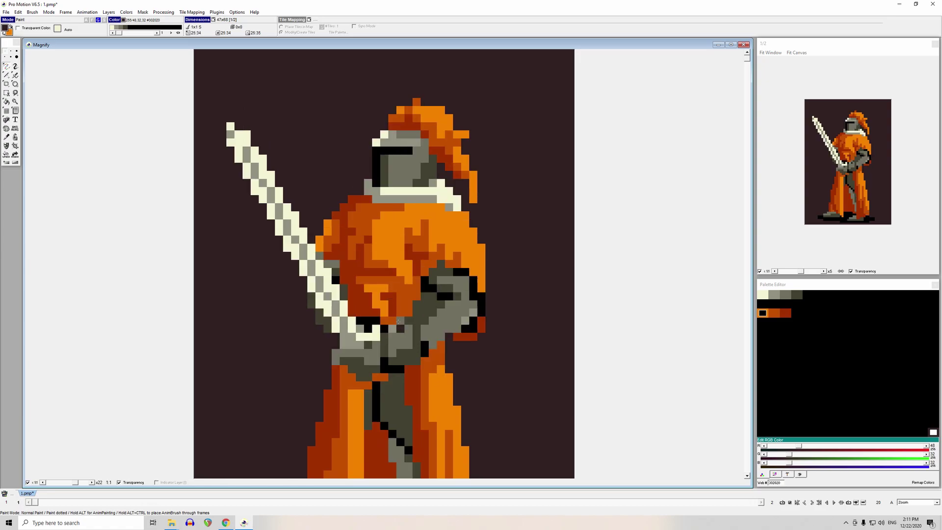
left_click(384, 199)
key("period")
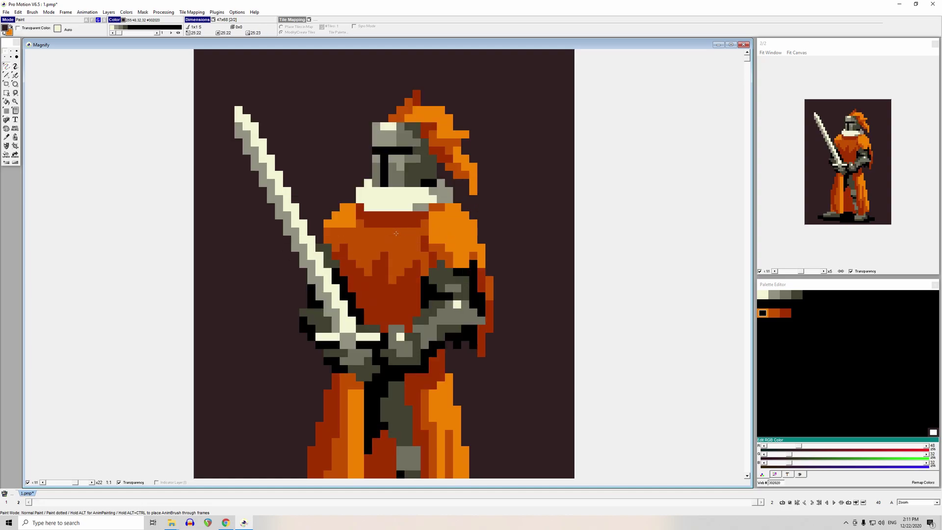
key("comma")
left_click(449, 231)
key("f")
left_click(384, 238)
key("d")
left_click_drag(384, 254, 384, 273)
left_click(378, 267)
left_click(377, 272)
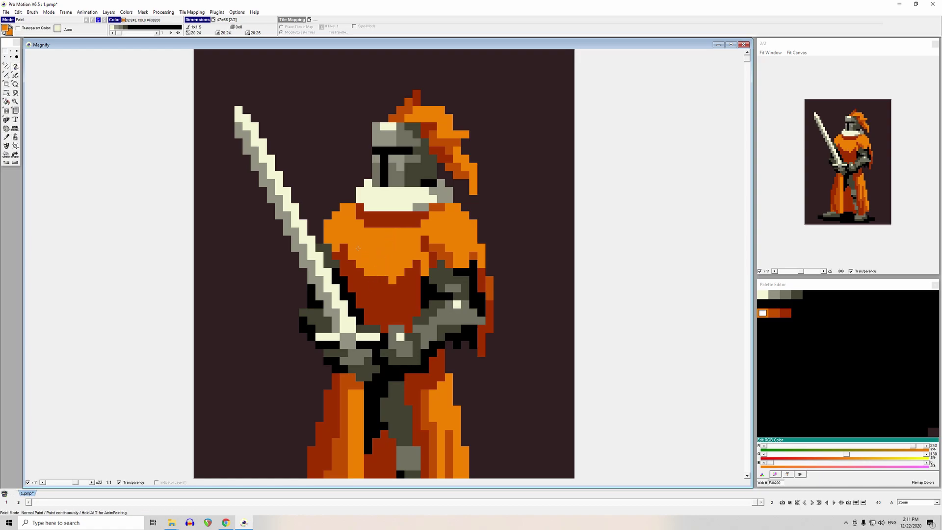
- Straighten the lower border of the bright orange #F38200 chest area against the dark red lower tunic
left_click(359, 269)
right_click(407, 270)
left_click(402, 272)
left_click(408, 265)
right_click(403, 265)
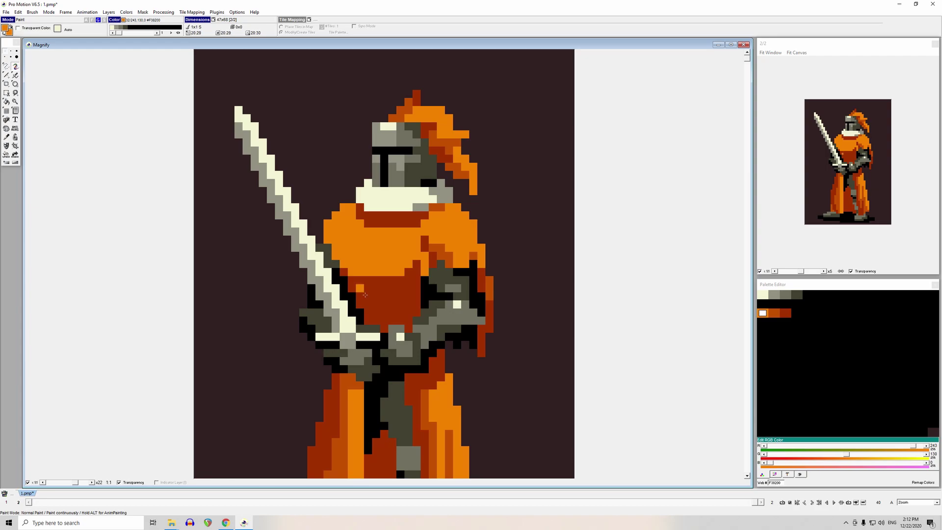
- Paint dark red #A23000 shading on the tunic's shoulder beside the sword blade
right_click(344, 256)
left_click_drag(336, 248, 337, 241)
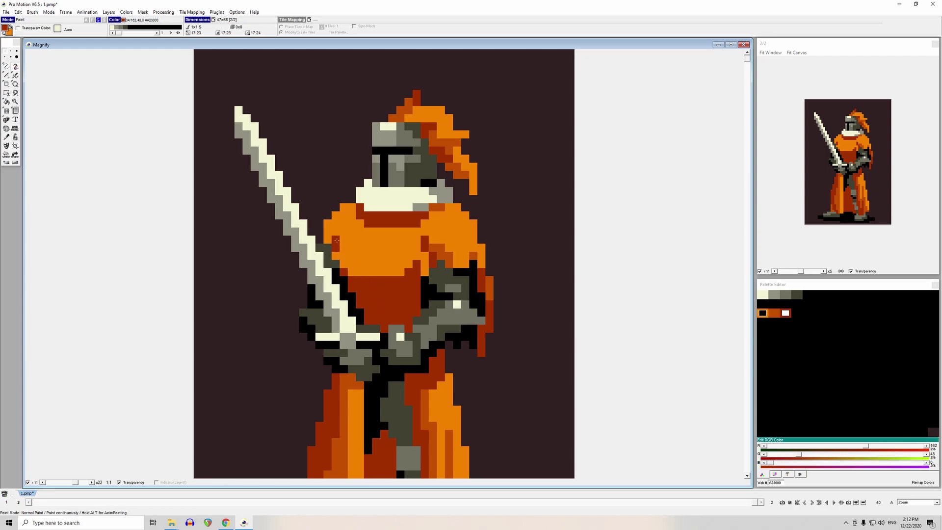
- Paint dark-red notches into the chest cape's lower edge and soften the end of the collar shadow with mid-orange
mouse_move(351, 274)
left_mouse_down()
mouse_move(360, 318)
mouse_move(375, 272)
left_mouse_up()
left_click(368, 272)
left_click(368, 264)
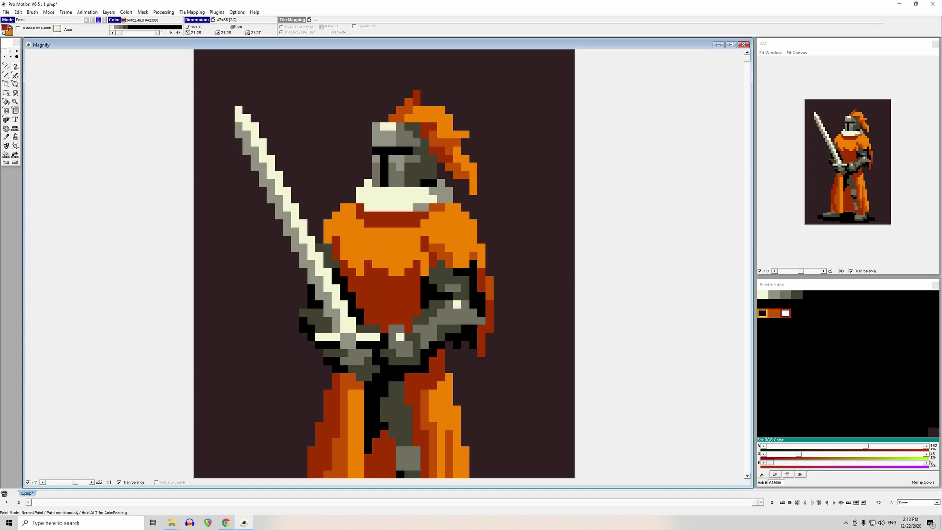
left_click(435, 248)
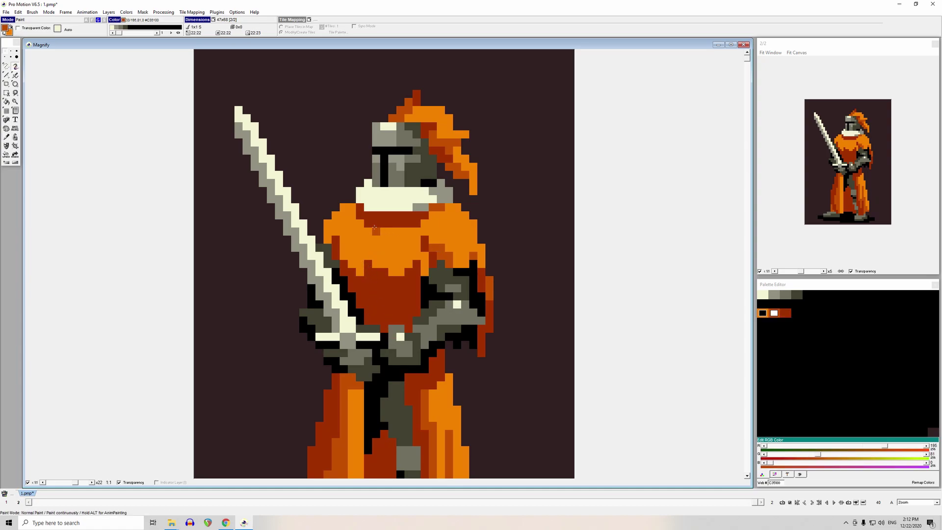
mouse_move(360, 207)
left_mouse_down()
mouse_move(368, 224)
mouse_move(368, 216)
left_mouse_up()
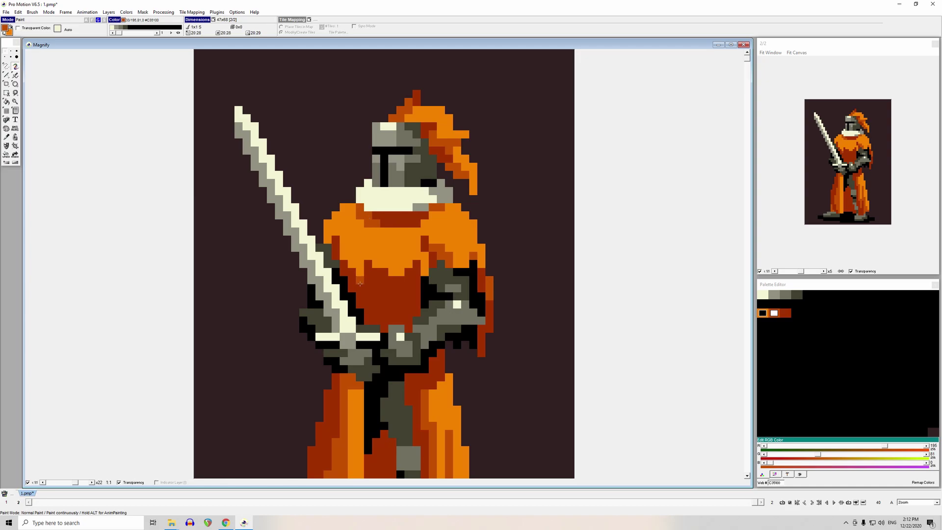
- Compare the torso with frame 1 and try bright and mid-orange shading on the chest
key("1")
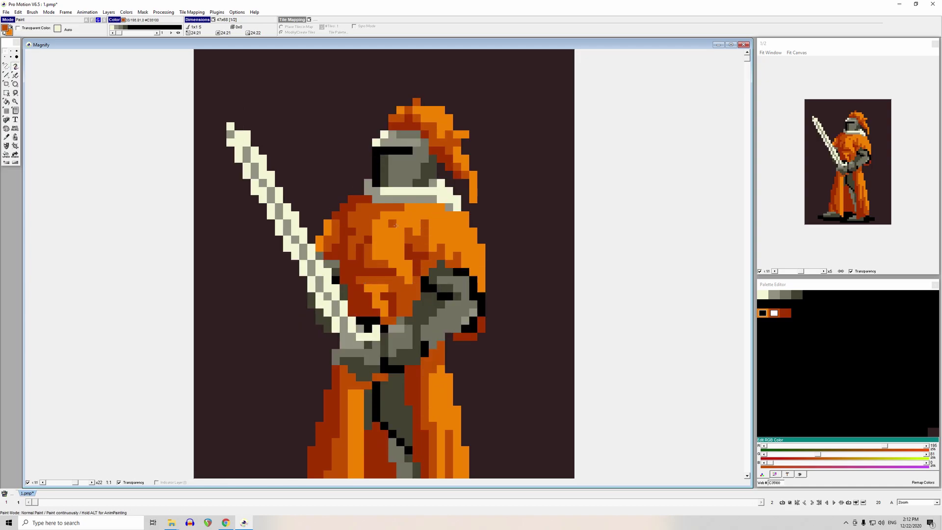
key("period")
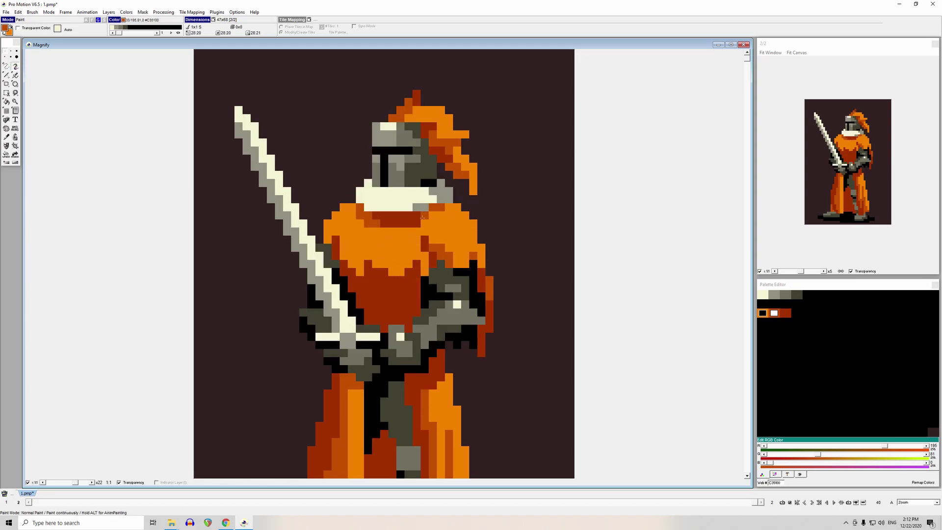
right_click(427, 236)
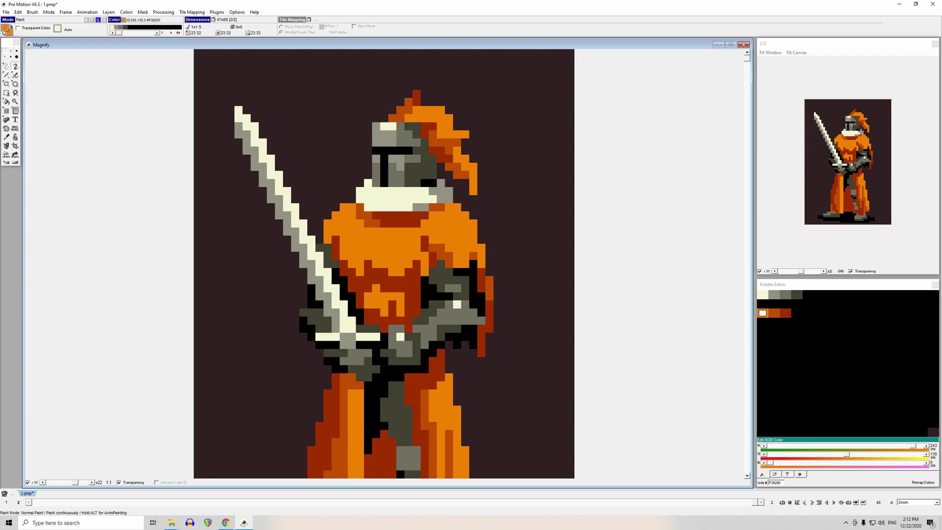
left_click(371, 224)
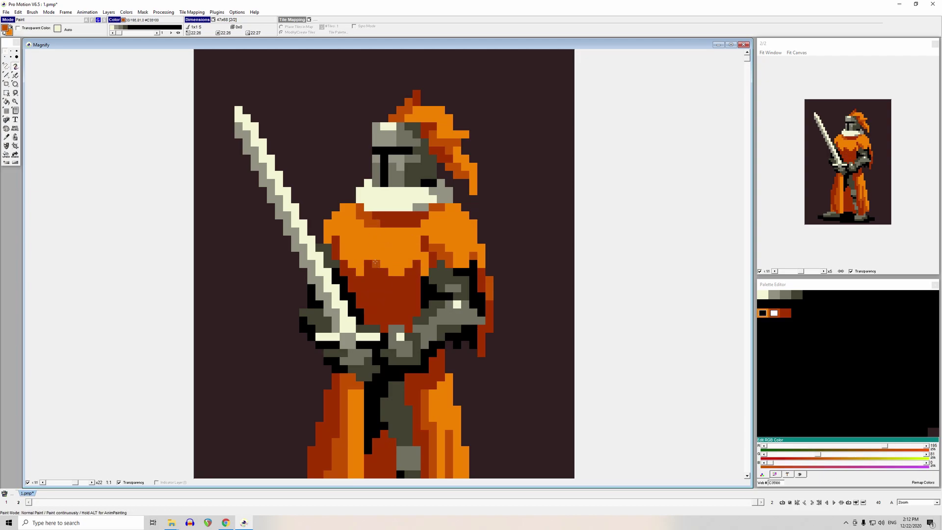
mouse_move(401, 273)
left_mouse_down()
mouse_move(363, 254)
mouse_move(371, 326)
mouse_move(342, 250)
left_mouse_up()
key("ctrl+z")
- Lighten the dark-red edge of the cape beside the sword and smooth its lower contour
left_click(350, 289)
left_click(343, 328)
key("comma")
left_click(343, 272)
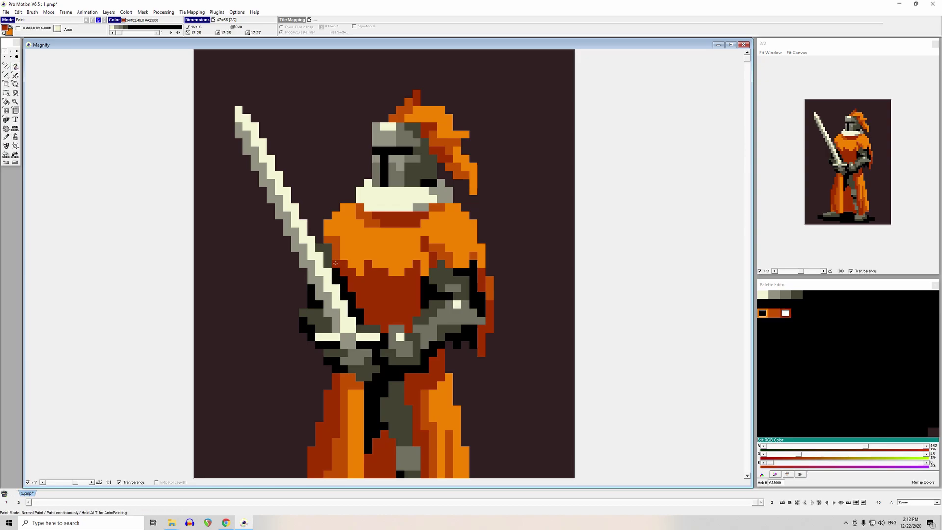
left_click(343, 343)
right_click(412, 267)
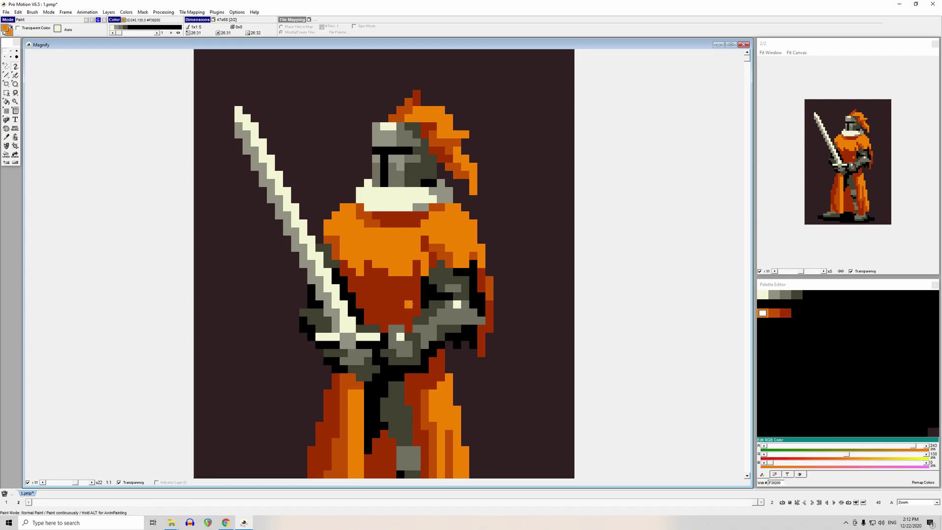
- Paint over the fold shadow above the bent arm with bright orange, leaving mid-orange at the cape's edge
left_click(425, 240)
left_click(425, 247)
left_click_drag(433, 248, 441, 248)
right_click(440, 256)
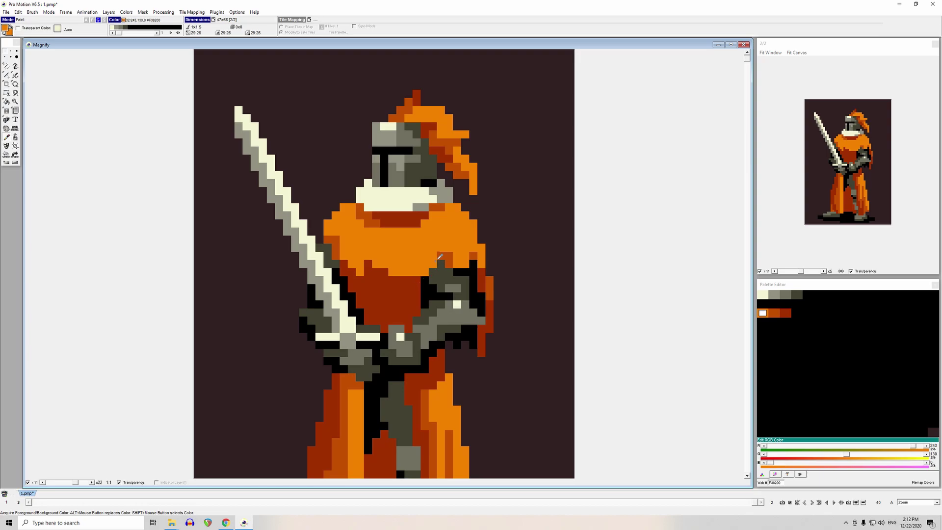
left_click(418, 267)
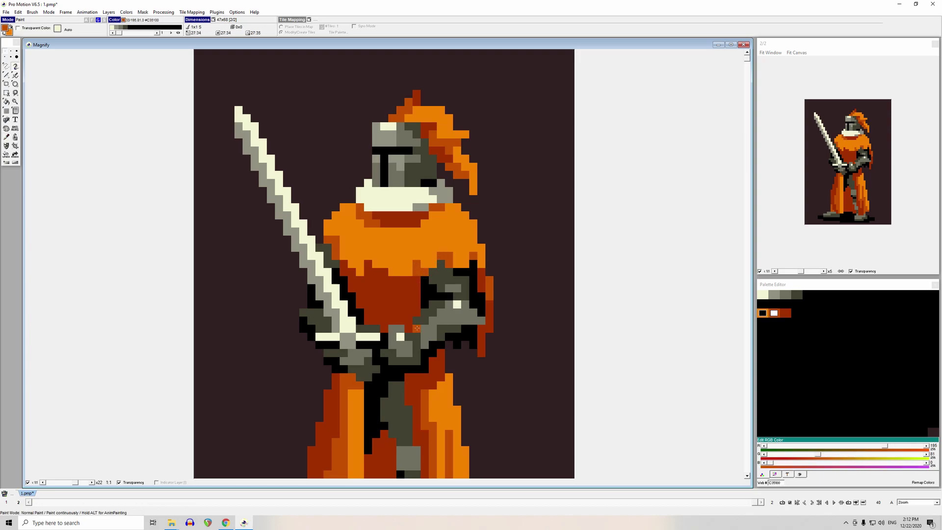
right_click(405, 274)
left_click(400, 296)
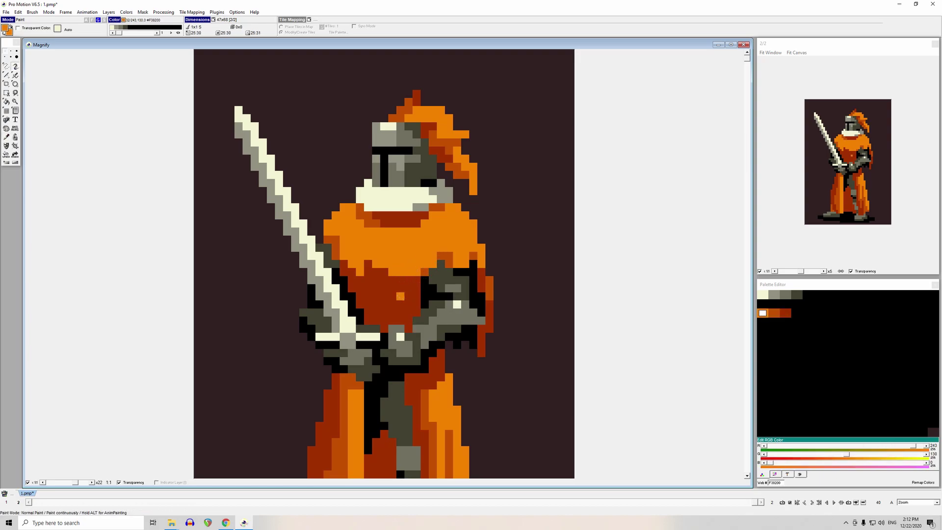
- Add mid-orange notches along the cape's lower edge above the bent arm
right_click(400, 281)
right_click(406, 260)
right_click(449, 264)
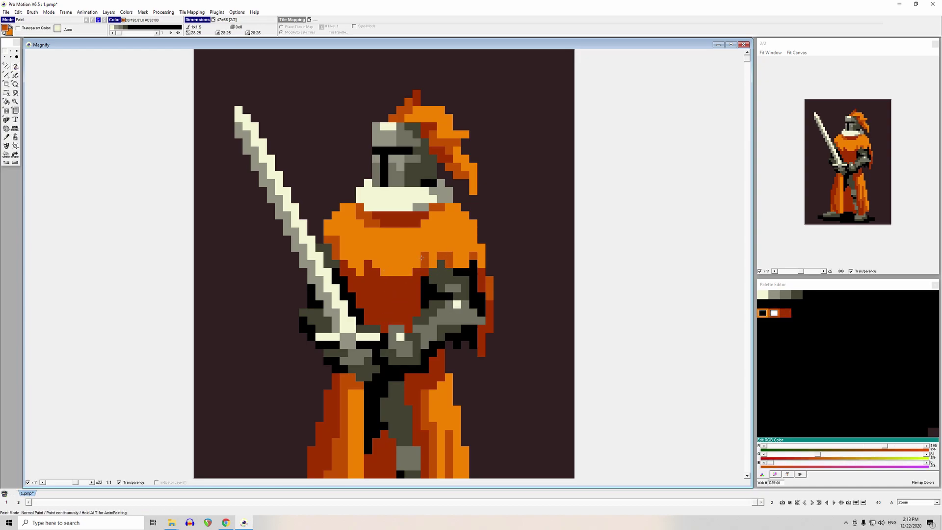
left_click(403, 307)
key("comma")
left_click(458, 258)
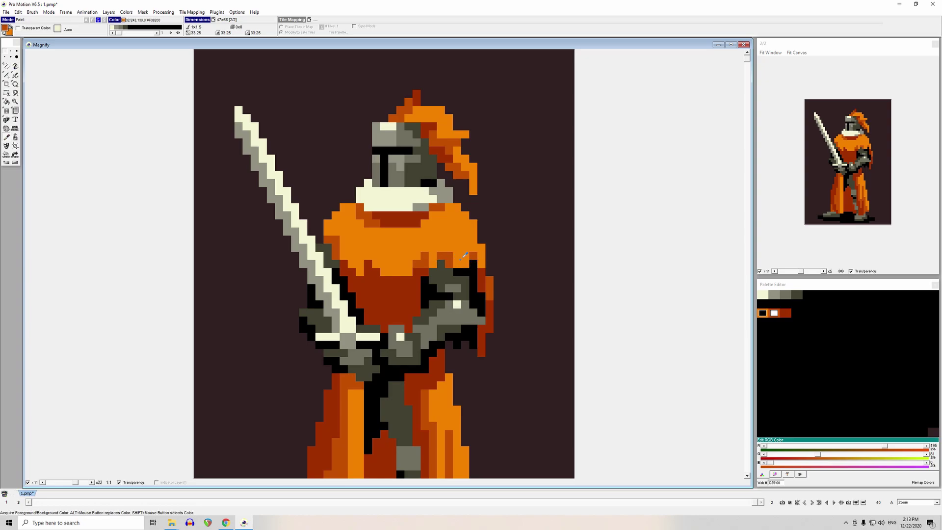
left_click(462, 247)
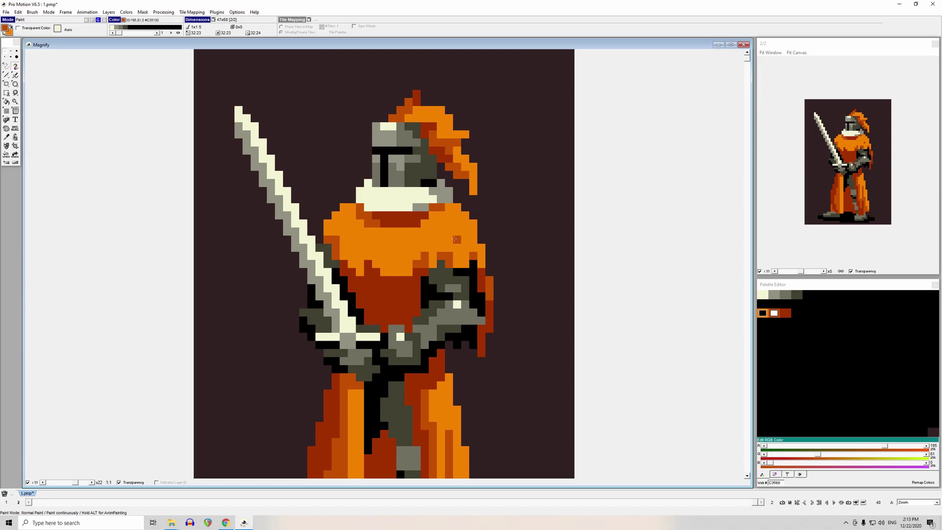
- Rework the cape's edge at the outer elbow with dark-red notches, covering the black pixels there
key("comma")
left_click(473, 251)
left_click(472, 253)
left_click(466, 255)
key("comma")
left_click(473, 248)
left_click(473, 256)
key("comma")
left_click(488, 280)
key("comma")
left_click(470, 265)
left_click(472, 271)
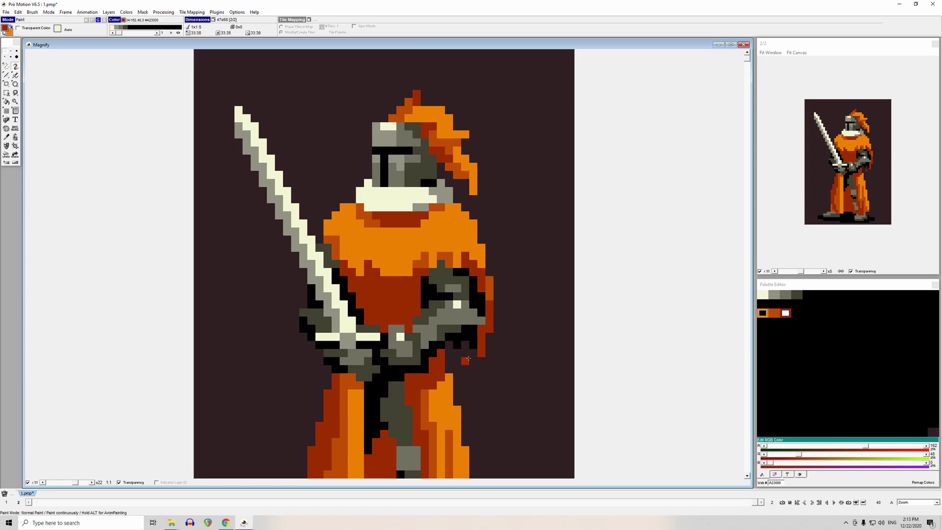
- Extend the bent arm's upper armour into the cape's edge with dark-grey pixels
left_click(444, 251)
left_click(441, 264)
key("comma")
left_click(445, 249)
left_click(442, 255)
left_click(435, 286)
key("comma")
left_click(445, 261)
key("comma")
left_click(442, 264)
left_click(448, 264)
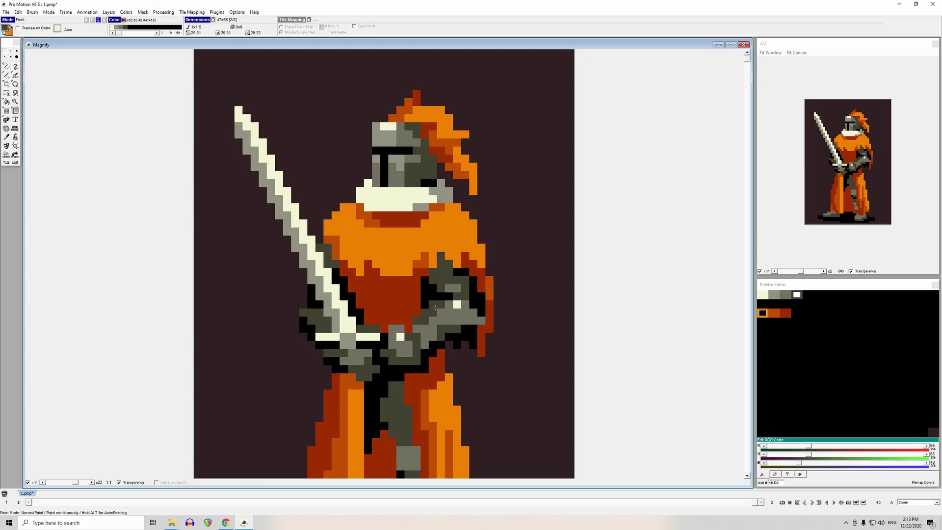
left_click(425, 265)
- Touch up the upper arm where it meets the cape, pick black, and undo the last dab on the forearm
key("comma")
left_click(462, 269, "ctrl")
left_click(441, 256)
left_click(445, 264)
left_click(439, 320)
key("ctrl+z")
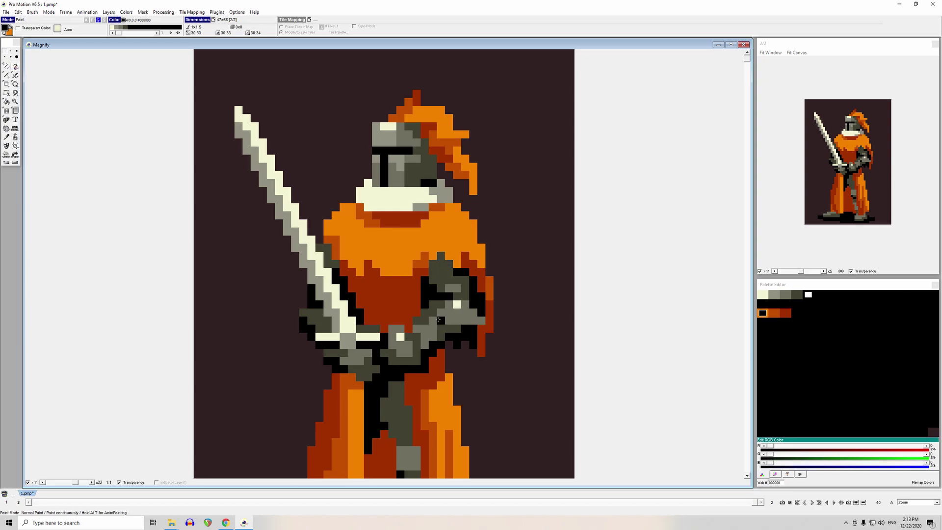
- Refine the notches in the chest cape's lower edge with dark-red and mid-orange pixels
left_click(422, 271, "ctrl")
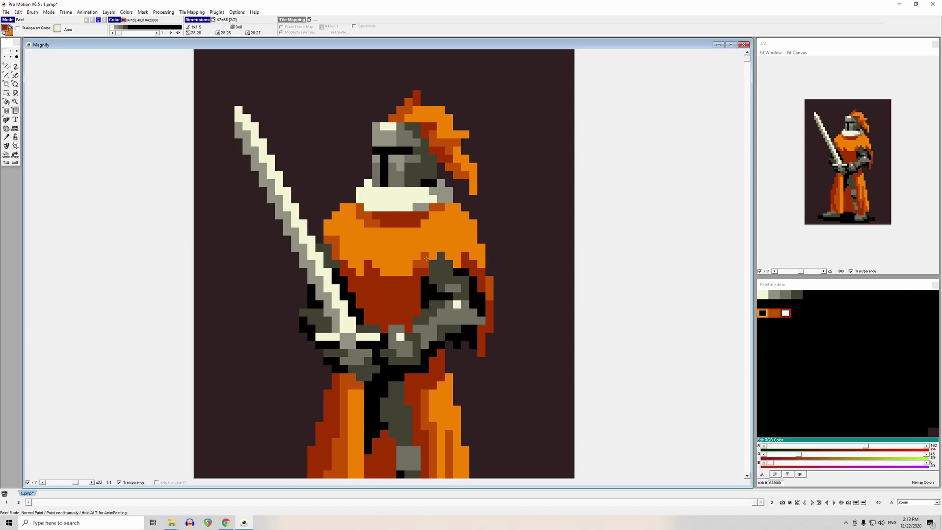
left_click(420, 267, "ctrl")
left_click(392, 304)
key("ctrl+z")
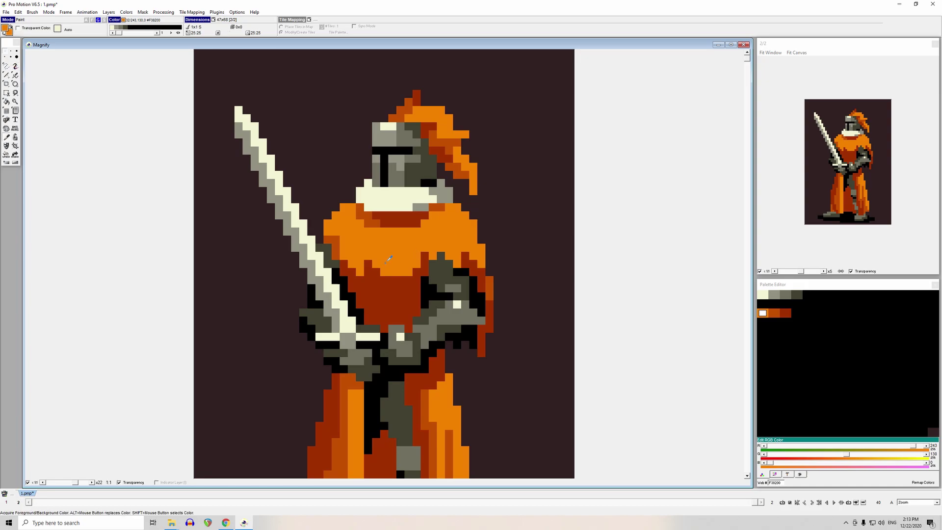
left_click(369, 260, "ctrl")
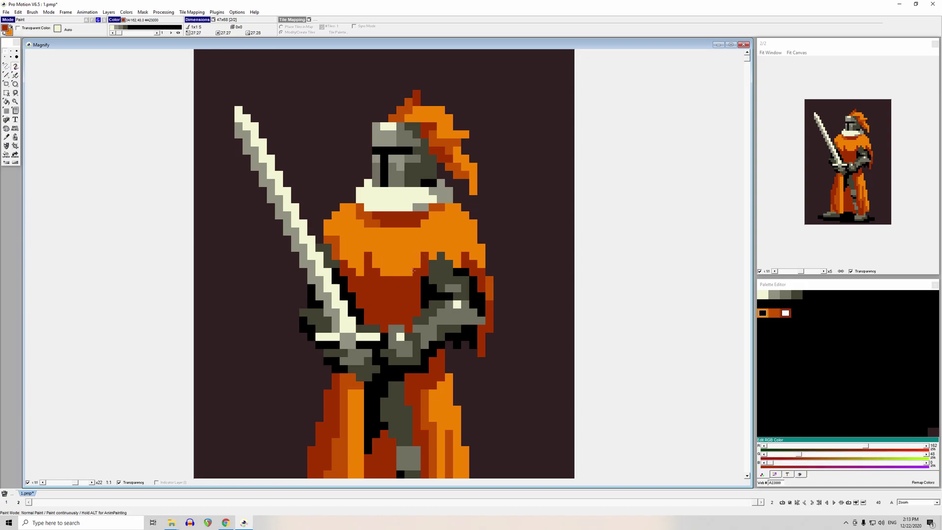
left_click(392, 248)
key("ctrl+z")
left_click(424, 264, "ctrl")
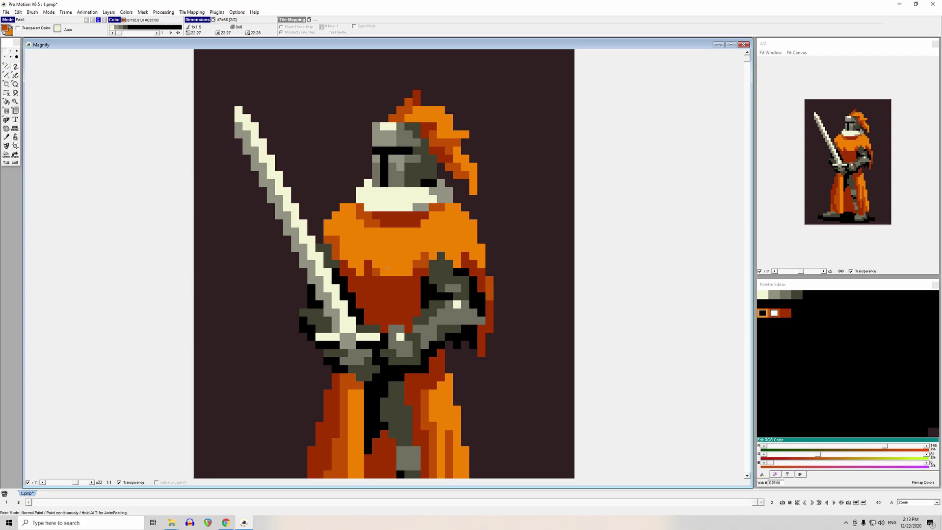
left_click(393, 271)
left_click_drag(368, 247, 383, 272)
- Sketch mid-orange guide arrows above the helmet pointing down toward the knight
scroll(413, 206, "down", 1)
left_click_drag(387, 67, 387, 74)
left_click(388, 79)
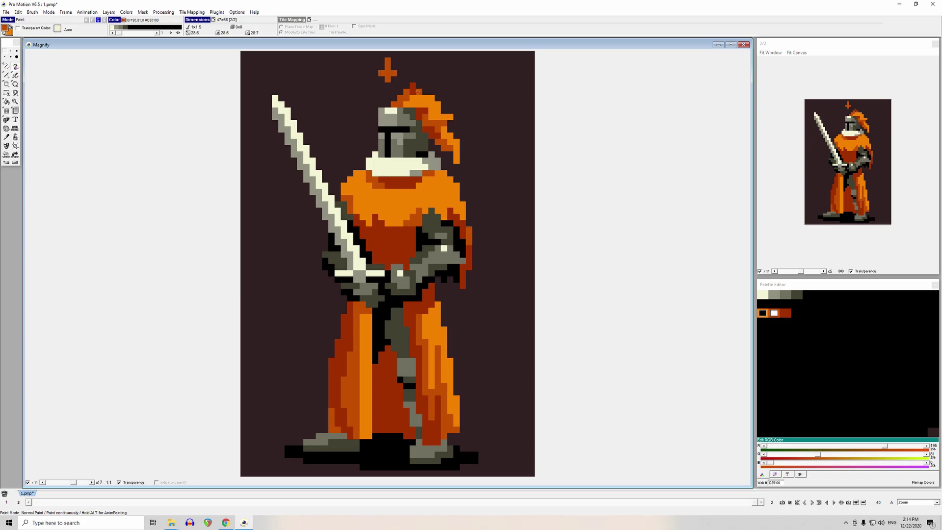
left_click(401, 67)
left_click_drag(387, 61, 387, 53)
mouse_move(335, 64)
left_mouse_down()
mouse_move(359, 101)
mouse_move(364, 89)
left_mouse_up()
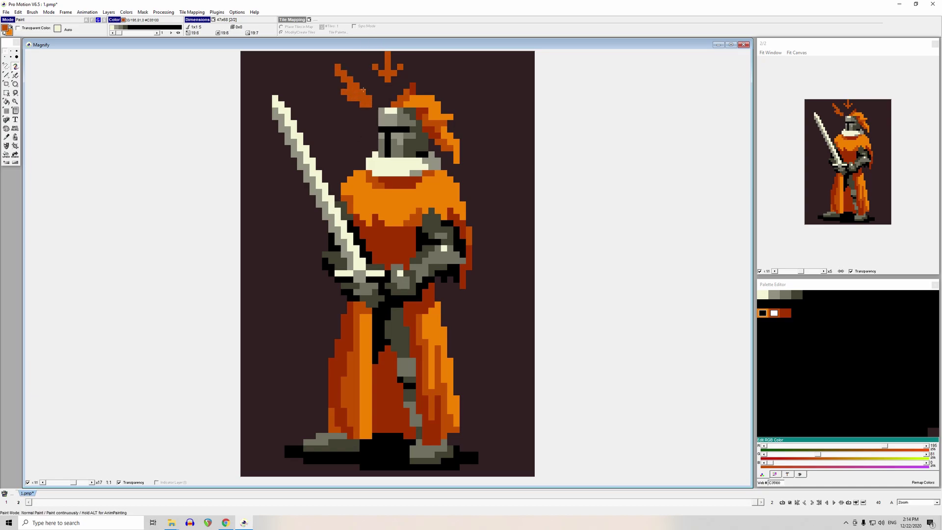
left_click(357, 185)
- Undo the guide arrows drawn above the knight
key("ctrl+z")
key("ctrl+z")
key("ctrl+z")
key("ctrl+z")
key("ctrl+z")
key("comma")
key("ctrl+z")
key("ctrl+z")
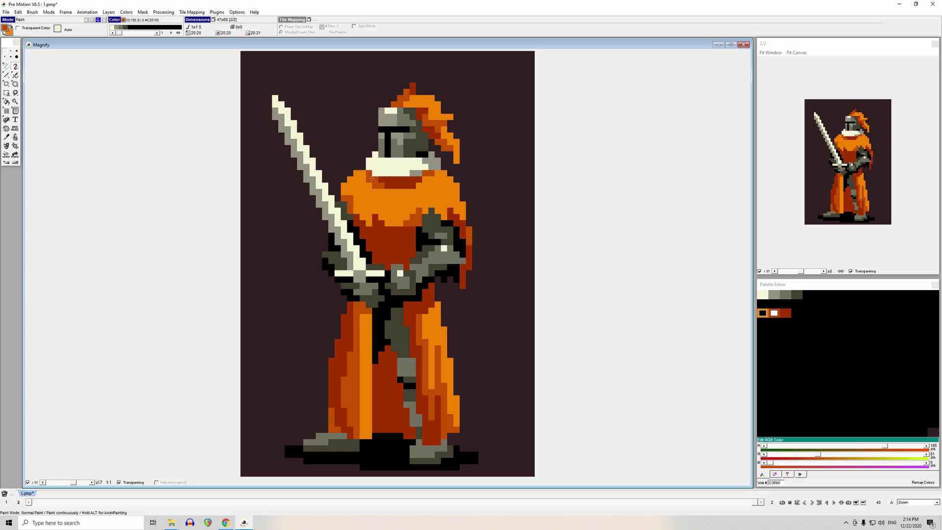
- Try a mid-orange shadow across the lower part of the chest cape
key("comma")
mouse_move(419, 210)
left_mouse_down()
mouse_move(381, 212)
mouse_move(387, 221)
left_mouse_up()
key("comma")
left_click(364, 308)
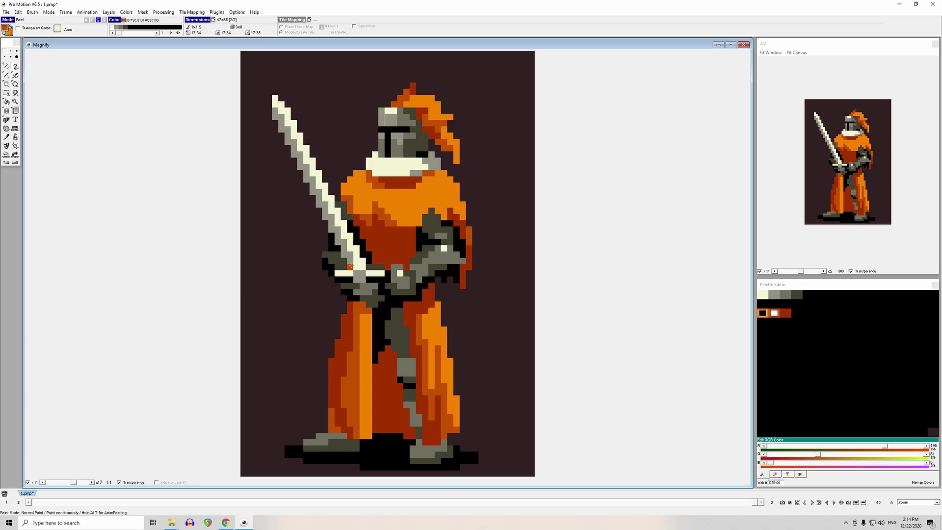
key("ctrl+z")
key("ctrl+z")
key("ctrl+z")
key("ctrl+z")
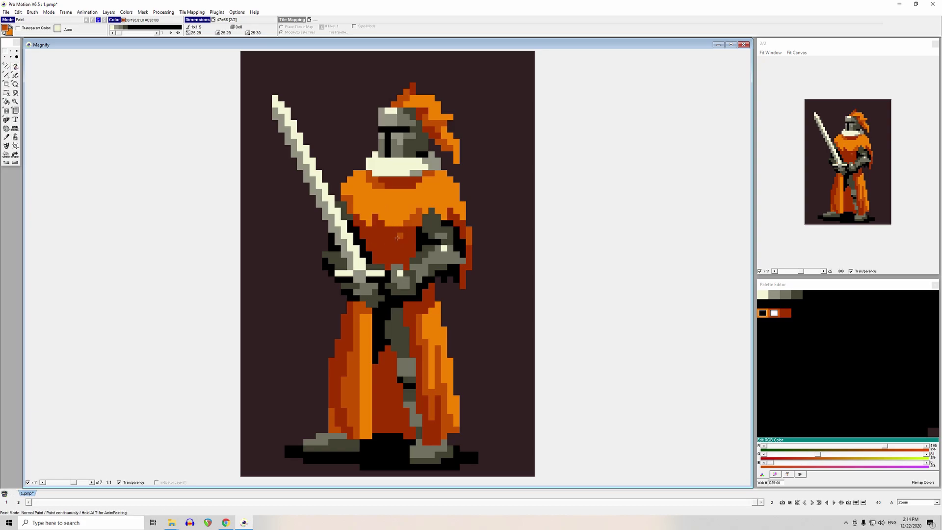
- Shade the cape's lower corner beside the sword with mid-orange
right_click(417, 212)
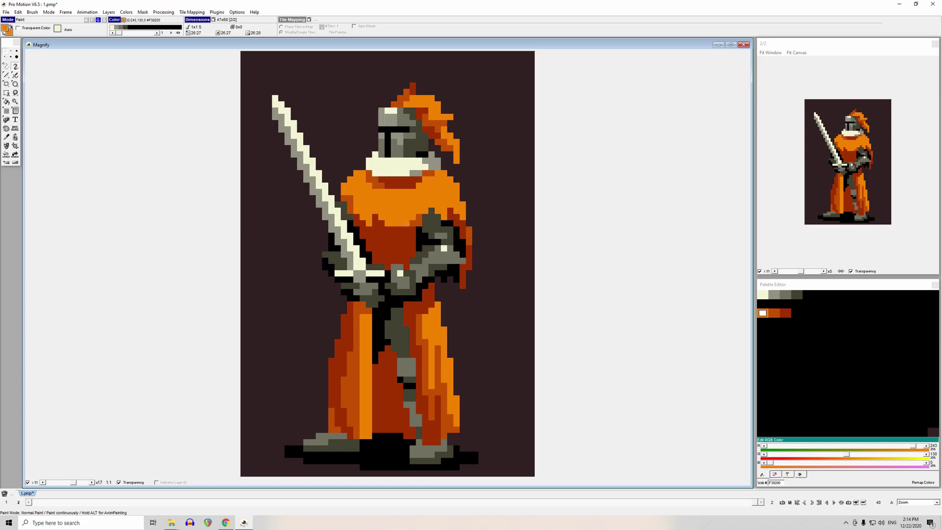
left_click(367, 224)
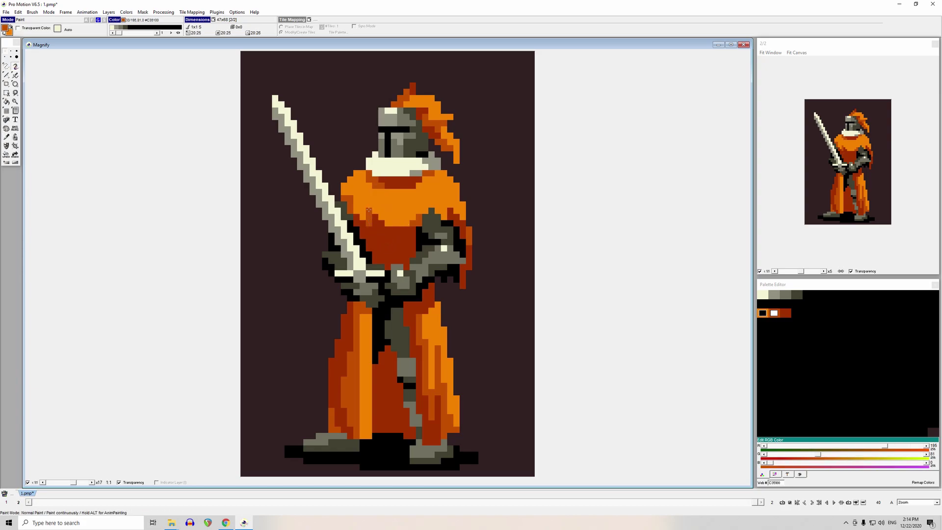
left_click(363, 261)
left_click(344, 267)
- Shade the chest cape below the collar with mid-orange and trim the shadow with bright orange
left_click_drag(375, 192, 375, 198)
key("comma")
left_click(371, 199)
key("k")
left_click(361, 192)
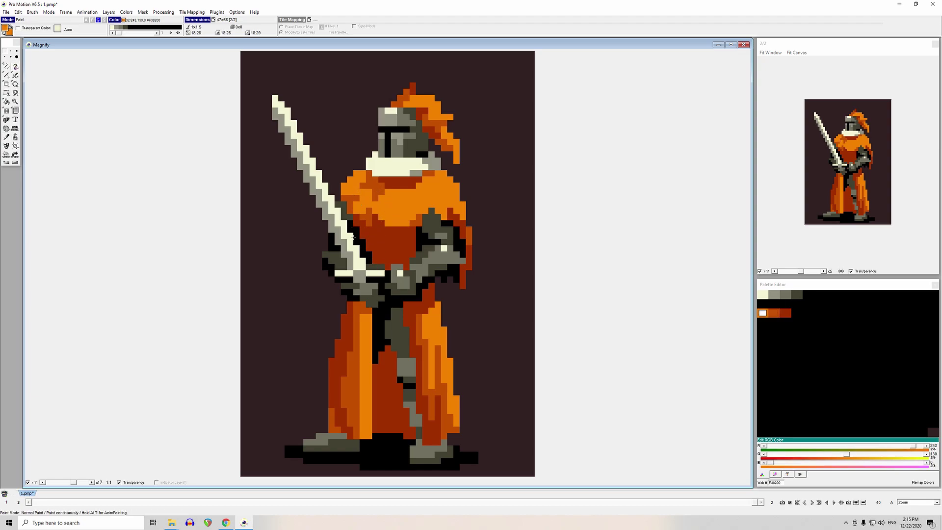
key("k")
left_click(344, 186)
left_click(289, 241)
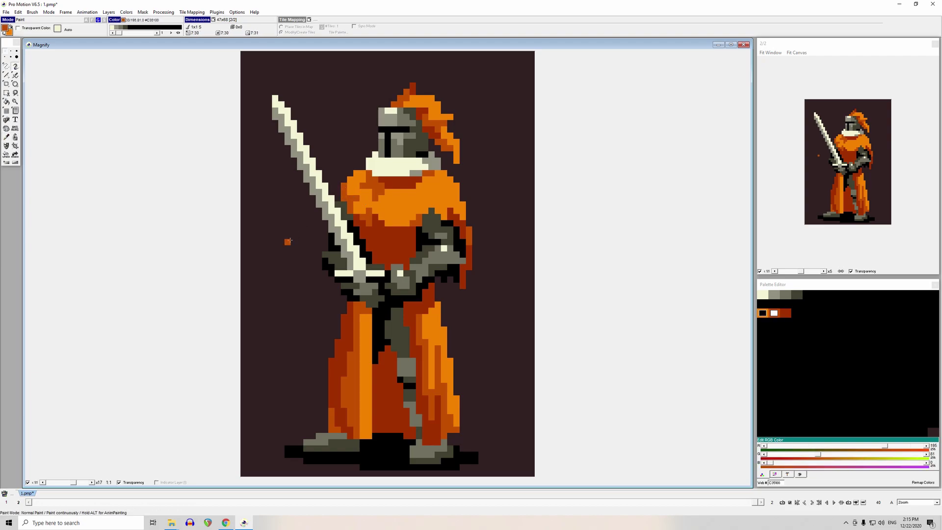
key("ctrl+z")
left_click(285, 224)
key("ctrl+z")
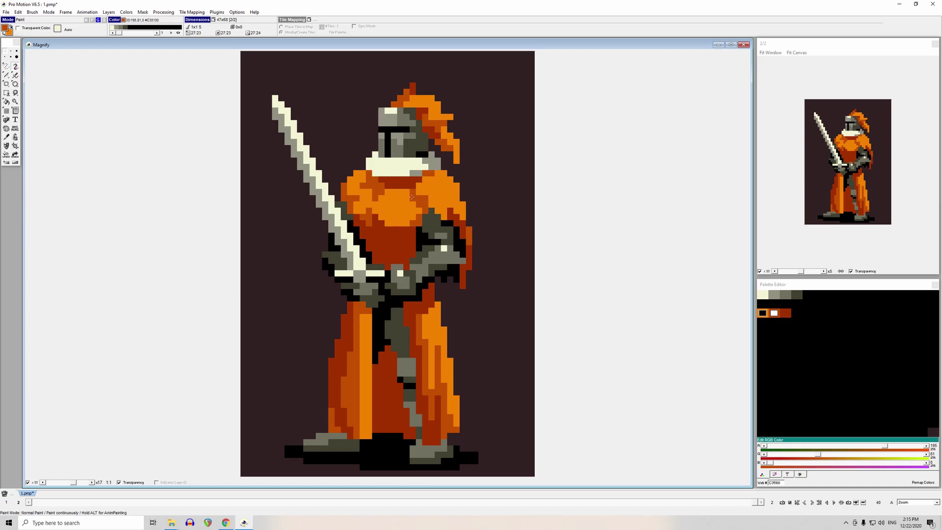
- Shade the outer shoulder with mid-orange and widen the cloth hanging behind the elbow with mid-orange and dark red
left_click(343, 241)
left_click_drag(456, 199, 455, 188)
left_click_drag(473, 249, 468, 249)
left_click(470, 259)
left_click(475, 255)
left_click(469, 281)
left_click(463, 285)
left_click(470, 258)
left_click_drag(475, 261, 467, 287)
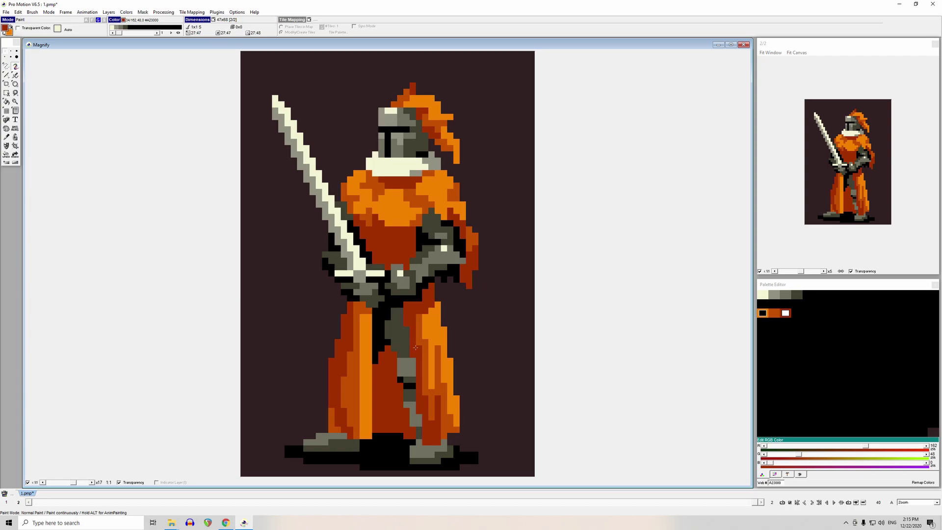
- Undo the last strokes around the elbow and repaint the hanging cloth with a narrower dark-red lower tip
left_click(456, 272)
left_click(461, 268)
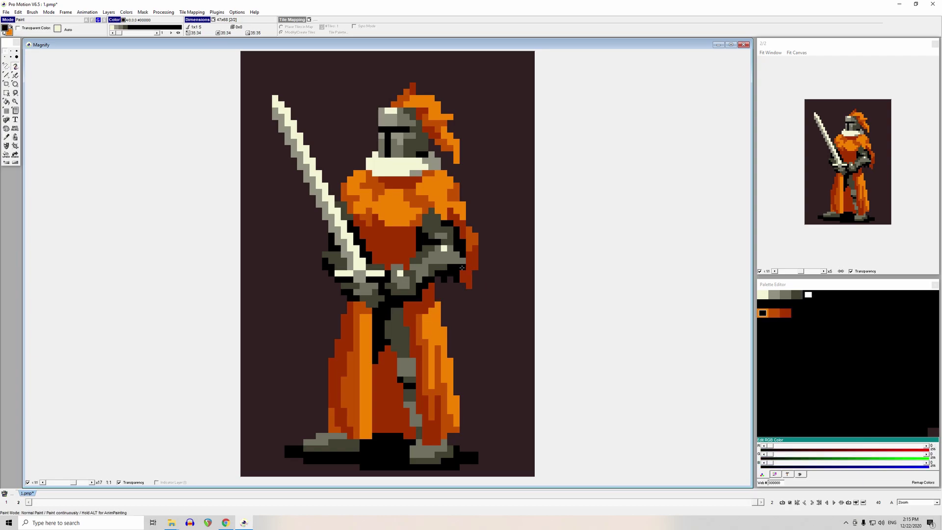
key("ctrl+z")
key("ctrl+z")
key("ctrl+z")
key("ctrl+z")
left_click(489, 310)
left_click(462, 286)
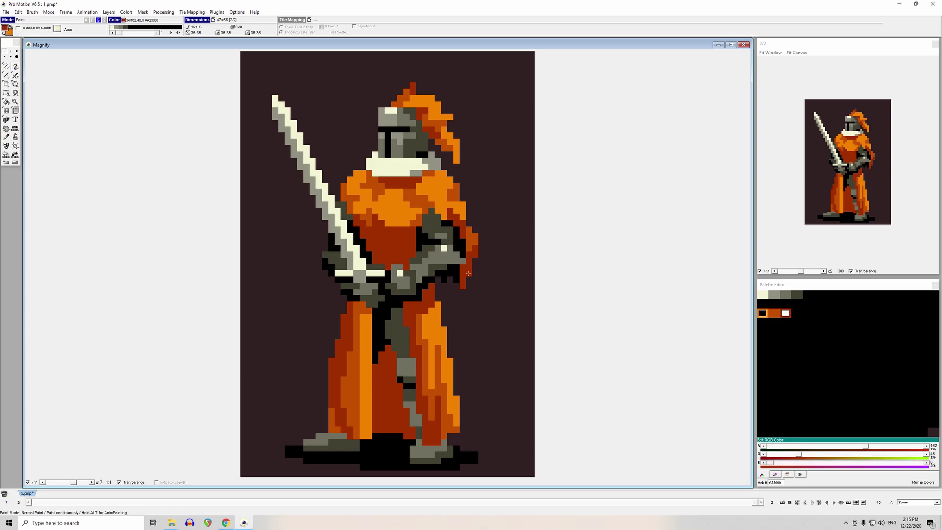
- Trim the lower tip and outer edge of the cloth behind the elbow with the dark background color
key("k")
left_click(486, 242)
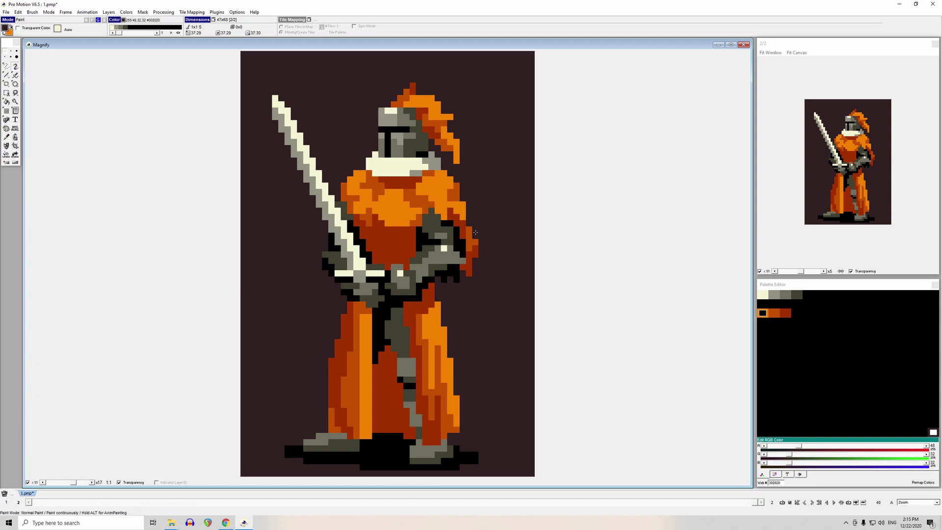
left_click_drag(475, 236, 475, 254)
left_click(472, 234)
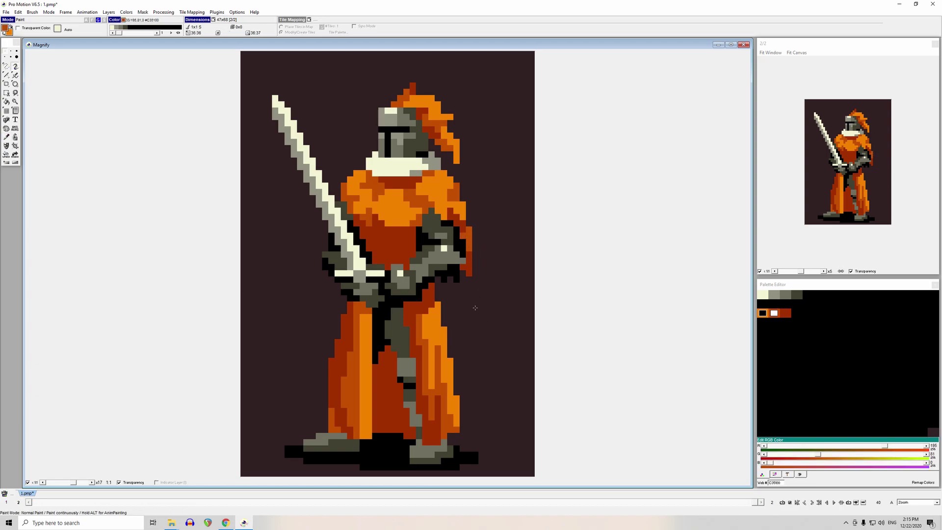
- Try widening the cloth behind the elbow with a mid-orange outer edge and a dark-red point, and undo the strokes
left_click(470, 229)
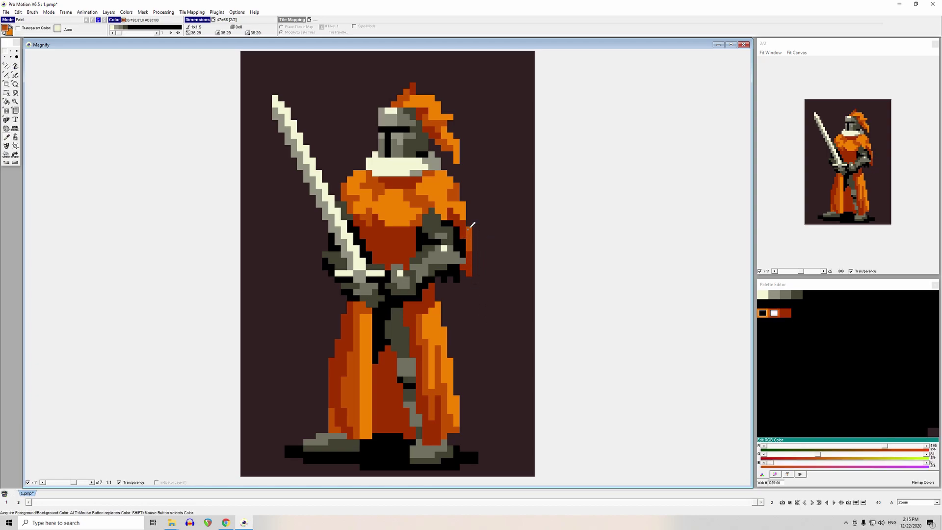
left_click(470, 231)
left_click_drag(475, 236, 473, 250)
key("k")
left_click(472, 250)
left_click(480, 304)
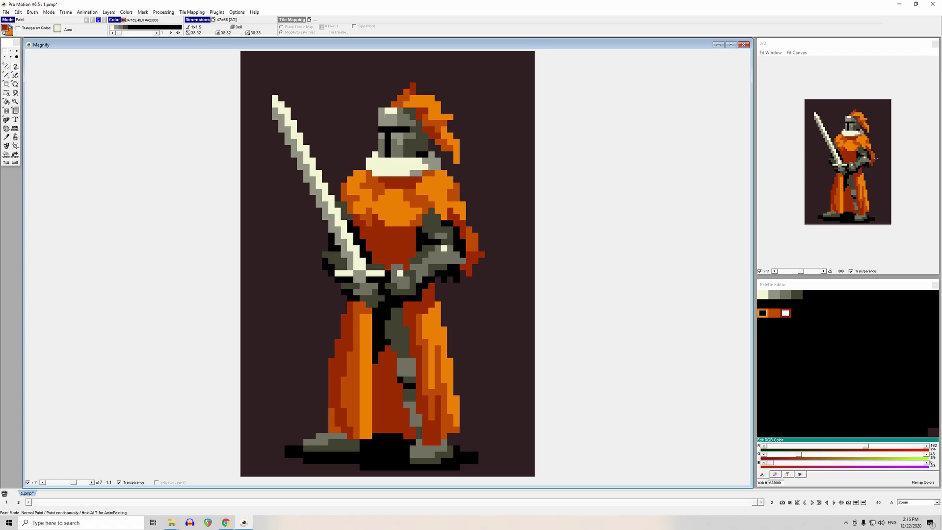
key("k")
key("ctrl+z")
key("ctrl+z")
- Try a rounder outer edge on the hanging cloth in mid-orange and dark red, and undo it
key("d")
key("comma")
left_click(470, 238)
left_click_drag(475, 236, 475, 261)
left_click(470, 257, "ctrl")
left_click(462, 274, "ctrl")
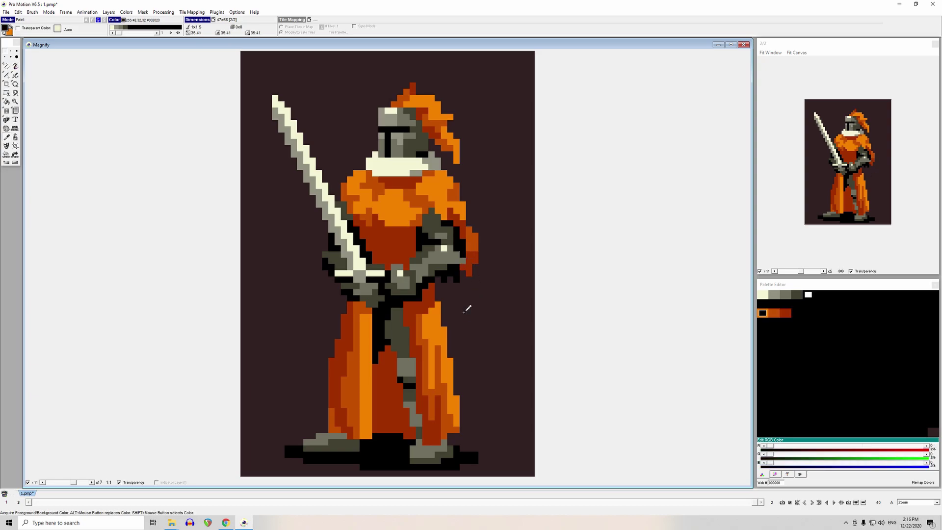
left_click(462, 213, "ctrl")
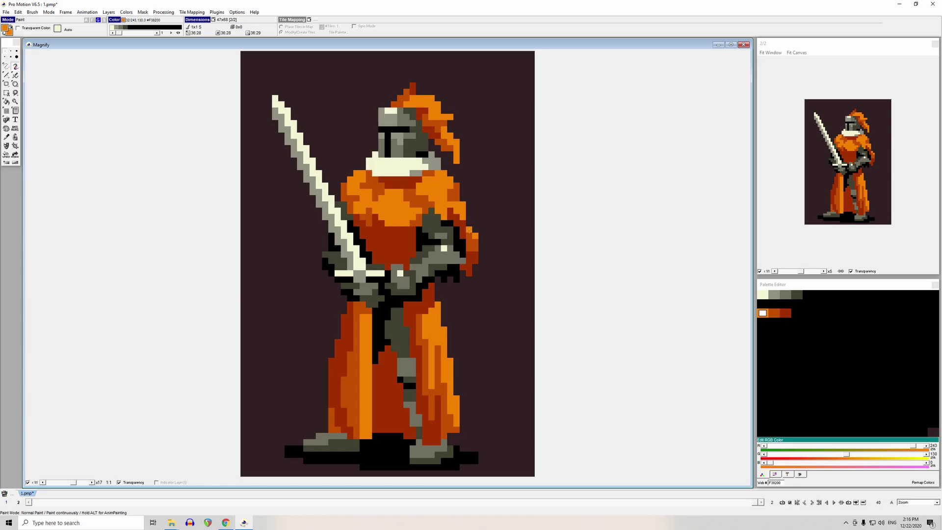
left_click(475, 243, "ctrl")
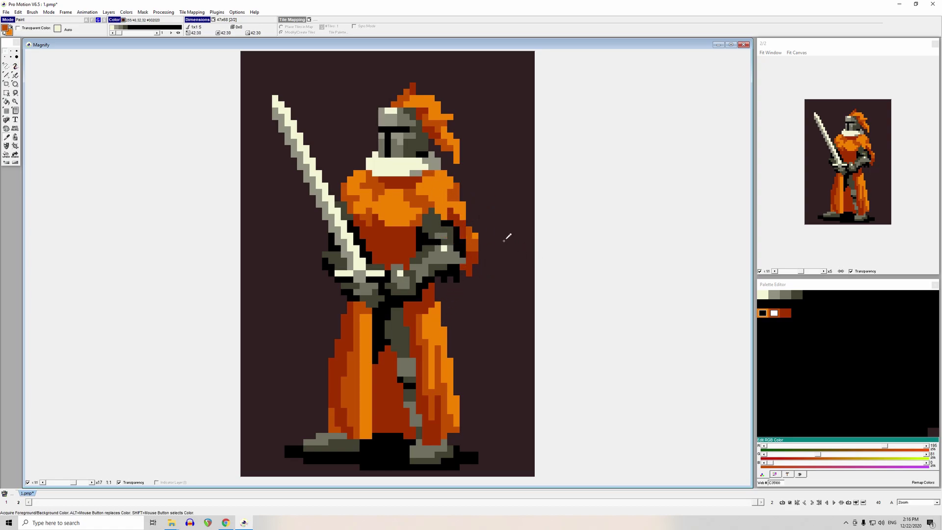
key("ctrl+z")
key("ctrl+z")
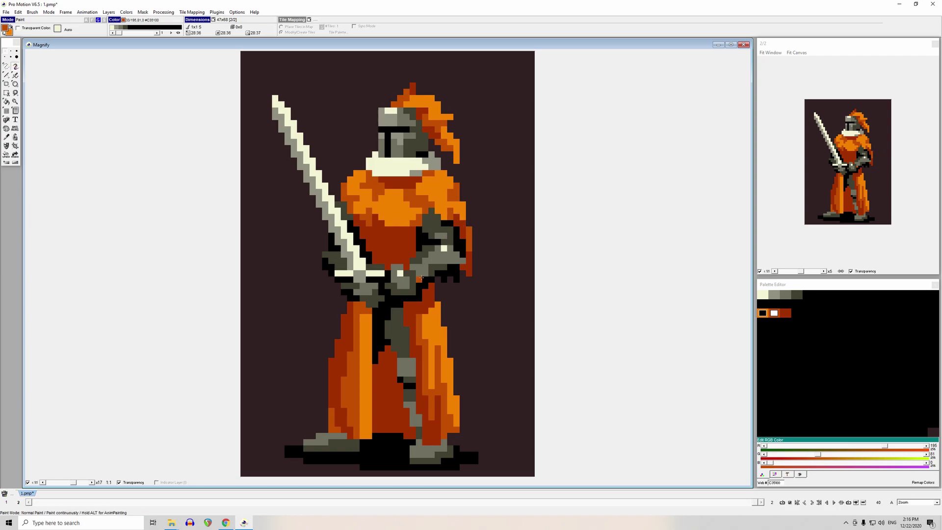
- Try a bright-orange highlight on the narrow cloth behind the elbow
key("comma")
left_click(459, 211)
left_click_drag(469, 229, 469, 224)
key("ctrl+z")
left_click(469, 242)
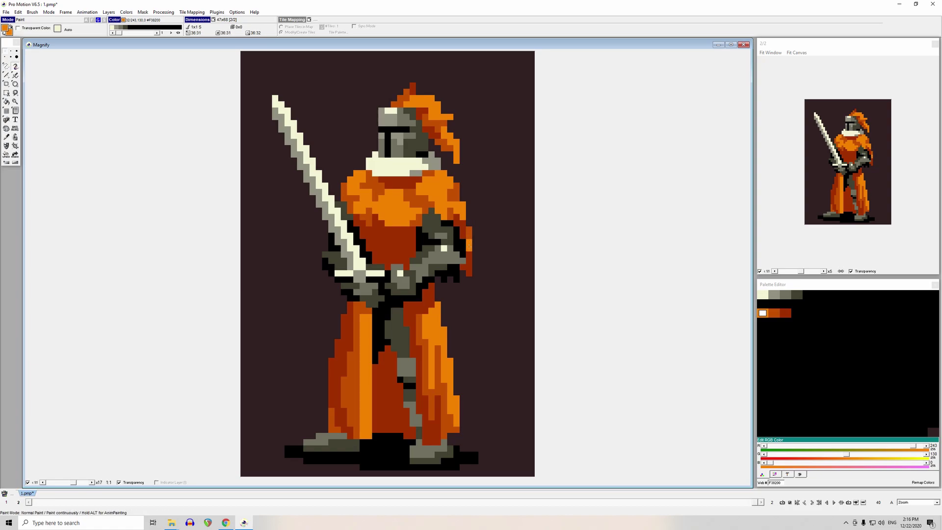
left_click(482, 323)
key("period")
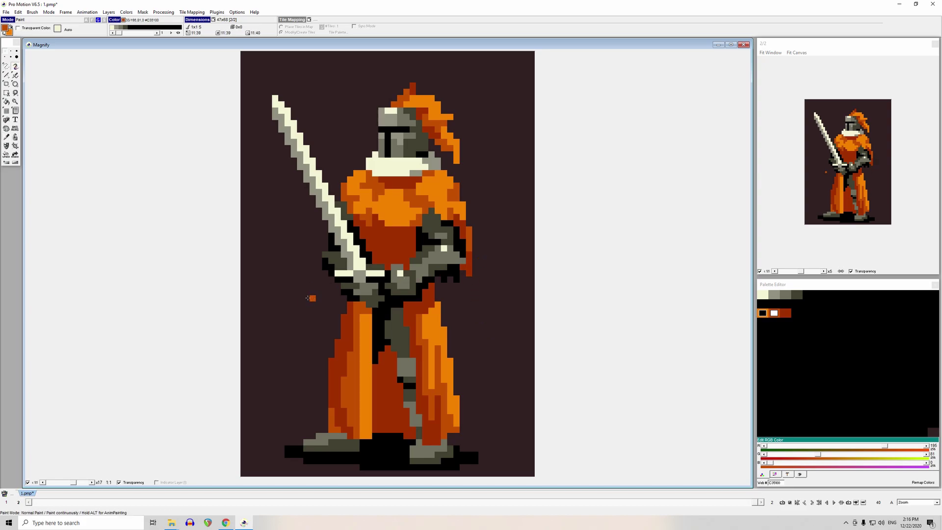
- Try enlarging the gauntlet behind the sword with dark-grey pixels along its upper edge, and undo them
key("comma")
left_click(444, 249)
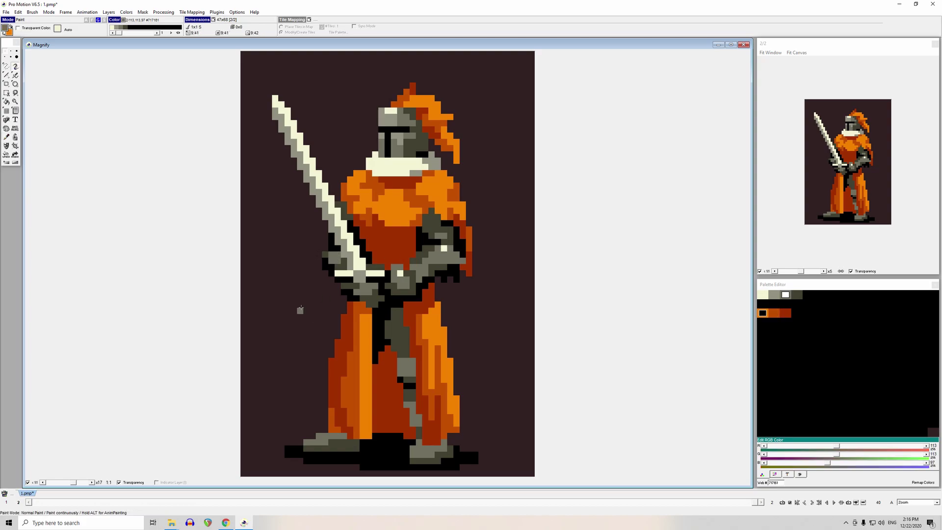
key("comma")
left_click(345, 264)
left_click_drag(331, 242, 331, 236)
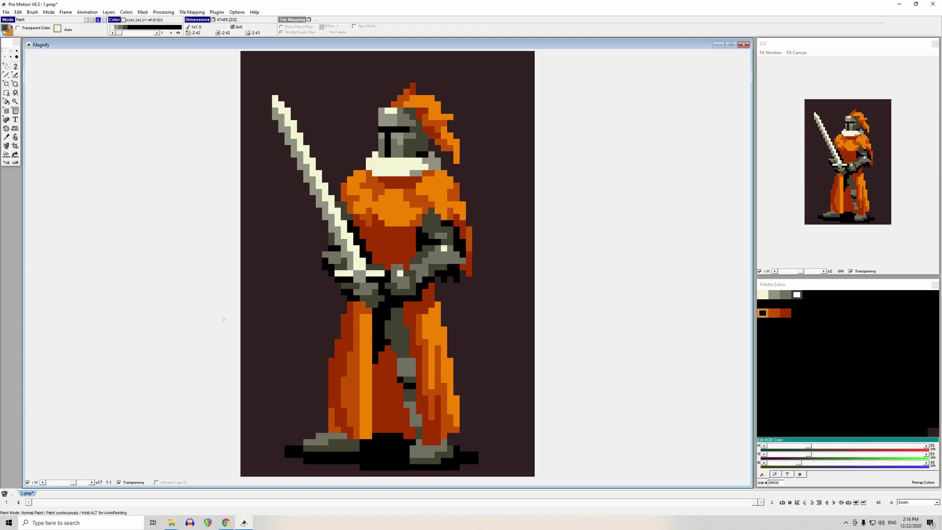
key("comma")
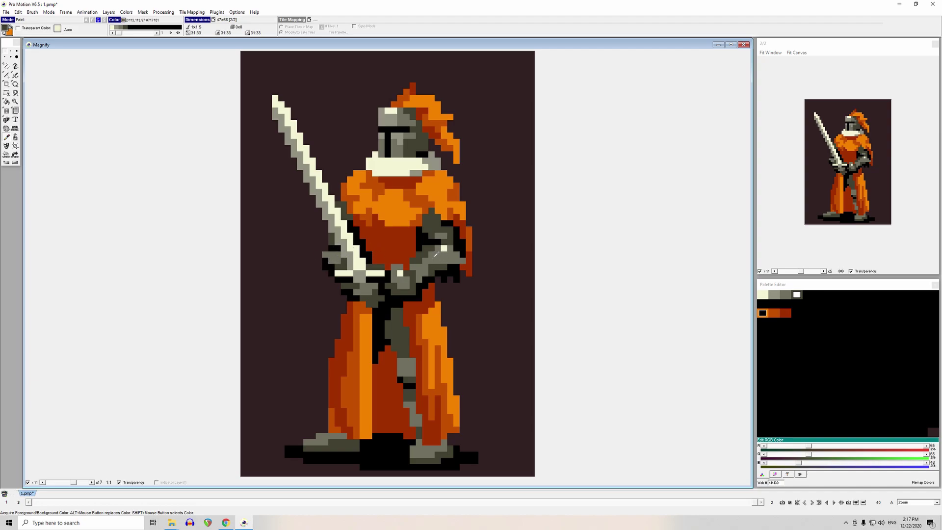
left_click(332, 242)
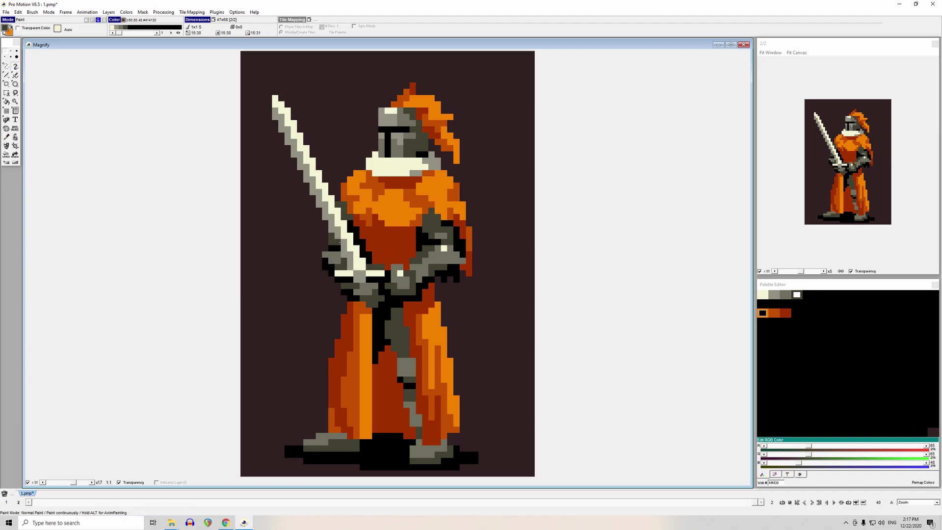
key("ctrl+z")
key("comma")
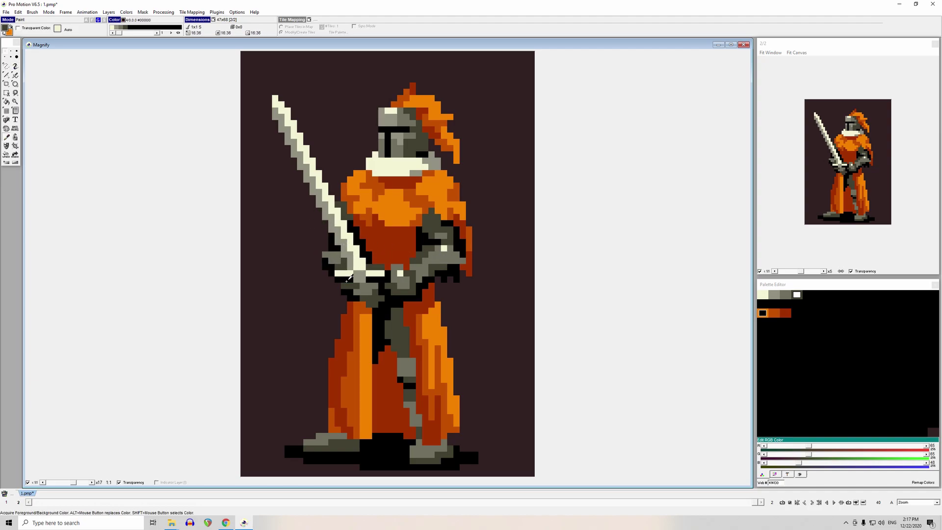
key("ctrl+z")
left_click(346, 285)
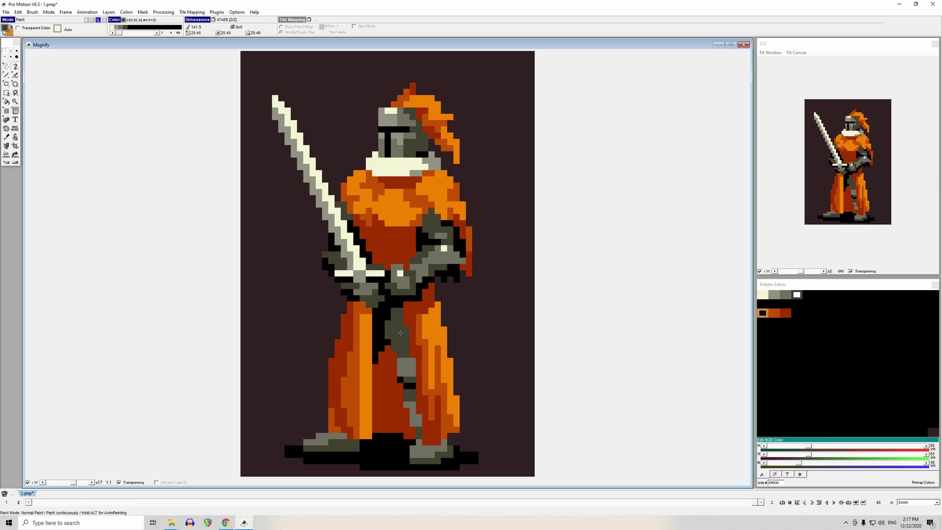
- Add a small mid-orange fold on the dark-red torso below the chest cape and a black shadow beside the bent arm
key("comma")
left_click(388, 244)
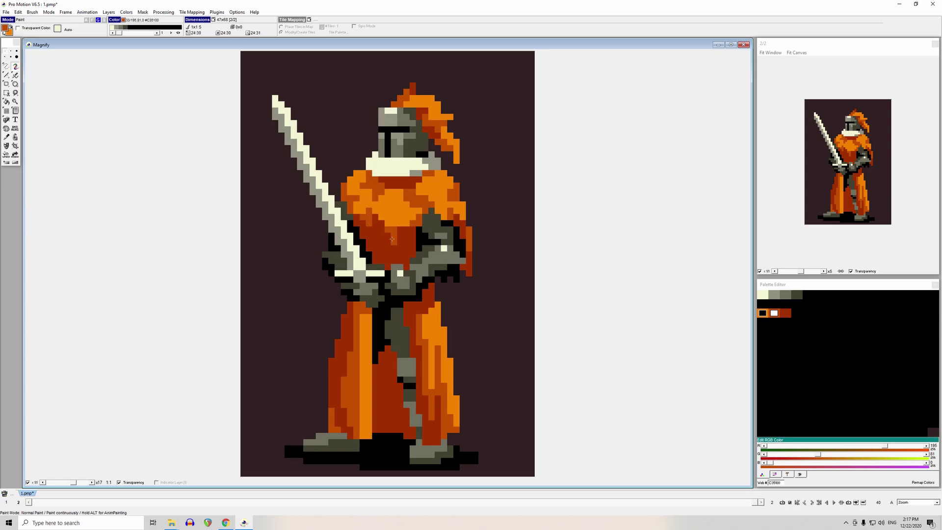
left_click_drag(394, 242, 387, 236)
left_click(393, 223)
left_click(382, 323)
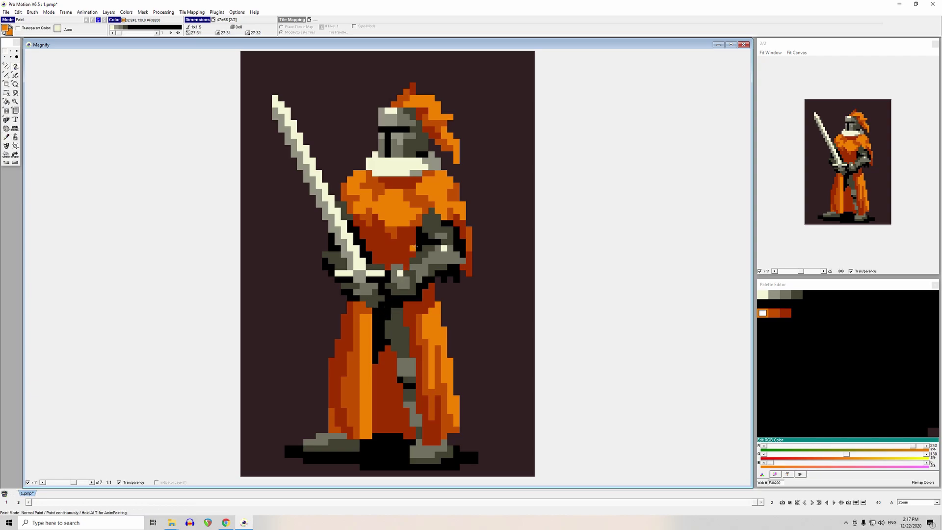
left_click(419, 238)
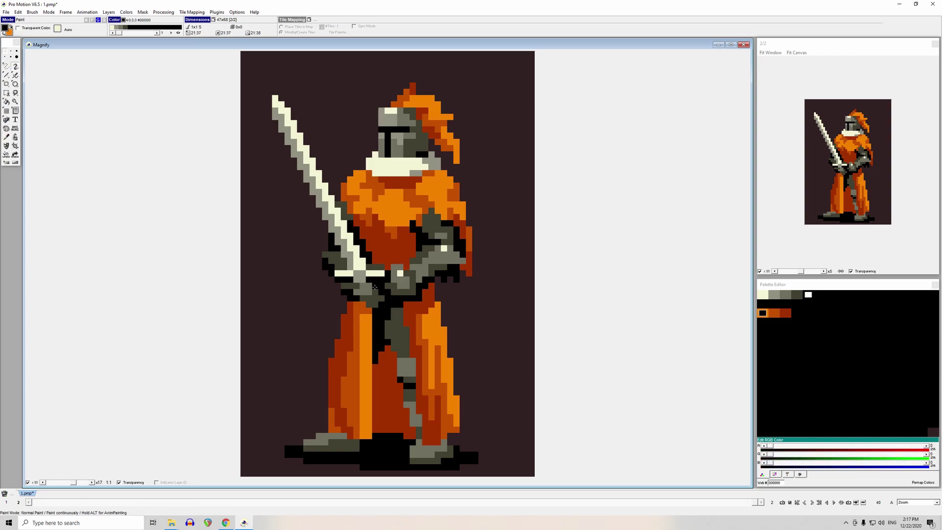
right_click(408, 235)
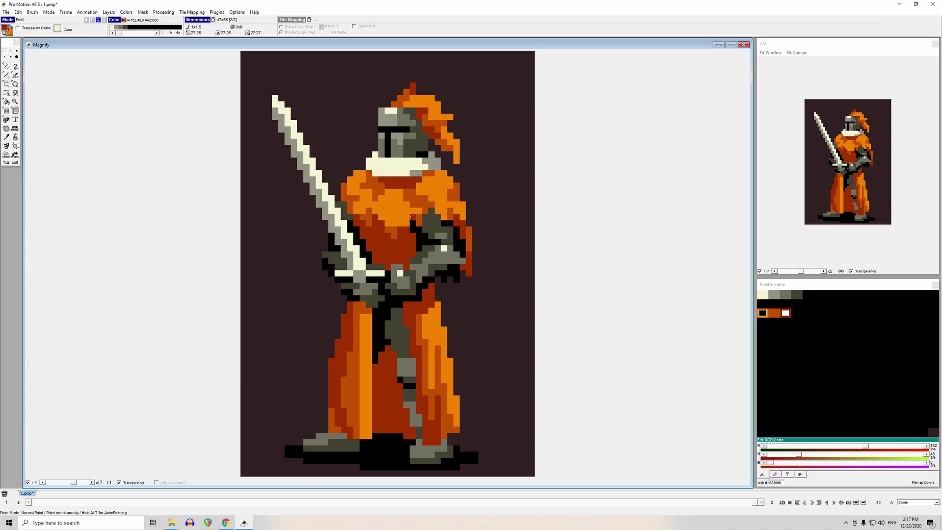
- Refine the folds of the chest cape with dark red, bright orange and mid-orange pixels
left_click(392, 317)
left_click(381, 199)
right_click(450, 198)
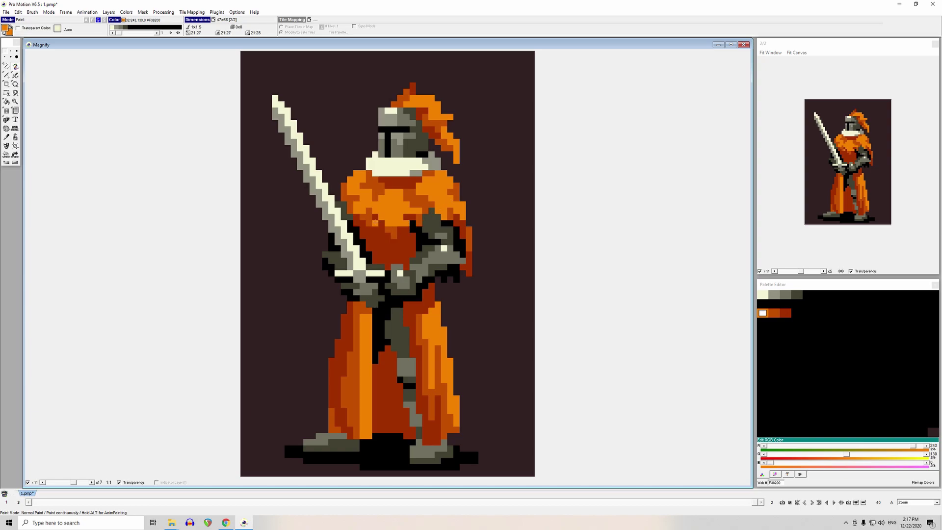
right_click(425, 186)
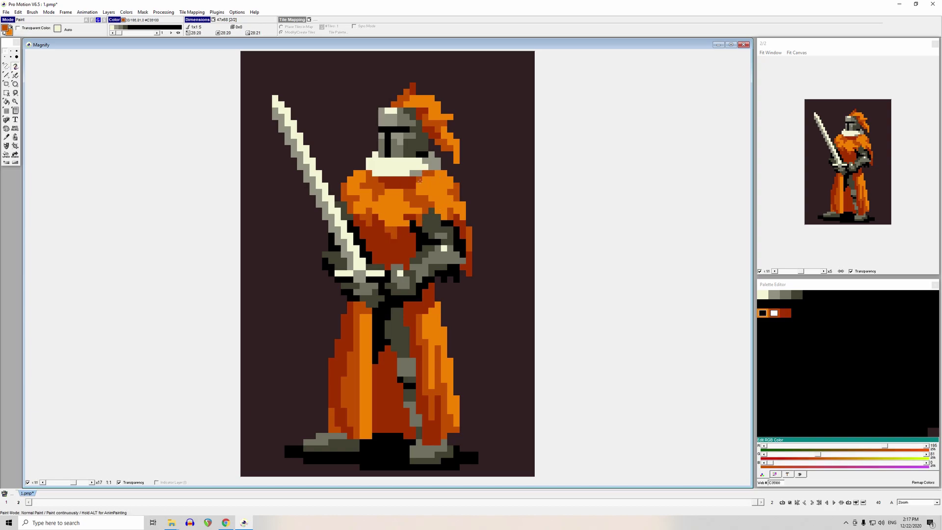
left_click(418, 237)
- Retouch the front gauntlet beside the sword's pommel with black, mid-grey and dark grey
key("comma")
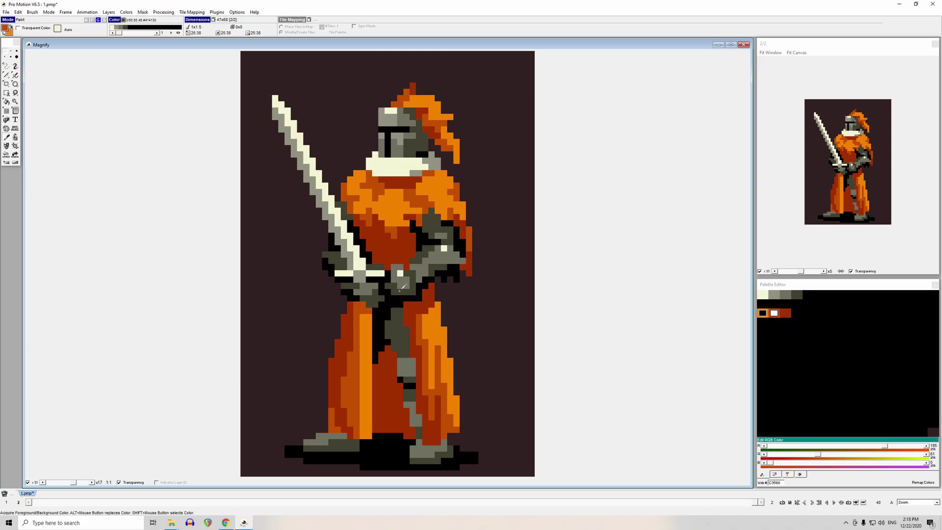
key("d")
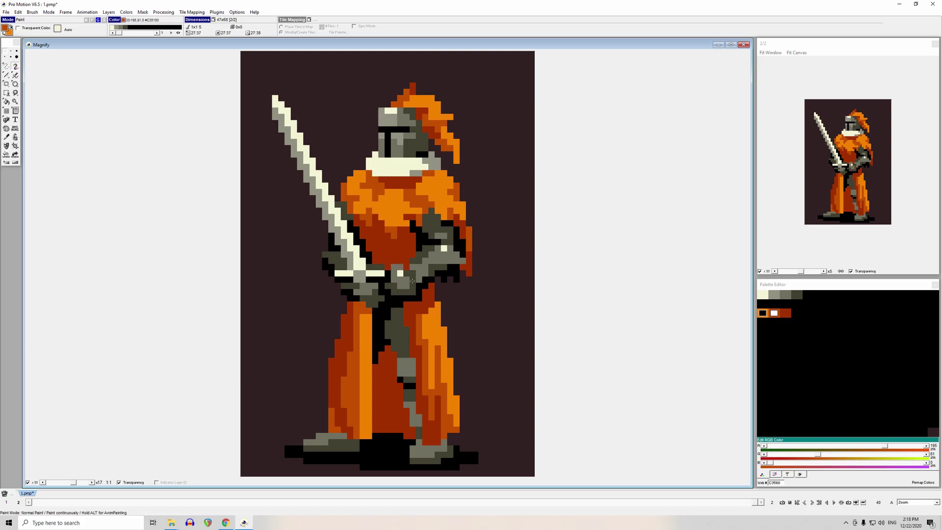
key("k")
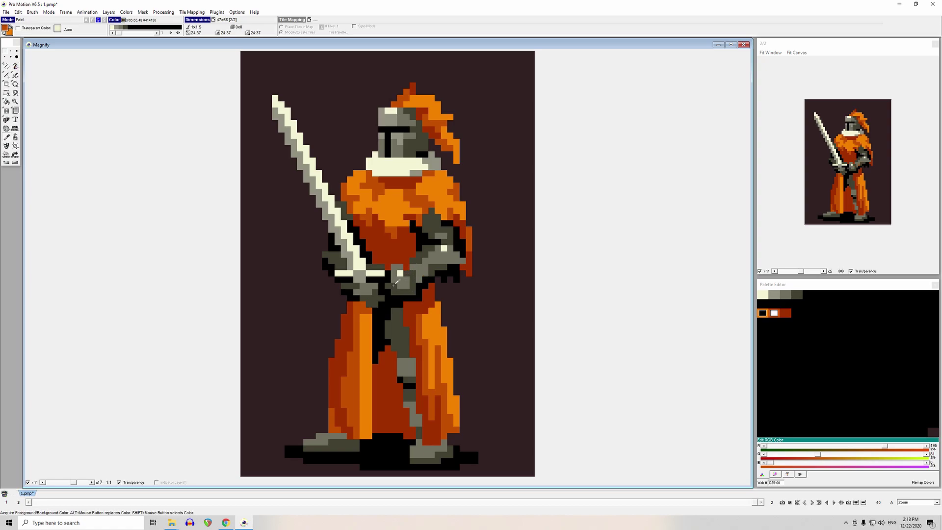
left_click(413, 292)
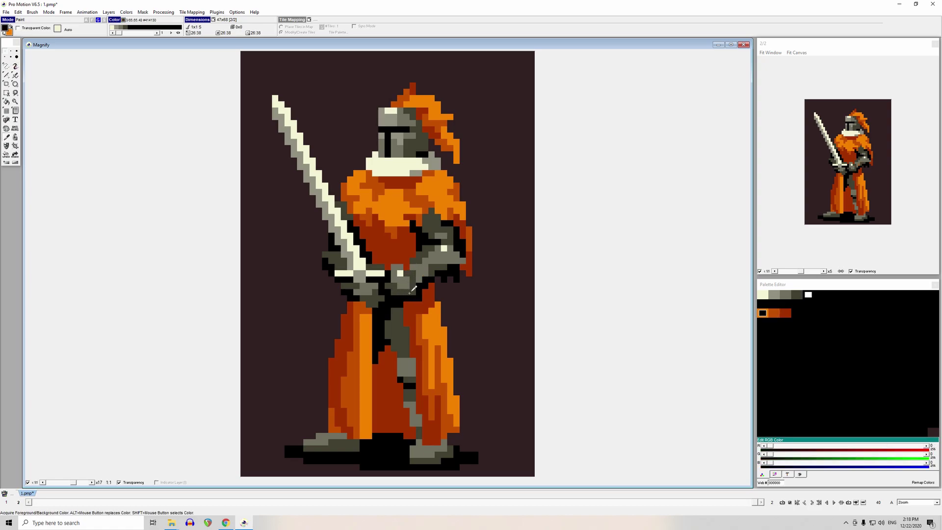
left_click(407, 276)
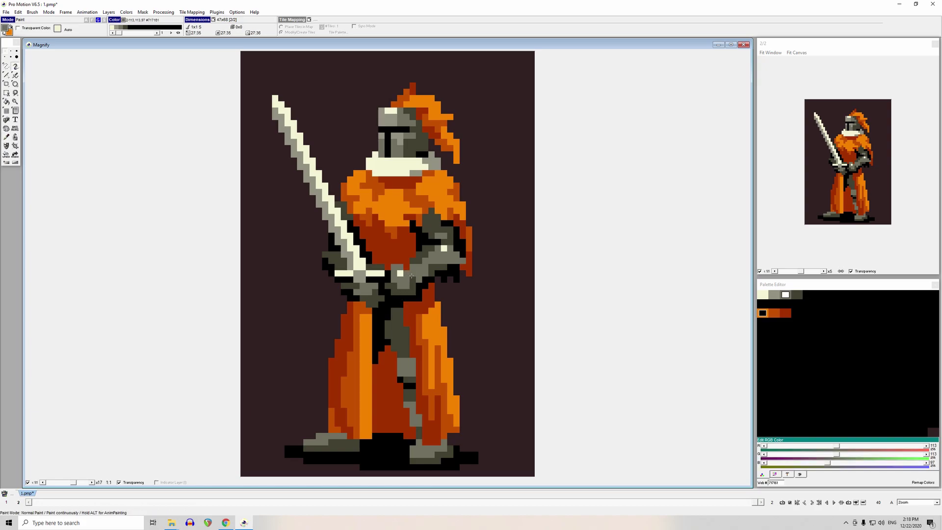
left_click(416, 282)
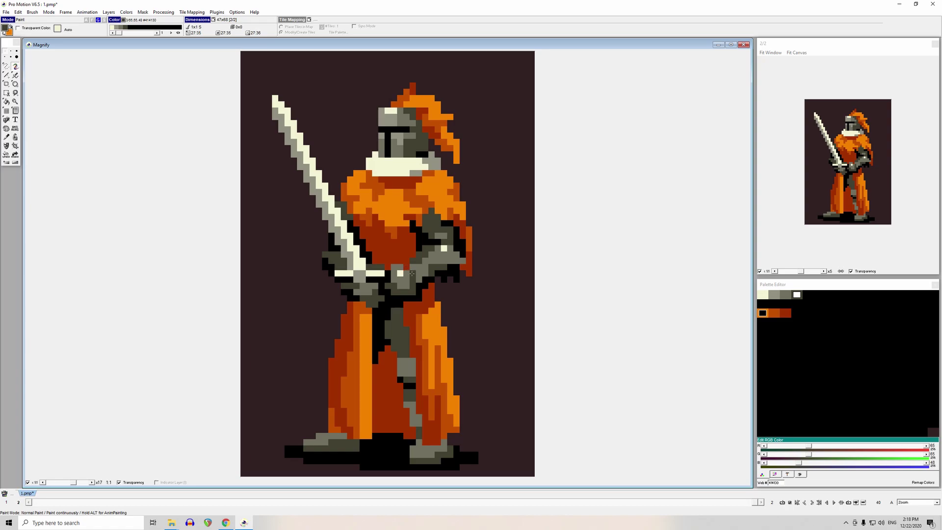
- Try covering the white highlight on the sword's pommel with mid-grey
key("comma")
left_click(403, 282)
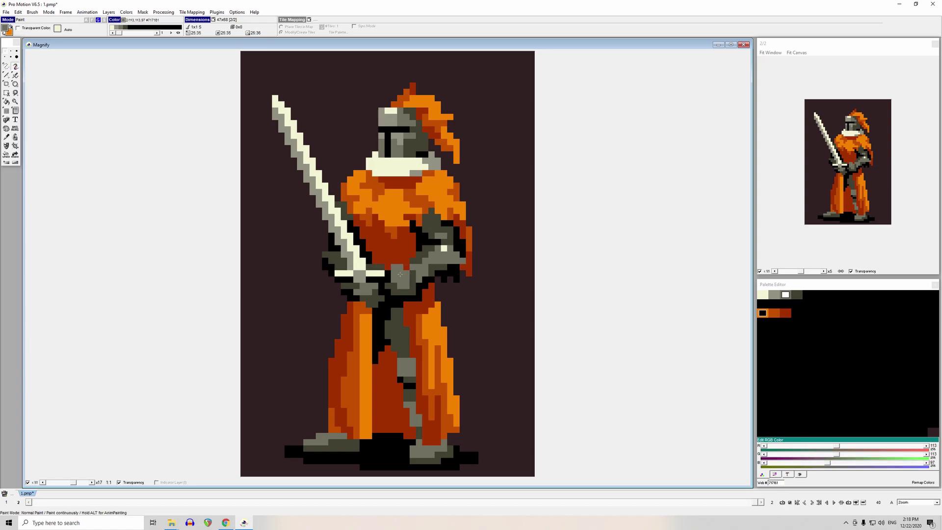
key("ctrl+z")
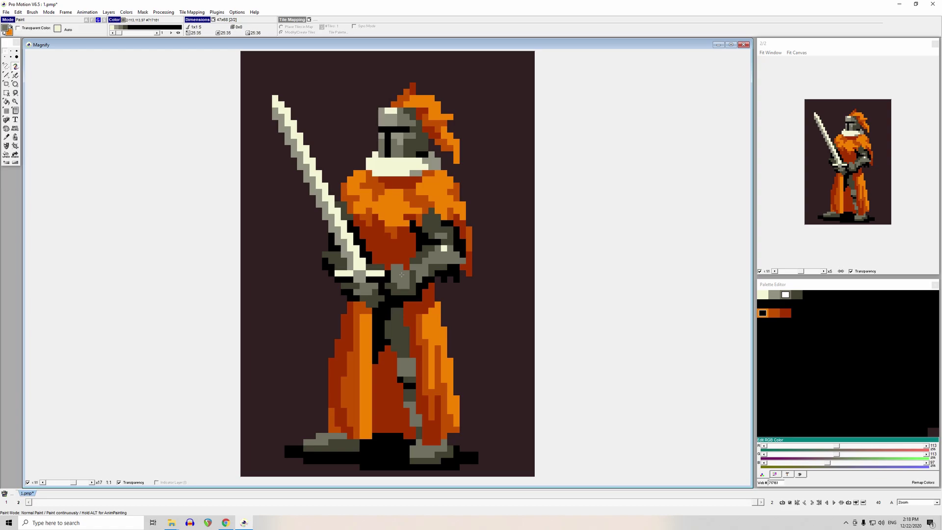
left_click(400, 276)
scroll(387, 327, "down", 1)
scroll(386, 328, "down", 2)
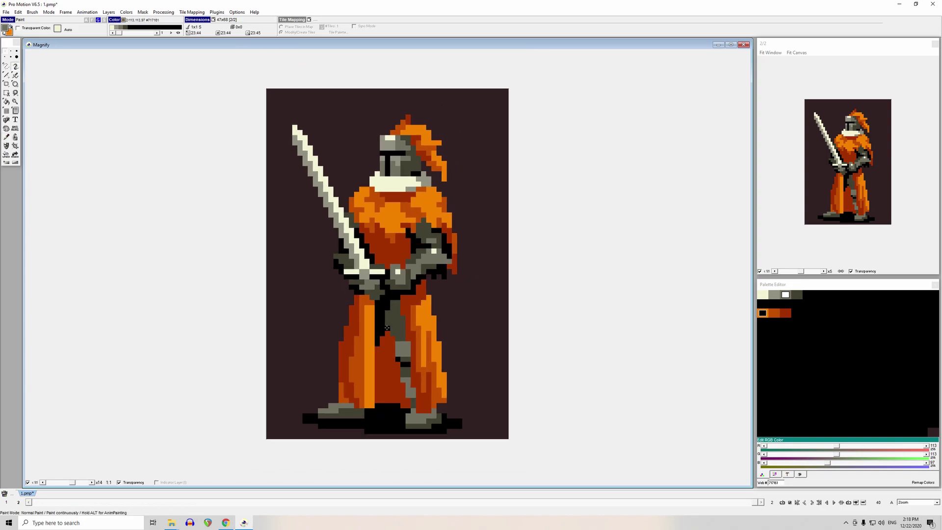
key("b")
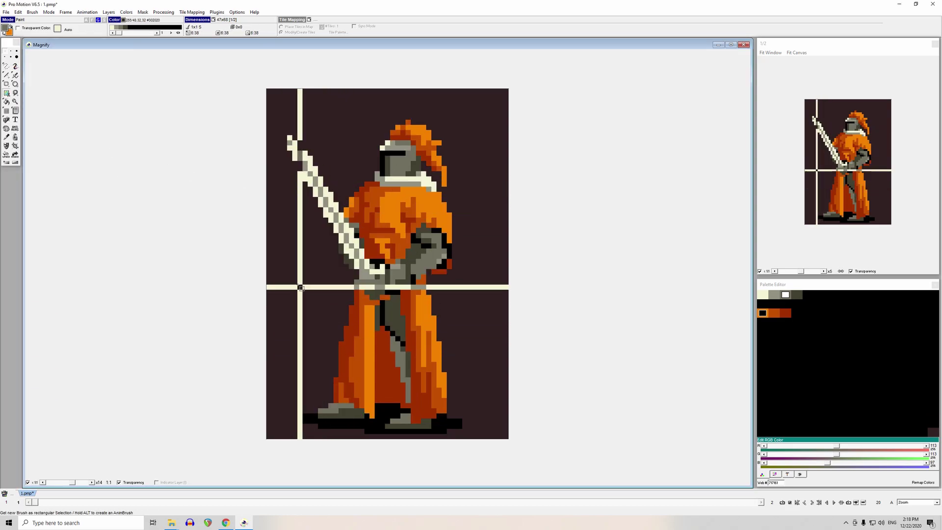
key("1")
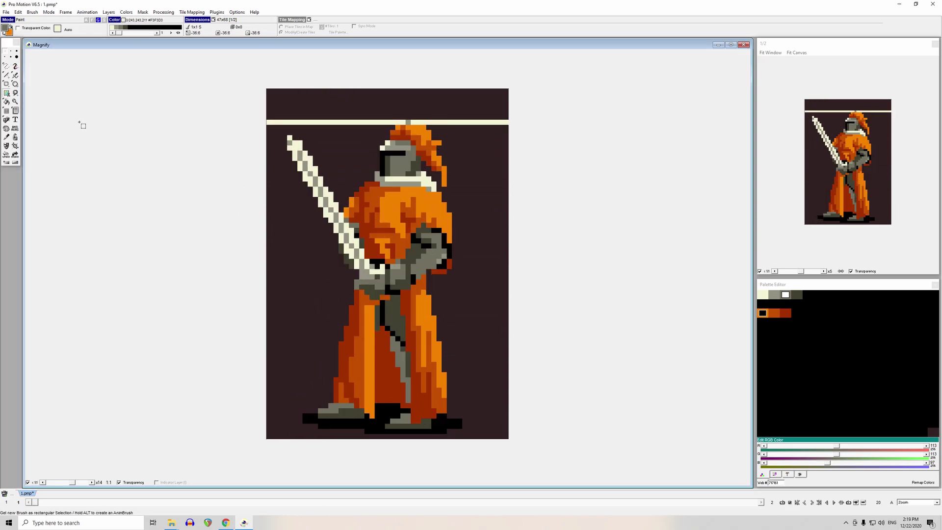
left_click(5, 52)
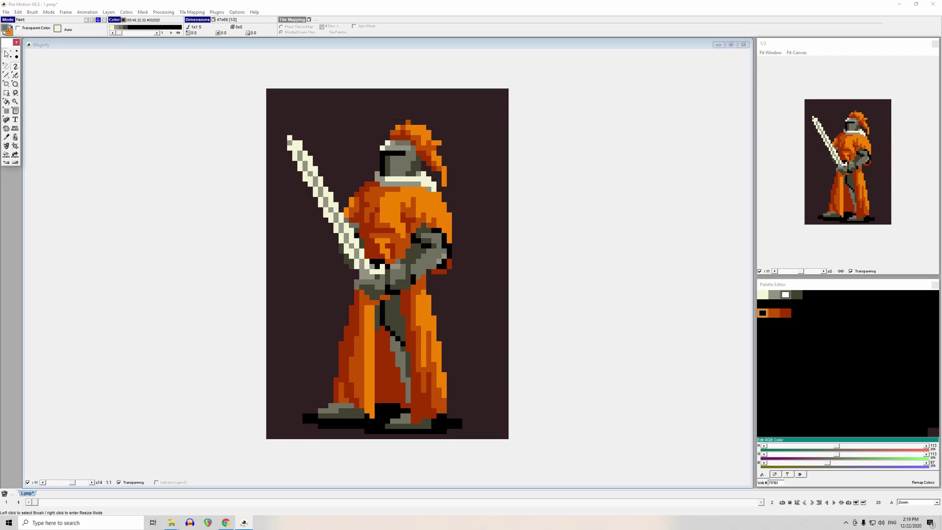
- Retouch the rear boot's heel and sole with dark grey, on the first frame and then on the second frame
left_click(427, 426)
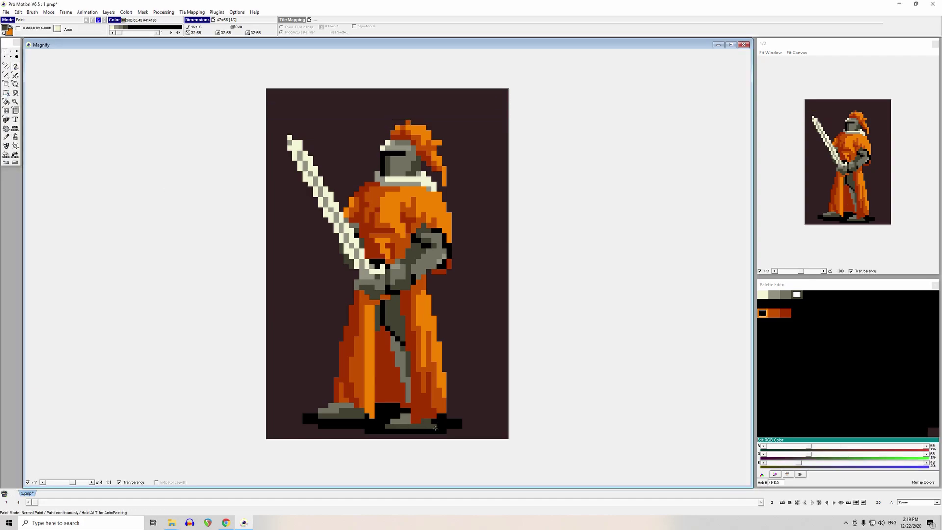
left_click_drag(431, 426, 435, 424)
key("2")
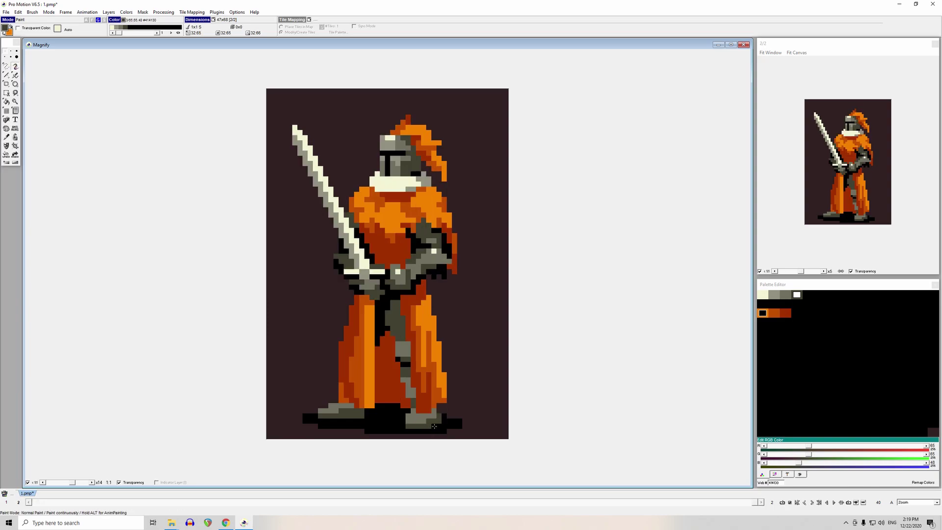
left_click(438, 426)
left_click(430, 416)
left_click_drag(434, 421, 429, 421)
- Trim the inner edge of the second frame's rear boot with black to narrow it
left_click(405, 415)
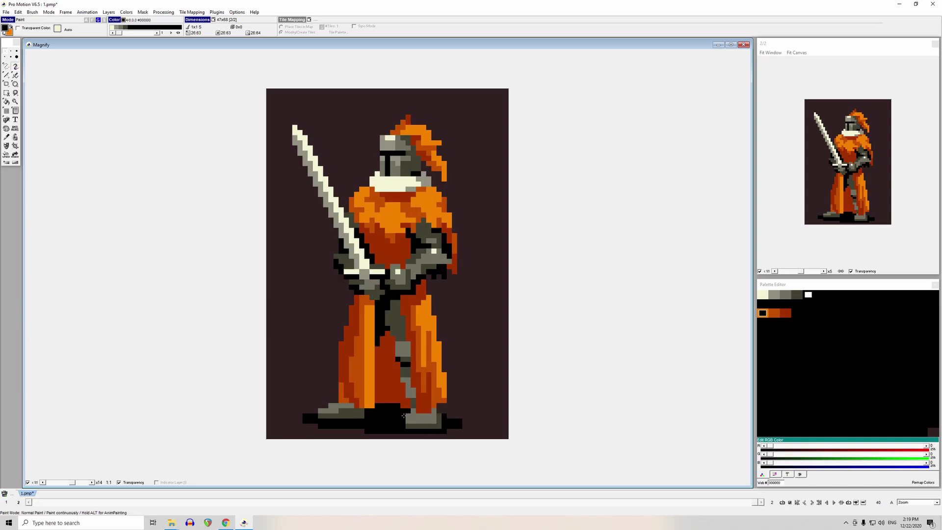
left_click(413, 411)
left_click_drag(405, 424, 412, 416)
key("1")
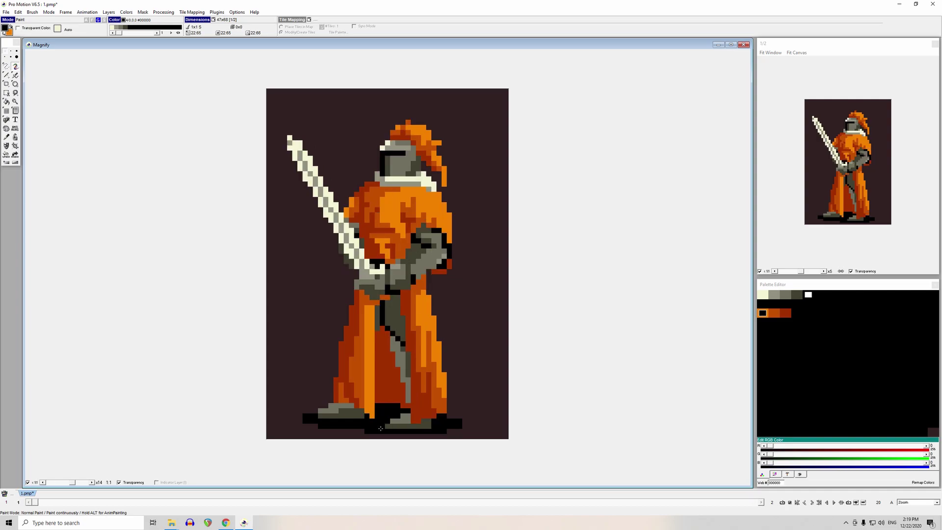
left_click(395, 427)
key("2")
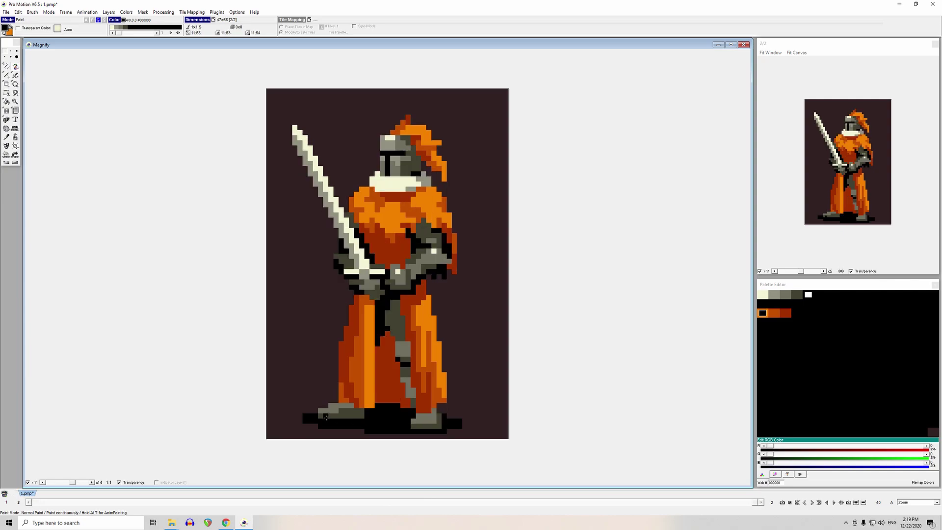
- Reshape the second frame's rear knee plate with mid-grey and define a black shadow beneath it
key("comma")
left_click(405, 350)
left_click_drag(403, 338, 398, 338)
key("comma")
left_click(404, 372)
key("comma")
left_click(403, 364)
left_click(403, 359)
- Paint over the rear lower leg below the knee with the cape's dark red
key("comma")
left_click(398, 373)
mouse_move(403, 380)
left_mouse_down()
mouse_move(413, 405)
mouse_move(407, 375)
left_mouse_up()
left_click(413, 390)
left_click(398, 359)
- Widen the black shadow along the rear thigh's inner edge and trim the knee's side with dark red
right_click(387, 405)
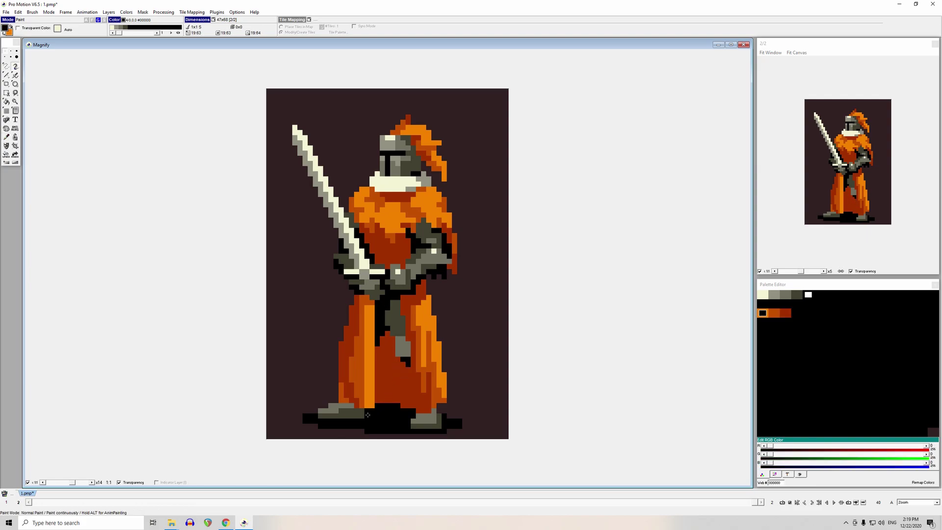
key("comma")
left_click(384, 326)
key("comma")
left_click(392, 338)
left_click(397, 354)
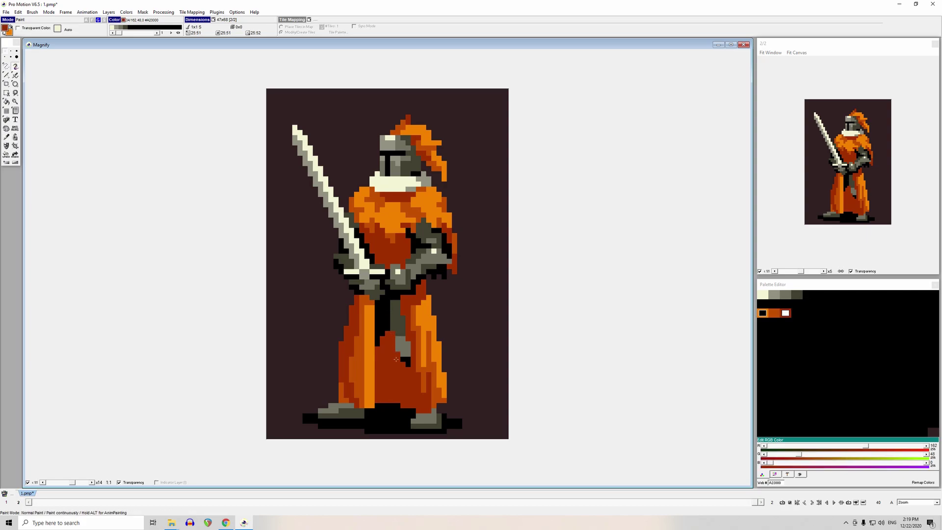
- Block in a mid-grey front knee on the second frame and draw a black thigh contour from the groin down to it
key("1")
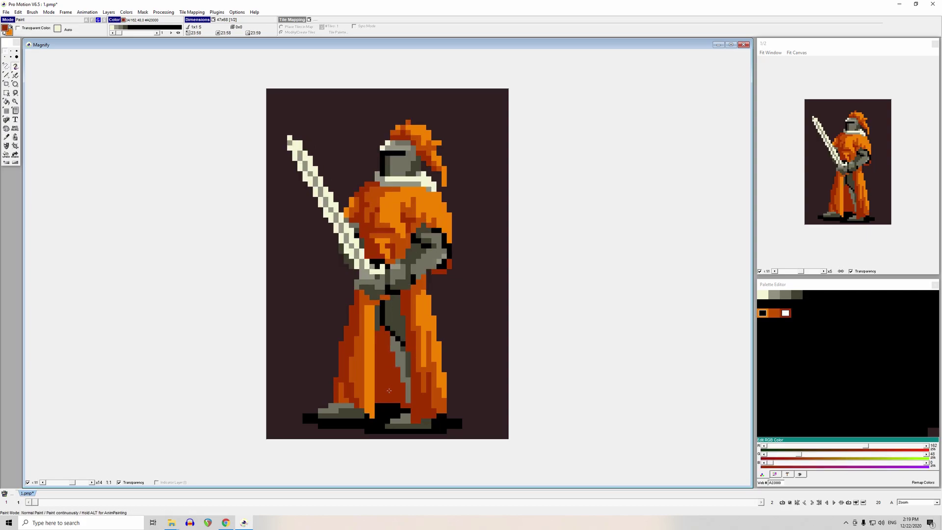
key("2")
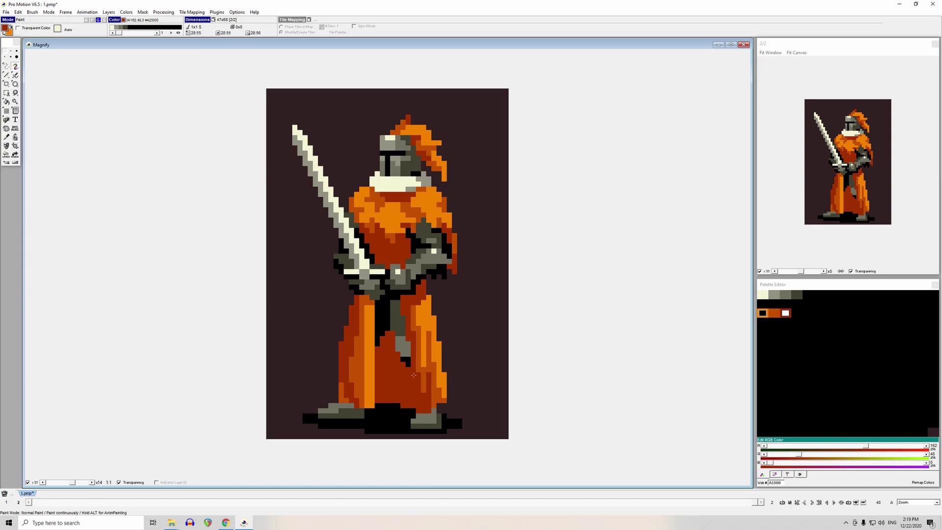
key("1")
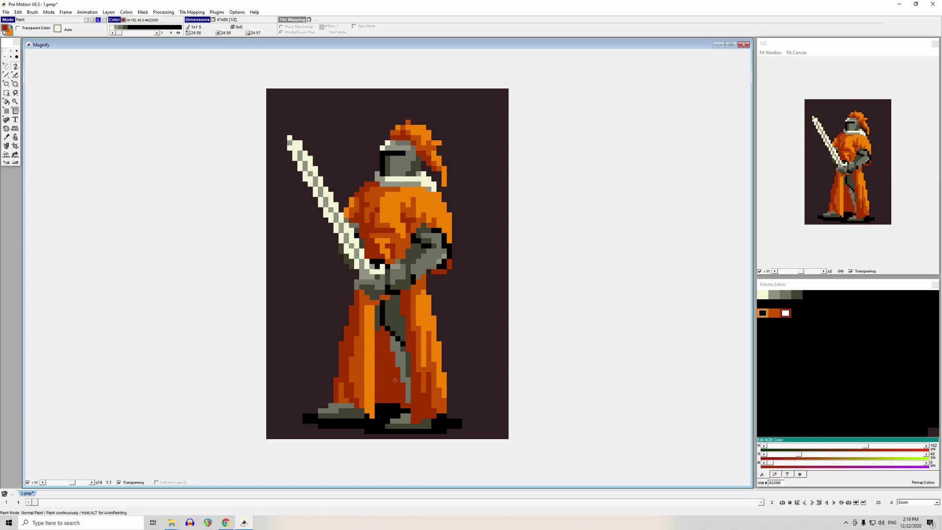
key("2")
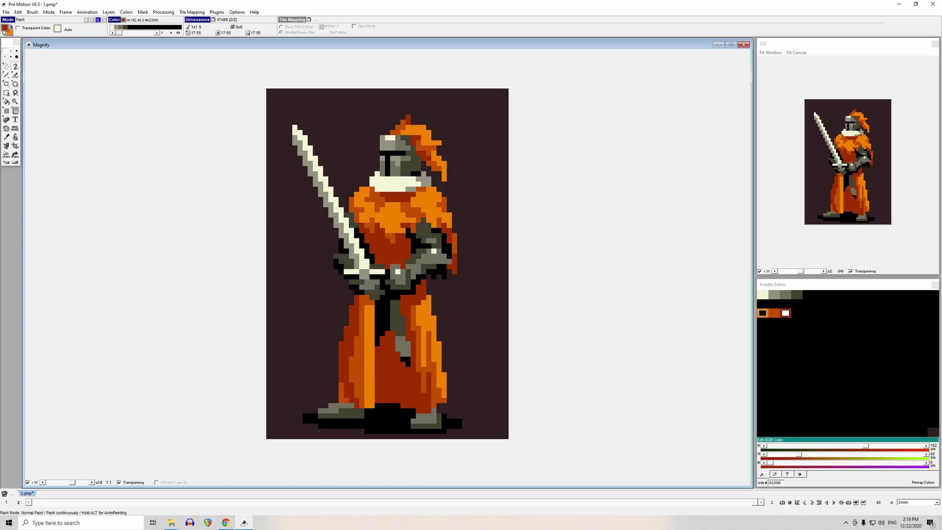
left_click(401, 344)
mouse_move(336, 344)
left_mouse_down()
mouse_move(355, 353)
mouse_move(346, 349)
left_mouse_up()
left_click(379, 308)
left_click_drag(373, 307, 346, 335)
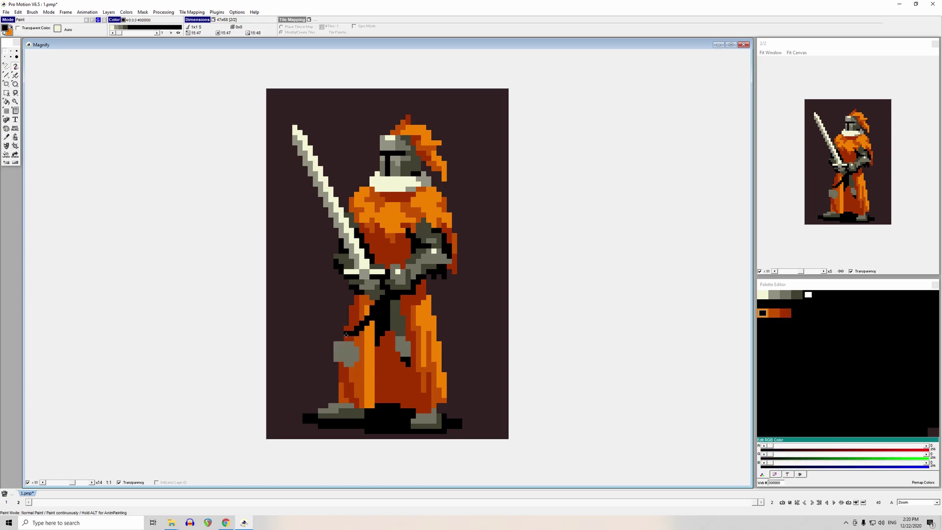
left_click(348, 338)
- Fill the orange cape stripes below the new thigh contour with dark red
key("f")
left_click(380, 353)
left_click(370, 358)
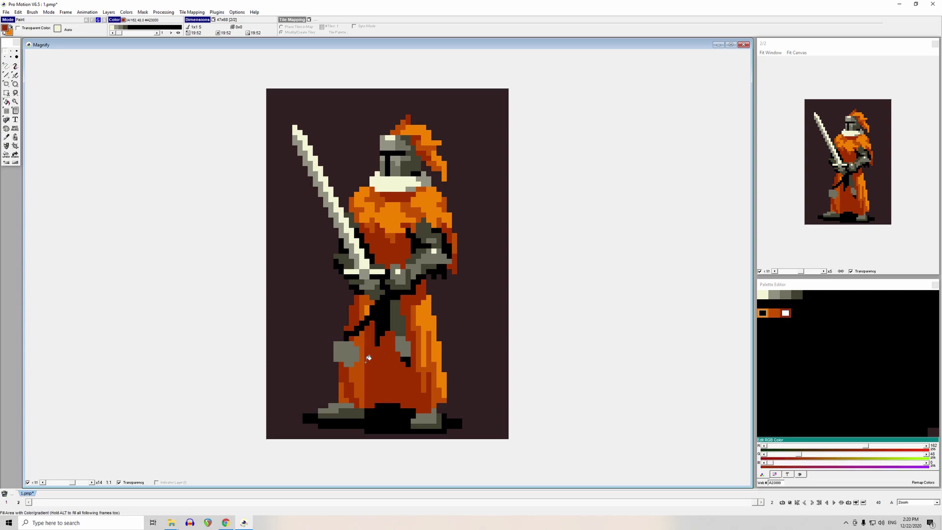
left_click(364, 357)
- Paint the front thigh and shin in dark grey and tidy the cape edge beside the knee with dark red
left_click(381, 321)
key("d")
left_click(397, 318)
left_click_drag(374, 324, 359, 341)
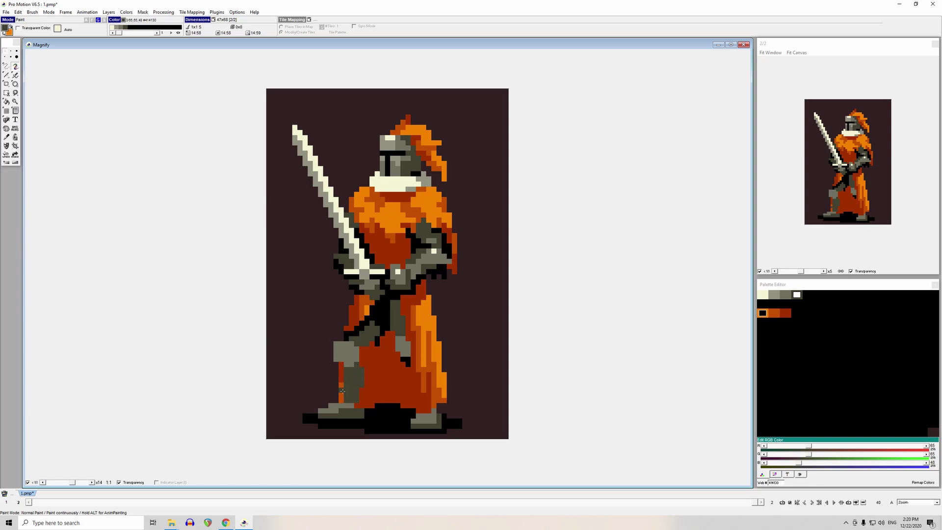
right_click(342, 391)
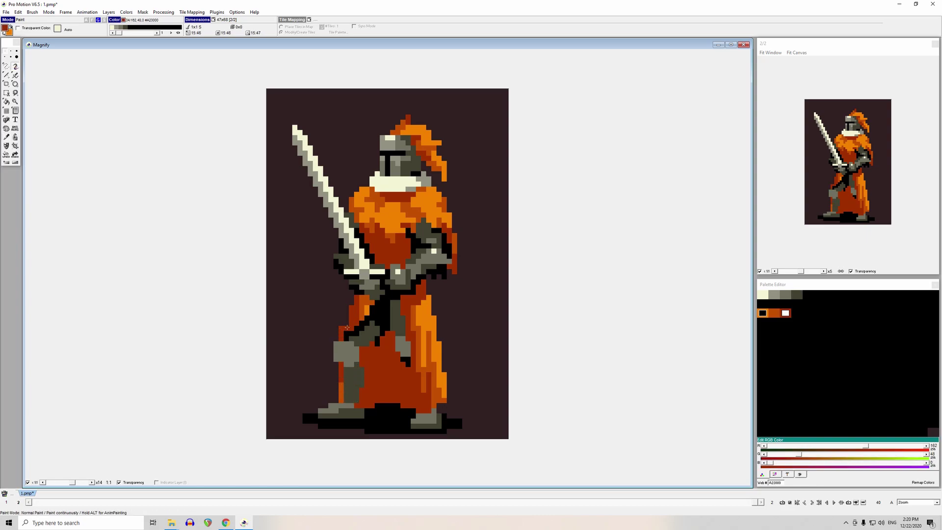
right_click(318, 387)
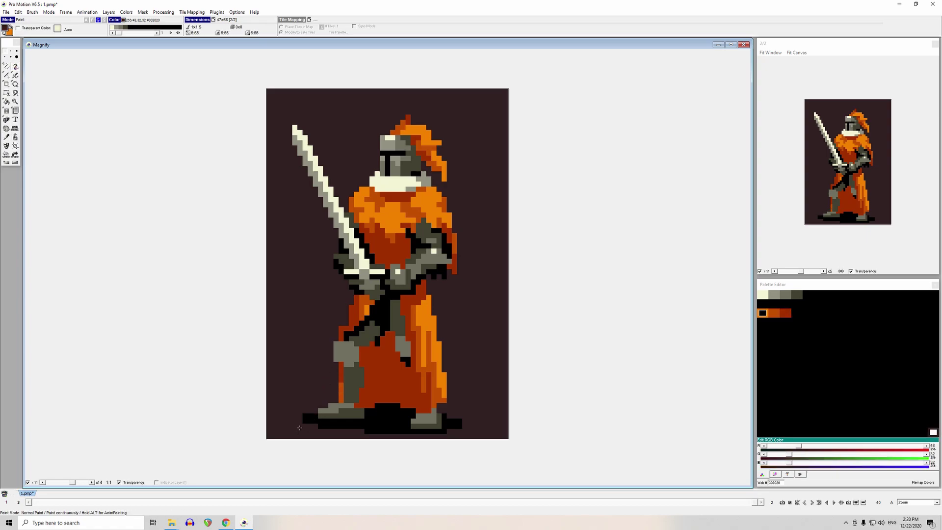
right_click(345, 352)
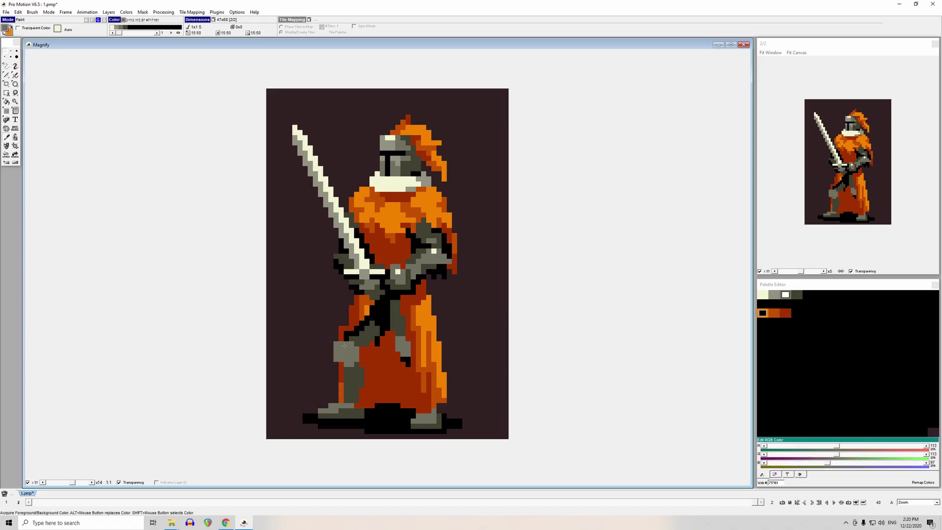
- Capture the knight from sword tip to mid-shin as a rectangular brush and shift it up one pixel over the background colour
left_click(6, 93)
mouse_move(279, 105)
left_mouse_down()
mouse_move(483, 353)
mouse_move(483, 382)
left_mouse_up()
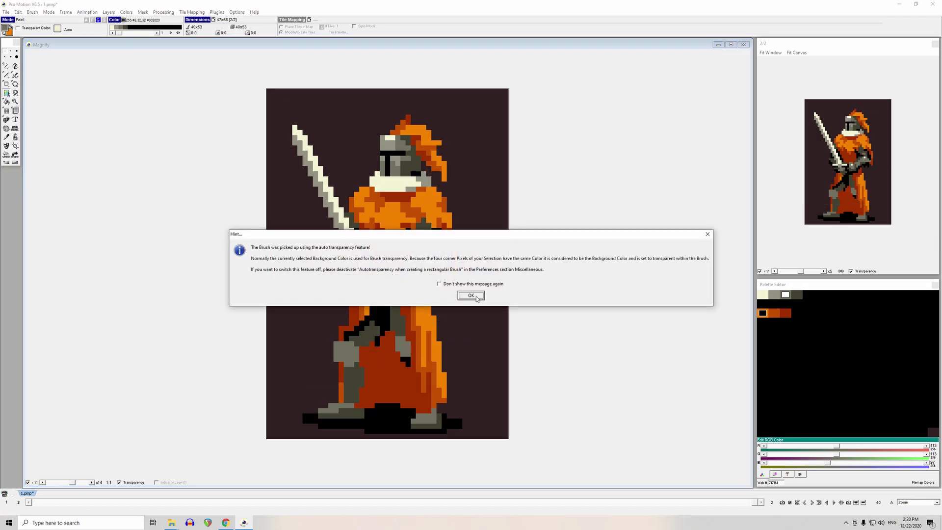
left_click(471, 308)
right_click(381, 241)
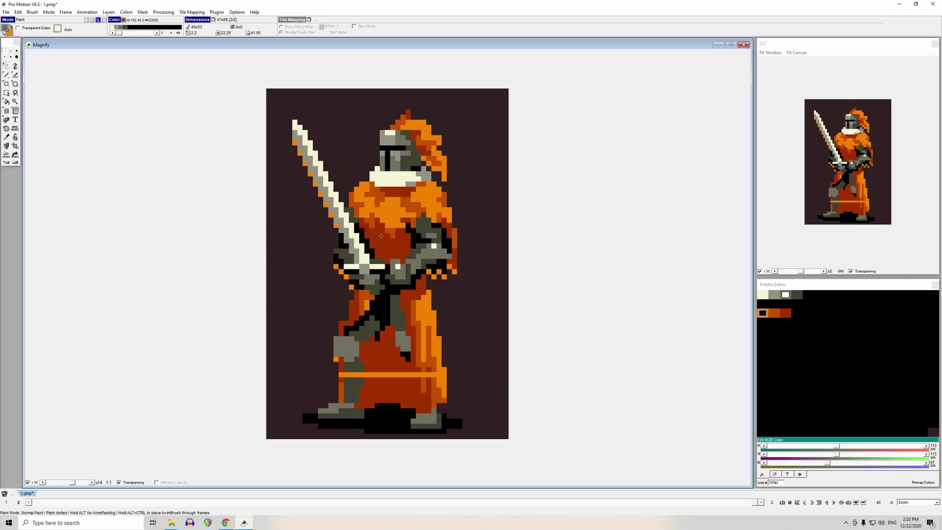
left_click(475, 317)
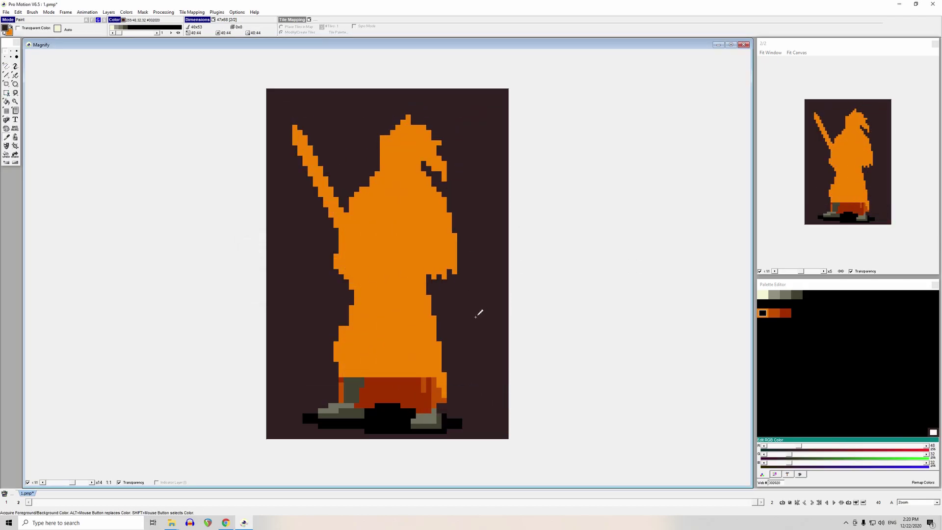
right_click(464, 276)
key("ctrl+z")
right_click(299, 275)
right_click(382, 241)
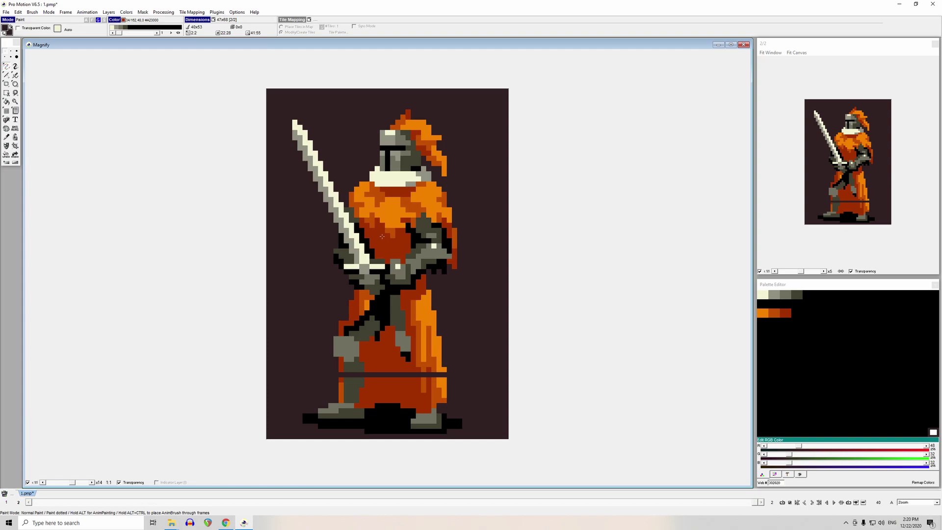
- Thicken the front thigh behind the knee with dark grey and add a black shadow along its underside
key("comma")
left_click(361, 336)
left_click(362, 344)
key("comma")
left_click(376, 336)
left_click_drag(372, 339, 365, 343)
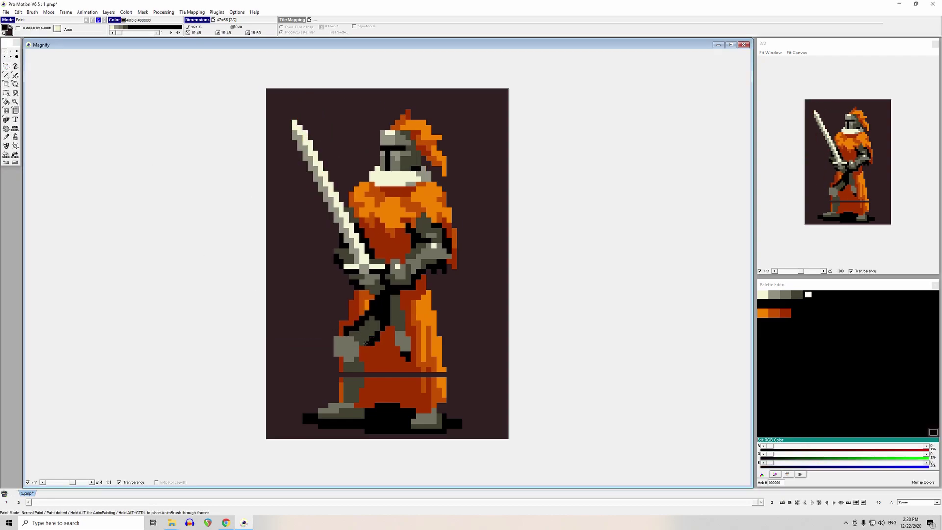
- Close the one-pixel gap across the front shin and inner cape with matching dark grey and dark red pixels
right_click(346, 376)
mouse_move(362, 375)
left_mouse_down()
mouse_move(341, 374)
mouse_move(420, 375)
left_mouse_up()
key("comma")
left_click(342, 368)
left_click(341, 375)
- Close the remaining gap across the cape's outer folds with matching mid-orange, dark red and bright orange pixels
key("comma")
right_click(422, 373)
key("comma")
left_click(429, 379)
left_click(430, 375)
key("comma")
left_click(434, 370)
left_click(435, 374)
key("comma")
left_click(444, 372)
left_click(439, 374)
- Reshape the front knee plate with background, mid-grey and dark grey pixels
right_click(332, 338)
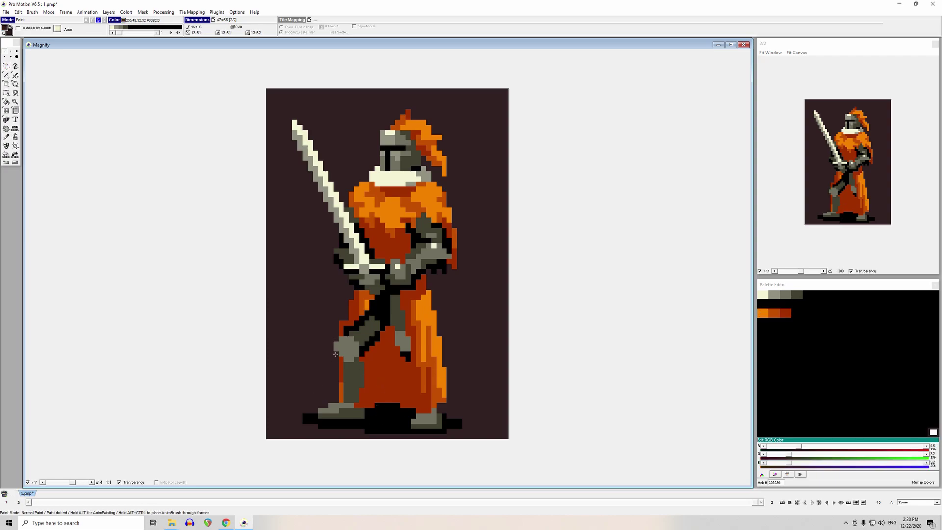
right_click(356, 344)
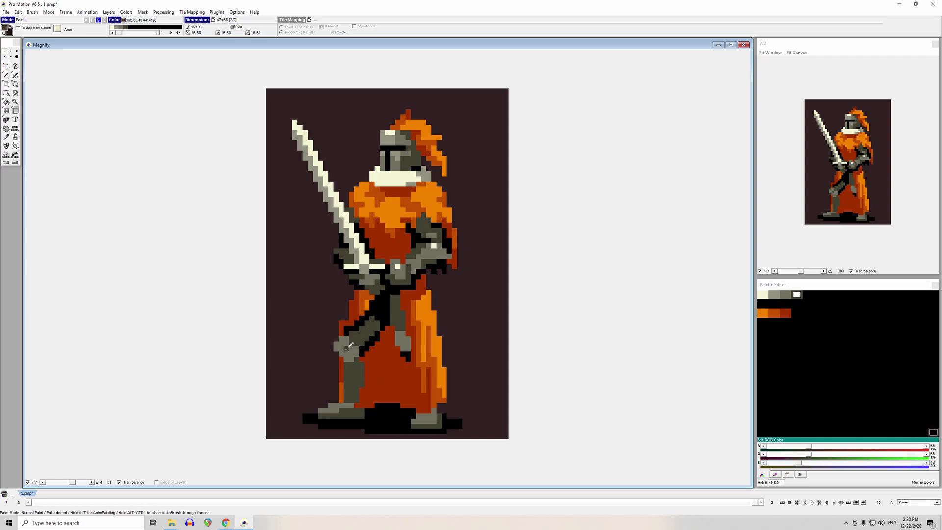
right_click(337, 353)
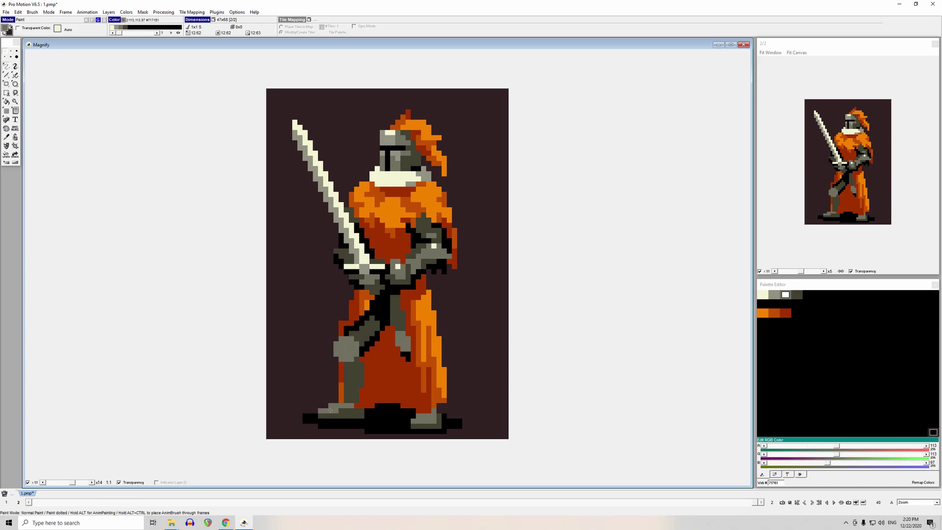
right_click(354, 345)
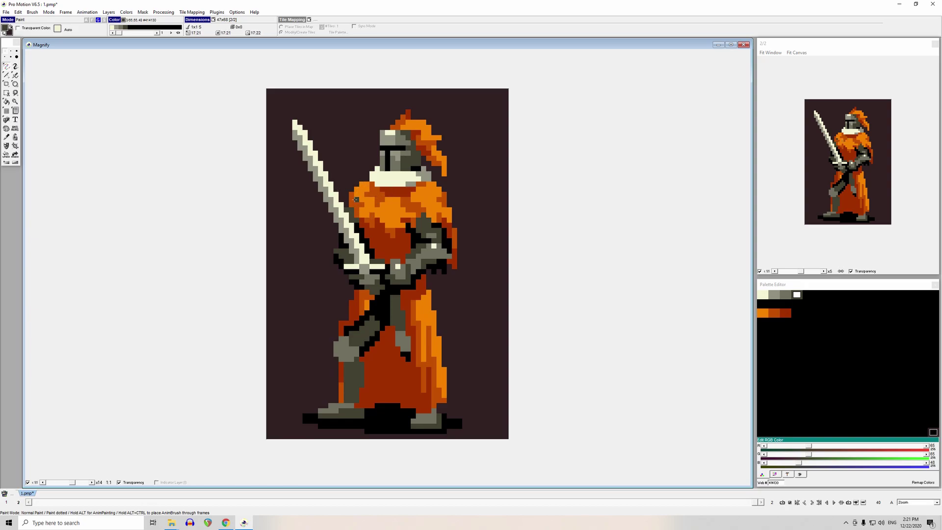
right_click(326, 364)
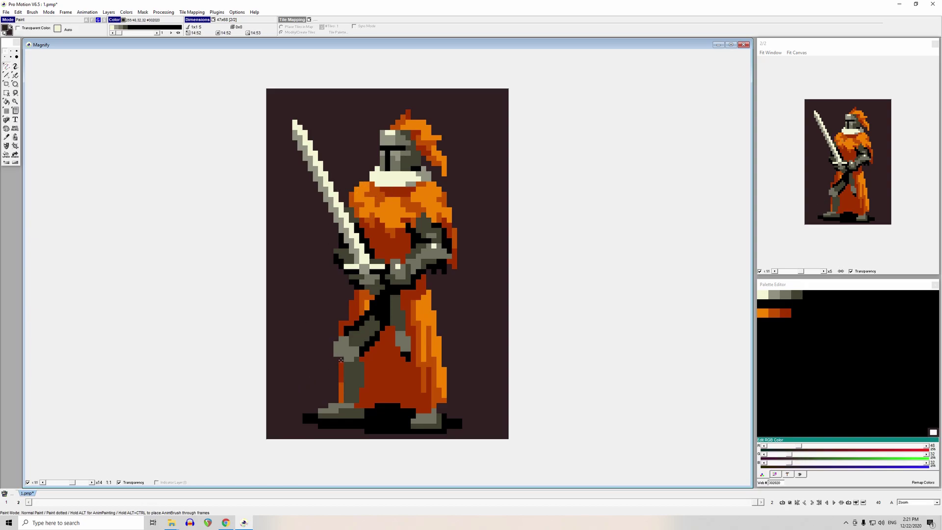
right_click(344, 362)
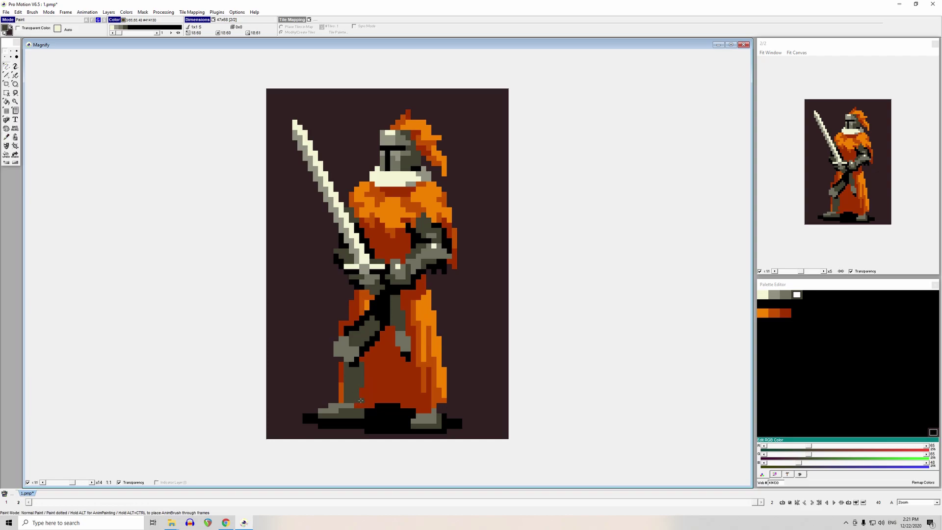
- Shade the front shin, ankle and boot with mid-grey and dark grey pixels
key("comma")
left_click(353, 355)
left_click_drag(352, 400, 359, 409)
right_click(359, 404)
right_click(317, 421)
right_click(360, 407)
- Even out the cape's hem and clean up the ground shadow between the boots with background colour and black
right_click(366, 432)
left_click_drag(412, 410, 369, 406)
right_click(387, 436)
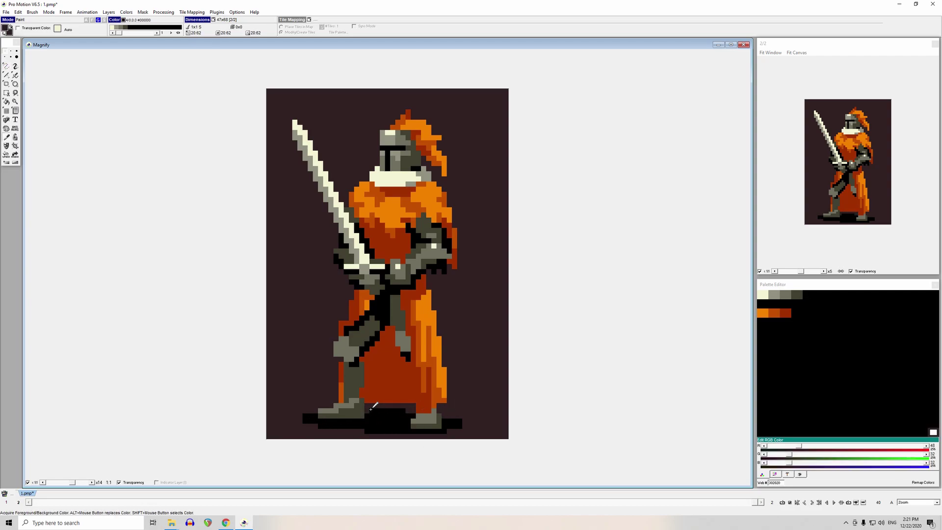
left_click_drag(368, 411, 399, 410)
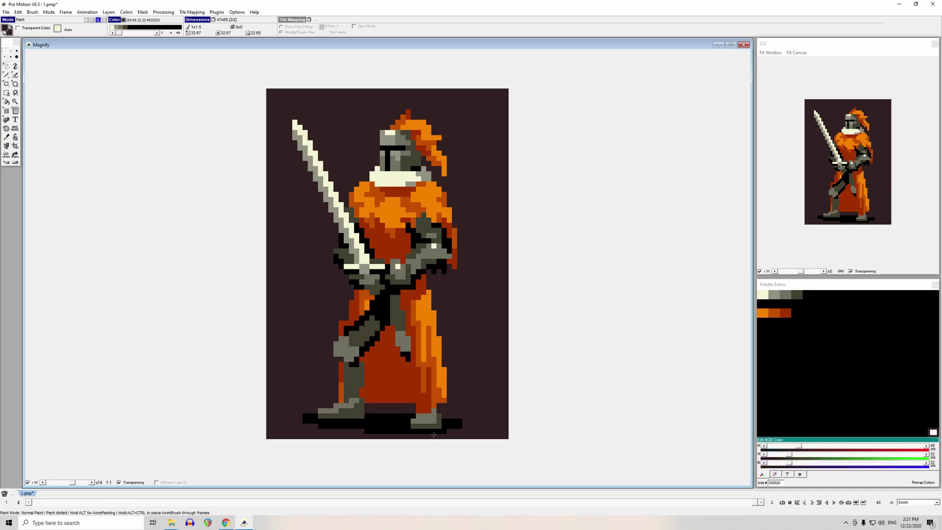
right_click(386, 417)
left_click_drag(365, 411, 395, 410)
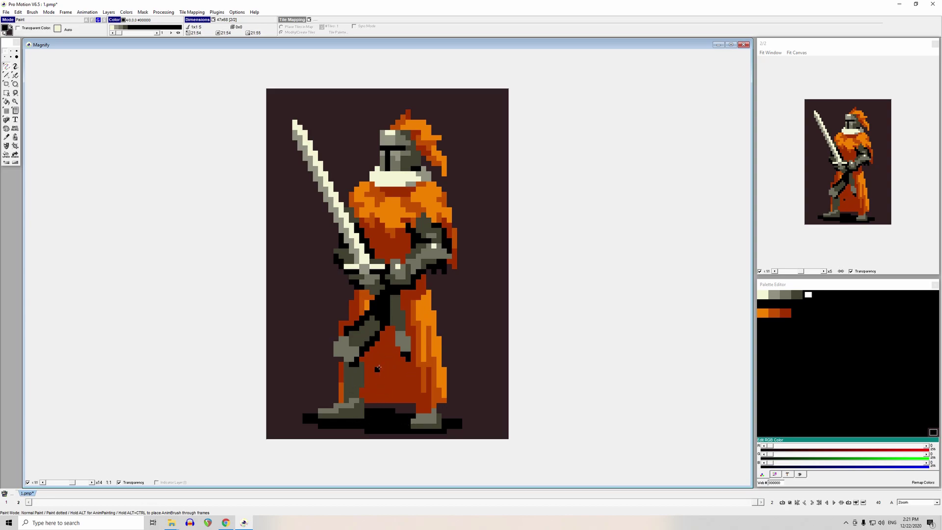
- Move the front knee plate up one pixel and patch the leg around it with background colour and dark grey
left_click(6, 92)
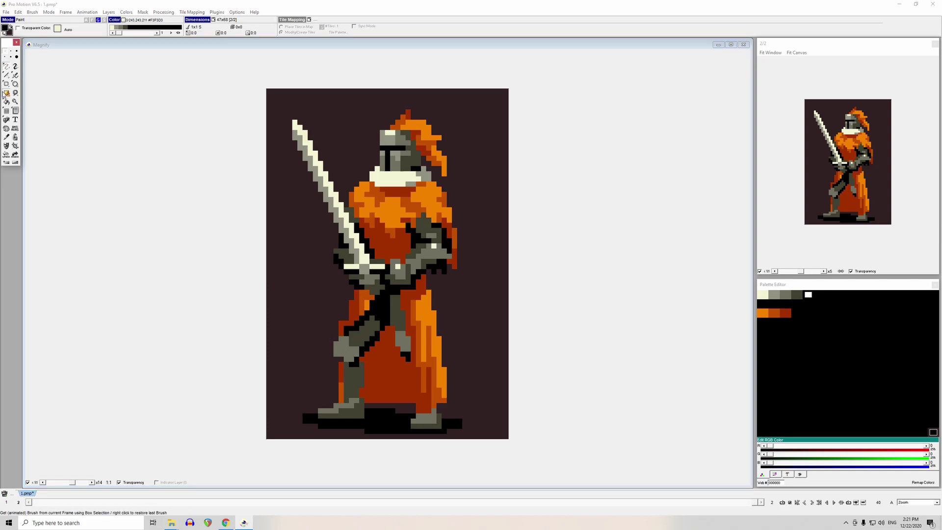
left_click_drag(313, 310, 365, 366)
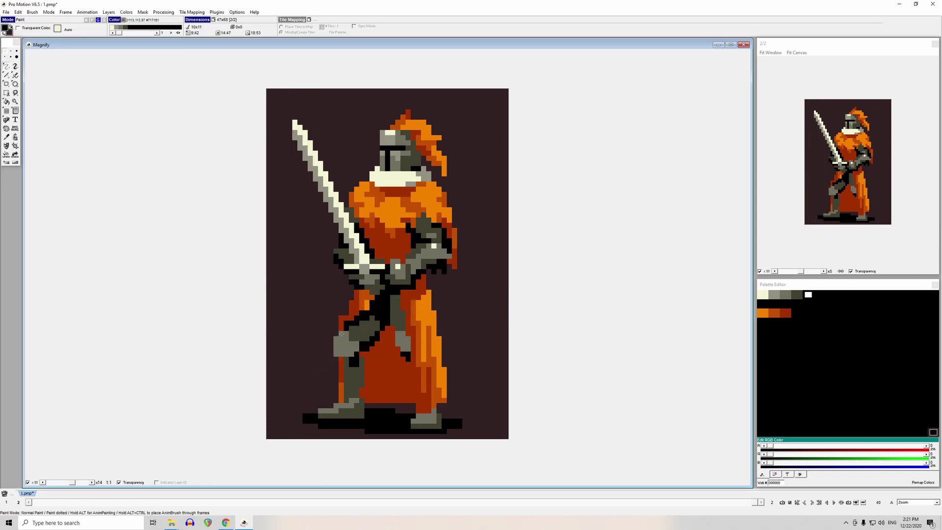
left_click(4, 51)
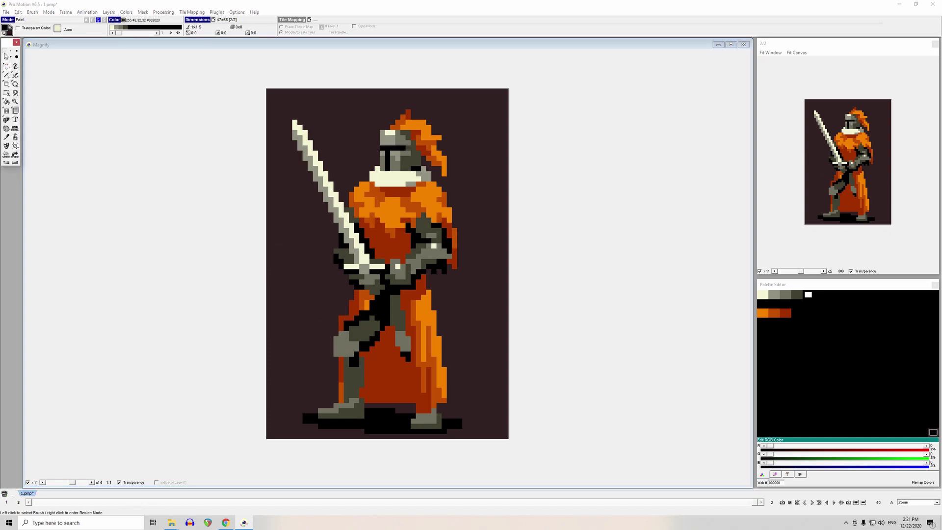
key("comma")
left_click(322, 340)
key("comma")
left_click(342, 361)
left_click(356, 365)
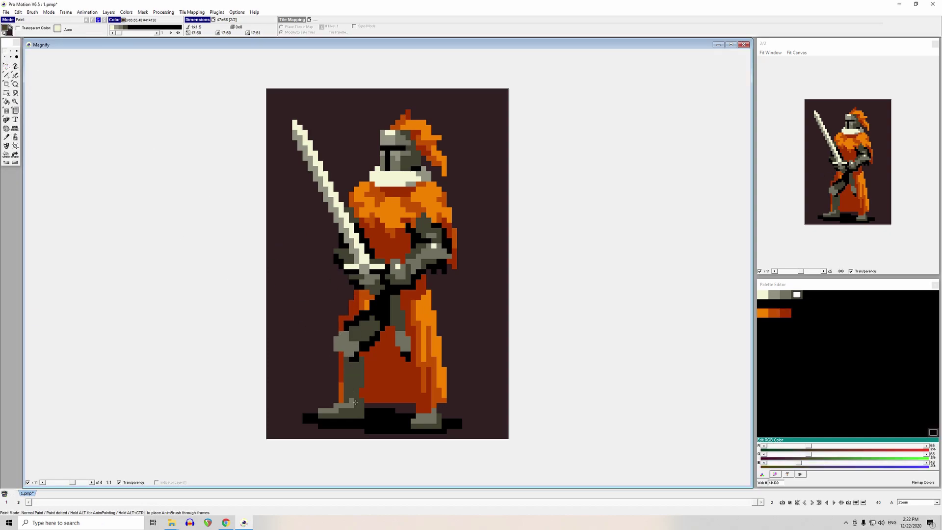
- Slim the front shin and heel with dark red cape, background and black shadow pixels
key("comma")
left_click(368, 386)
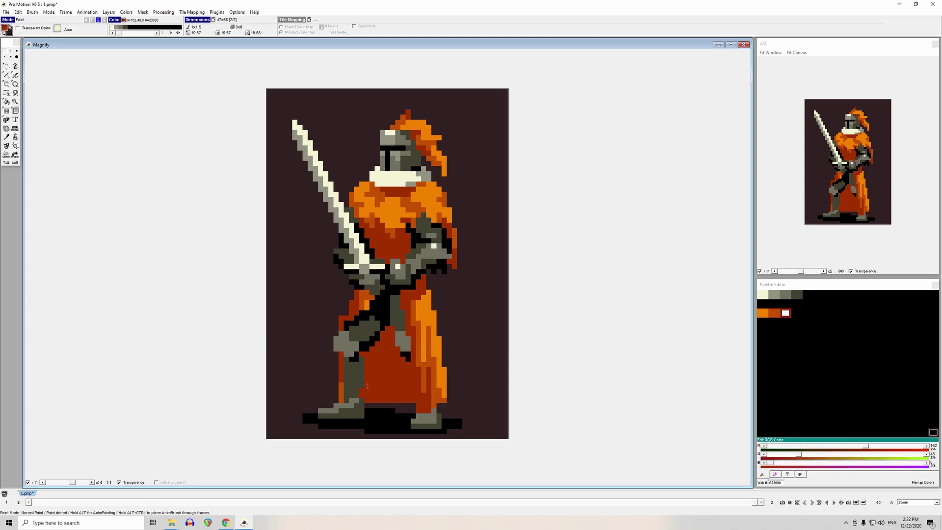
key("comma")
left_click(364, 414)
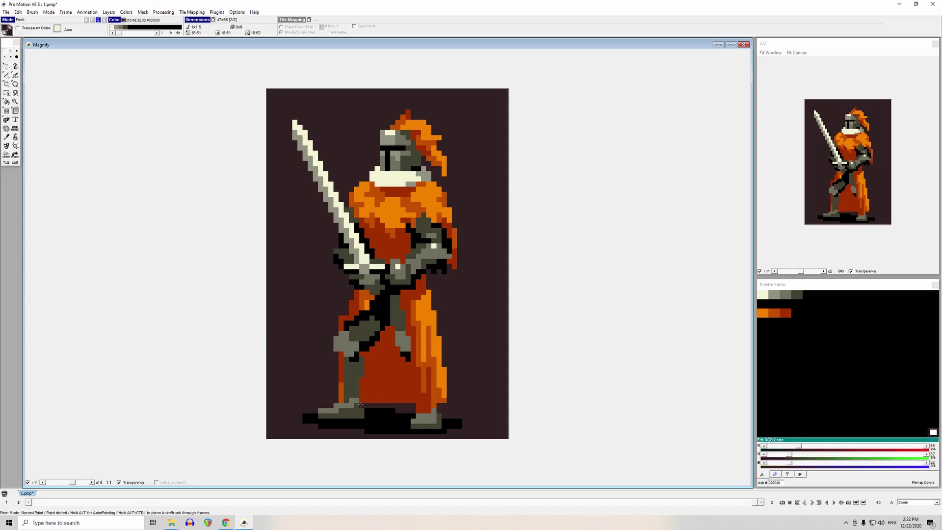
left_click(364, 414)
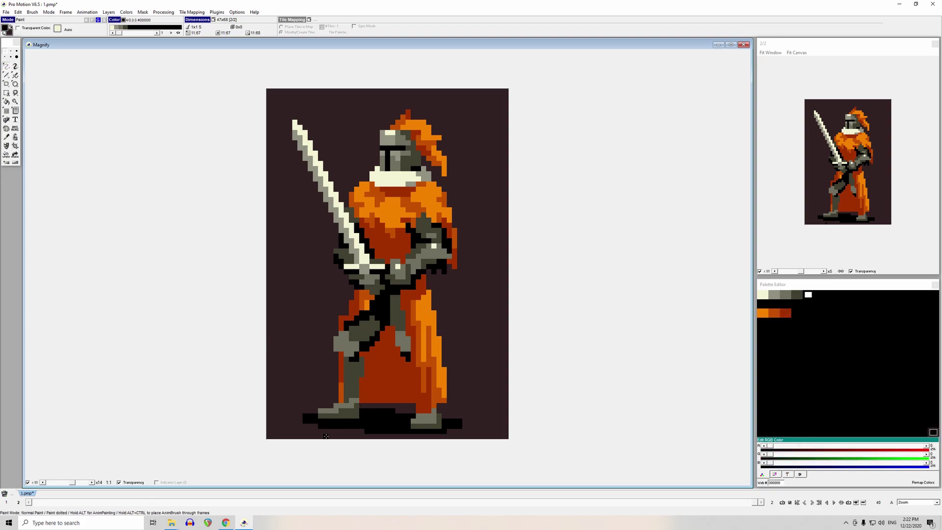
key("comma")
left_click(326, 436)
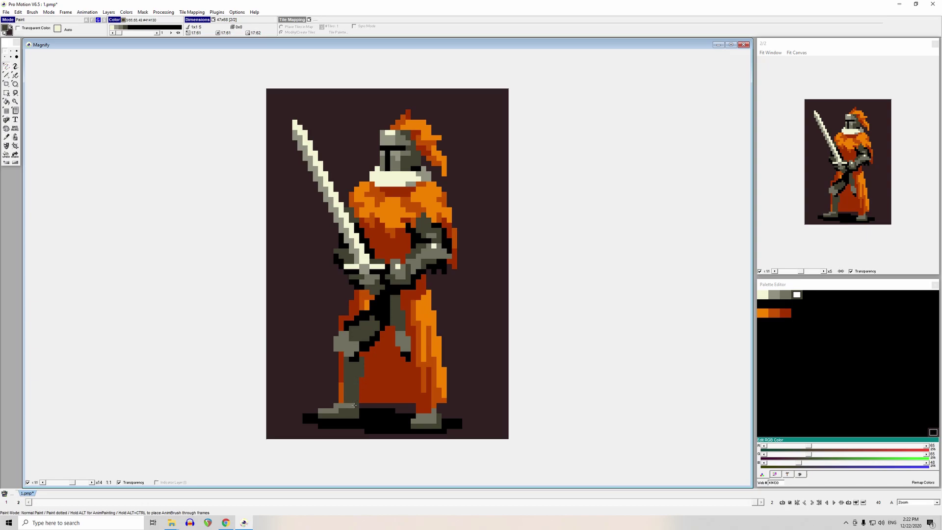
- Add a black strip beside the front shin and raise the cape's hem between the legs with background colour
left_click(355, 358)
mouse_move(347, 391)
left_mouse_down()
mouse_move(329, 399)
mouse_move(408, 401)
left_mouse_up()
left_click(388, 402)
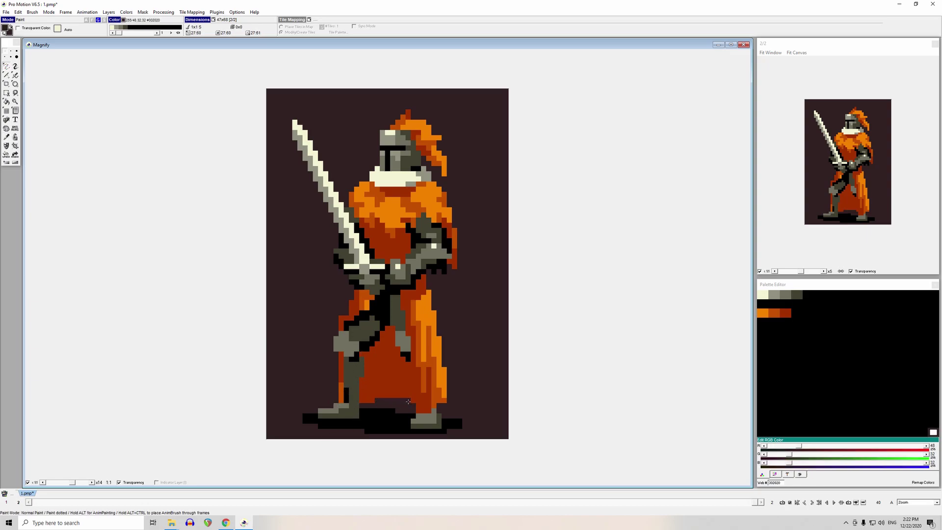
left_click(364, 400)
mouse_move(363, 402)
left_mouse_down()
mouse_move(390, 396)
mouse_move(367, 396)
mouse_move(379, 395)
left_mouse_up()
key("ctrl+z")
right_click(425, 410)
right_click(460, 424)
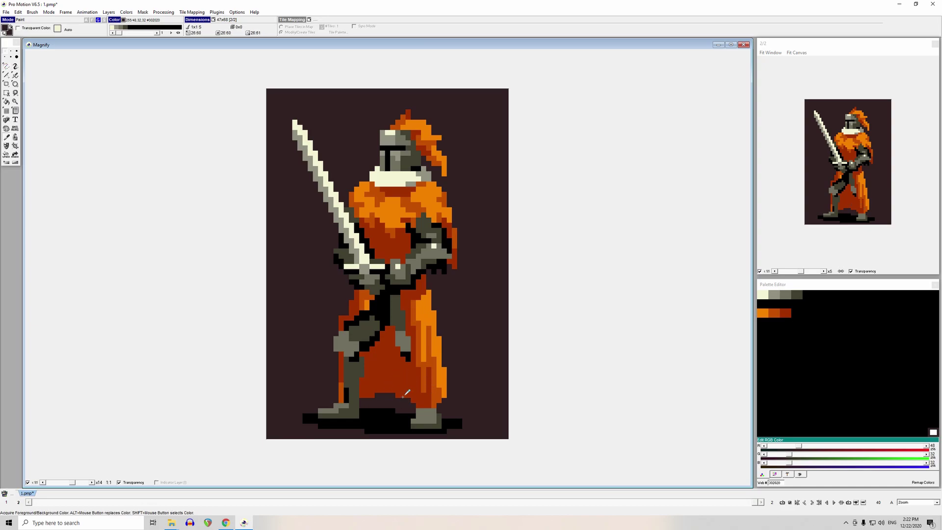
- Separate the outer cape folds behind the rear leg and erase them by filling with the background colour
left_click_drag(408, 365, 406, 390)
key("f")
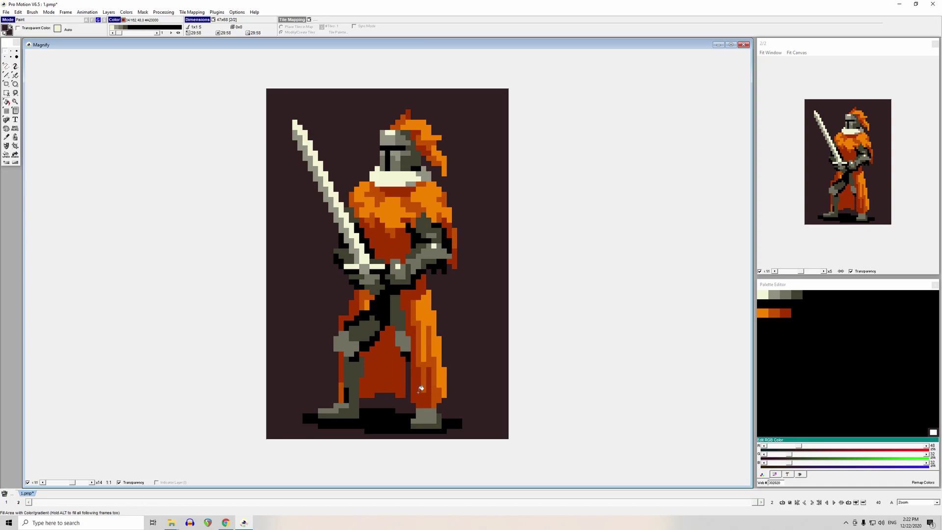
left_click(415, 390)
left_click(425, 369)
left_click(425, 322)
- Block in the hips and crotch area below the hands with solid black
key("comma")
left_click(400, 311)
key("d")
key("comma")
left_click(382, 310)
key("d")
mouse_move(382, 335)
left_mouse_down()
mouse_move(403, 330)
mouse_move(426, 295)
mouse_move(406, 291)
mouse_move(395, 323)
mouse_move(410, 303)
mouse_move(387, 327)
mouse_move(407, 299)
left_mouse_up()
- Remove the old rear knee by covering it with the cape's dark red and the background colour
key("comma")
left_click(403, 343)
mouse_move(433, 364)
left_mouse_down()
mouse_move(420, 338)
mouse_move(398, 344)
left_mouse_up()
key("ctrl+z")
left_click(417, 367)
key("comma")
left_click(420, 339)
key("comma")
left_click(397, 357)
key("comma")
left_click(414, 358)
- Rough in a new mid-grey rear knee just outside the cape
key("comma")
left_click(409, 348)
key("k")
left_click(430, 360)
key("d")
left_click_drag(434, 360, 437, 363)
left_click(424, 349)
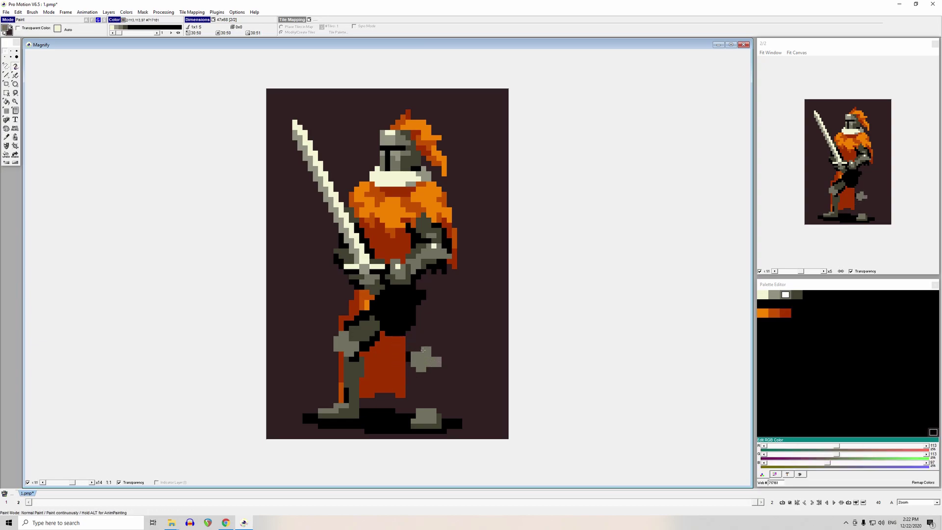
- Refine the rear knee's shape by trimming it with background colour and adding mid-grey pixels toward the cape
key("comma")
left_click(413, 368)
mouse_move(408, 361)
left_mouse_down()
mouse_move(408, 352)
mouse_move(438, 369)
left_mouse_up()
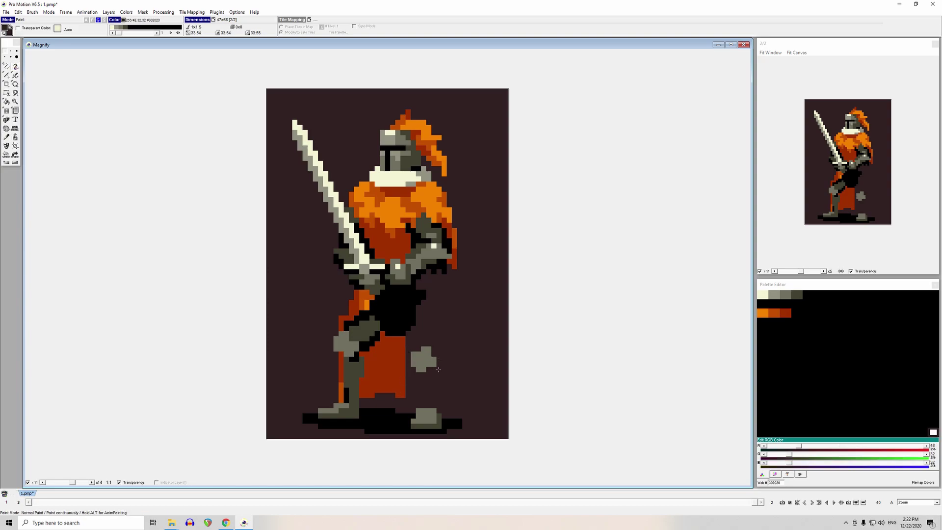
key("comma")
left_click(433, 386)
left_click_drag(433, 360, 429, 355)
key("comma")
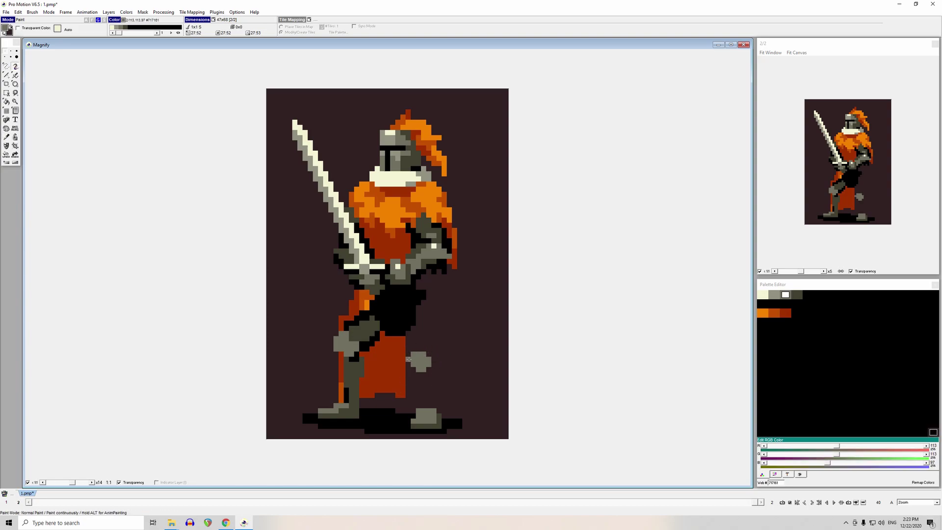
left_click(417, 374)
right_click(408, 371)
left_click_drag(413, 370, 414, 377)
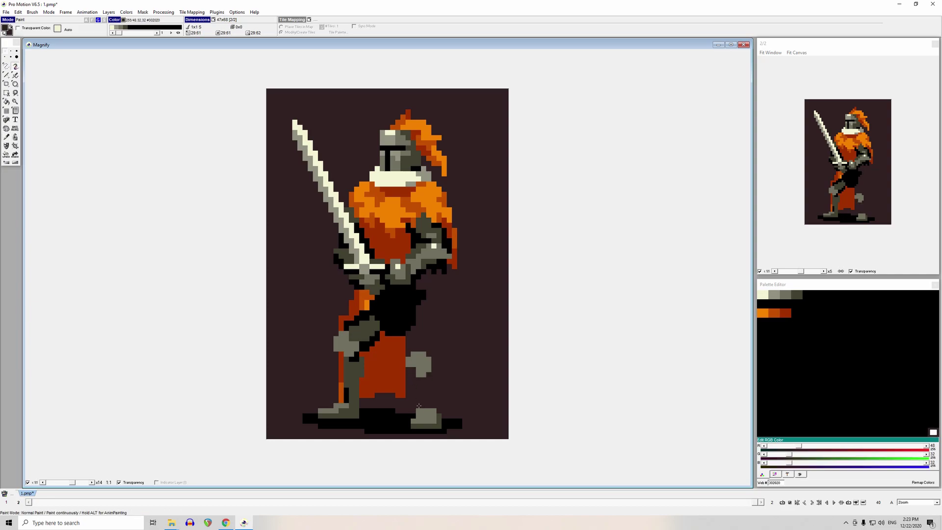
- Redraw the waist armour under the rear forearm with dark grey, black and background pixels
right_click(418, 294)
right_click(425, 278)
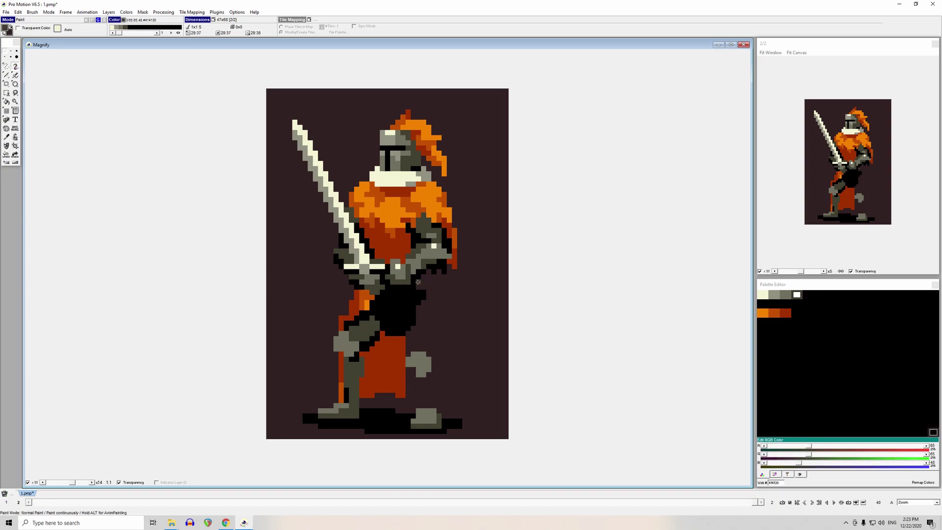
right_click(430, 285)
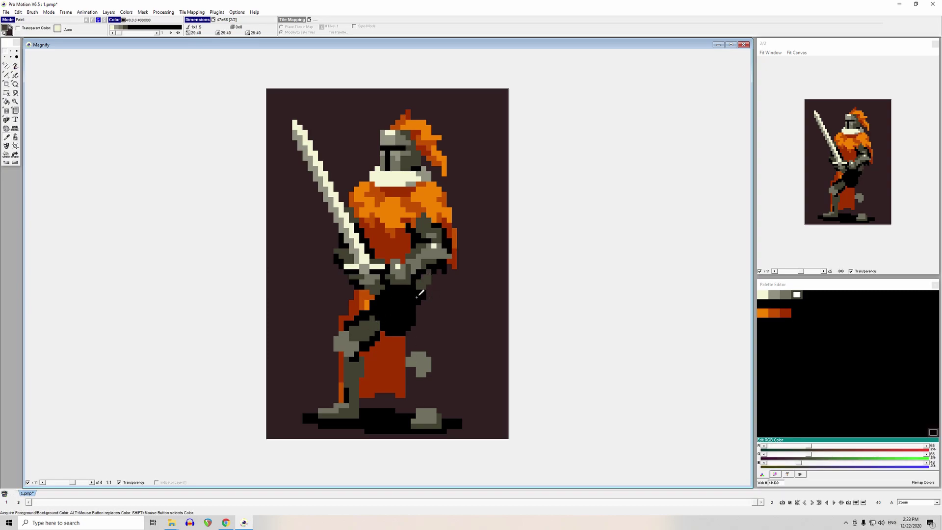
left_click_drag(435, 283, 424, 278)
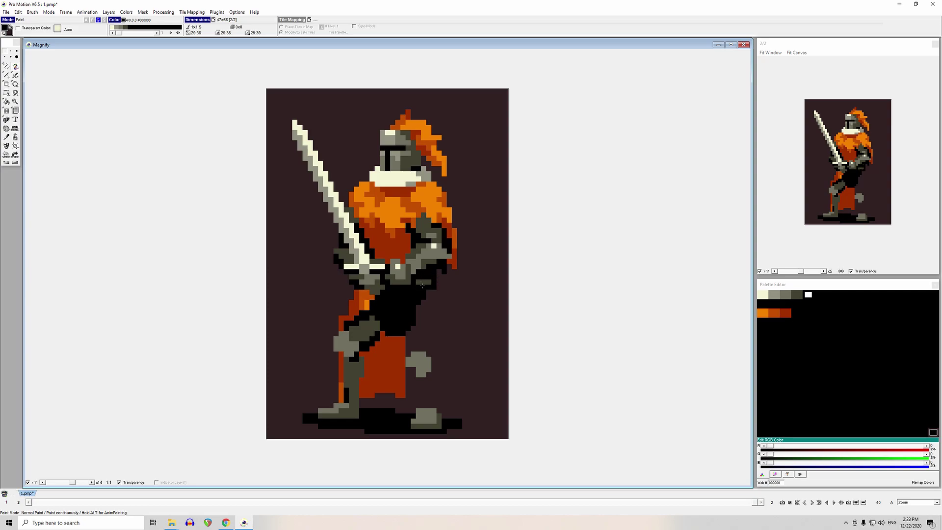
right_click(430, 278)
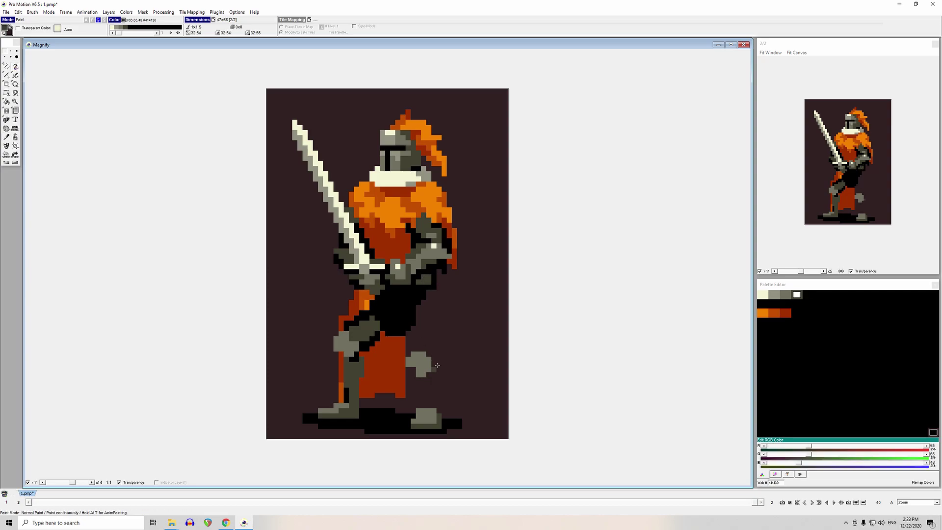
right_click(449, 286)
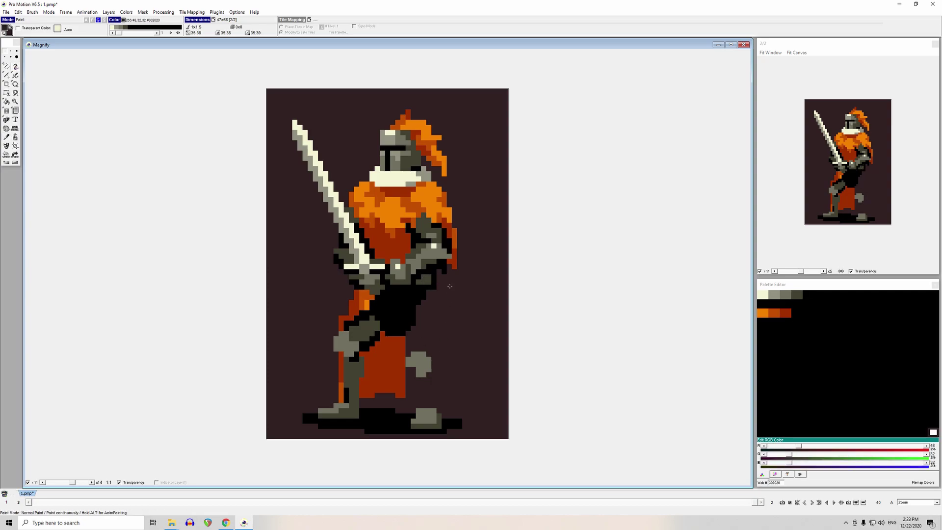
right_click(423, 278)
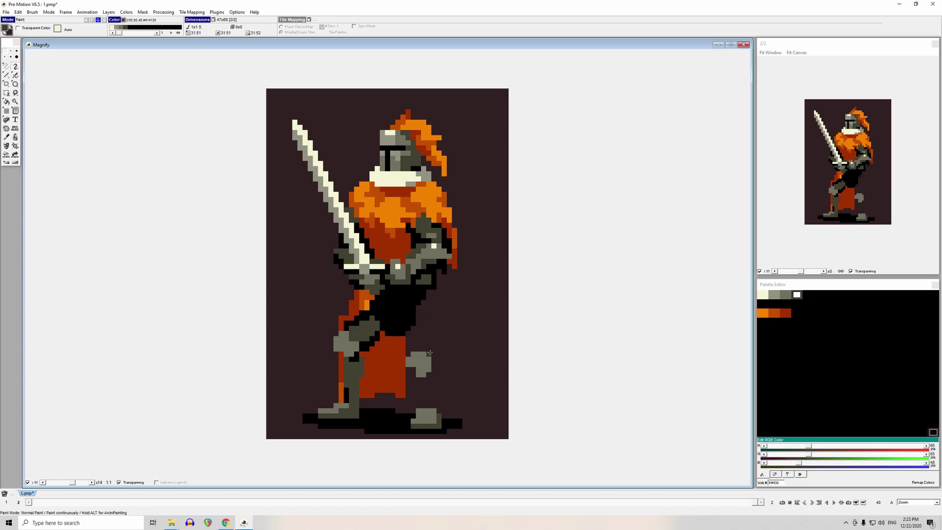
- Paint the rear thigh in solid dark grey from the waist down to the knee
mouse_move(429, 352)
left_mouse_down()
mouse_move(418, 297)
mouse_move(412, 318)
mouse_move(430, 304)
left_mouse_up()
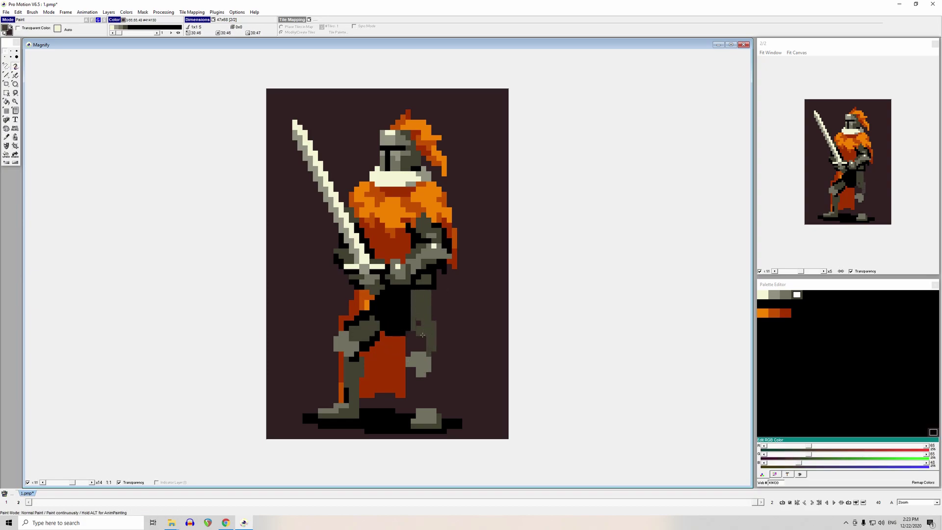
left_click_drag(420, 347, 417, 320)
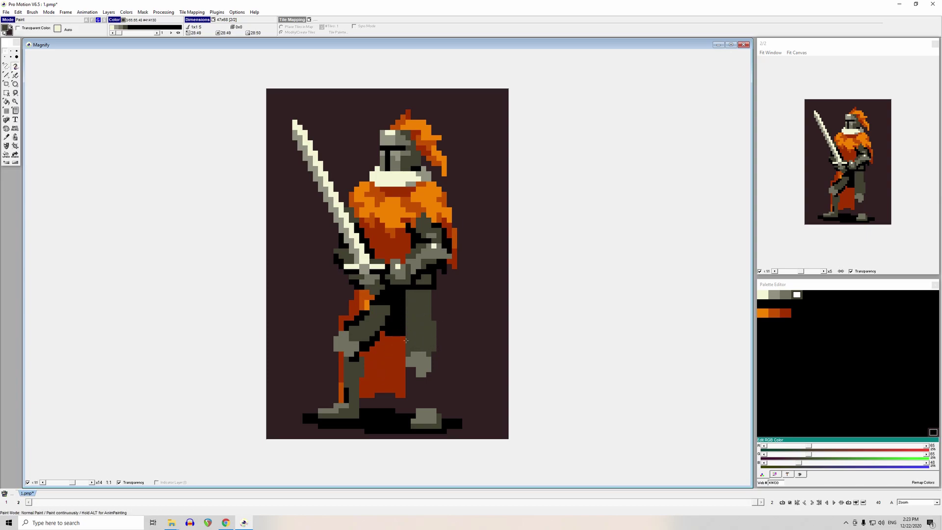
left_click(364, 325)
mouse_move(342, 328)
left_mouse_down()
mouse_move(362, 298)
mouse_move(358, 310)
mouse_move(366, 310)
mouse_move(351, 321)
left_mouse_up()
key("ctrl+z")
key("ctrl+z")
key("ctrl+z")
- Trim the upper end of the front thigh with black so it tapers toward the hip
key("comma")
left_click(396, 316)
key("comma")
left_click(363, 346)
left_click_drag(373, 346, 433, 292)
key("ctrl+z")
key("comma")
left_click(373, 333)
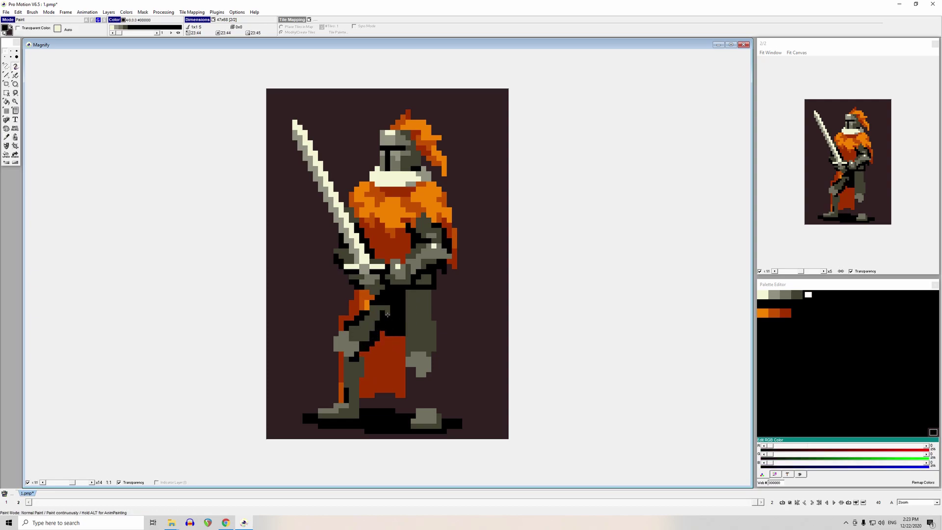
left_click(376, 338)
left_click(382, 306)
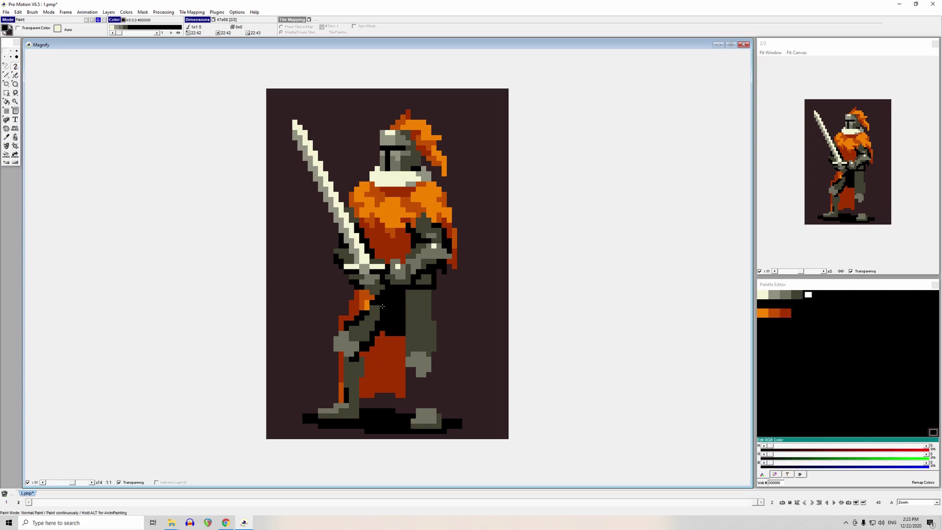
left_click(376, 337)
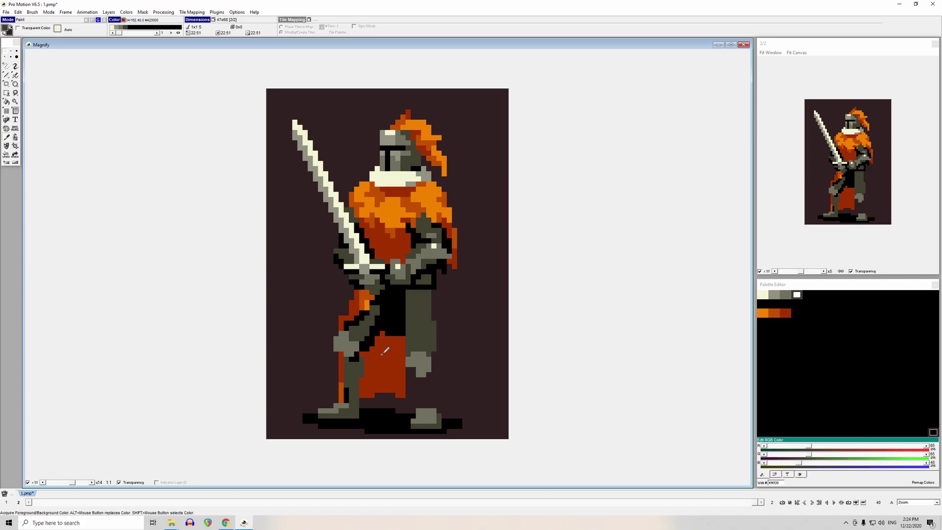
- Widen the cape beside the front thigh with dark red and clean the waist's outer edge with background colour
left_click(360, 352)
left_click(344, 310)
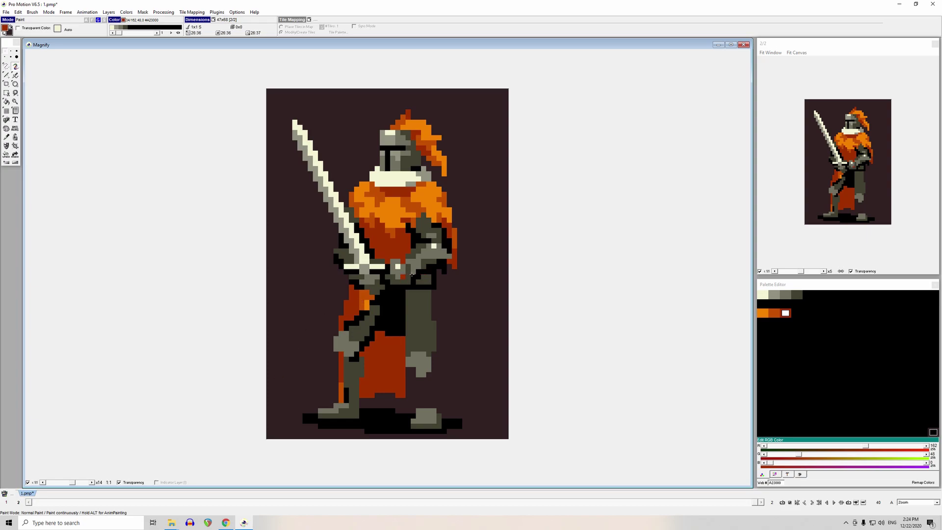
left_click(434, 291)
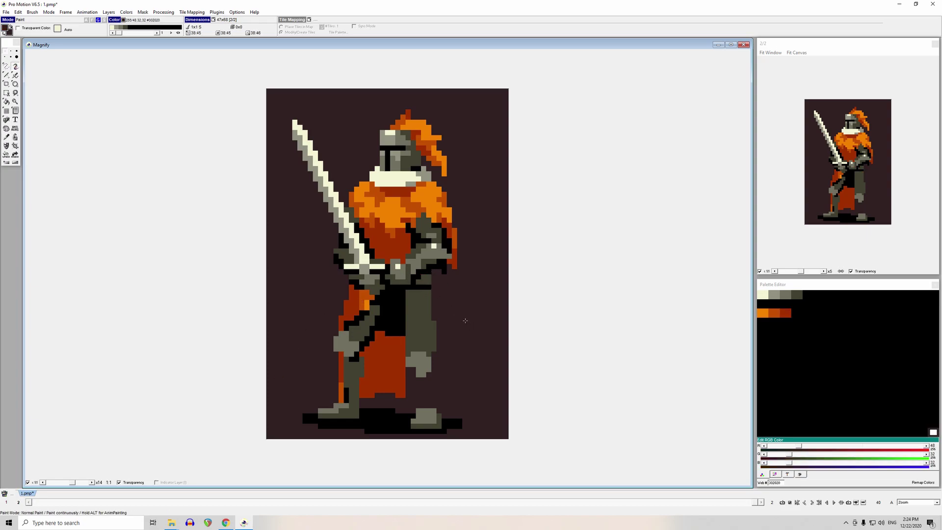
- Narrow the rear thigh's outer edge and paint a dark grey rear shin from the knee down to the boot
left_click_drag(435, 319, 438, 354)
key("comma")
left_click(427, 319)
mouse_move(434, 323)
left_mouse_down()
mouse_move(443, 406)
mouse_move(445, 367)
mouse_move(428, 381)
mouse_move(433, 405)
mouse_move(432, 363)
left_mouse_up()
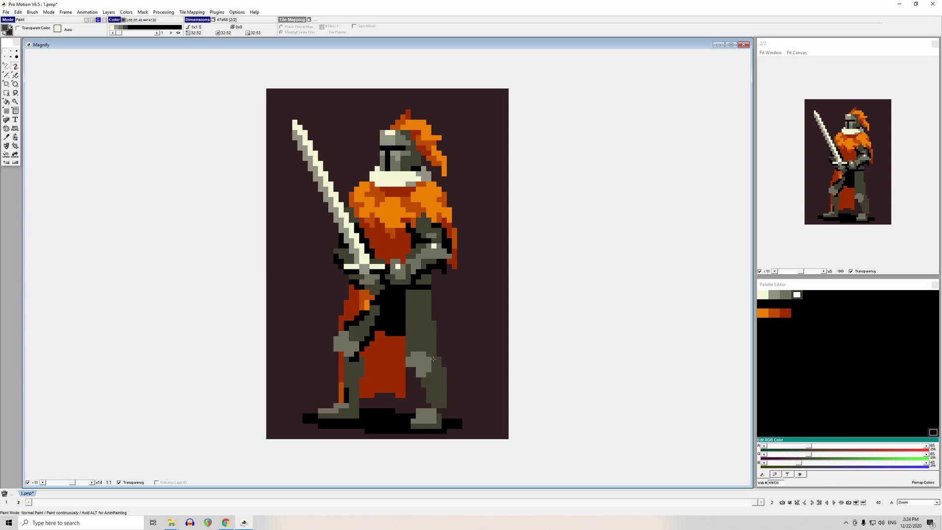
- Slim the rear leg's outline with background colour and reshape the knee and shin with mid-grey and dark grey
key("comma")
left_click(464, 370)
mouse_move(445, 399)
left_mouse_down()
mouse_move(444, 368)
mouse_move(408, 365)
left_mouse_up()
key("comma")
left_click(427, 394)
left_click(429, 405)
key("comma")
left_click(412, 386)
key("comma")
left_click(421, 414)
- Capture the rear knee plate as a brush and reposition it on the leg, then return to the one-pixel brush
left_click(7, 93)
left_click_drag(412, 349, 433, 385)
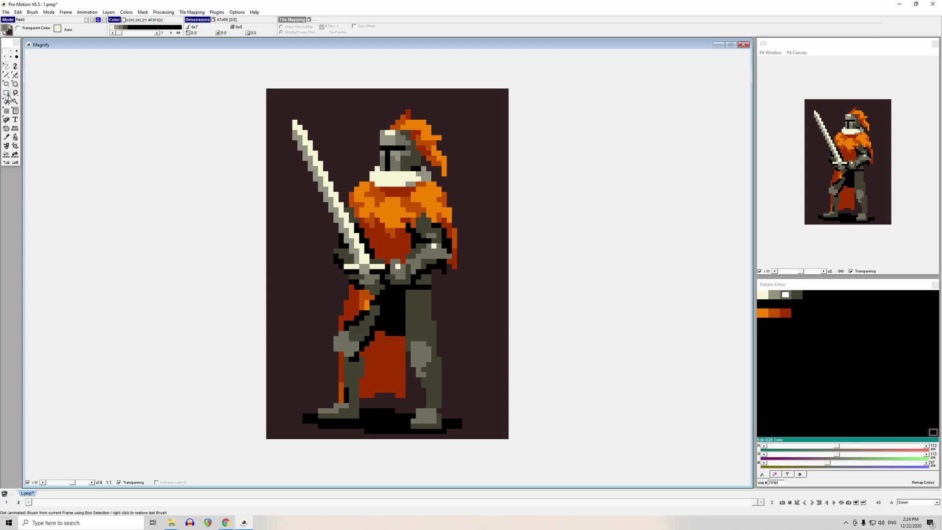
left_click(6, 51)
- Extend the rear thigh inward to the crotch with dark grey, leaving a thin black gap and dark red cape below
key("comma")
left_click(432, 376)
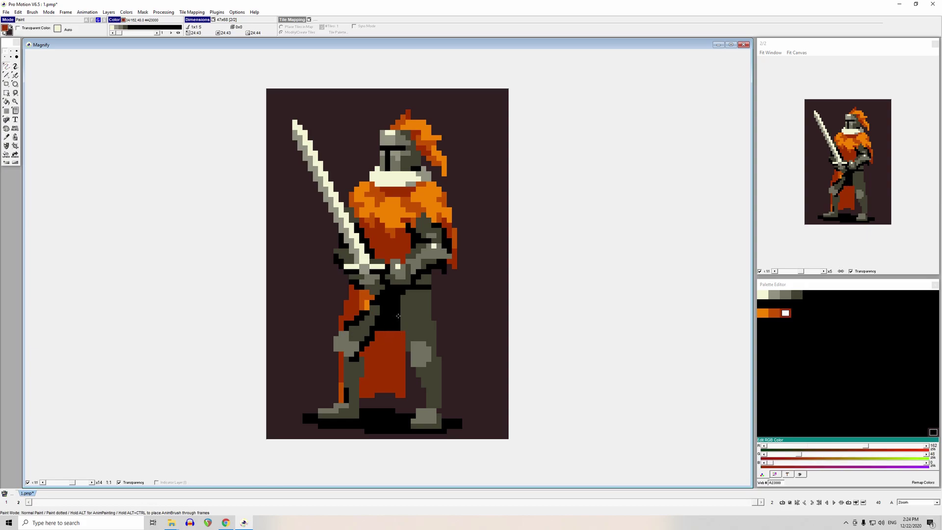
left_click(388, 299)
left_click(384, 303)
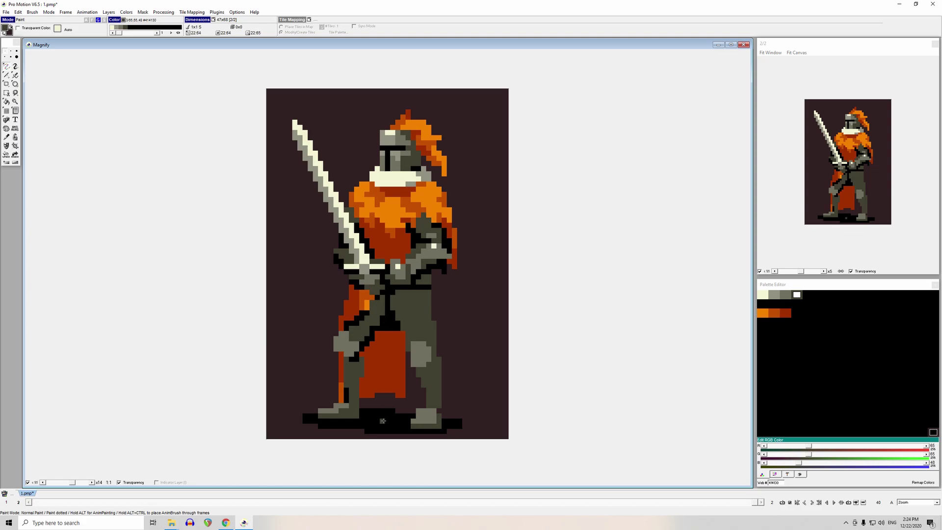
- Round the rear knee with mid-grey, refine the rear leg's outline, and bulge the front calf with dark grey
left_click(453, 337)
left_click_drag(428, 287, 429, 277)
left_click(446, 414)
right_click(408, 354)
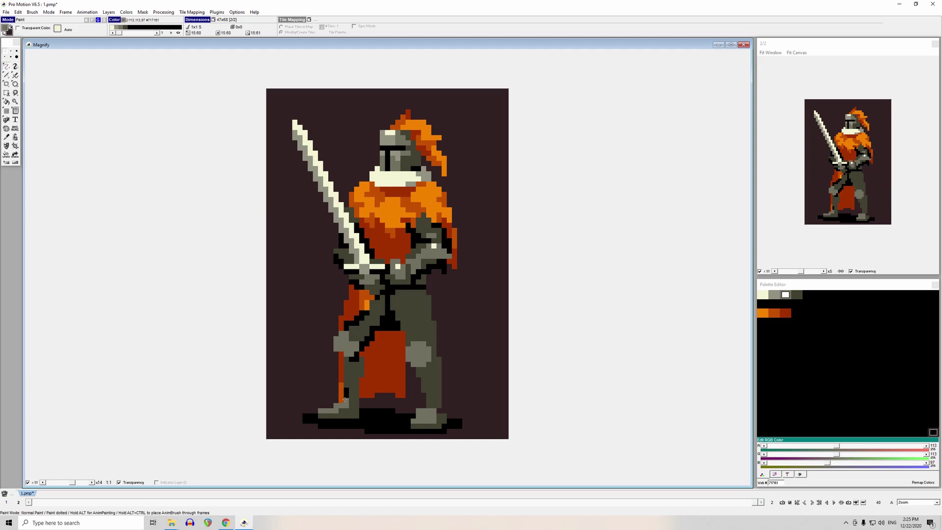
right_click(454, 330)
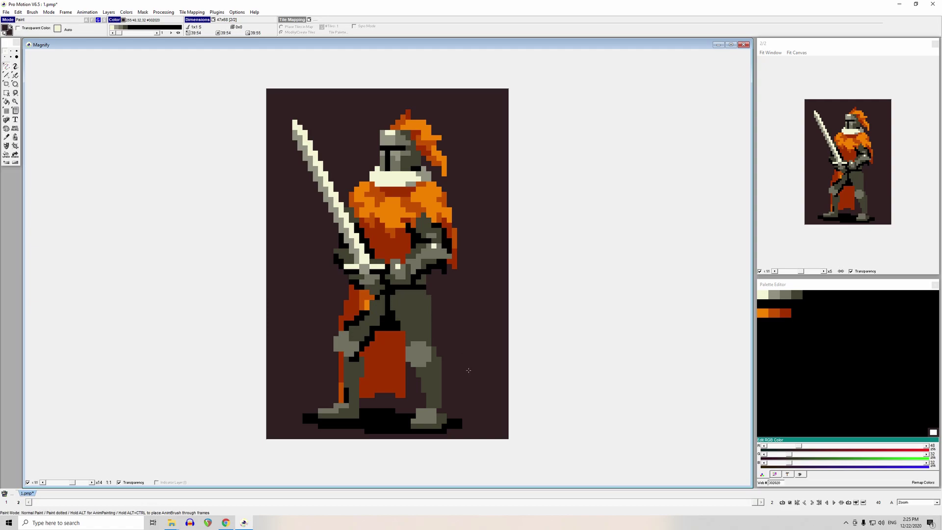
right_click(364, 366)
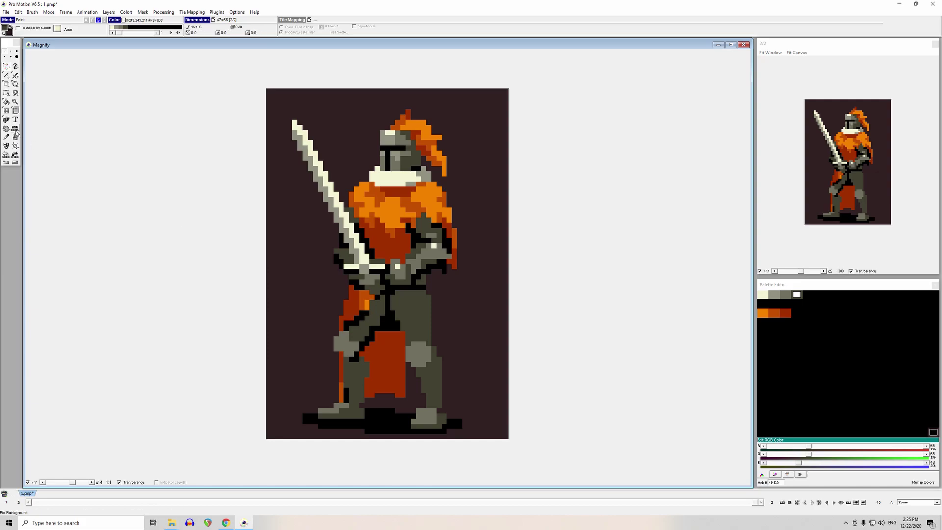
left_click(6, 93)
left_click_drag(279, 297, 507, 438)
left_click(5, 51)
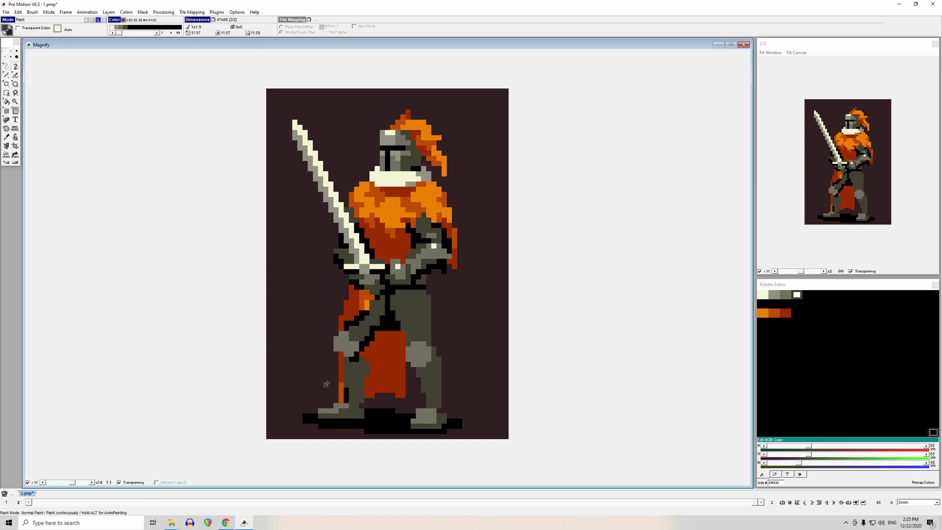
- Add black pixels at the rear ankle and fill the rear boot's upper and toe with mid-grey
left_click(346, 396)
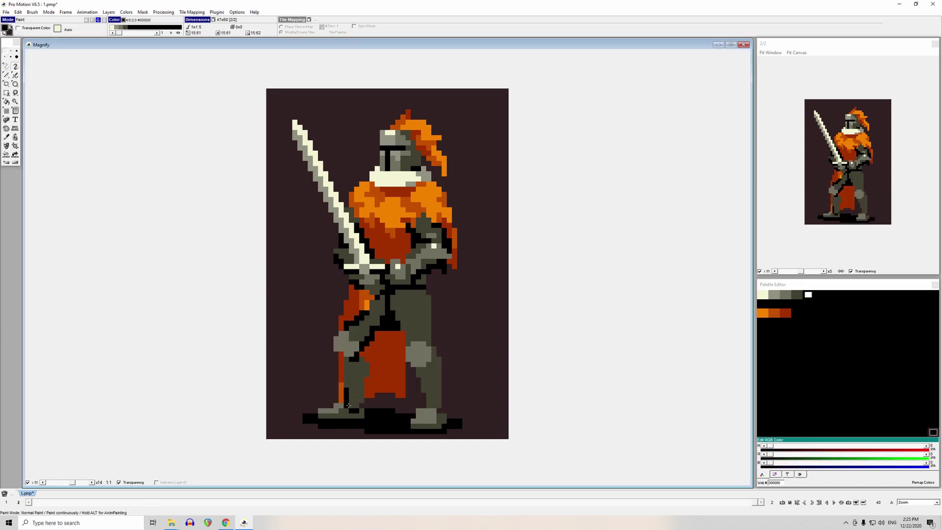
key("comma")
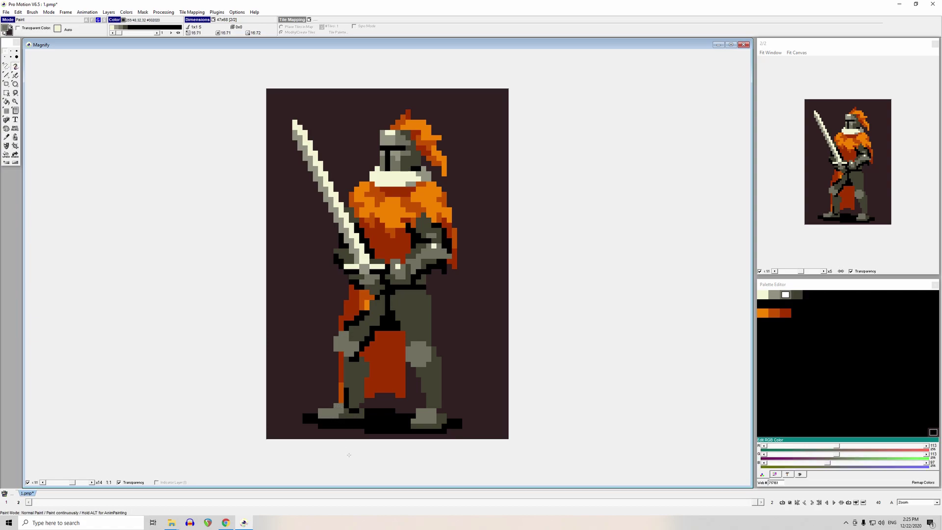
left_click(339, 412)
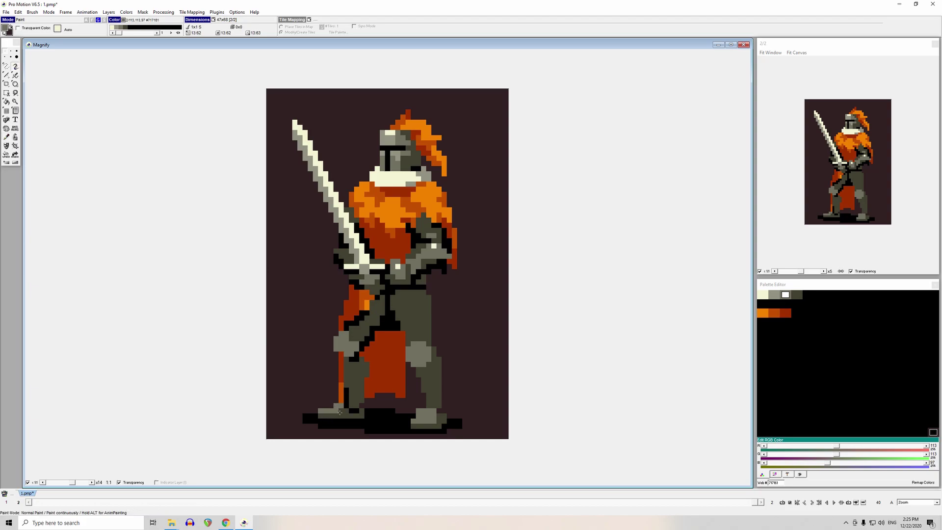
left_click_drag(329, 416, 320, 416)
- Shade the front boot, leaving mid-grey on the toe and covering the upper part with dark grey
left_click_drag(429, 426, 421, 426)
key("comma")
left_click(440, 420)
left_click_drag(433, 416, 421, 416)
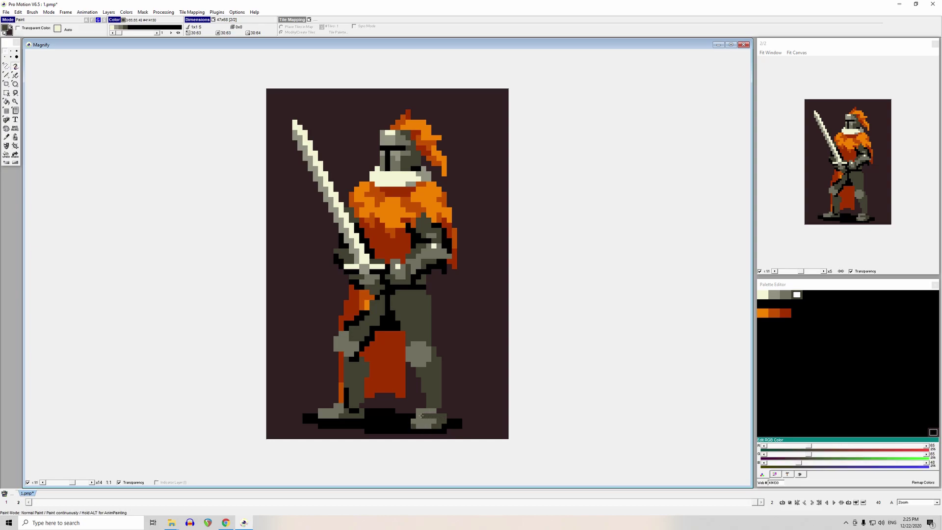
- Draw black bands around the front ankle and touch up the boot top with dark grey to form a cuff
key("comma")
left_click_drag(439, 410, 423, 407)
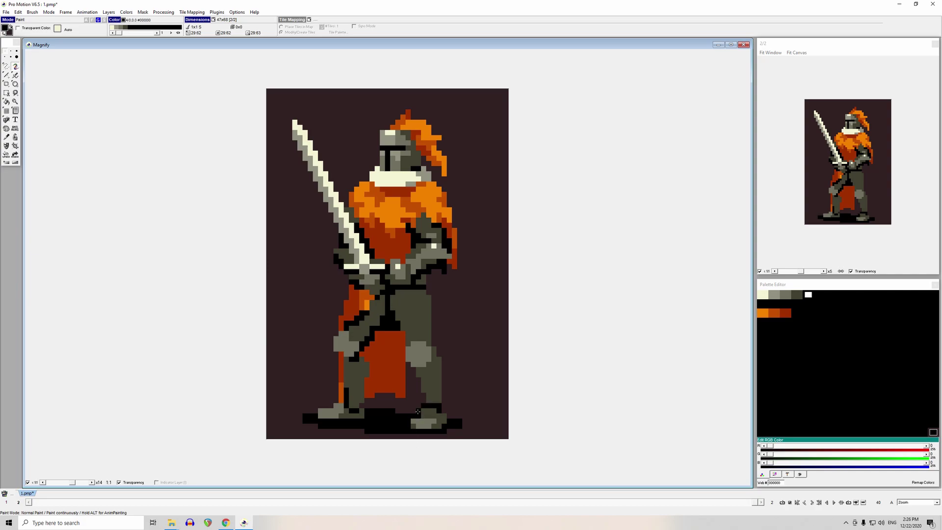
key("comma")
left_click(431, 410)
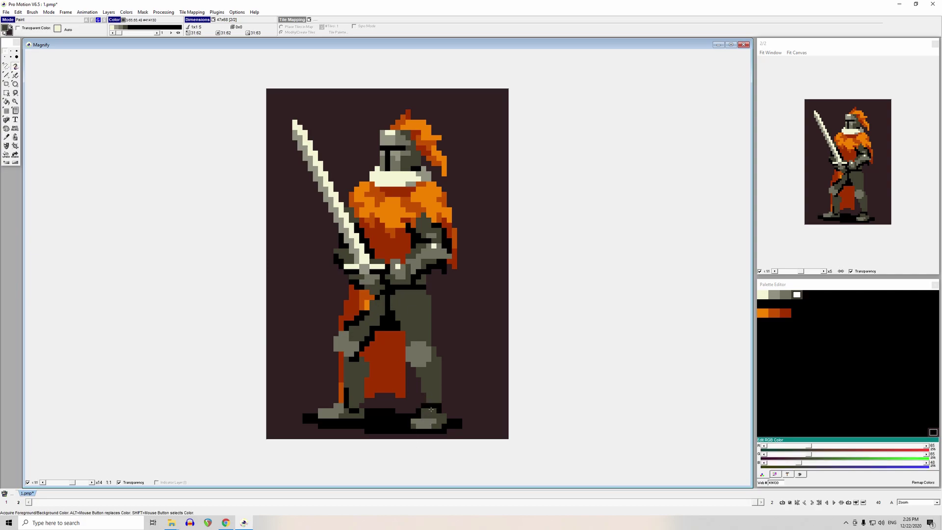
key("comma")
left_click(437, 401)
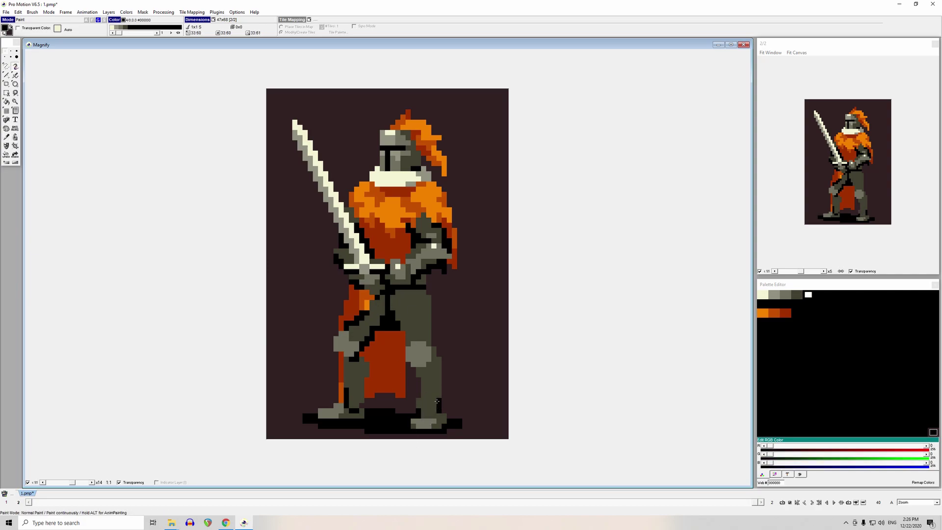
left_click_drag(429, 390, 413, 402)
left_click(438, 416)
left_click(425, 405)
left_click(428, 406)
- Widen the lower end of the narrow cape strip behind the rear shin and adjust the black ankle outline
key("comma")
left_click(337, 386)
mouse_move(334, 390)
left_mouse_down()
mouse_move(351, 382)
mouse_move(341, 399)
left_mouse_up()
key("comma")
left_click(351, 393)
key("comma")
left_click(346, 395)
key("comma")
- Trim the narrow cape strip's hem beside the rear ankle with the background colour
left_click(330, 395)
left_click(331, 385)
key("comma")
left_click(330, 399)
left_click(336, 400)
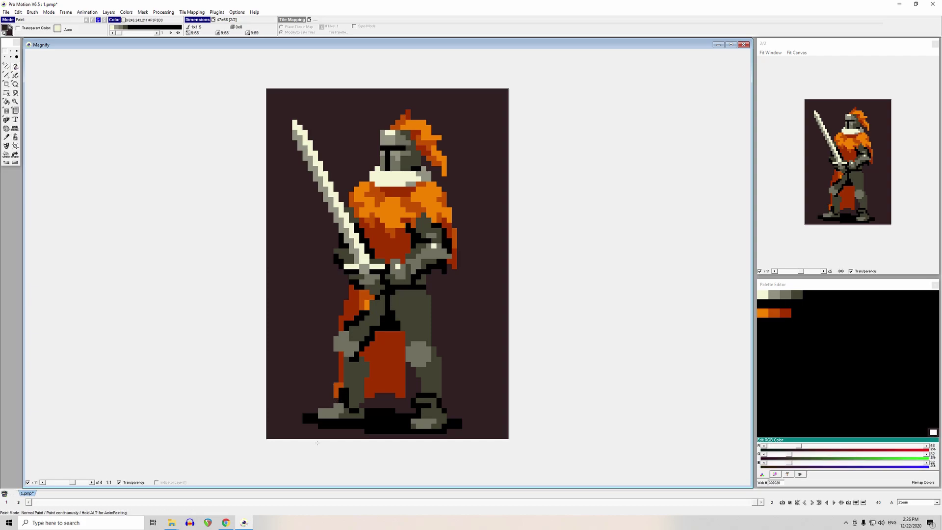
- Rework the rear ankle with small mid-grey and black pixels above the boot
key("comma")
left_click(354, 389)
left_click(348, 397)
key("comma")
left_click(346, 391)
key("comma")
left_click(348, 396)
key("comma")
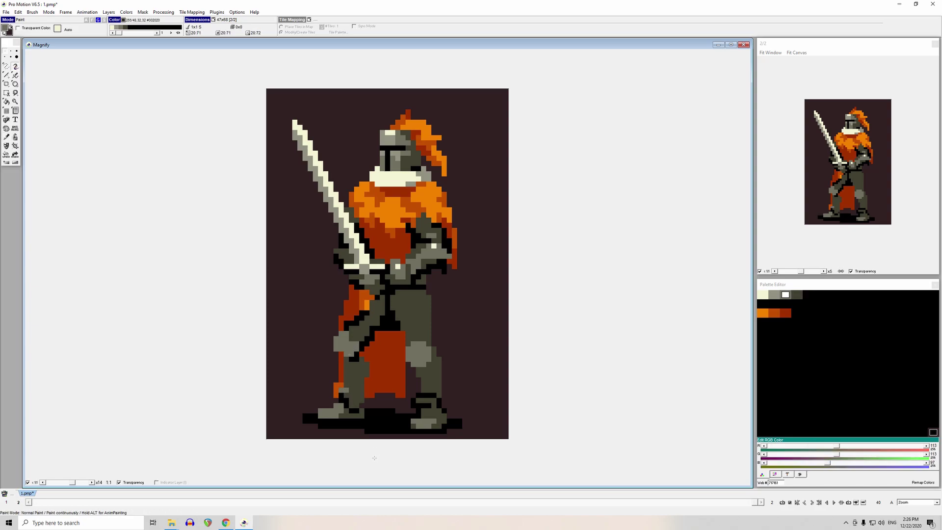
- Try recolouring the narrow cape strip's hem with dark red, then undo it
left_click(372, 431)
left_click(397, 375)
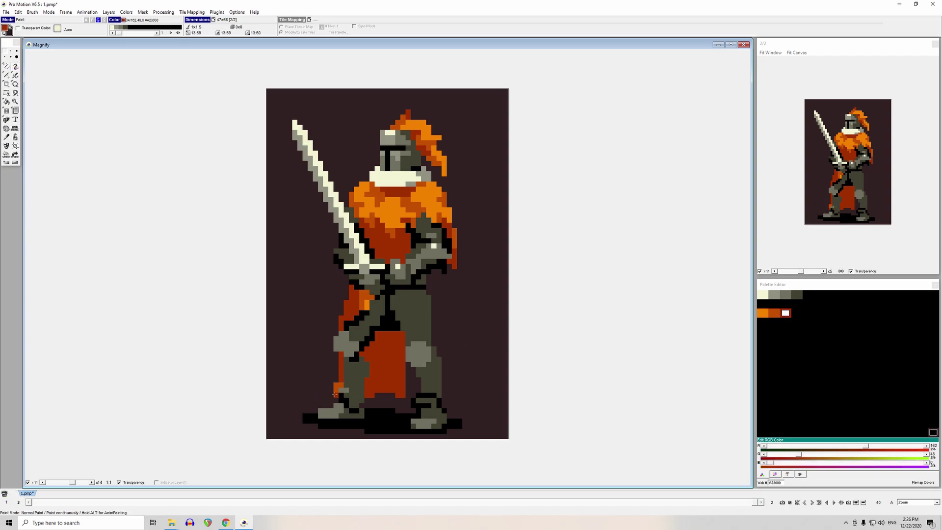
left_click_drag(335, 394, 336, 390)
key("ctrl+z")
key("ctrl+z")
- Cut a black notch under the rear calf bulge to shape the lower leg
key("comma")
left_click(357, 358)
left_click_drag(362, 385, 356, 379)
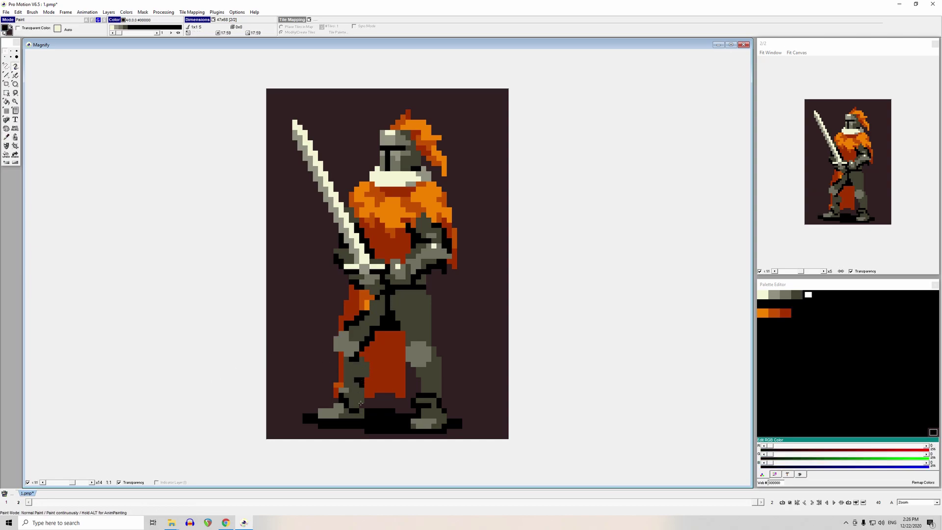
right_click(352, 354)
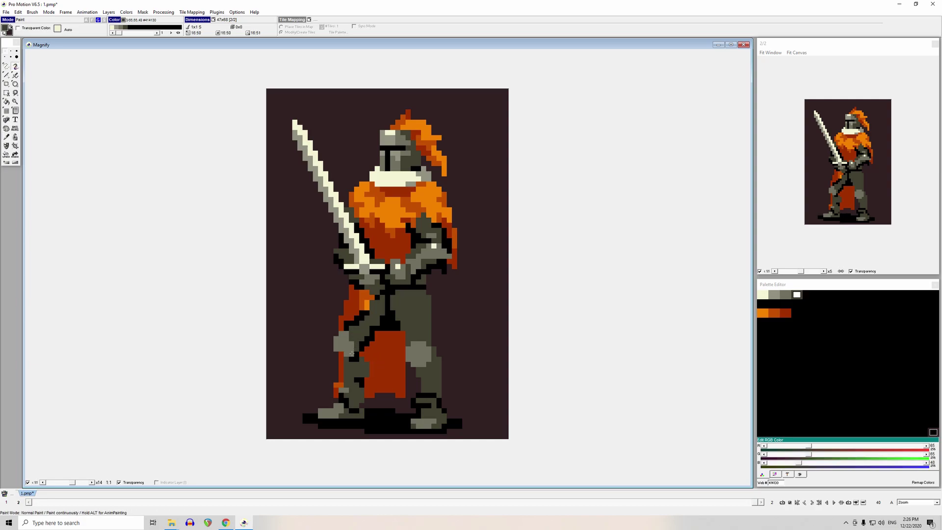
- Reshape the rear knee plate with mid-grey and rework the shin just below it with dark grey
right_click(352, 340)
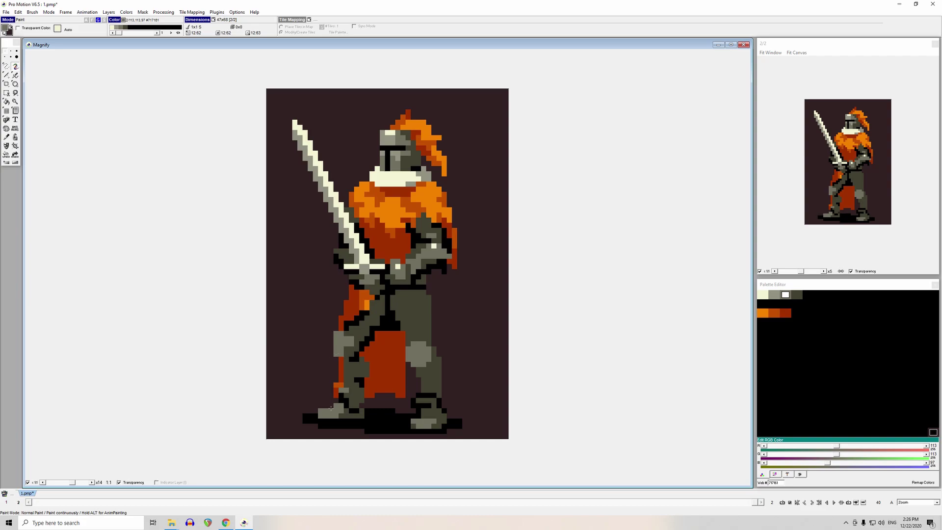
right_click(351, 341)
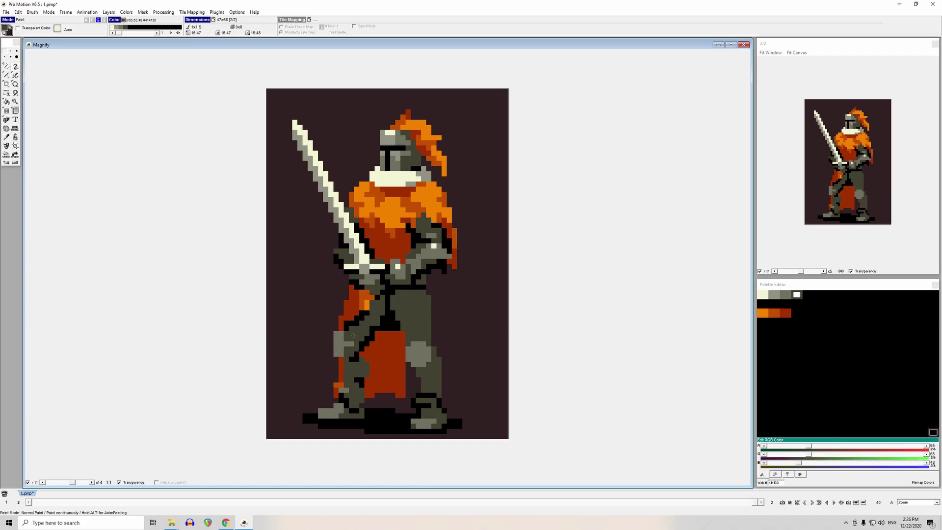
left_click(348, 342)
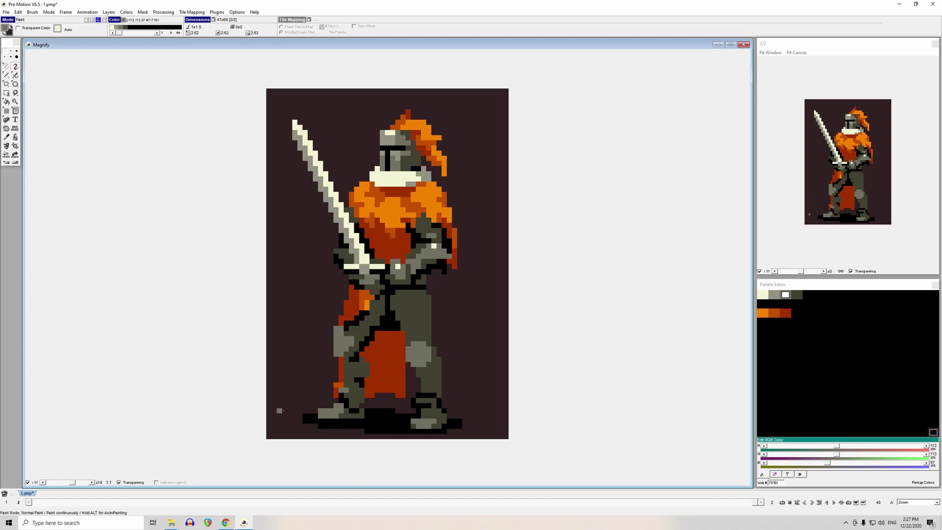
left_click(344, 360)
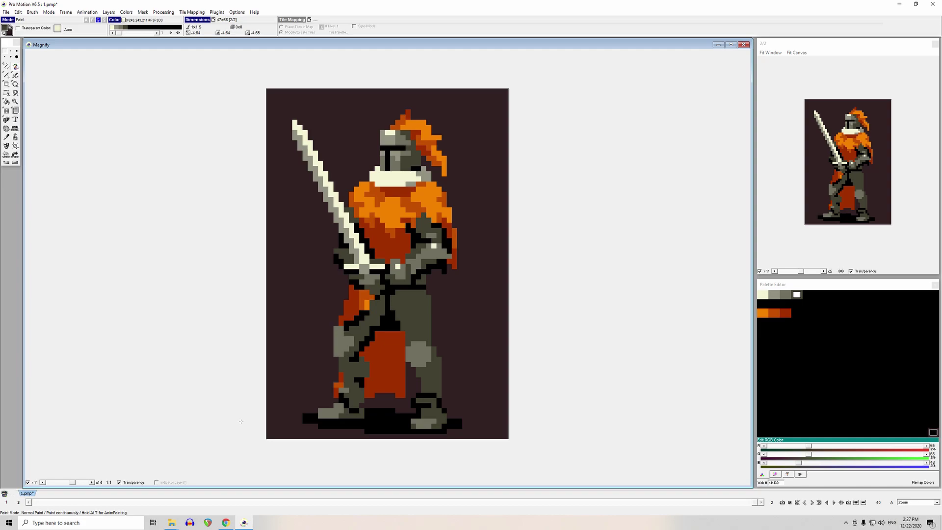
- Try widening the narrow cape strip outward beside the rear shin with dark red, then undo it
left_click(336, 377)
left_click_drag(333, 385, 331, 393)
left_click(281, 384)
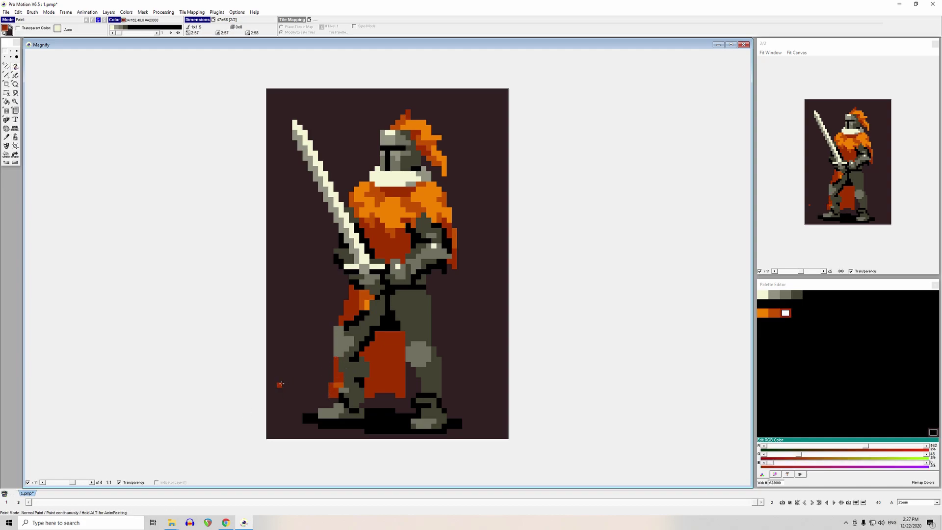
key("ctrl+z")
key("ctrl+z")
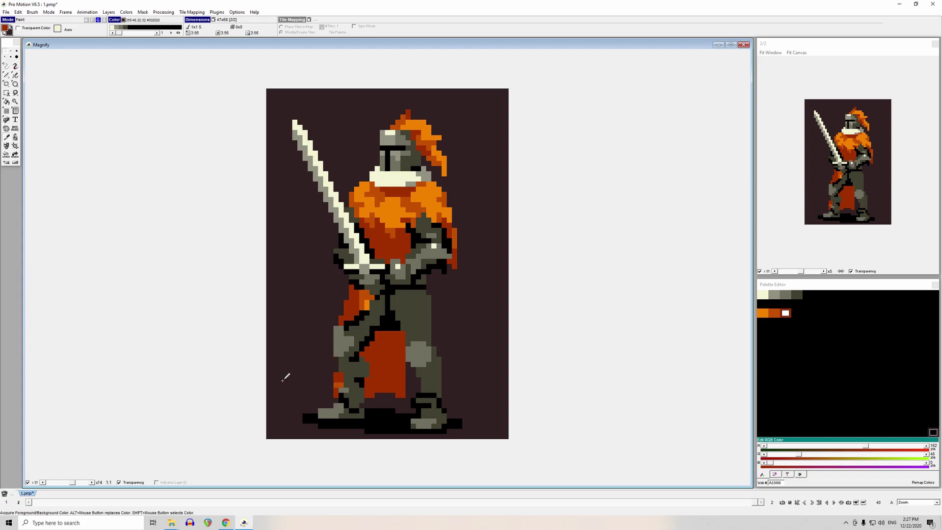
- Straighten the hem of the cape between the legs by filling its notches with dark red
left_click(283, 380)
left_click_drag(391, 394, 375, 394)
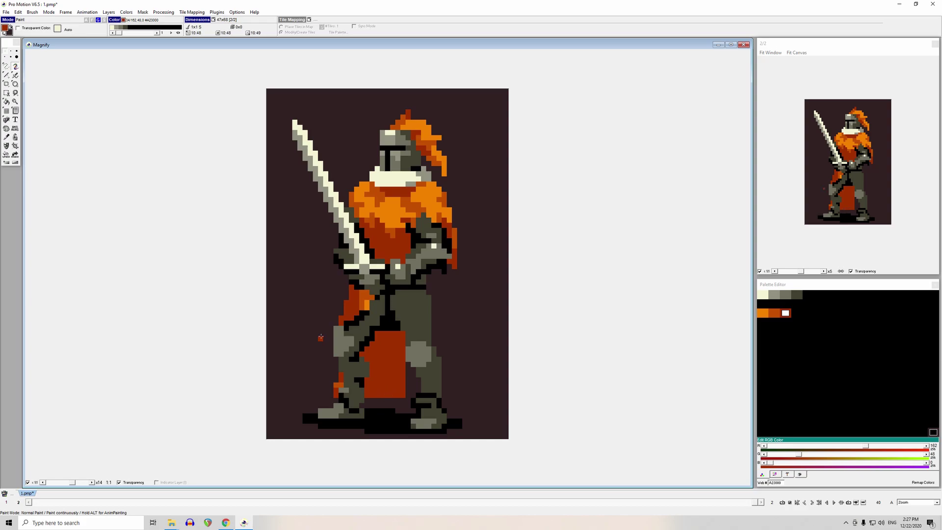
- Compare the two frames and paint dark grey over the black gap between the thighs
right_click(387, 327)
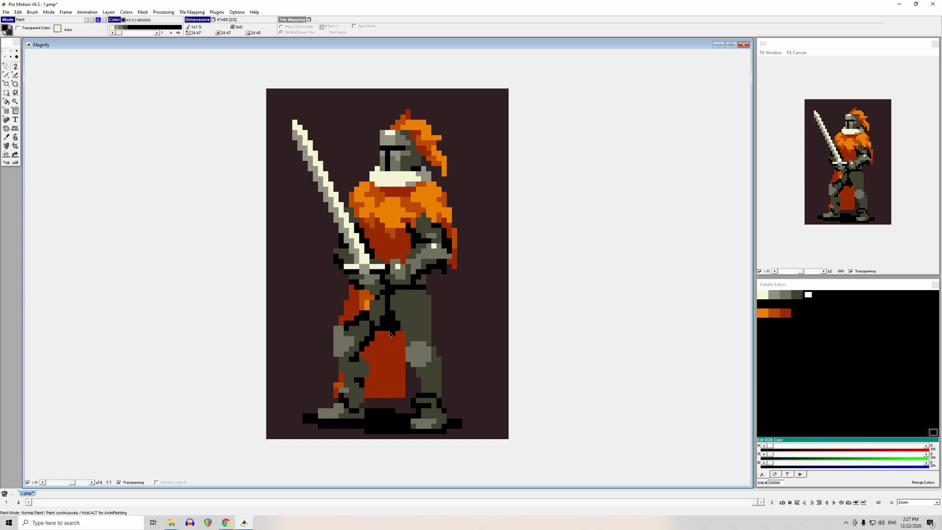
key("Left")
key("Right")
right_click(382, 315)
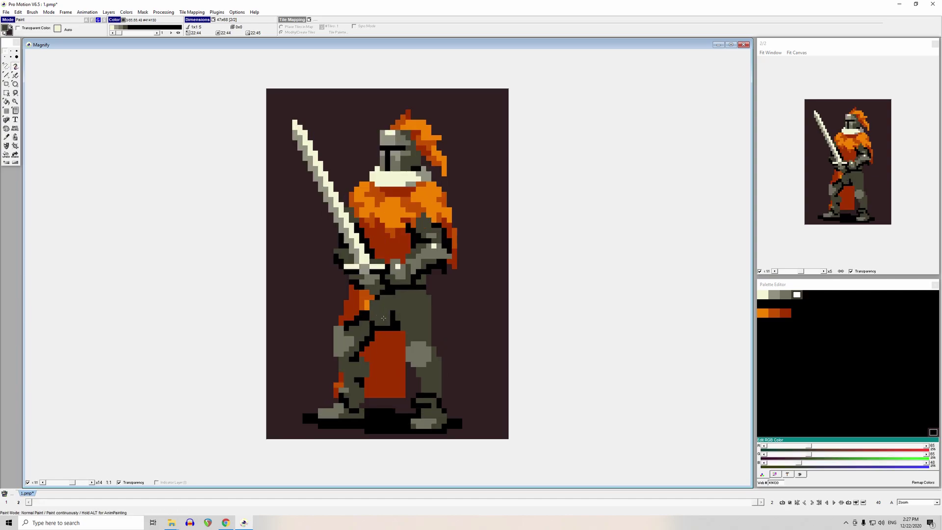
right_click(396, 326)
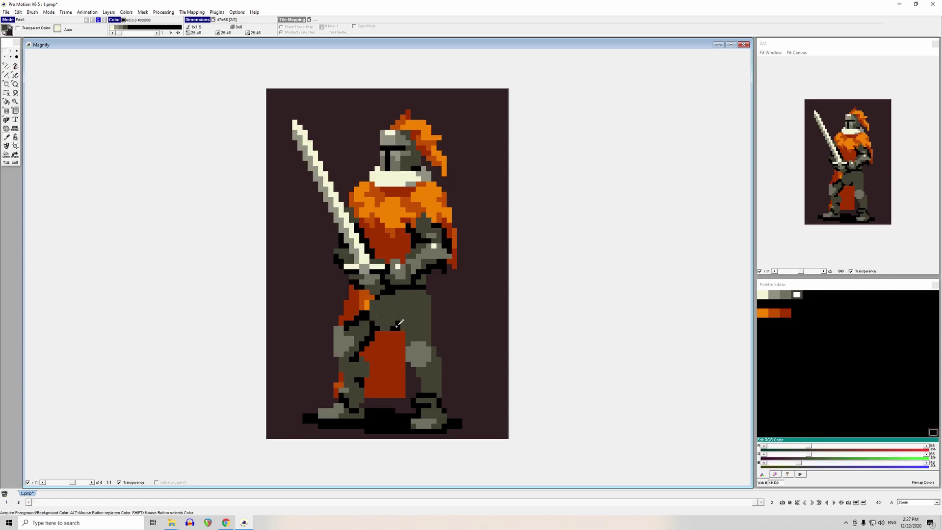
- Draw a diagonal black line from the front hip down to the crotch to separate the thighs
mouse_move(403, 316)
left_mouse_down()
mouse_move(408, 297)
mouse_move(418, 298)
left_mouse_up()
key("ctrl+z")
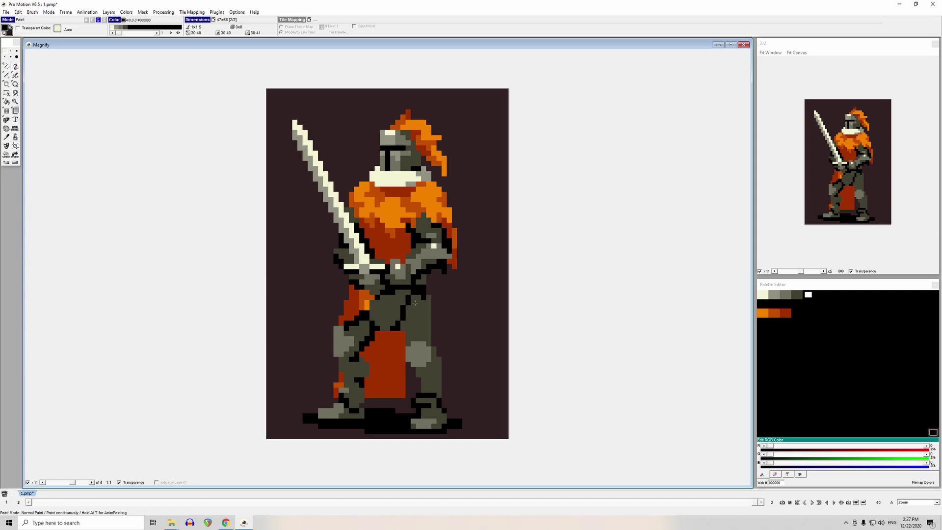
right_click(398, 323)
left_click(399, 324)
- Outline the underside of the pelvis with black above the cape between the legs
right_click(385, 328)
left_click(378, 328)
right_click(382, 333)
right_click(380, 310)
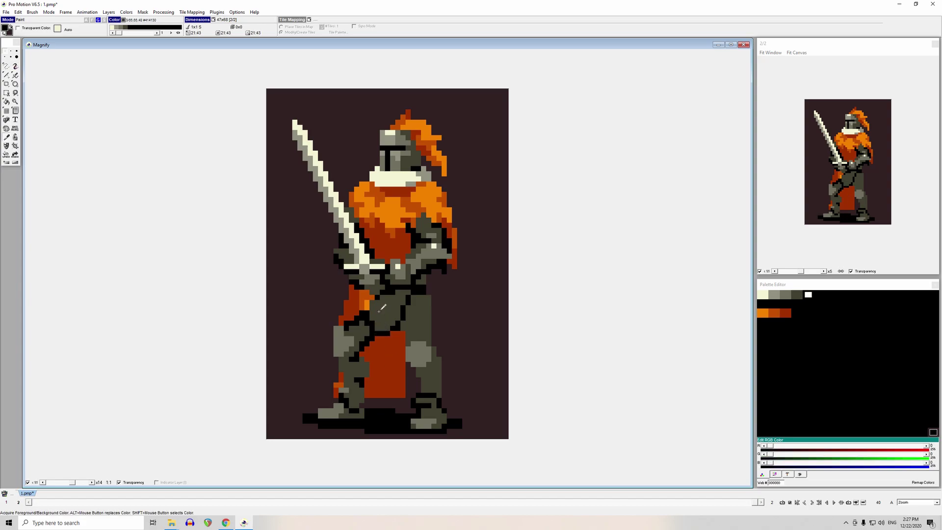
left_click(378, 313)
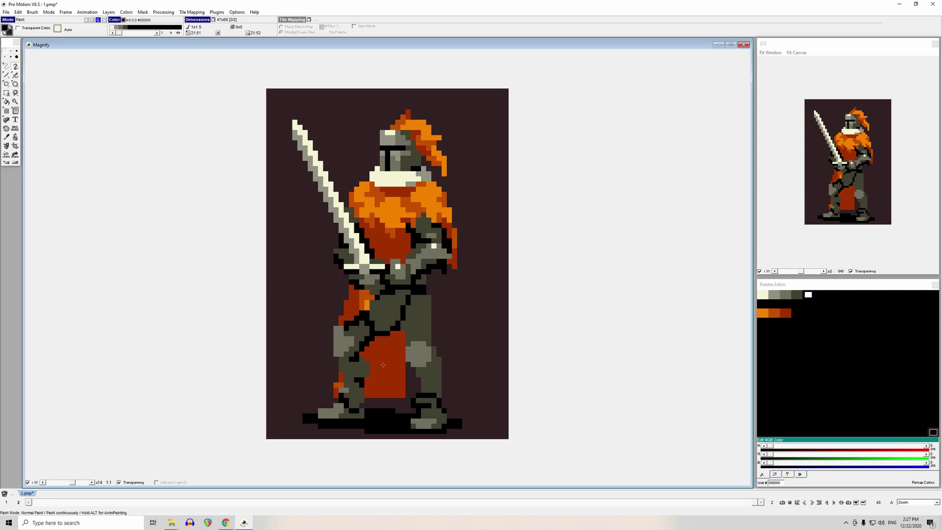
- Widen the front thigh above the knee with dark grey
key("comma")
key("comma")
left_click(406, 335)
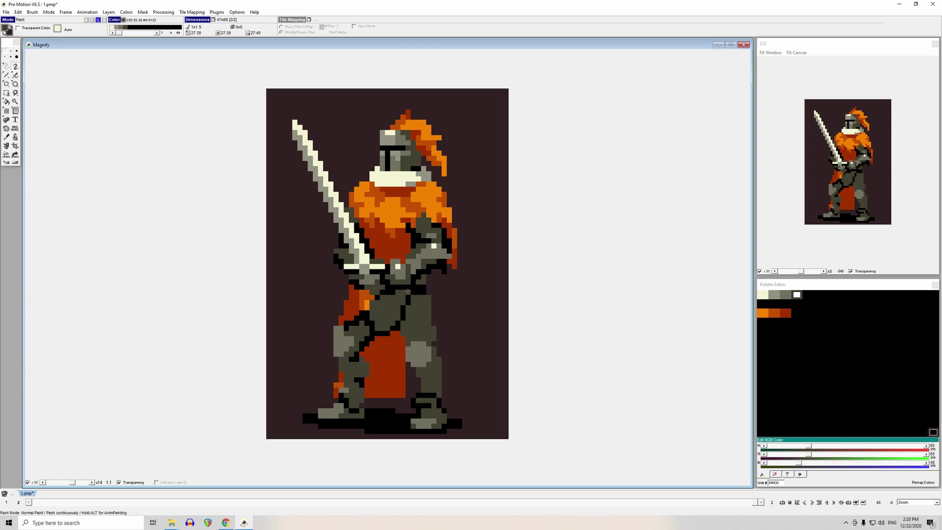
- Replace the black line under the pelvis with dark grey and dark red, raising the cape into the crotch
right_click(387, 337)
mouse_move(388, 334)
left_mouse_down()
mouse_move(377, 334)
mouse_move(394, 329)
left_mouse_up()
right_click(395, 337)
left_click(396, 324)
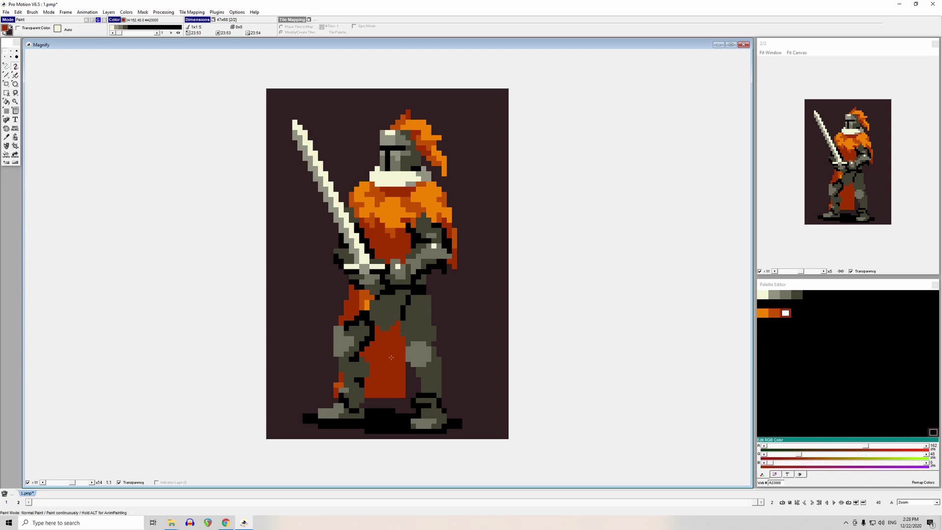
- Paint out the diagonal hip line with dark grey and redraw it in black as a curve toward the crotch
left_click(410, 311)
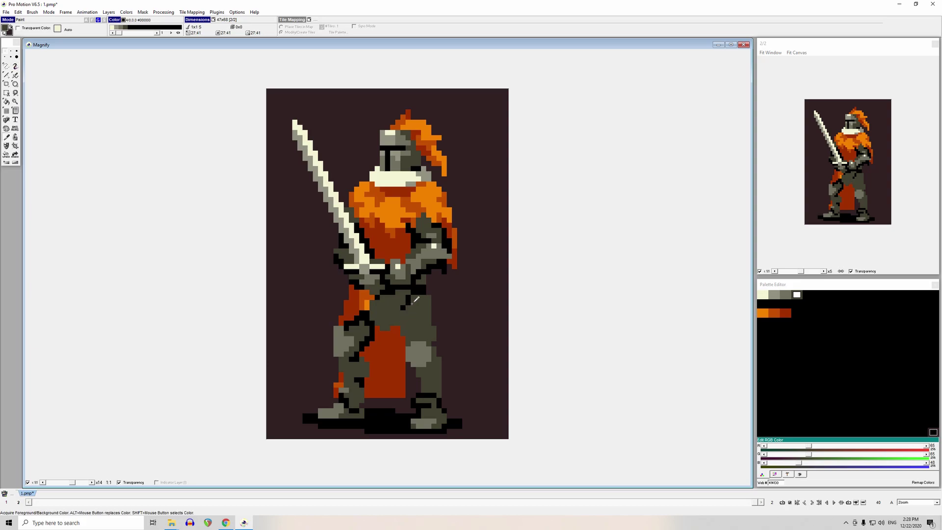
right_click(407, 297)
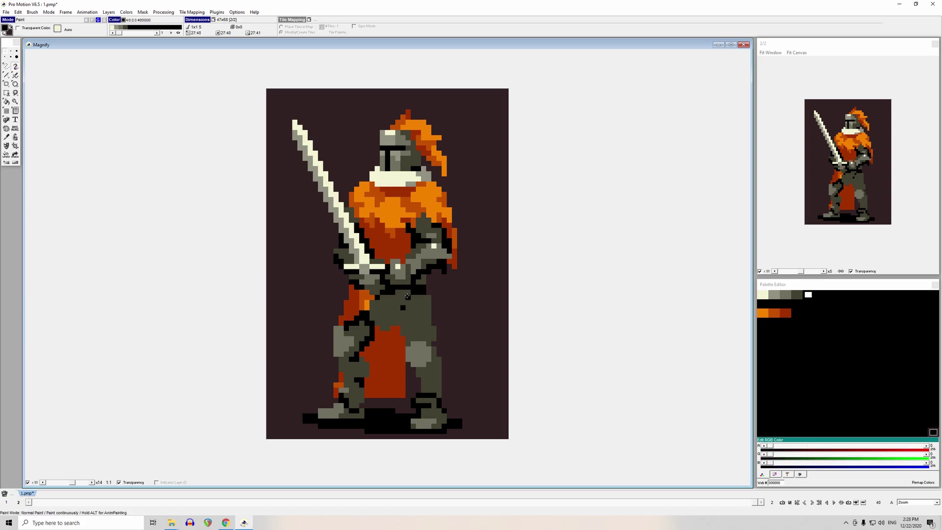
left_click_drag(403, 297, 387, 328)
right_click(403, 313)
right_click(390, 340)
right_click(388, 328)
left_click_drag(383, 329, 377, 330)
key("ctrl+z")
key("ctrl+z")
- Level the cape's top edge at the crotch with dark red and join the rear thigh to the pelvis with dark grey
left_click(390, 349, "ctrl")
left_click_drag(388, 328, 367, 318)
left_click(378, 321, "ctrl")
key("comma")
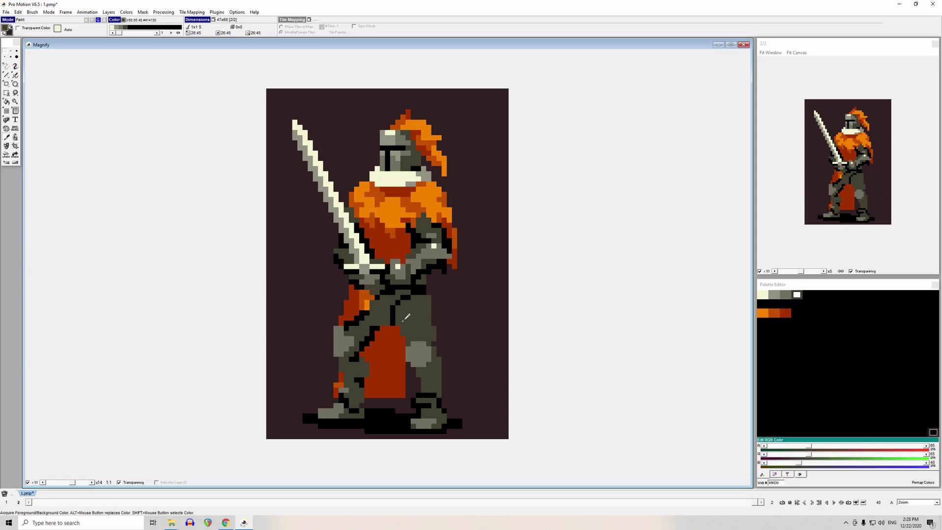
left_click(398, 316)
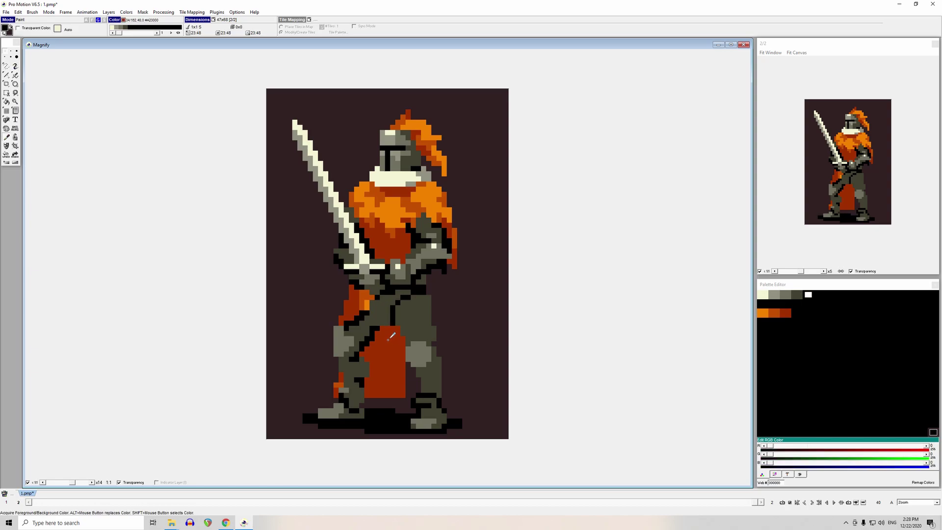
- Close off the rear thigh with a black line and flood-fill the pelvis area between the thighs with black
left_click(375, 330)
left_click_drag(372, 324, 366, 321)
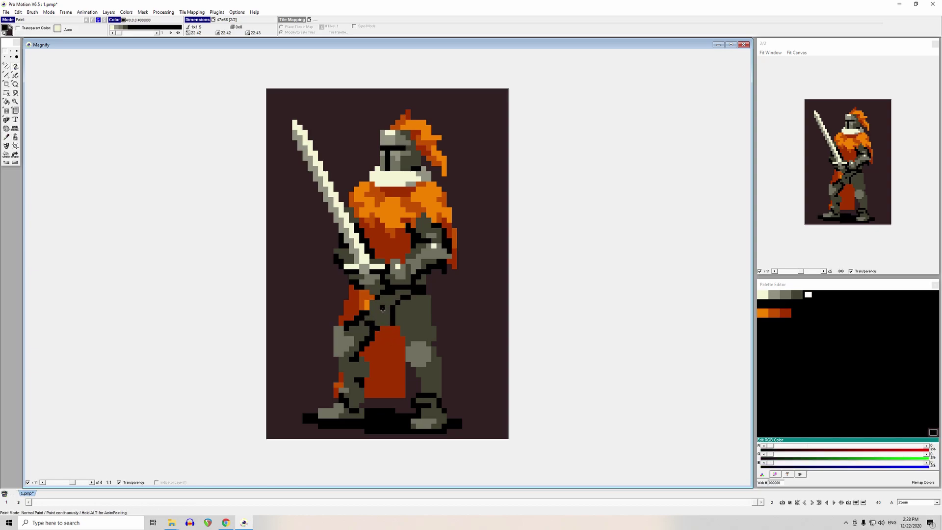
key("f")
left_click(387, 312)
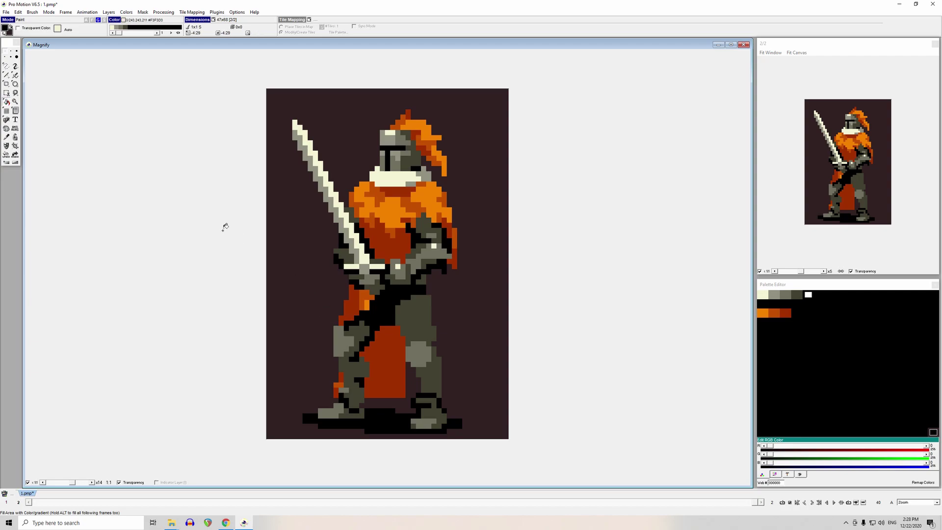
- Paint the front hip's black edge in dark grey and add a mid-grey highlight down the front thigh
left_click(6, 54)
left_click(357, 324)
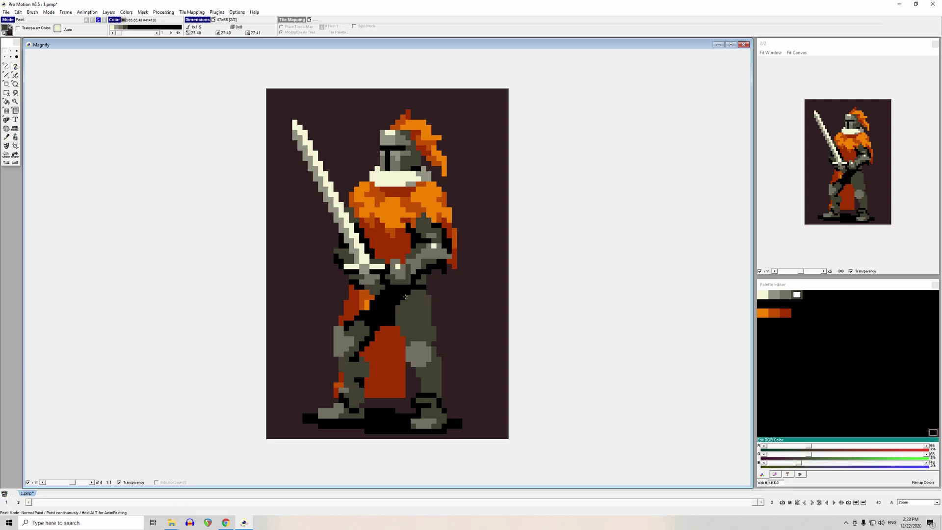
left_click_drag(420, 287, 398, 298)
key("comma")
left_click(423, 355)
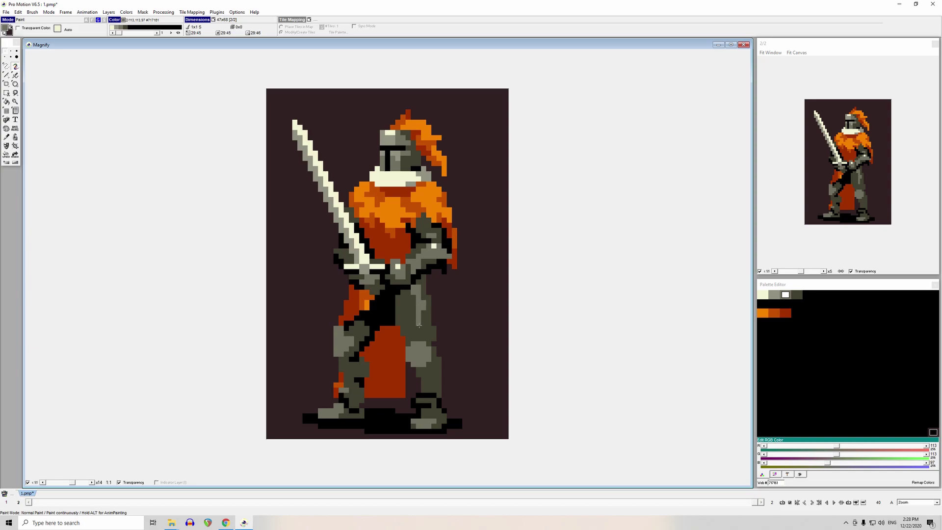
- Outline a dark-orange cloth panel diagonally across the front hip and thigh and flood-fill it with dark orange
key("comma")
left_click(360, 291)
left_click(373, 298)
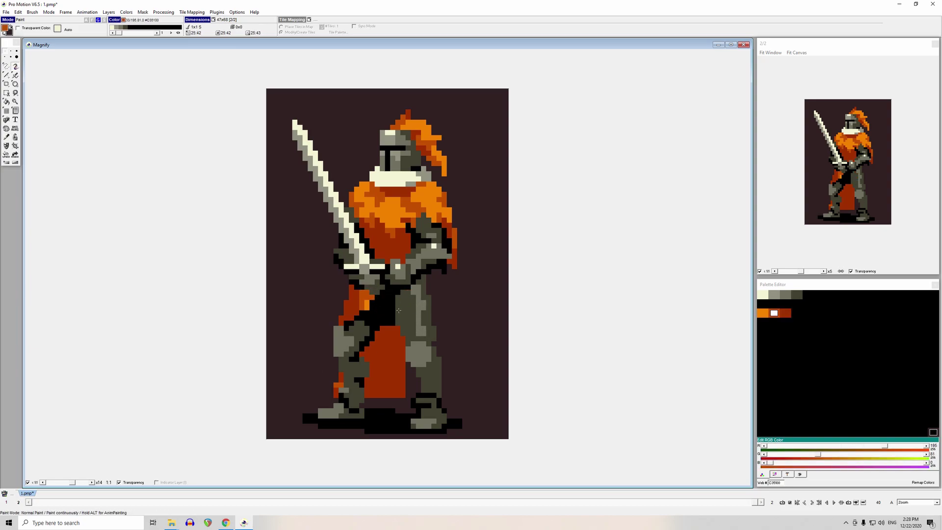
left_click_drag(397, 292, 439, 333)
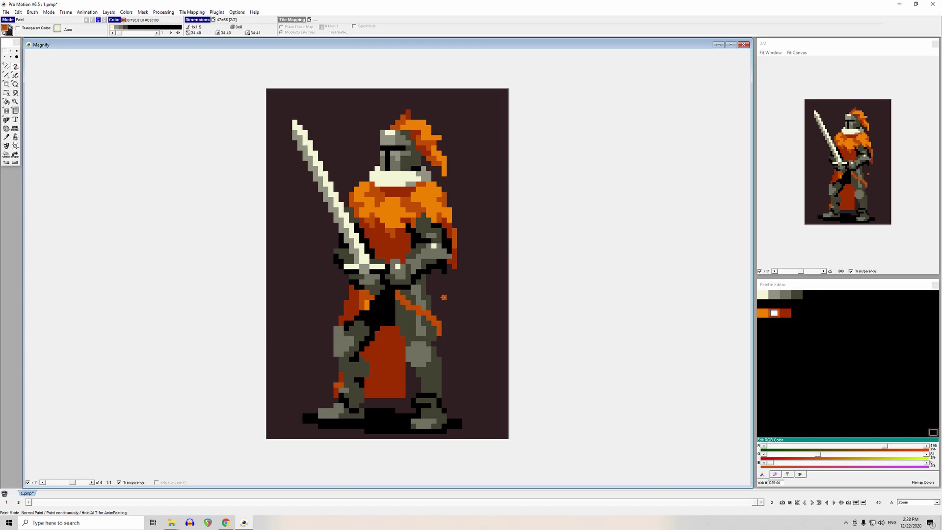
left_click_drag(428, 274, 429, 300)
key("f")
left_click(423, 297)
key("d")
- Extend the hip cloth's outer tip in dark red and widen the cape between the legs to the front shin
key("comma")
left_click(390, 379)
left_click_drag(440, 339, 441, 353)
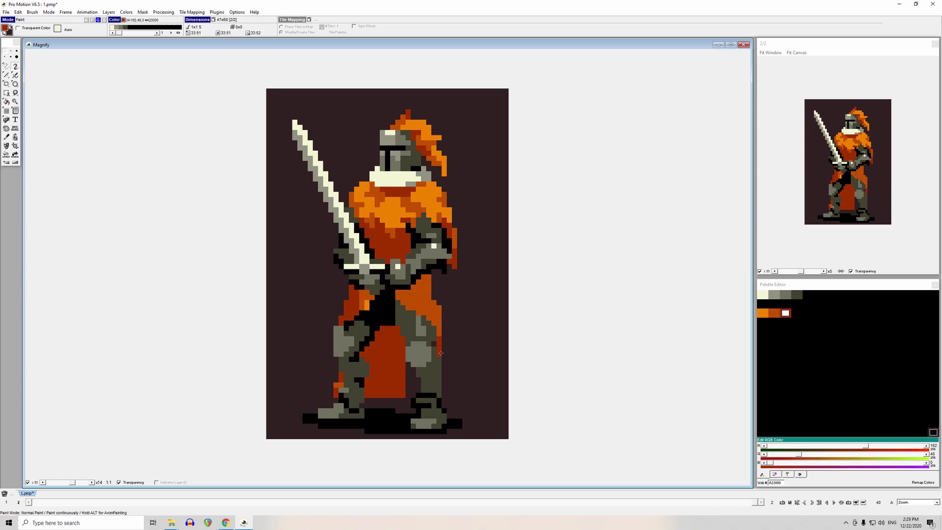
mouse_move(408, 396)
left_mouse_down()
mouse_move(390, 404)
mouse_move(394, 391)
mouse_move(415, 375)
left_mouse_up()
left_click(413, 380)
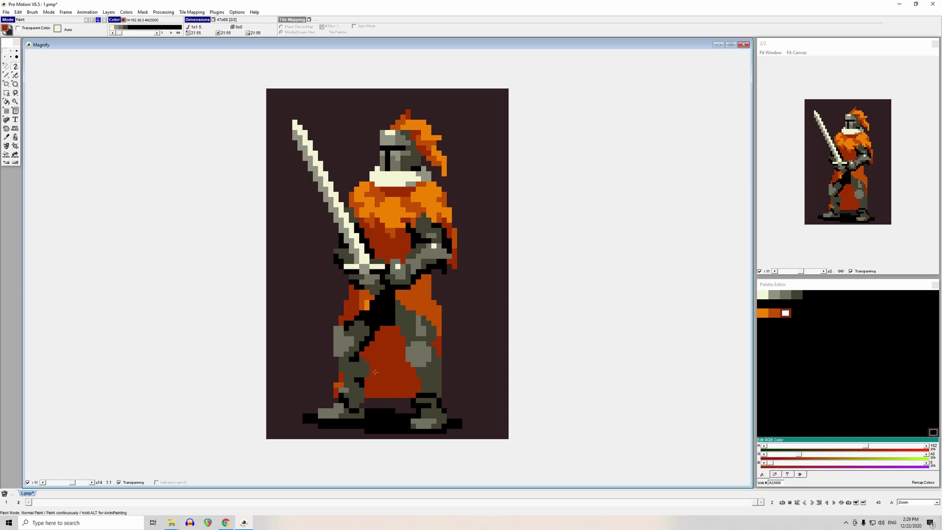
- Add a dark-red cape strip behind the front leg's outer edge and shorten the cape hem with the background colour
right_click(430, 298)
key("comma")
left_click(438, 345)
mouse_move(444, 348)
left_mouse_down()
mouse_move(444, 395)
mouse_move(366, 395)
left_mouse_up()
key("comma")
right_click(405, 402)
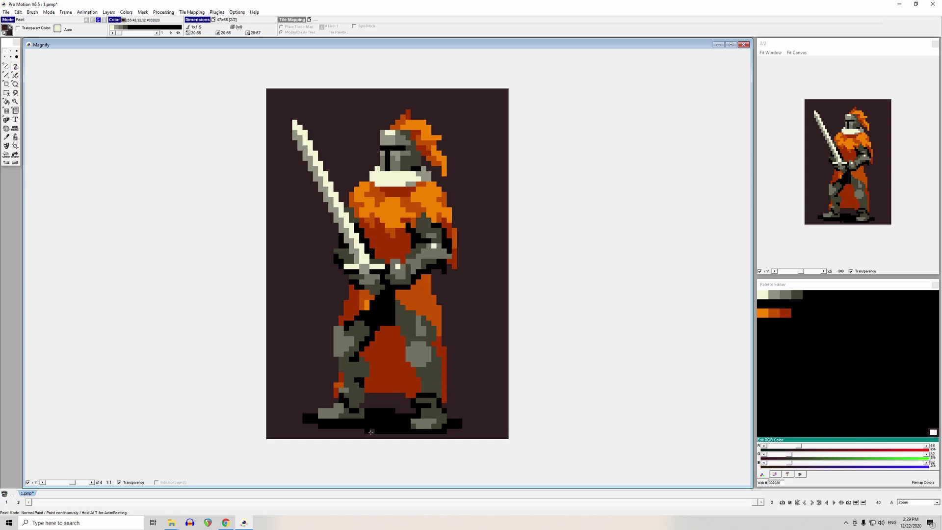
- Fill out the orange cloth's lower edge over the thigh and widen the bottom of the outer cape strip in dark red
right_click(437, 346)
left_click(428, 323)
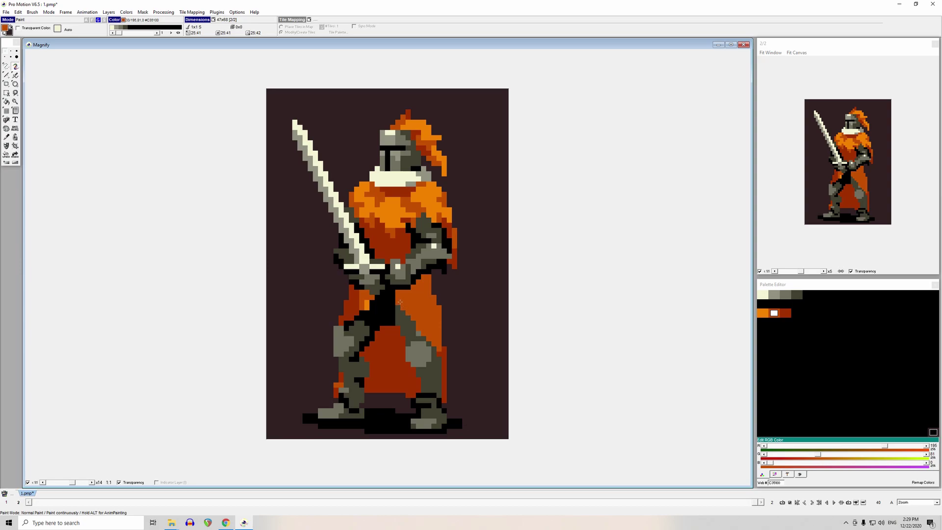
right_click(413, 405)
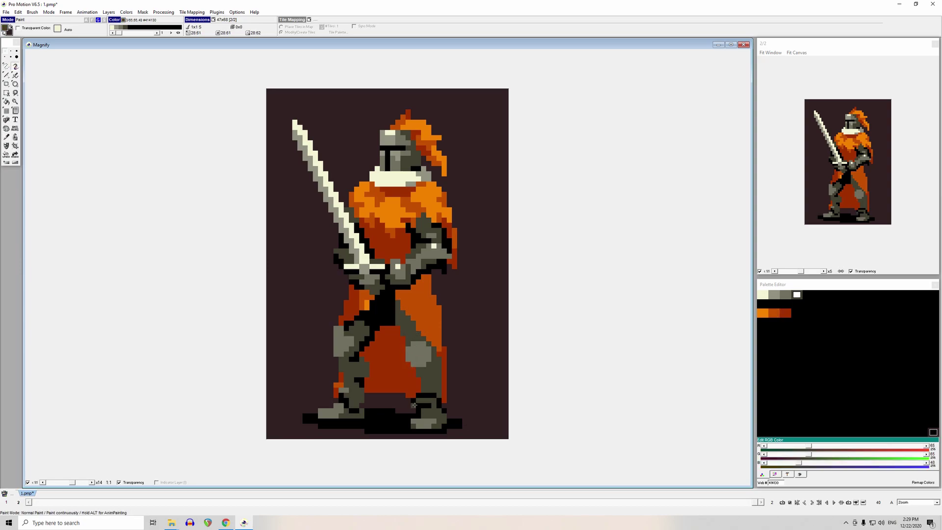
right_click(441, 308)
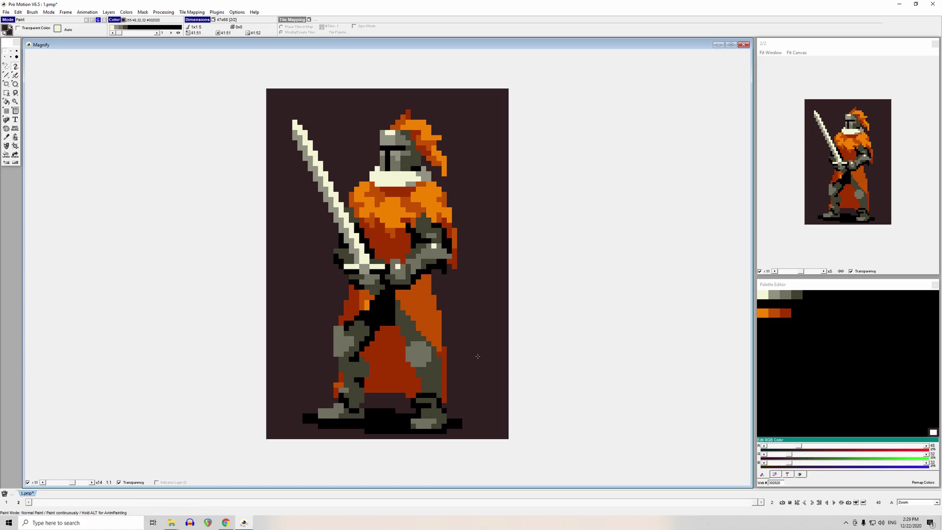
right_click(449, 384)
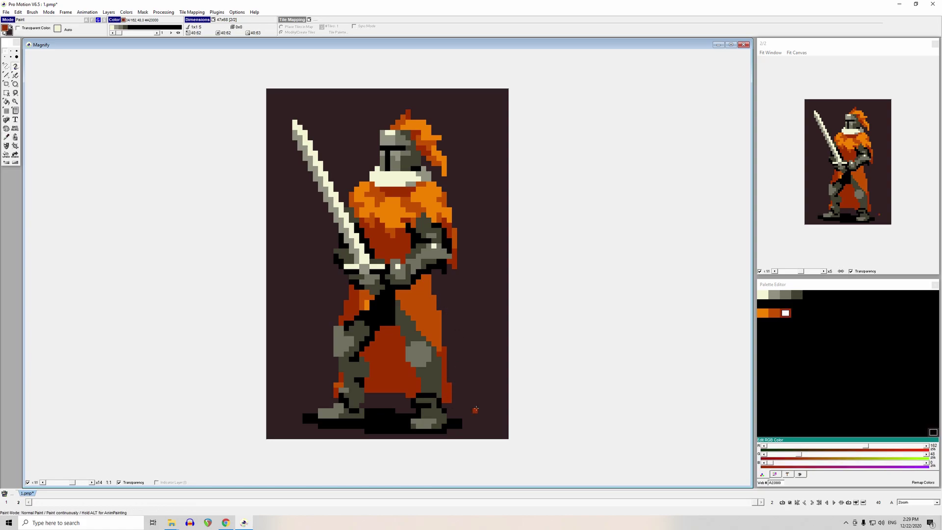
right_click(440, 311)
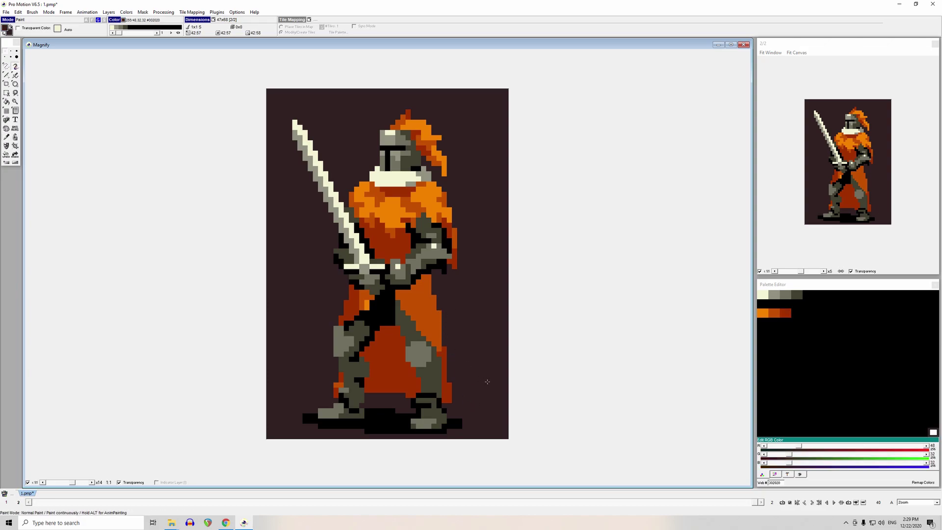
right_click(371, 382)
mouse_move(369, 381)
left_mouse_down()
mouse_move(362, 353)
mouse_move(380, 332)
left_mouse_up()
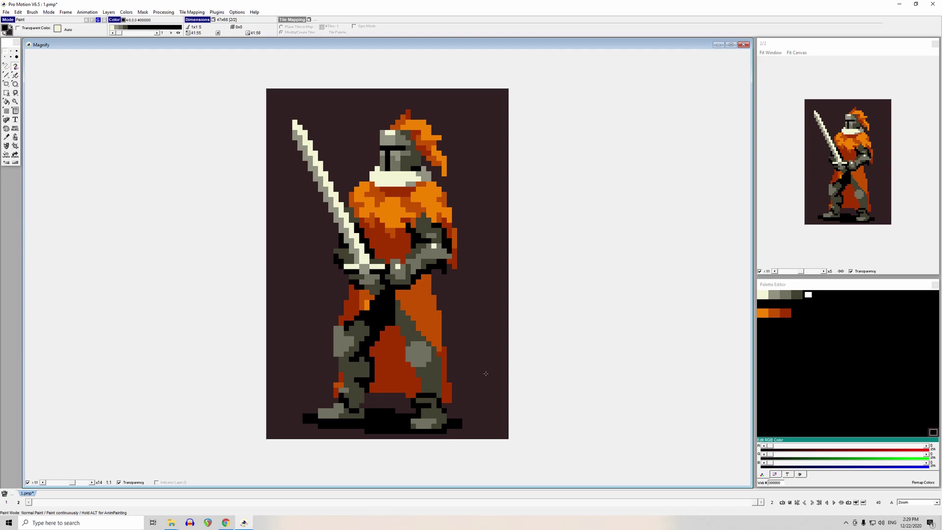
left_click_drag(444, 375, 444, 388)
key("ctrl+z")
key("ctrl+z")
- Outline the front leg's inner edge in black and rework the rear hip cloth in dark red, extending it toward the knee
left_click_drag(417, 385, 393, 327)
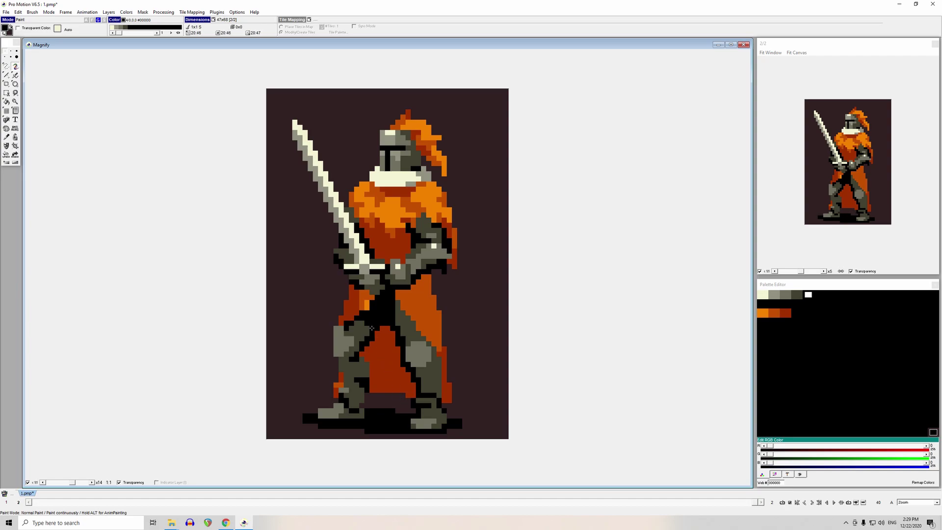
left_click(364, 300)
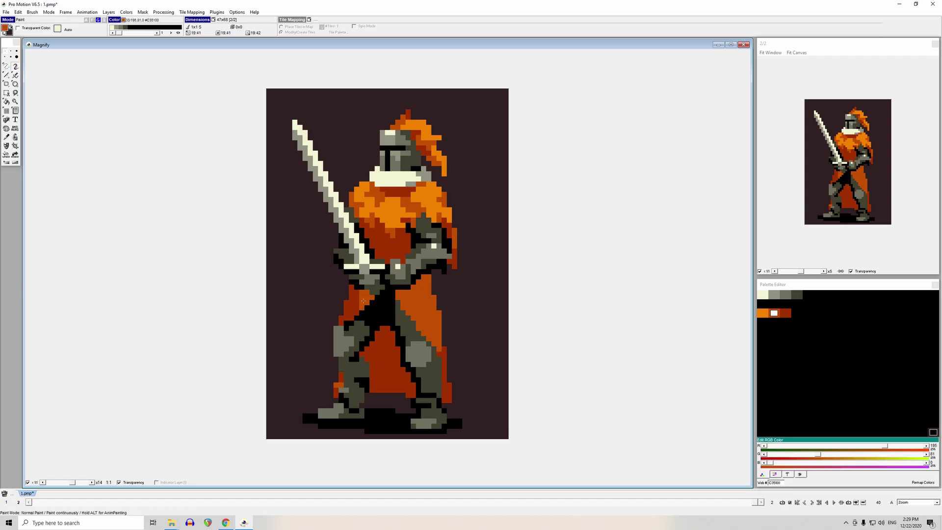
left_click(374, 315)
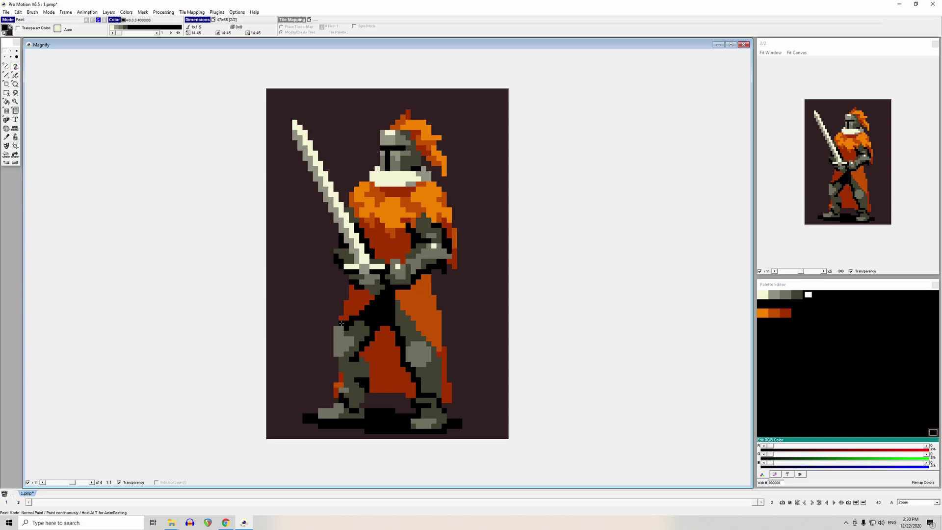
left_click(339, 320)
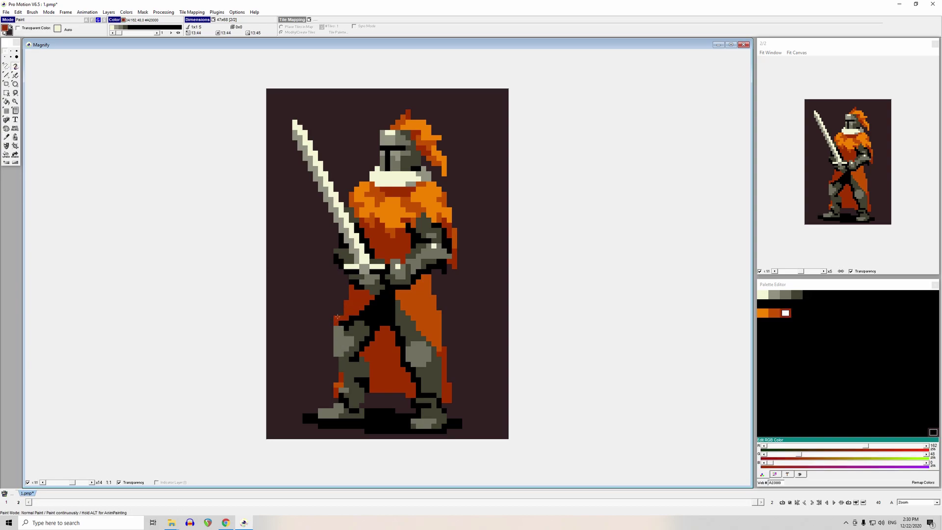
- Extend the rear knee guard outward in mid grey and trim the rear hip cloth's outer edge with the background colour
left_click(332, 333)
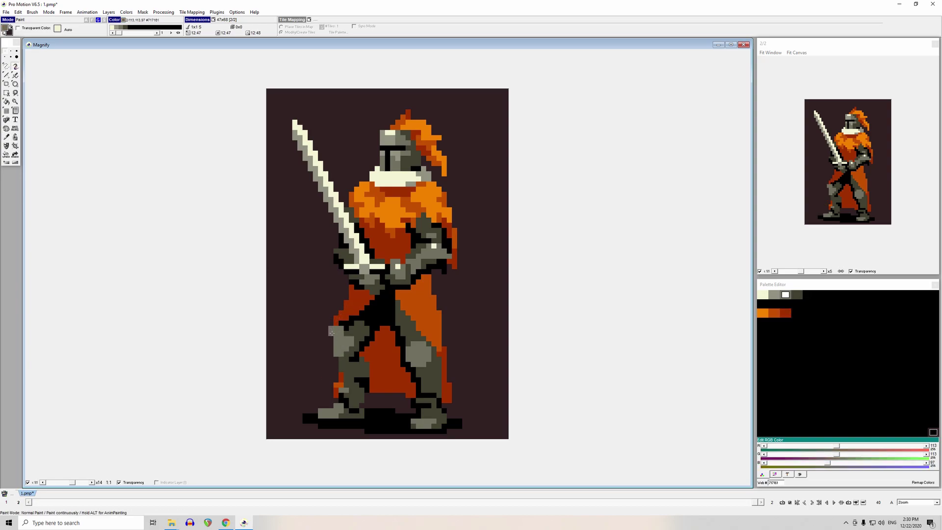
left_click(336, 338)
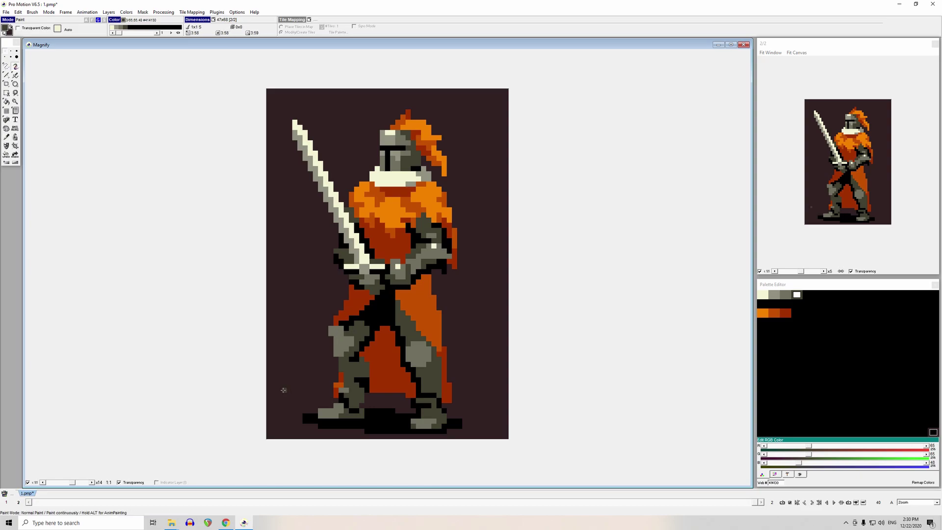
left_click(310, 317)
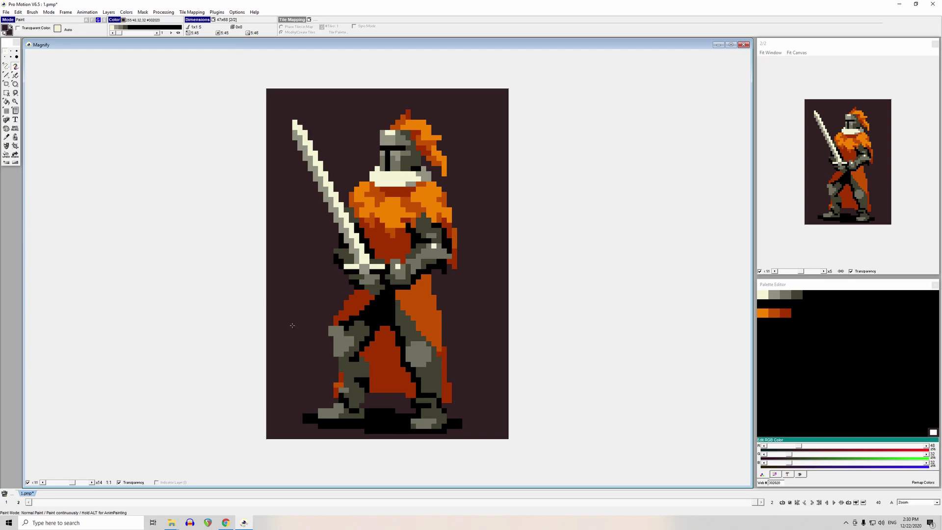
left_click(354, 296)
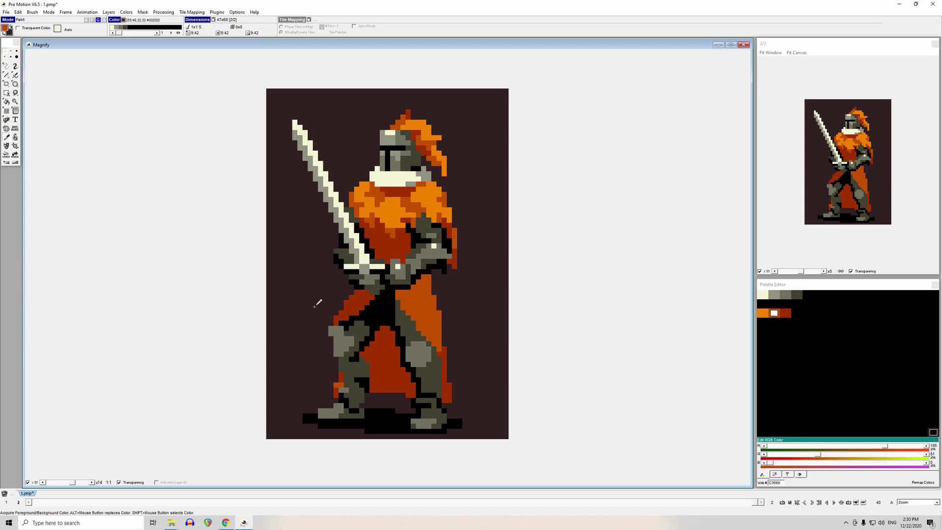
left_click(349, 289)
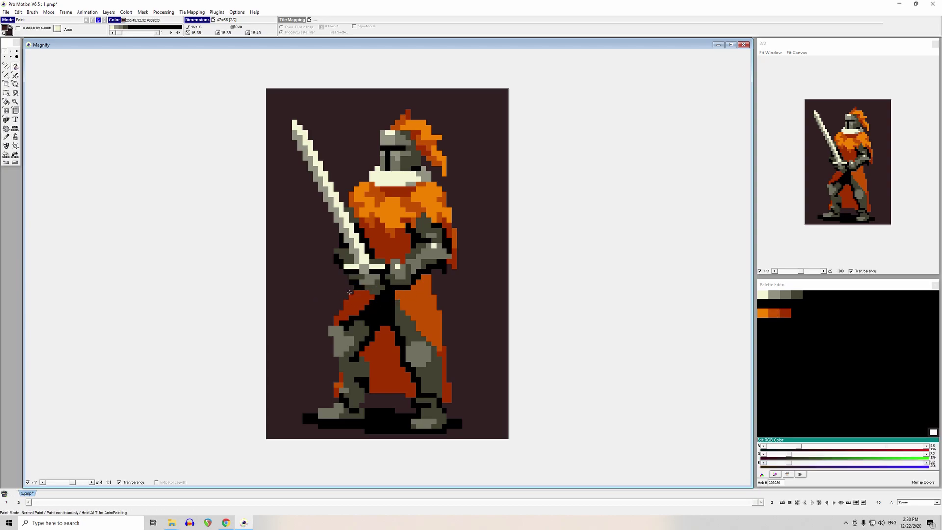
left_click(352, 291)
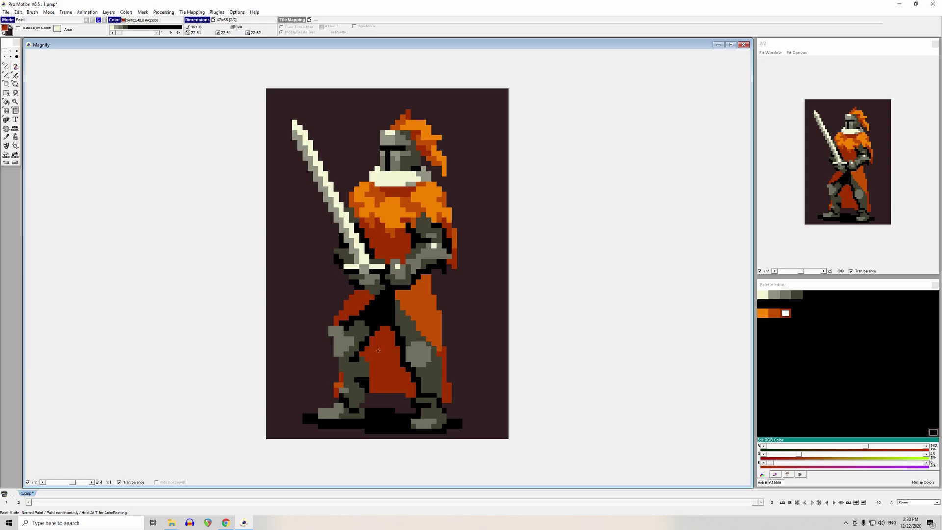
- Slim the back of the rear knee and thigh with dark red, reshaping the thigh with dark grey and black
left_click(360, 343)
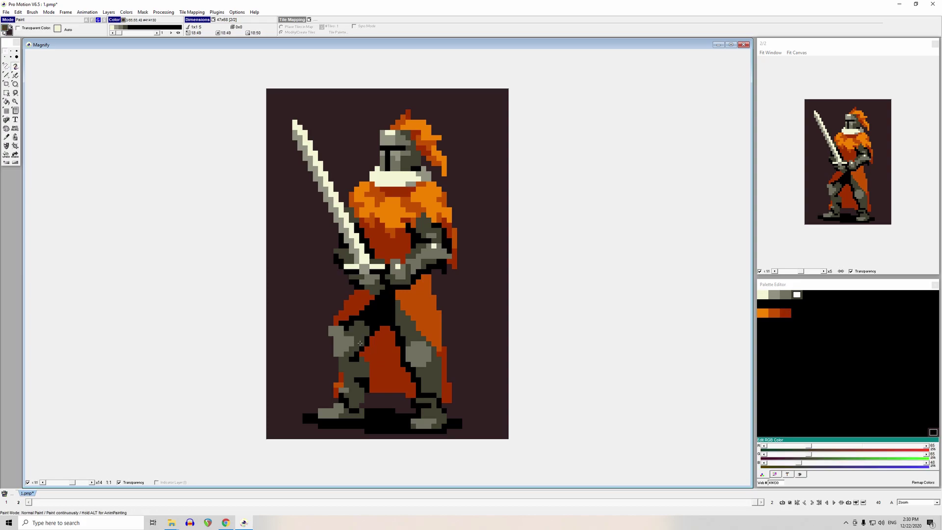
left_click(368, 346)
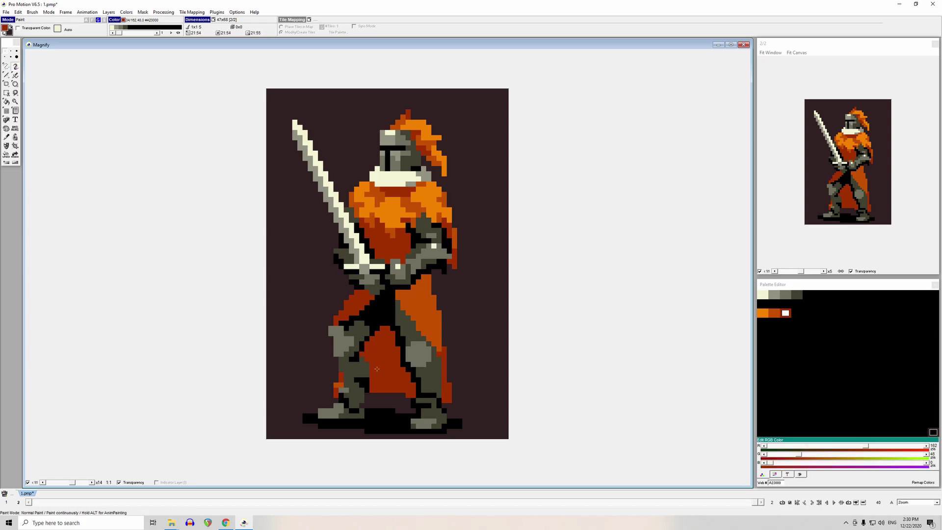
key("comma")
left_click(362, 344)
left_click_drag(366, 333, 362, 338)
key("comma")
left_click(364, 373)
left_click(374, 348)
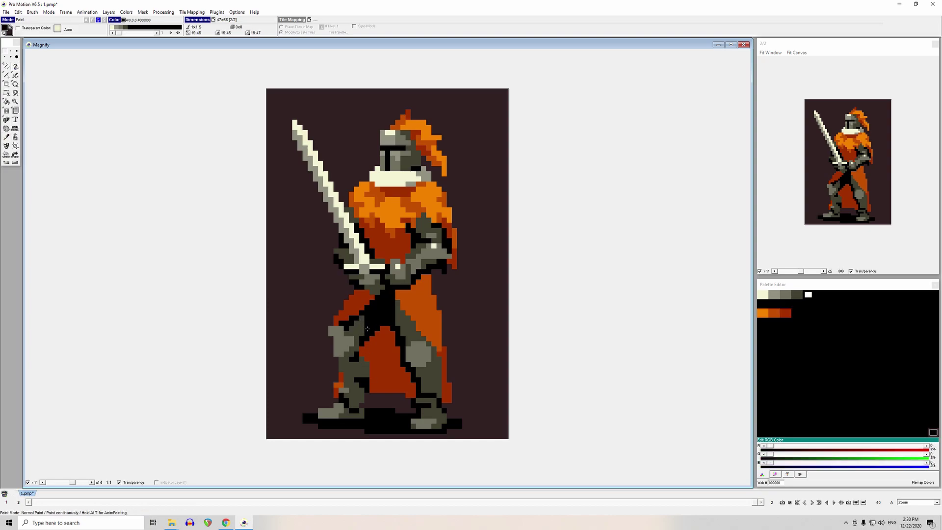
- Raise the dark-red cape to a point in the crotch, refine its edge in black, and shade beneath the rear knee
left_click(375, 348)
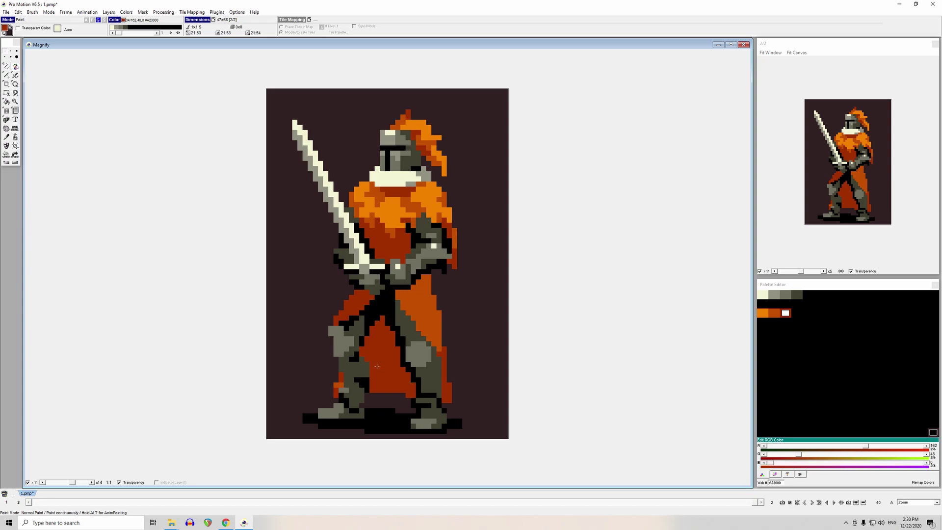
left_click(371, 325)
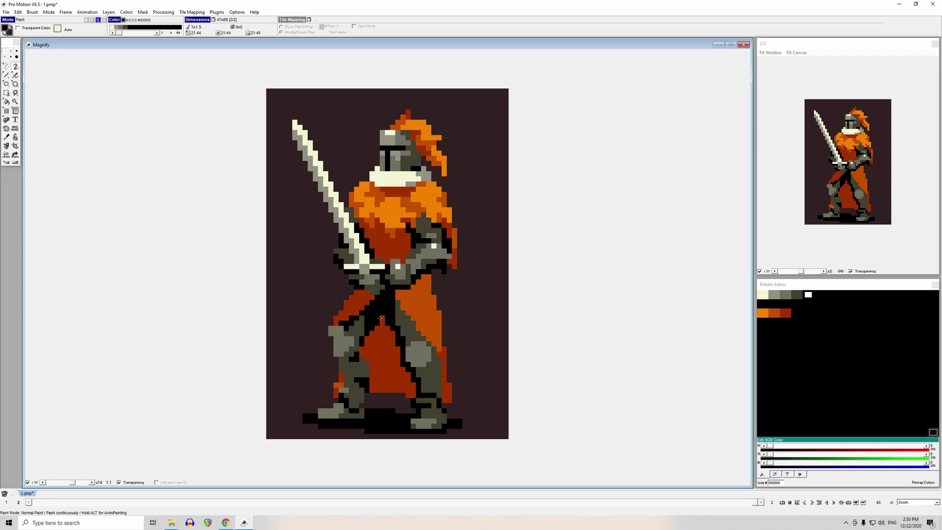
left_click(382, 370)
key("comma")
left_click(354, 357)
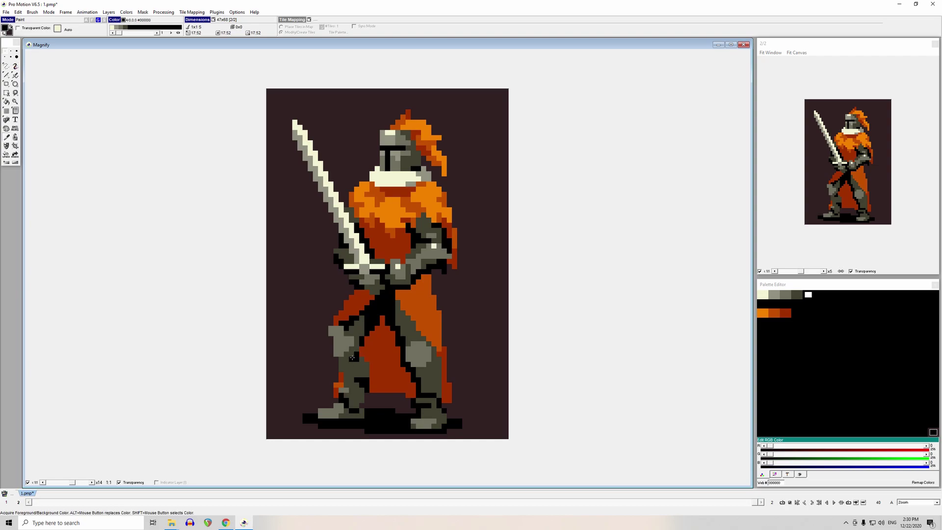
- Flood-fill the front knee plate with dark grey and pick up mid grey from the rear knee guard
key("comma")
left_click(424, 372)
key("f")
left_click(417, 356)
key("comma")
left_click(343, 336)
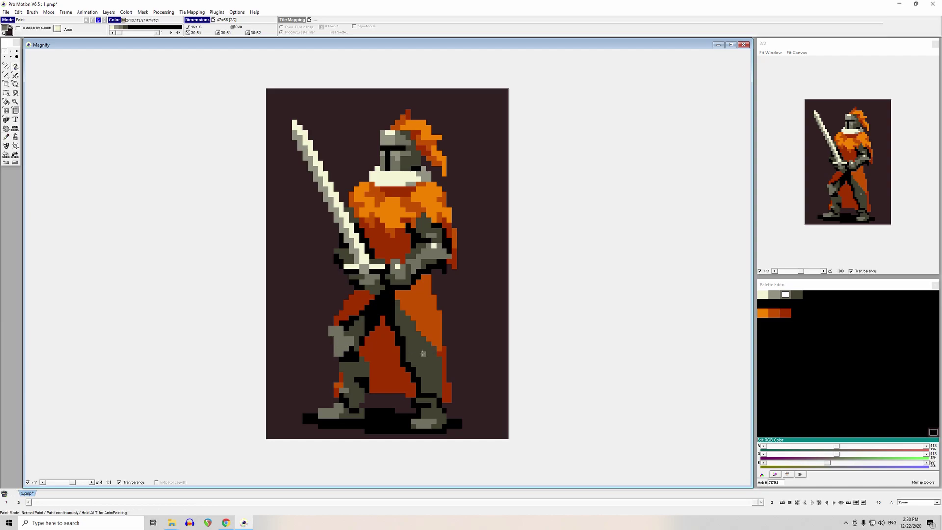
- Touch up the front ankle and shade the rear boot's instep with dark grey
mouse_move(418, 395)
left_mouse_down()
mouse_move(429, 395)
mouse_move(417, 400)
left_mouse_up()
right_click(359, 411)
left_click_drag(341, 406, 341, 416)
right_click(336, 412)
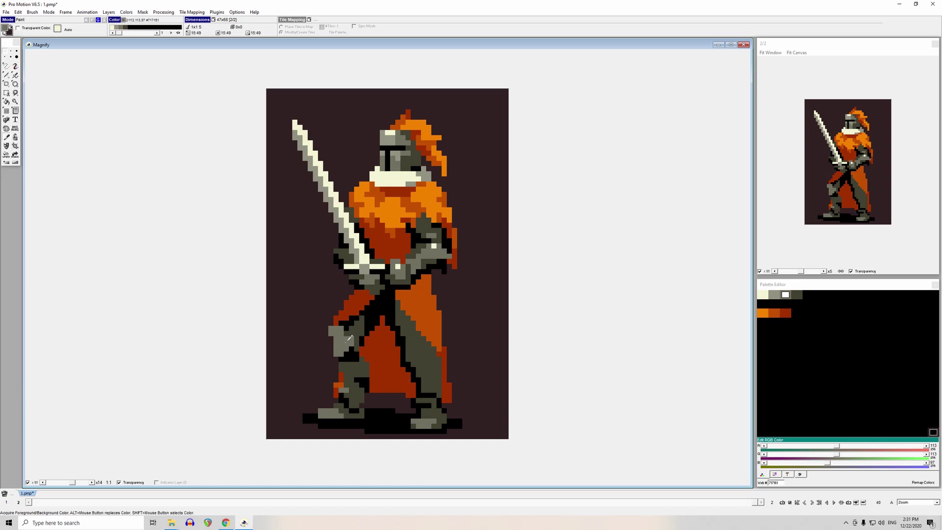
- Draw a dark-red edge across the top of the front hip cloth and flood-fill the area beneath the arm dark red
left_click(393, 218)
key("v")
key("1")
key("2")
left_click(387, 343)
key("d")
left_click_drag(403, 297, 428, 286)
key("f")
left_click(420, 287)
key("d")
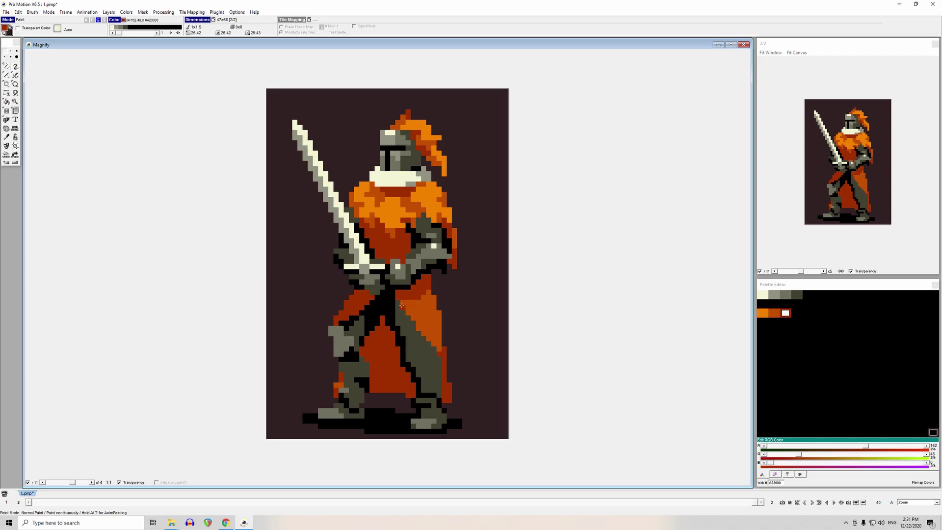
- Paint a dark-red fold diagonally down the front hip cloth along the thigh and refine it with dark orange
left_click_drag(408, 303, 433, 330)
left_click(426, 309)
left_click(434, 328)
left_click(430, 324)
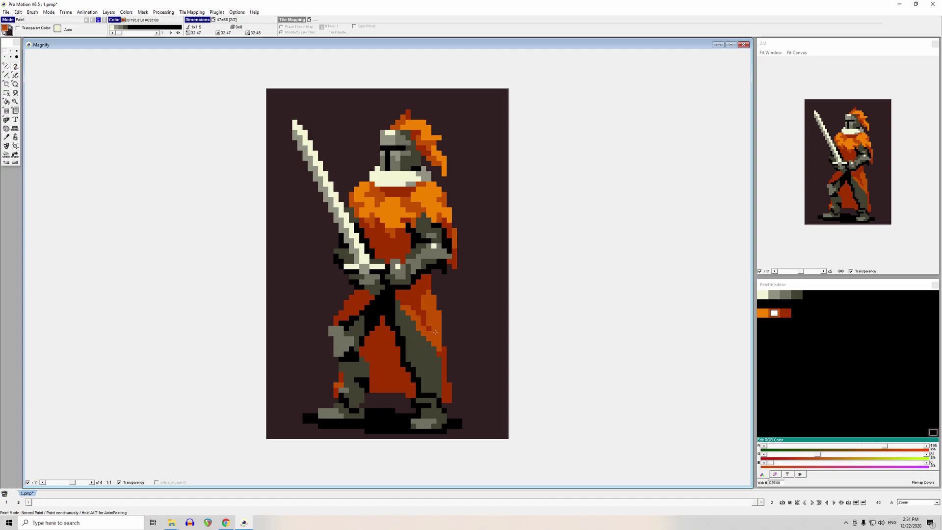
- Extend the dark-orange hip cloth down the outer side of the front leg with single-pixel edits
left_click(436, 334)
left_click(438, 332)
key("k")
left_click(440, 342)
key("k")
left_click(440, 353)
key("k")
left_click(445, 348)
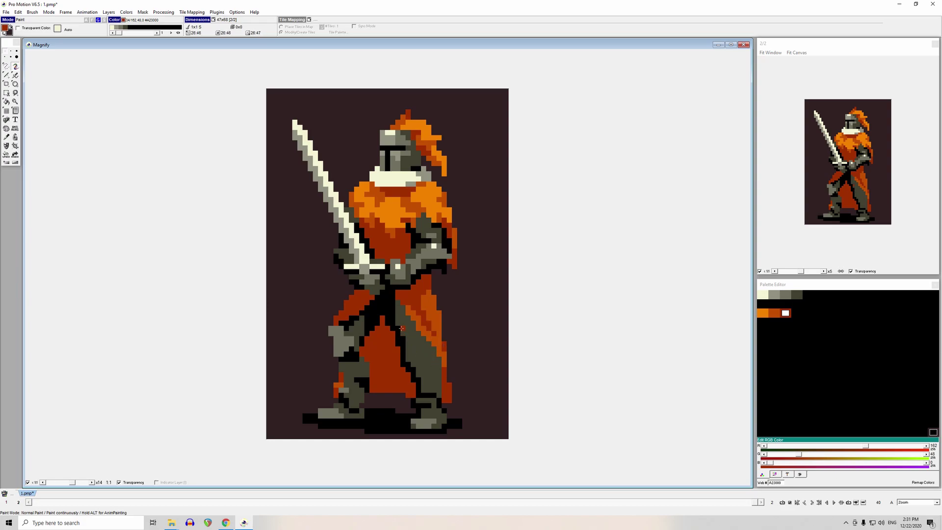
left_click_drag(464, 295, 487, 355)
key("ctrl+z")
left_click_drag(464, 293, 485, 338)
left_click_drag(480, 293, 496, 339)
left_click_drag(496, 318, 505, 343)
key("ctrl+z")
key("ctrl+z")
key("ctrl+z")
key("ctrl+z")
key("ctrl+z")
- Break up the orange area of the front hip cloth with short dark-red fold lines
left_click(434, 318)
left_click(434, 317)
left_click_drag(435, 317, 425, 309)
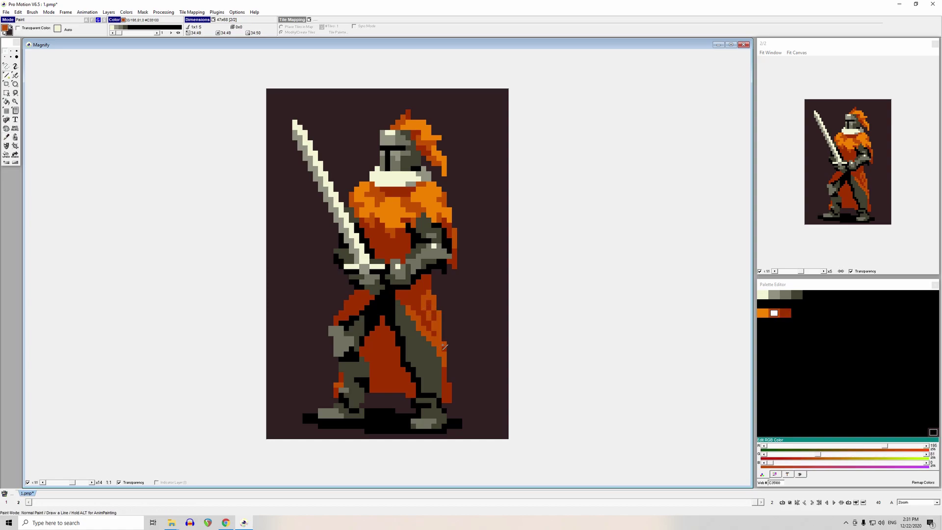
- Paint over the lower dark-red fold lines of the front hip cloth with dark orange
scroll(425, 310, "up", 3)
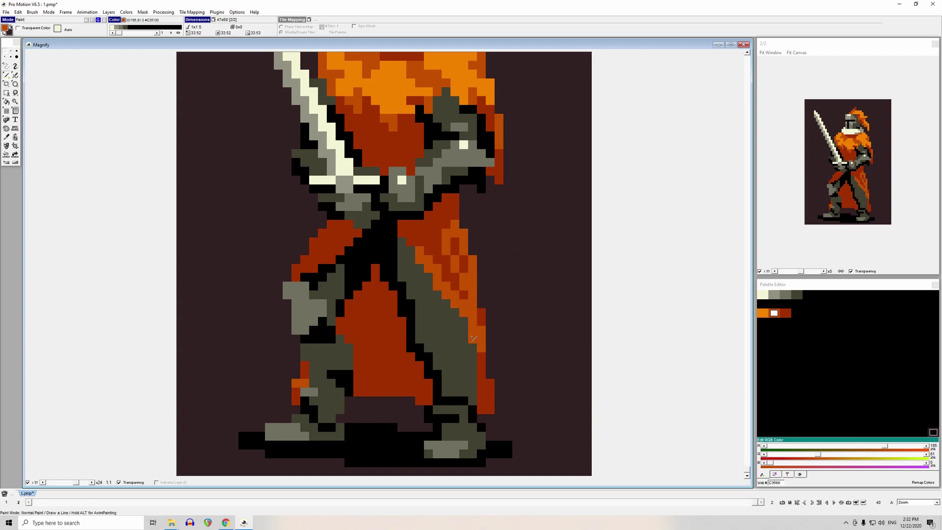
left_click(481, 366)
left_click(423, 287)
left_click(437, 286)
left_click(451, 283, "ctrl")
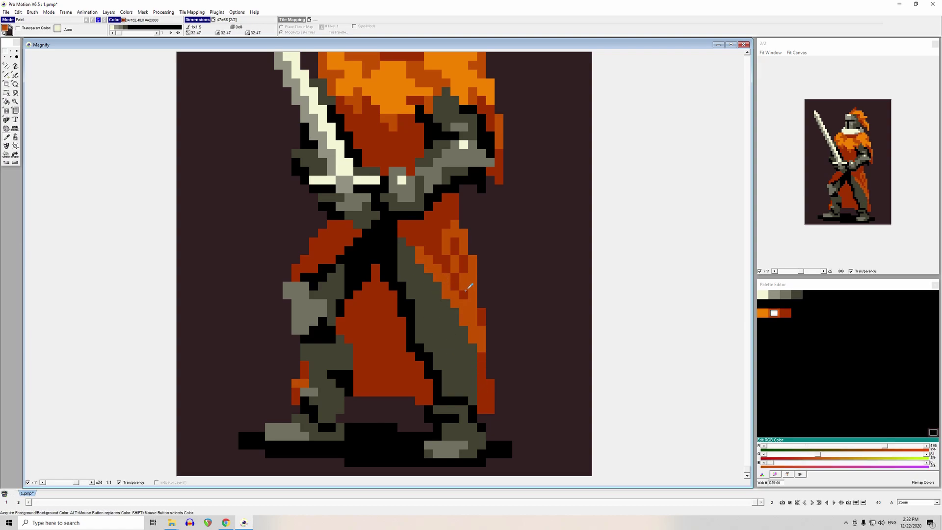
left_click_drag(463, 295, 437, 260)
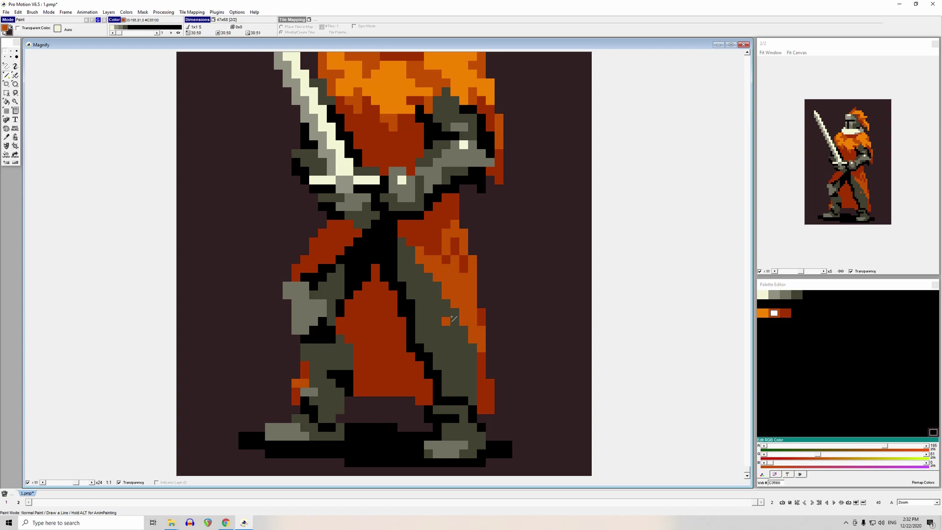
key("ctrl+z")
- Block in a mid-gray knee plate on the front leg, using the gray of the back knee
left_click(417, 270, "ctrl")
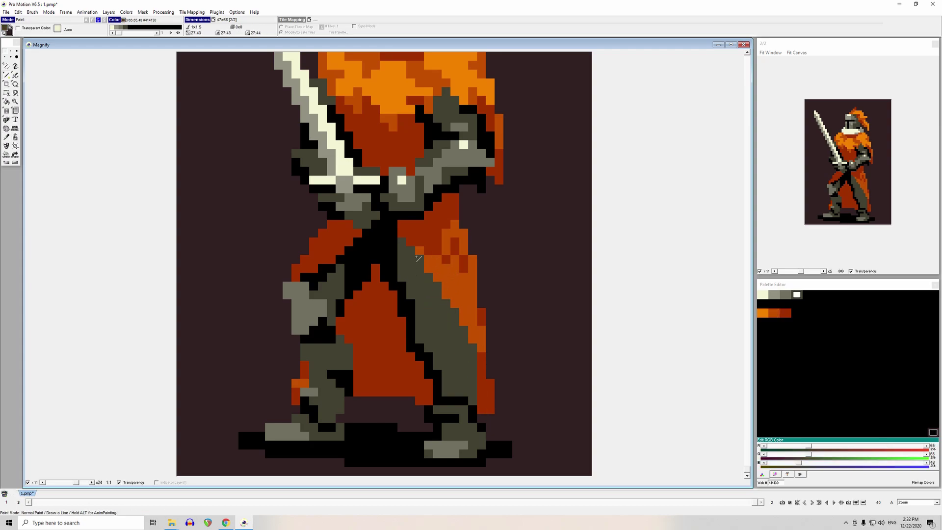
left_click(305, 310, "ctrl")
mouse_move(428, 295)
left_mouse_down()
mouse_move(437, 295)
mouse_move(432, 329)
mouse_move(422, 309)
mouse_move(434, 321)
left_mouse_up()
left_click(419, 297)
right_click(436, 313)
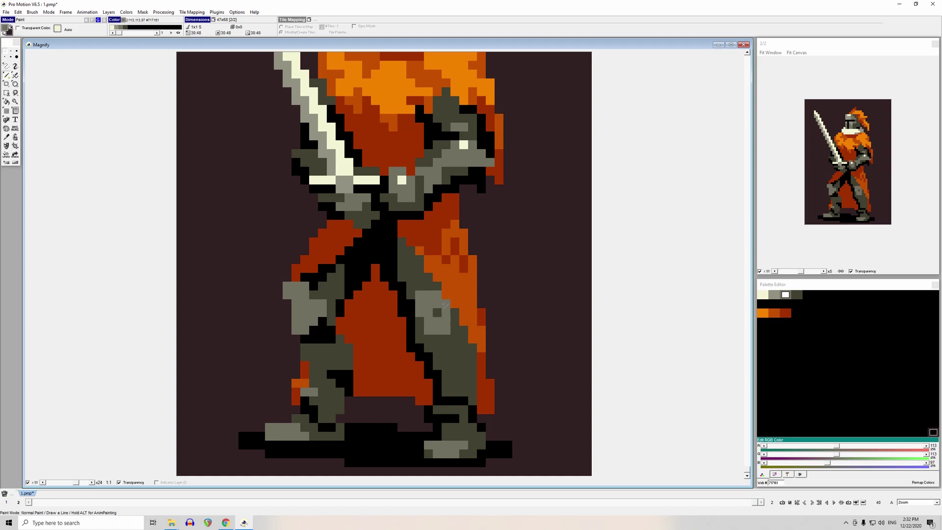
- Shape the lower edge of the front knee plate with dark gray and fill the plate's gaps with mid gray
left_click(441, 356, "ctrl")
mouse_move(421, 333)
left_mouse_down()
mouse_move(420, 322)
mouse_move(449, 340)
mouse_move(455, 312)
mouse_move(455, 333)
left_mouse_up()
left_click(432, 325, "ctrl")
left_click(428, 391)
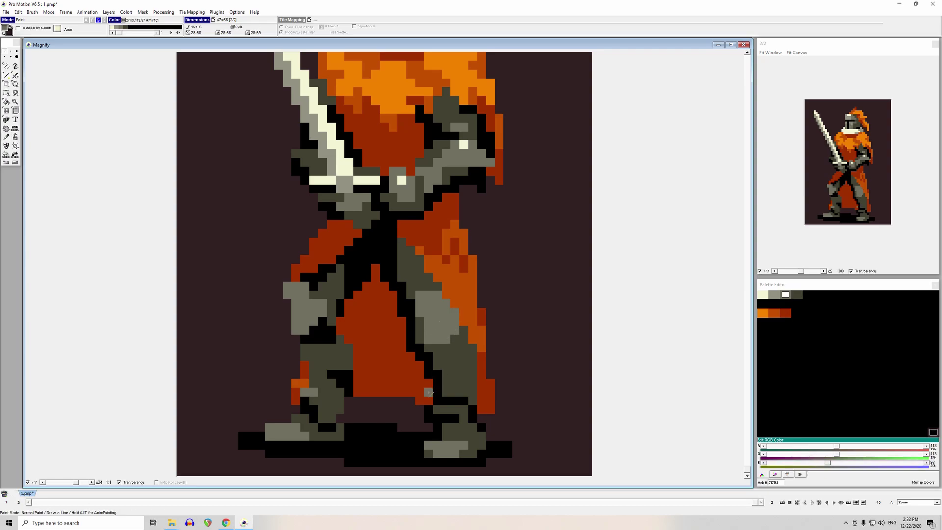
key("ctrl+z")
left_click(464, 312)
key("ctrl+z")
- Outline the underside of the front knee plate in black, separating it from the shin
key("comma")
left_click(451, 360)
key("comma")
left_click(423, 347)
mouse_move(420, 322)
left_mouse_down()
mouse_move(451, 349)
mouse_move(462, 334)
mouse_move(430, 350)
mouse_move(472, 350)
left_mouse_up()
key("ctrl+z")
left_click(455, 339)
left_click(472, 358)
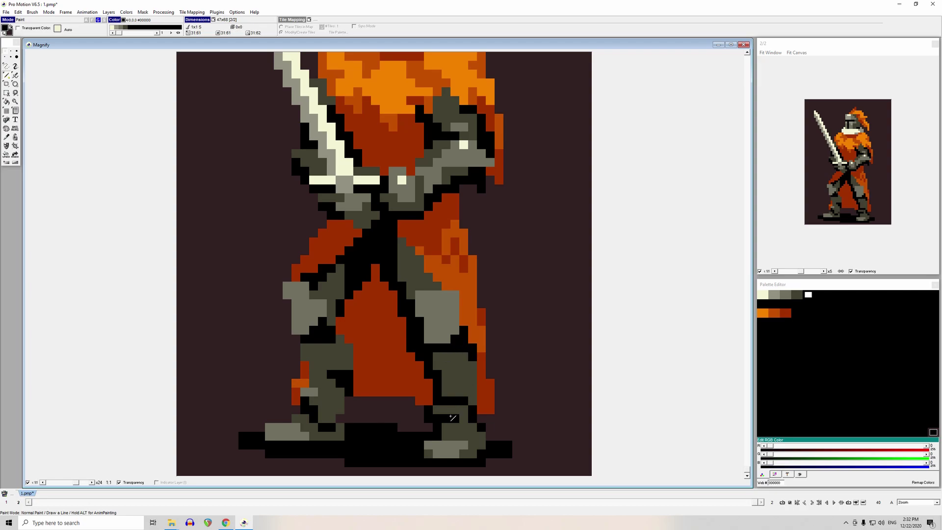
mouse_move(471, 365)
left_mouse_down()
mouse_move(478, 417)
mouse_move(474, 377)
left_mouse_up()
key("ctrl+z")
- Highlight the front hip cloth's inner edge in bright orange along thigh and knee, with a dark-red pixel accent beside the knee
left_click(407, 102)
mouse_move(464, 296)
left_mouse_down()
mouse_move(473, 313)
mouse_move(465, 323)
left_mouse_up()
left_click(481, 319)
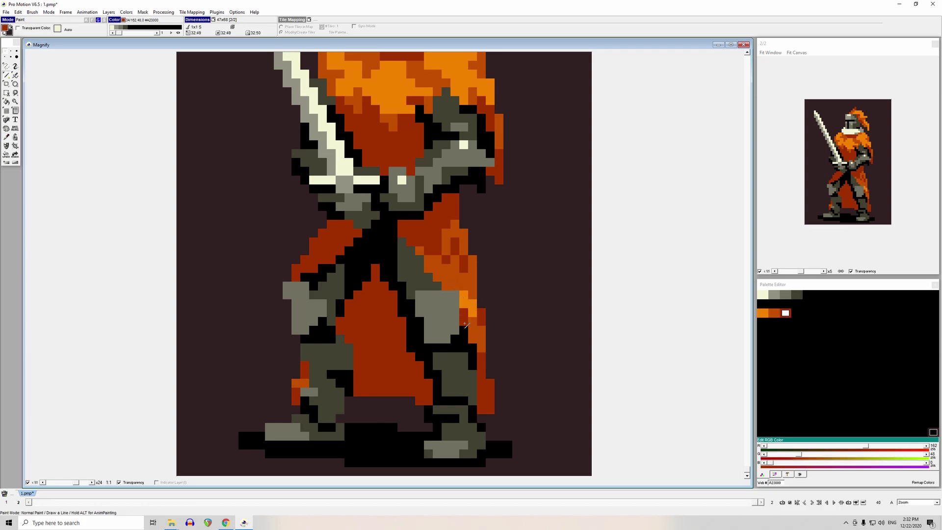
right_click(448, 287)
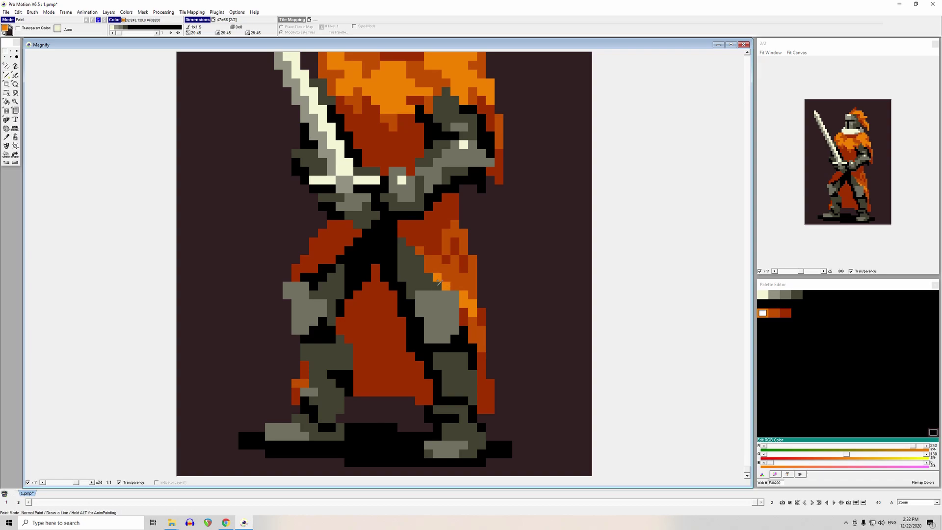
left_click_drag(437, 280, 438, 286)
left_click_drag(420, 259, 415, 236)
key("comma")
left_click(429, 259)
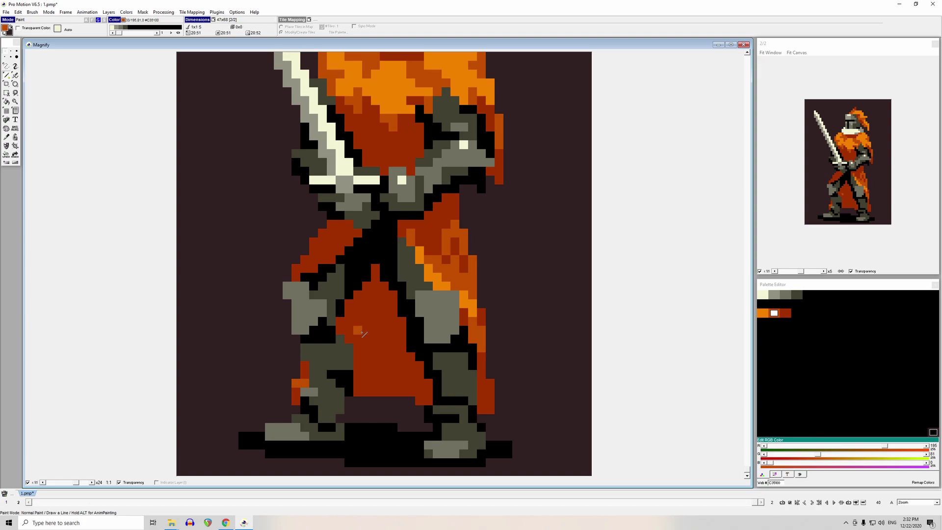
- Cover the upper fold lines of the front hip cloth with dark orange and shade its edge above the knee dark red
left_click_drag(455, 241, 464, 270)
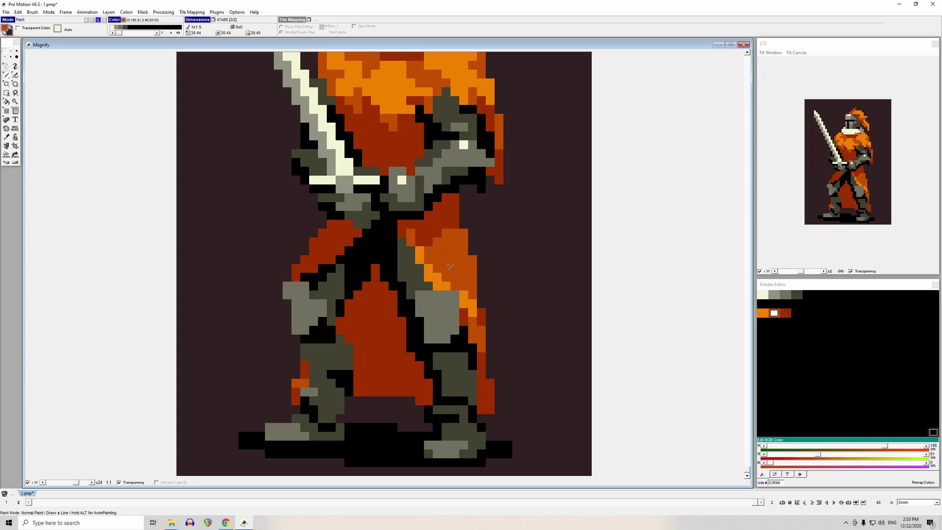
key("comma")
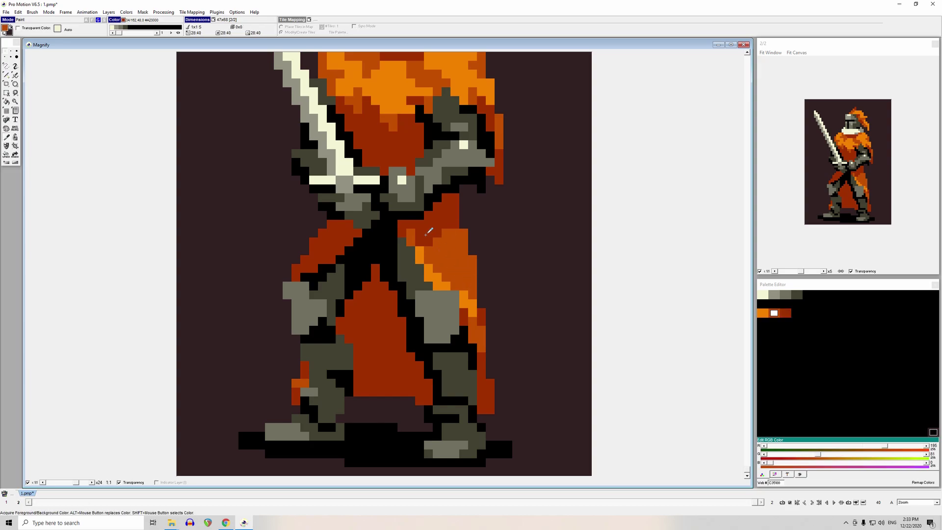
left_click(413, 236)
key("comma")
left_click(411, 241)
key("comma")
left_click(426, 234)
left_click_drag(431, 288, 447, 287)
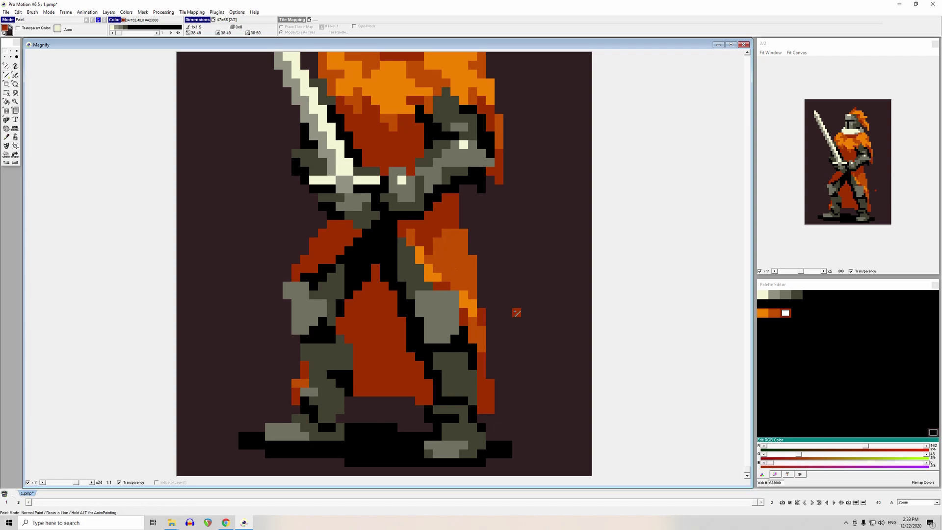
key("comma")
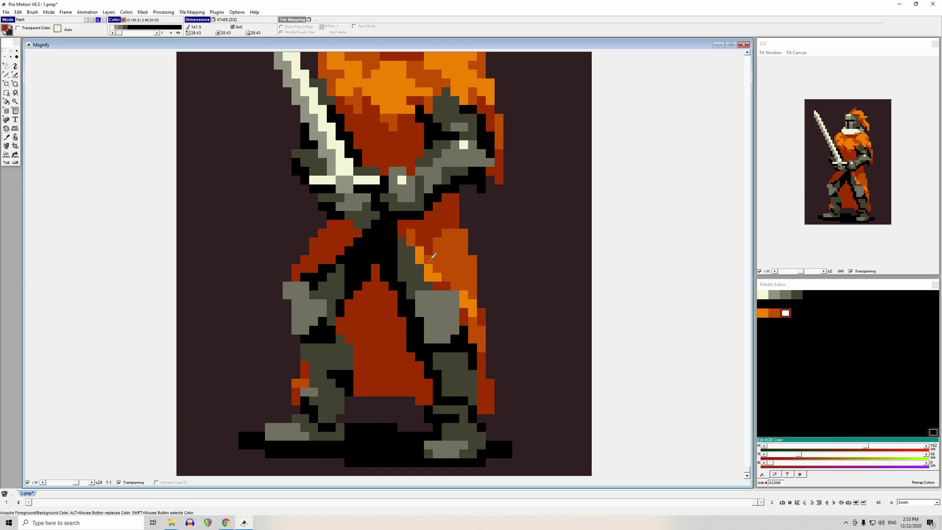
left_click(435, 248)
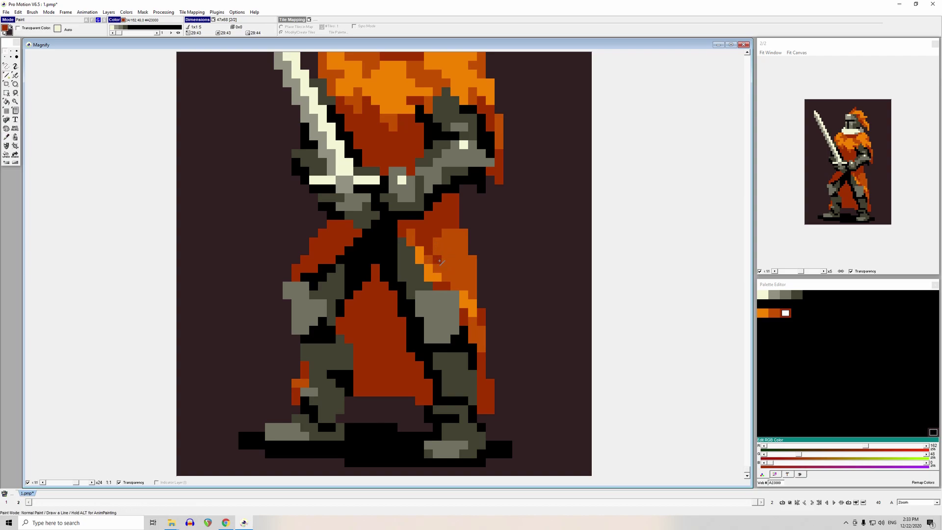
left_click_drag(439, 248, 455, 280)
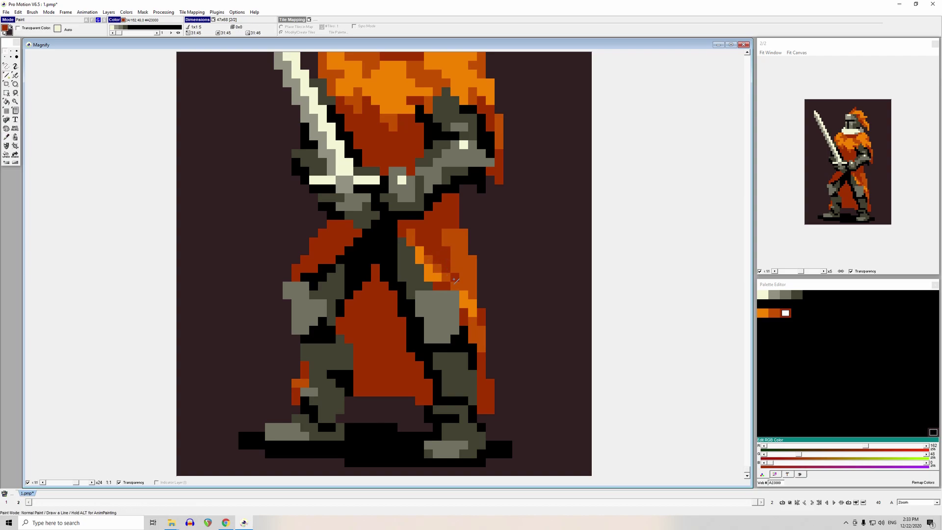
key("ctrl+z")
key("ctrl+z")
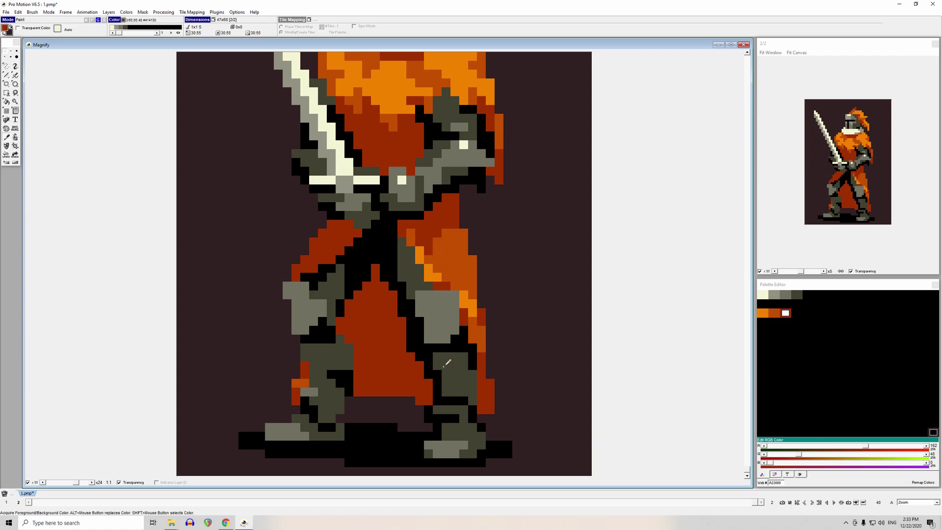
left_click(426, 280)
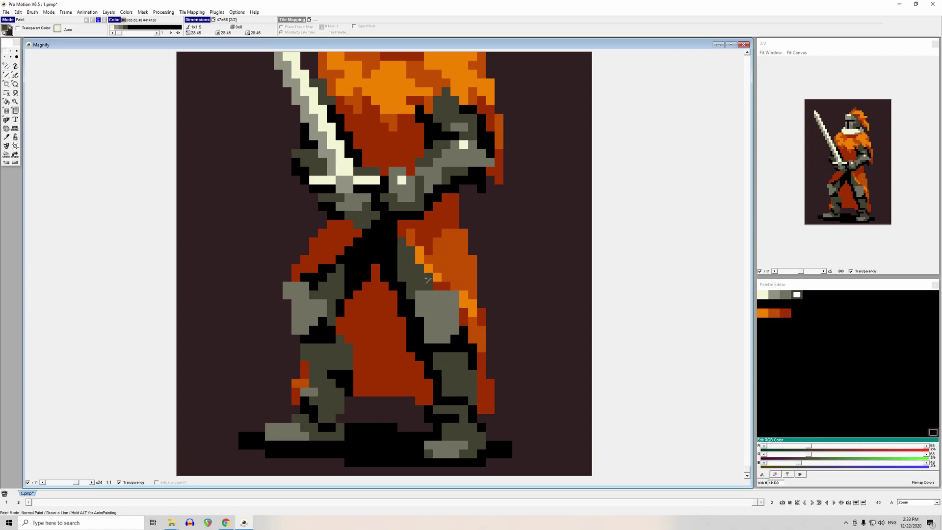
key("ctrl+z")
- Shade the outer edge of the front hip cloth above knee height with a dark-red fold
left_click(484, 320)
left_click_drag(473, 294, 473, 287)
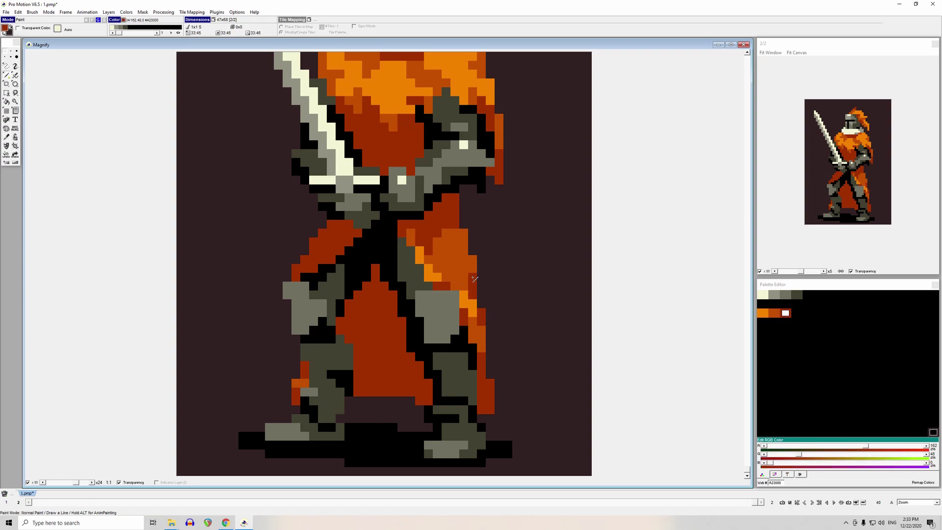
left_click_drag(465, 278, 463, 268)
left_click(472, 348)
left_click_drag(472, 350, 472, 366)
key("ctrl+z")
key("ctrl+z")
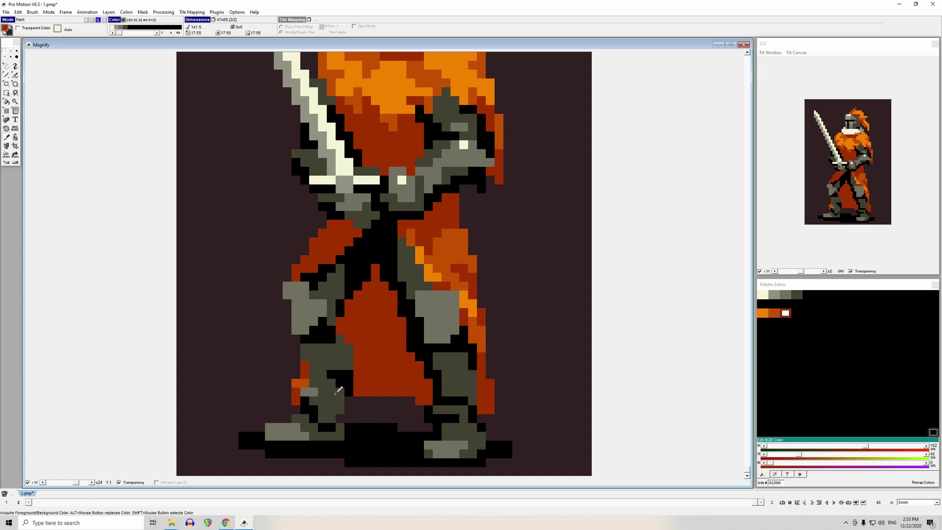
- Draw a bright-orange stroke on the upper front hip cloth and flood-fill the adjoining dark-orange area bright orange
left_click(472, 325, "ctrl")
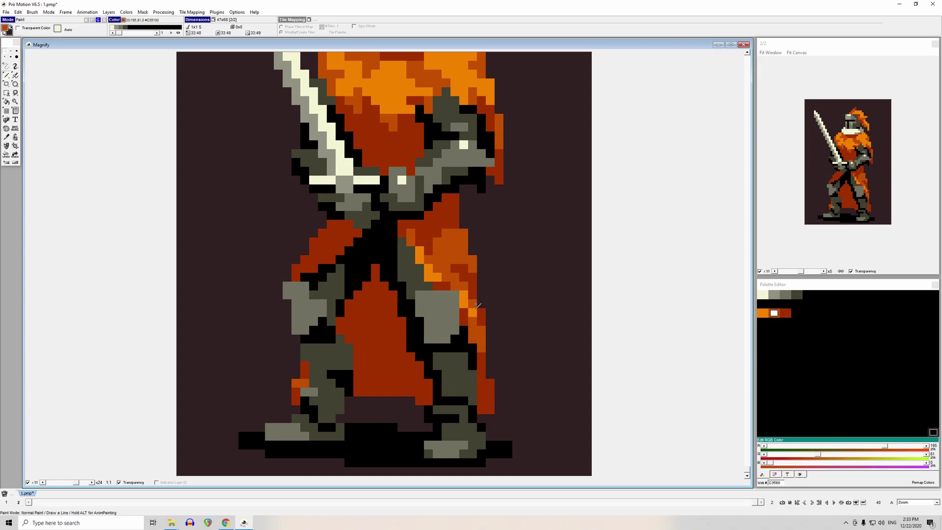
left_click_drag(463, 295, 464, 304)
left_click(437, 356)
left_click(433, 274, "ctrl")
left_click_drag(446, 259, 446, 242)
key("f")
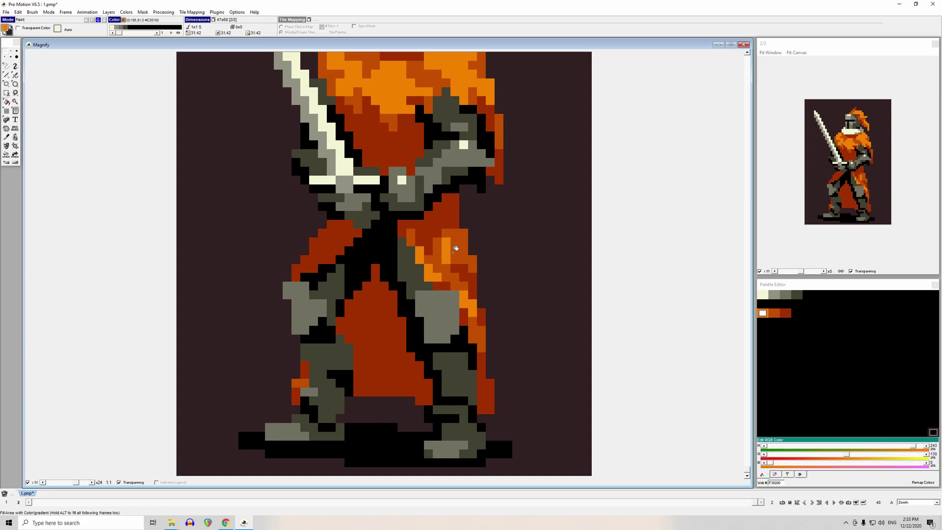
left_click(456, 248)
left_click(446, 259)
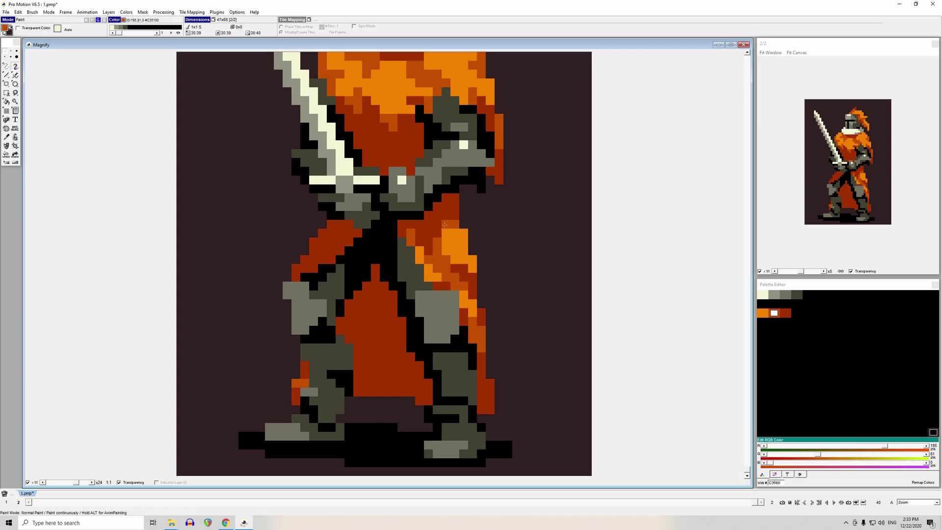
- Add dark-orange pixels above and along the outer side of the bright patch on the front hip cloth
key("comma")
left_click(467, 263)
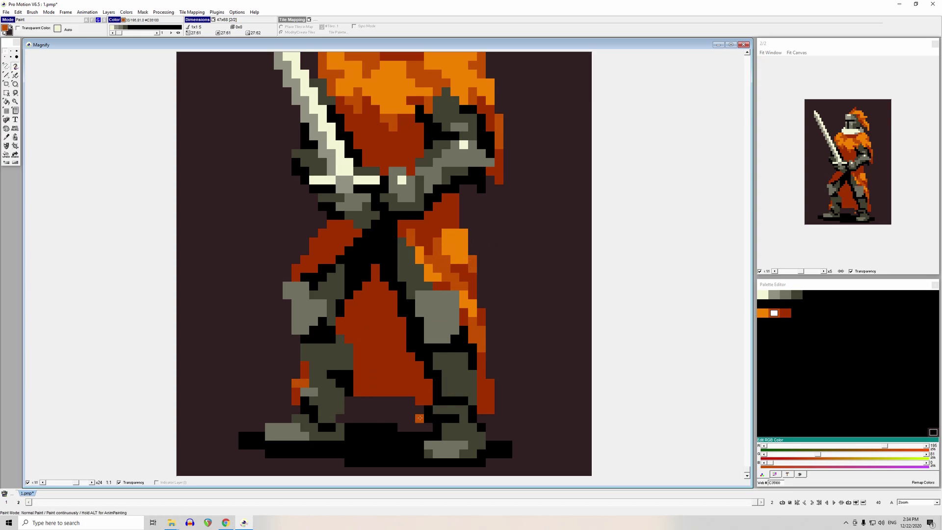
mouse_move(443, 223)
left_mouse_down()
mouse_move(476, 223)
mouse_move(455, 218)
mouse_move(464, 243)
left_mouse_up()
left_click(457, 219)
key("comma")
left_click(473, 259)
left_click(471, 252)
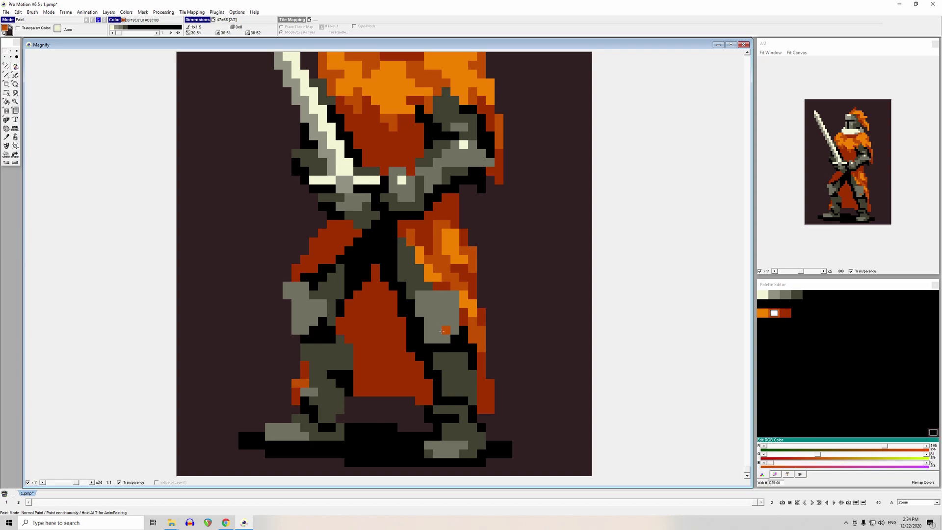
- Undo the last pixel edits and flood-fill the bright patch on the front hip cloth with dark orange
key("ctrl+z")
key("ctrl+z")
key("f")
left_click(452, 239)
- Paint a small diagonal bright-orange highlight in the middle of the upper front hip cloth
key("comma")
left_click(432, 274)
key("d")
left_click_drag(445, 258, 439, 254)
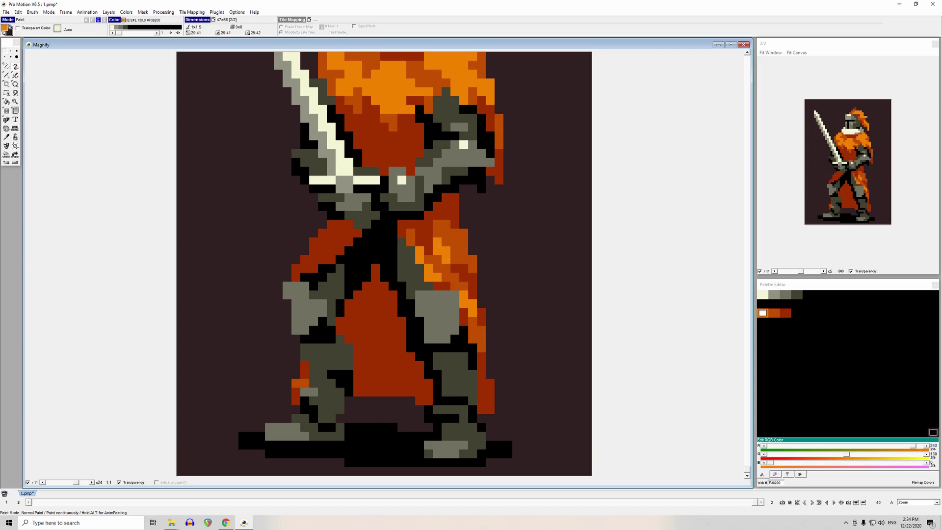
key("comma")
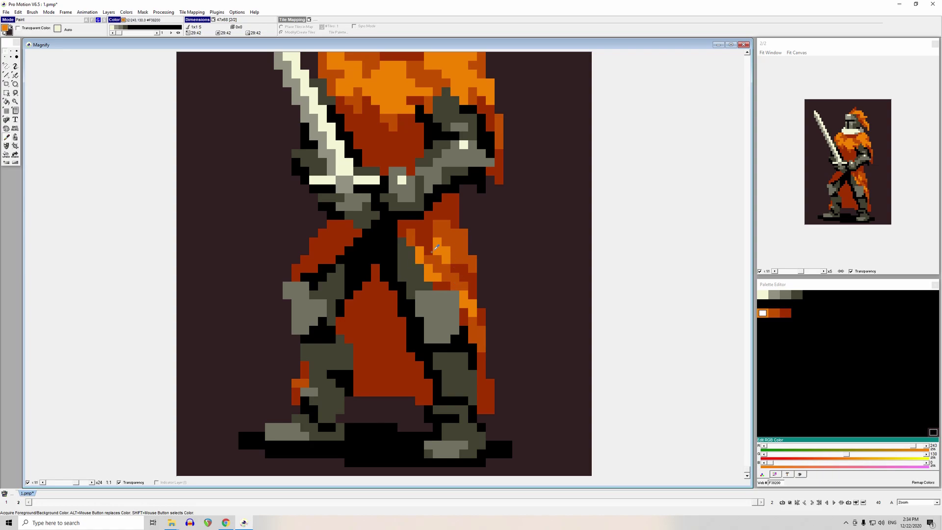
left_click(436, 256)
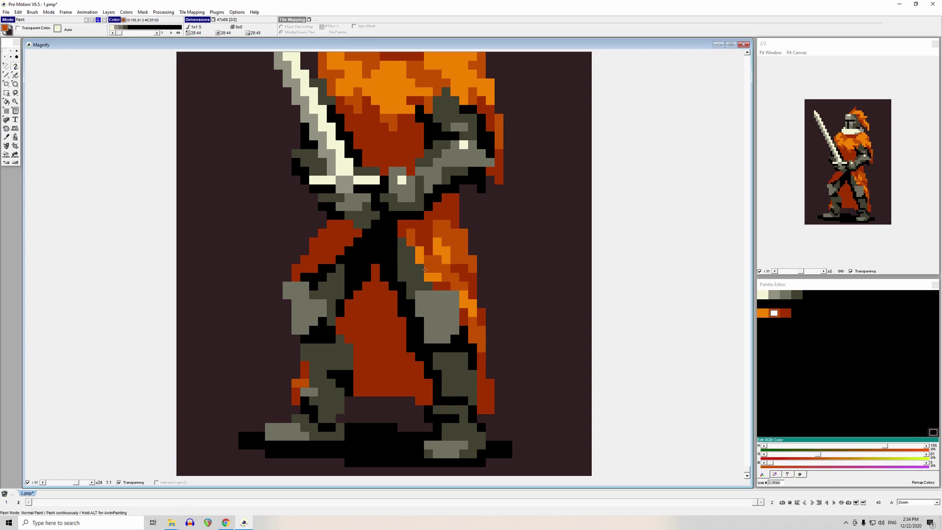
- Sketch small bright-orange pixel clusters on the empty background beside the knight and reshape them with the background color
left_click(534, 233)
left_click_drag(534, 242, 543, 242)
left_click(514, 258)
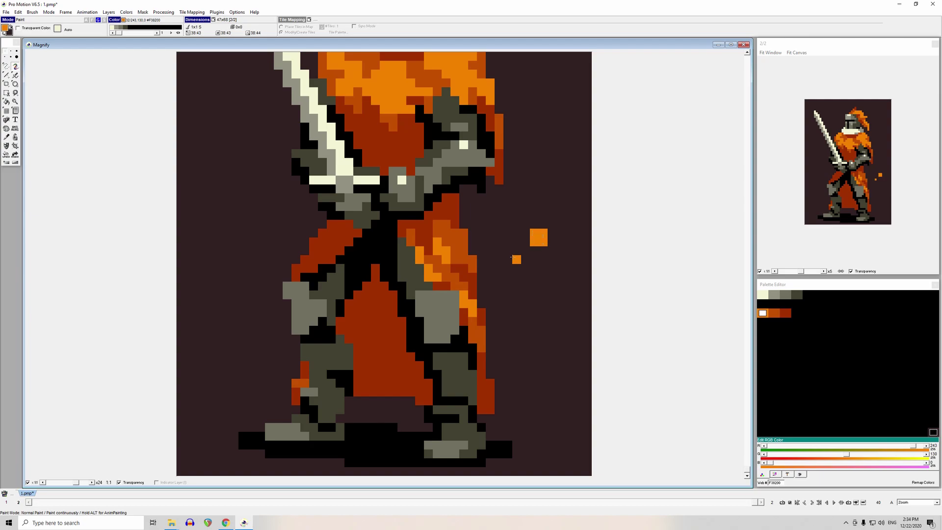
left_click(508, 233)
left_click(508, 225)
key("comma")
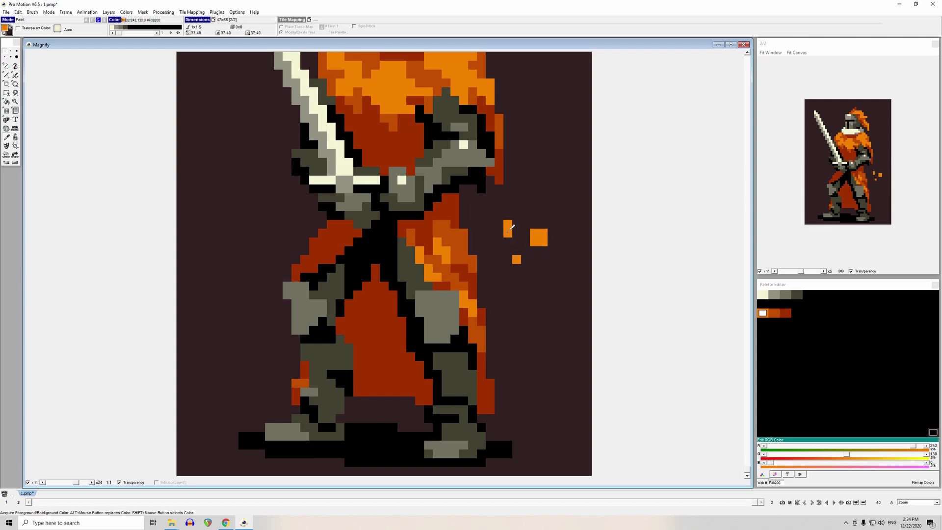
left_click_drag(517, 224, 519, 265)
key("comma")
key("comma")
key("comma")
left_click(521, 264)
mouse_move(508, 242)
left_mouse_down()
mouse_move(517, 242)
mouse_move(506, 225)
left_mouse_up()
key("comma")
left_click(525, 225)
left_click(519, 270)
mouse_move(535, 269)
left_mouse_down()
mouse_move(513, 251)
mouse_move(505, 274)
mouse_move(532, 225)
mouse_move(534, 242)
mouse_move(548, 233)
mouse_move(548, 241)
mouse_move(516, 257)
mouse_move(518, 301)
mouse_move(519, 258)
mouse_move(532, 264)
mouse_move(508, 338)
mouse_move(537, 278)
left_mouse_up()
key("comma")
left_click(514, 282)
key("ctrl+z")
key("comma")
left_click(543, 234)
key("comma")
left_click(529, 248)
key("comma")
left_click(529, 268)
left_click(526, 295)
key("comma")
left_click(530, 288)
left_click(509, 244)
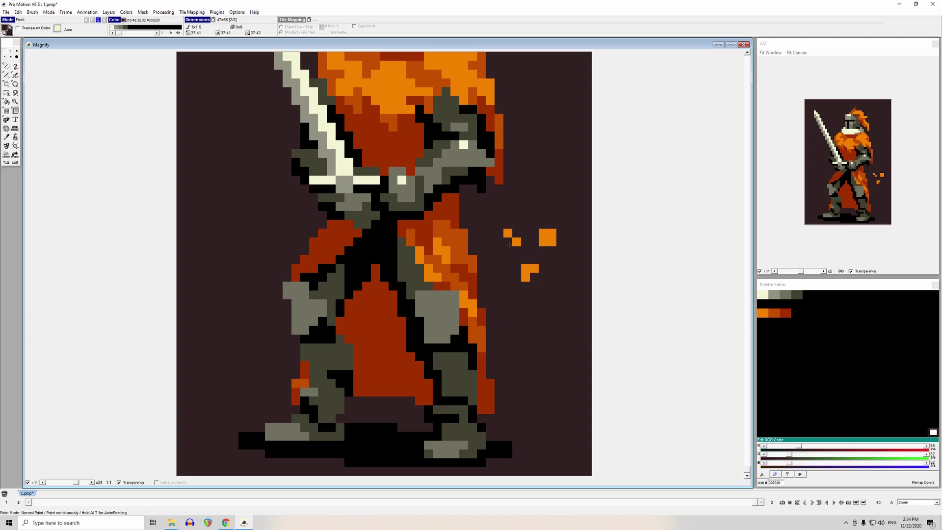
- Erase the orange test clusters beside the knight with the background color
key("comma")
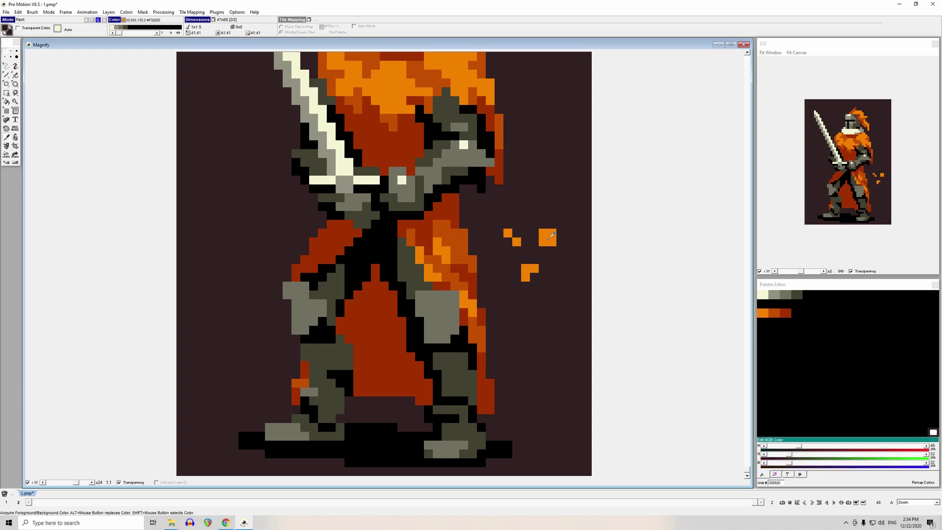
key("comma")
mouse_move(508, 234)
left_mouse_down()
mouse_move(528, 279)
mouse_move(548, 234)
left_mouse_up()
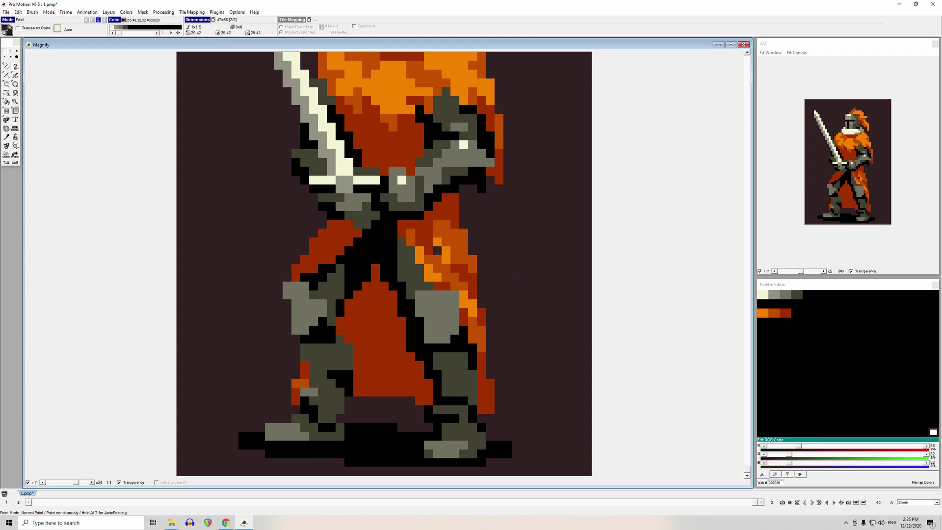
- Darken the outer edge of the front hip cloth with dark red and trim its small central highlight with dark orange
left_click(463, 271)
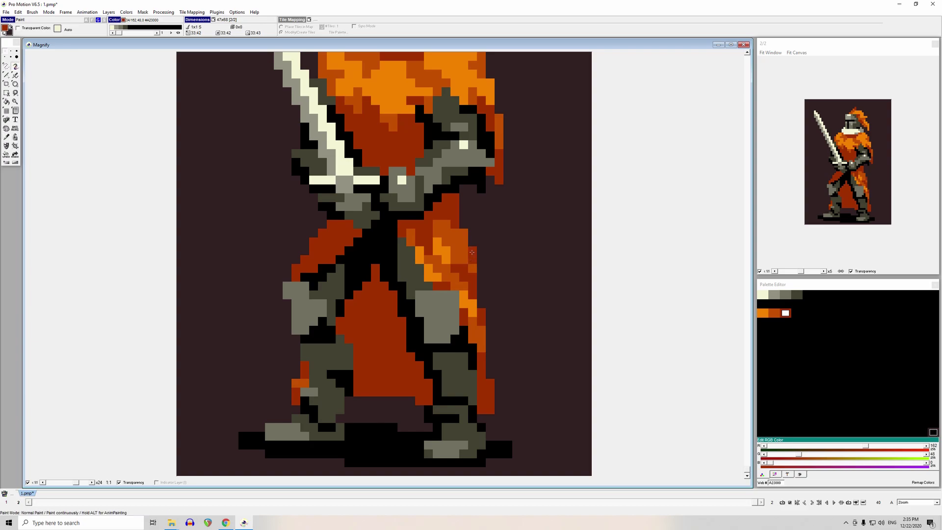
key("k")
left_click(447, 259)
left_click(439, 245)
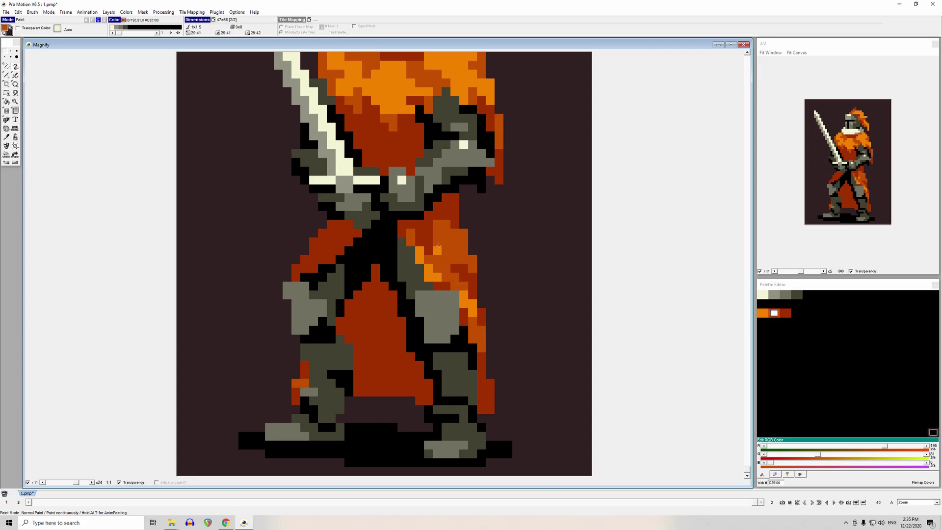
- Widen the bright-orange highlight in the middle of the front hip cloth
left_click(455, 331)
key("k")
left_click(465, 304)
left_click_drag(437, 242, 446, 260)
key("comma")
left_click(445, 242)
left_click(440, 242)
key("comma")
left_click(438, 250)
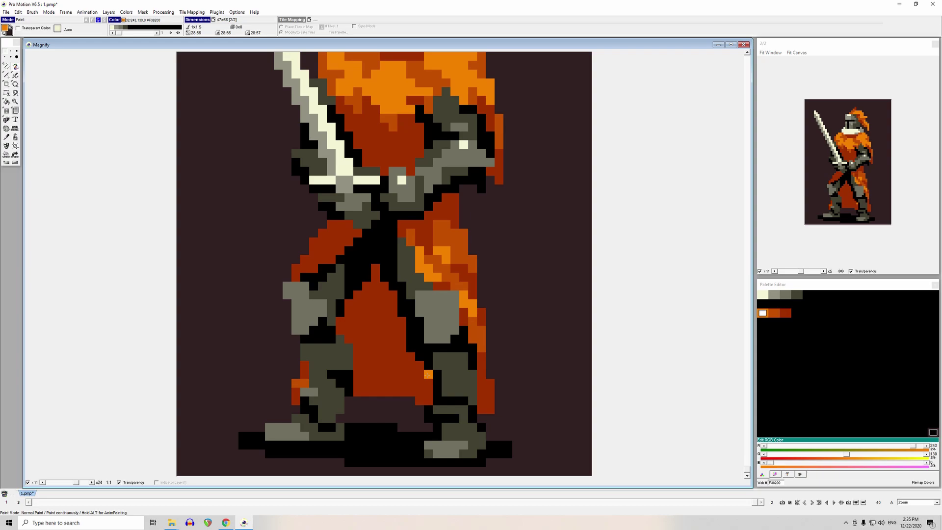
- Refine the lower fold of the front hip cloth, extending its bright-orange highlight and blending the end with dark orange
key("comma")
left_click(462, 268)
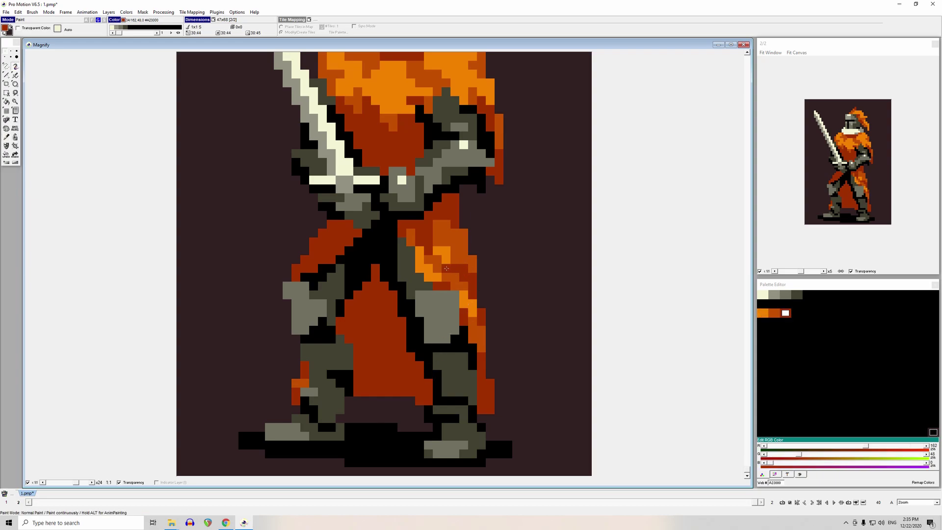
key("k")
left_click(425, 267)
left_click(419, 339)
key("ctrl+z")
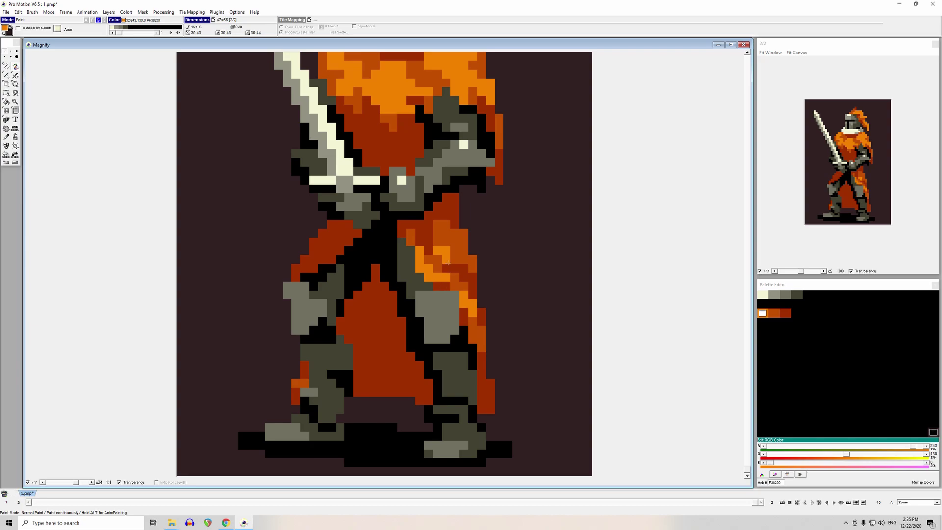
key("k")
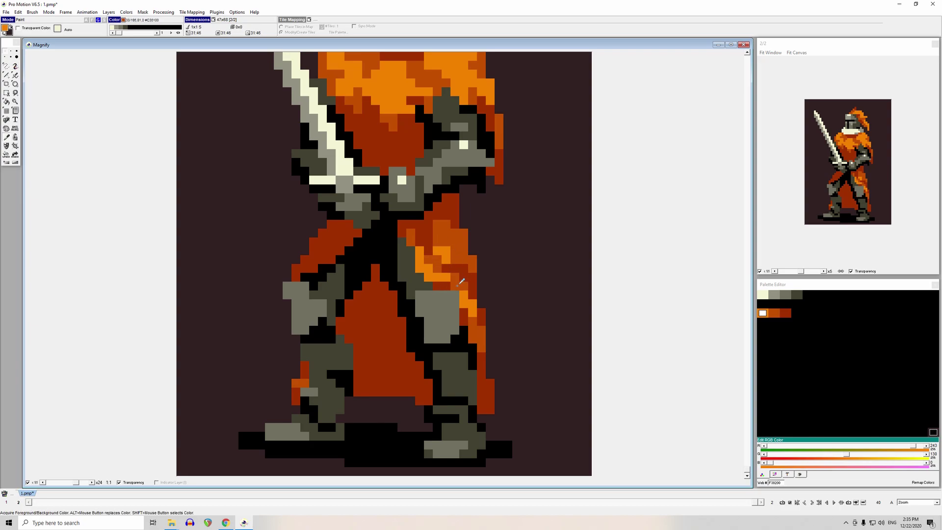
left_click(454, 281)
key("k")
left_click(431, 285)
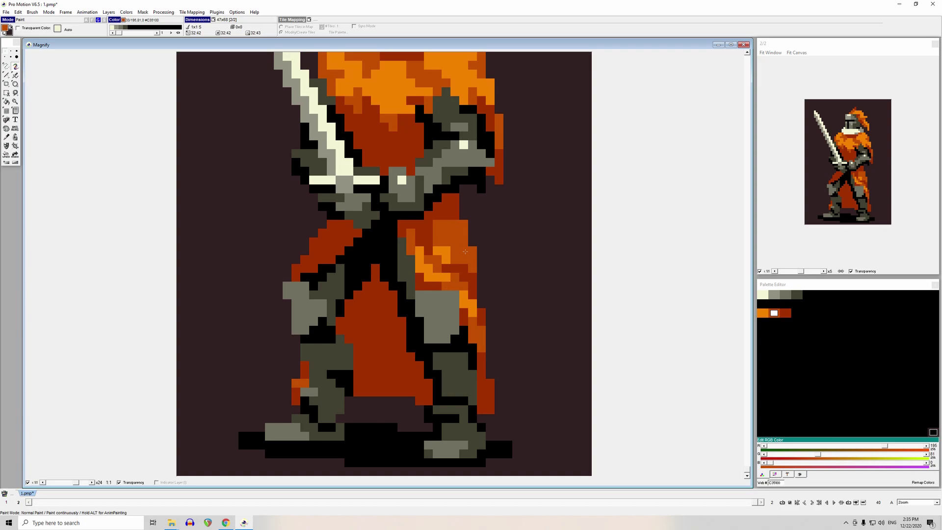
- Sketch a jagged dark-orange line on the empty background beside the knight and undo it
mouse_move(518, 215)
left_mouse_down()
mouse_move(519, 242)
mouse_move(553, 253)
mouse_move(545, 304)
mouse_move(570, 313)
mouse_move(579, 349)
left_mouse_up()
left_click(549, 357)
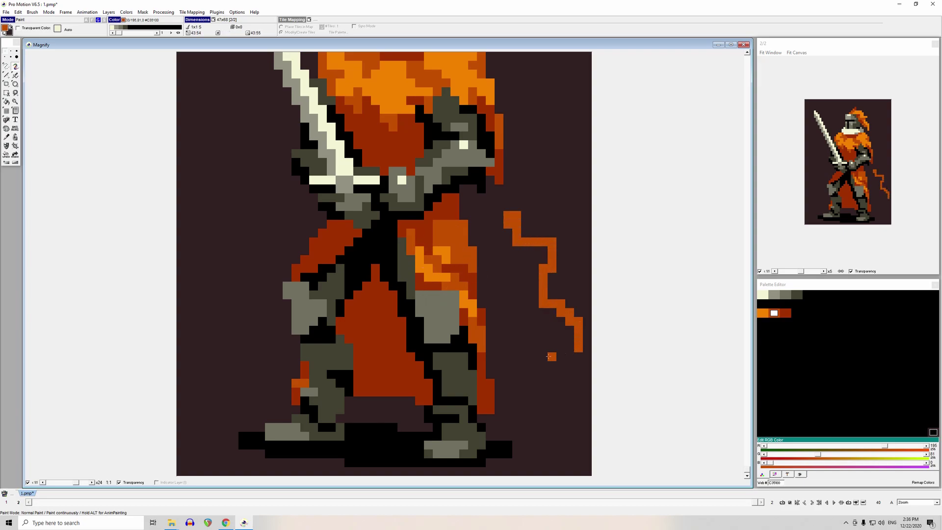
key("ctrl+z")
key("ctrl+z")
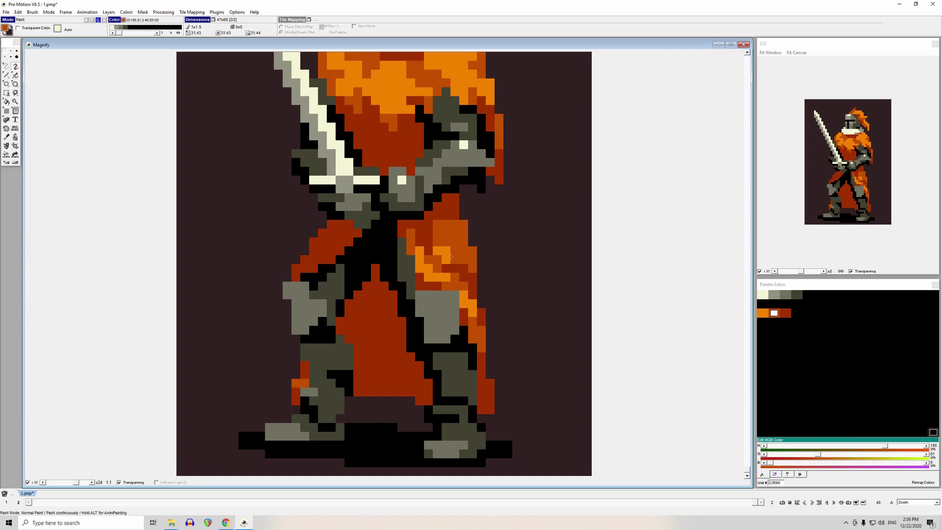
- Sketch several short and long dark-red lines on the empty background beside the knight with the Line tool
left_click(429, 243)
key("v")
left_click_drag(516, 225, 528, 254)
left_click_drag(535, 216, 552, 260)
mouse_move(543, 197)
left_mouse_down()
mouse_move(572, 241)
mouse_move(573, 276)
mouse_move(559, 268)
mouse_move(552, 297)
left_mouse_up()
left_click_drag(526, 258, 526, 305)
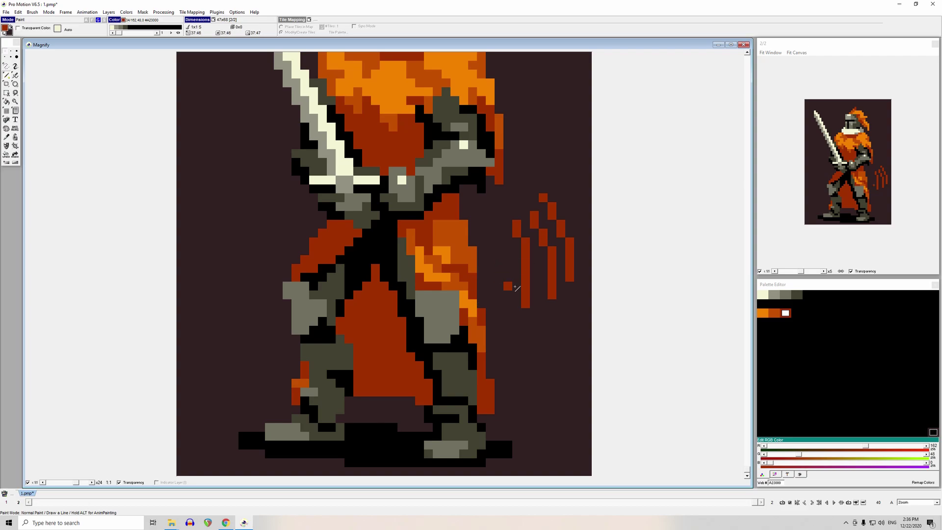
- Undo all the dark-red test lines beside the knight
key("ctrl+z")
key("ctrl+z")
key("ctrl+z")
key("ctrl+z")
key("ctrl+z")
key("ctrl+z")
key("ctrl+z")
key("ctrl+z")
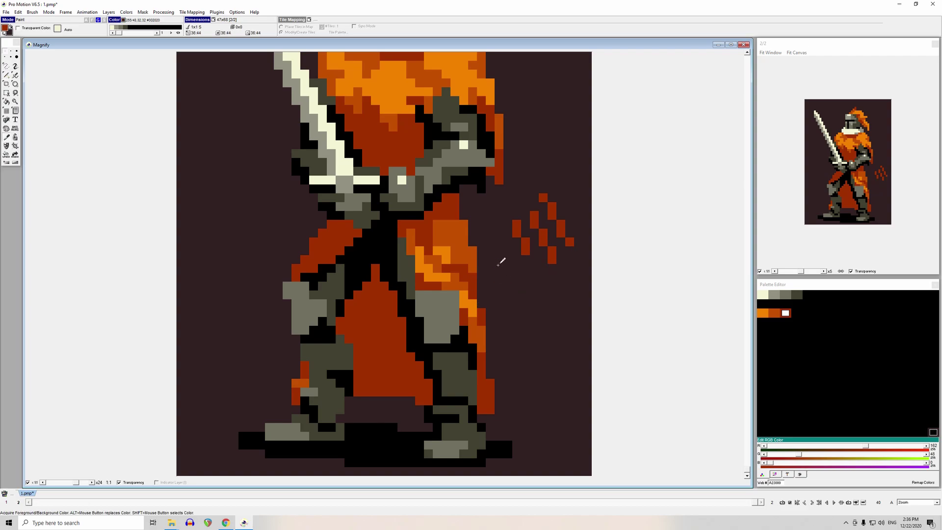
- Paint a bright-orange highlight along the lower edge of the rear hip cloth with a dark-orange band above it
left_click(437, 250)
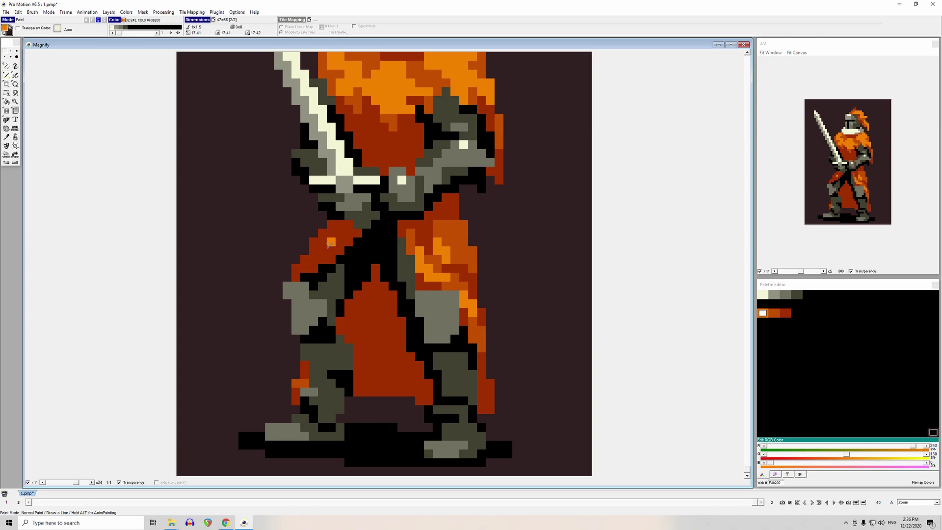
mouse_move(313, 268)
left_mouse_down()
mouse_move(332, 261)
mouse_move(306, 260)
mouse_move(454, 231)
mouse_move(322, 251)
left_mouse_up()
left_click(448, 229)
left_click(331, 304)
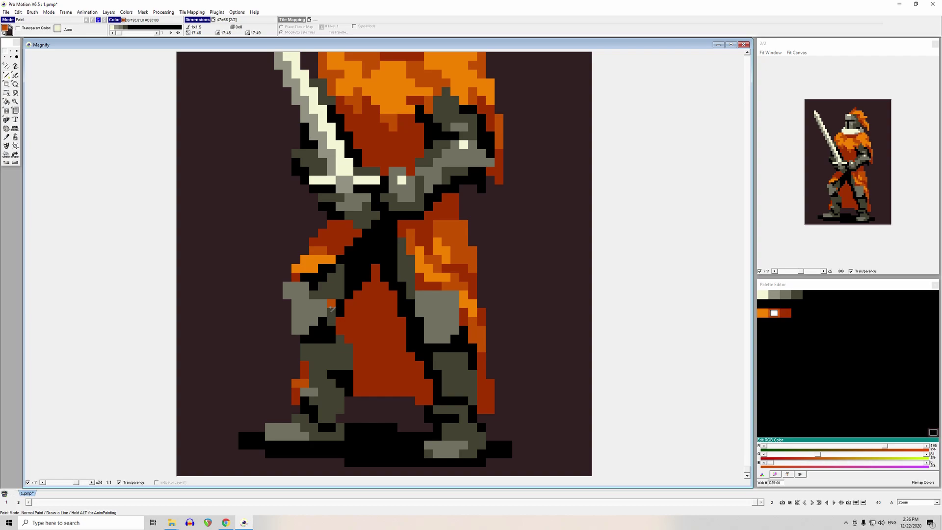
key("ctrl+z")
key("ctrl+z")
left_click_drag(338, 258, 329, 251)
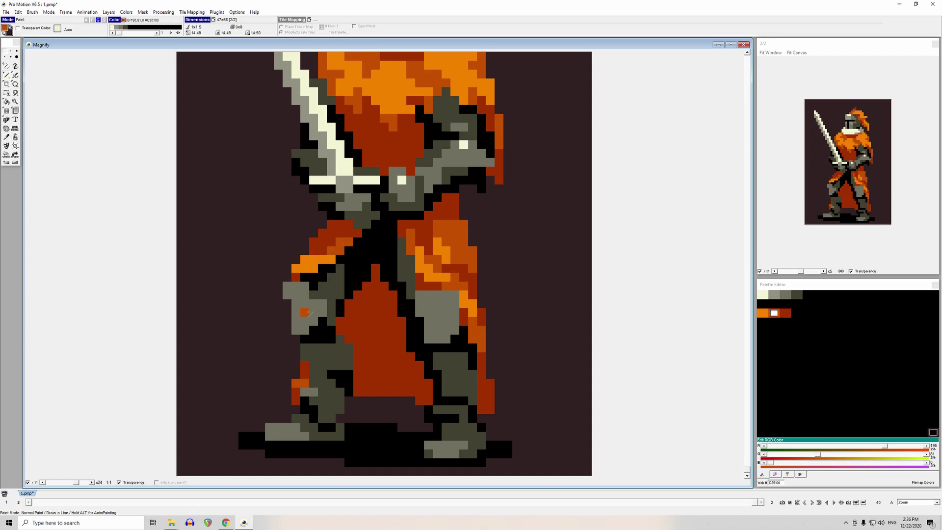
- Reshape the lower tip of the rear hip cloth, toning down the end of its bright highlight with dark orange
left_click(307, 262)
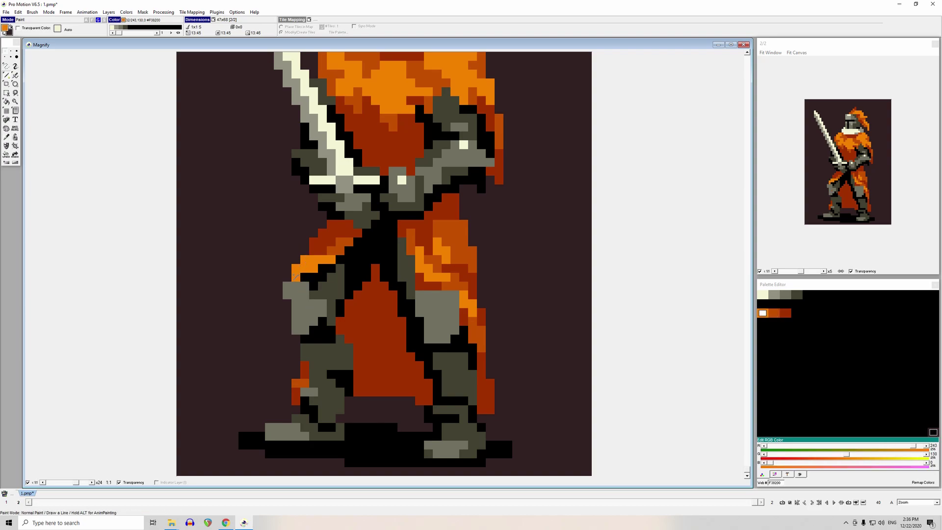
left_click(295, 277)
left_click(290, 277)
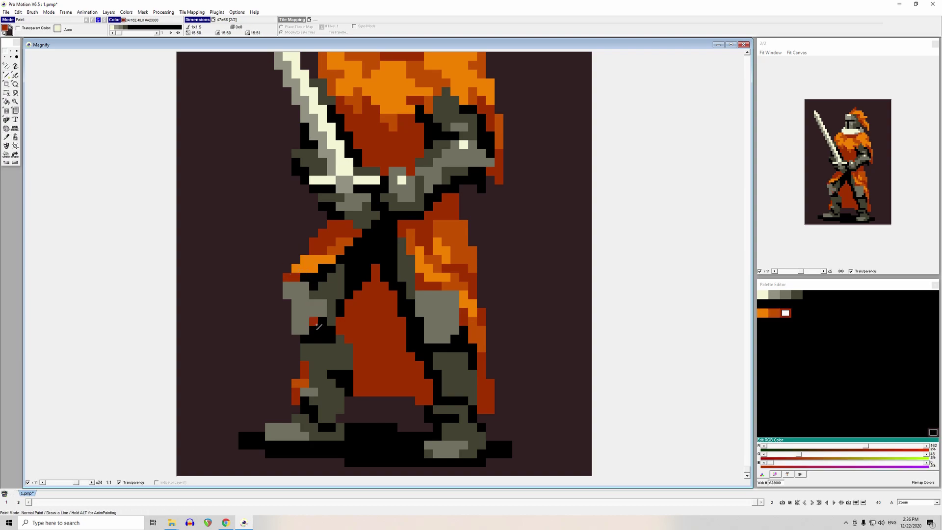
left_click(275, 277, "ctrl")
left_click(332, 260, "ctrl")
left_click(296, 268)
left_click(305, 268)
left_click(278, 313)
key("ctrl+z")
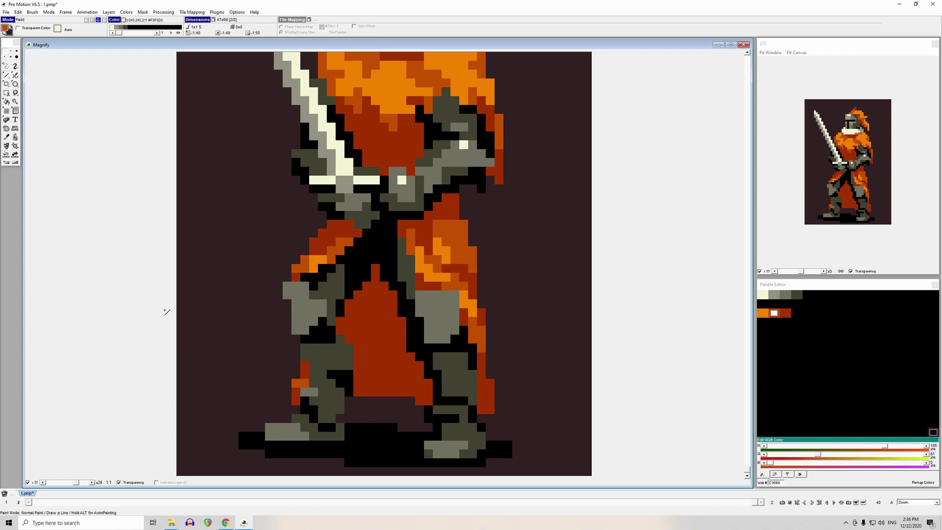
- Trim the inner edge of the rear hip cloth and the top of the thigh below it with black
left_click(361, 235, "ctrl")
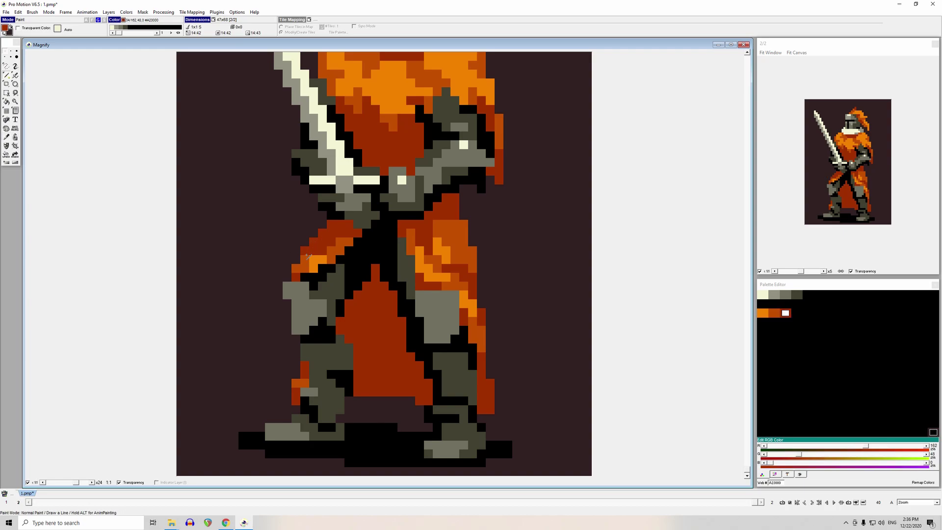
left_click(366, 240)
left_click(358, 233)
mouse_move(349, 225)
left_mouse_down()
mouse_move(340, 224)
mouse_move(349, 233)
left_mouse_up()
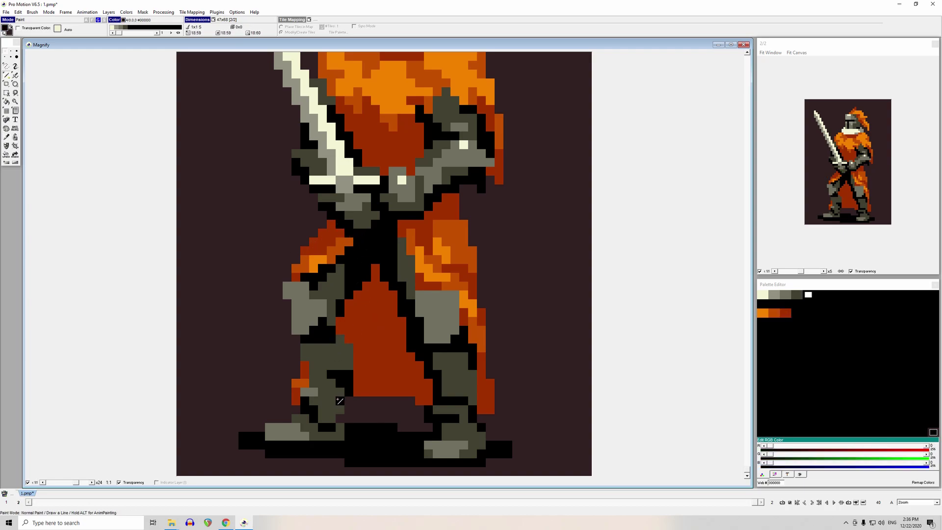
left_click(340, 269)
- Cut the tip of the rear hip cloth away with black just above the rear knee plate
left_click(373, 308)
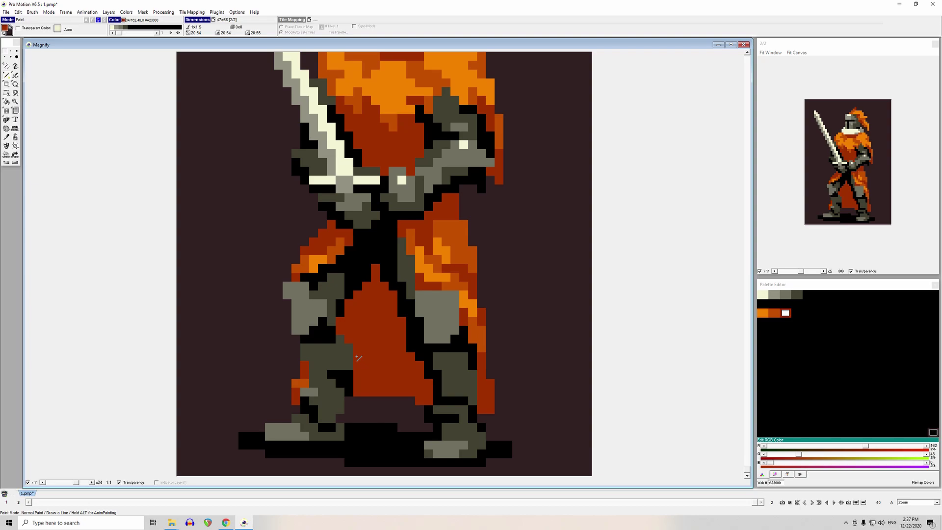
key("comma")
left_click(299, 279)
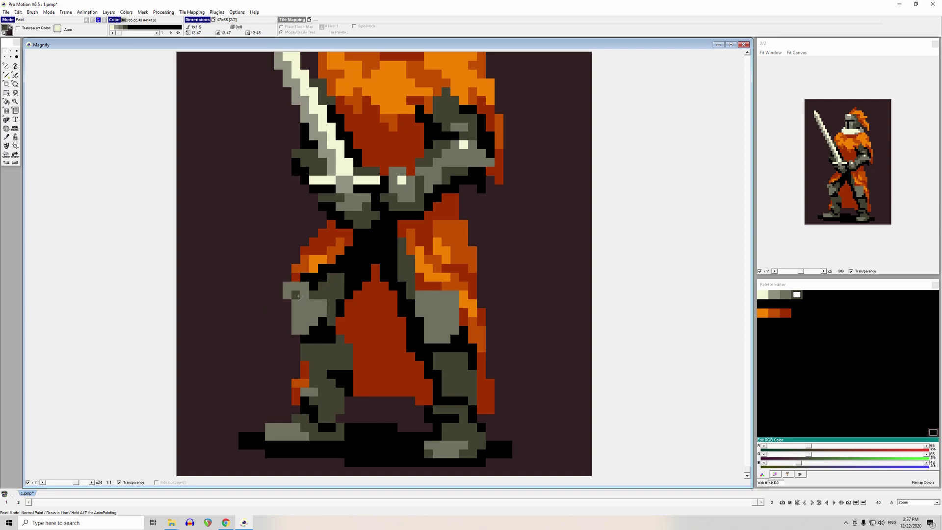
key("comma")
left_click(300, 278)
left_click(314, 286)
key("comma")
left_click(303, 311)
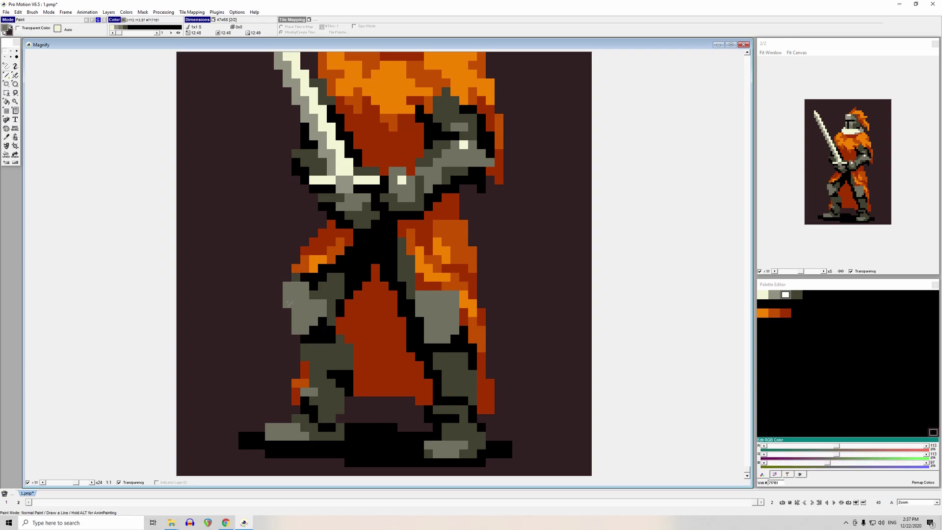
- Place a dark-gray pixel between the rear hip cloth and the knee plate, with black beside it
key("comma")
left_click(298, 278)
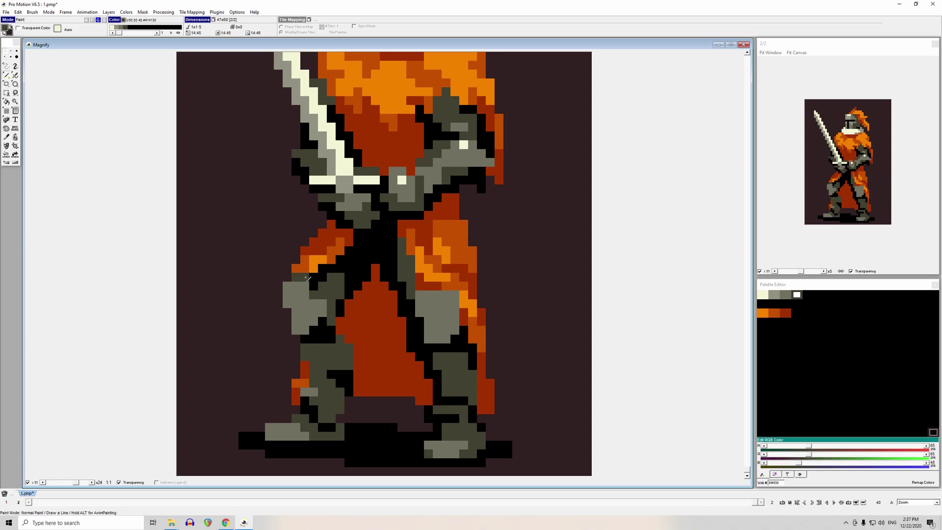
key("comma")
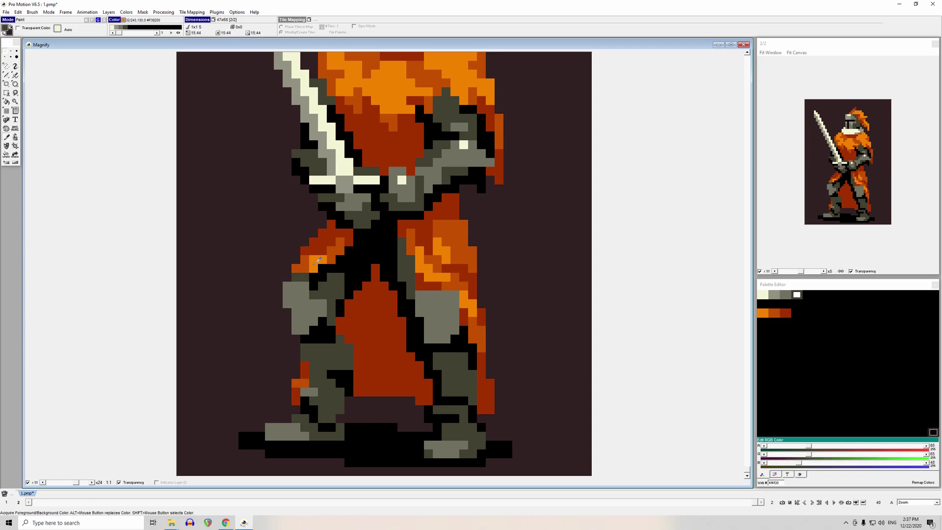
left_click(298, 276)
key("comma")
left_click(304, 278)
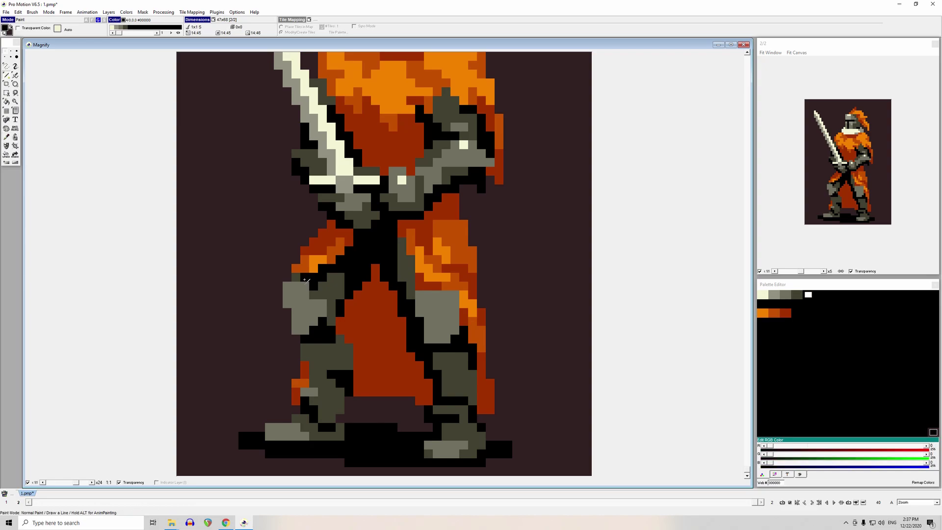
key("comma")
left_click(302, 278)
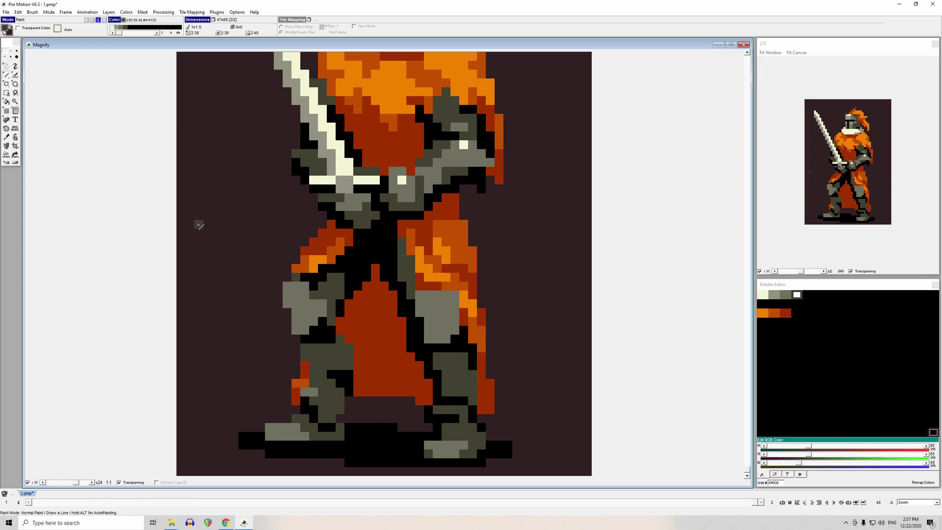
- Sketch adjoining diagonal stripes in off-white, gray, dark gray and black on the background beside the knight
key("comma")
left_click(343, 158)
left_click_drag(208, 191, 247, 268)
key("comma")
left_click(294, 295)
left_click_drag(199, 189, 233, 273)
key("period")
left_click_drag(190, 188, 227, 272)
key("period")
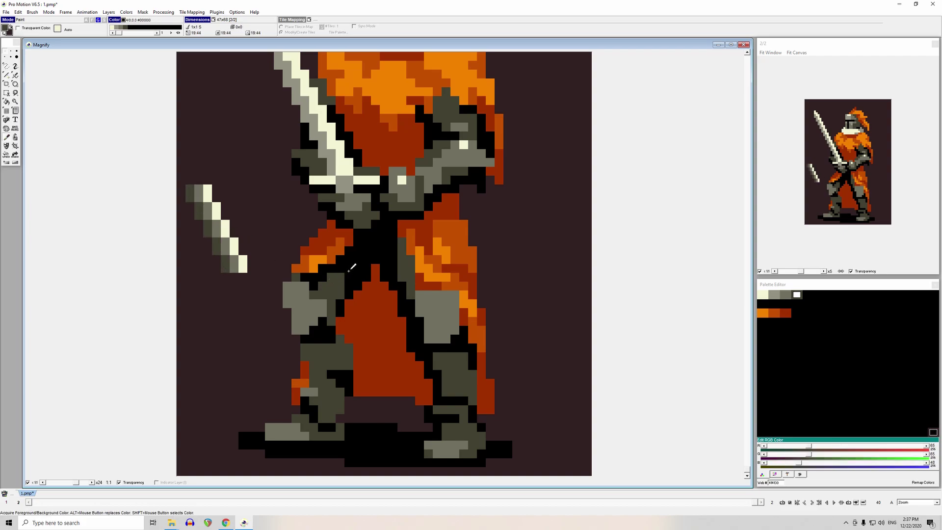
left_click_drag(181, 189, 216, 269)
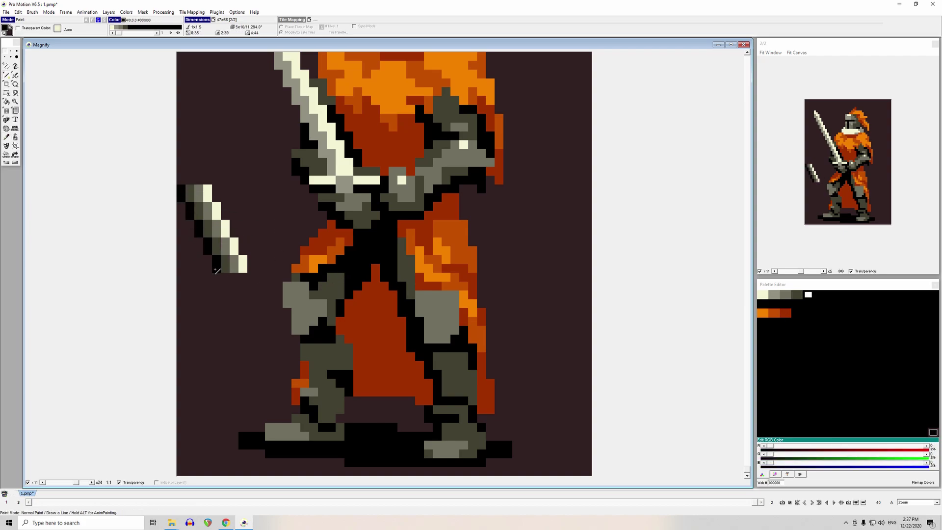
left_click(190, 179)
- Mirror the shading on the other side of the off-white stripe with gray, dark-gray and black diagonal stripes
key("comma")
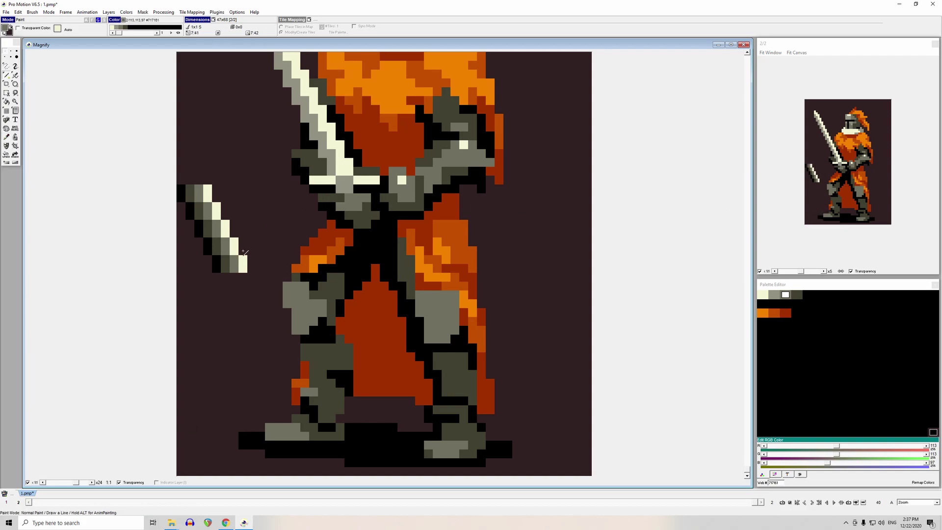
mouse_move(252, 259)
left_mouse_down()
mouse_move(251, 268)
mouse_move(217, 188)
left_mouse_up()
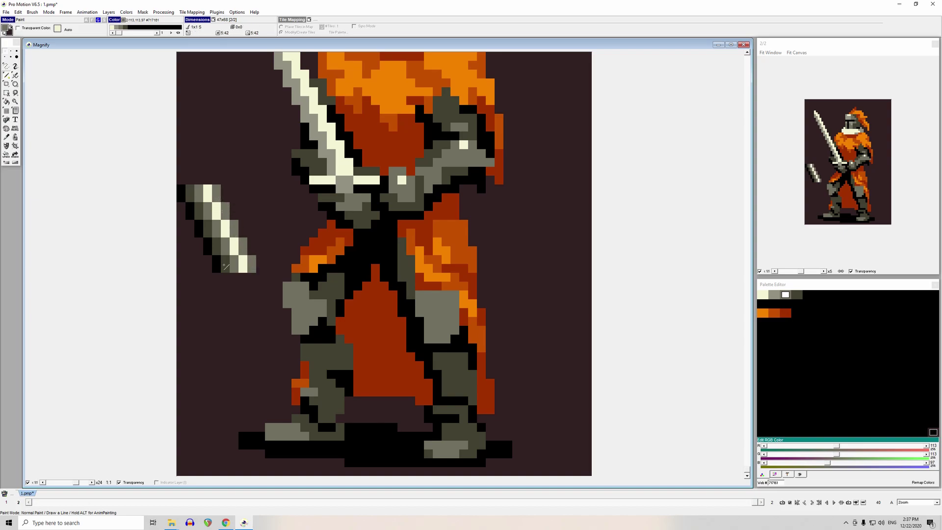
left_click(226, 268)
mouse_move(260, 260)
left_mouse_down()
mouse_move(261, 268)
mouse_move(225, 189)
left_mouse_up()
right_click(248, 239)
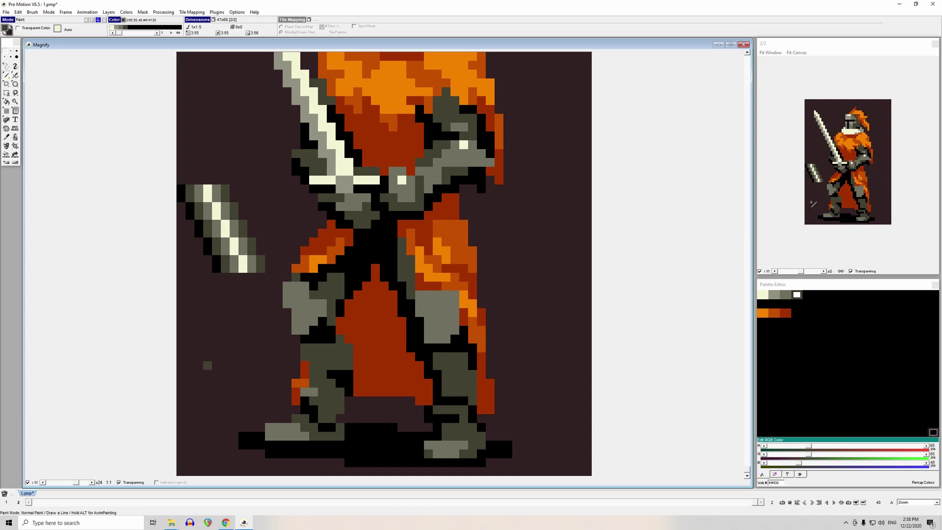
key("comma")
left_click(217, 259)
left_click_drag(234, 190, 275, 267)
left_click(260, 316)
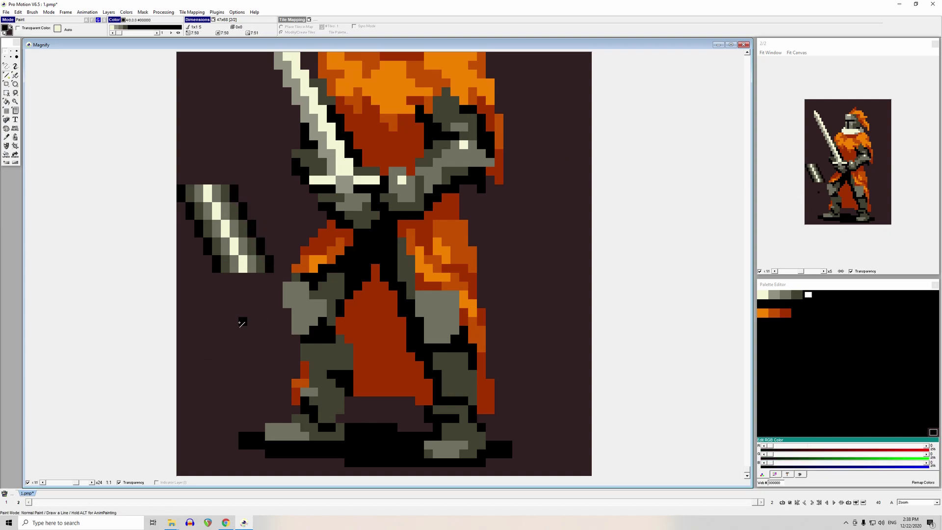
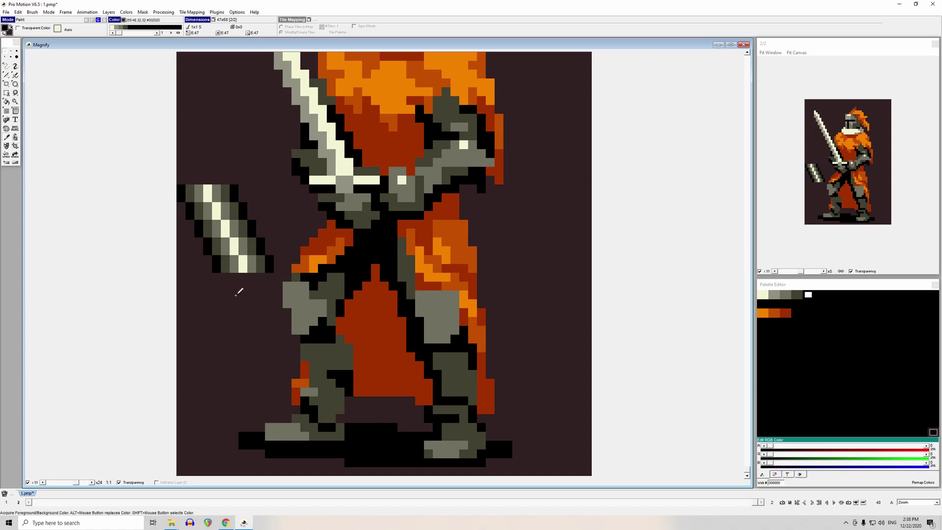
- Fill the diagonal test stripes beside the knight with the background color until they are all erased
key("f")
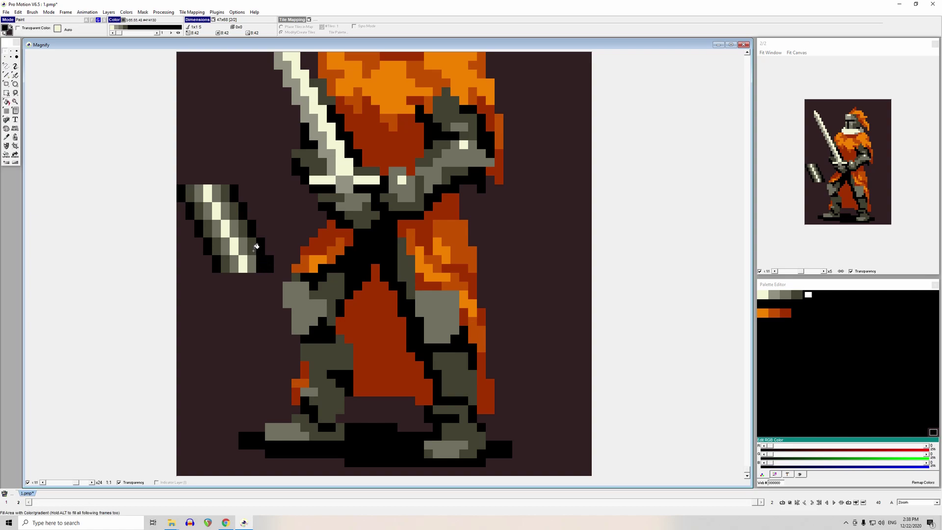
left_click(217, 190)
left_click(224, 208)
left_click(235, 229)
left_click(242, 243)
left_click(250, 260)
left_click(243, 260)
left_click(234, 245)
left_click(225, 228)
left_click(216, 211)
left_click(208, 194)
left_click(199, 189)
left_click(211, 199)
left_click(208, 211)
left_click(217, 228)
left_click(225, 245)
left_click(234, 263)
left_click(225, 264)
left_click(217, 245)
left_click(209, 232)
left_click(209, 230)
left_click(198, 211)
left_click(190, 193)
left_click(199, 178)
left_click(207, 210)
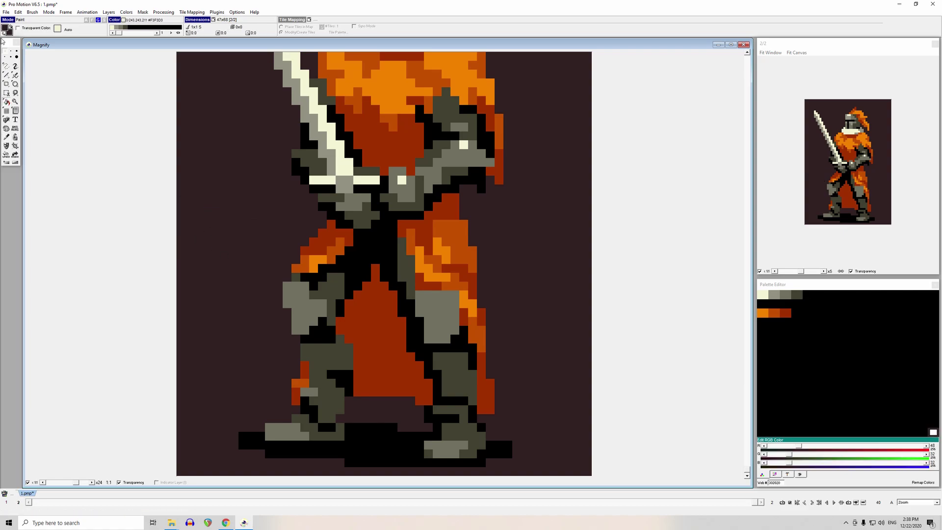
- Try trimming a pixel from the outer edge of the rear hip cloth with the background color, and pick black
left_click(15, 66)
left_click(303, 249)
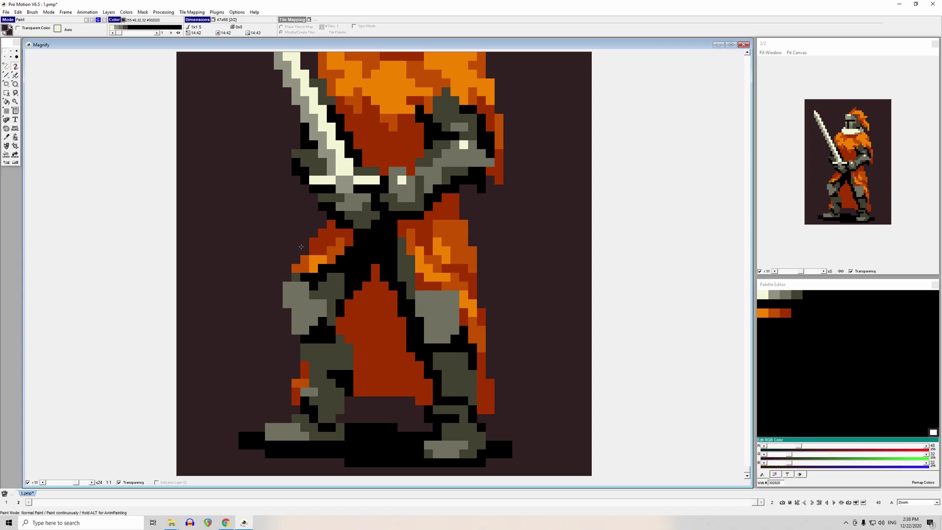
left_click(299, 247)
key("comma")
left_click(313, 286)
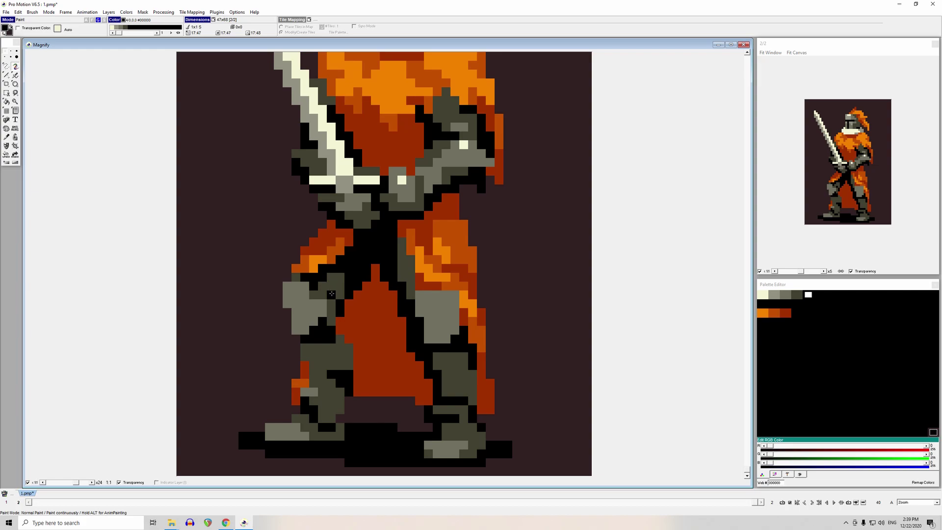
- Reshape the black shadow beneath and behind the front knee plate
right_click(334, 299)
key("comma")
left_click(332, 328)
left_click(339, 323)
left_click(358, 331)
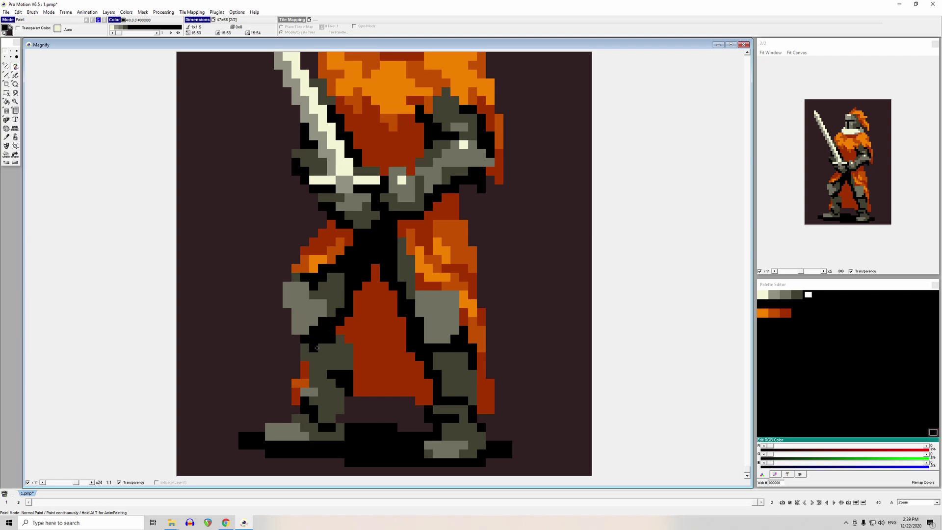
- Flip between the first and second frames to compare the knight's legs and hip cloths
key("comma")
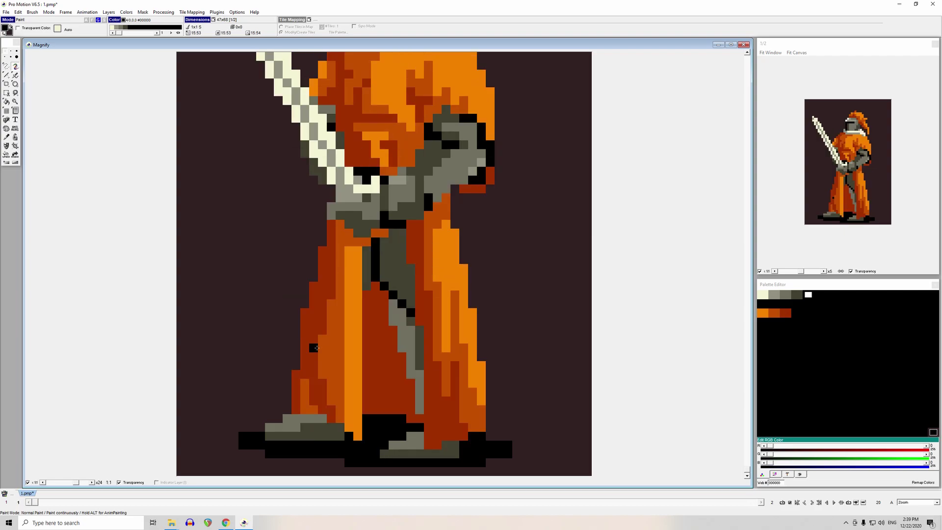
key("period")
key("comma")
key("period")
key("comma")
key("2")
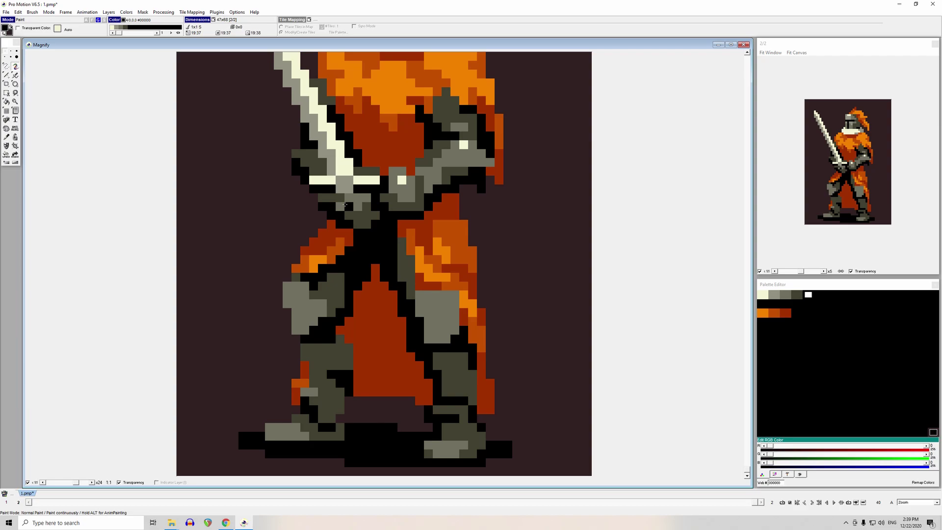
- Paint a gray band across the rear leg's ankle and tidy the black and background pixels around it
left_click(311, 391)
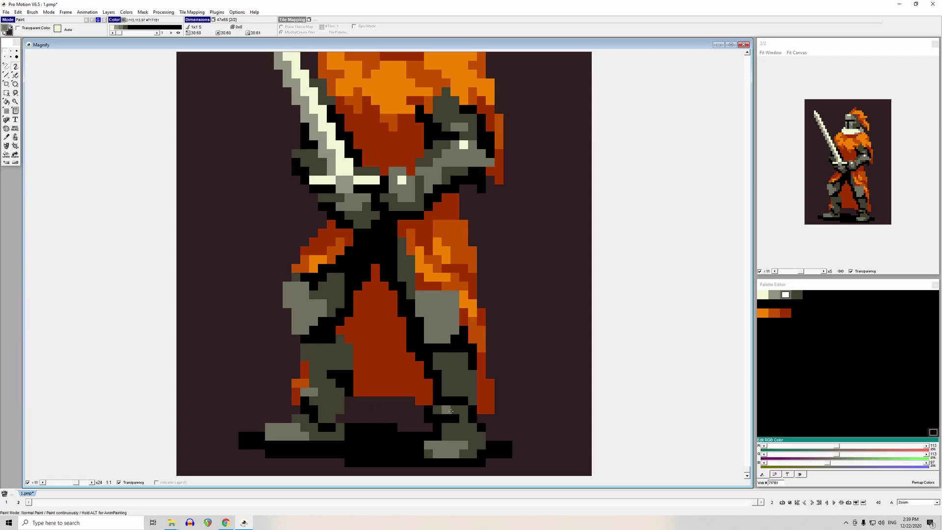
left_click_drag(447, 400, 472, 394)
left_click(467, 401)
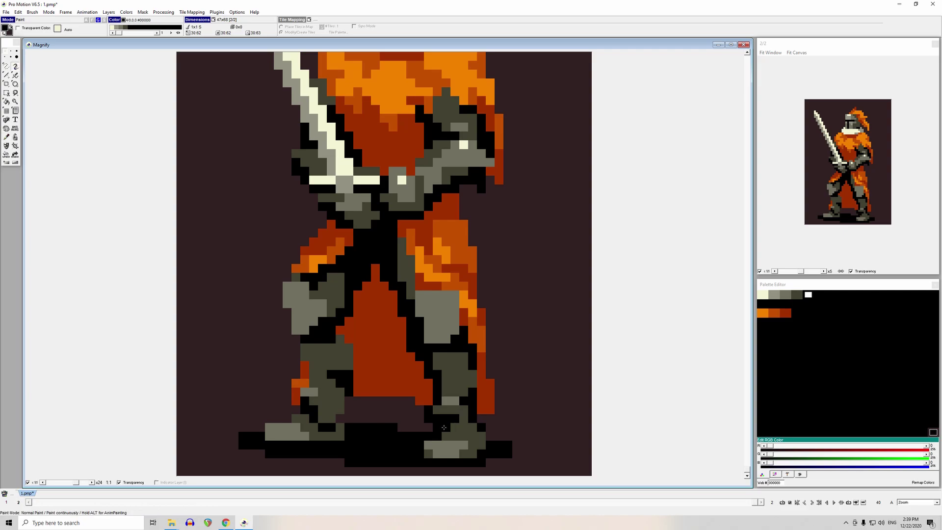
left_click(425, 417, "shift")
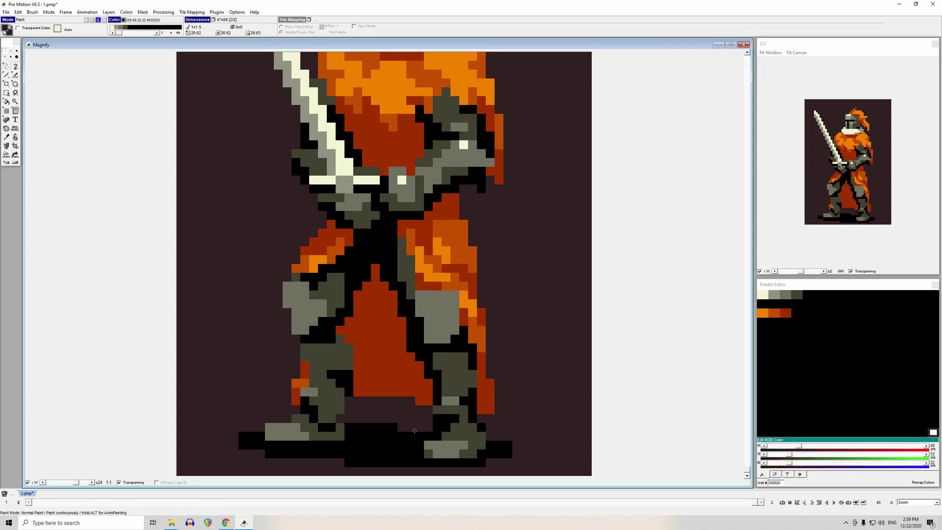
left_click(449, 401, "shift")
left_click(438, 401)
left_click(465, 402, "shift")
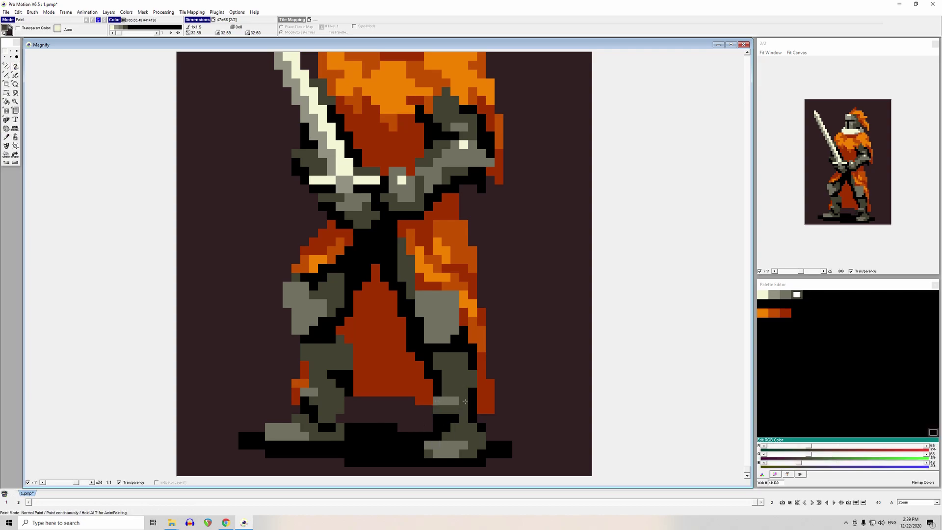
left_click(437, 392, "shift")
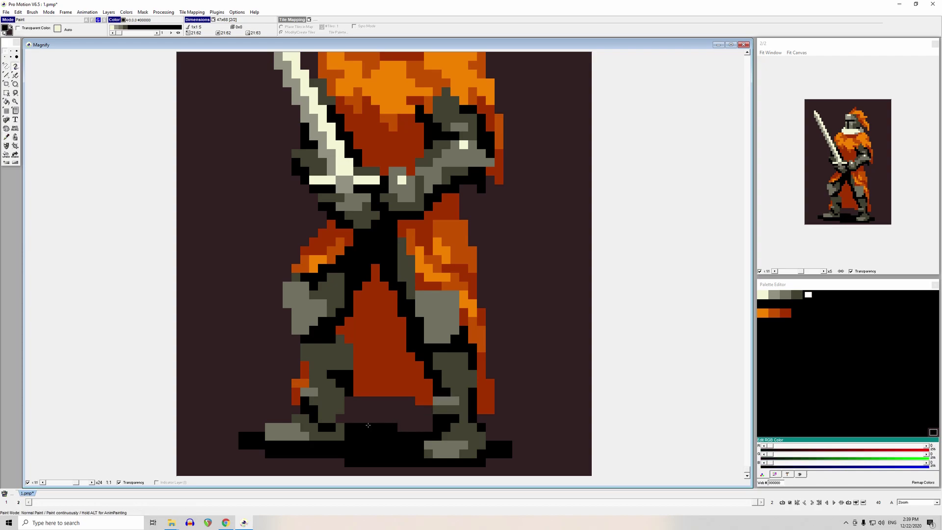
- Fill the front knee plate with dark gray
left_click(305, 392)
left_click(303, 278, "shift")
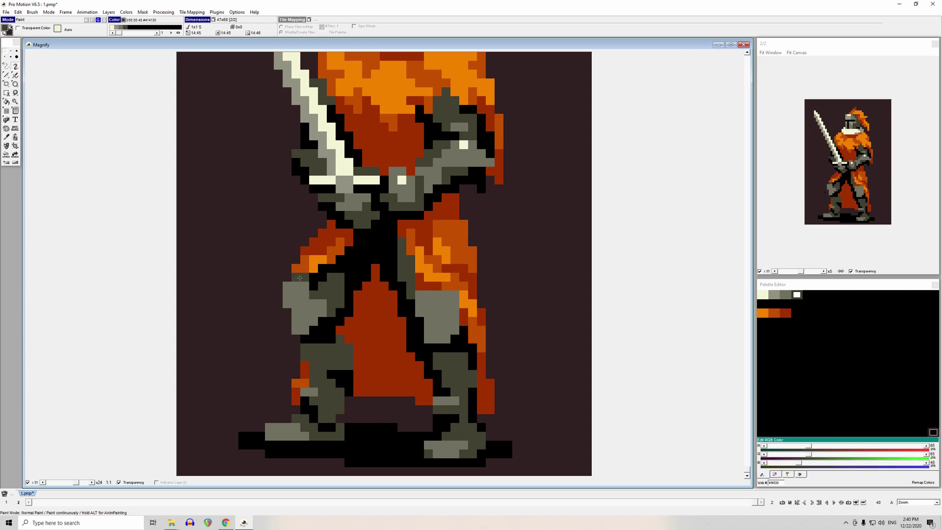
left_click(315, 293, "shift")
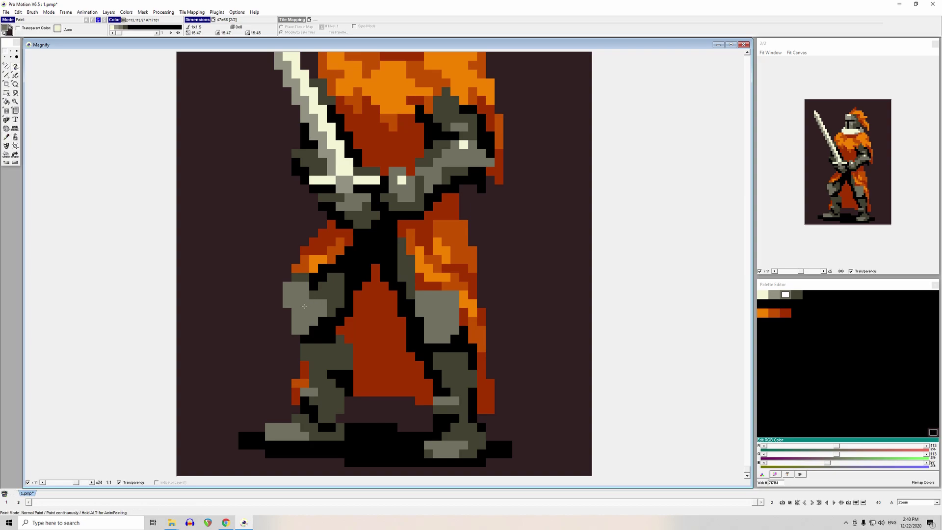
left_click(310, 312, "shift")
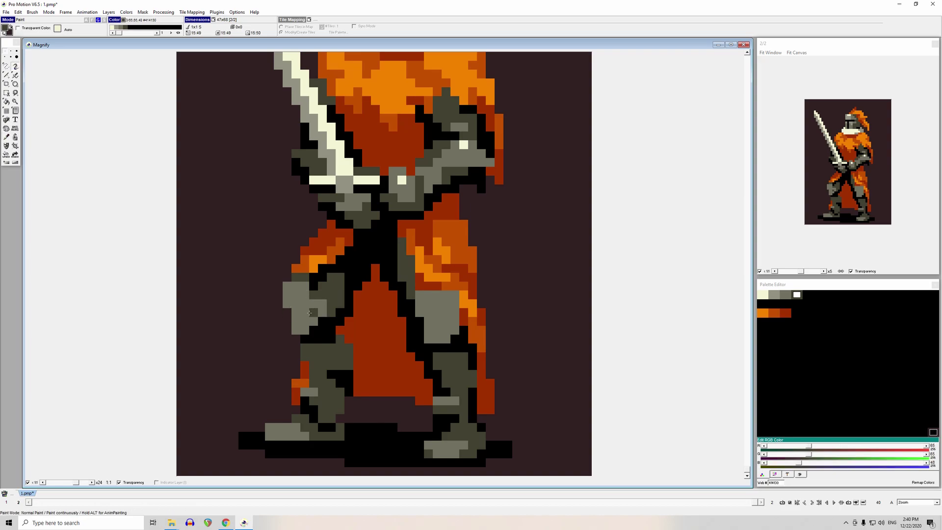
key("f")
left_click(319, 314)
- Paint a gray highlight on the upper front knee plate and trim its outer edge with the background color
left_click(427, 312, "shift")
key("d")
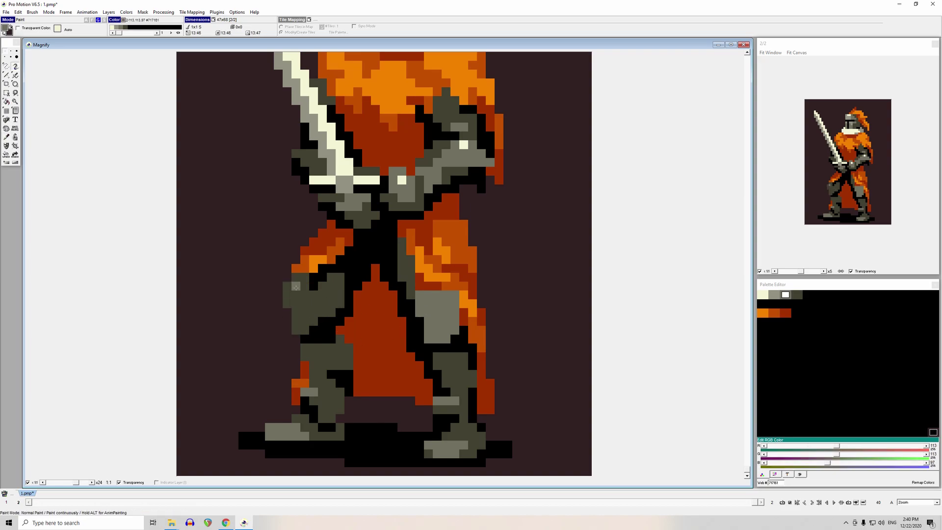
mouse_move(292, 288)
left_mouse_down()
mouse_move(311, 306)
mouse_move(288, 289)
mouse_move(288, 321)
left_mouse_up()
left_click(266, 310, "shift")
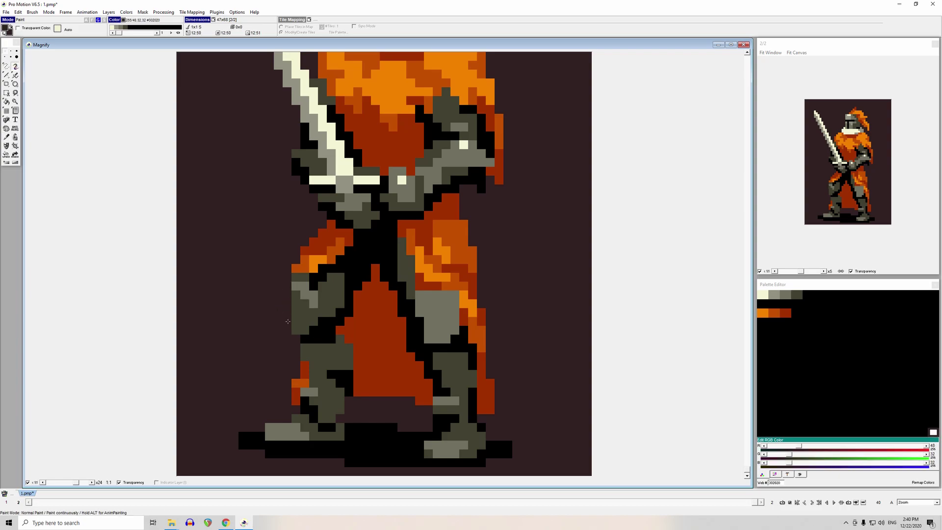
- Rework the lower tip of the front hip cloth with dark red and bright orange pixels
left_click(320, 249, "shift")
left_click(305, 252, "shift")
left_click(296, 278)
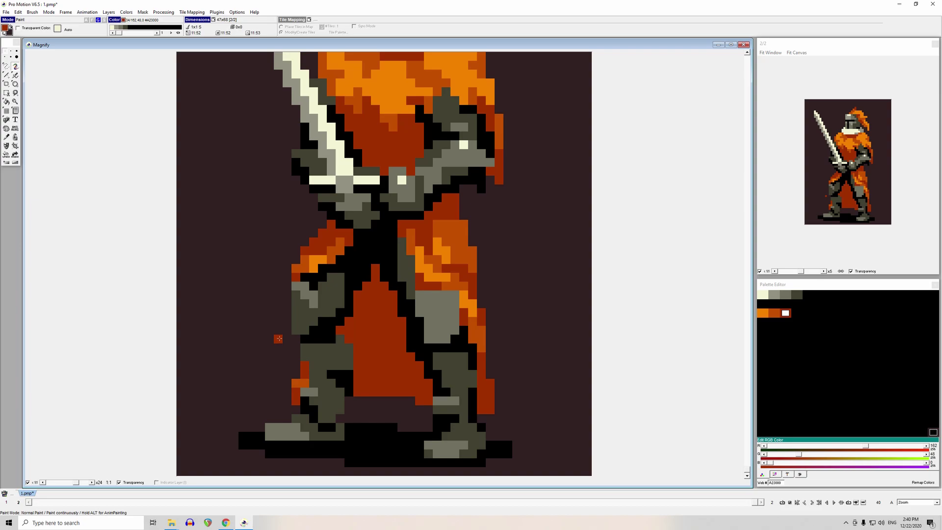
key("comma")
left_click(312, 265)
left_click(296, 269)
key("comma")
left_click(305, 260)
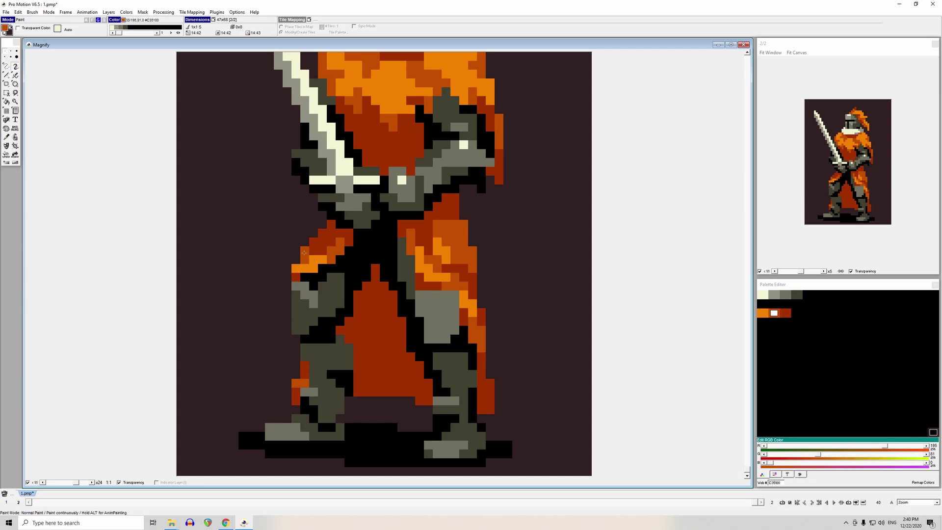
- Repaint the outer lower edge of the front hip cloth in mid orange, keeping bright orange only further inward
left_click(315, 330)
key("comma")
left_click(301, 266)
key("comma")
left_click(305, 260)
left_click_drag(297, 270, 314, 268)
left_click(228, 370)
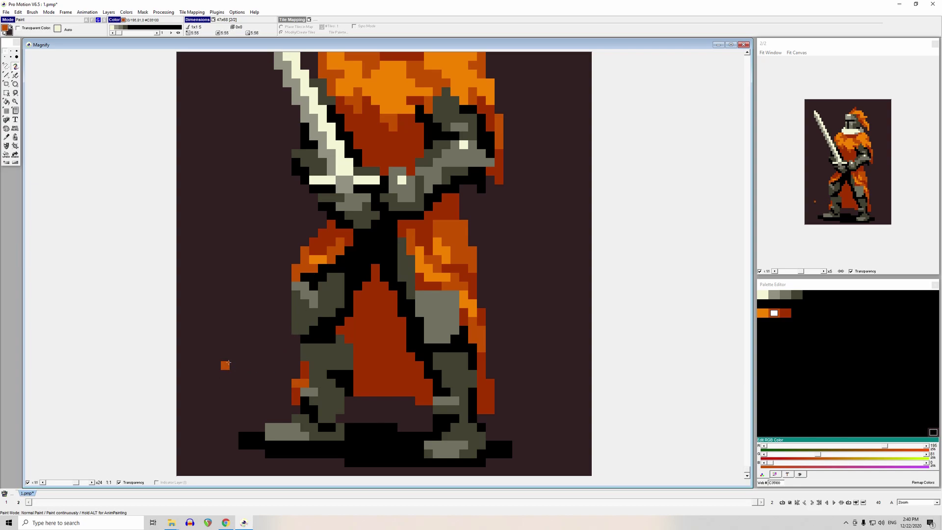
- Extend the top of the front shin with dark gray and paint dark red cape pixels beside the lower calf
key("comma")
left_click(324, 348)
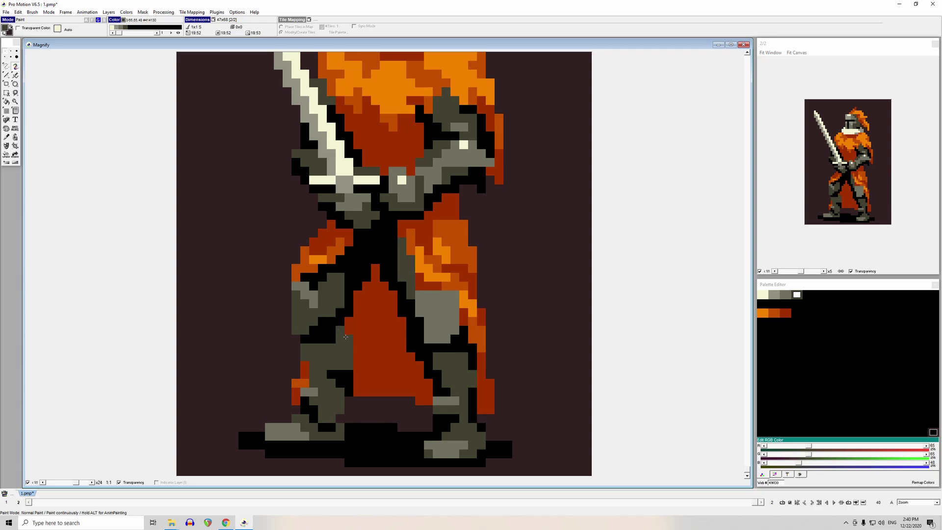
key("k")
left_click(351, 376)
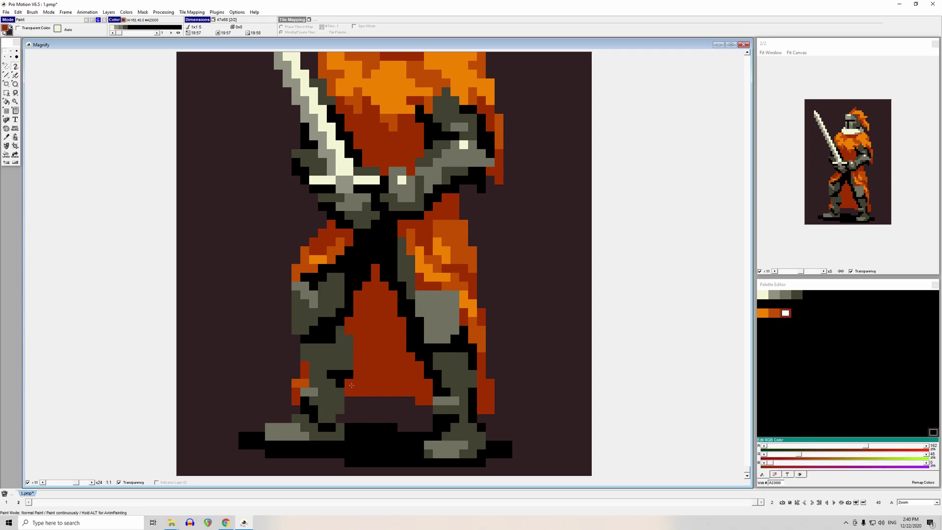
key("k")
left_click(331, 344)
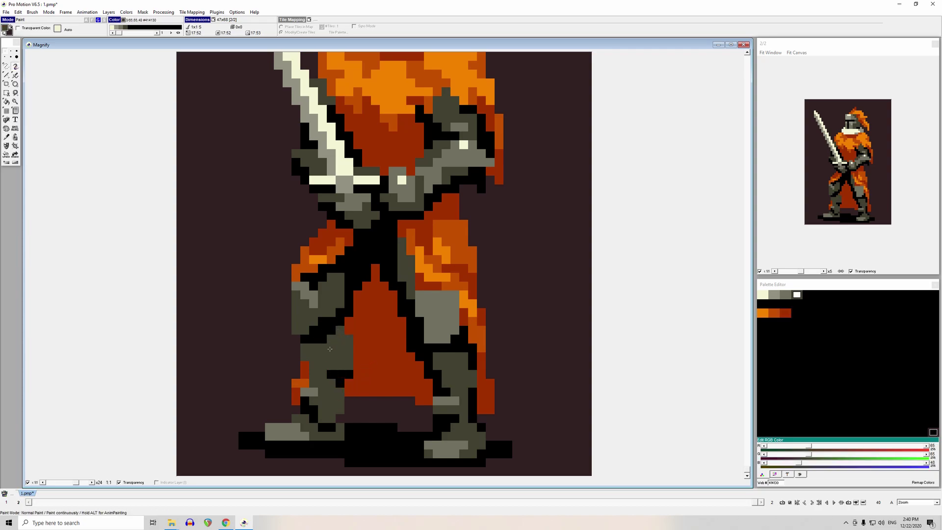
key("k")
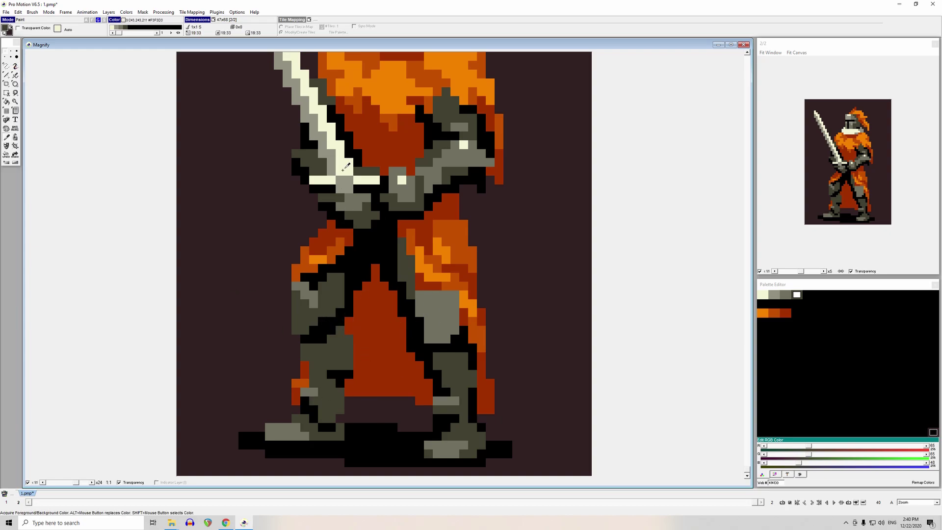
- Try a gray block on the upper part of the front shin
left_click(318, 296)
mouse_move(340, 357)
left_mouse_down()
mouse_move(344, 344)
mouse_move(336, 365)
mouse_move(331, 339)
left_mouse_up()
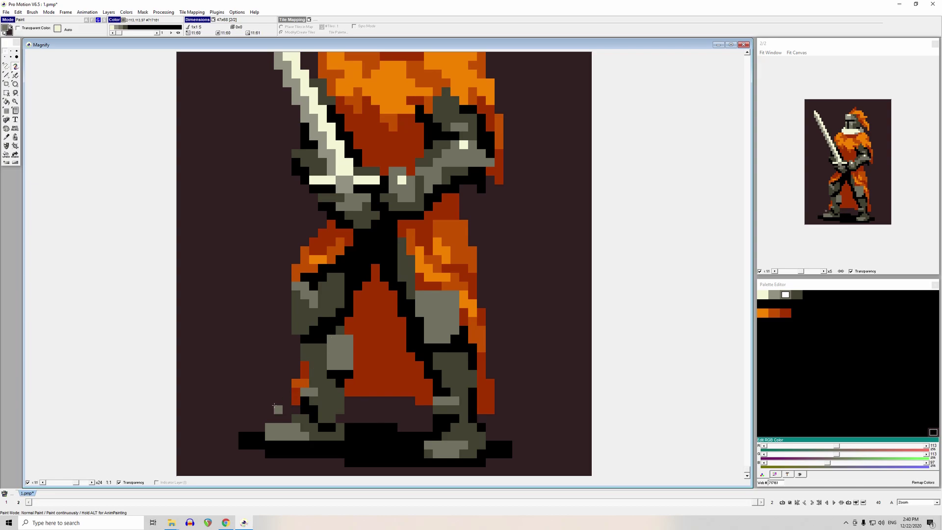
key("ctrl+z")
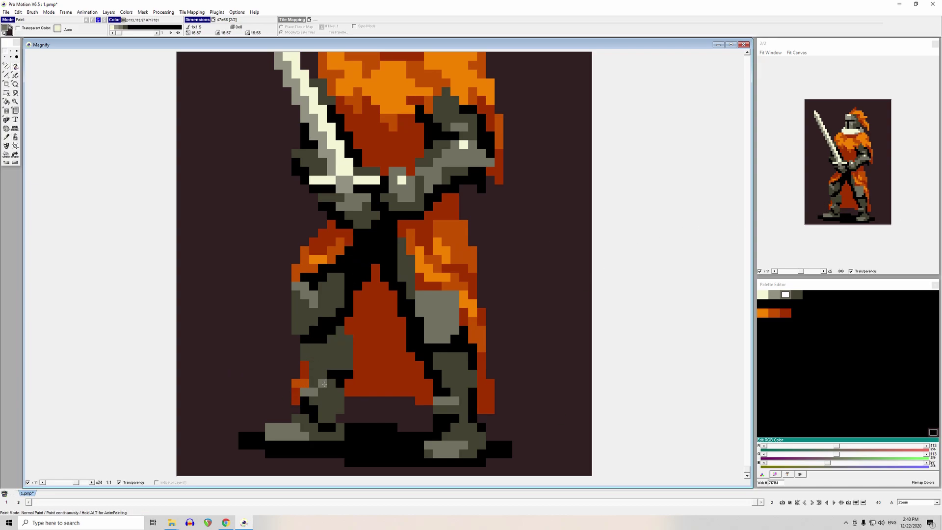
- Try out black and gray pixels around the front calf and ankle band
left_click(342, 375)
key("comma")
left_click(341, 376)
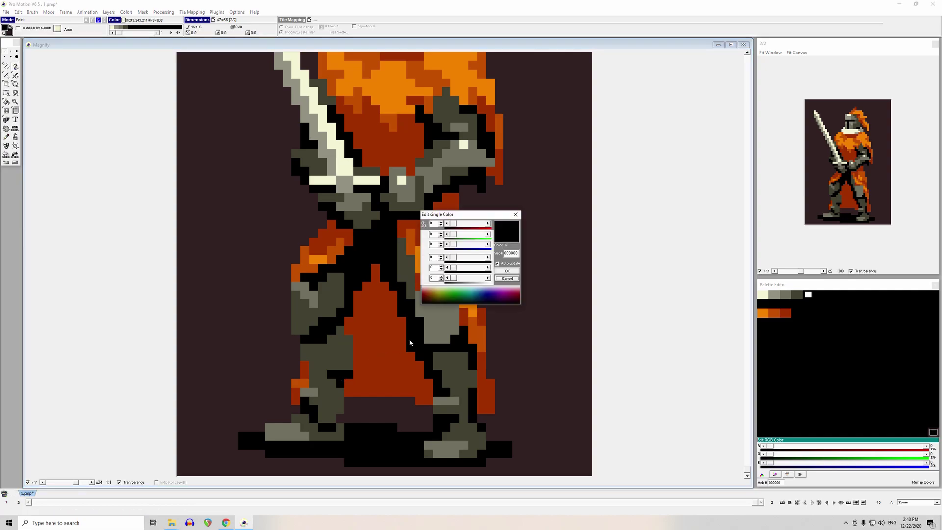
left_click(498, 271)
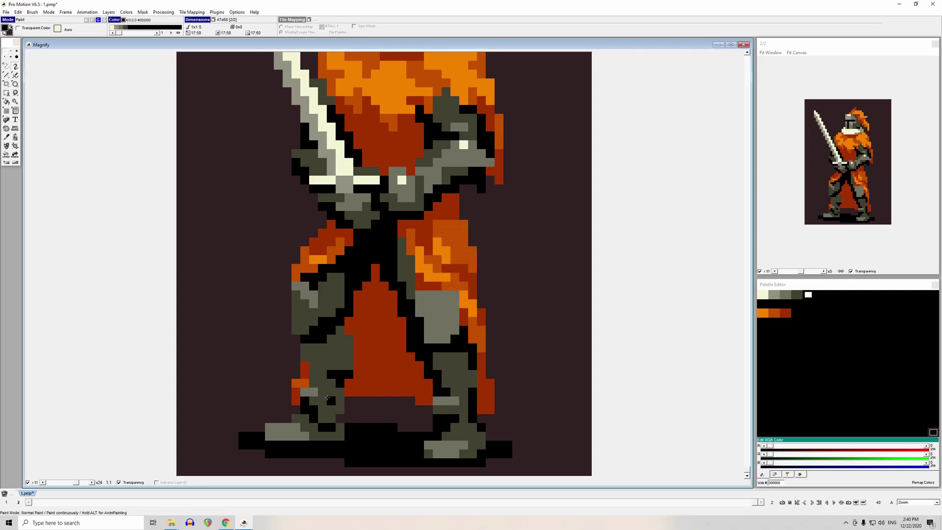
key("comma")
left_click(313, 392)
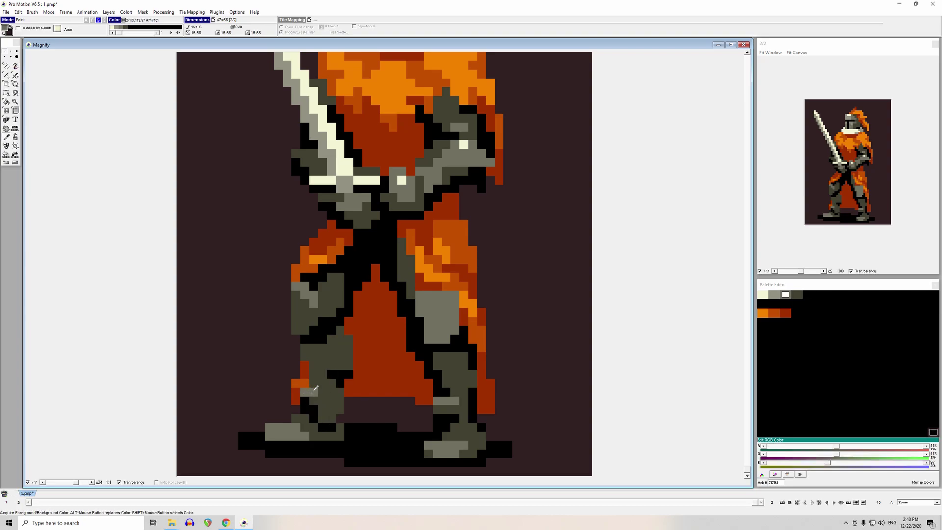
key("comma")
left_click(325, 392)
left_click(315, 392)
key("comma")
key("comma")
left_click(392, 360)
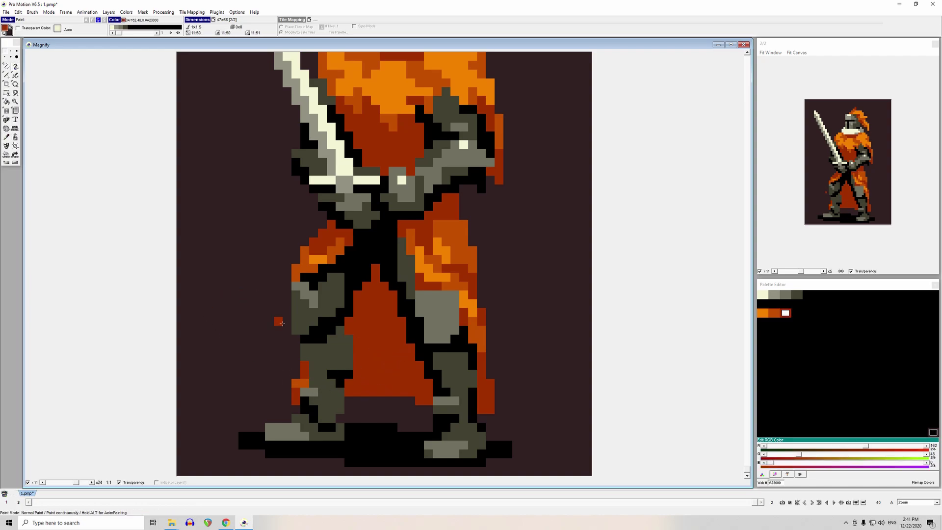
- Try an off-white highlight pixel on the outer edge of the front knee plate
left_click(313, 296)
left_click(322, 180)
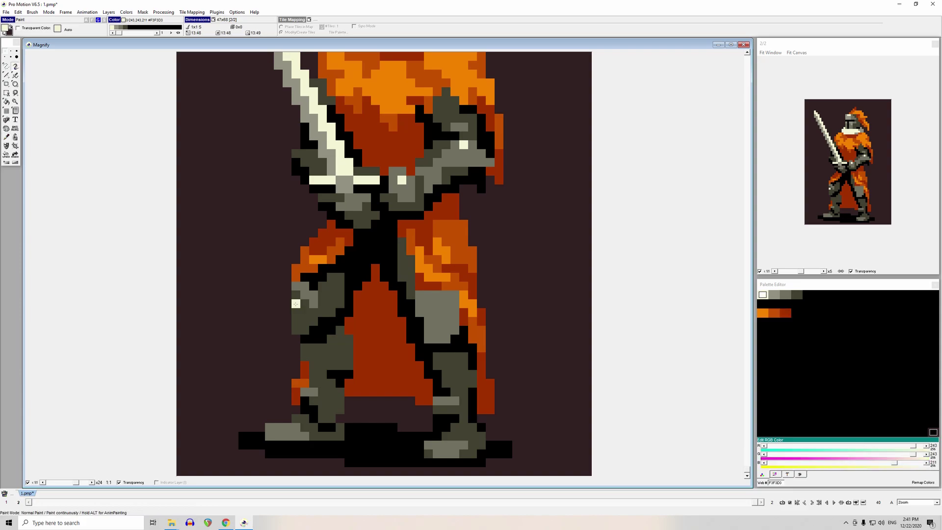
key("ctrl+z")
- Fill the rear knee plate with dark gray and paint over the black band beneath it in the same color
left_click(280, 427)
key("comma")
left_click(441, 359)
key("f")
left_click(444, 340)
key("comma")
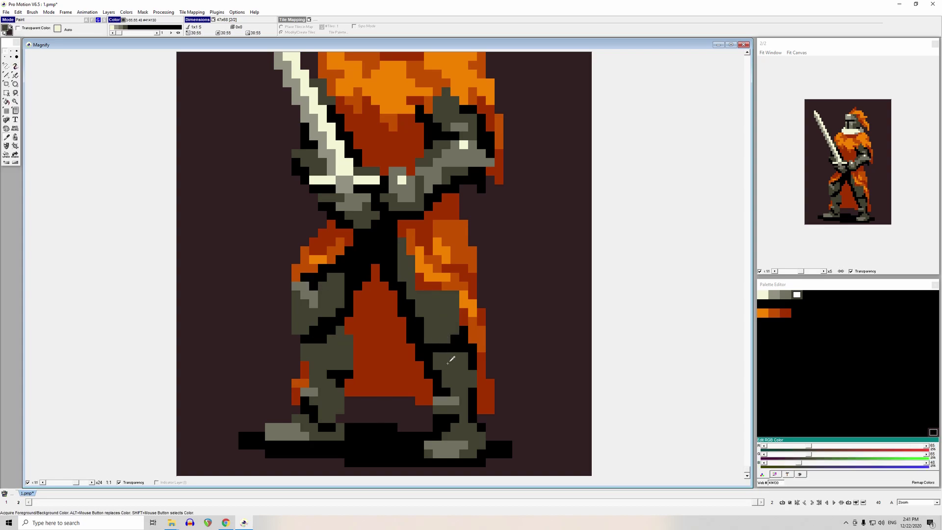
left_click(445, 360)
left_click_drag(456, 348, 420, 358)
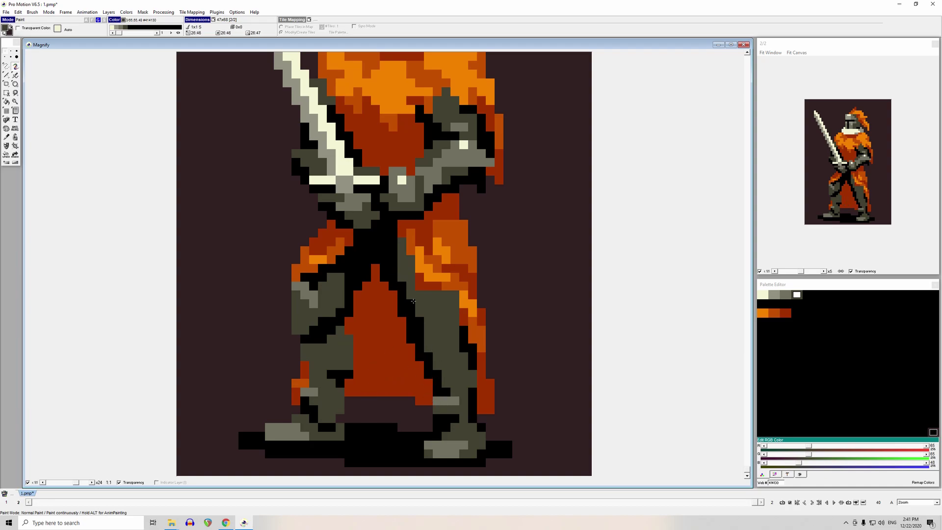
- Refine the boundary between the rear leg and the cape with black, dark gray and dark red pixels
key("comma")
left_click(411, 401)
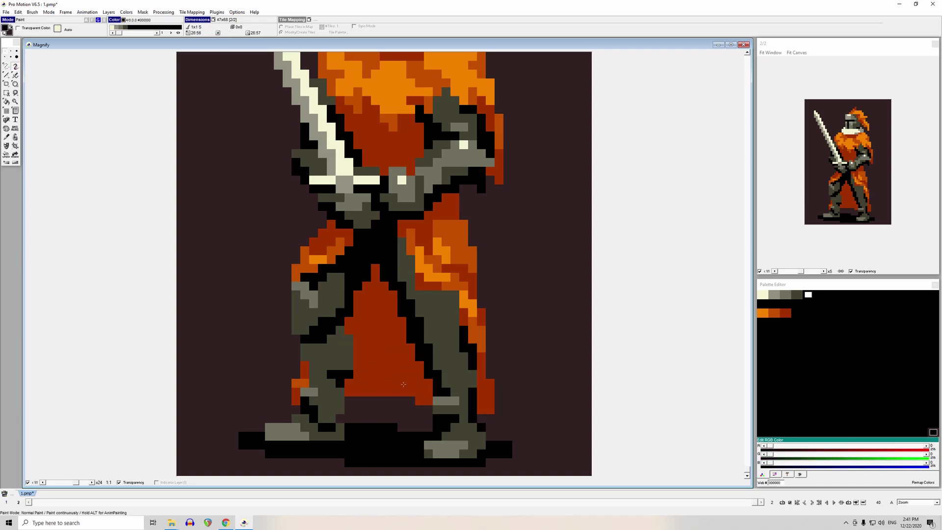
key("comma")
left_click(450, 383)
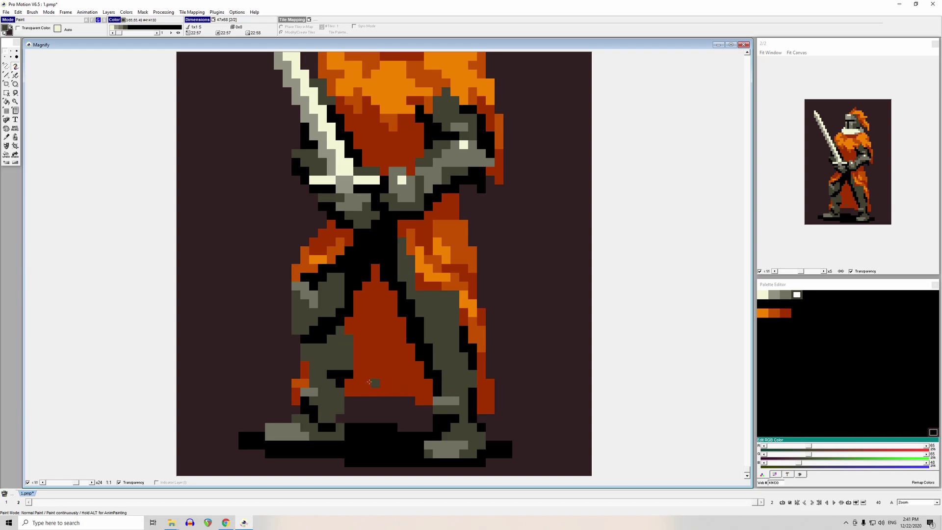
key("comma")
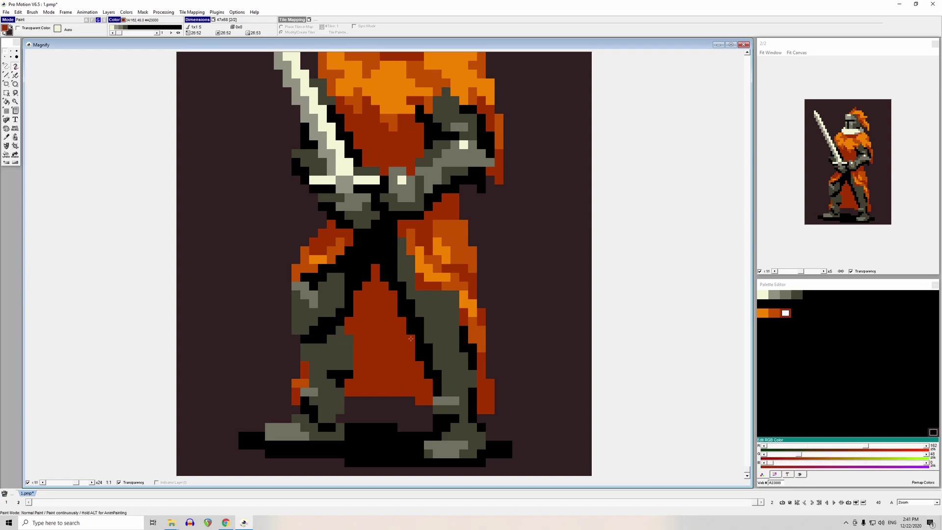
left_click(423, 359)
key("comma")
left_click(349, 339)
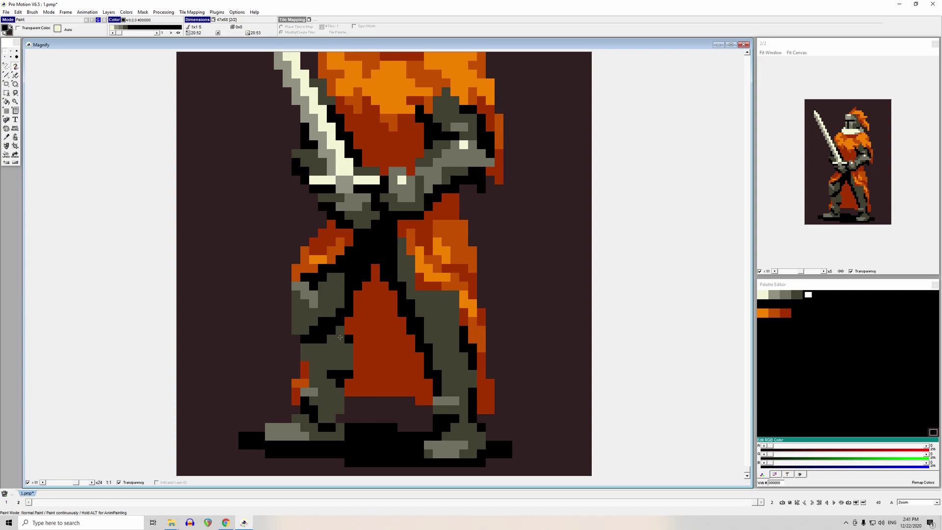
- Draw a black band beneath the rear knee plate and darken the plate's edge beside the orange cloth
mouse_move(419, 327)
left_mouse_down()
mouse_move(430, 338)
mouse_move(446, 337)
left_mouse_up()
left_click(455, 331)
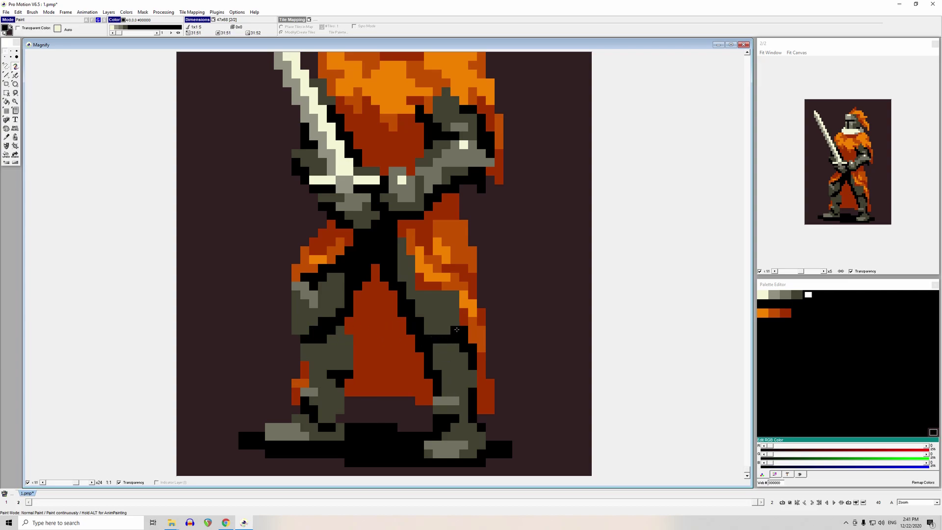
key("ctrl+z")
left_click_drag(455, 294, 457, 299)
- Paint over the rear leg's gray ankle band with dark gray and black its inner edge
key("comma")
mouse_move(454, 401)
left_mouse_down()
mouse_move(434, 390)
mouse_move(437, 409)
left_mouse_up()
key("comma")
left_click(438, 392)
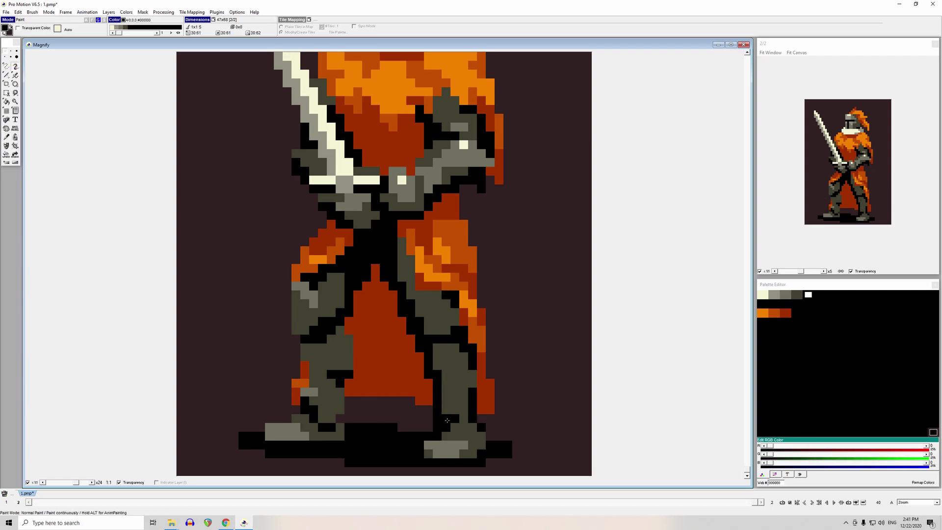
- Trim the cape's outer edge beside the rear leg with the background color and cover the black band beneath the rear knee plate in dark gray
key("k")
left_click(466, 402)
key("k")
left_click(483, 422)
key("k")
left_click(492, 425)
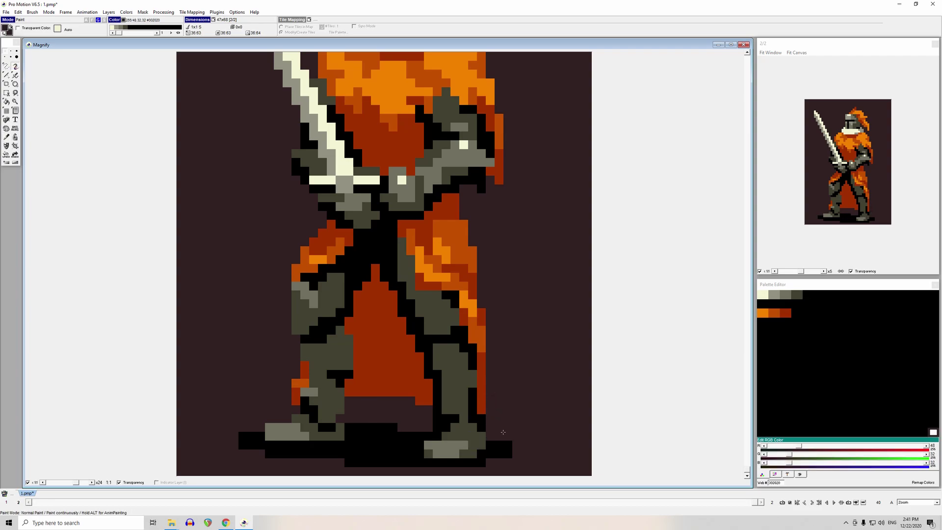
key("k")
left_click(445, 341)
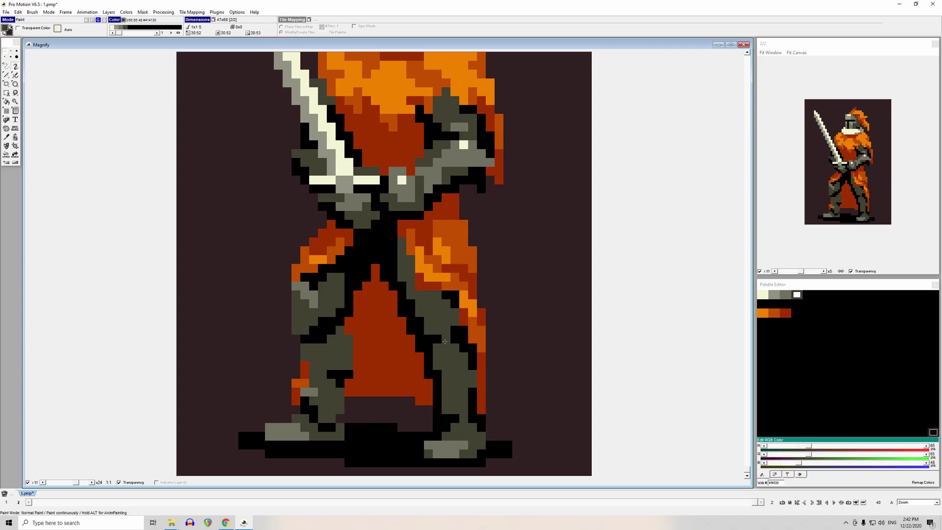
- Paint a medium gray highlight on the upper rear knee plate and trim its lower edge with dark gray
key("k")
left_click(314, 303)
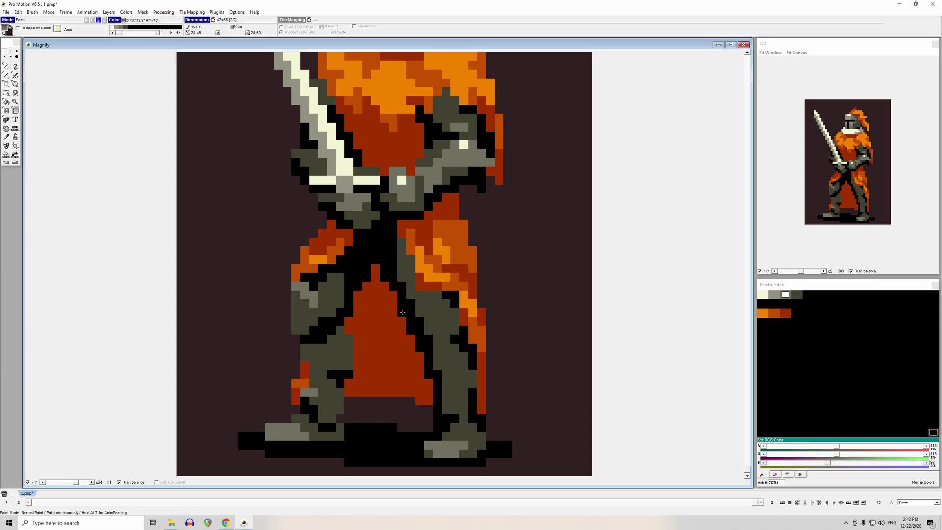
left_click_drag(446, 304, 428, 304)
left_click(423, 312)
mouse_move(438, 322)
left_mouse_down()
mouse_move(447, 325)
mouse_move(428, 323)
mouse_move(445, 328)
left_mouse_up()
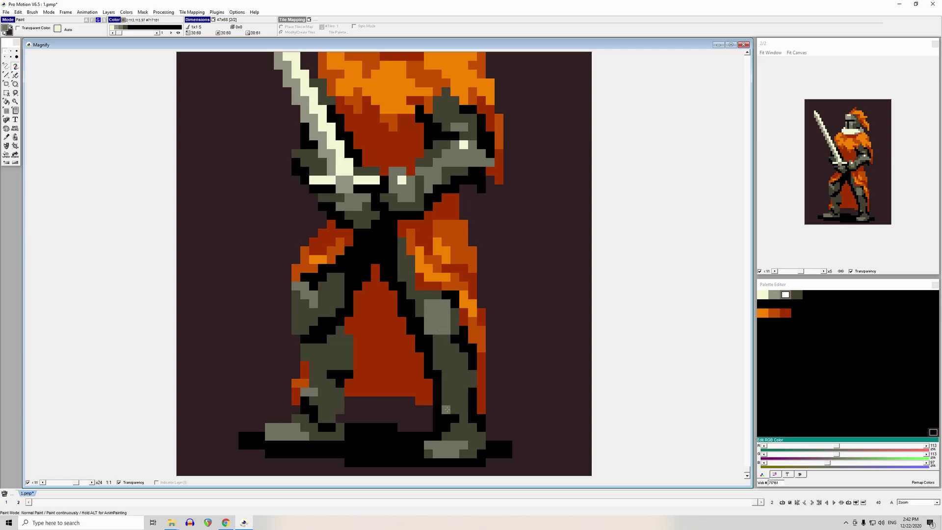
key("ctrl+z")
key("comma")
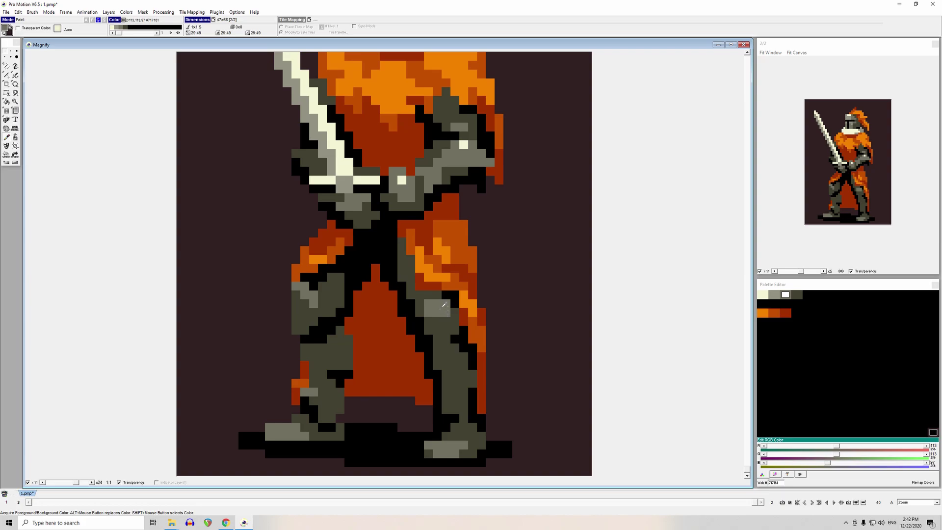
left_click(436, 320)
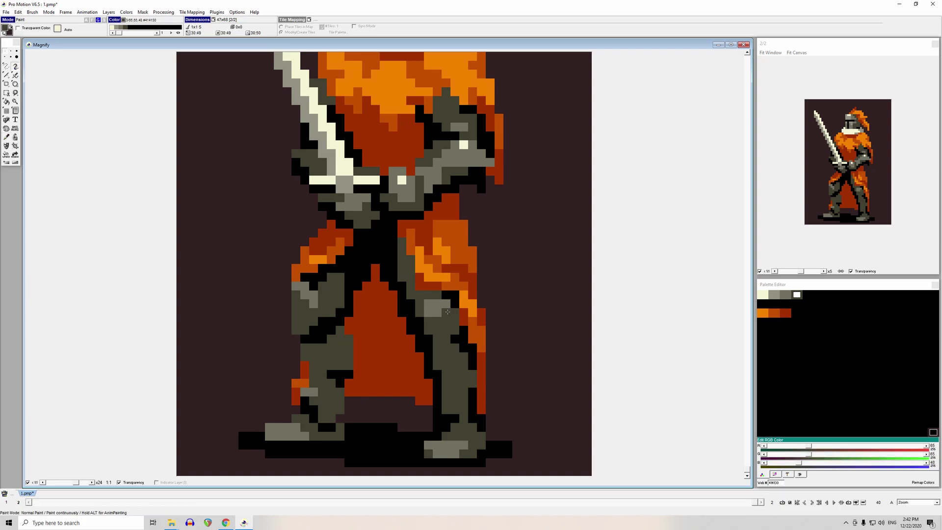
right_click(447, 313)
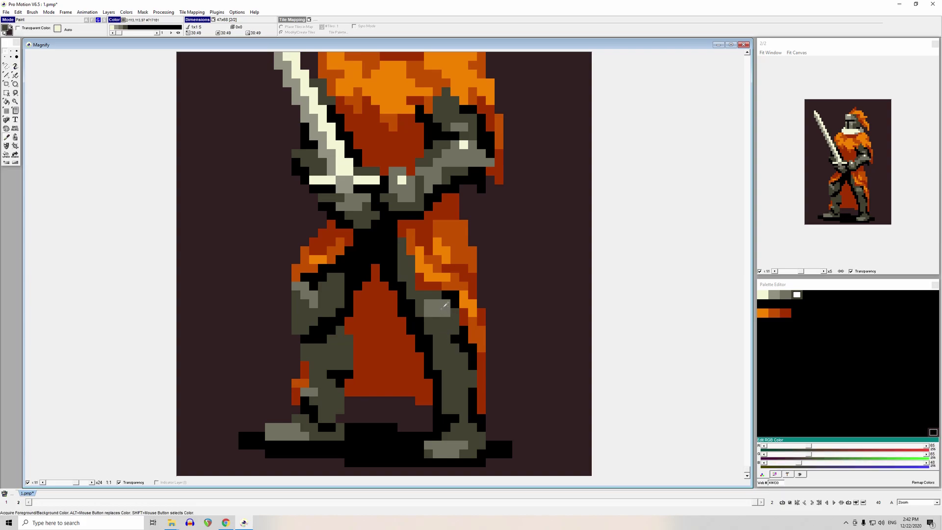
- Add medium gray highlights to the lower rear knee plate and the top of the shin
mouse_move(447, 323)
left_mouse_down()
mouse_move(455, 329)
mouse_move(438, 348)
mouse_move(452, 352)
mouse_move(438, 356)
mouse_move(444, 348)
left_mouse_up()
right_click(449, 327)
left_click_drag(453, 338, 455, 329)
left_click(439, 335)
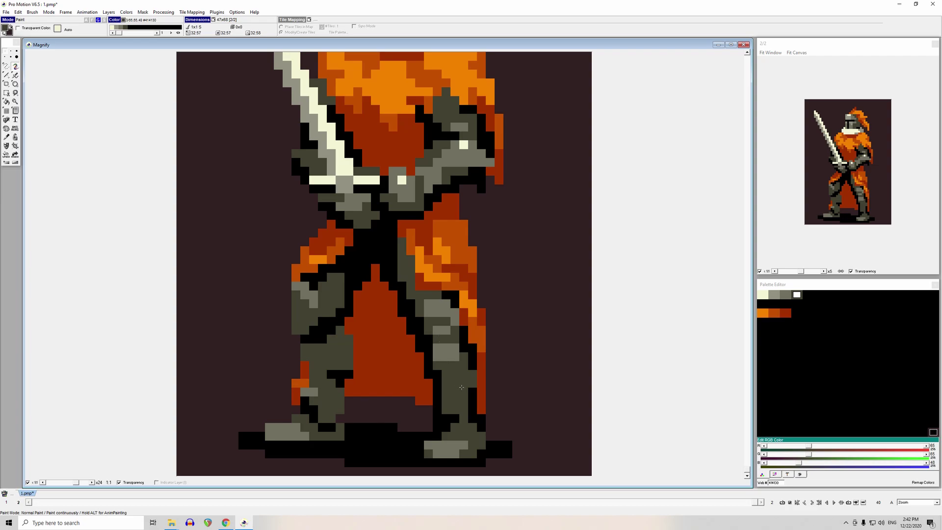
- Narrow the highlight atop the rear shin and run a vertical medium gray stripe down to the ankle
key("comma")
left_click(442, 358)
left_click(465, 413)
key("comma")
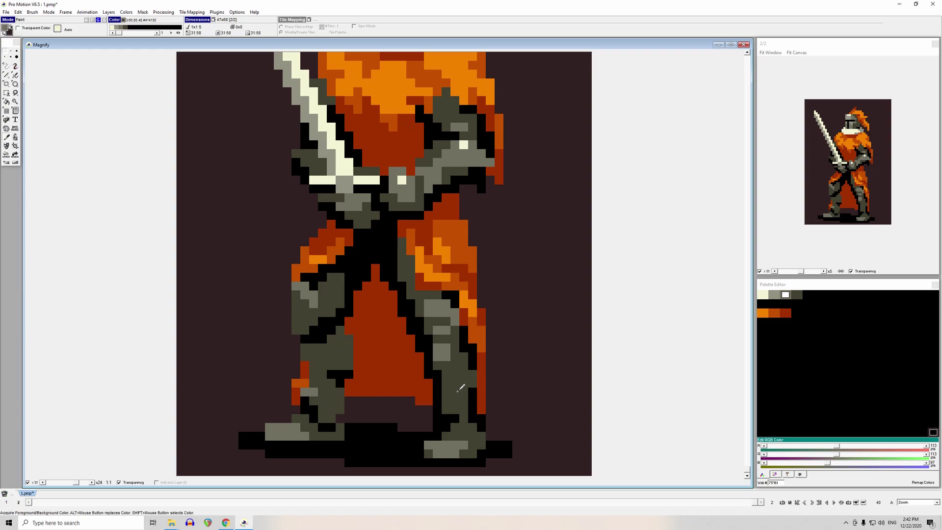
left_click(447, 357)
key("comma")
mouse_move(455, 348)
left_mouse_down()
mouse_move(447, 367)
mouse_move(439, 349)
mouse_move(439, 360)
mouse_move(445, 403)
mouse_move(462, 351)
mouse_move(455, 415)
left_mouse_up()
key("comma")
key("period")
left_click(366, 445)
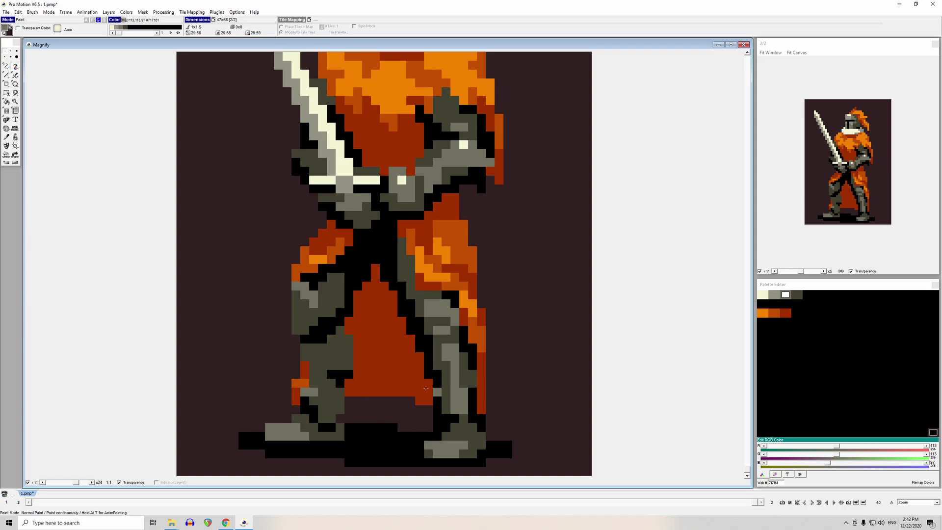
key("ctrl+z")
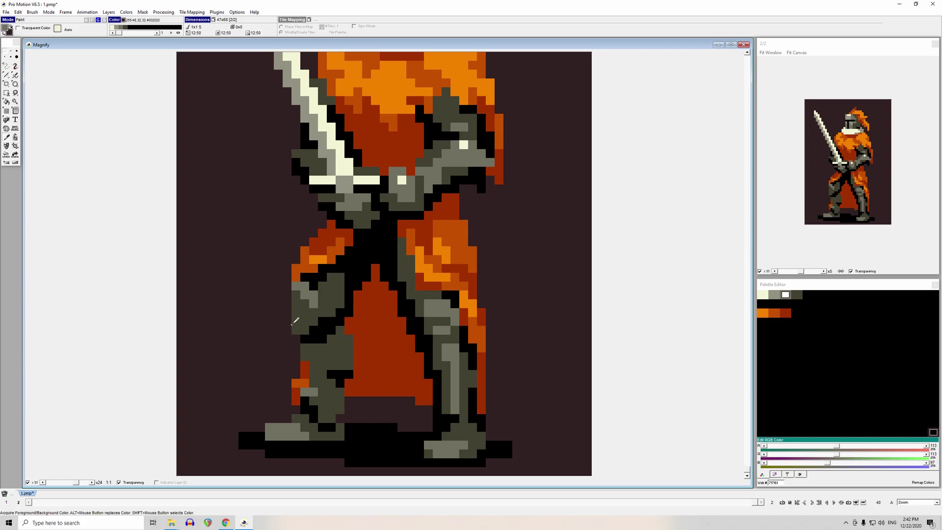
- Break up the front knee plate with black pixels and add a medium gray highlight on its inner side
left_click(319, 329)
left_click(294, 306)
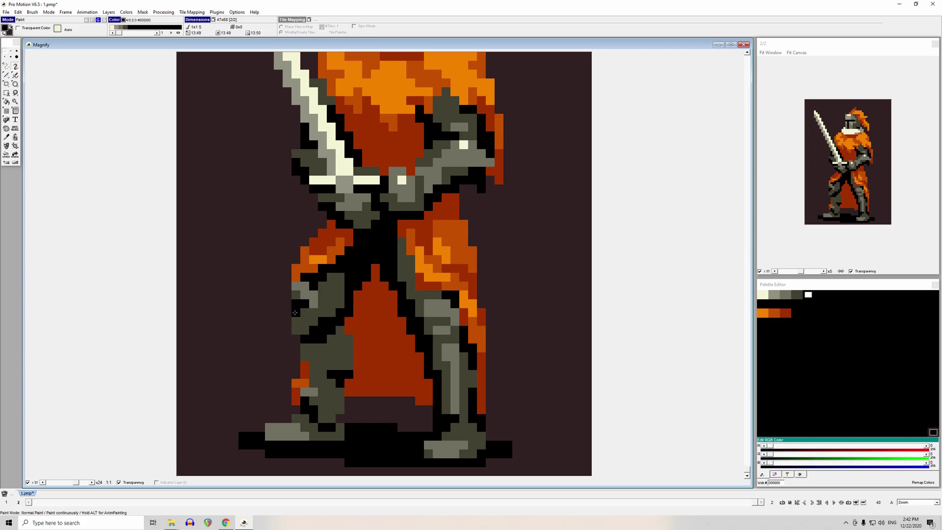
left_click(224, 364)
key("ctrl+z")
left_click(344, 285)
left_click(313, 301)
left_click_drag(340, 295, 331, 295)
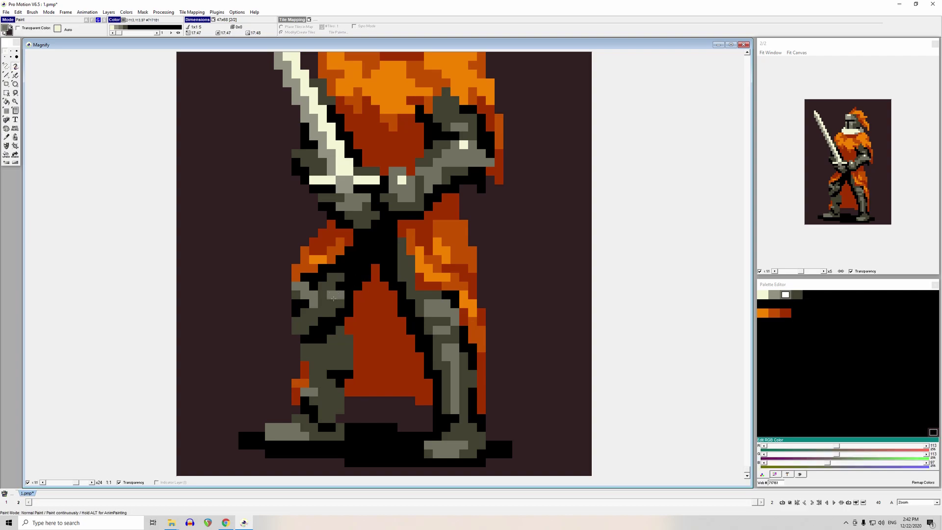
- Shift the lower rear knee plate's medium gray highlight outward and fill the shin's gray stripe with dark gray
left_click(226, 436)
left_click(420, 330)
right_click(436, 327)
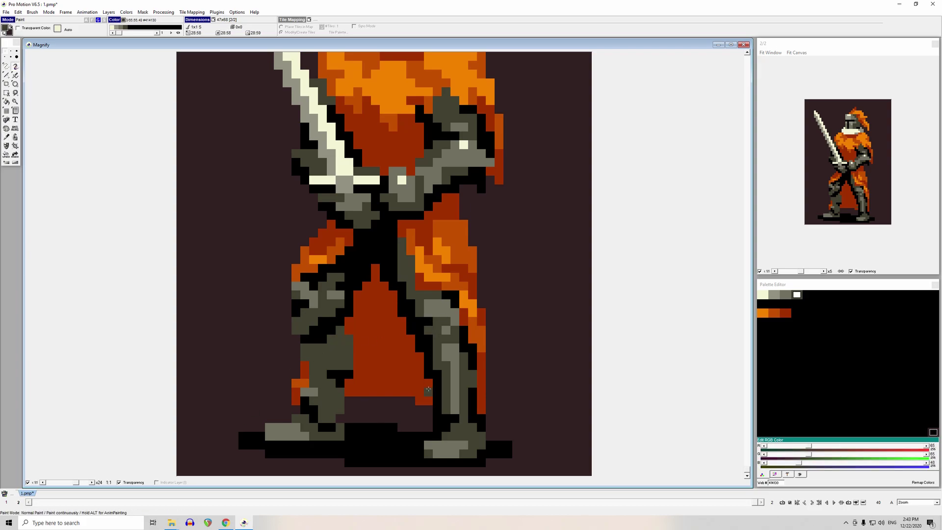
right_click(451, 329)
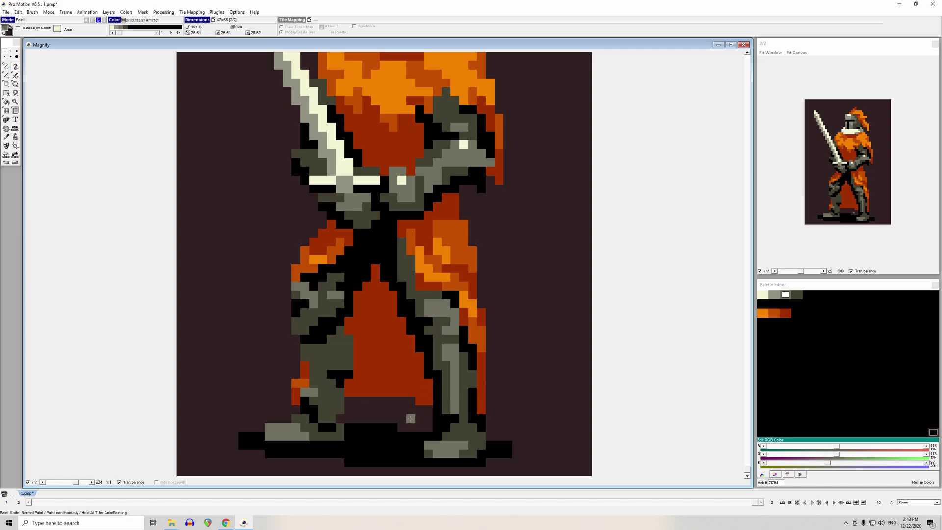
right_click(446, 339)
key("f")
left_click(449, 362)
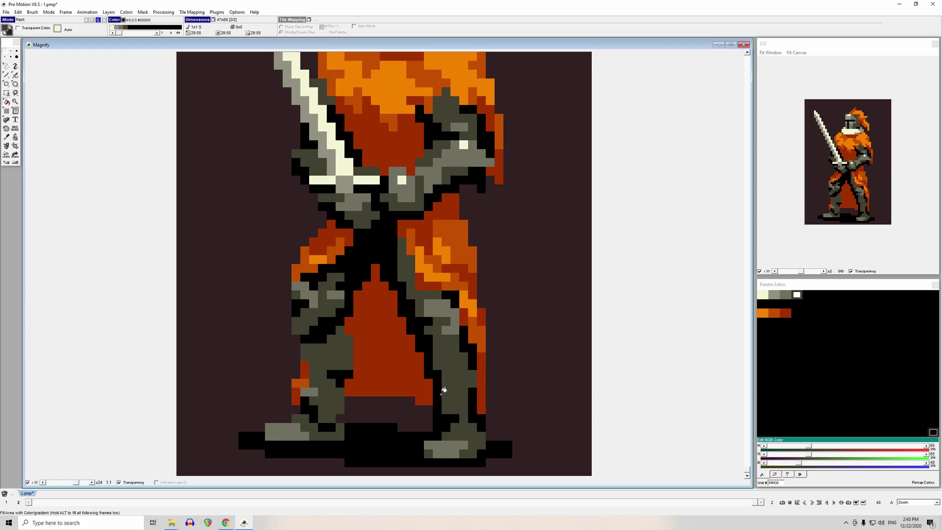
- Shorten the rear foot's toe with black pixels and square off its medium gray area
key("comma")
left_click(416, 444)
key("d")
left_click(427, 448)
key("comma")
left_click(443, 453)
mouse_move(472, 454)
left_mouse_down()
mouse_move(472, 445)
mouse_move(463, 453)
left_mouse_up()
key("comma")
left_click(430, 454)
key("comma")
left_click(422, 454)
left_click(427, 454)
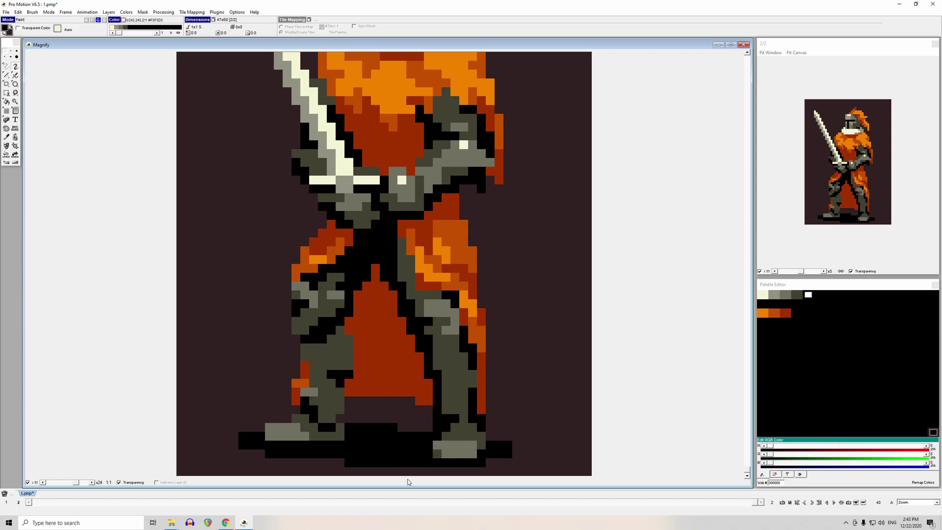
- Black out the lower front corner pixel of the rear toe
left_click_drag(436, 445, 436, 454)
key("ctrl+z")
key("ctrl+y")
key("ctrl+z")
key("comma")
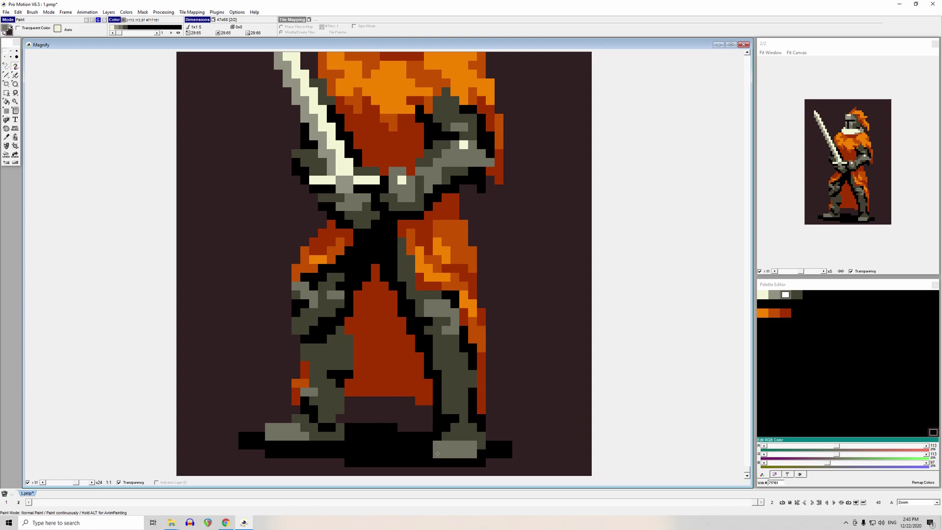
right_click(429, 446)
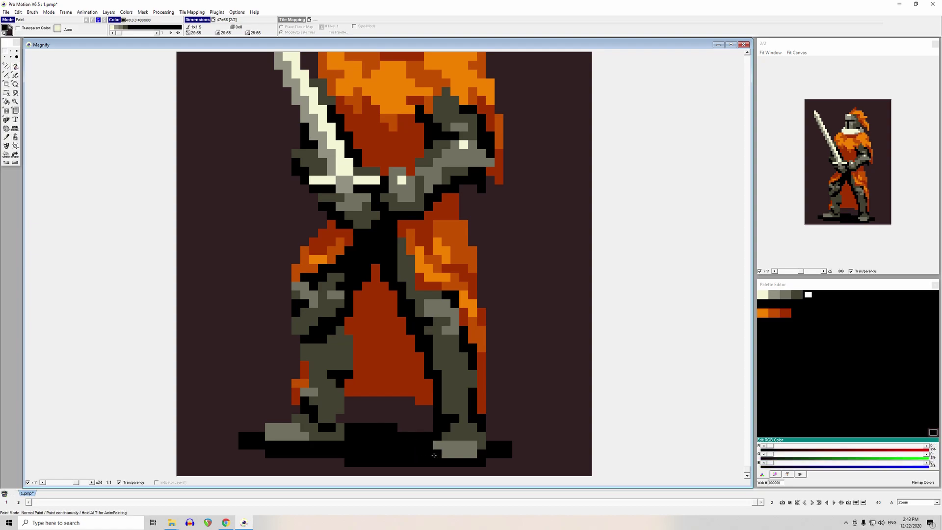
- Try to shade the front of the rear toe with dark gray pixels
right_click(435, 443)
left_click_drag(446, 453, 446, 444)
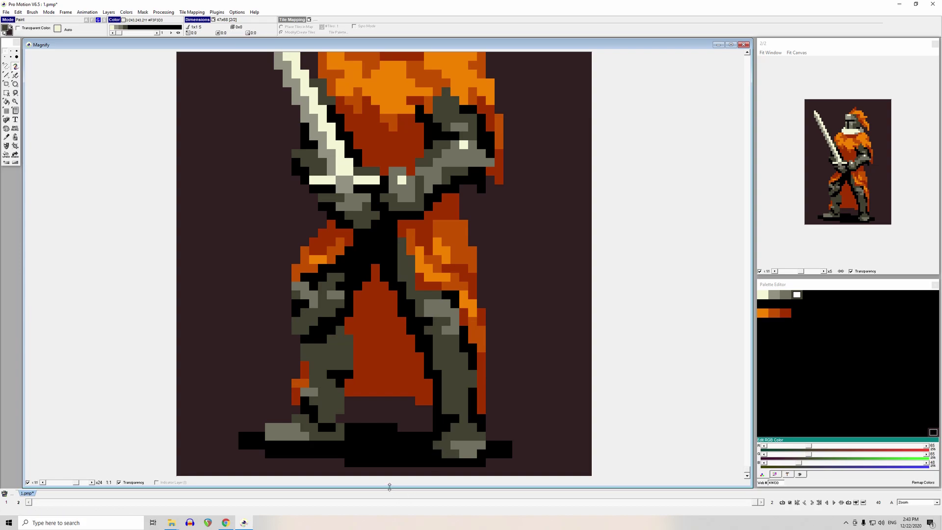
key("ctrl+z")
key("ctrl+z")
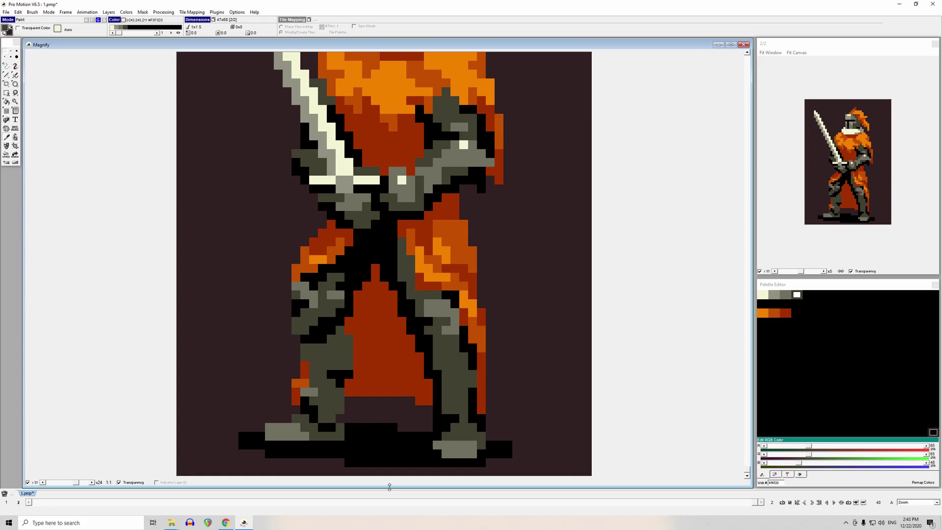
- Widen the lower rear shin with dark gray and move its black inner outline toward the cape
mouse_move(445, 419)
left_mouse_down()
mouse_move(437, 418)
mouse_move(437, 392)
left_mouse_up()
left_click(437, 427)
left_click(434, 419)
left_click(442, 421, "ctrl")
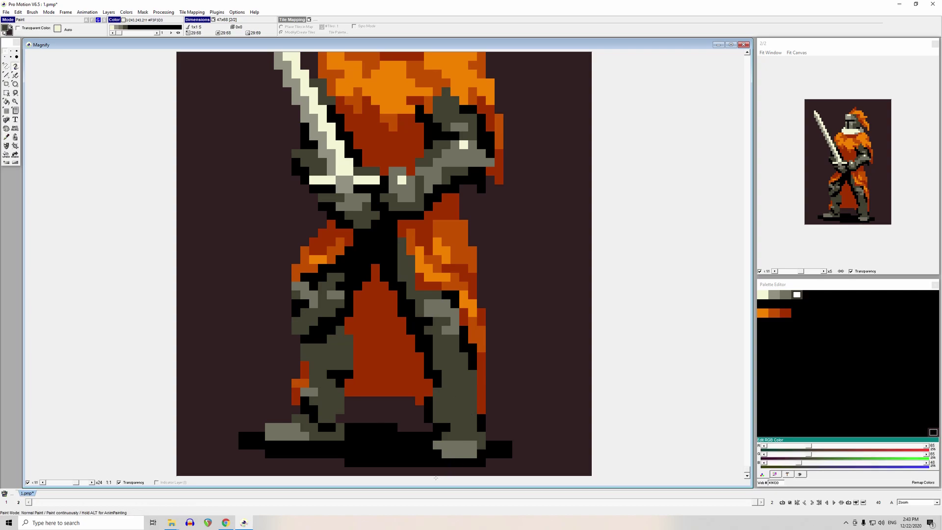
- Draw a black band across the rear ankle and shade the outer side of the shin black
left_click(443, 427)
left_click_drag(445, 419, 471, 425)
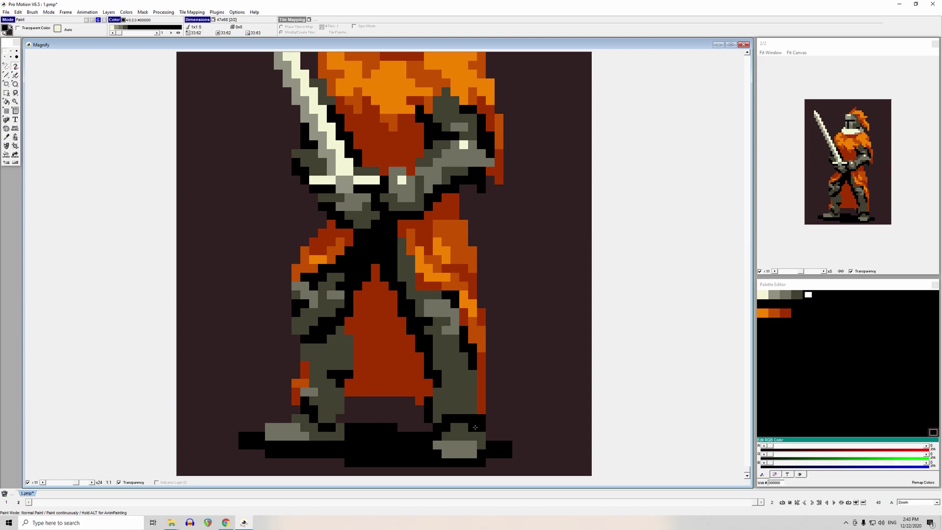
left_click(464, 431, "ctrl")
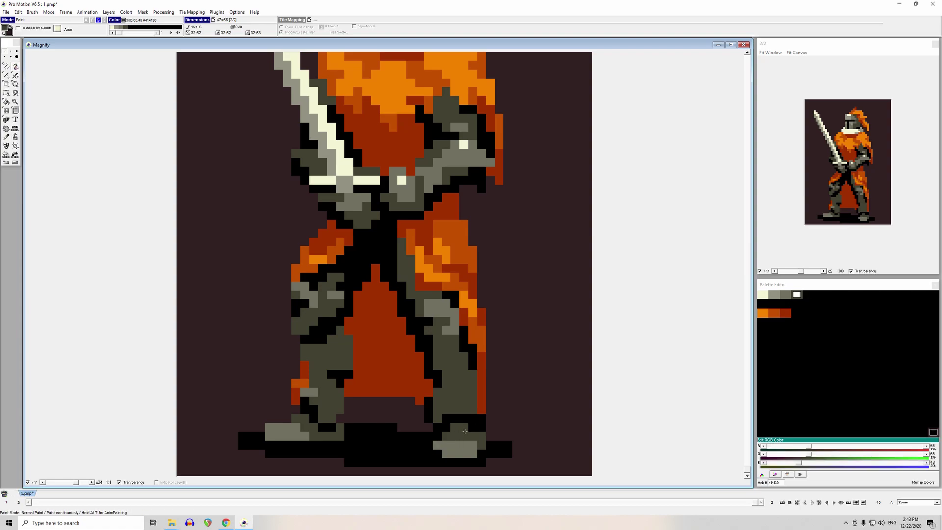
left_click(473, 360, "ctrl")
left_click_drag(464, 357, 465, 383)
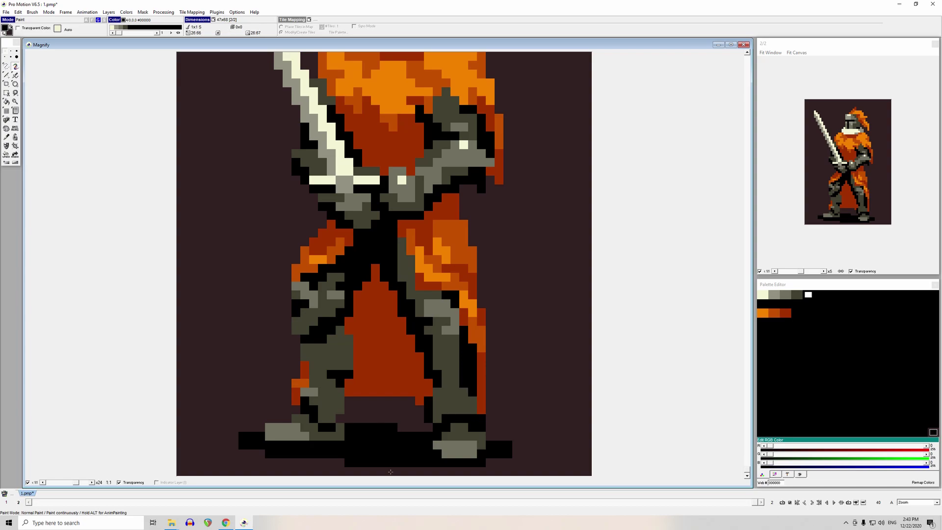
- Fill the whole rear foot with medium gray and add dark gray pixels at the outer ankle
left_click(455, 436, "ctrl")
key("f")
left_click(444, 453)
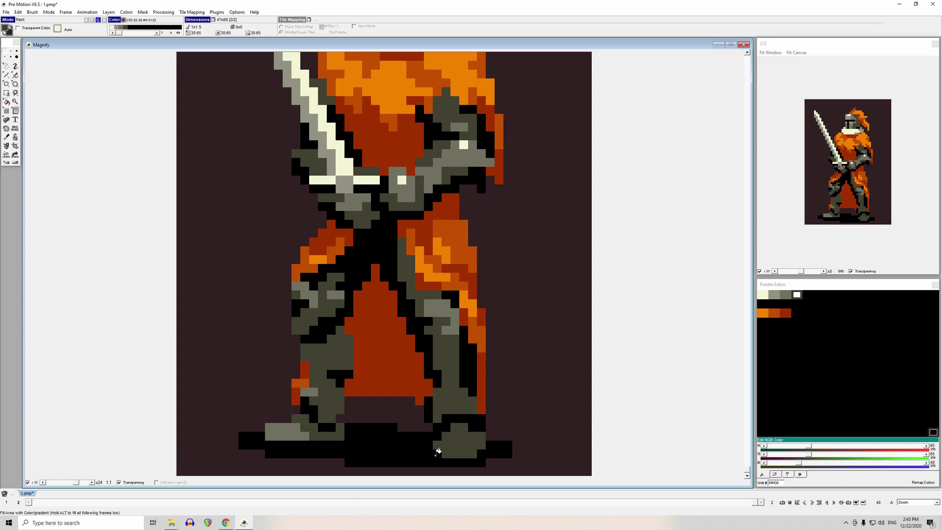
left_click(299, 433, "ctrl")
left_click(457, 442)
key("d")
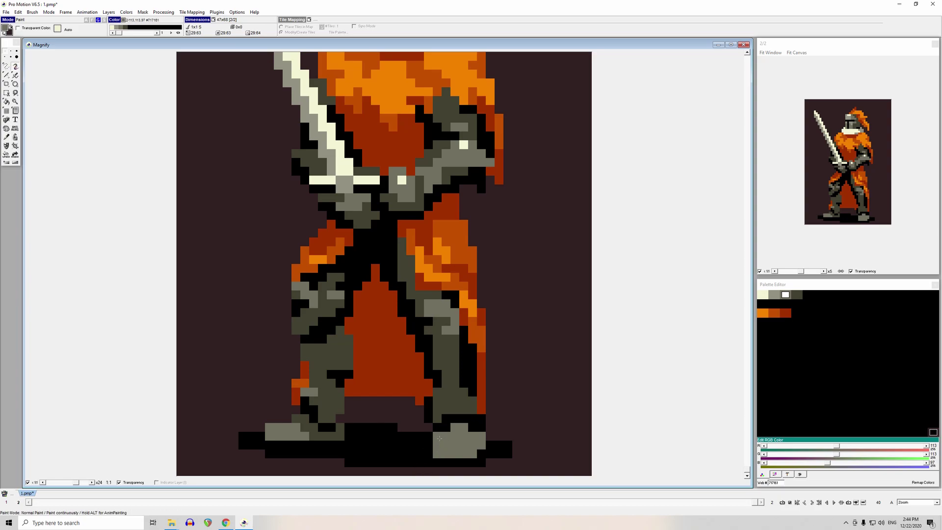
key("]")
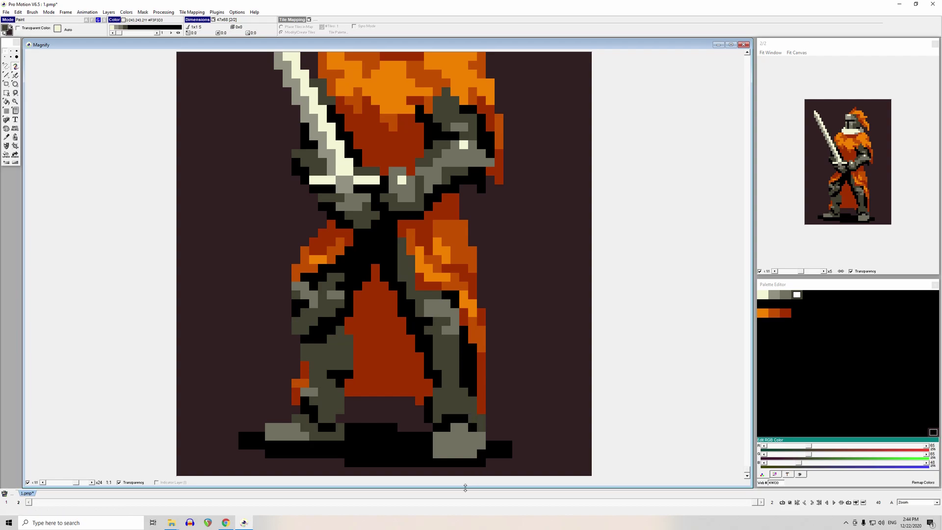
left_click(437, 454)
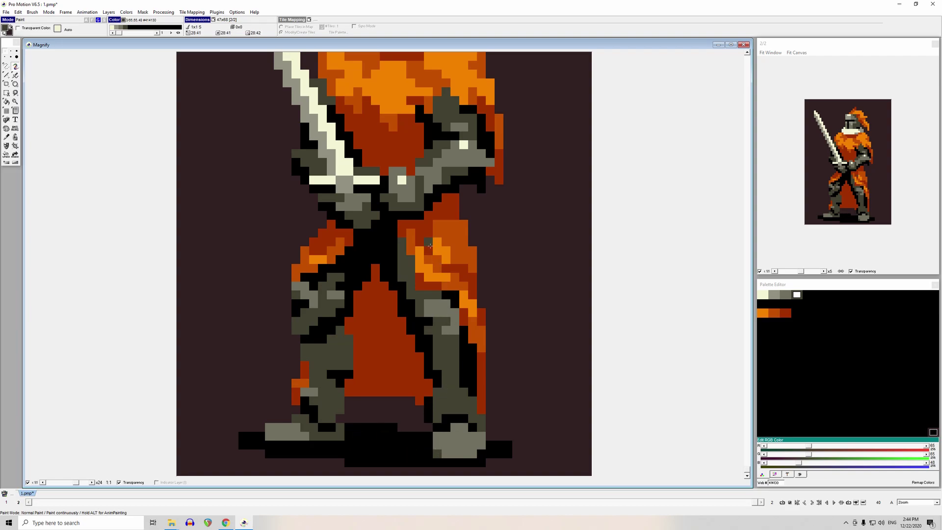
- Paint a short medium gray highlight on the lower rear shin just above the ankle
left_click(785, 294)
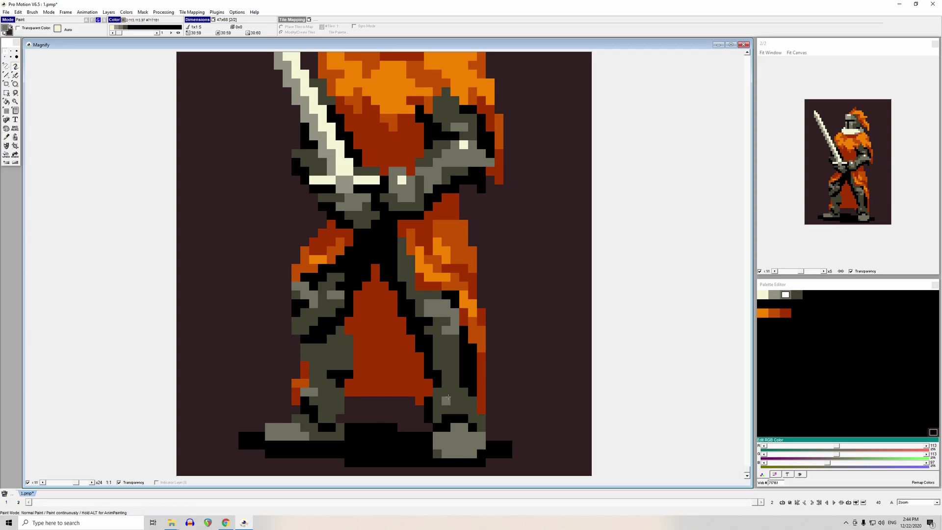
left_click_drag(463, 392, 455, 392)
key("ctrl+z")
left_click(455, 391)
mouse_move(454, 401)
left_mouse_down()
mouse_move(446, 401)
mouse_move(453, 390)
left_mouse_up()
left_click(454, 378)
left_click(465, 437)
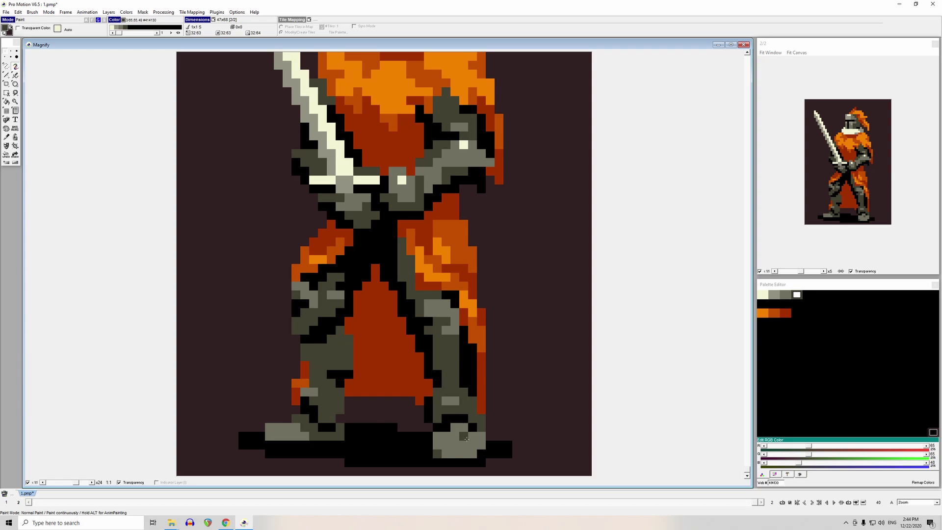
- Extend the black shading down the rear shin's outer edge and blacken the top pixels of the inner thigh and cape
right_click(470, 380)
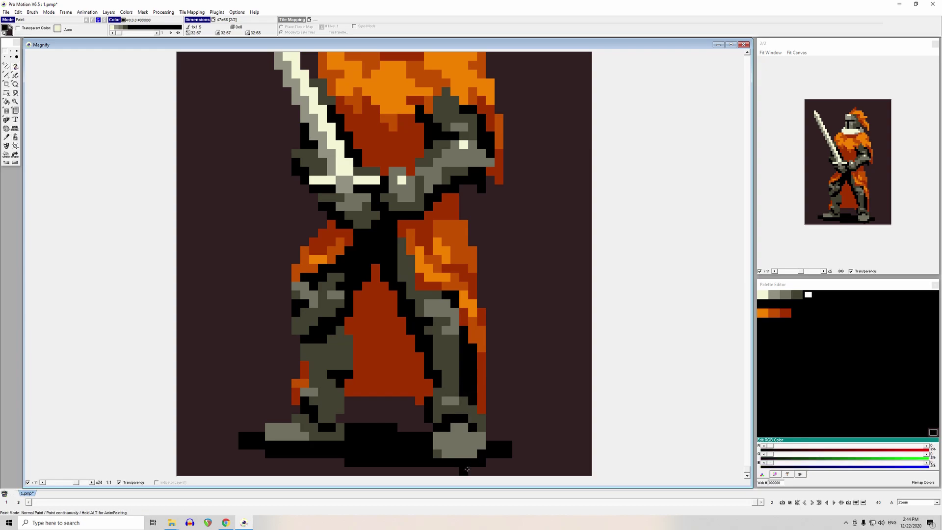
left_click_drag(467, 402, 474, 407)
right_click(409, 257)
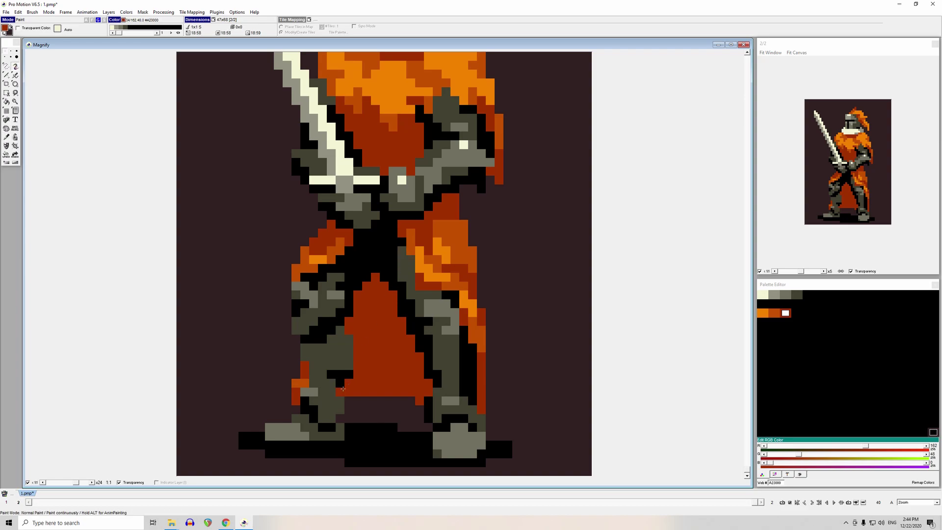
- Compare the two frames and add an off-white highlight pixel to the rear knee plate
key("1")
key("2")
key("comma")
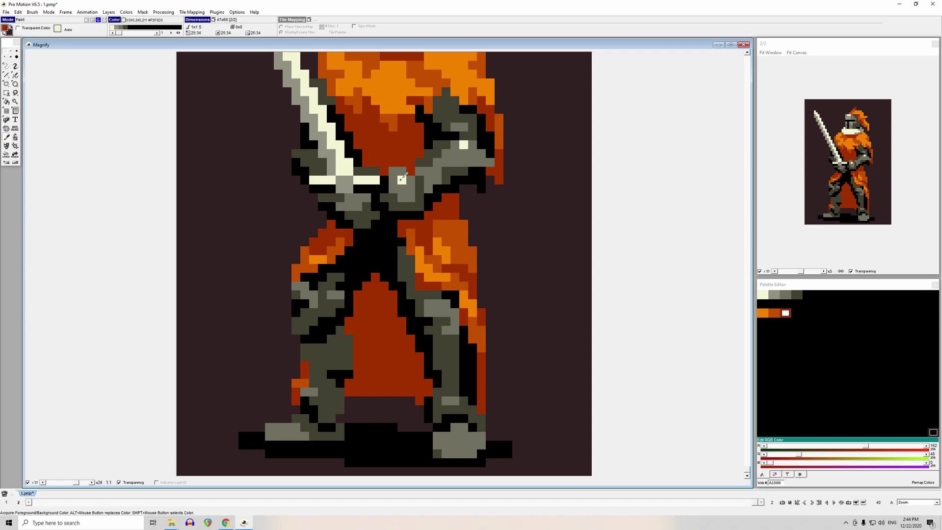
right_click(401, 180)
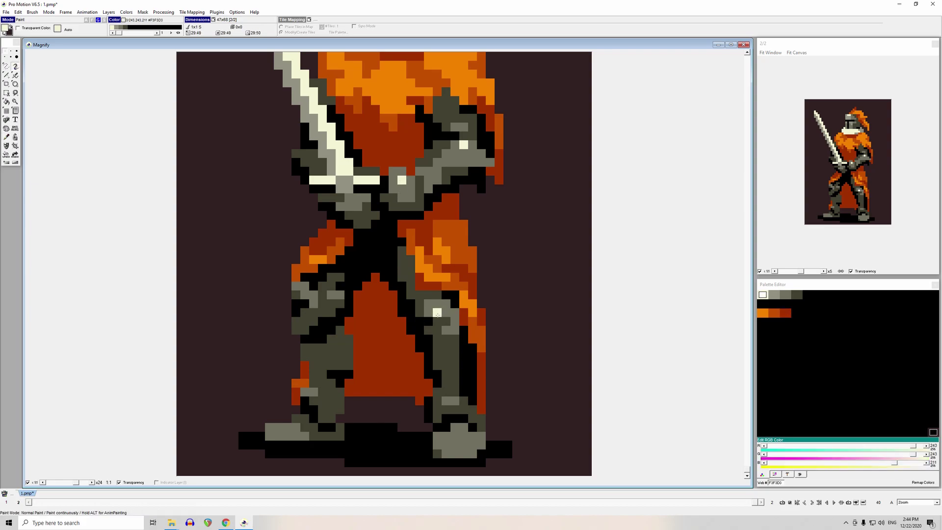
- Touch up the inner edge of the rear shin below the knee plate with black and dark gray pixels
left_click(463, 436)
key("ctrl+z")
left_click(216, 330)
key("comma")
left_click(436, 374)
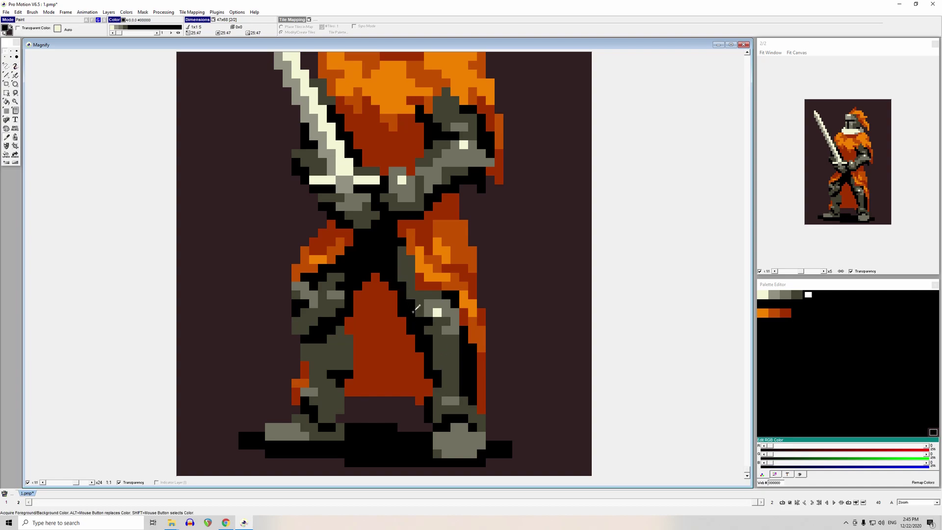
left_click(432, 350)
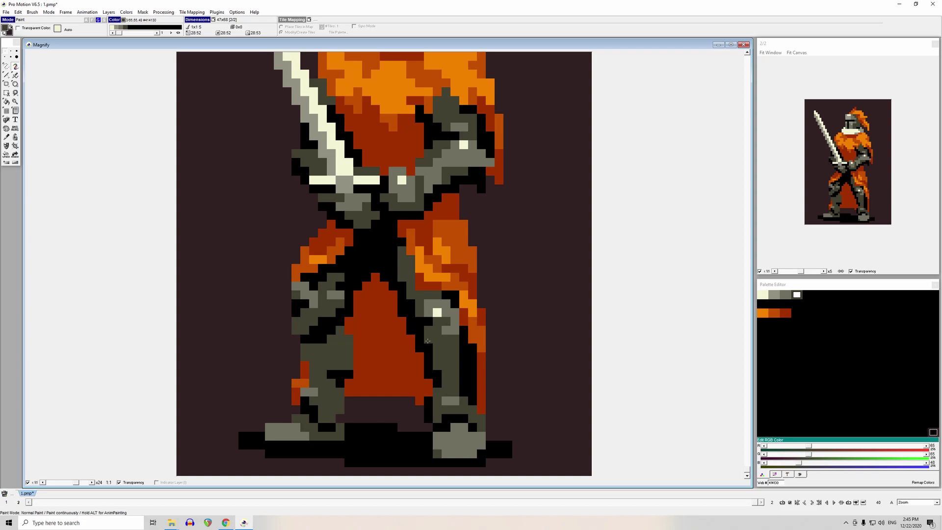
left_click(444, 377)
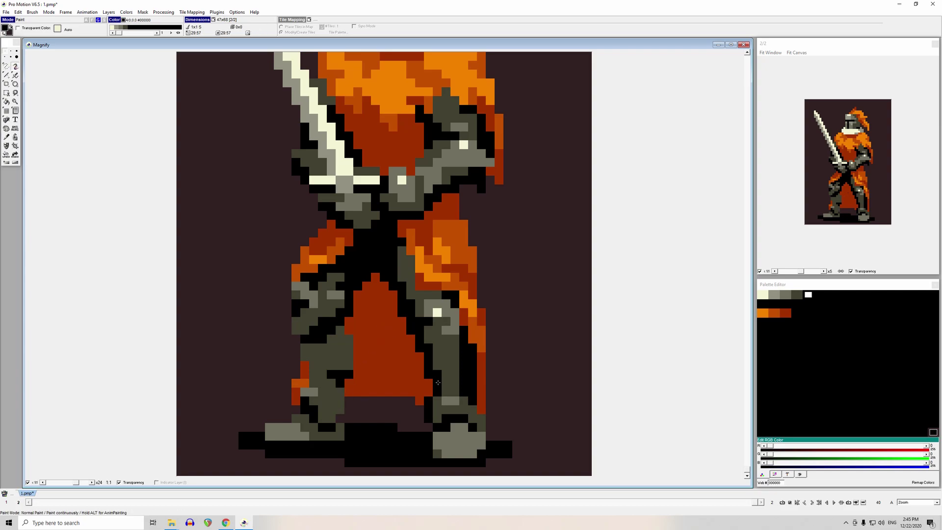
- Draw a straight black diagonal line on the background beside the rear leg and thicken its steps with extra pixels
left_click_drag(517, 259, 546, 334)
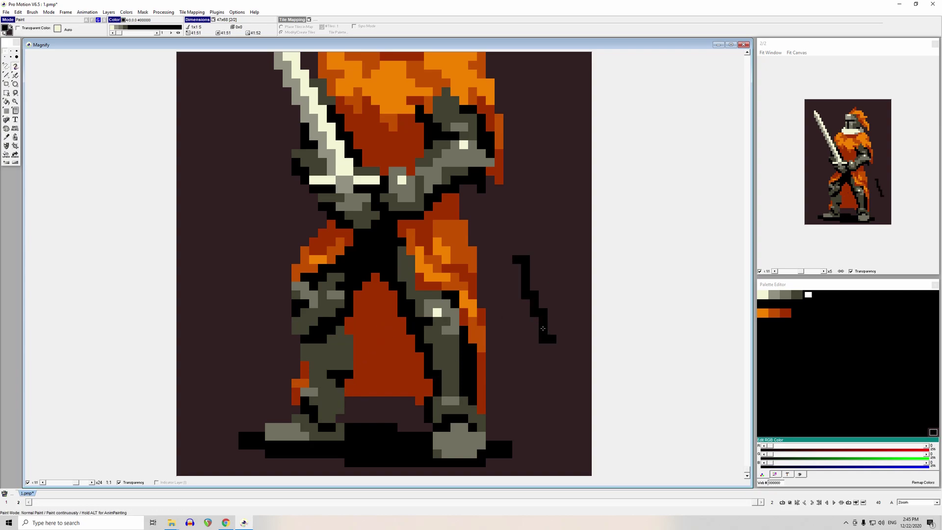
key("ctrl+z")
key("l")
mouse_move(508, 260)
left_mouse_down()
mouse_move(551, 375)
mouse_move(553, 361)
left_mouse_up()
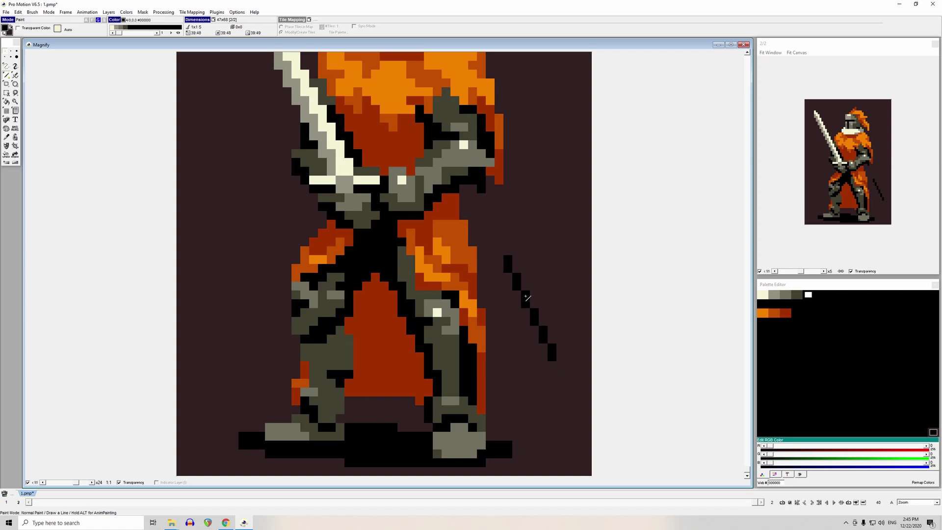
left_click(516, 268)
left_click(526, 286)
left_click(534, 304)
left_click(543, 321)
left_click(548, 339)
left_click(560, 356)
- Try a black star of crossing horizontal, vertical and diagonal lines on the background above the diagonal line
left_click_drag(521, 215, 583, 215)
left_click_drag(552, 189, 551, 247)
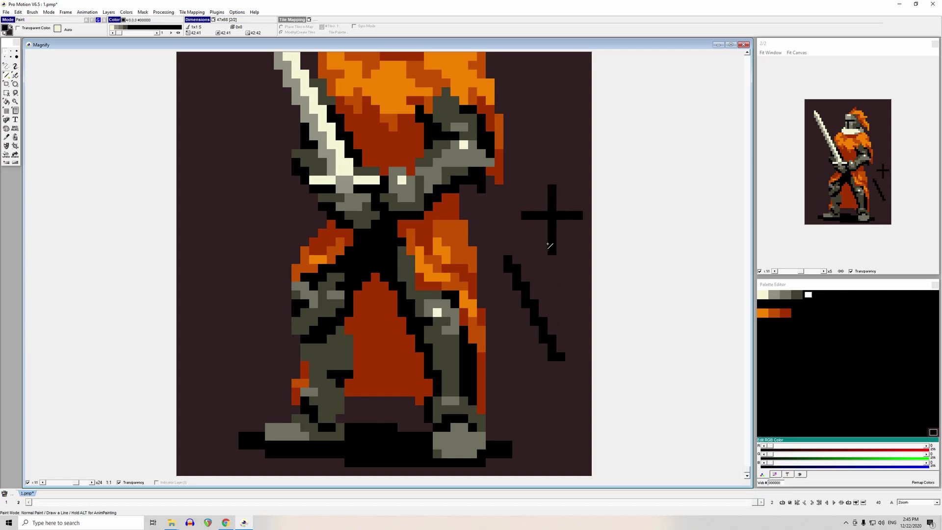
left_click(577, 191)
left_click_drag(577, 192, 526, 243)
left_click(526, 181)
left_click_drag(526, 189, 579, 242)
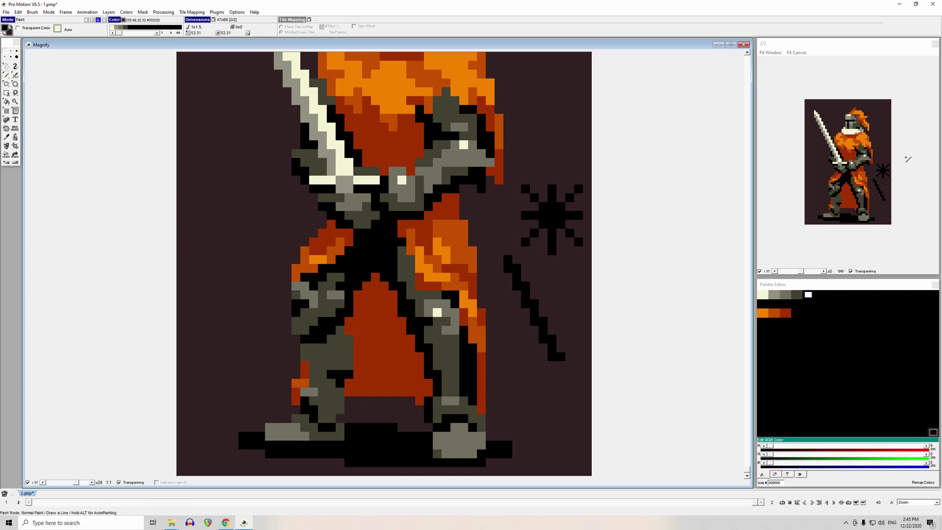
left_click(555, 212)
key("ctrl+z")
key("ctrl+z")
key("ctrl+z")
key("ctrl+z")
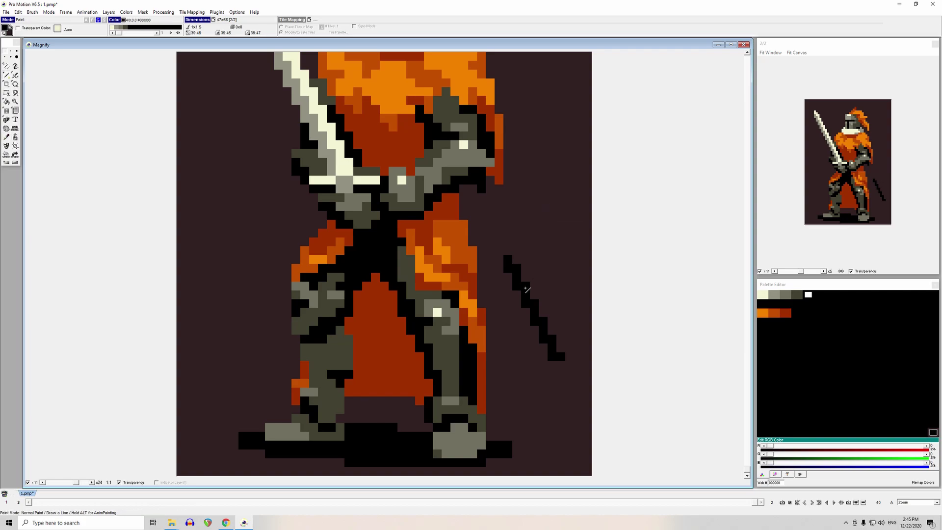
- Draw a second, thin black diagonal parallel to the first and a horizontal black line above them
mouse_move(534, 259)
left_mouse_down()
mouse_move(570, 313)
mouse_move(579, 358)
left_mouse_up()
left_click_drag(526, 223, 581, 224)
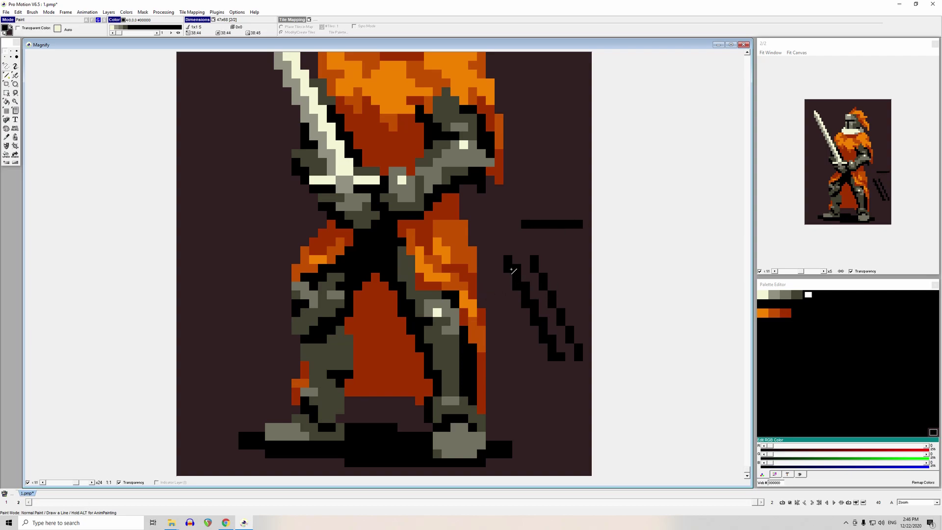
left_click(532, 293)
- Touch up the notch on the front leg's inner calf with black and dark gray pixels
mouse_move(349, 365)
left_mouse_down()
mouse_move(331, 365)
mouse_move(340, 382)
left_mouse_up()
left_click(352, 383)
key("comma")
left_click(332, 384)
left_click(332, 376)
left_click(338, 383)
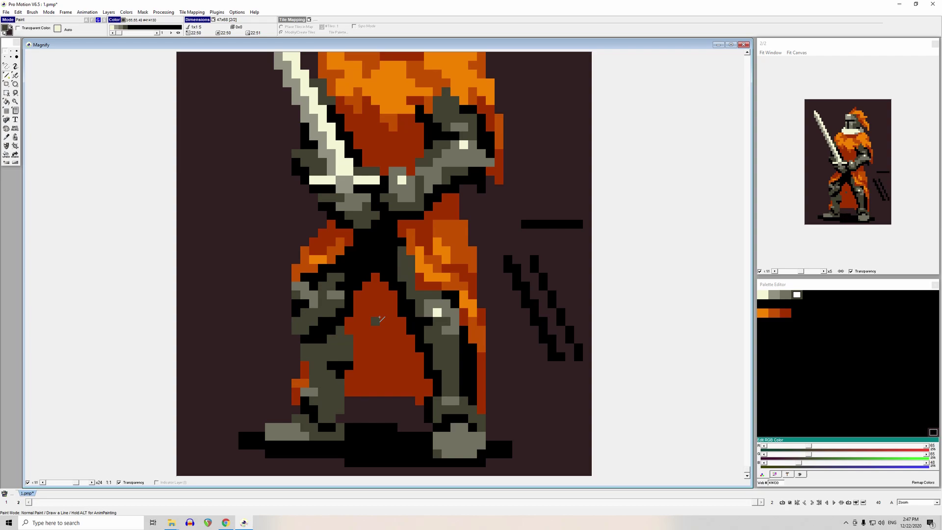
- Blacken the dark gray pixels directly above the rear knee plate, under the cape's lower edge
scroll(379, 318, "down", 2)
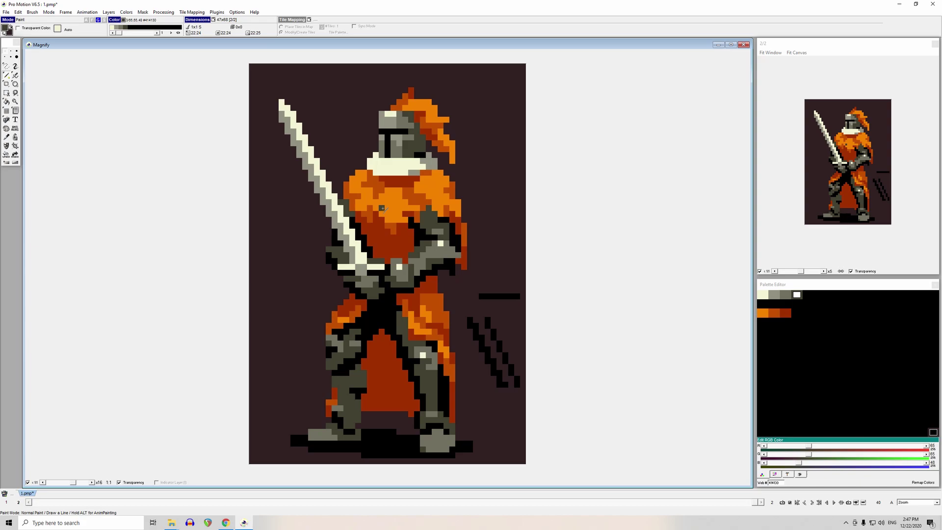
key("comma")
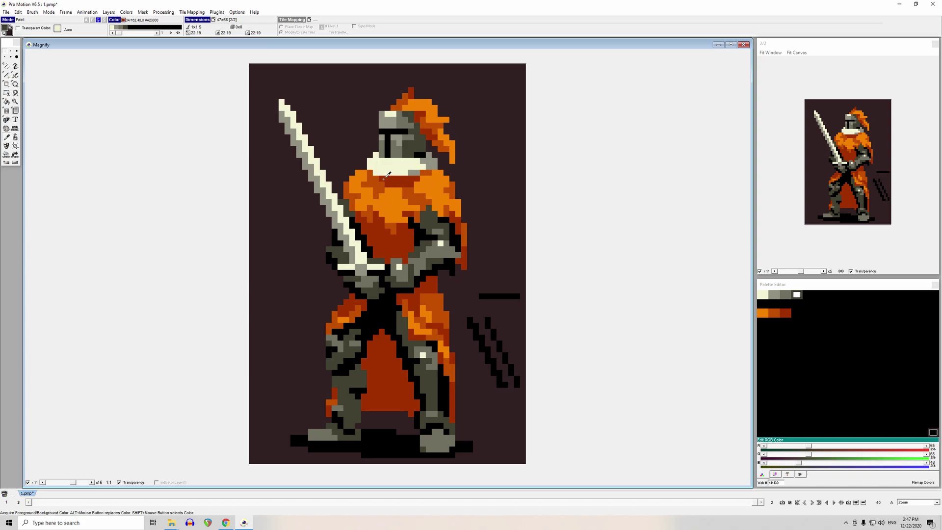
left_click(349, 206)
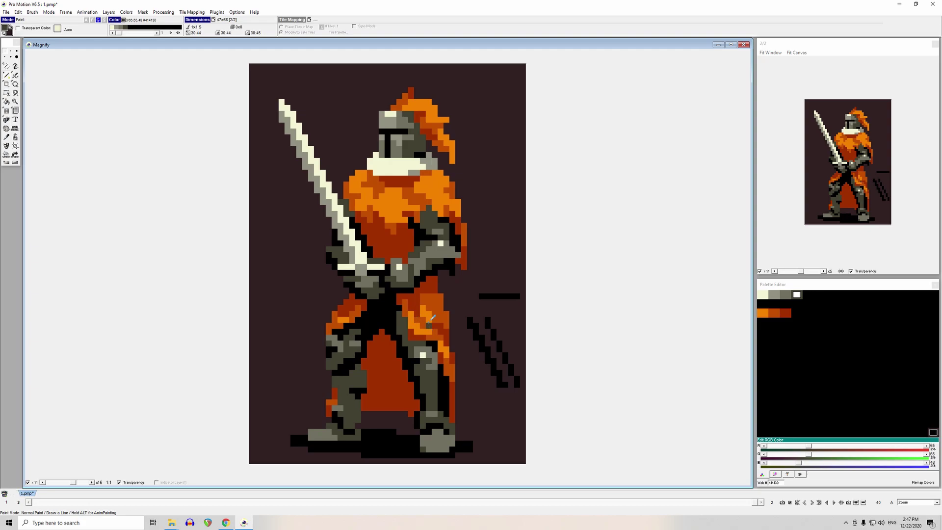
scroll(430, 325, "up", 4)
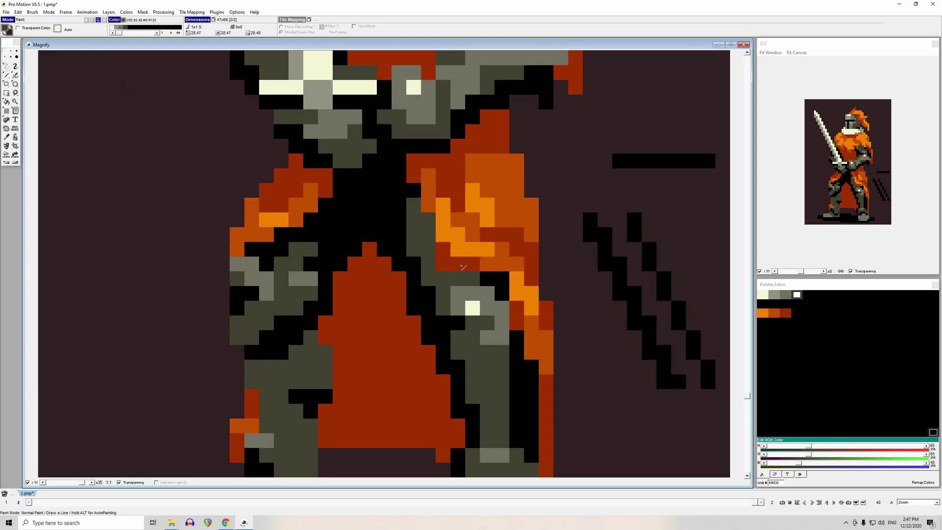
scroll(463, 267, "up", 3)
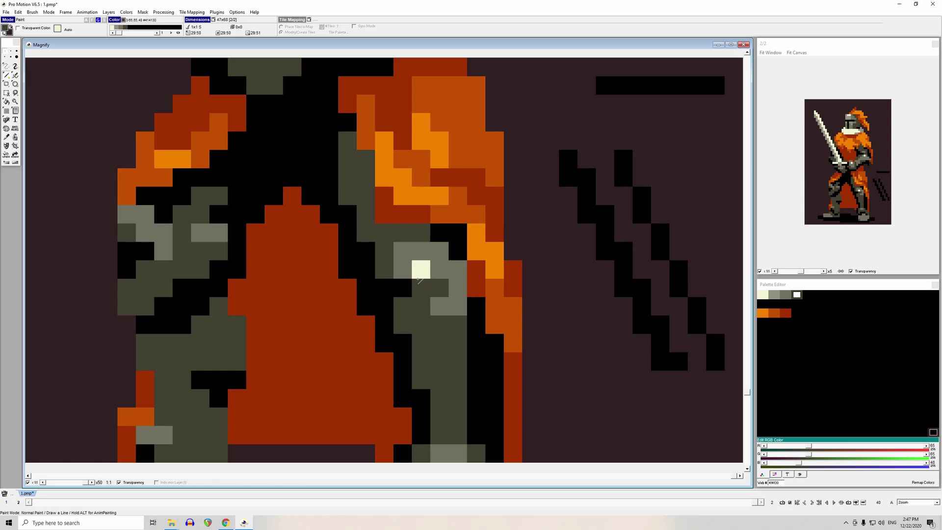
scroll(418, 280, "up", 2)
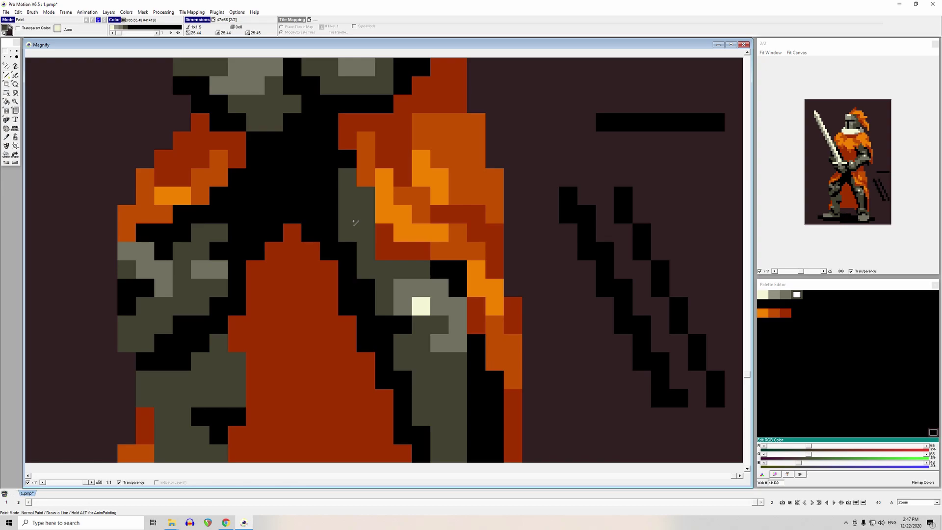
left_click(435, 270)
left_click(421, 269)
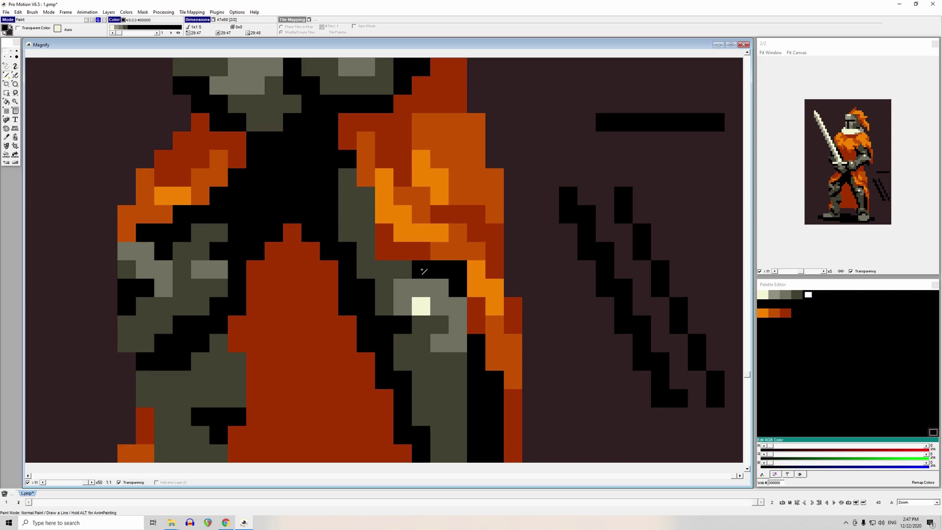
scroll(309, 286, "down", 5)
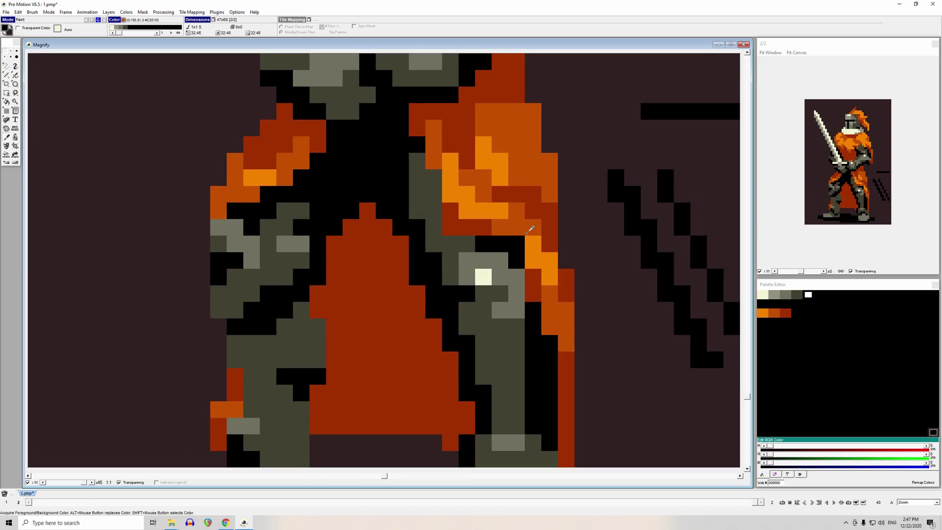
- Try reshaping the bright orange highlight on the cape edge beside the rear knee
left_click(533, 246)
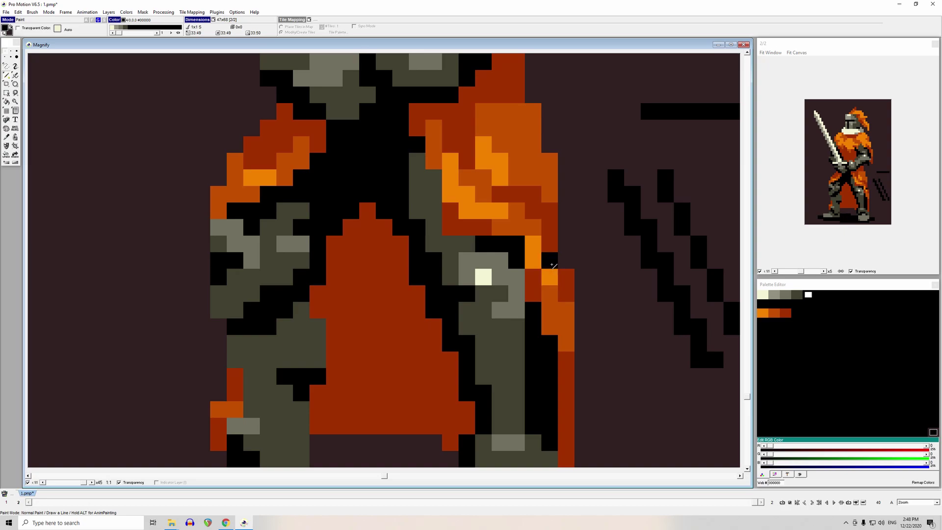
scroll(347, 277, "down", 1)
scroll(358, 278, "down", 4)
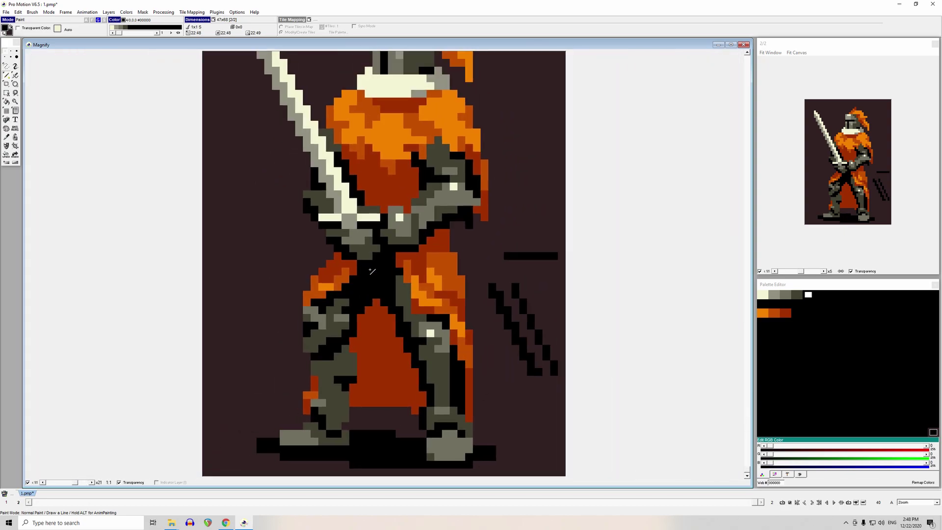
scroll(442, 299, "up", 1)
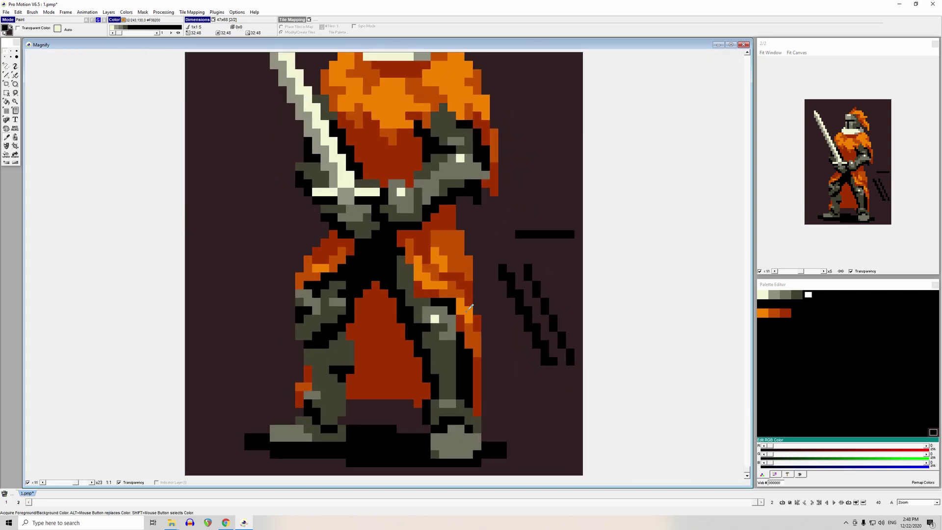
left_click(468, 308)
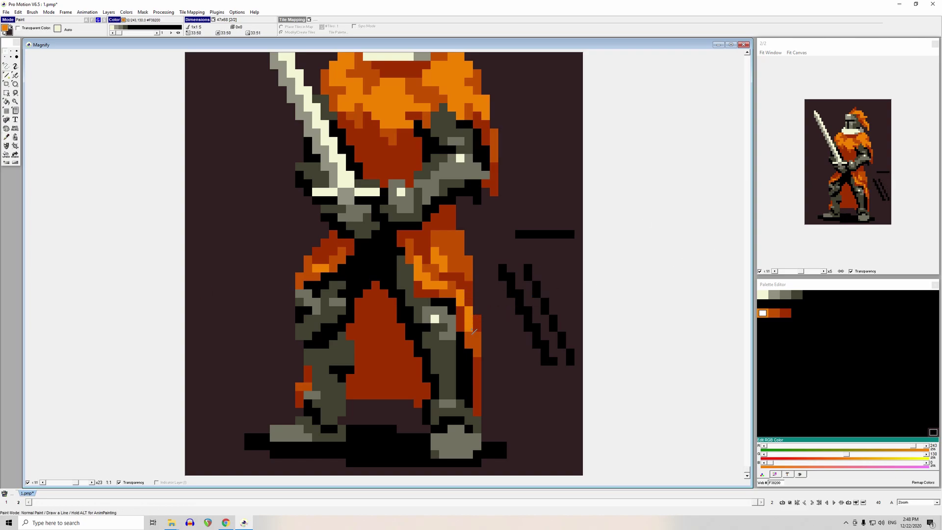
left_click(501, 329)
key("comma")
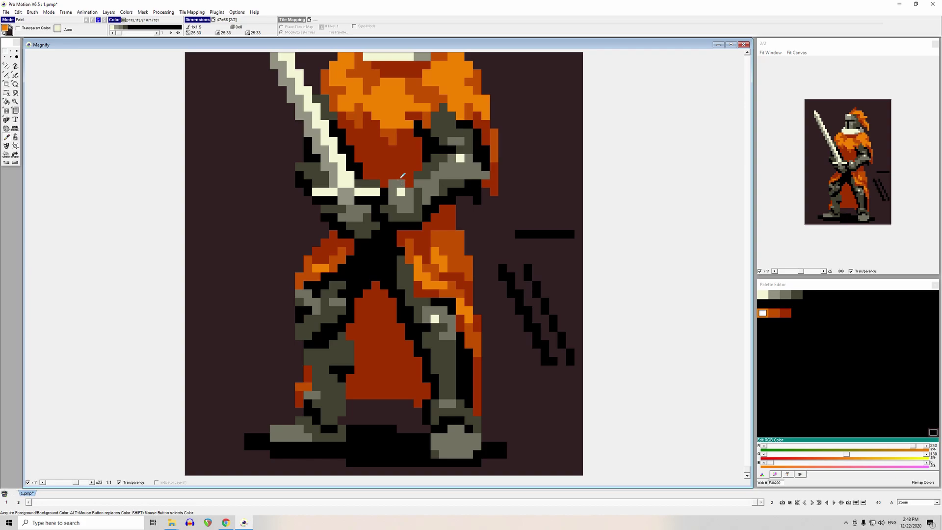
left_click(472, 336)
- Try off-white pixels on the cape's orange highlight beside the rear knee
key("comma")
left_click(435, 319)
left_click(469, 319)
left_click(468, 311)
key("k")
left_click(468, 314)
key("comma")
key("comma")
key("ctrl+z")
key("ctrl+z")
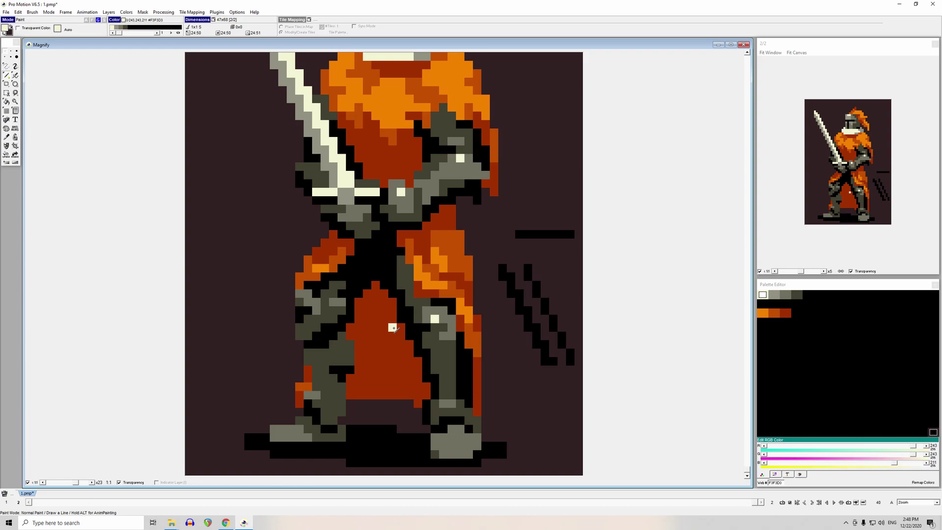
- Paint a black band beneath the rear knee plate to separate it from the shin
key("comma")
left_click(435, 386)
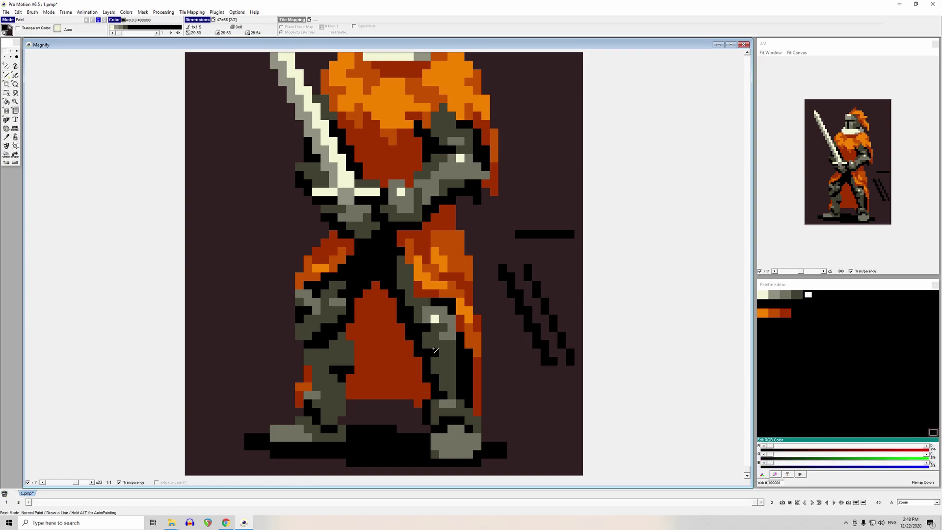
left_click(453, 346)
key("k")
left_click(416, 393)
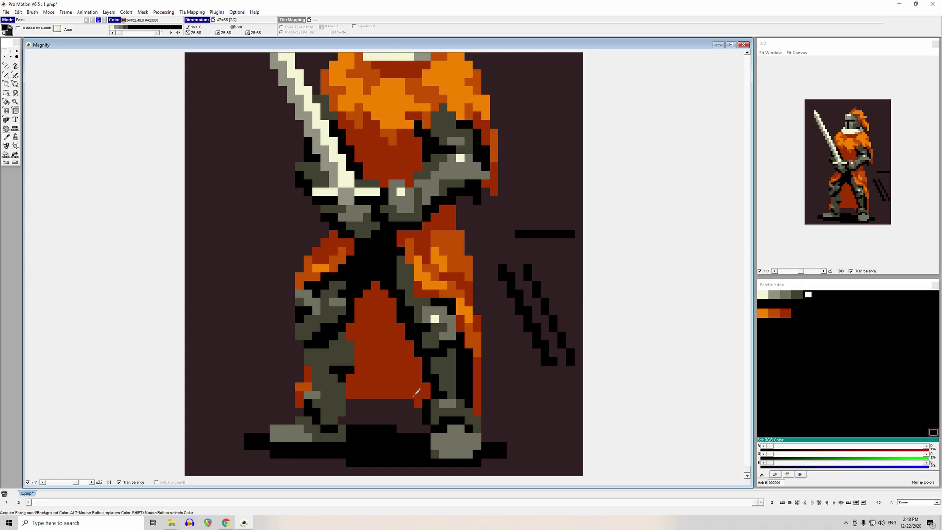
key("ctrl+z")
left_click(412, 395)
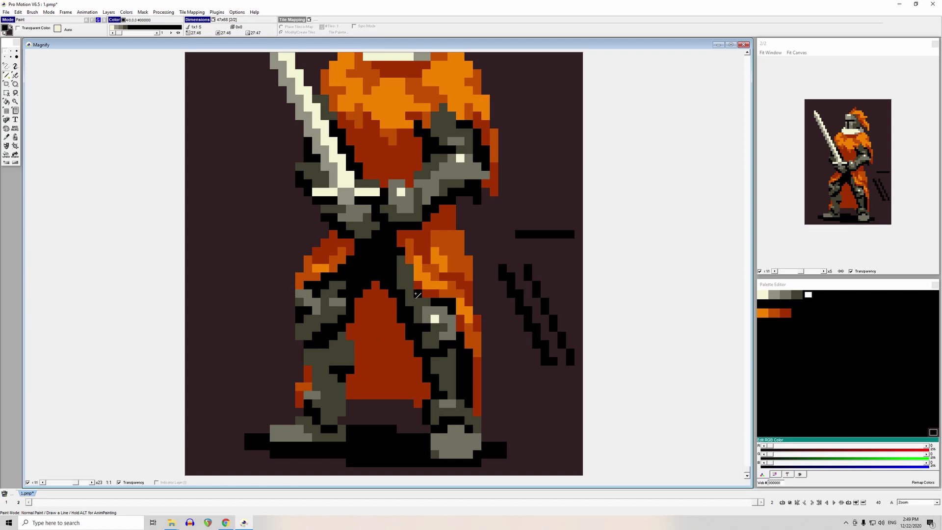
- Try narrowing the rear thigh with black and dark red pixels along the cape edge
left_click_drag(416, 293, 417, 285)
key("comma")
left_click(458, 279)
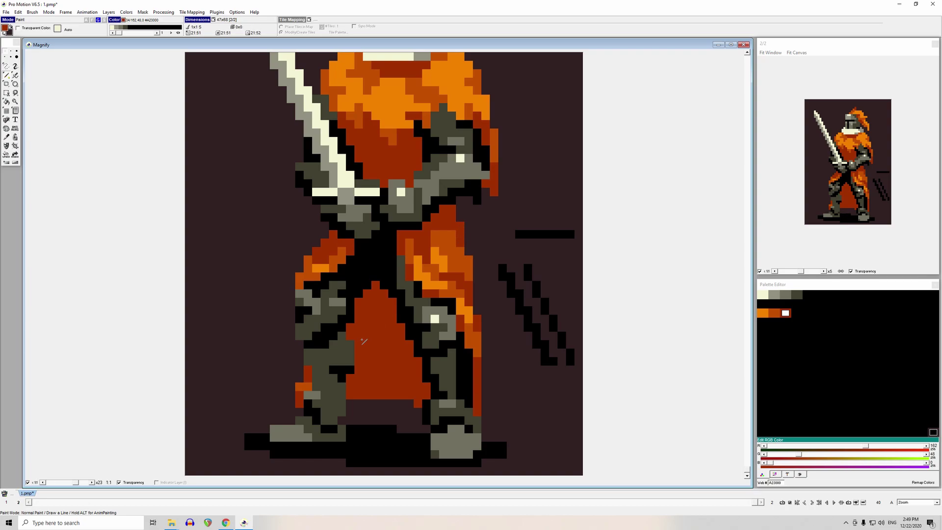
key("ctrl+z")
key("ctrl+z")
key("ctrl+z")
key("ctrl+z")
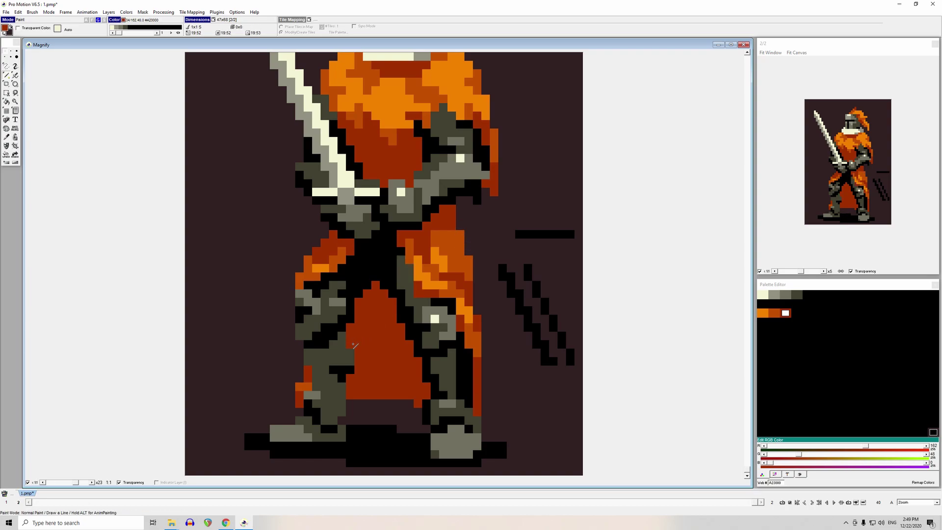
left_click(444, 338)
key("ctrl+z")
key("ctrl+z")
- Trim a corner pixel from the cape over the front thigh and extend the rear thigh's dark gray above the knee
right_click(305, 253)
left_click(305, 258)
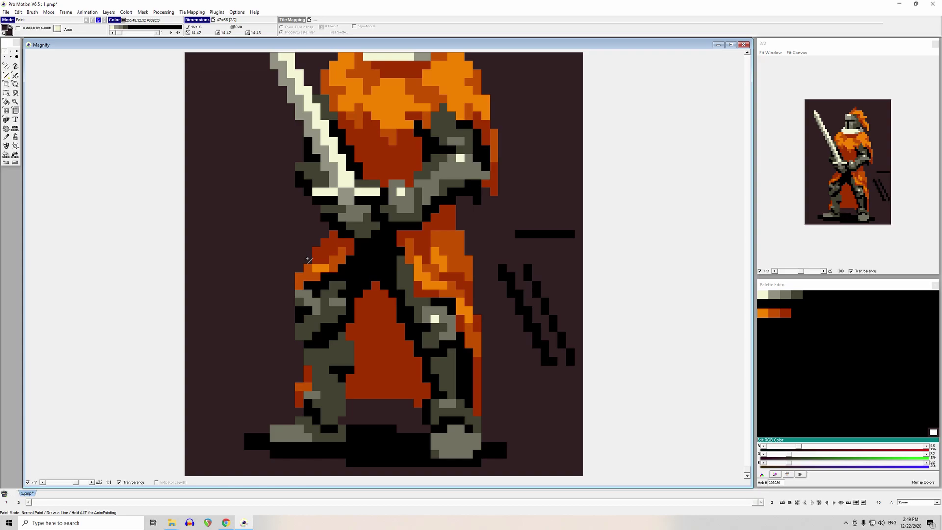
left_click_drag(418, 284, 418, 294)
right_click(417, 316)
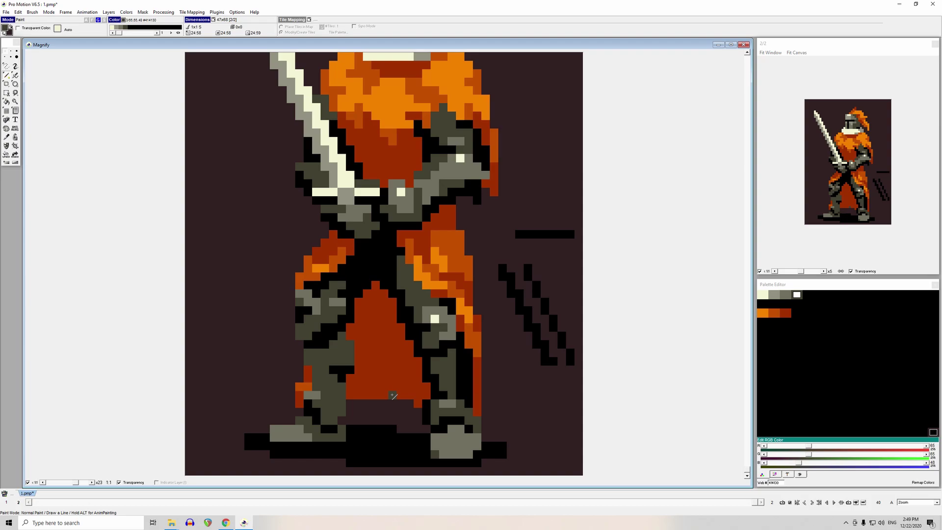
- Rework the black outline along the inner side of the rear knee against the dark red cape
key("comma")
left_click(410, 319)
key("comma")
left_click(416, 318)
left_click_drag(409, 336, 410, 318)
left_click(415, 337)
left_click(409, 336)
key("comma")
left_click(397, 332)
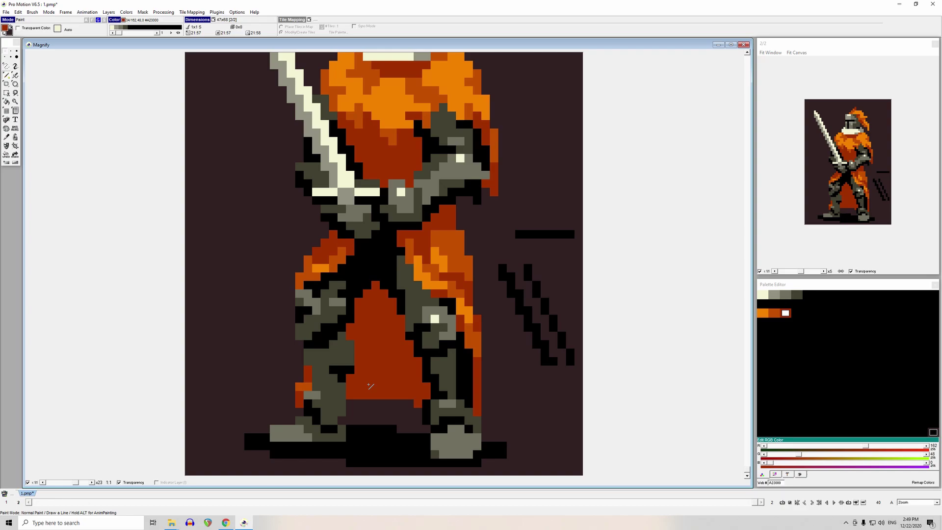
- Try reshaping the gray highlight on the front leg's ankle with dark gray and black pixels
key("comma")
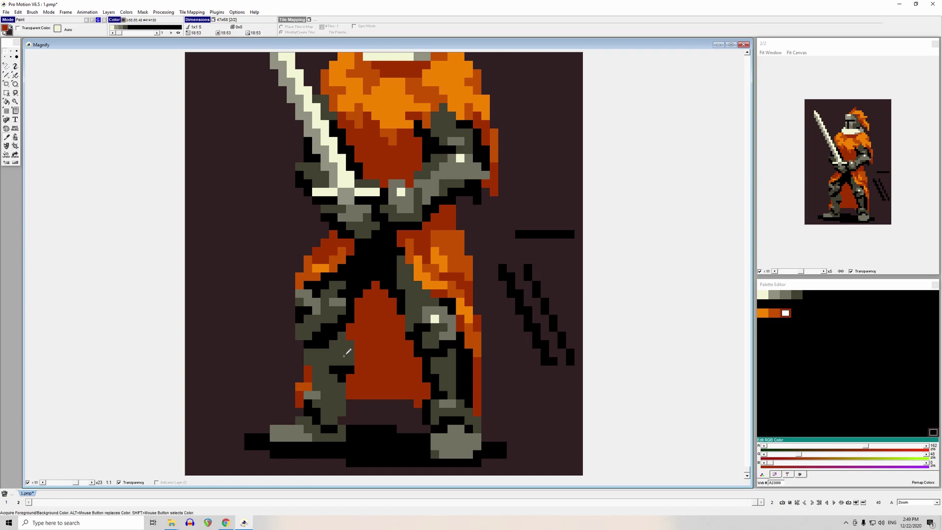
left_click(379, 372)
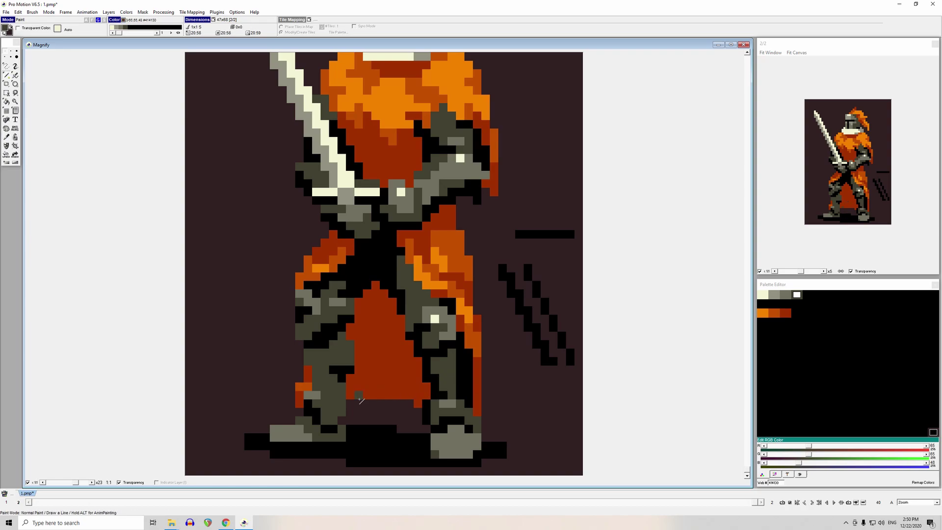
right_click(443, 404)
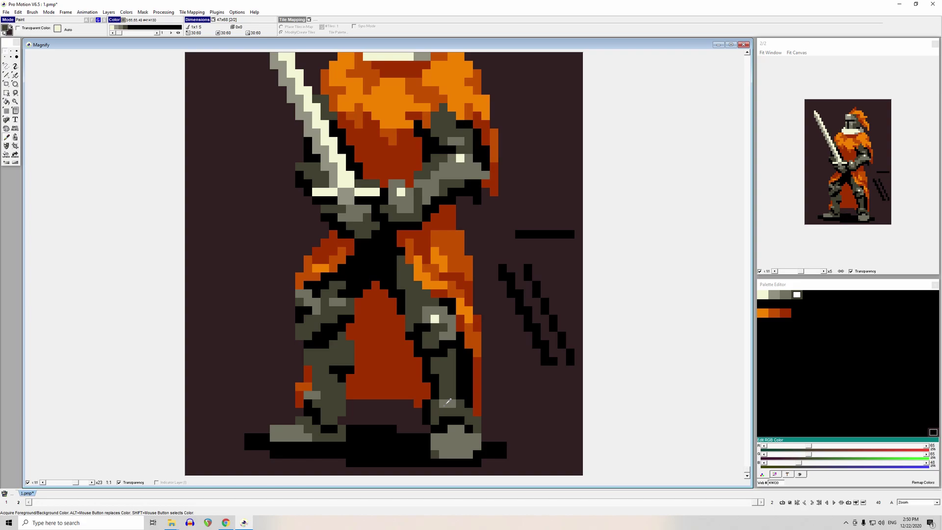
left_click(435, 403)
left_click(443, 412)
right_click(461, 408)
left_click(453, 405)
key("ctrl+z")
key("ctrl+z")
right_click(449, 407)
right_click(443, 419)
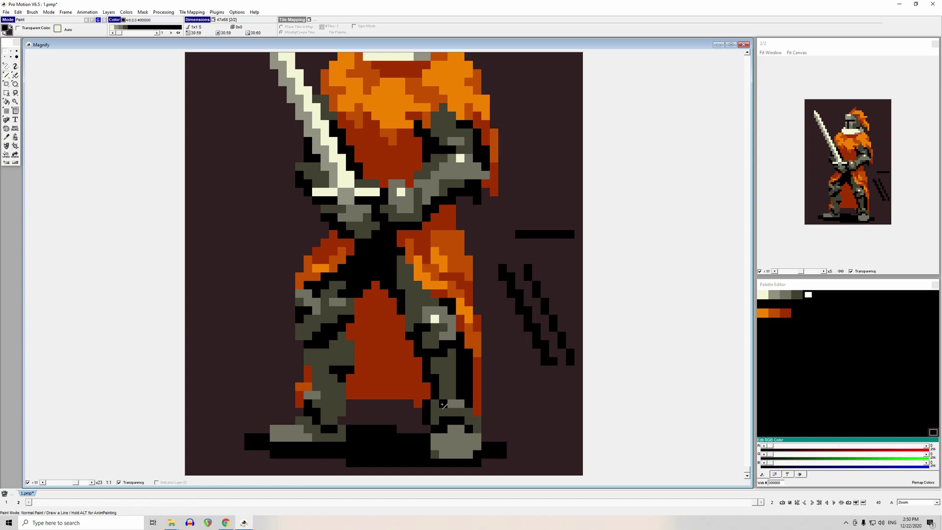
right_click(454, 404)
left_click(443, 404)
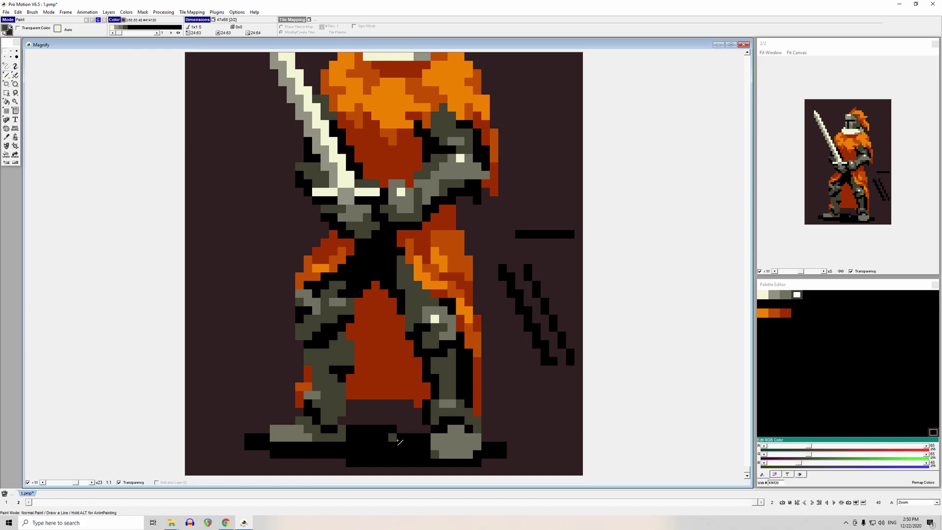
left_click(375, 369)
key("comma")
left_click(364, 285)
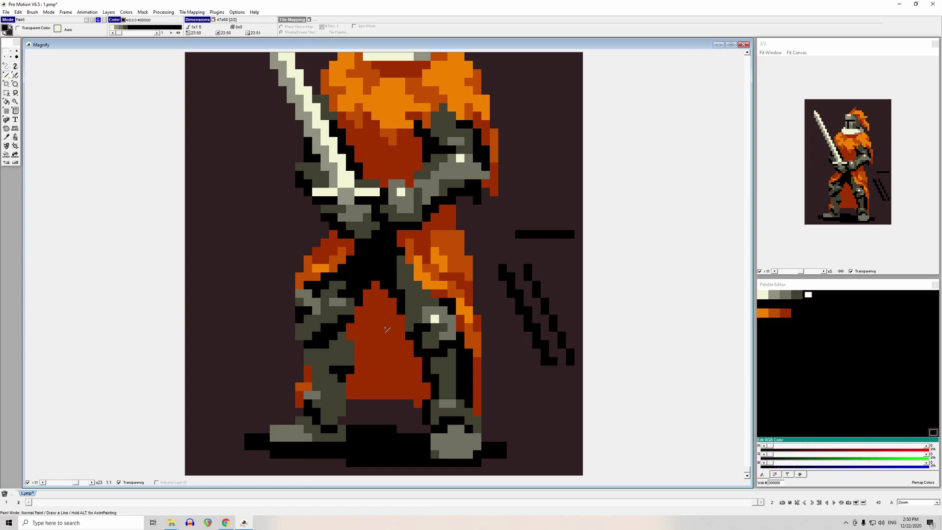
scroll(386, 326, "down", 3)
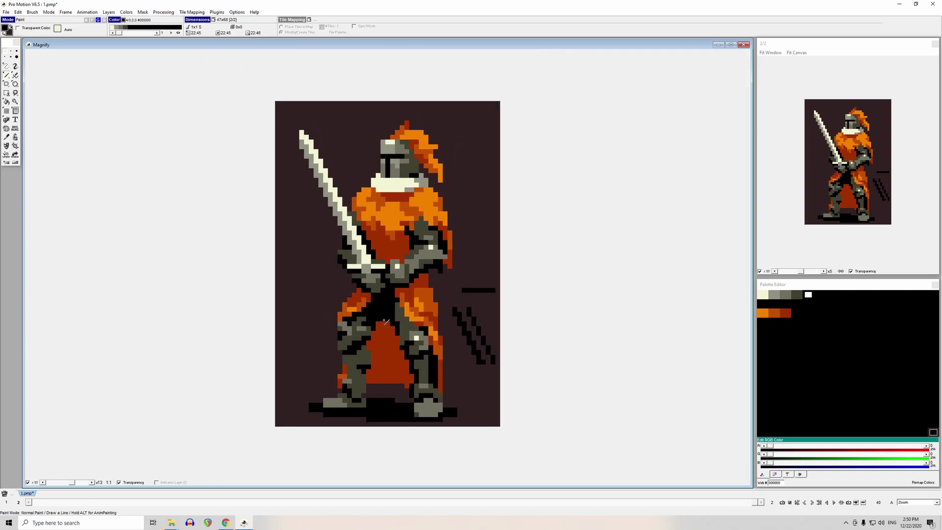
key("comma")
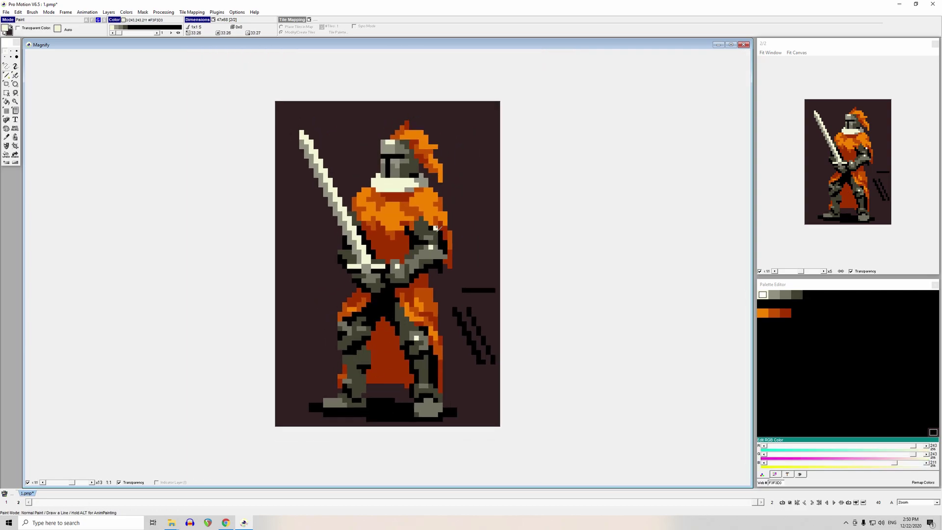
left_click(430, 404)
- Clear the stray black lines beside the knight by covering them with the dark background color
key("comma")
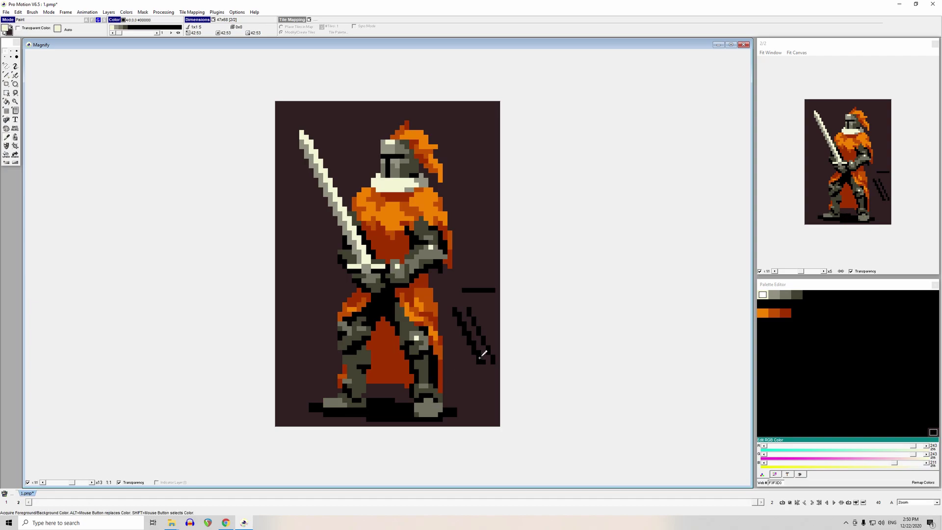
left_click(477, 359)
mouse_move(464, 290)
left_mouse_down()
mouse_move(493, 290)
mouse_move(474, 320)
mouse_move(493, 362)
left_mouse_up()
key("f")
left_click(479, 353)
key("d")
- Draw three short vertical dark red strokes in the empty background beside the knight's elbow, with the middle one raised
key("comma")
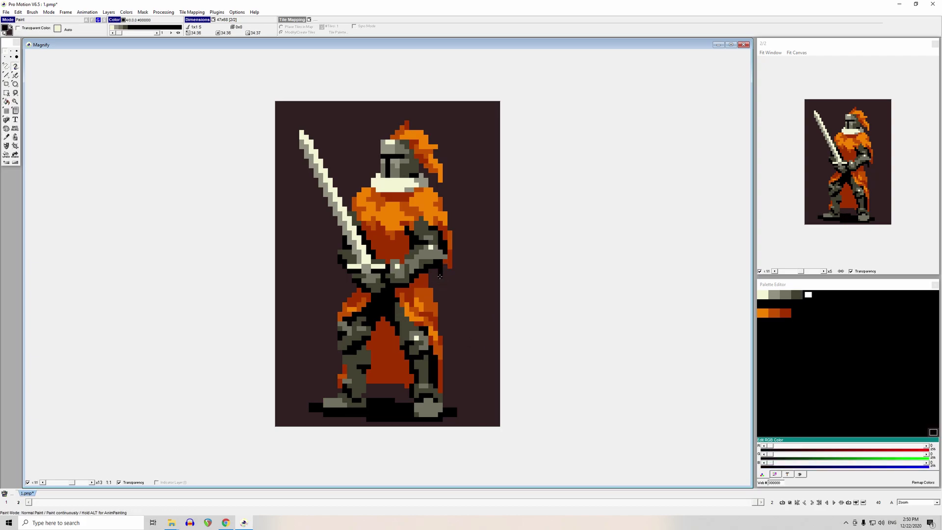
left_click(406, 245)
left_click(469, 218)
left_click_drag(478, 217, 479, 223)
left_click(479, 213)
left_click(489, 224)
left_click(489, 219)
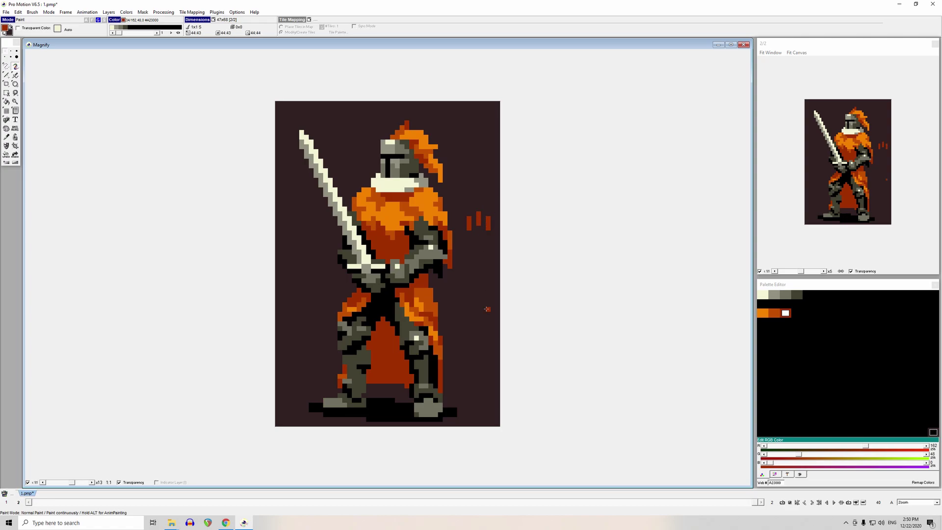
- Rework the dark red practice strokes, erasing the one nearest the knight and adding a staggered row of vertical strokes
left_click(460, 224)
left_click(460, 221)
key("ctrl+z")
left_click(472, 255, "ctrl")
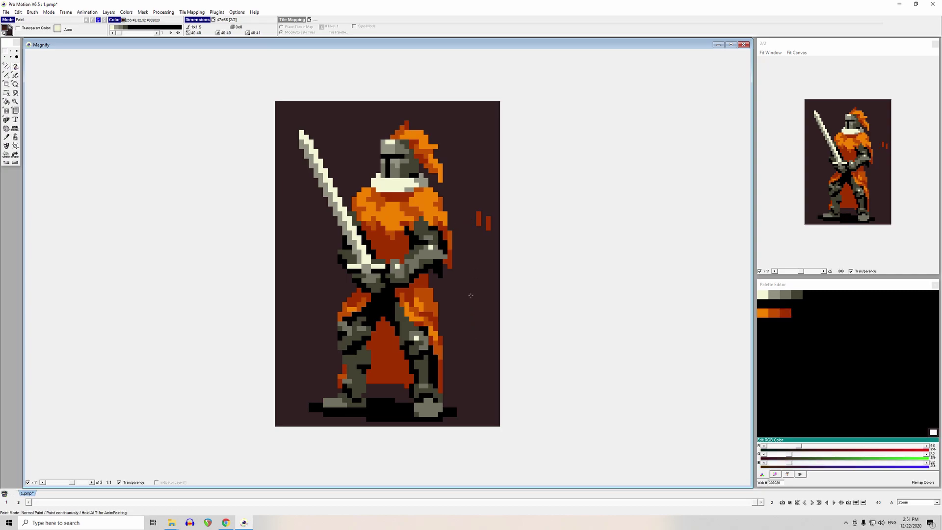
left_click(488, 220, "ctrl")
mouse_move(469, 217)
left_mouse_down()
mouse_move(478, 241)
mouse_move(488, 234)
mouse_move(470, 234)
mouse_move(474, 280)
mouse_move(460, 235)
left_mouse_up()
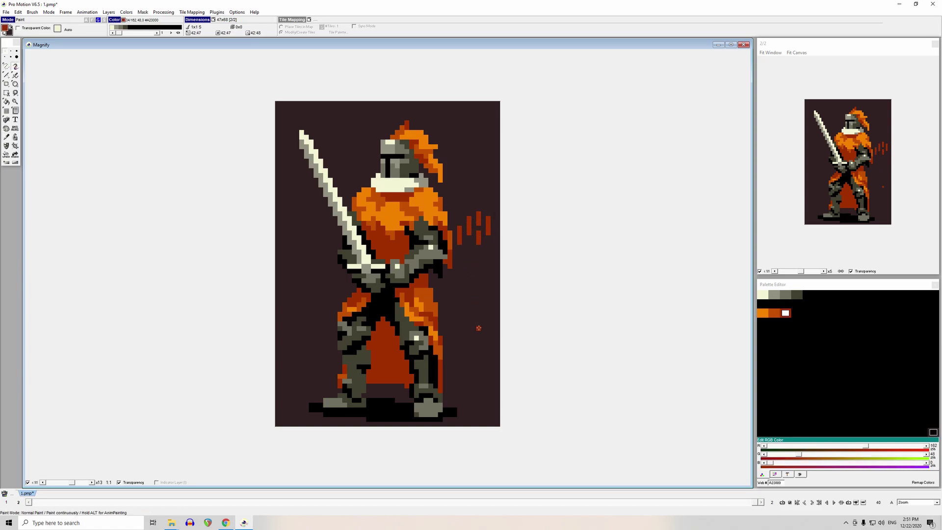
- Remove the red test marks beside the knight's arm, undoing the recent strokes and covering the rest with the dark background colour
left_click_drag(469, 241, 469, 253)
key("ctrl+z")
key("ctrl+z")
key("ctrl+z")
key("ctrl+z")
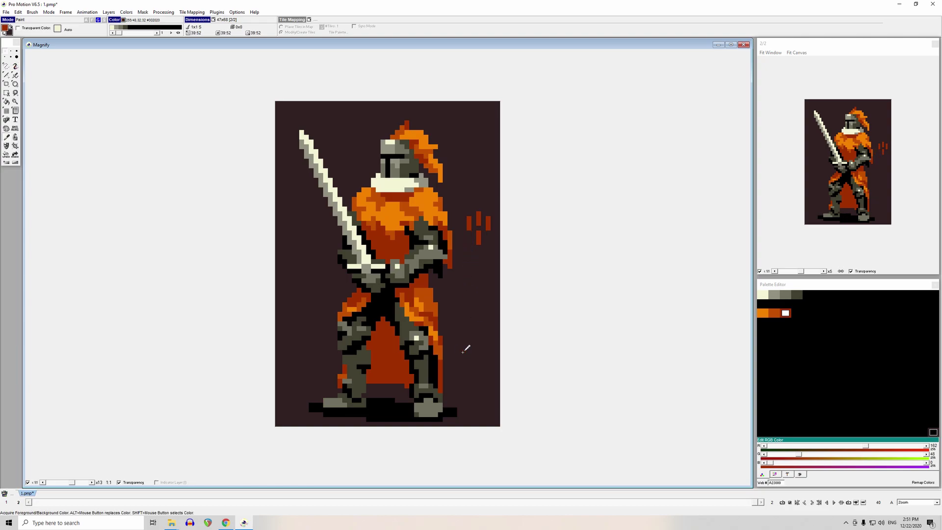
left_click_drag(472, 222, 492, 216)
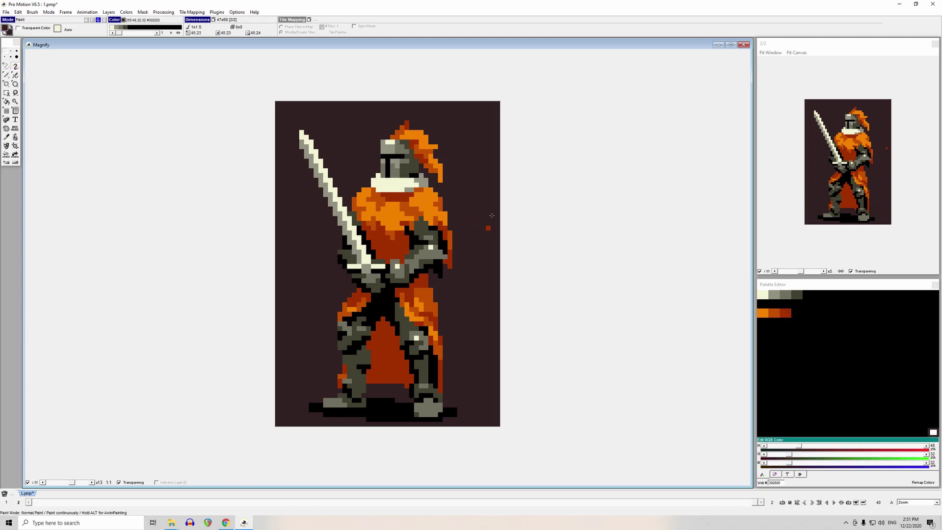
- Shade the front leg's inner thigh with grey and paint a mid-grey highlight down its shin armour
scroll(396, 305, "up", 6)
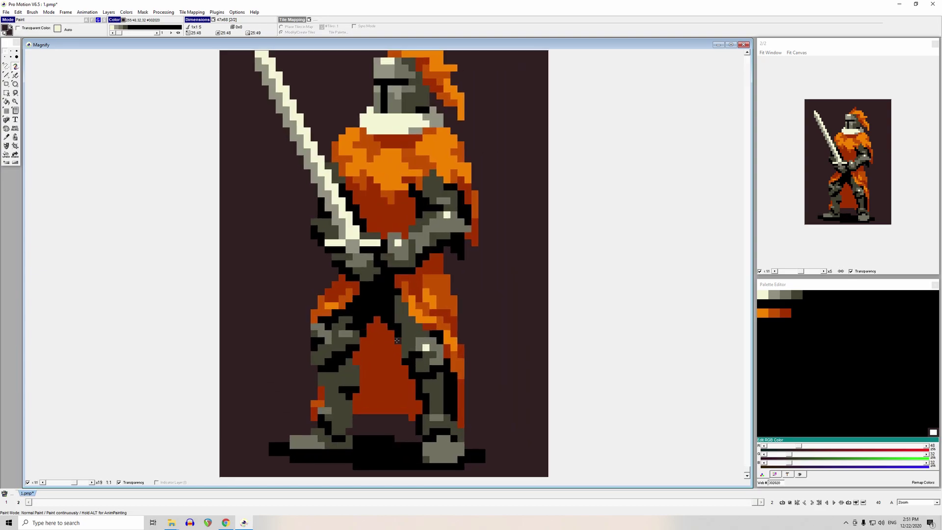
left_click(398, 293)
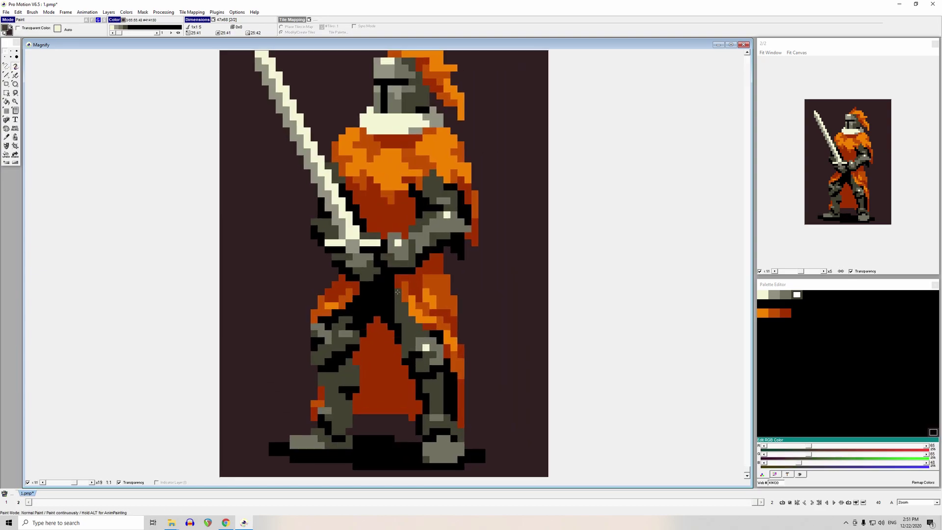
left_click(398, 324)
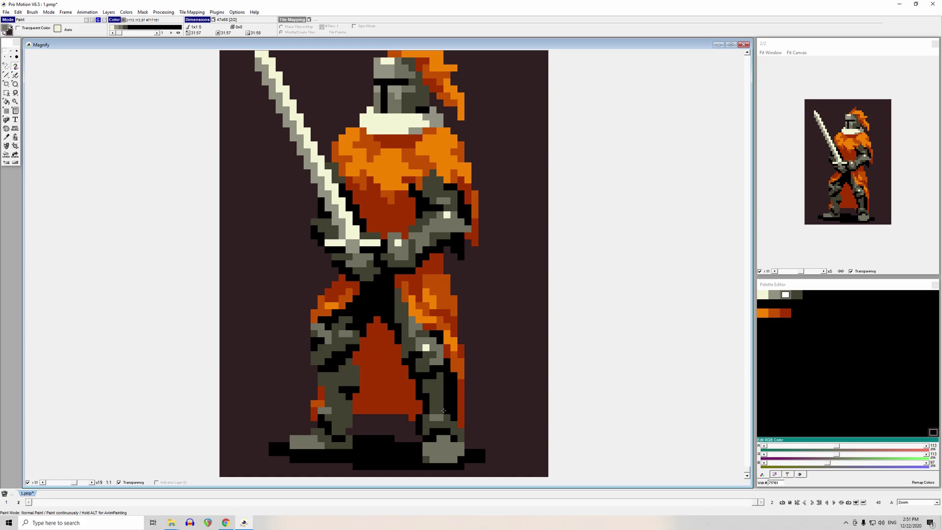
left_click_drag(436, 408, 433, 380)
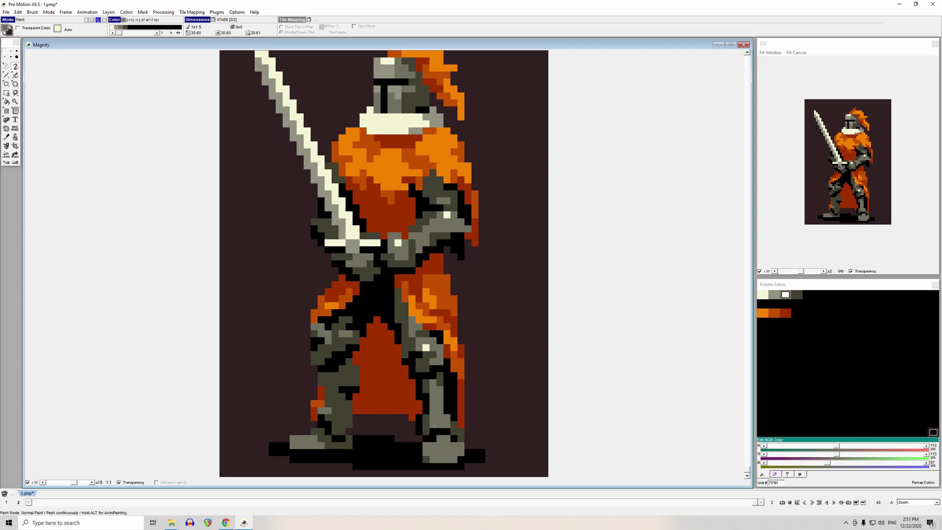
- Try trimming the edge of the front boot with black and undo it
left_click(420, 419)
left_click(415, 446)
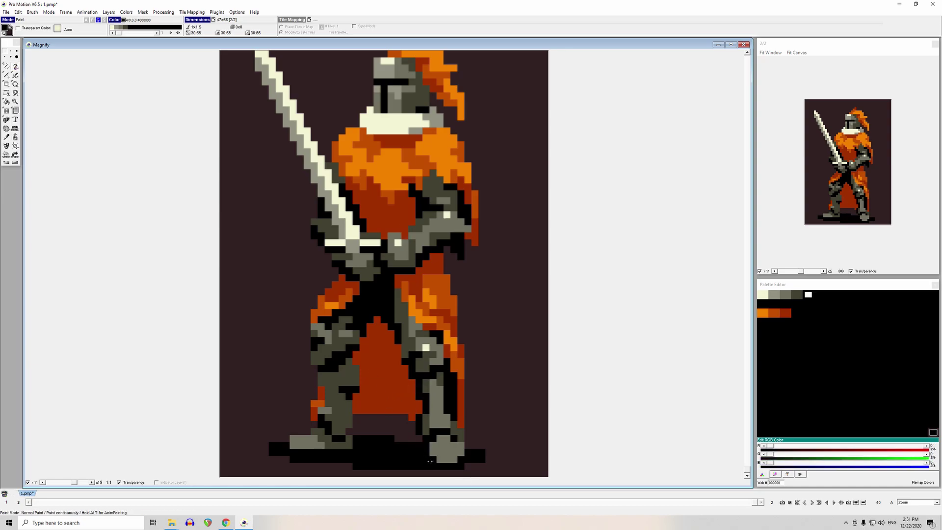
key("ctrl+z")
- Darken the upper end of the front shin highlight with dark grey, undoing the stray pixel at the back foot
left_click(445, 218)
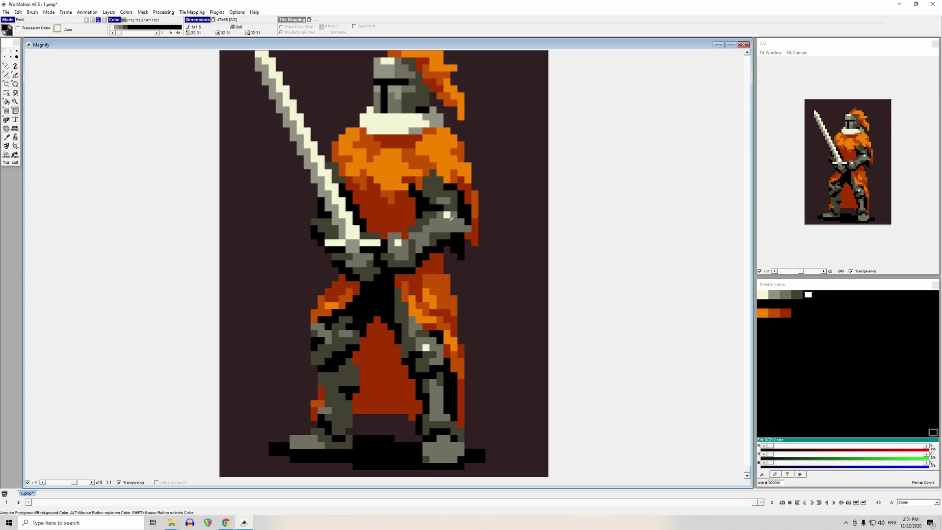
left_click(440, 385)
left_click(335, 439)
key("ctrl+z")
- Sample the near-white from the knee highlight and paint a small highlight on the front boot
key("comma")
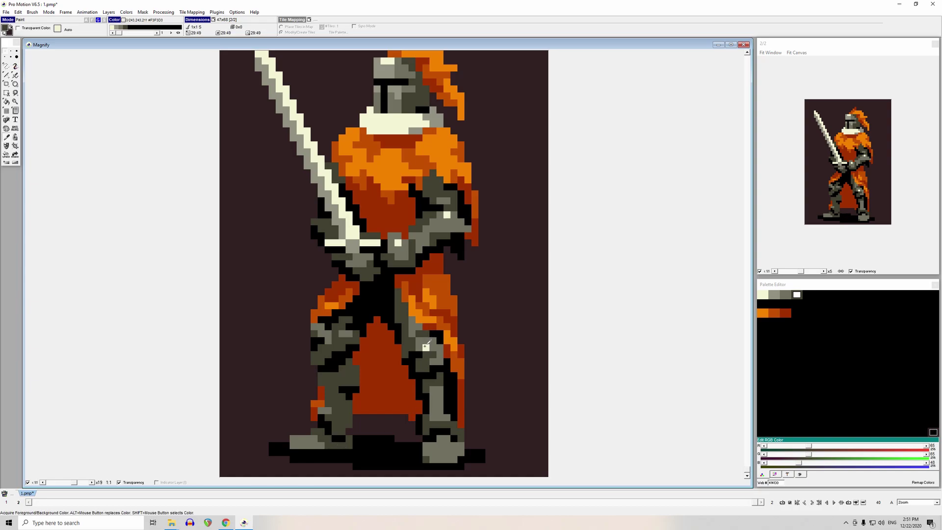
left_click(426, 347)
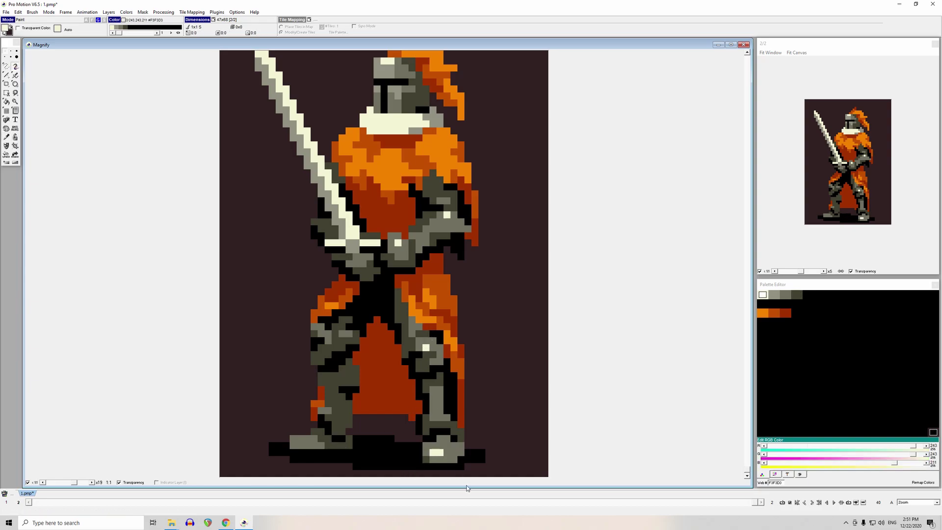
left_click_drag(446, 452, 440, 452)
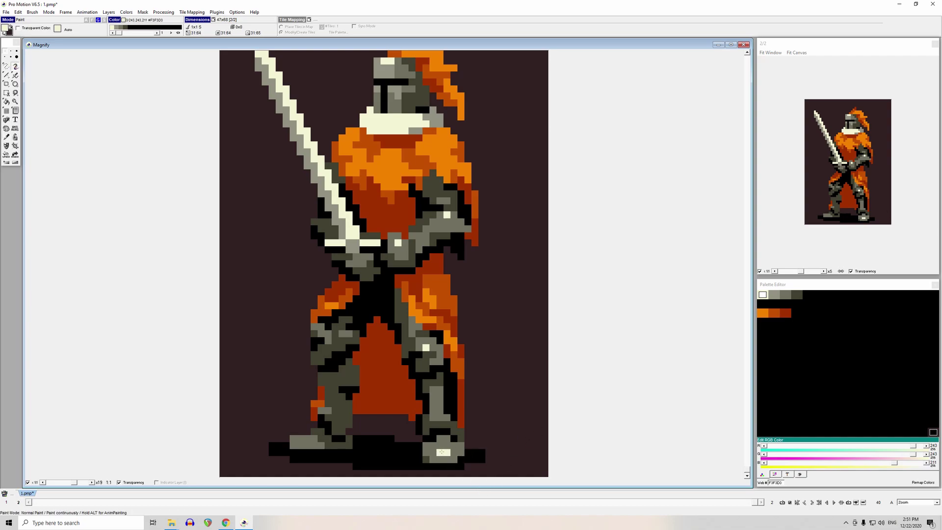
- Rework the shading of the front ankle armour with dark and mid grey, undoing unwanted pixels
key("comma")
left_click(431, 424)
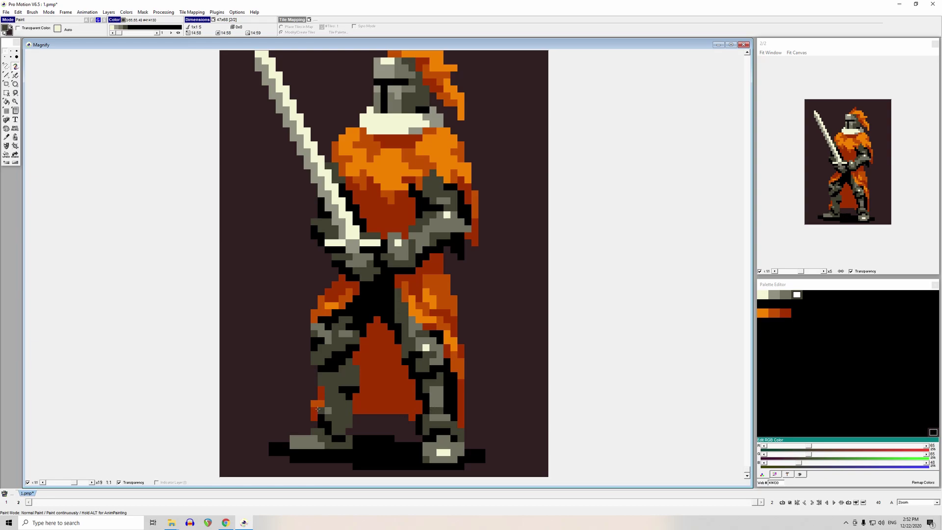
right_click(445, 432)
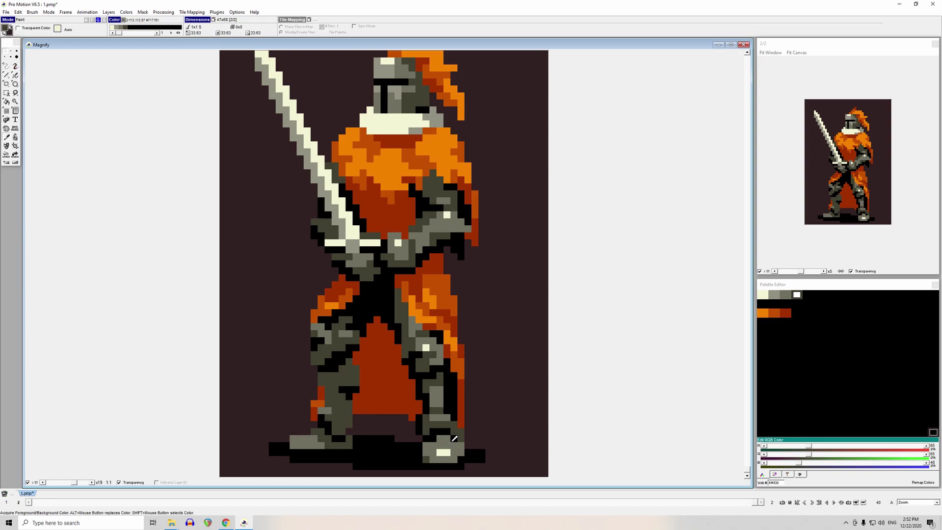
key("ctrl+z")
key("ctrl+z")
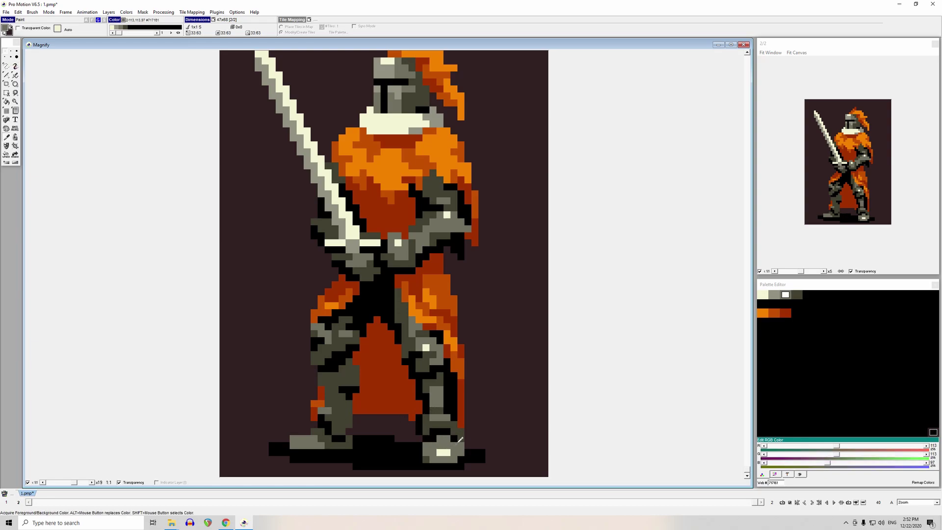
right_click(441, 429)
- Sketch a trial black outline of billowing cloth behind the knight's legs and undo it
mouse_move(531, 367)
left_mouse_down()
mouse_move(501, 337)
mouse_move(476, 322)
mouse_move(461, 354)
mouse_move(449, 355)
mouse_move(436, 336)
mouse_move(442, 302)
mouse_move(528, 273)
mouse_move(548, 306)
mouse_move(545, 346)
mouse_move(521, 367)
left_mouse_up()
mouse_move(460, 326)
left_mouse_down()
mouse_move(455, 350)
mouse_move(466, 328)
left_mouse_up()
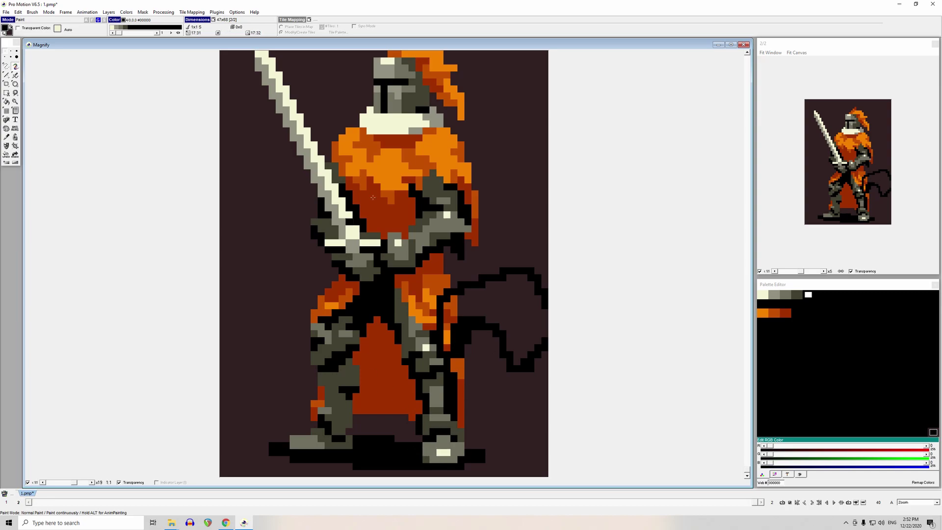
key("ctrl+z")
key("ctrl+z")
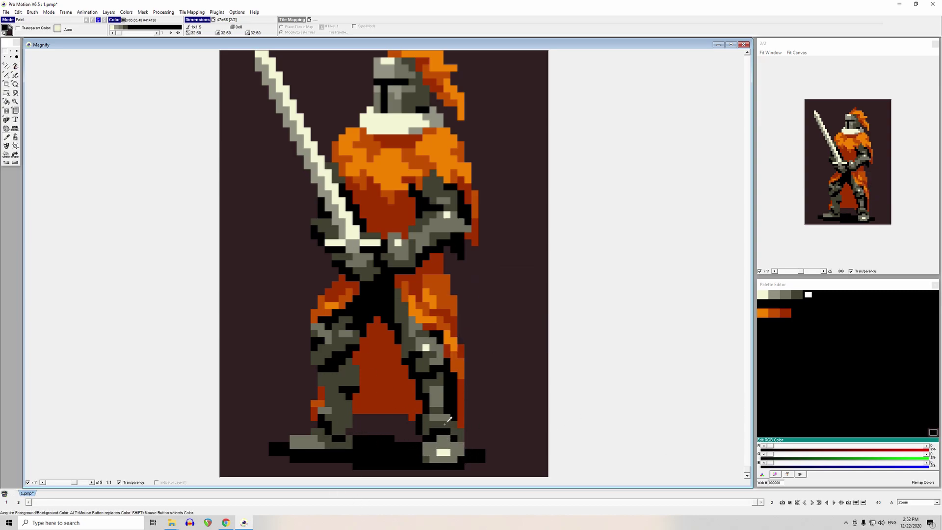
- Refine the front ankle and the upper edge of the boot with mid-grey and dark-grey pixels
left_click(452, 441)
left_click(435, 441)
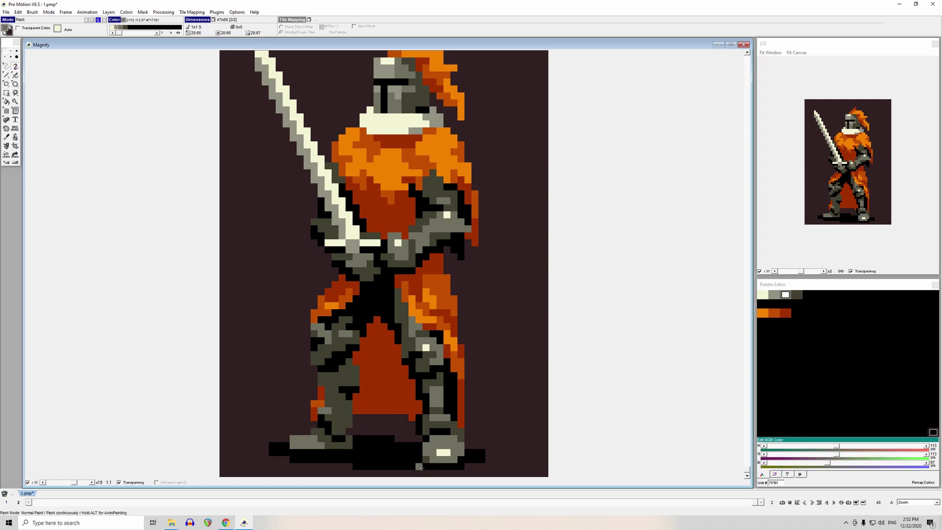
left_click(417, 449)
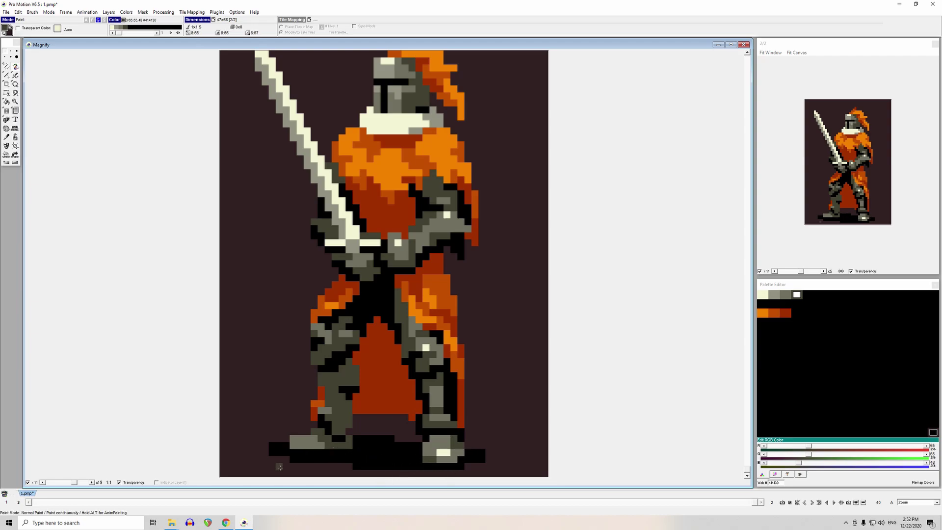
key("comma")
left_click(327, 410)
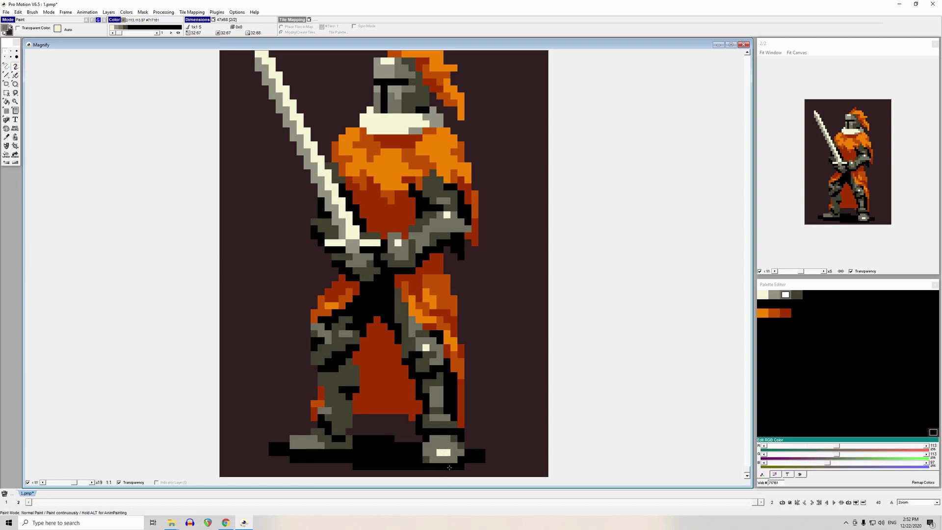
key("comma")
left_click(463, 446)
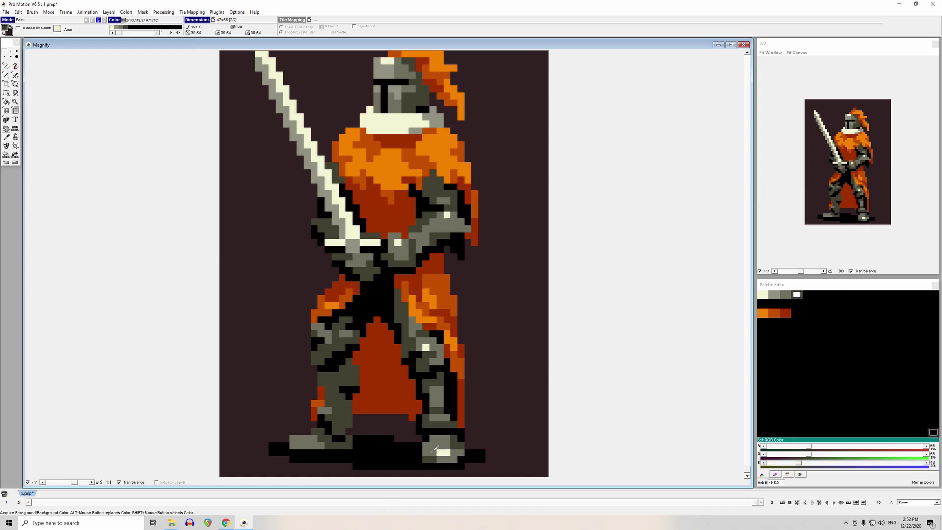
- Extend and round off the black ground shadow beneath the knight's feet
left_click(471, 465)
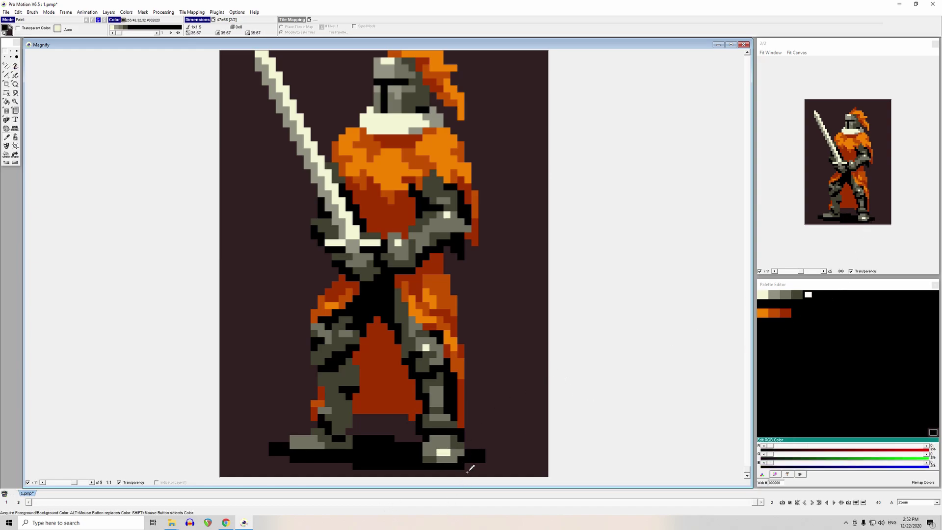
left_click_drag(350, 466, 331, 465)
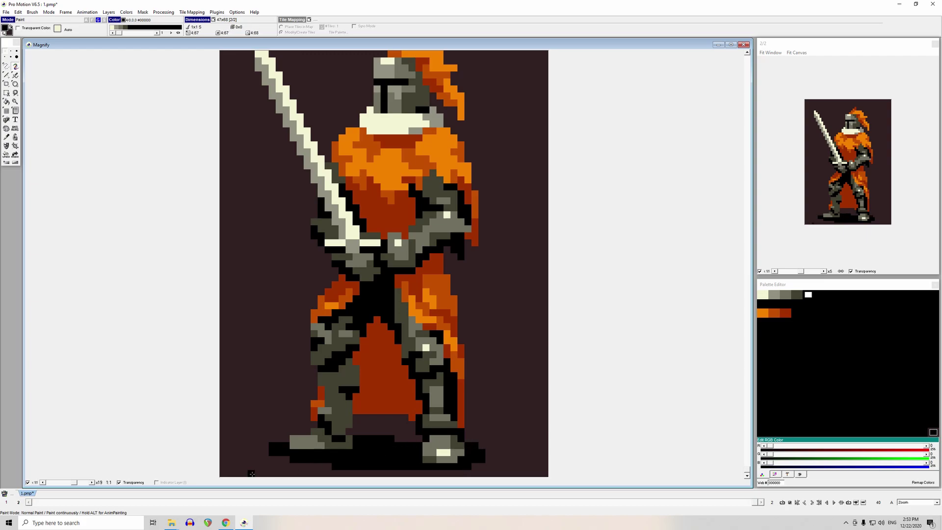
left_click_drag(394, 441, 398, 439)
- Compare the knight on frame 2 with the earlier version on frame 1
scroll(395, 304, "down", 4)
key("1")
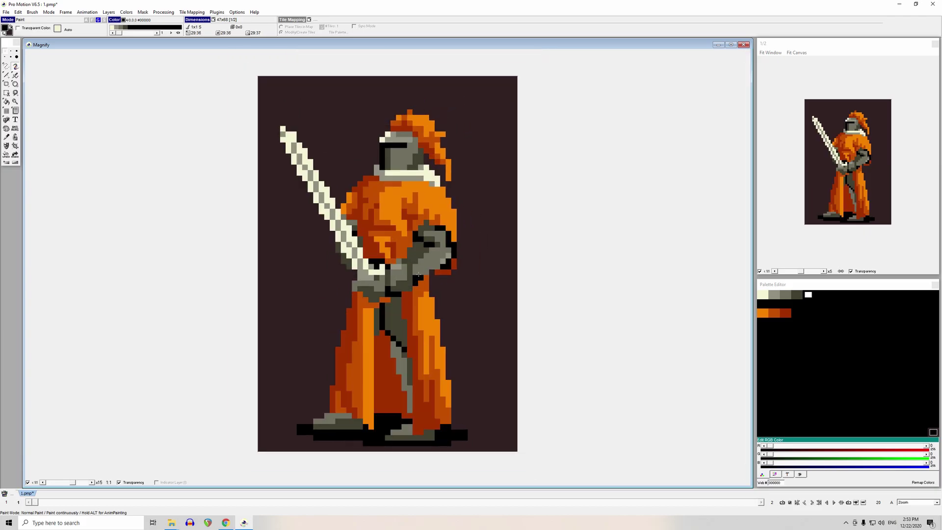
key("2")
key("comma")
key("period")
key("comma")
key("period")
- Sample the light grey of the helmet as the paint colour
scroll(416, 127, "up", 2)
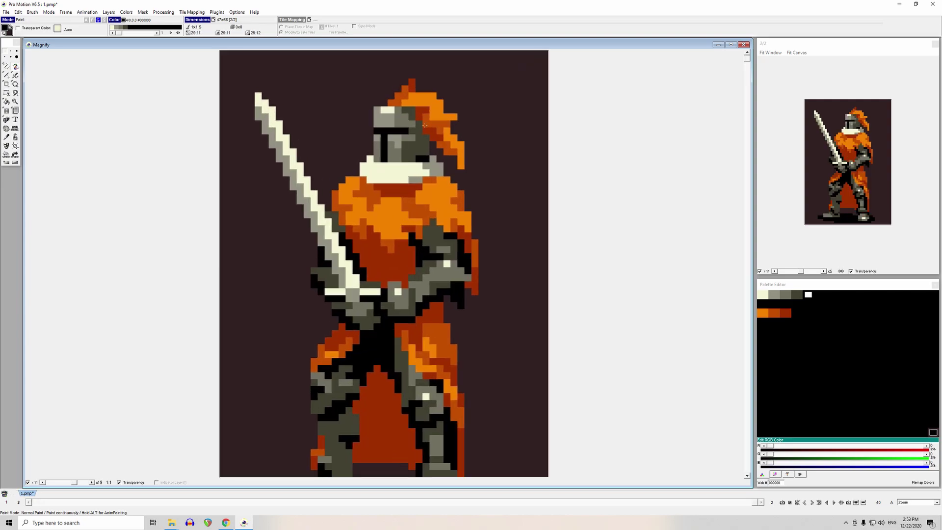
key("comma")
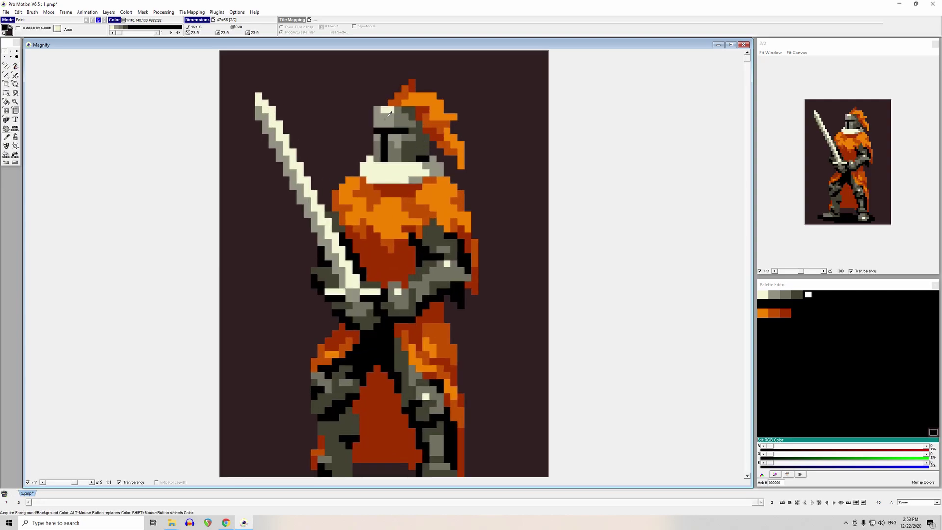
left_click(398, 144)
scroll(409, 263, "down", 2)
scroll(408, 265, "down", 1)
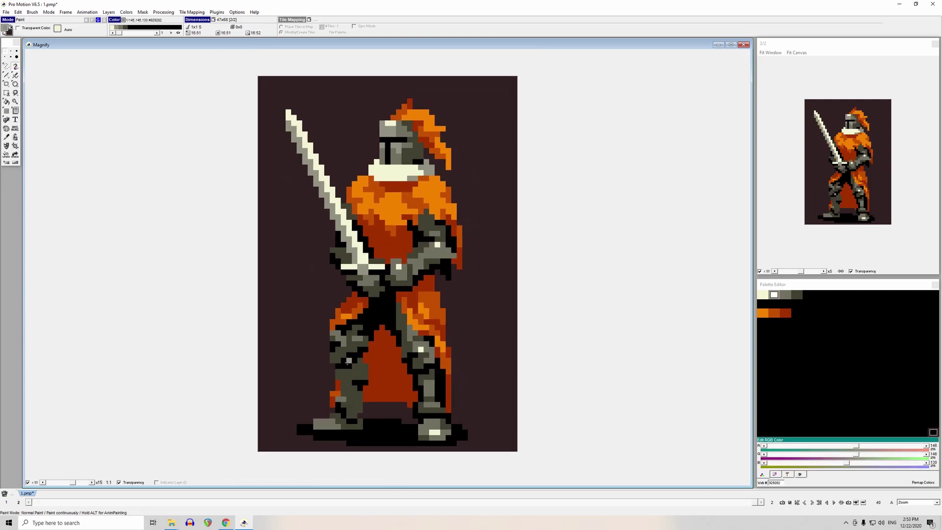
- Break up the straight hem of the dark-red cape between the legs into ragged notches and tatters
right_click(446, 270)
left_click_drag(404, 405, 382, 393)
left_click(383, 388)
right_click(378, 403)
left_click_drag(378, 403, 371, 404)
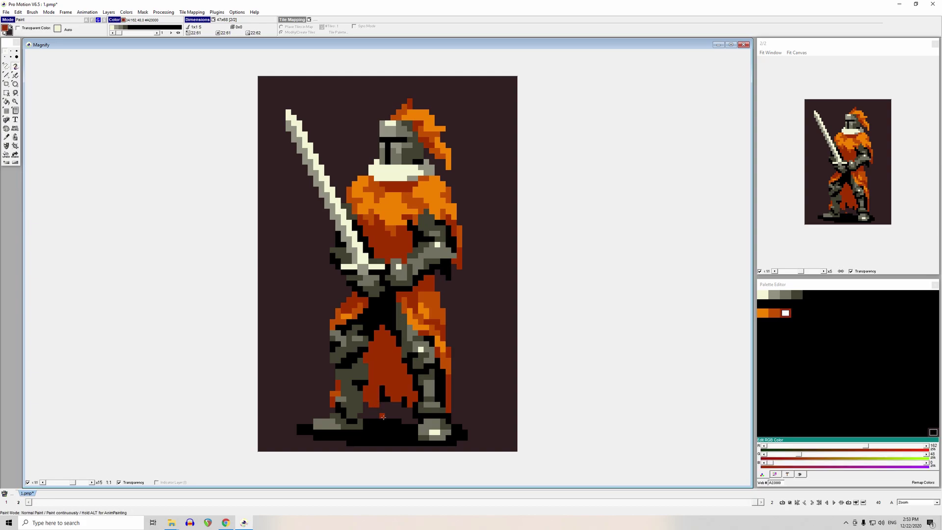
key("comma")
left_click(385, 398)
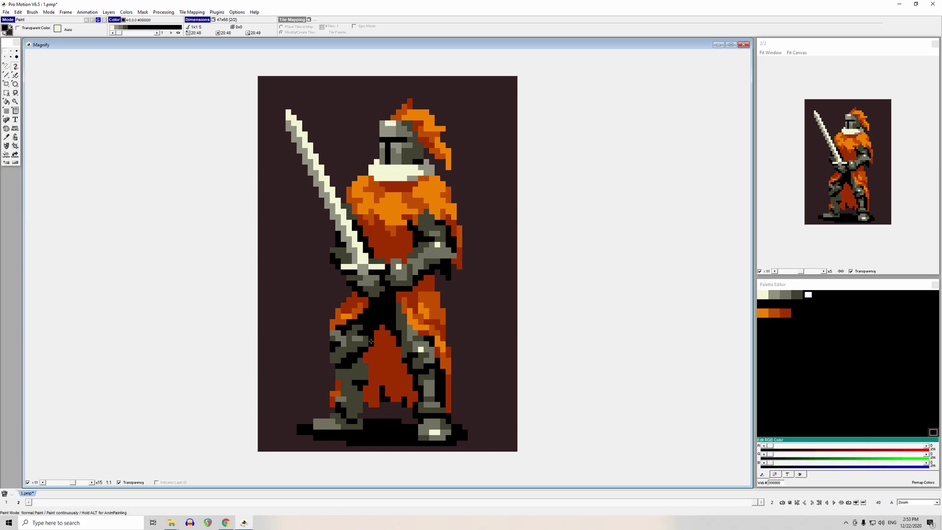
- Repaint the small cloth scrap beside the back calf with dark-red and burnt-orange pixels
key("comma")
left_click(336, 394)
left_click(337, 386)
key("comma")
left_click(337, 384)
left_click_drag(337, 388, 338, 394)
key("comma")
left_click(333, 394)
left_click(333, 389)
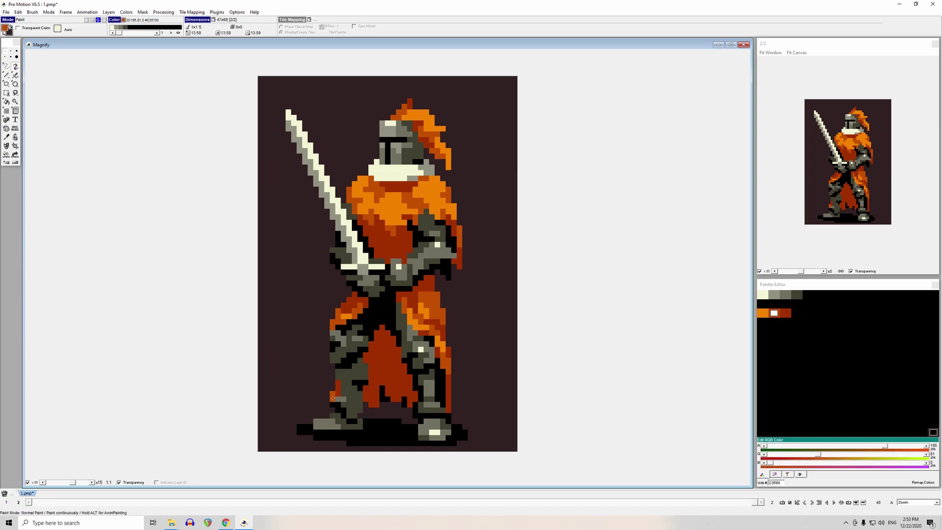
- Cut a small tear into the dark-red cape between the legs with the dark background colour
key("comma")
left_click(486, 381)
left_click(394, 387)
key("ctrl+z")
left_click_drag(398, 388, 399, 382)
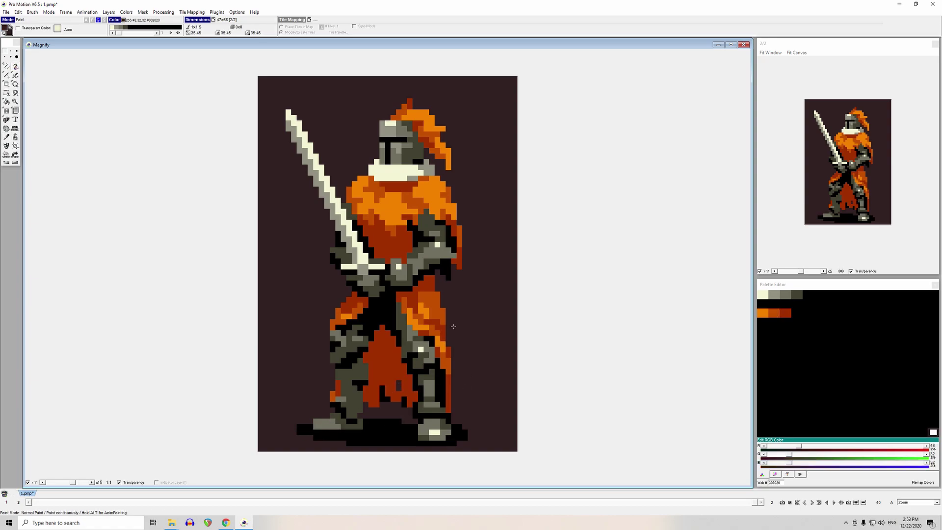
- Preview the knight on a light grey background by raising the background colour's brightness, and cancel the colour edit
key("comma")
left_click(487, 338)
key("comma")
key("comma")
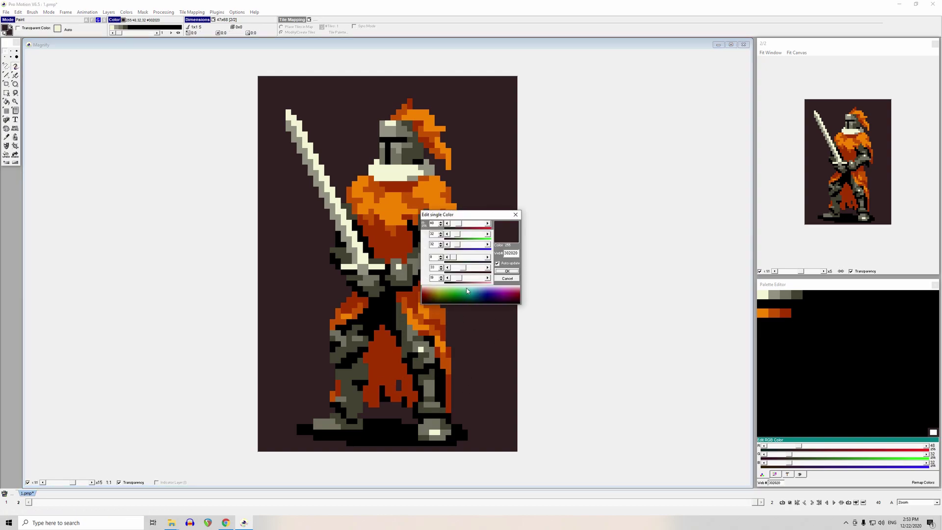
mouse_move(459, 278)
left_mouse_down()
mouse_move(491, 284)
mouse_move(448, 284)
mouse_move(475, 286)
left_mouse_up()
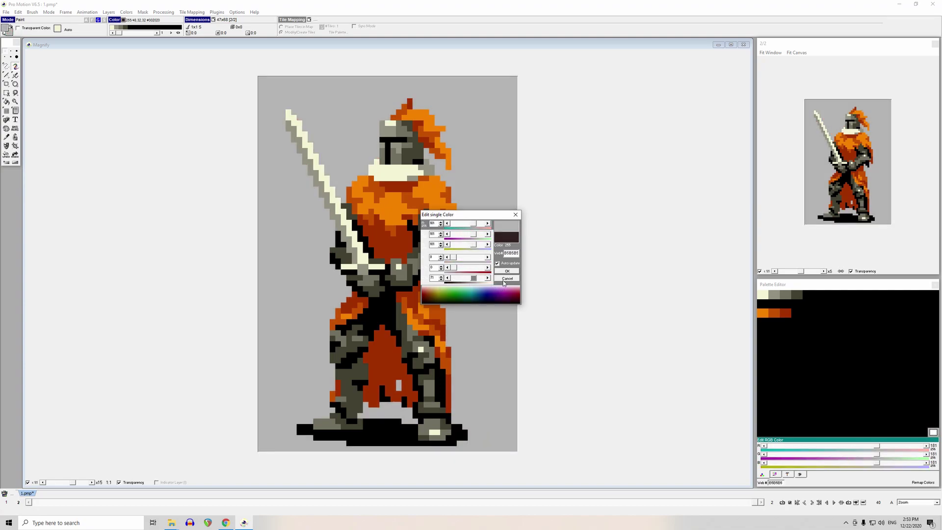
left_click(505, 279)
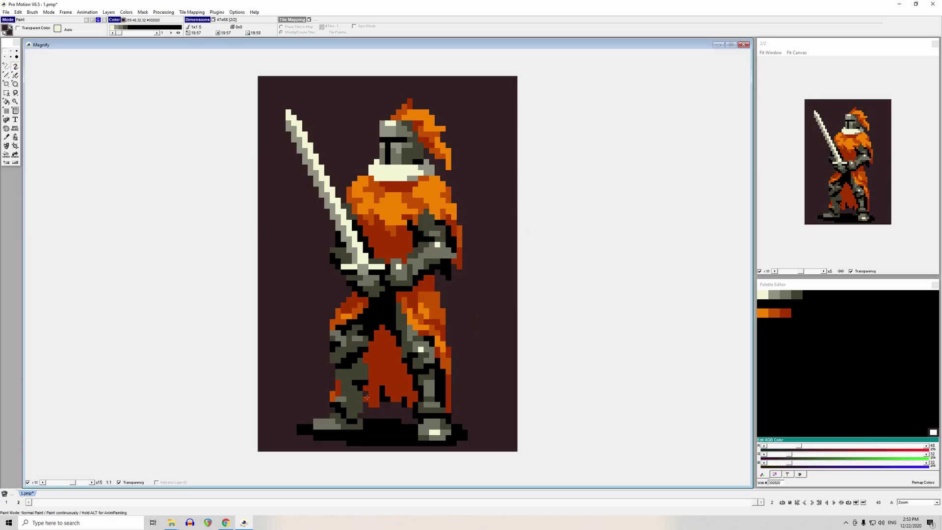
- Touch up the back leg's ankle and calf with mid-grey and black pixels
left_click(371, 421)
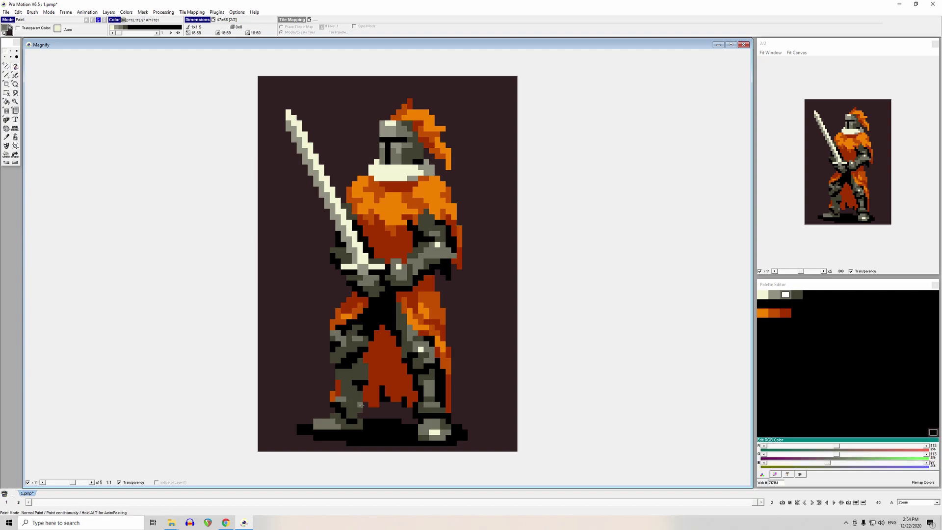
left_click(357, 404)
right_click(338, 383)
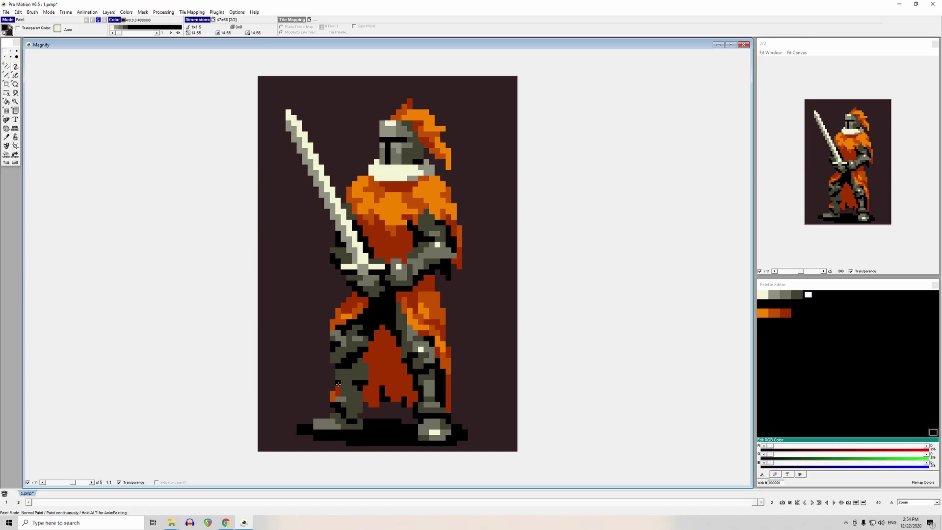
left_click(340, 379)
scroll(347, 382, "up", 2)
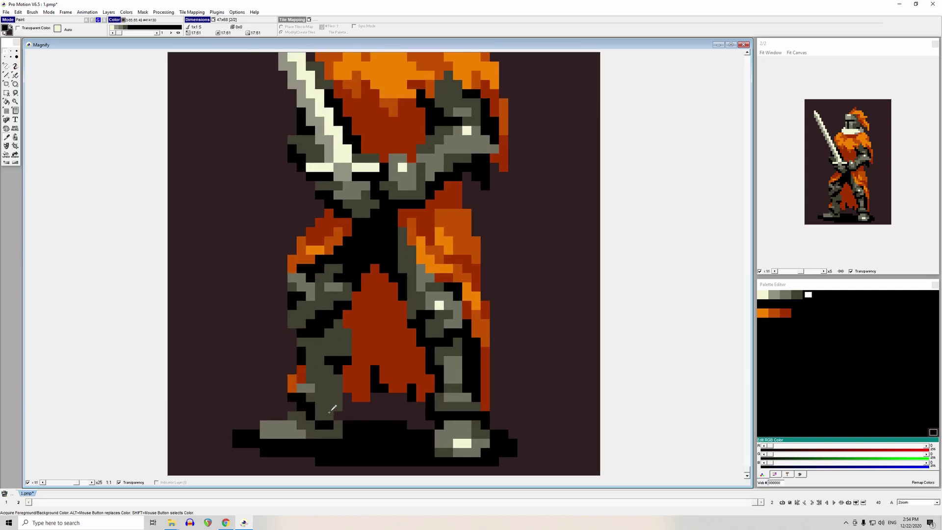
scroll(369, 341, "down", 2)
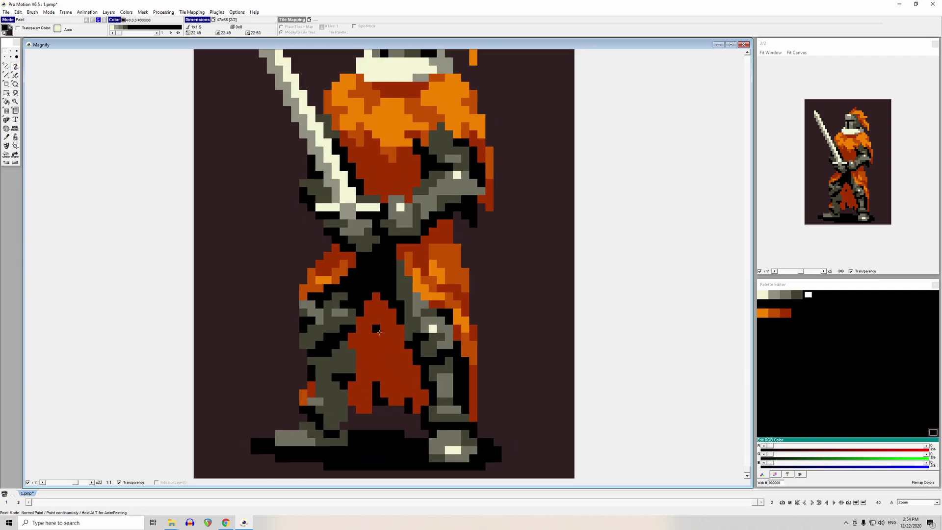
scroll(384, 310, "down", 1)
scroll(422, 216, "up", 2)
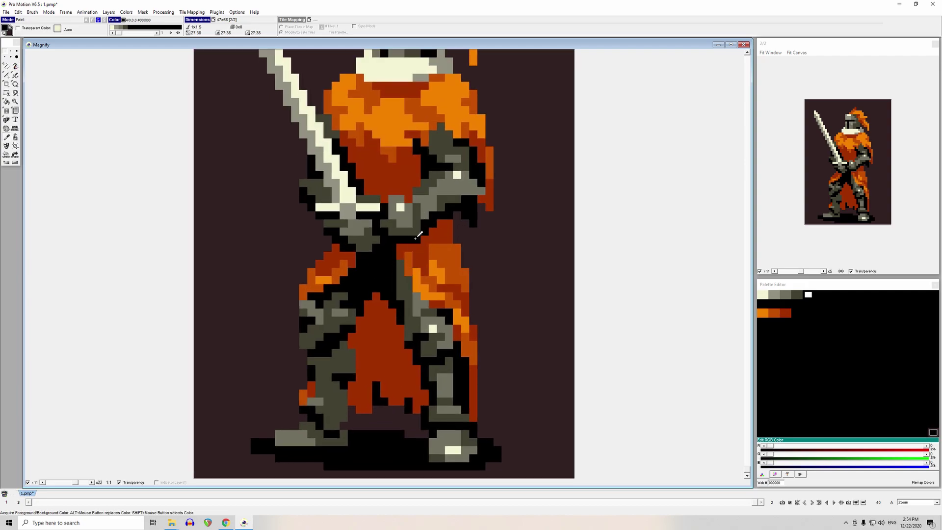
left_click(375, 327)
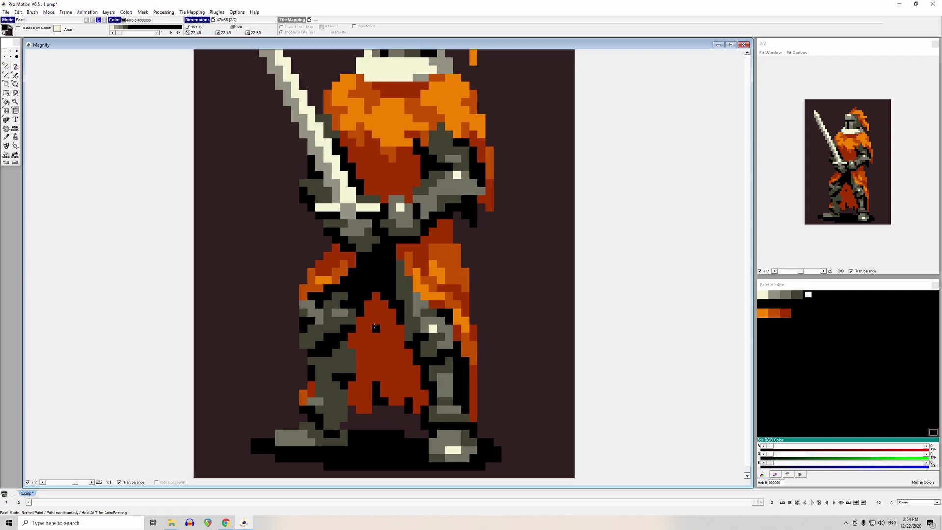
key("ctrl+z")
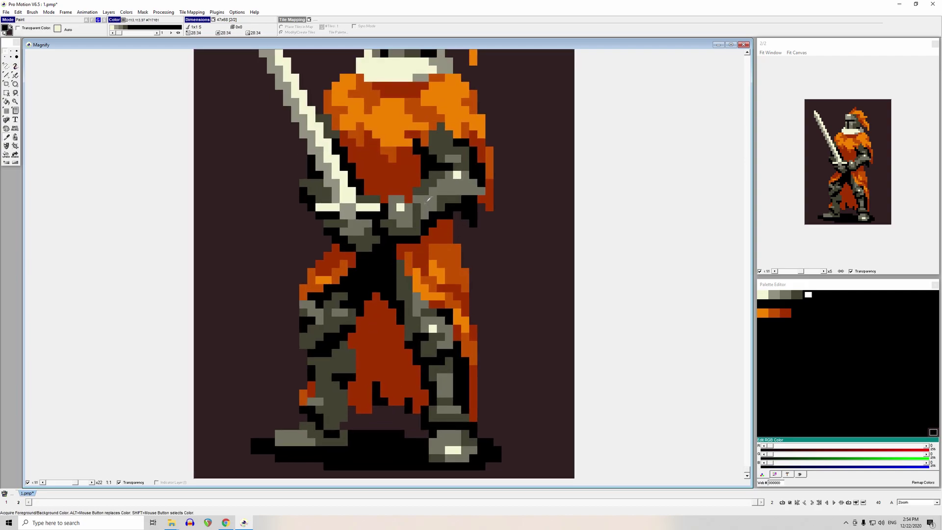
- Paint over the cream highlight on the front gauntlet with dark-grey and mid-grey pixels
right_click(406, 213)
left_click(408, 208)
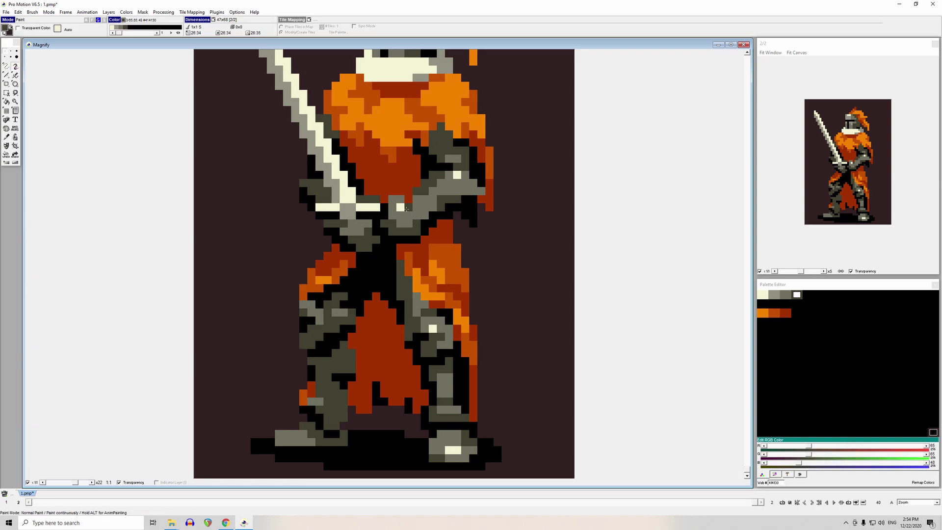
left_click(407, 215)
left_click(400, 215)
left_click(401, 207)
right_click(401, 206)
right_click(401, 206)
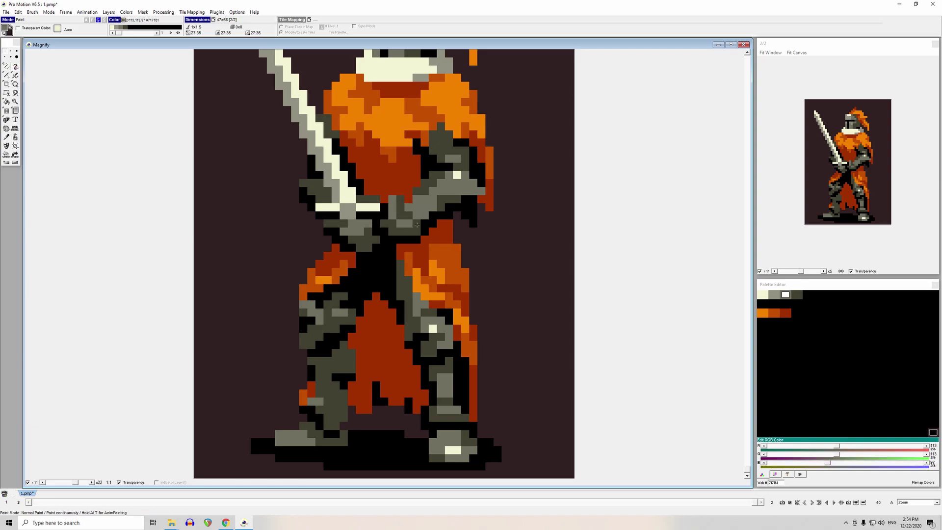
- Trim the upper edge of the front gauntlet with dark-red tunic pixels and a dark-grey edge
left_click(375, 273)
right_click(409, 207)
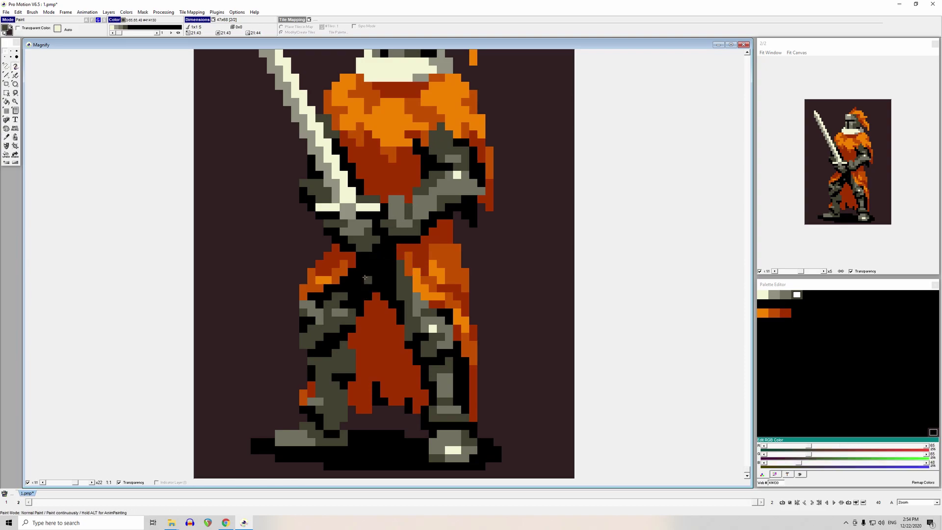
right_click(393, 196)
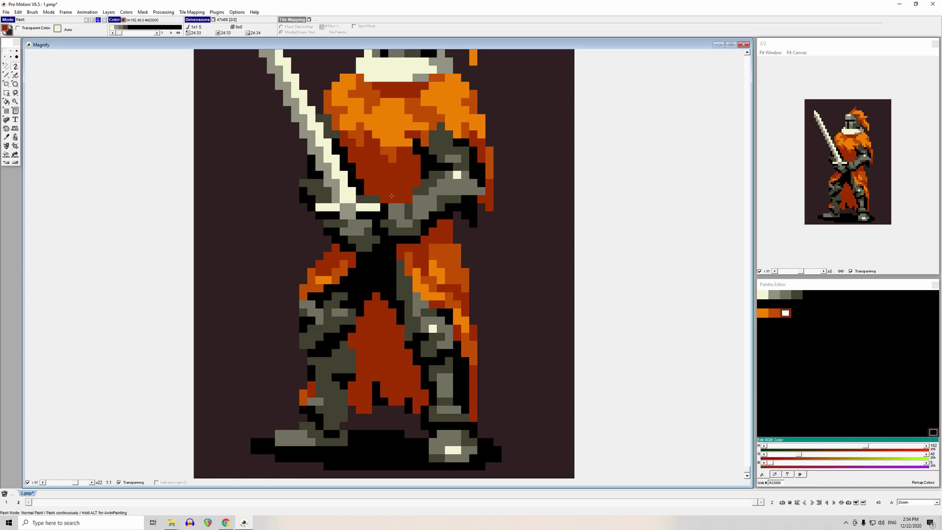
right_click(410, 197)
left_click(392, 204)
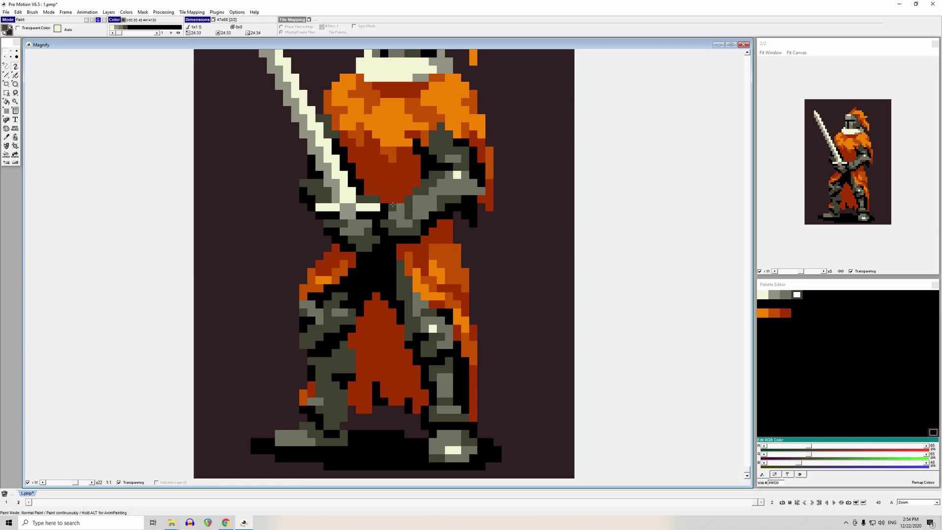
- Extend the rear gauntlet's underside in dark grey and separate the two hands with a black gap
right_click(410, 217)
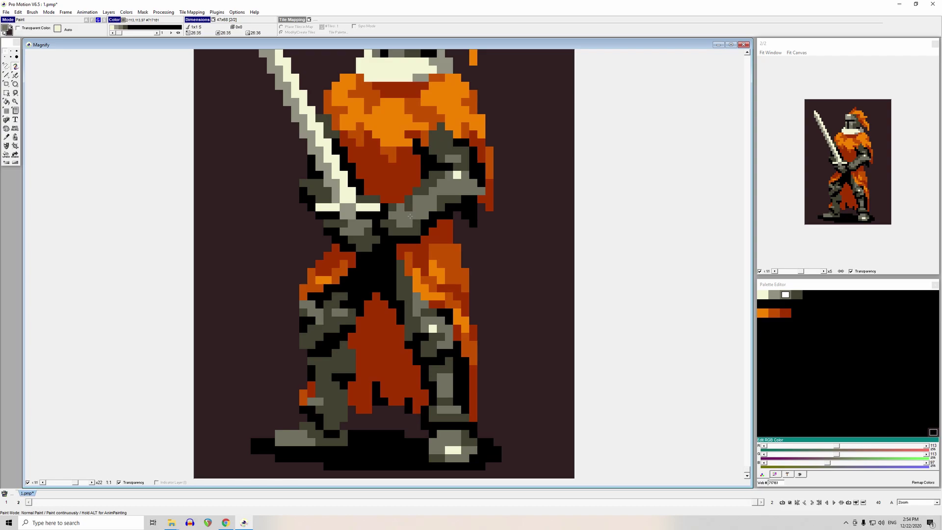
right_click(377, 239)
left_click_drag(384, 239, 376, 247)
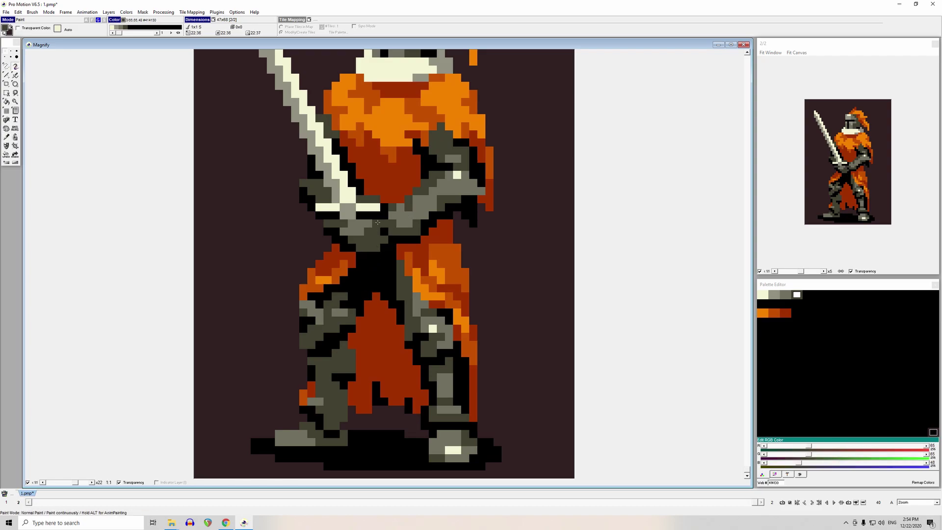
right_click(385, 224)
left_click(386, 242)
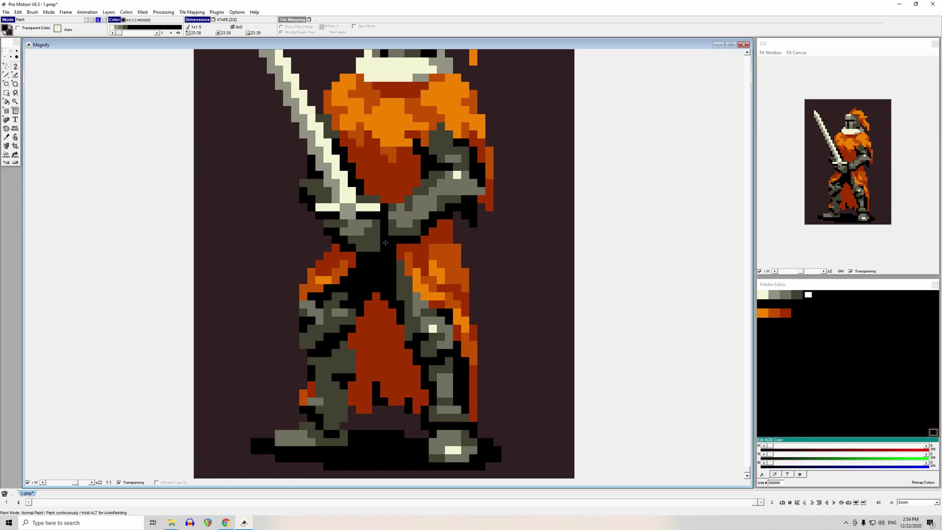
left_click_drag(412, 214, 409, 215)
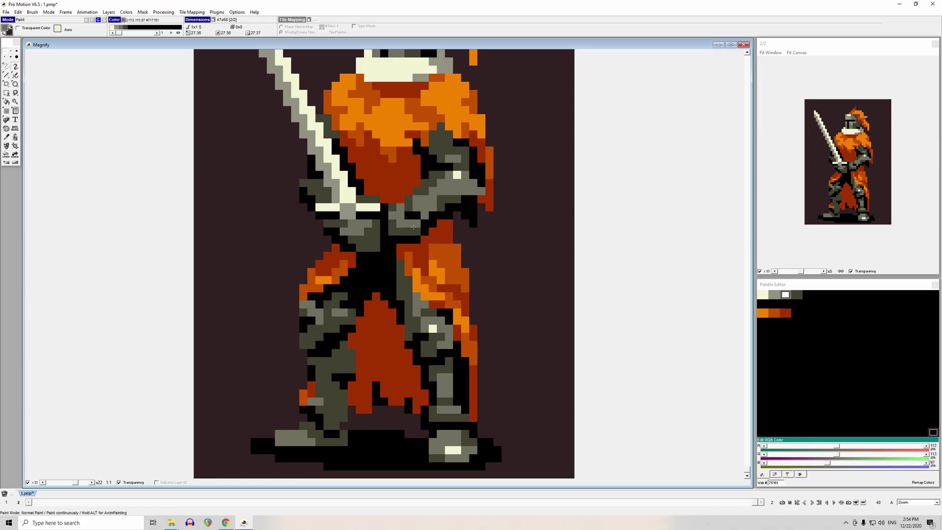
- Reshape the front gauntlet's fingers and wrist with mid-grey, dark-grey and black pixels
key("comma")
left_click(393, 232)
left_click(401, 223)
key("comma")
left_click(398, 229)
left_click(397, 231)
key("comma")
left_click(412, 216)
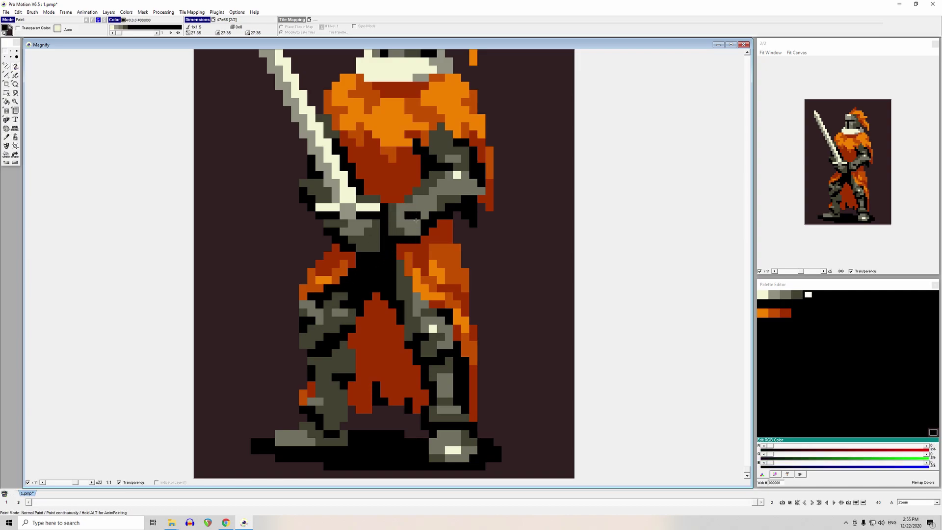
left_click(417, 223)
- Clean up the front gauntlet's upper contour against the tunic with dark-red and dark-grey pixels
key("comma")
left_click(407, 202)
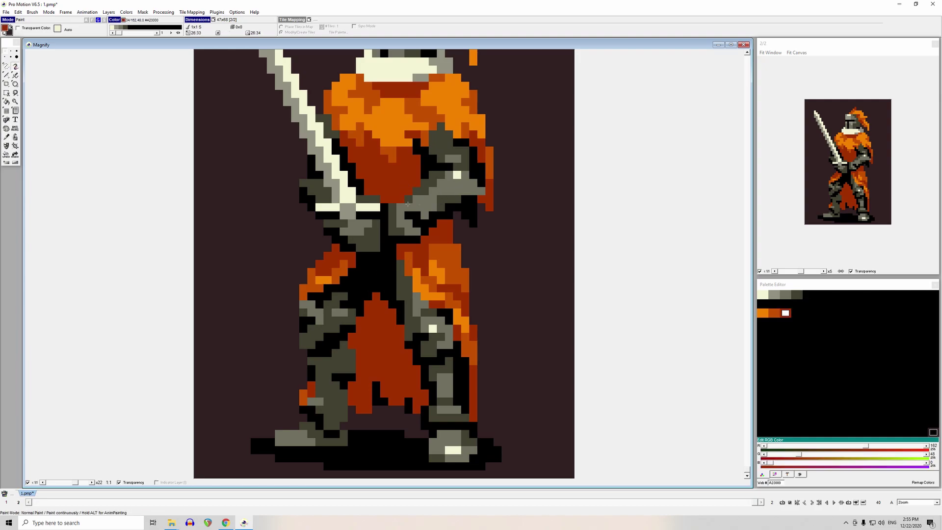
key("comma")
left_click(414, 198)
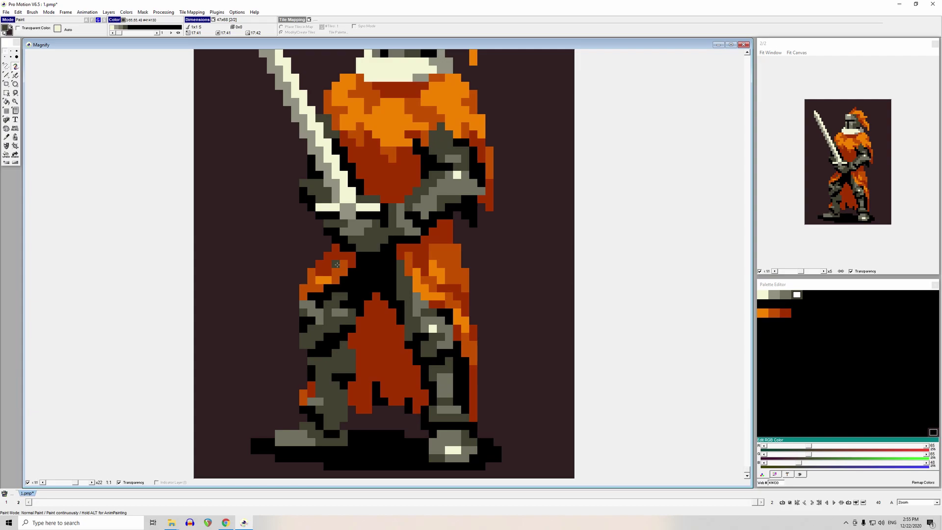
- Touch up the rear gauntlet's outline around the sword hilt with black
scroll(338, 265, "down", 3)
right_click(418, 249)
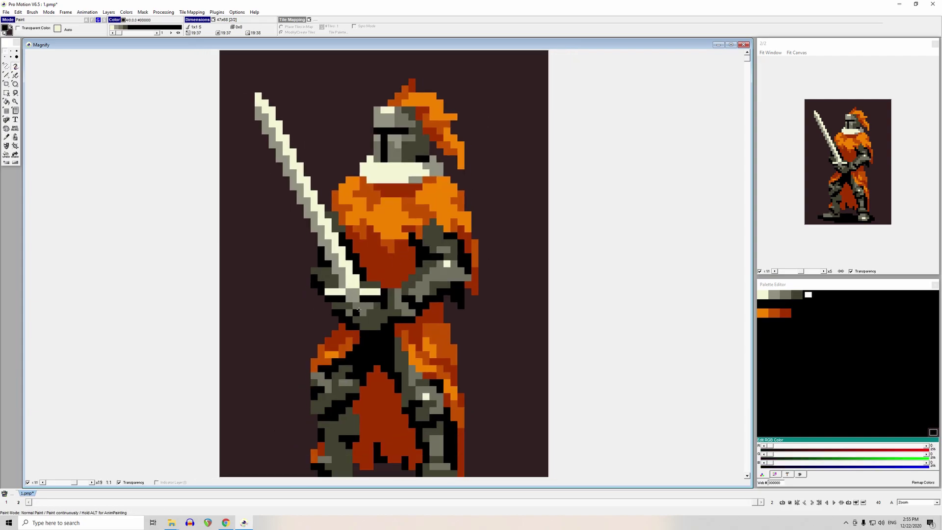
left_click(329, 273)
left_click(344, 333)
scroll(388, 242, "down", 2)
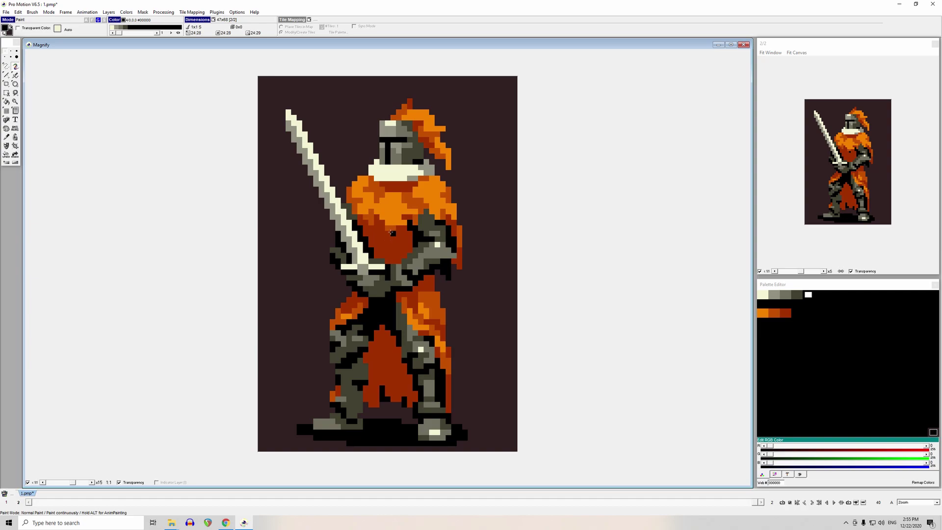
- Try a light-grey sword blade with a straight cream line down its centre, and undo the recolouring
key("comma")
left_click(338, 205)
key("f")
left_click(333, 214)
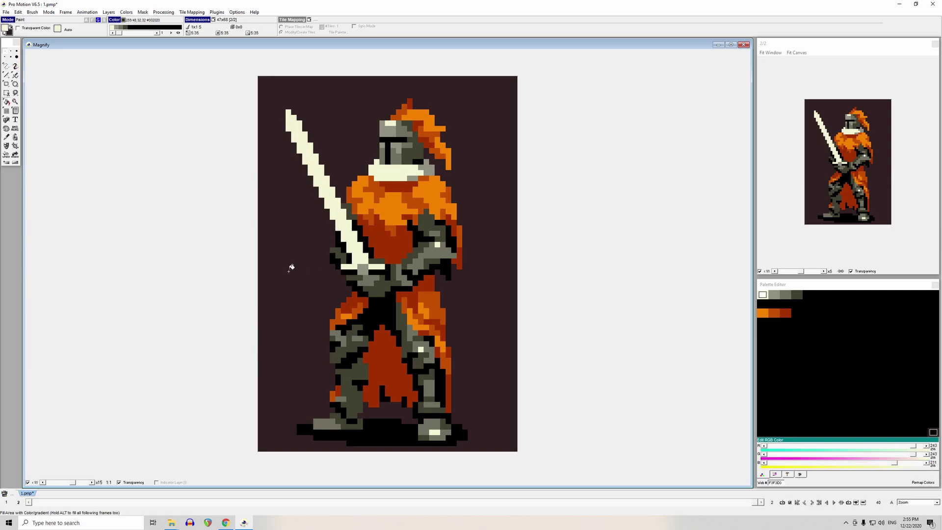
key("comma")
left_click(331, 182)
key("comma")
left_click(378, 266)
key("l")
left_click_drag(288, 112, 361, 261)
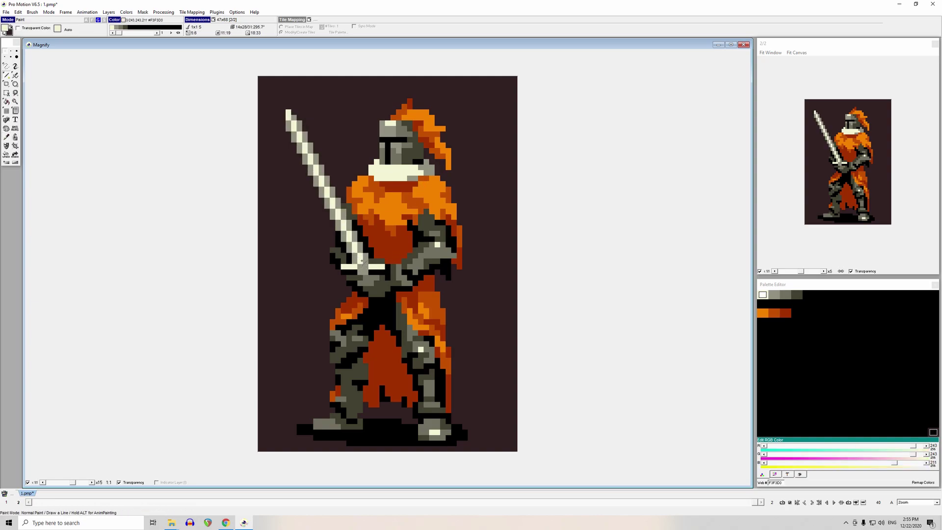
left_click(344, 278)
key("ctrl+z")
key("ctrl+z")
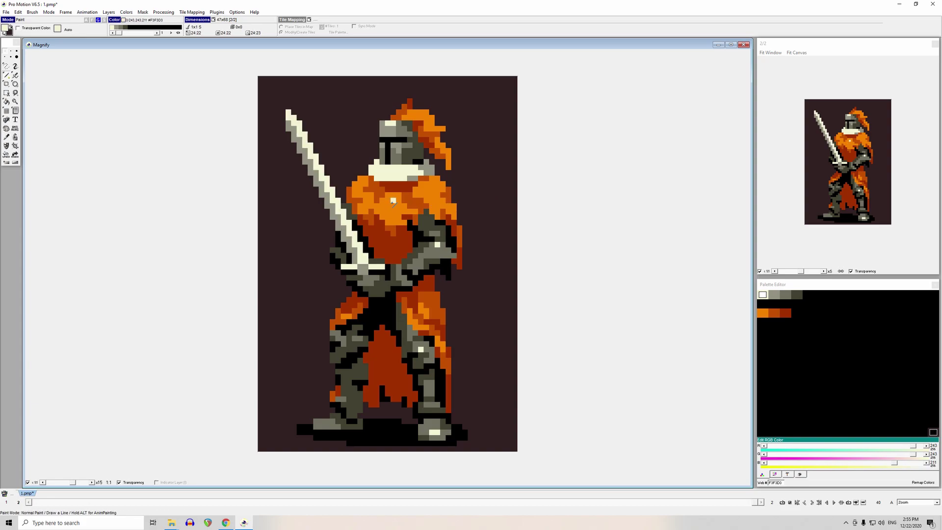
- Touch up the tunic's shading below the collar and beside the blade with burnt-orange, orange and black pixels
key("comma")
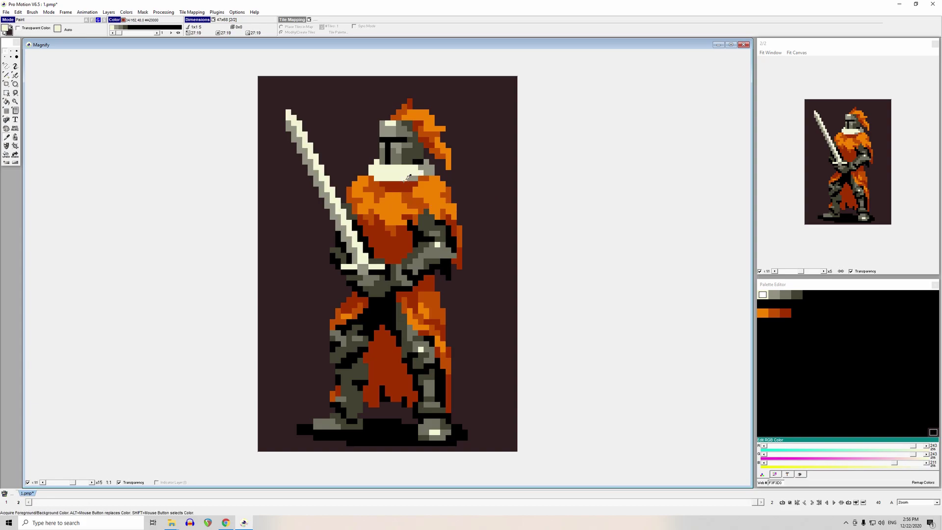
left_click(376, 185)
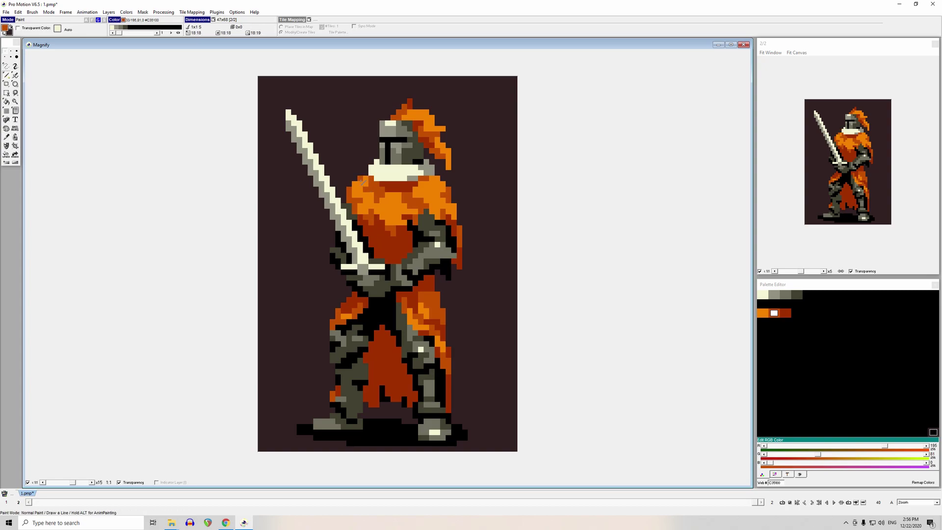
key("comma")
left_click(409, 216)
right_click(404, 203)
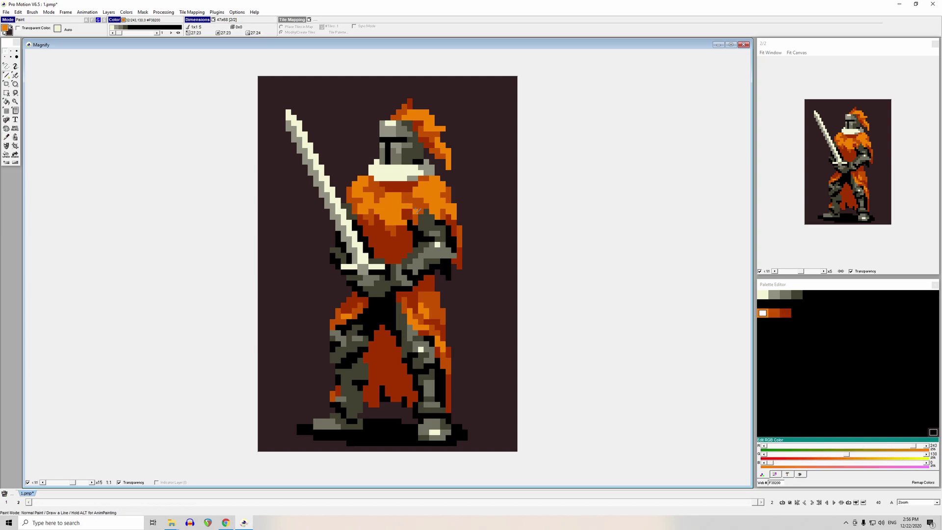
left_click(371, 256)
key("comma")
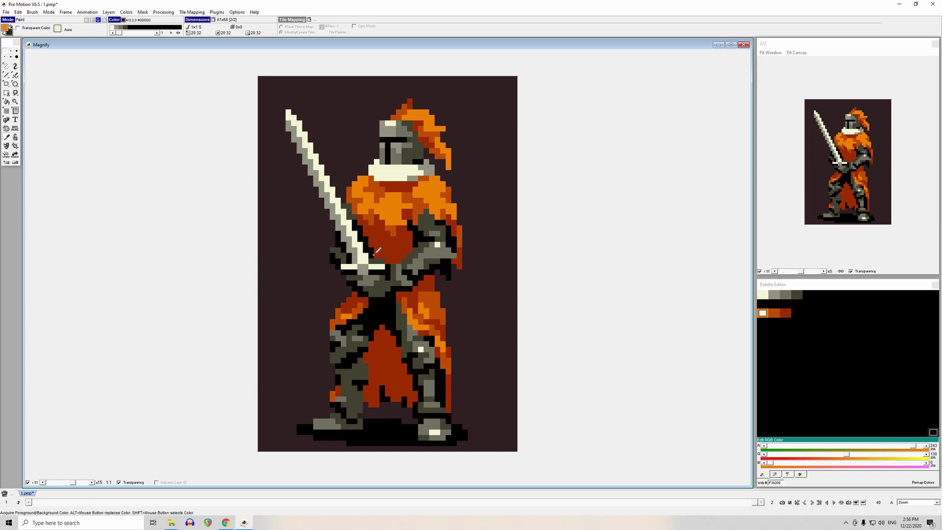
left_click(376, 255)
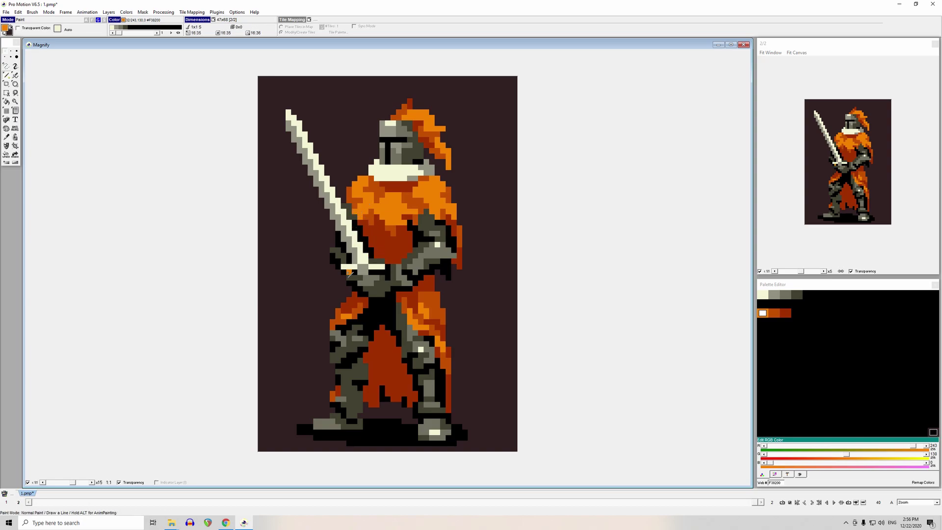
left_click(367, 225)
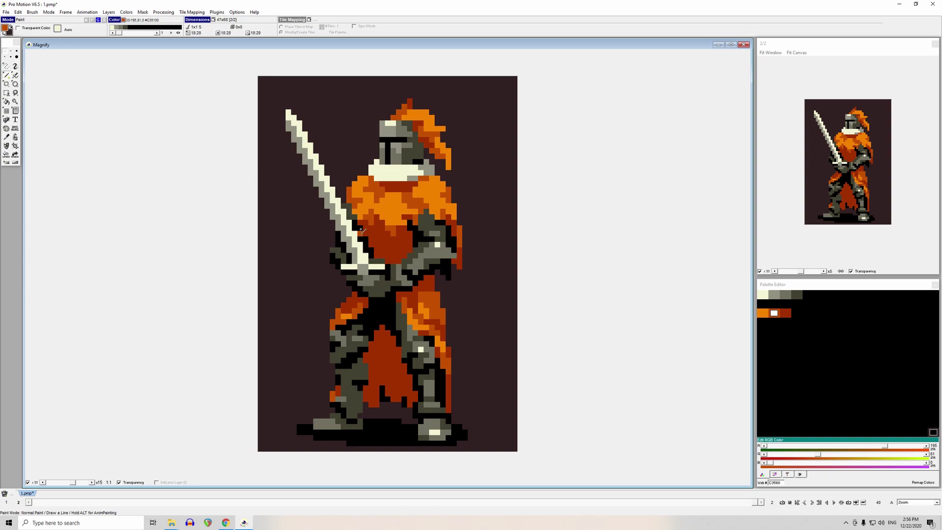
- Shade the lower edge of the cream collar with light grey and touch up the shoulder beneath it
key("comma")
left_click(416, 176)
left_click_drag(421, 174, 379, 175)
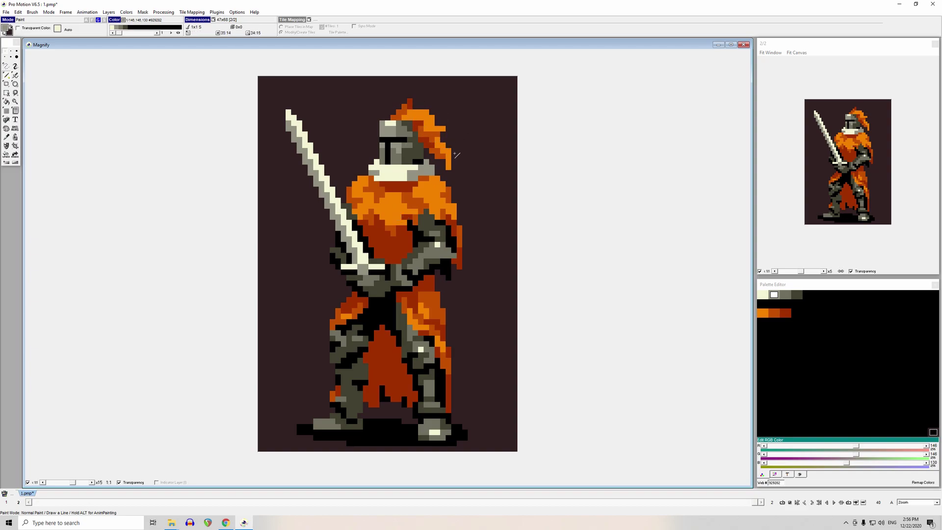
left_click(443, 167)
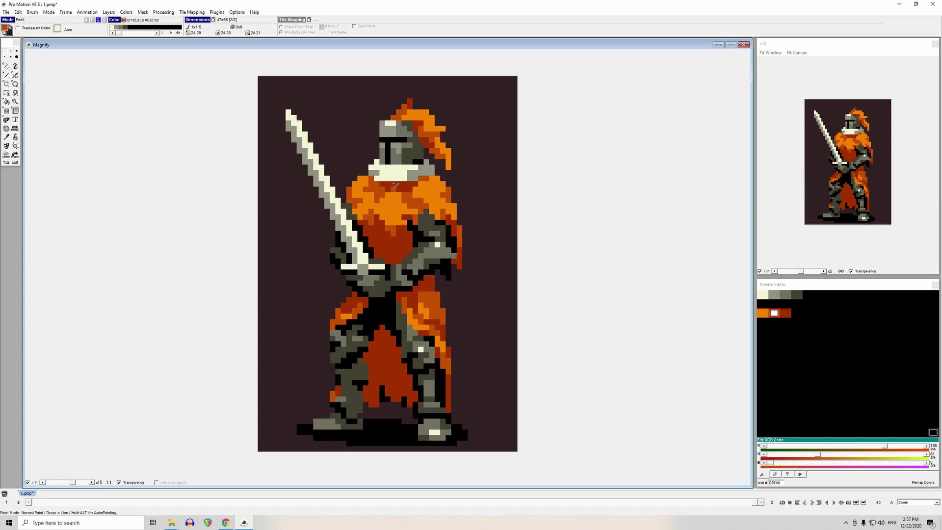
left_click(392, 123)
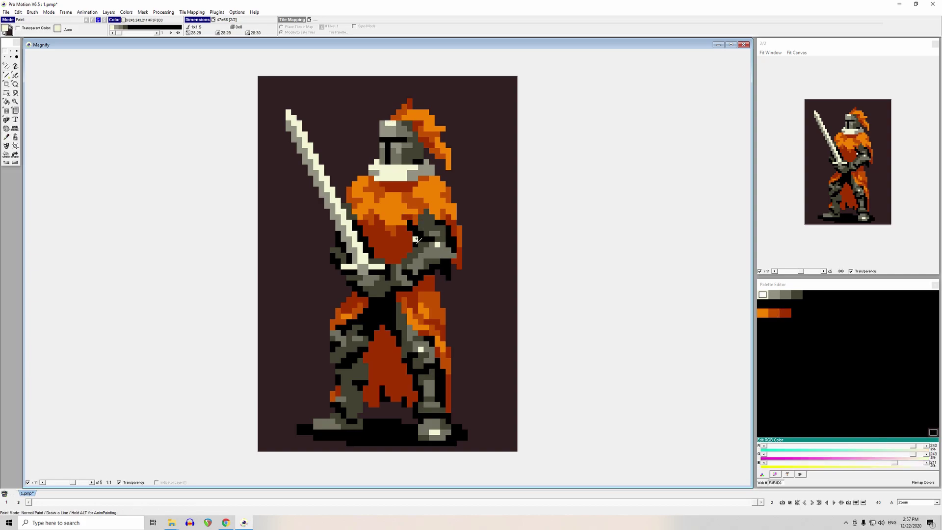
left_click_drag(431, 184, 426, 184)
left_click(390, 195)
- Refine the folds of the hip cloth over the front thigh with orange, burnt-orange and dark-red pixels
key("comma")
left_click(419, 293)
left_click(415, 289)
left_click(305, 333)
key("ctrl+z")
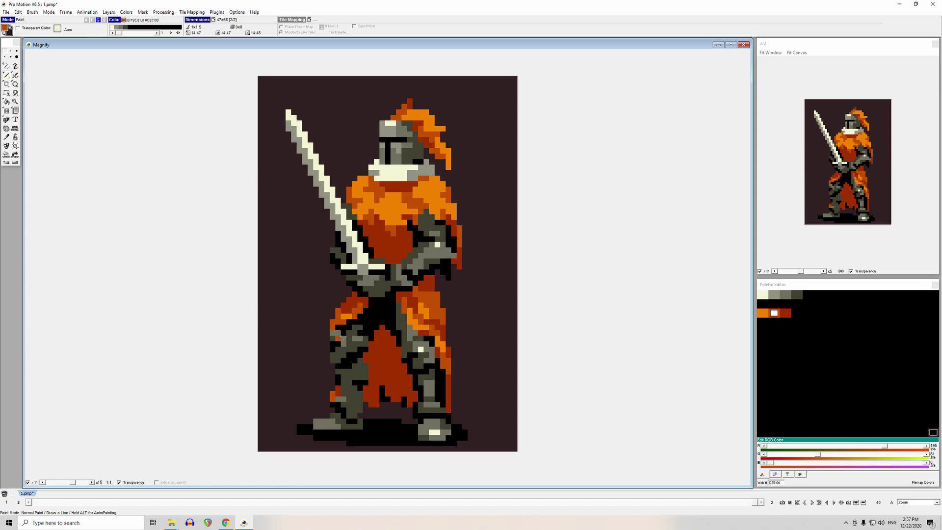
right_click(425, 293)
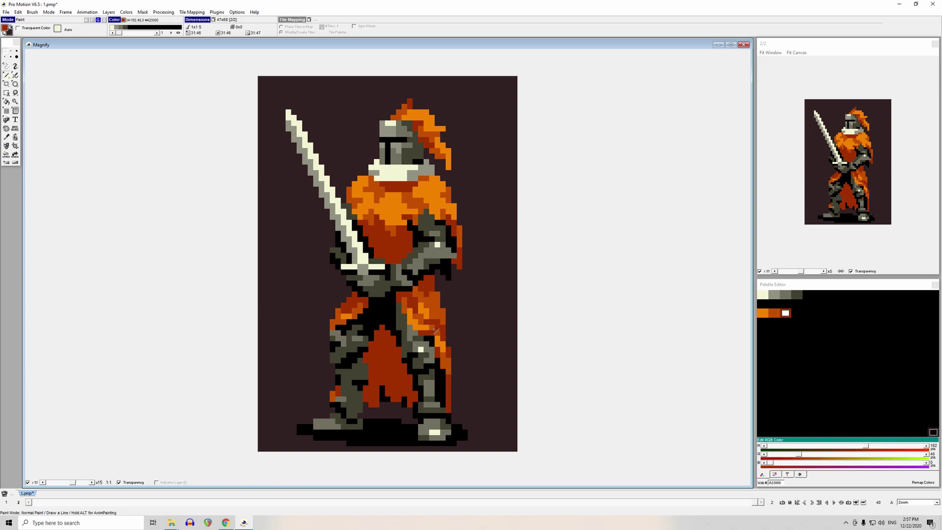
left_click(433, 299)
left_click(426, 300)
key("comma")
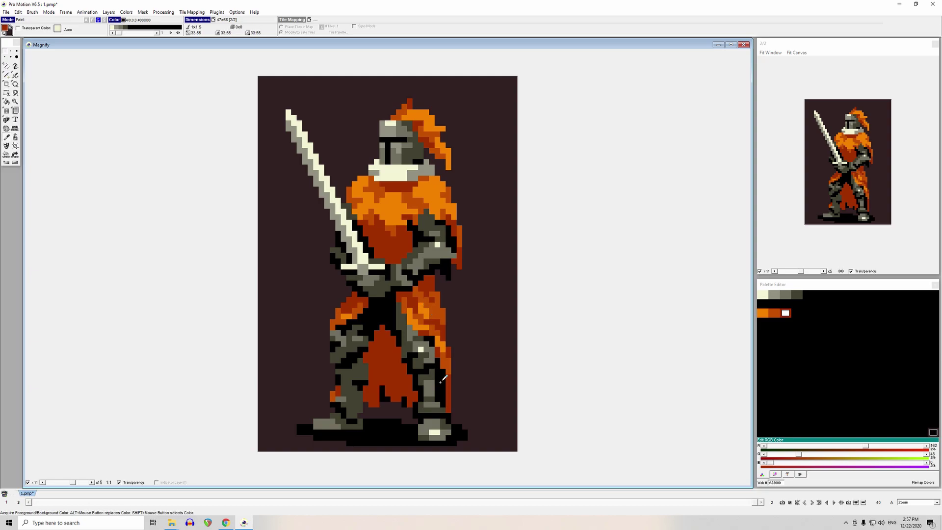
- Repaint the folds of the hip cloth over the back thigh with orange, burnt-orange and dark-red pixels
left_click(332, 314)
key("comma")
left_click(354, 305)
left_click_drag(344, 322, 338, 323)
key("comma")
left_click(337, 311)
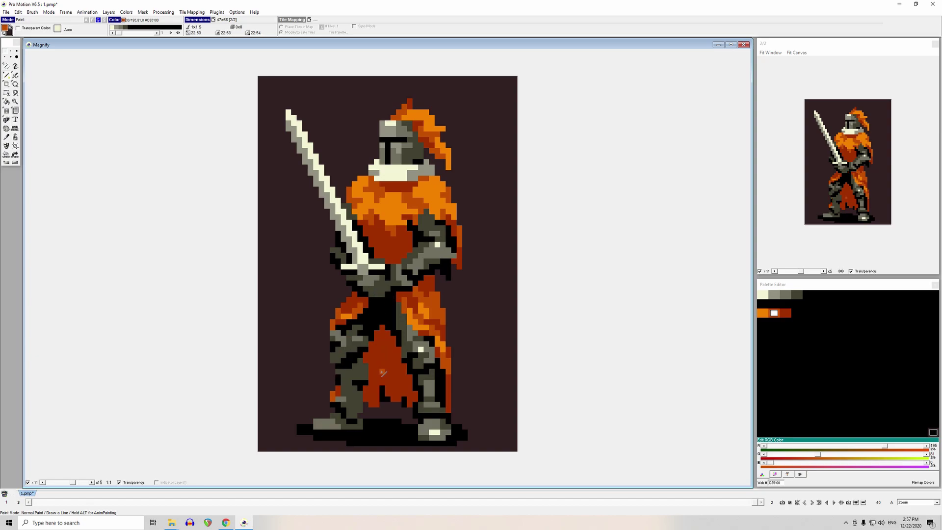
- Refine the shading on the side of the helmet with mid-grey and dark-grey pixels, comparing it with frame 1
scroll(400, 152, "up", 2)
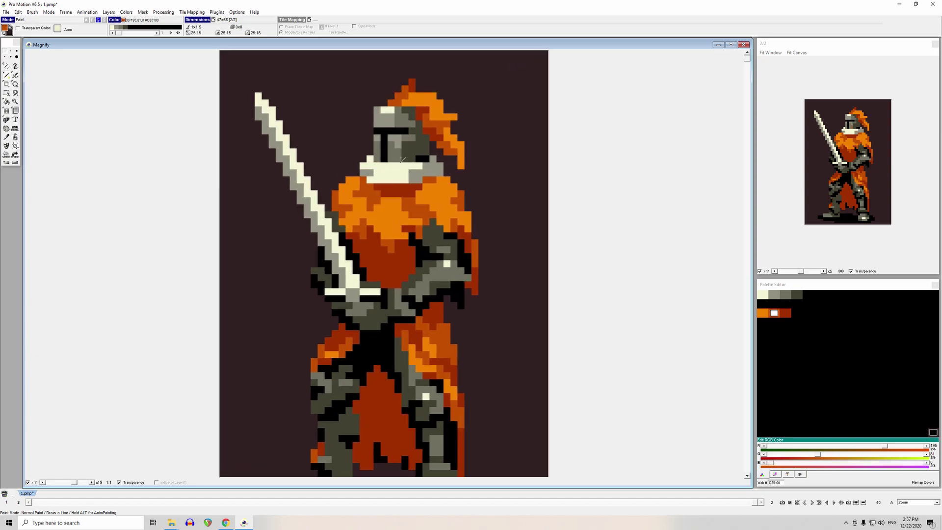
key("comma")
left_click(410, 160)
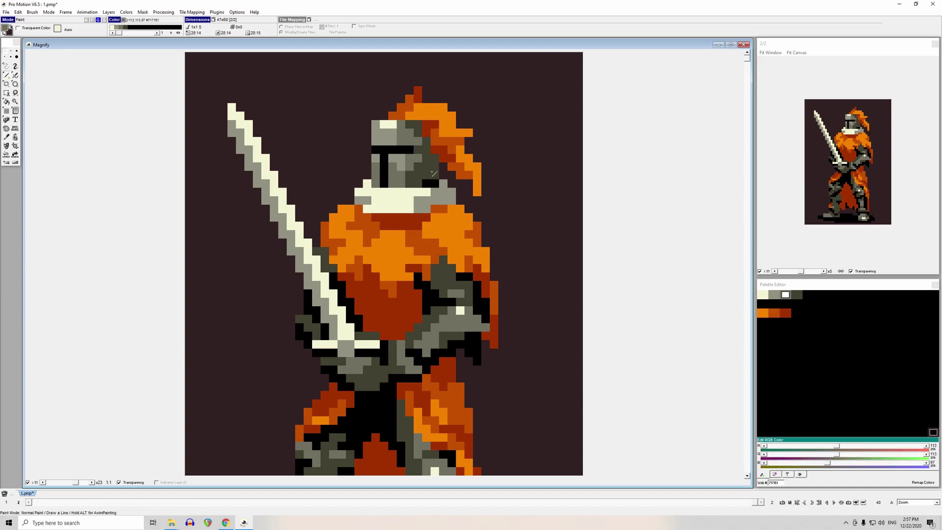
left_click(421, 161, "alt")
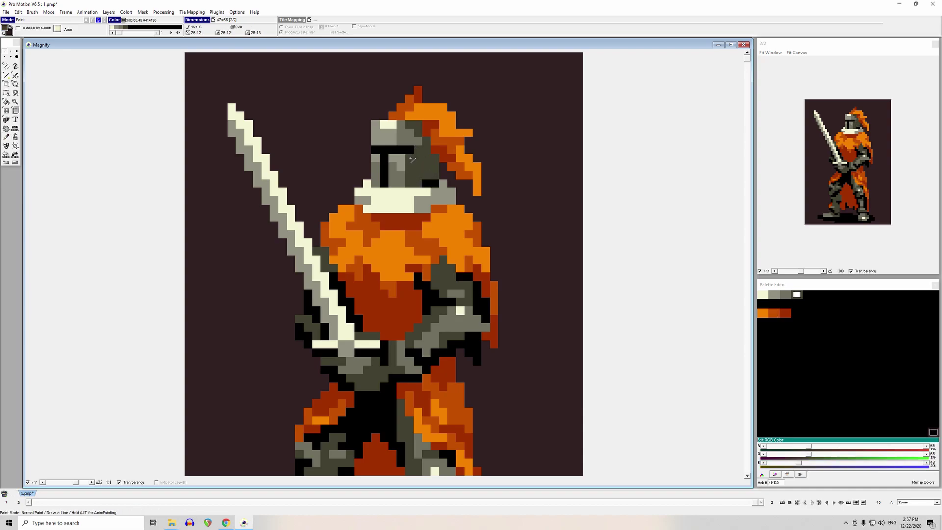
left_click(410, 158, "alt")
left_click(402, 170, "alt")
key("comma")
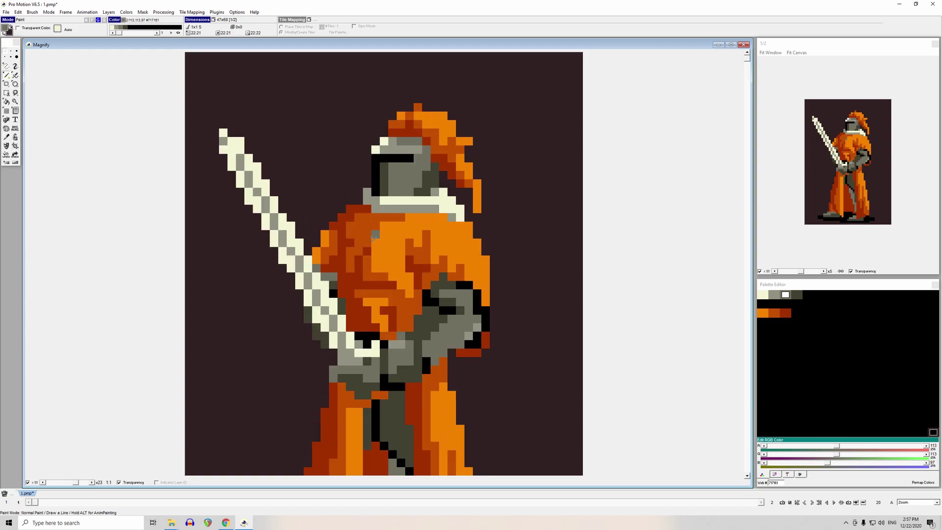
key("period")
- Rework the visor plate beneath the eye slit with mid-grey shading and a lighter highlight row
left_click(410, 125, "alt")
left_click(395, 200)
key("ctrl+z")
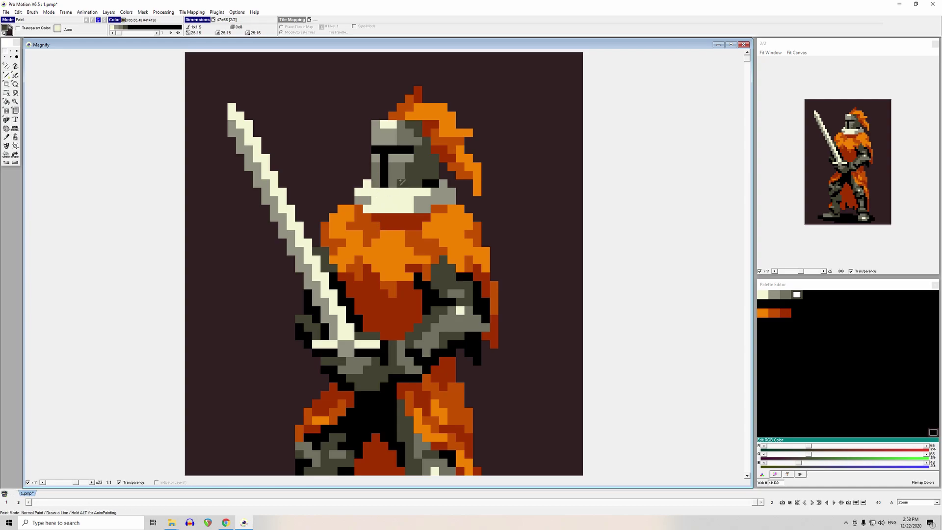
left_click(401, 167)
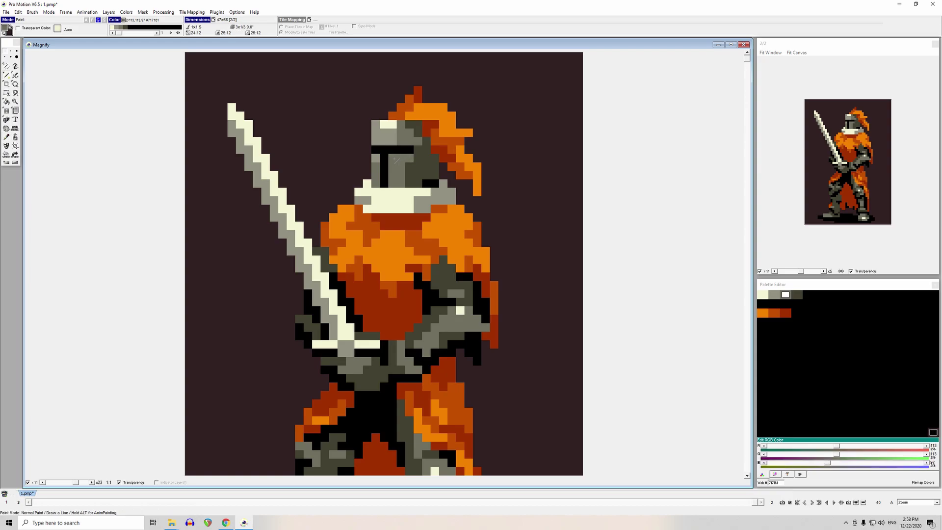
key("comma")
left_click(393, 158)
left_click(401, 158)
left_click(376, 158)
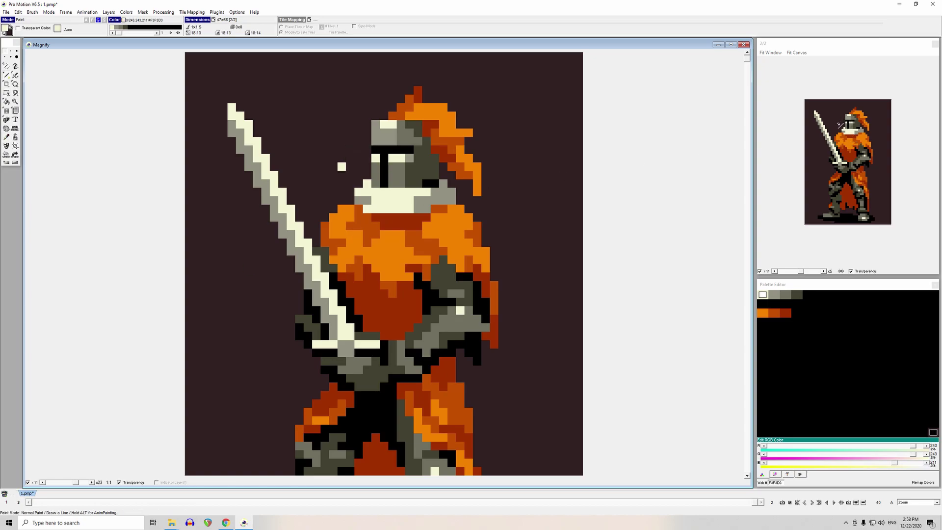
- Add a black shadow on the helmet's crown beneath the plume and blend it with dark-grey pixels
right_click(401, 147)
left_click(409, 124)
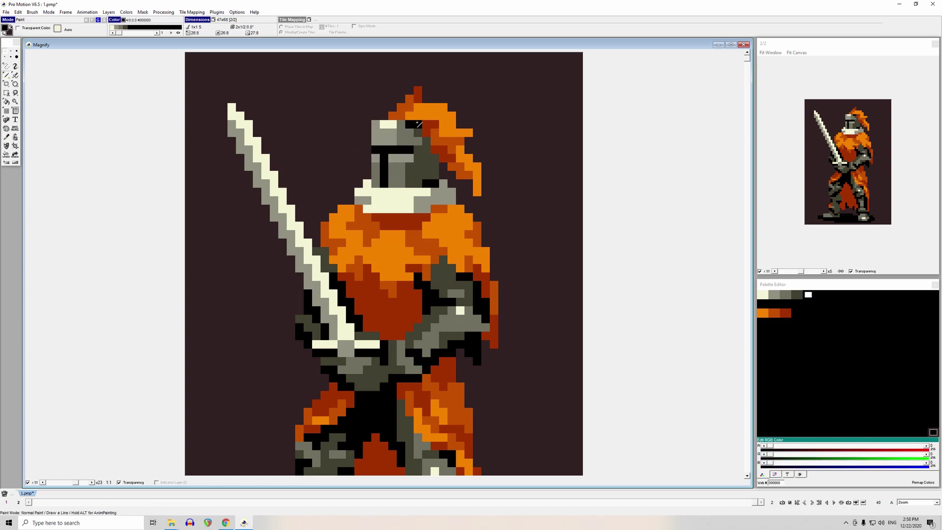
right_click(420, 142)
right_click(409, 140)
left_click(426, 140)
right_click(418, 149)
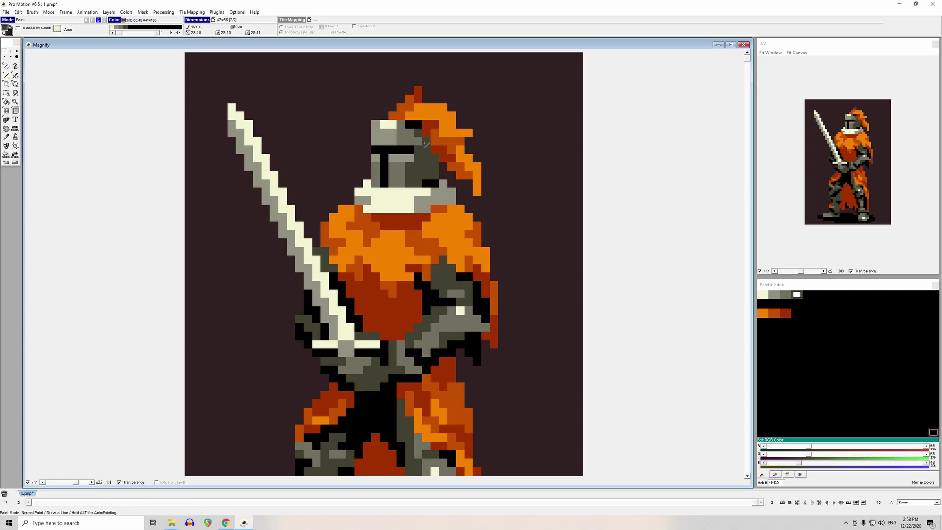
right_click(417, 133)
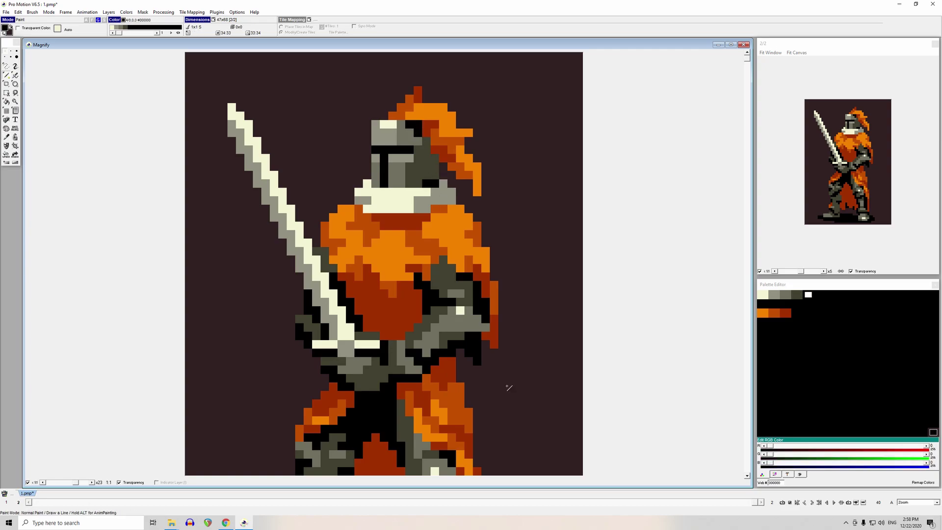
- Darken the back edge of the helmet above the collar with black pixels
scroll(509, 385, "down", 1)
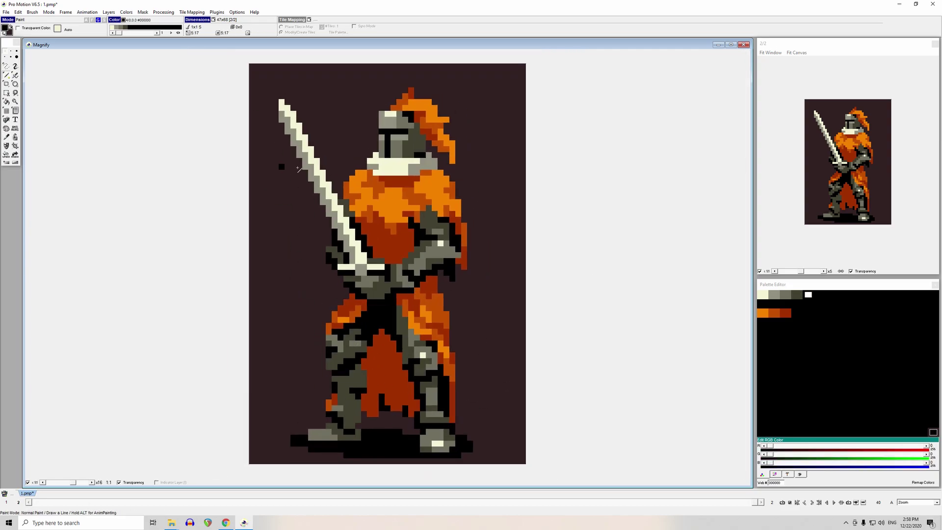
scroll(420, 151, "up", 1)
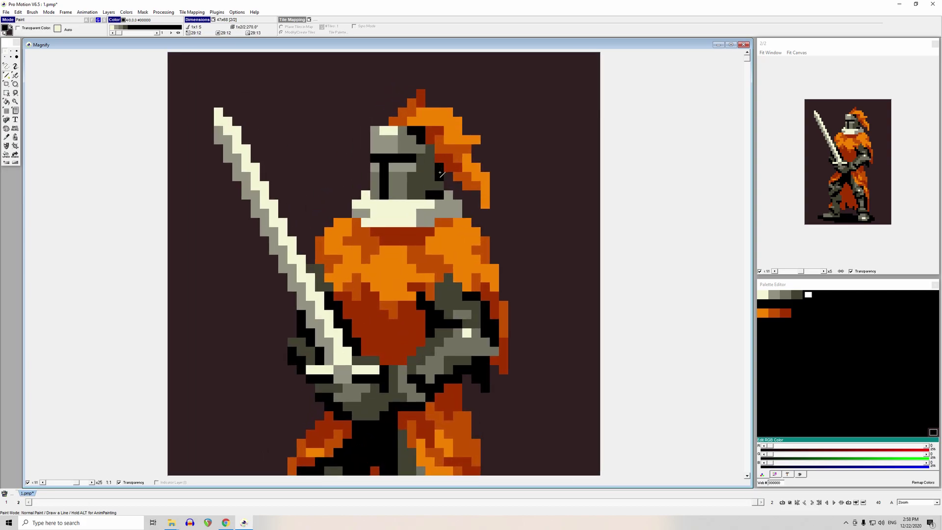
left_click(358, 212)
key("ctrl+z")
left_click(431, 186)
left_click(440, 190)
- Change the canvas background colour to white
double_click(558, 205)
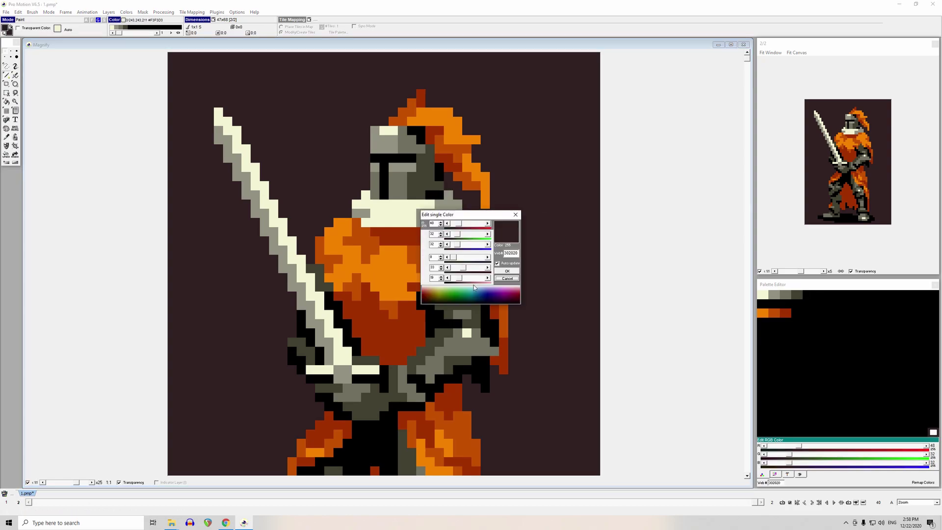
mouse_move(460, 278)
left_mouse_down()
mouse_move(494, 282)
mouse_move(447, 269)
left_mouse_up()
left_click(503, 272)
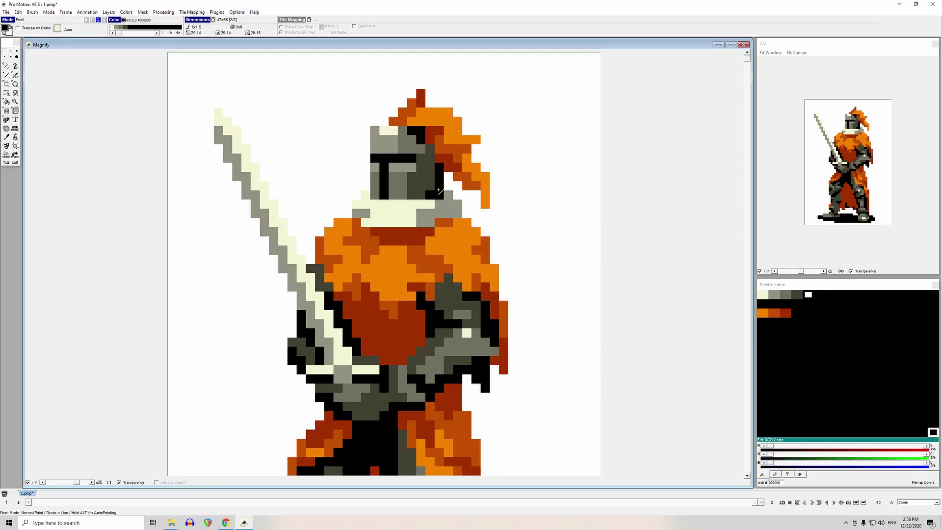
- Shade the tunic's shoulder edge beside the blade with dark-red pixels and touch up the area beneath the forearm
scroll(389, 283, "down", 2)
scroll(389, 283, "down", 1)
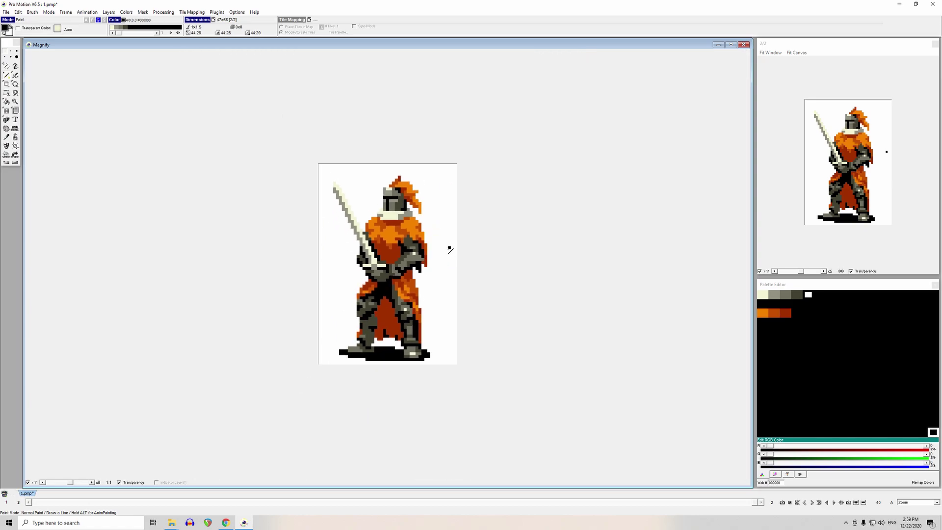
scroll(382, 229, "up", 3)
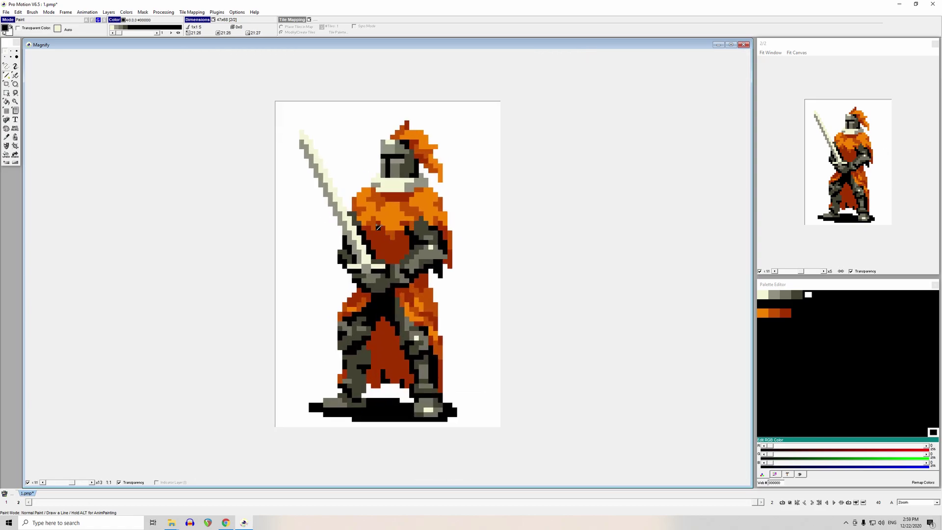
left_click(382, 229)
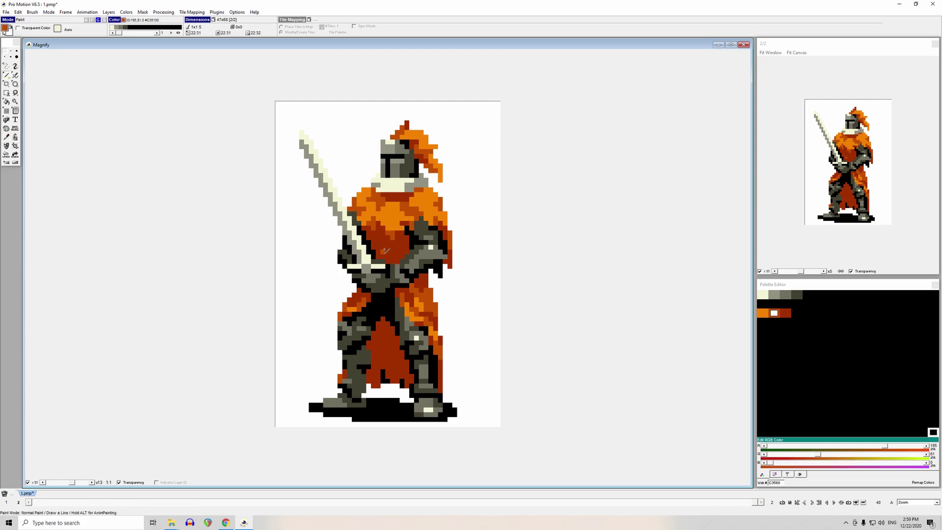
key("period")
left_click_drag(353, 212, 351, 211)
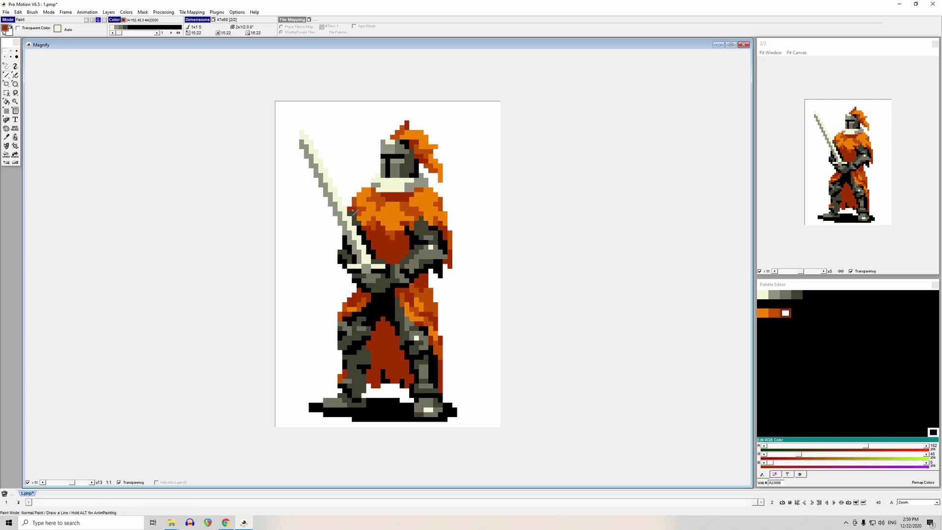
left_click(352, 238)
key("comma")
left_click(420, 272)
left_click(426, 277)
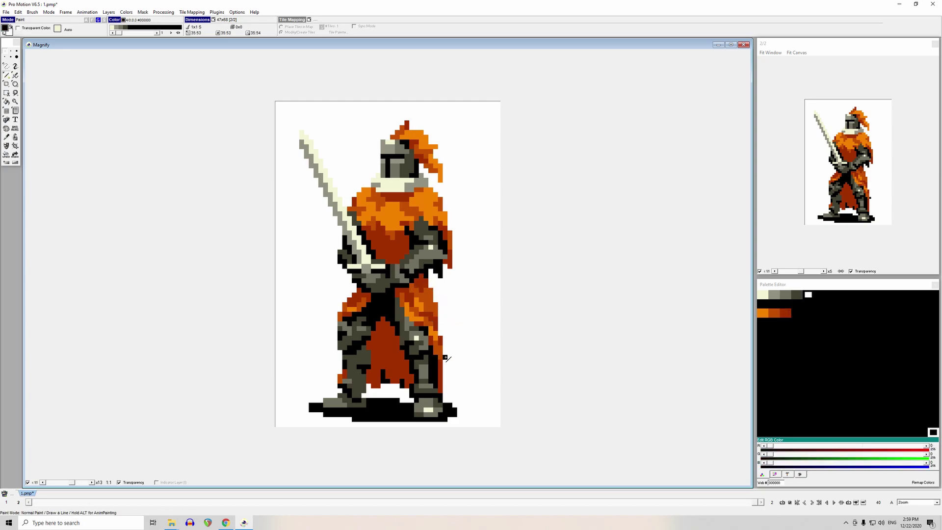
- Touch up the outer edge of the hip cloth over the back thigh with dark-red and burnt-orange pixels
key("comma")
left_click(351, 327)
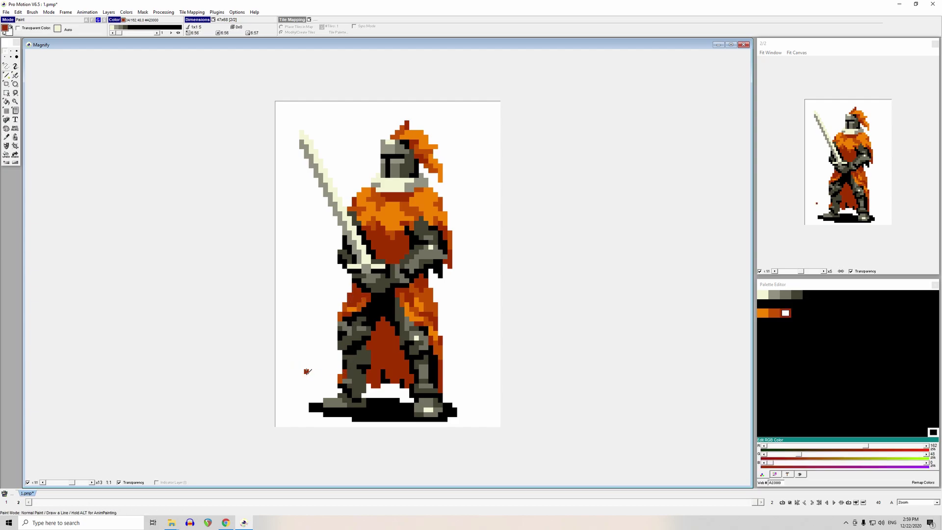
left_click(349, 291)
key("comma")
left_click(345, 304)
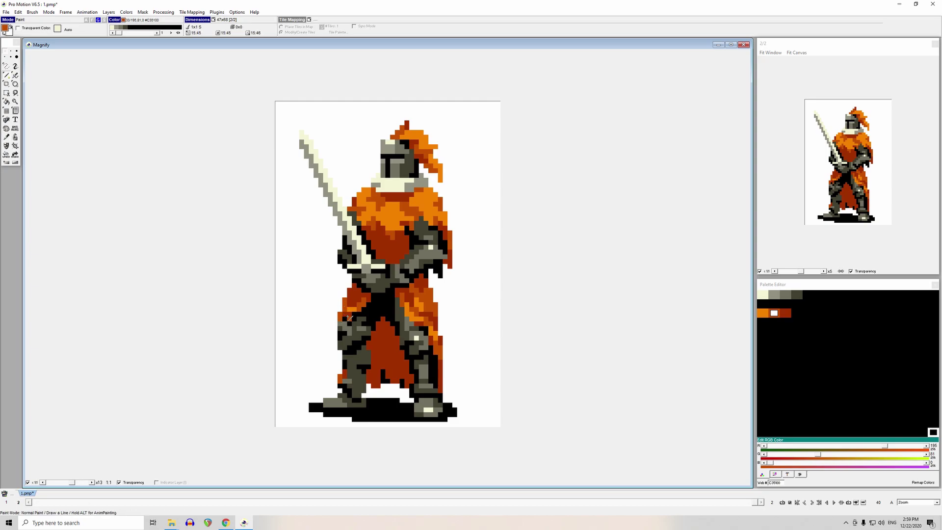
- Replace the bright-orange fold highlight on the back-thigh hip cloth with burnt-orange and dark-red pixels
right_click(342, 318)
left_click(326, 367)
key("ctrl+z")
right_click(348, 303)
left_click(312, 358)
left_click(347, 303)
right_click(347, 308)
- Touch up the front leg's lower shin and ankle armour with mid-grey and dark-grey pixels
key("comma")
key("l")
left_click(429, 382)
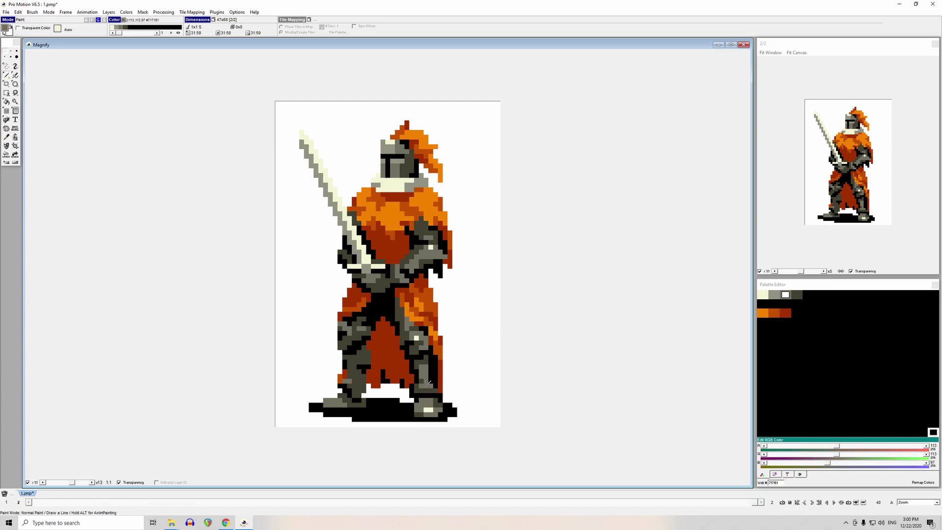
left_click(419, 382)
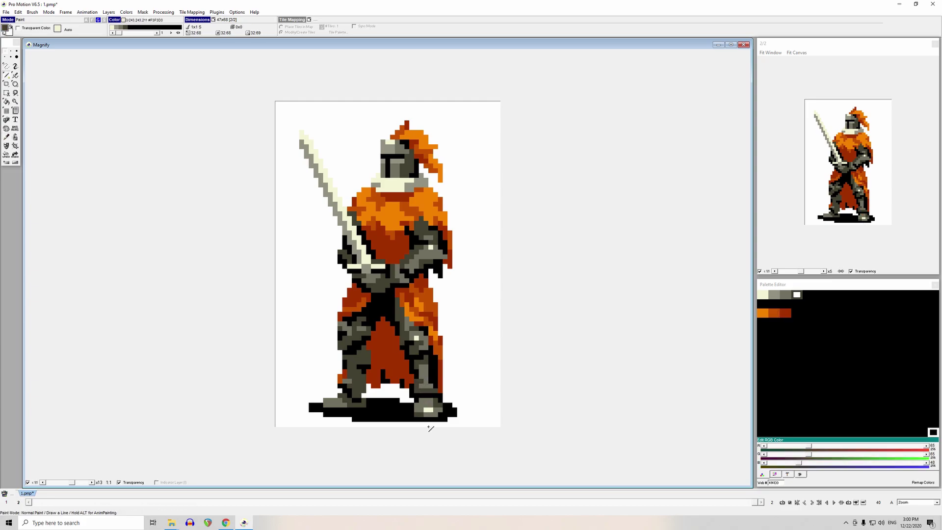
left_click(430, 392)
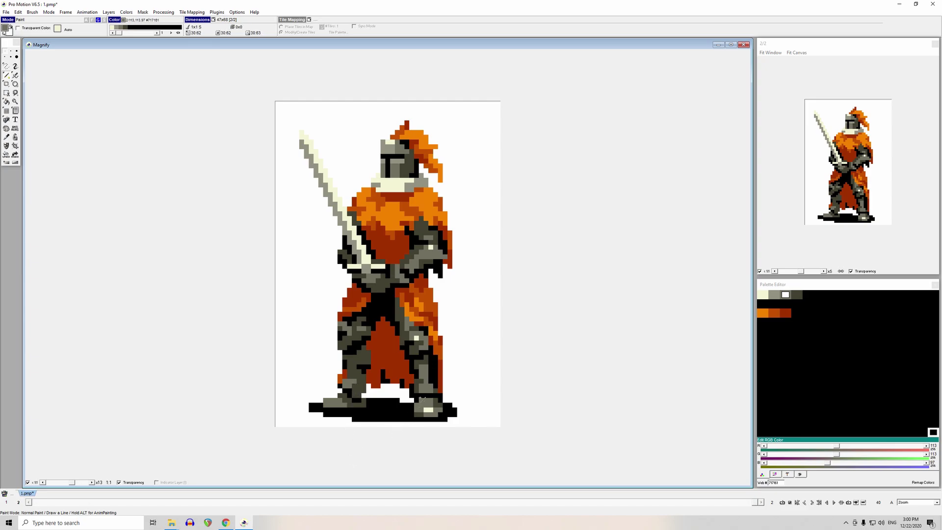
left_click(417, 385)
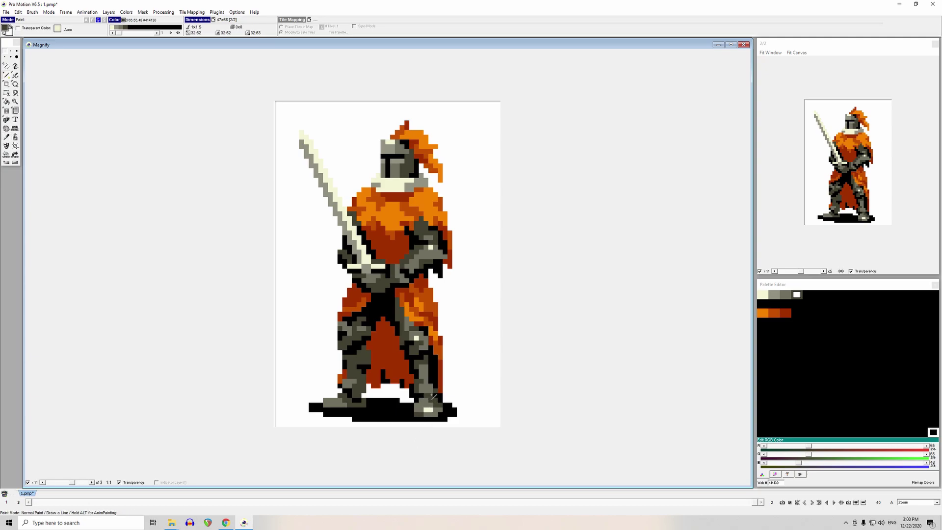
- Reshape the front ankle and the back edge of the shin guard with black and dark-grey pixels, shortening the cloth hem behind
scroll(439, 402, "up", 3)
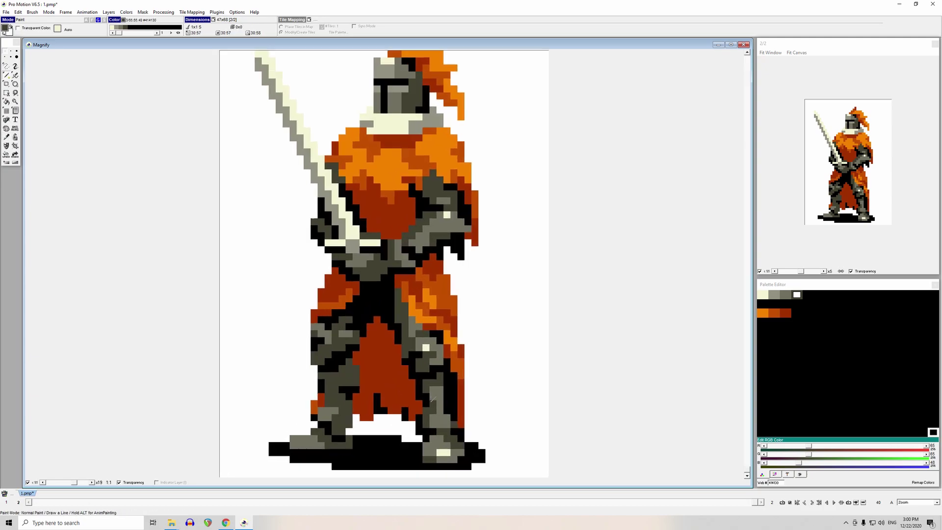
scroll(453, 401, "up", 1)
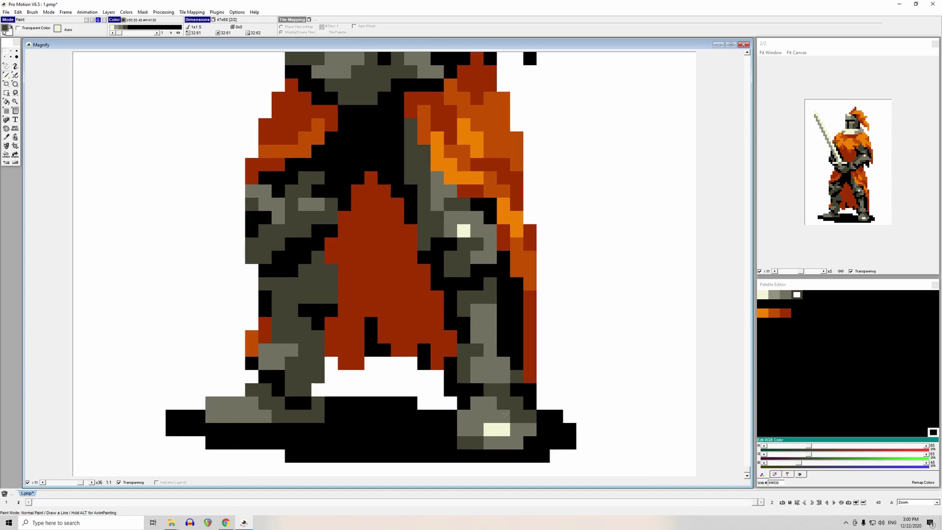
left_click(515, 386)
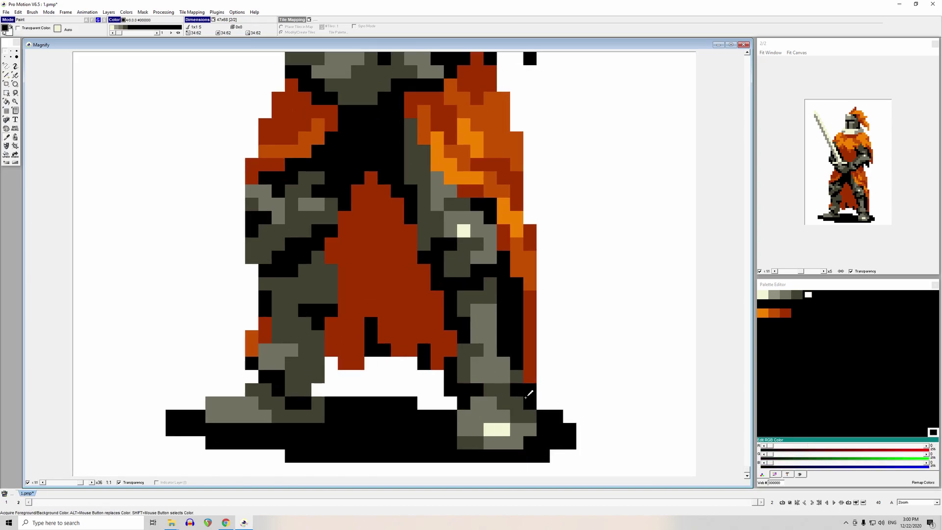
left_click(488, 443)
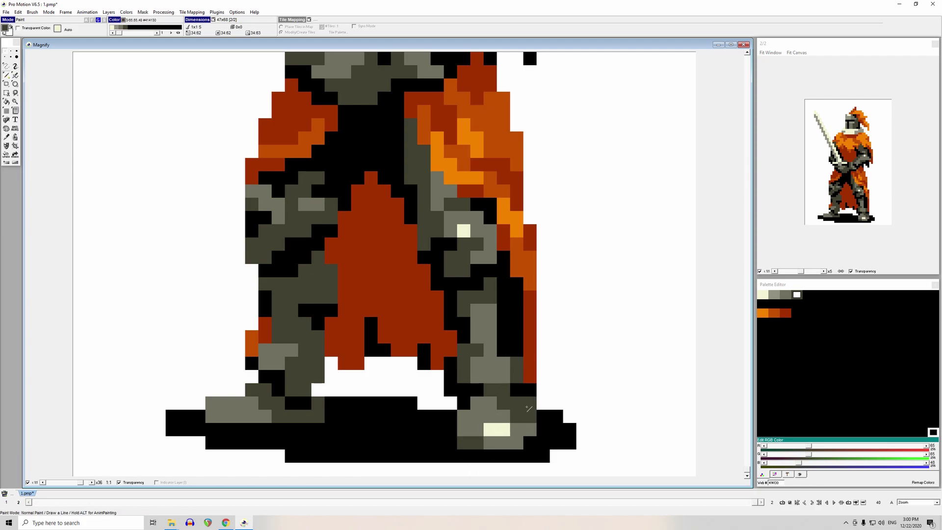
right_click(524, 390)
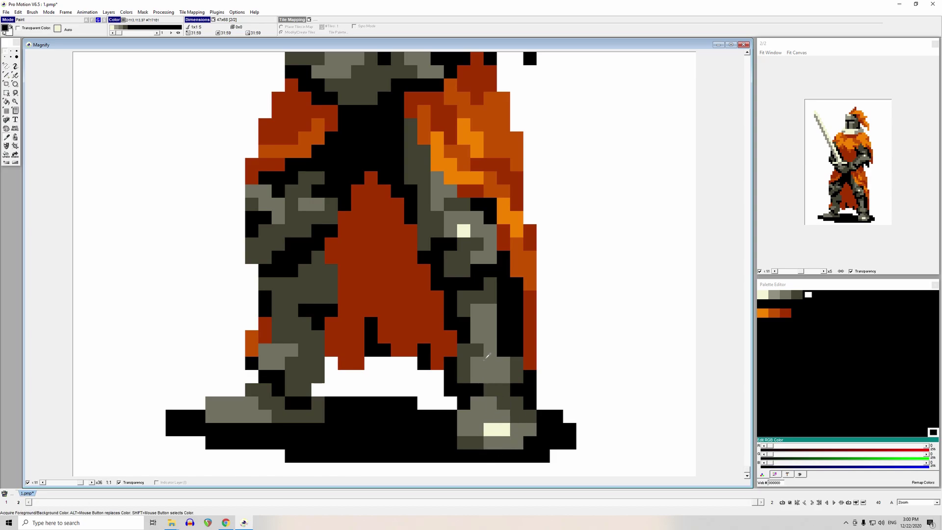
right_click(496, 402)
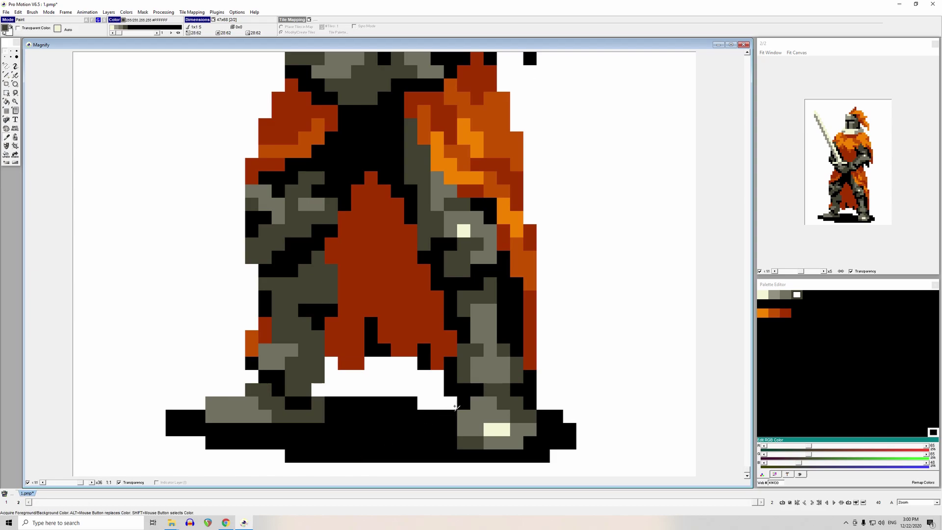
right_click(505, 336)
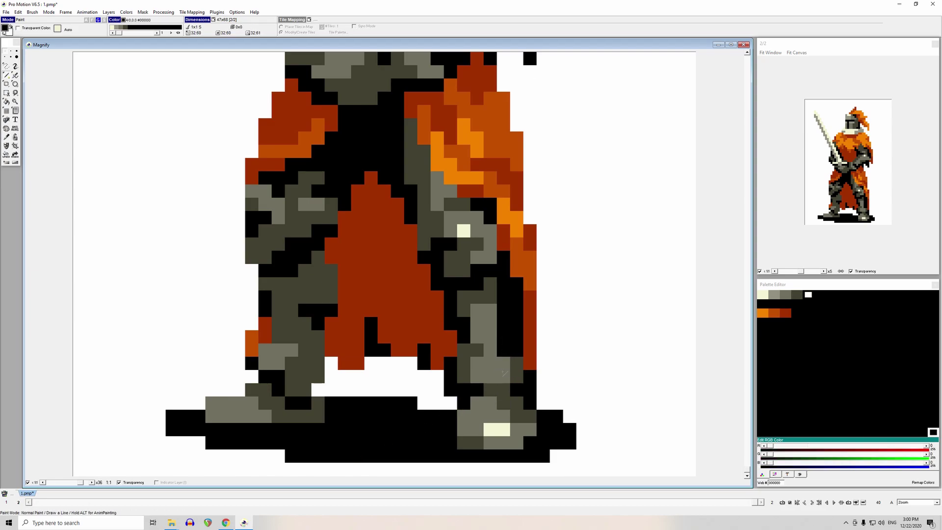
right_click(515, 363)
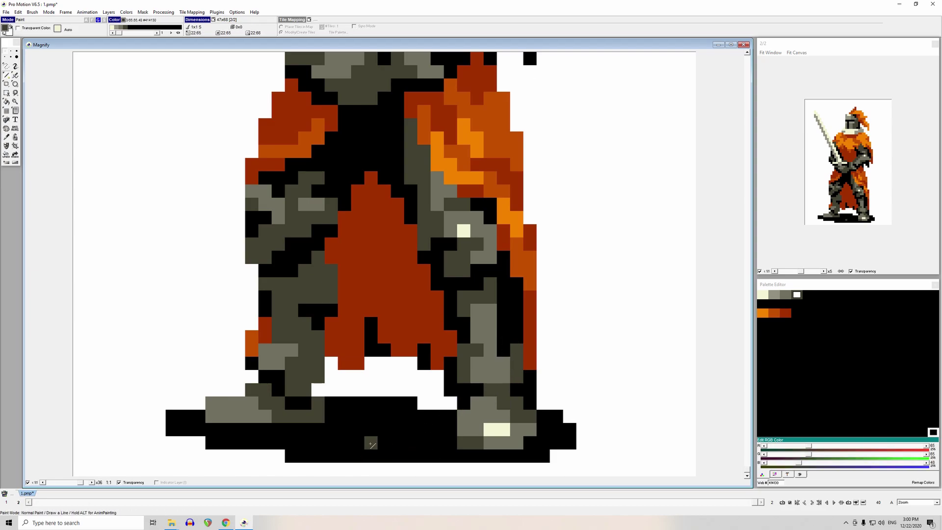
- Set the background colour to black to check the whole knight against it
scroll(506, 364, "down", 9)
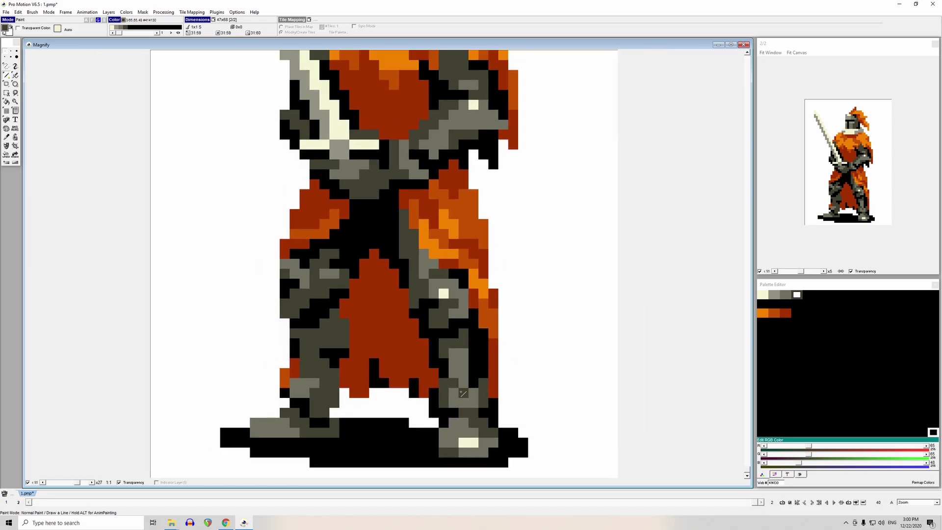
left_click(394, 394)
double_click(590, 251)
left_click_drag(481, 278, 441, 280)
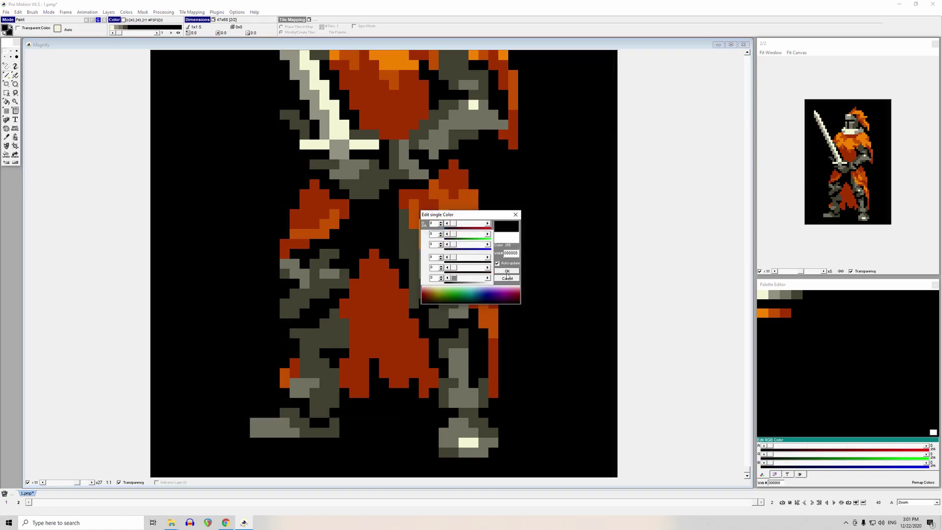
key("Return")
double_click(381, 235)
left_click(473, 278)
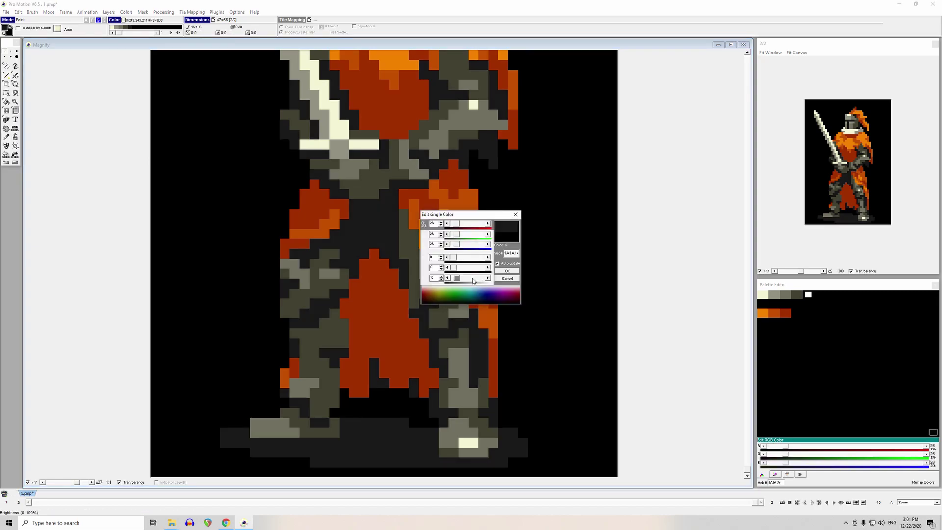
left_click_drag(454, 269, 476, 269)
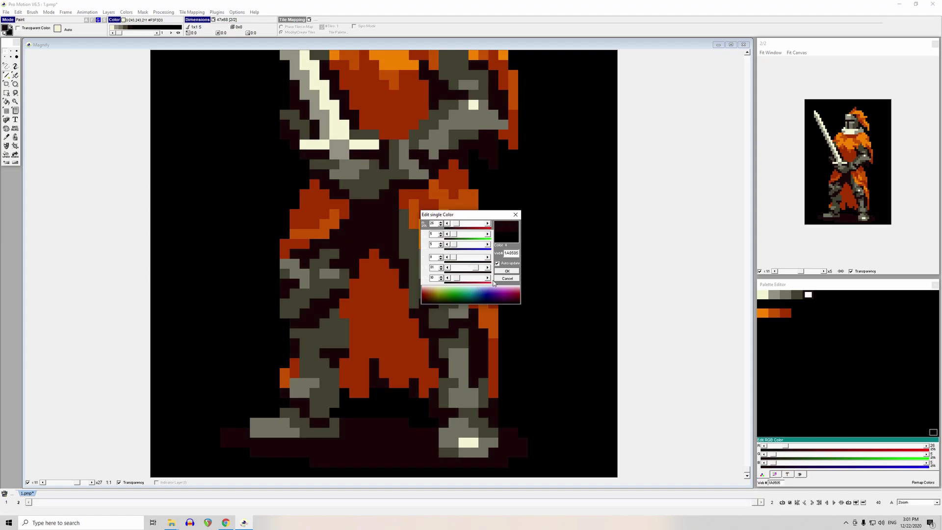
left_click(488, 278)
left_click(489, 279)
left_click(489, 278)
left_click(507, 279)
scroll(505, 268, "down", 3)
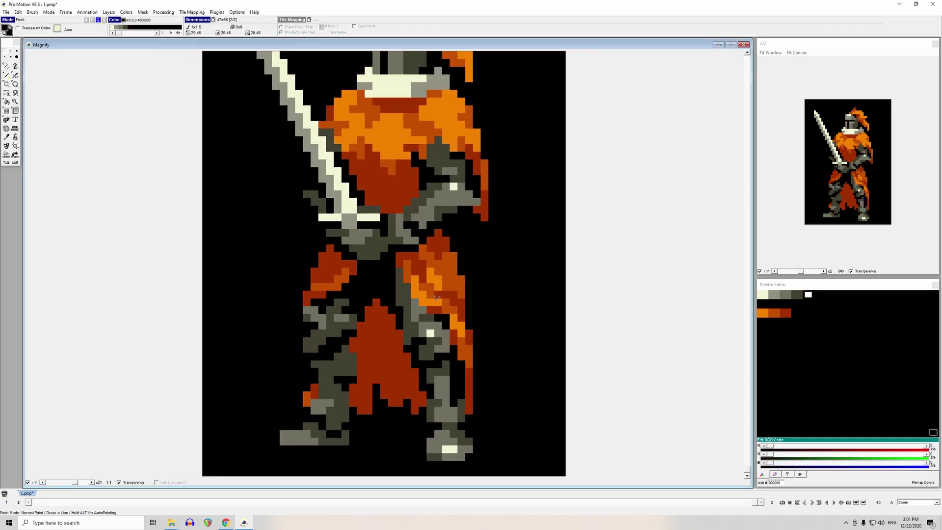
double_click(499, 267)
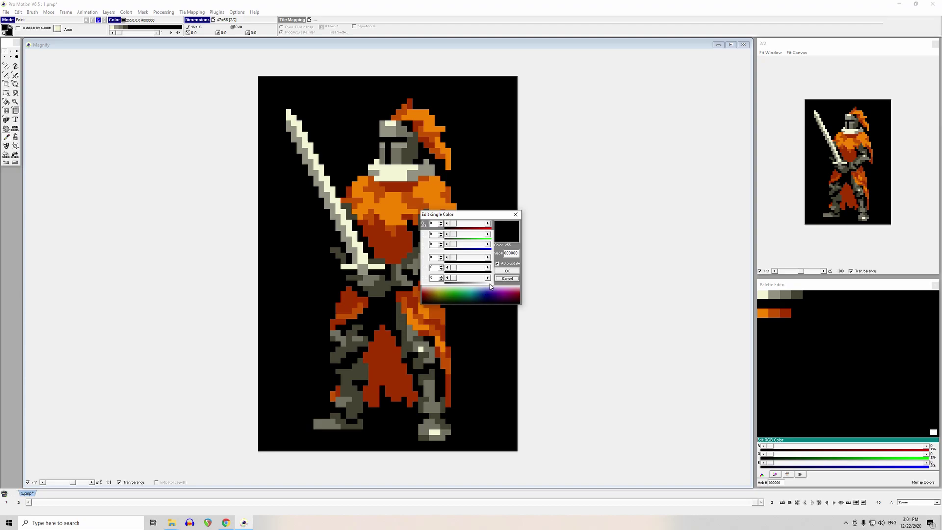
left_click(505, 280)
- Touch up the front knee plate and the bent arm's forearm armour with grey pixels
scroll(408, 361, "up", 3)
left_click(444, 336)
left_click(446, 342)
scroll(412, 409, "down", 5)
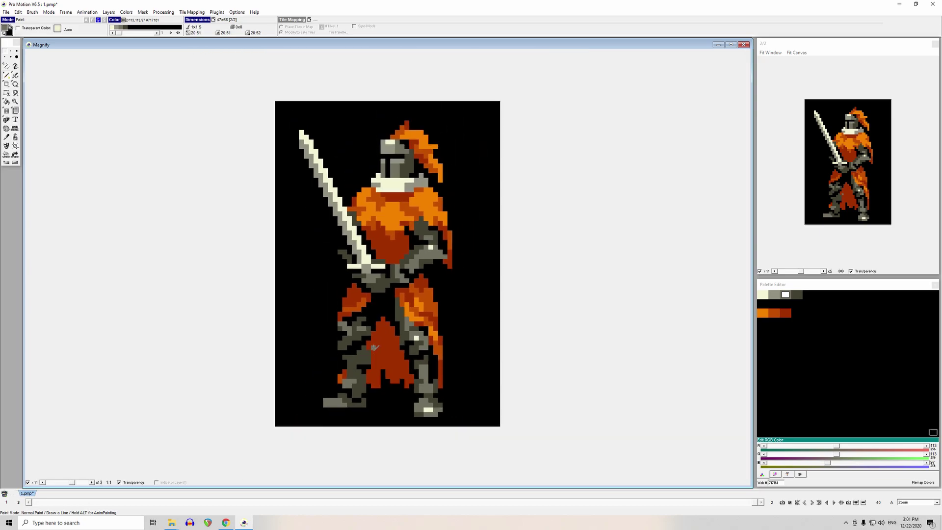
scroll(373, 329, "up", 2)
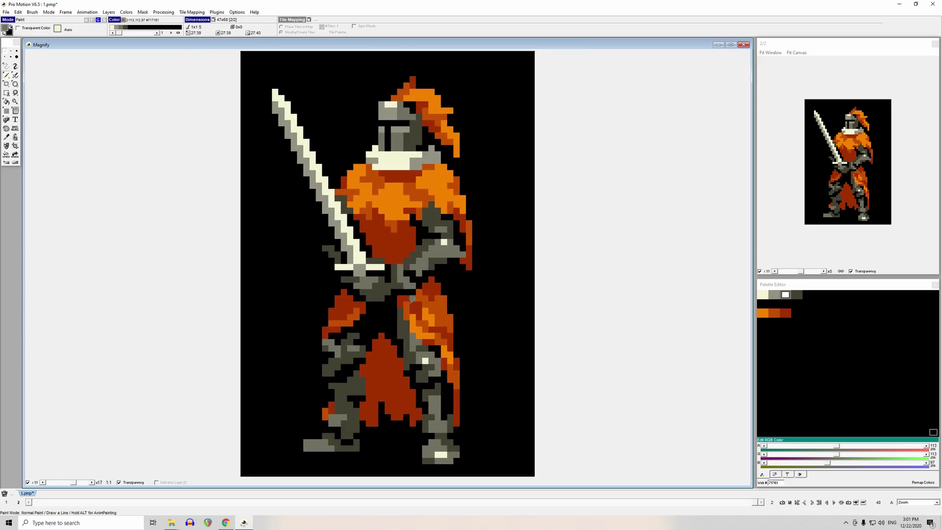
right_click(449, 262)
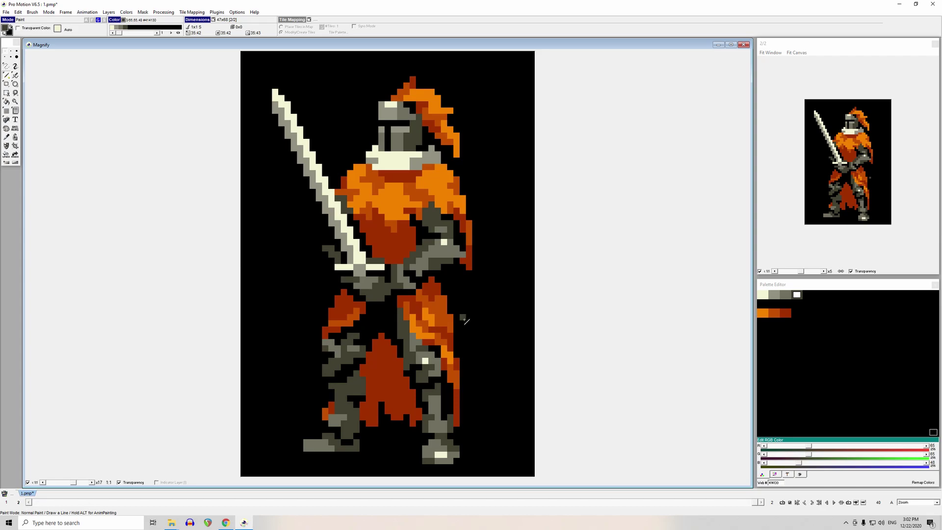
- Set the background colour to light grey CCCCCC
key("comma")
left_click(457, 259)
key("comma")
left_click(470, 341)
key("comma")
left_click(501, 297)
key("c")
left_click_drag(456, 277, 484, 282)
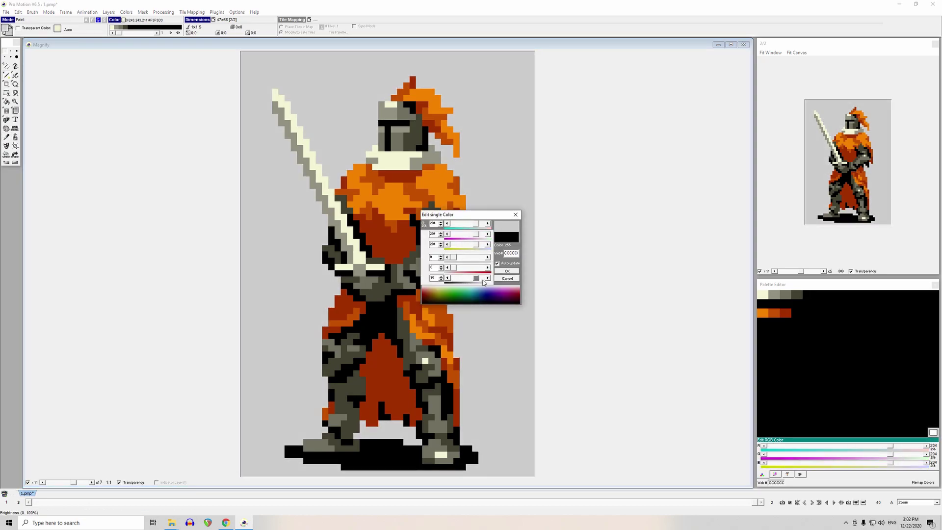
left_click(507, 271)
- Extend the outer edge of the sword arm downward beside the crossguard with a short strip of black pixels
key("comma")
left_click(330, 260)
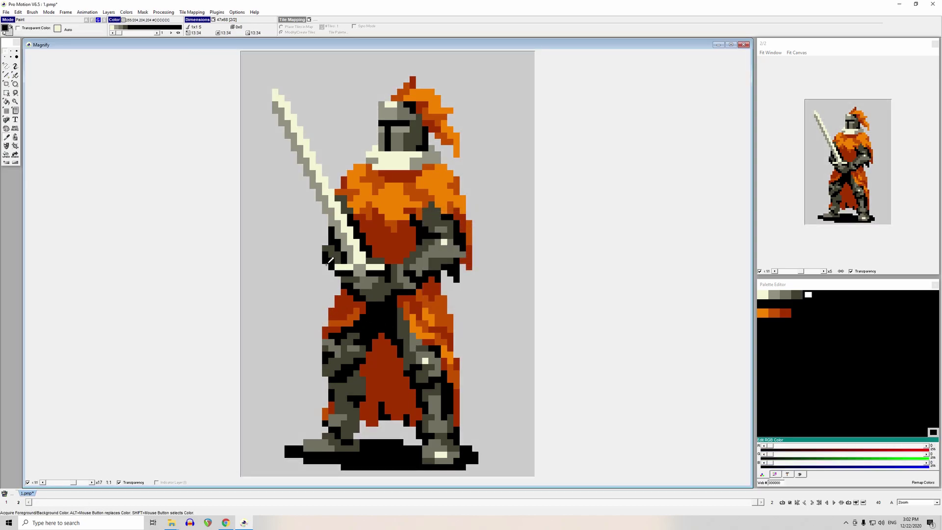
left_click(281, 348)
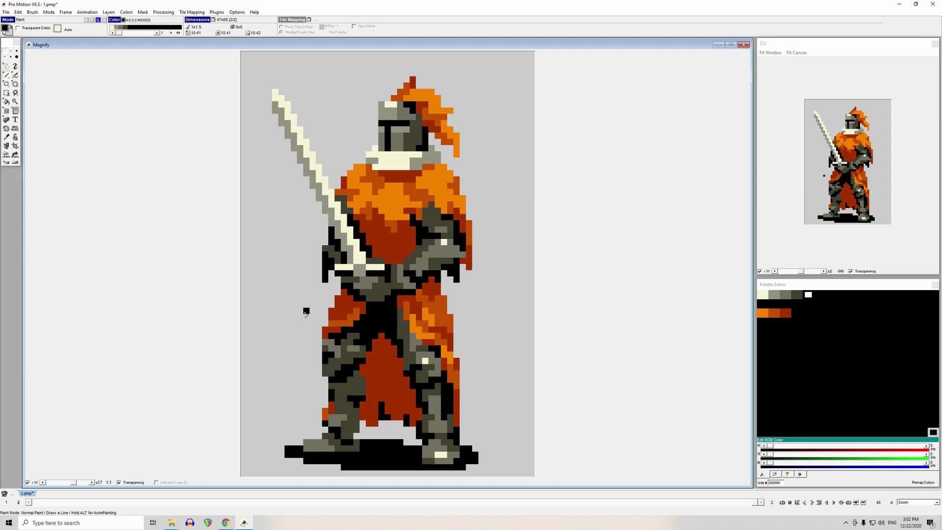
- Add a small patch of burnt-orange and bright-orange cloth outside the sword arm's forearm
key("comma")
left_click(367, 216)
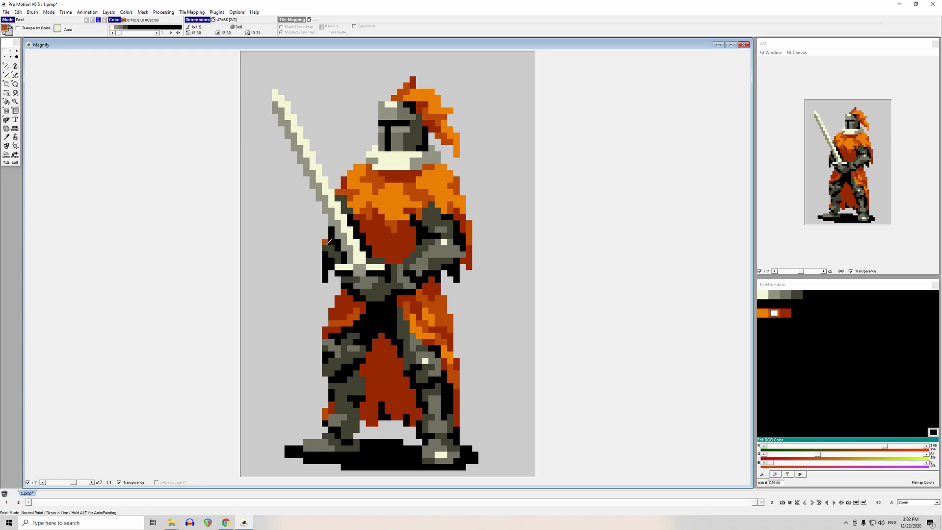
left_click(325, 248)
left_click_drag(319, 249, 319, 260)
key("Left")
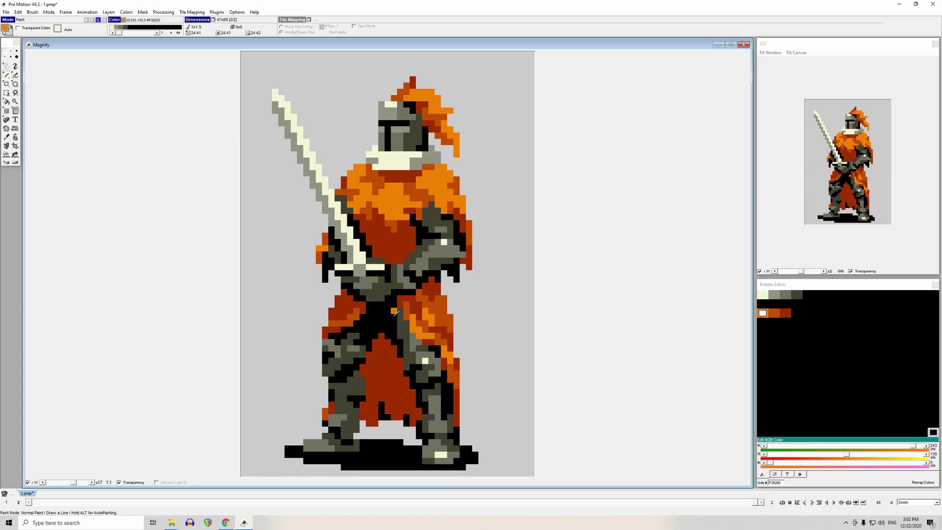
- Place an off-white highlight pixel on the gauntlet below the crossguard, surrounded by mid-grey
key("comma")
left_click(441, 248)
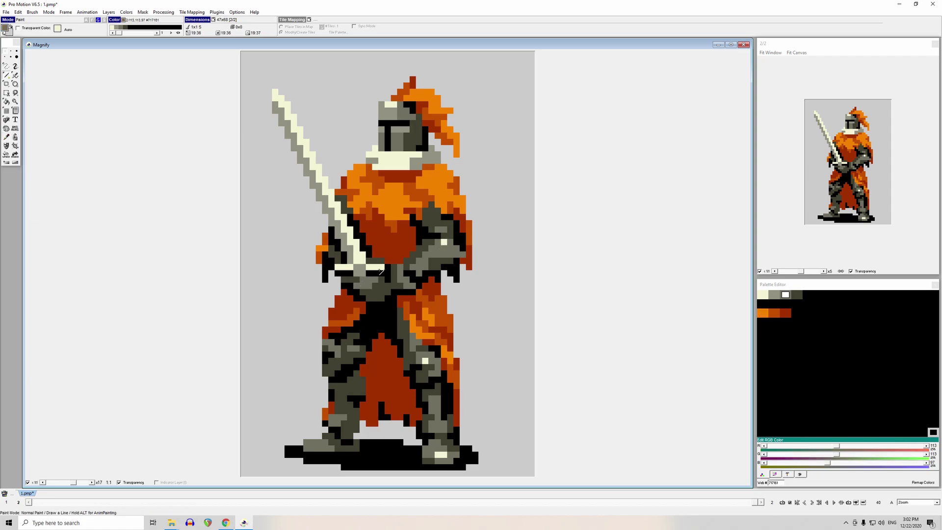
left_click(363, 254)
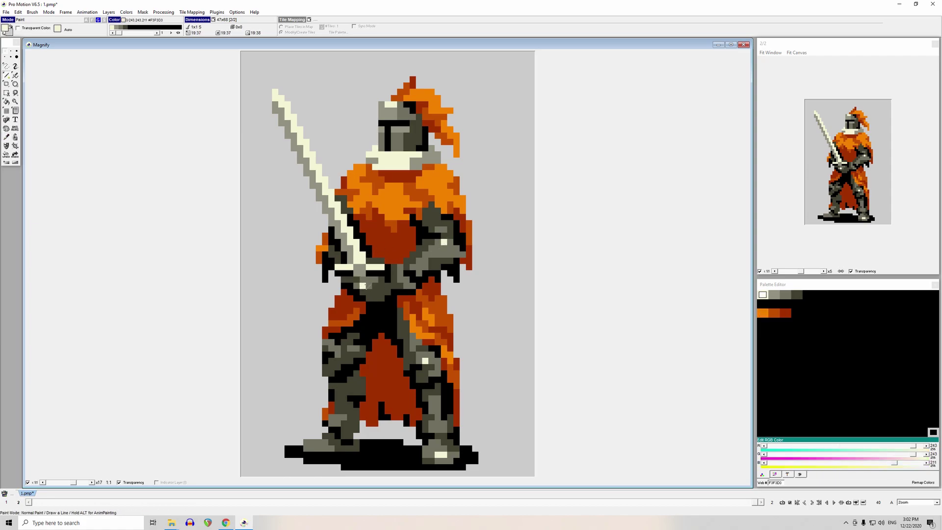
key("comma")
left_click(373, 294)
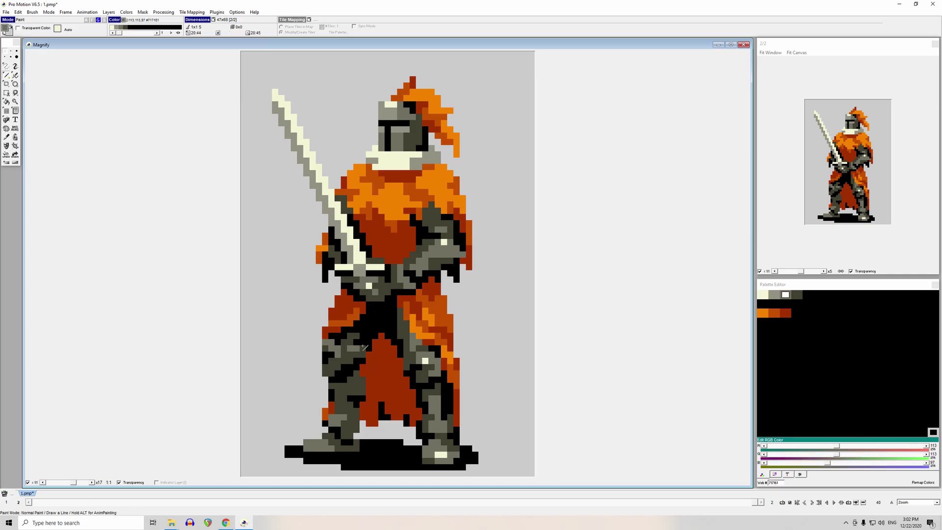
- Refine the shading and lower edge of the gauntlets below the crossguard with dark-grey, mid-grey and black pixels
scroll(352, 347, "up", 4)
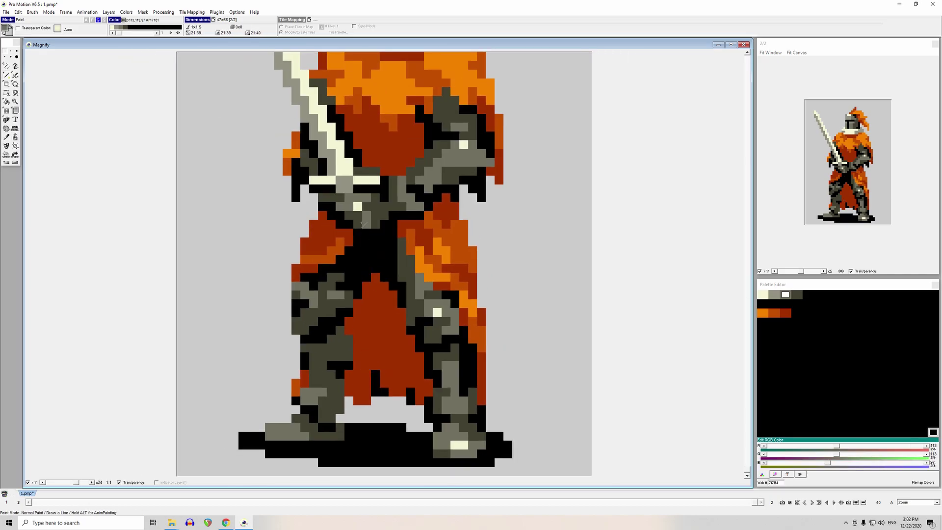
right_click(342, 211)
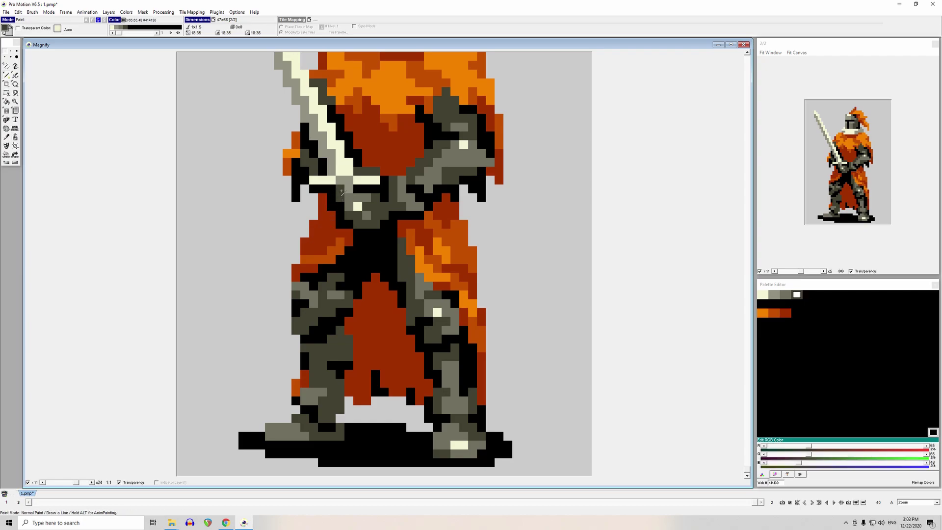
right_click(366, 210)
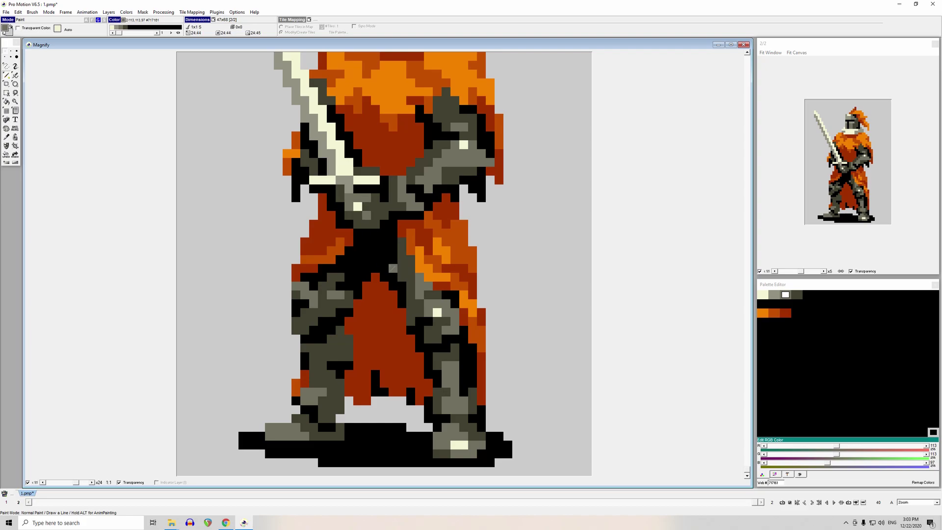
scroll(348, 233, "down", 1)
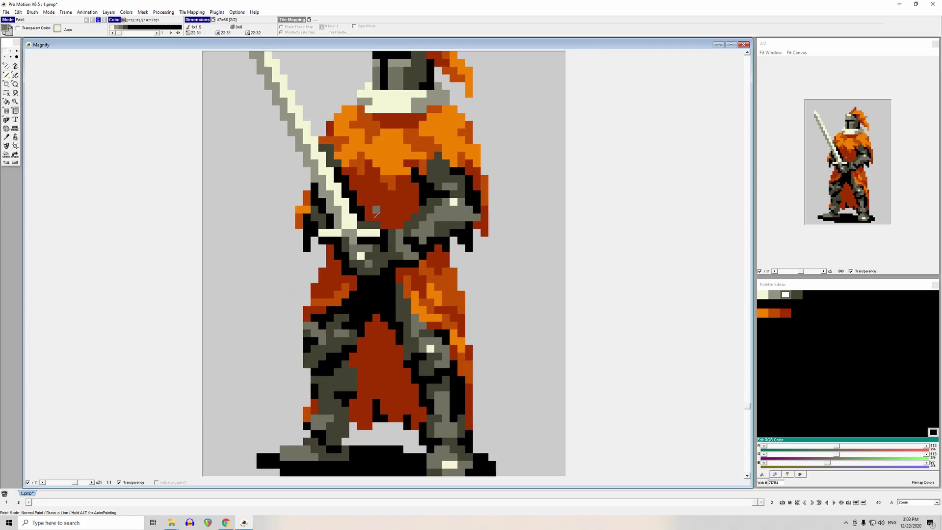
scroll(376, 211, "up", 1)
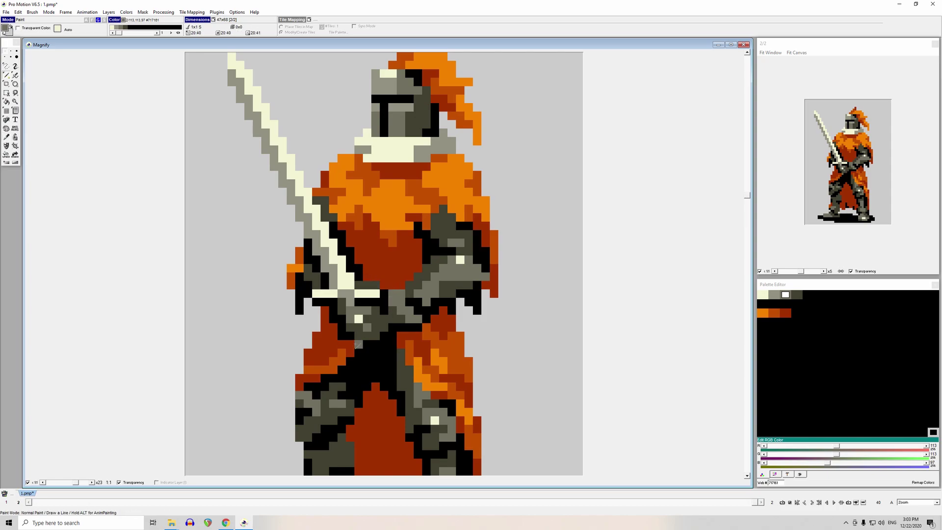
key("ctrl+z")
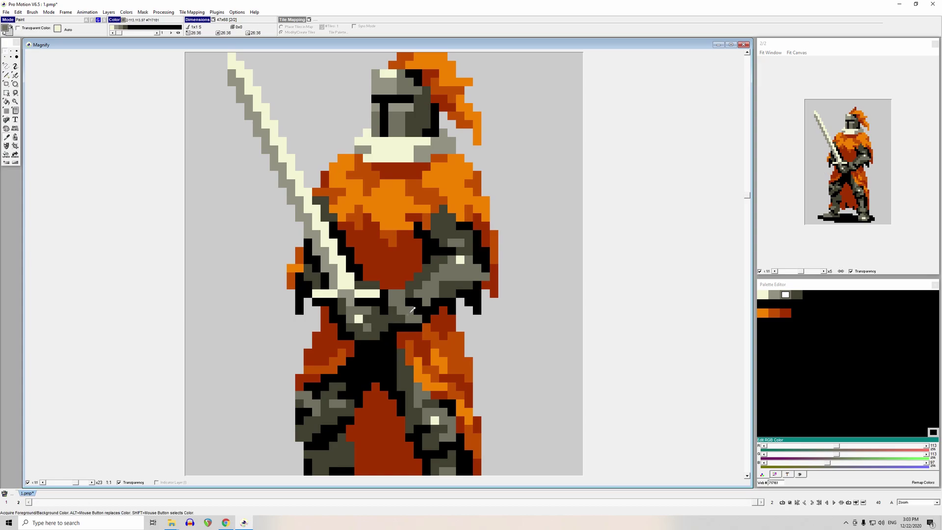
left_click(418, 308, "ctrl")
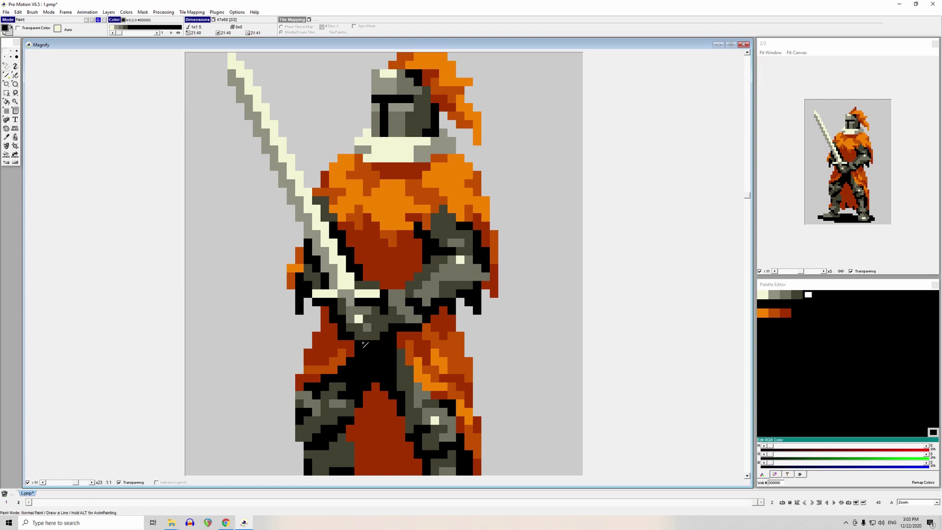
scroll(418, 299, "down", 2)
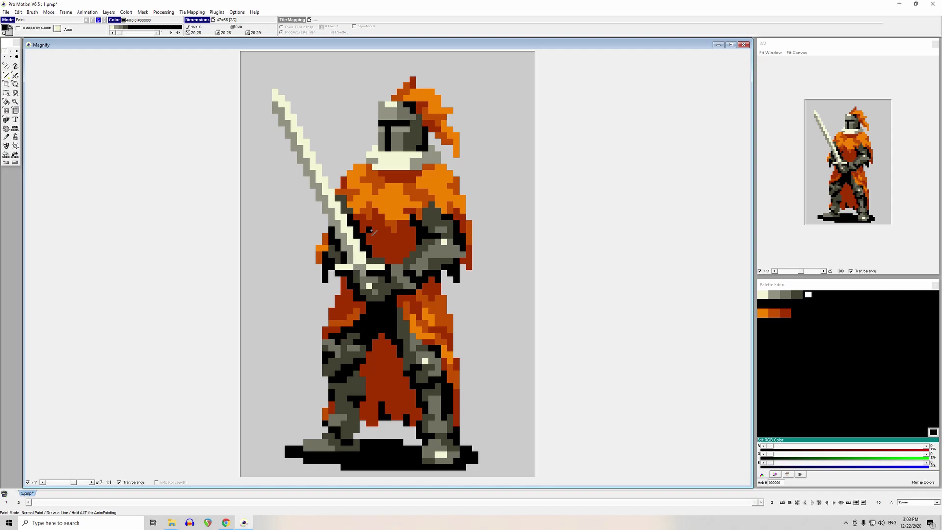
- Fill the black strip between the sword blade and the tunic with the tunic's dark red
scroll(371, 231, "up", 2)
right_click(359, 312)
key("f")
left_click(348, 299)
- Fill the dark-grey and black patches under the sword-side shoulder with burnt orange
right_click(337, 257)
right_click(325, 242)
right_click(331, 237)
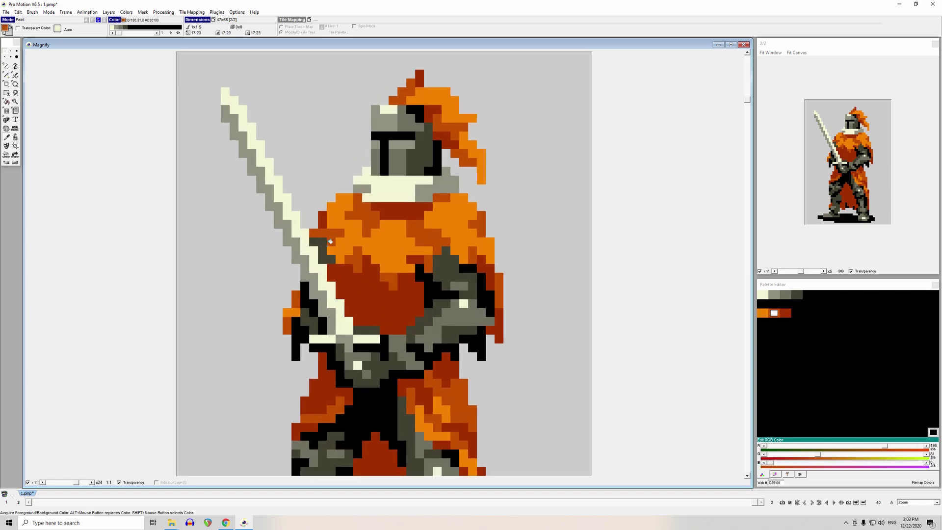
left_click(322, 247)
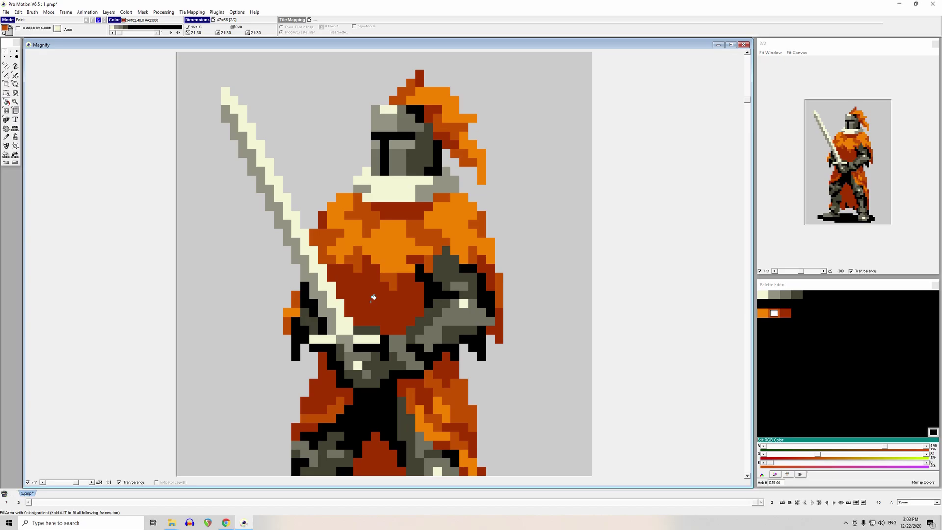
- Draw a dark-grey diagonal shadow on the tunic along the inner edge of the lower sword blade
scroll(373, 297, "down", 4)
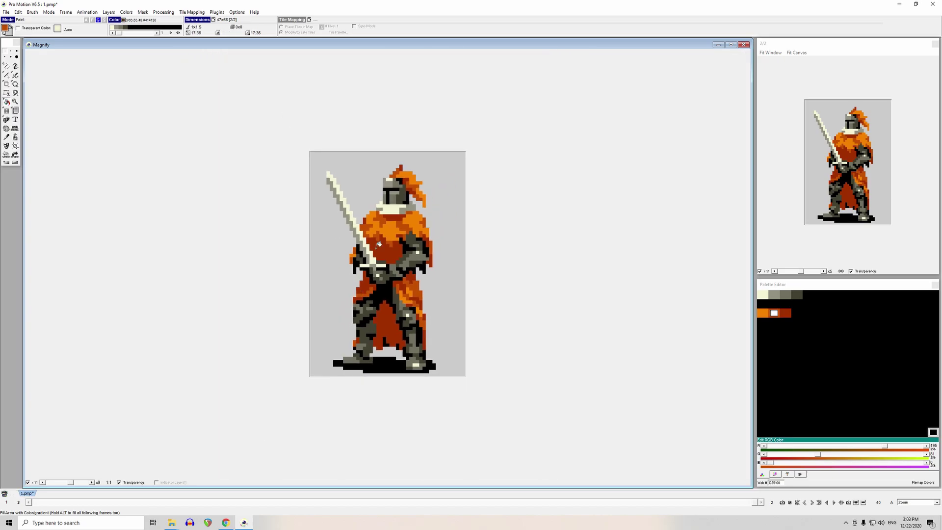
scroll(376, 224, "up", 3)
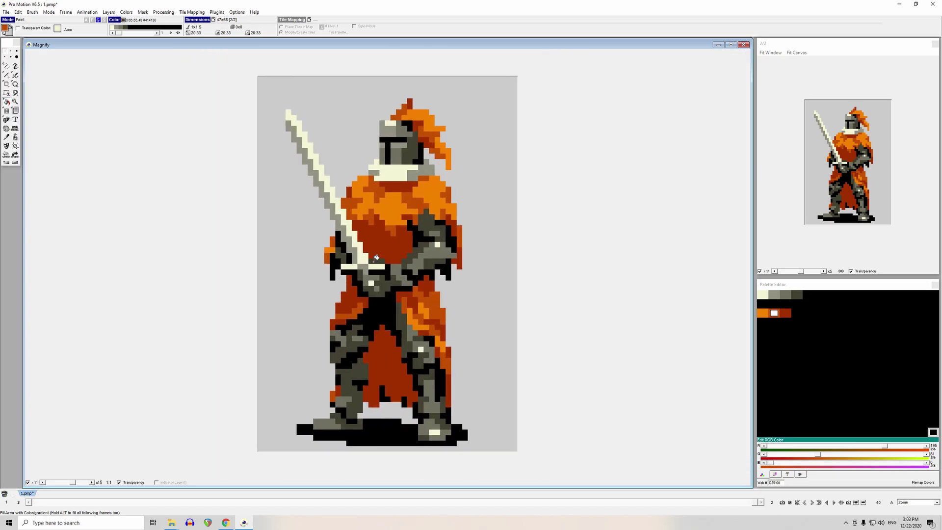
scroll(377, 223, "up", 2)
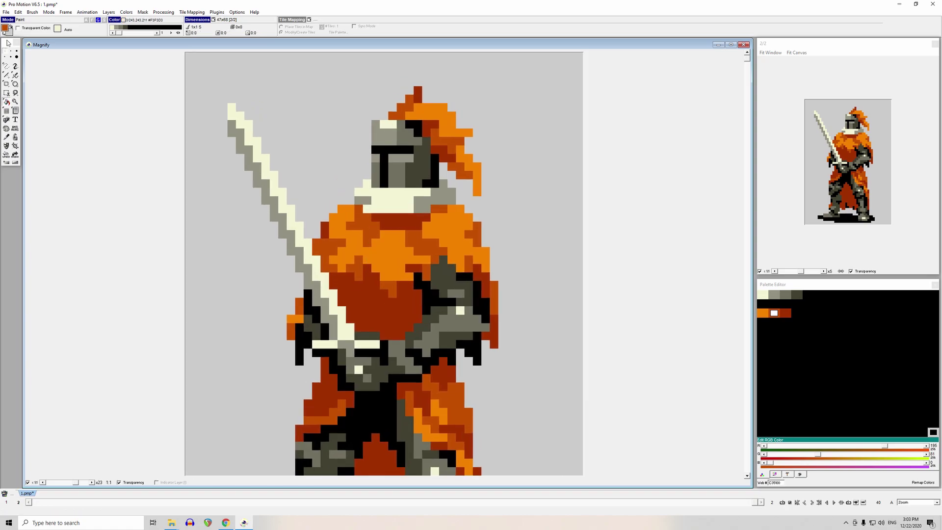
left_click(7, 52)
key("comma")
left_click(376, 336)
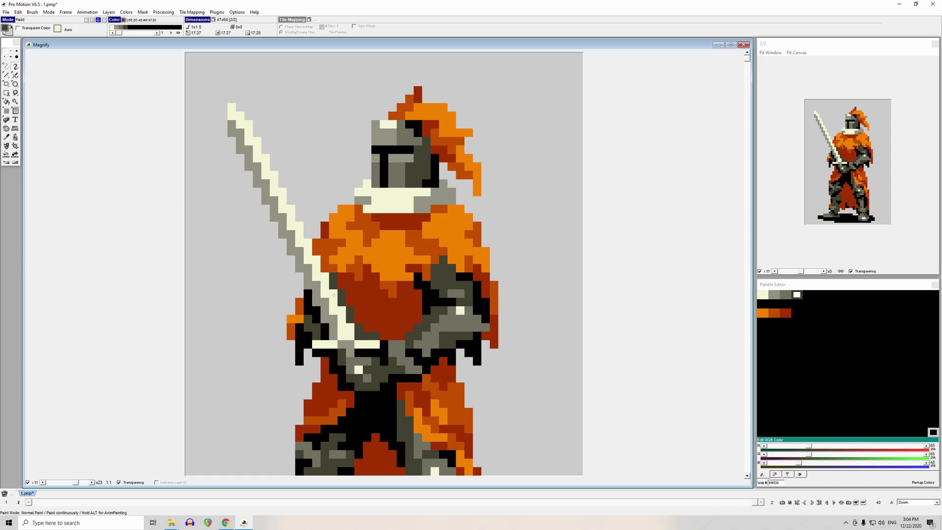
- Darken the outer edge of the sword-side shoulder beside the blade with dark-red pixels
key("comma")
left_click(348, 278)
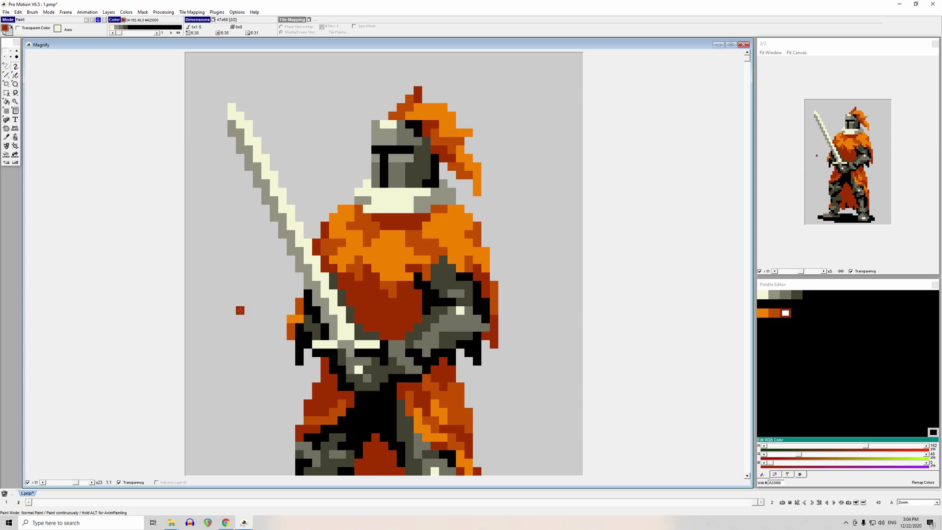
scroll(239, 308, "down", 3)
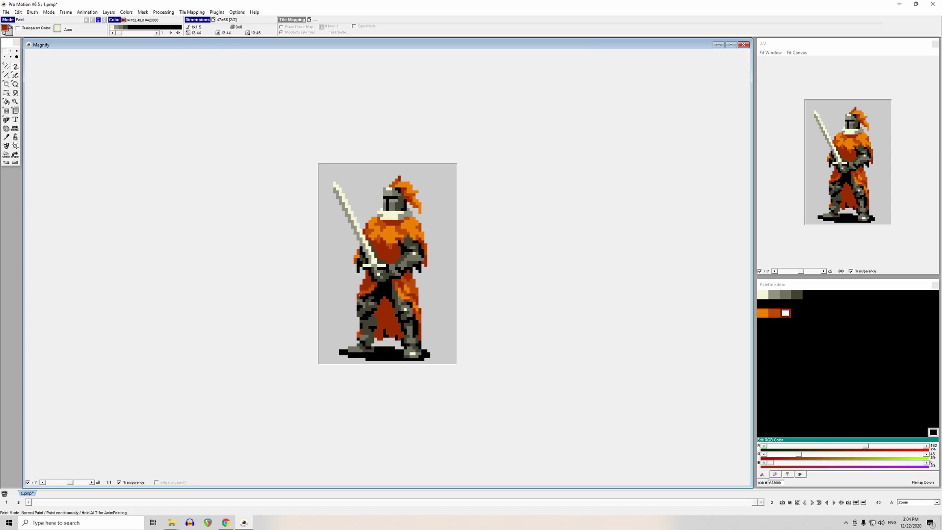
- Recolour the black forearm pixels beside the lower sword blade with dark grey
scroll(334, 255, "up", 4)
key("comma")
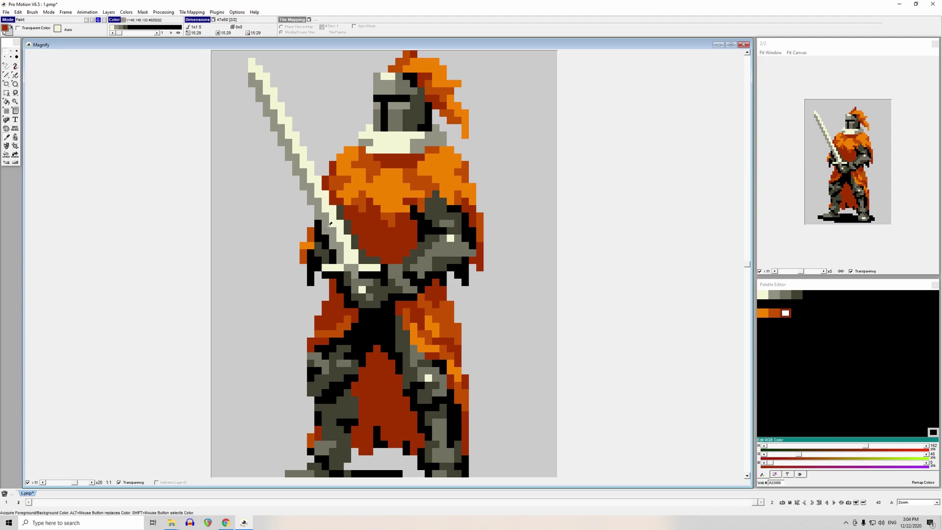
left_click(325, 241)
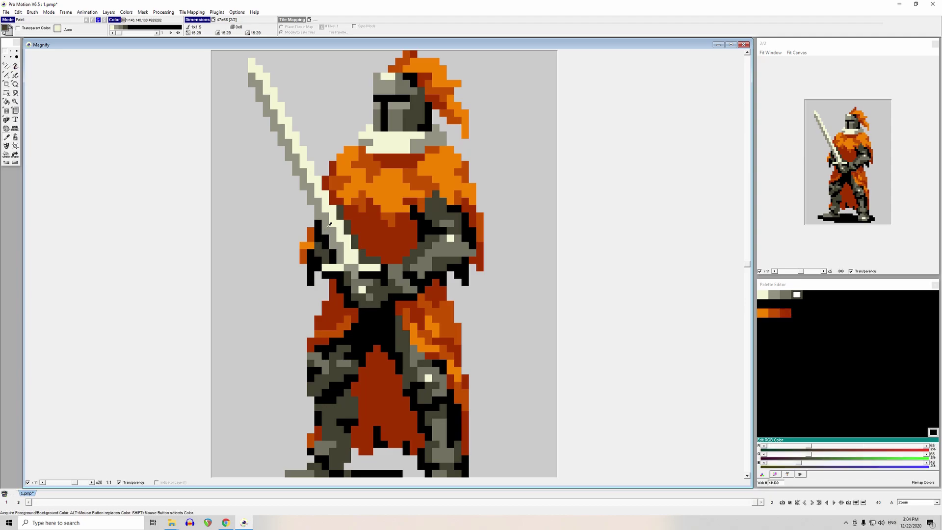
key("d")
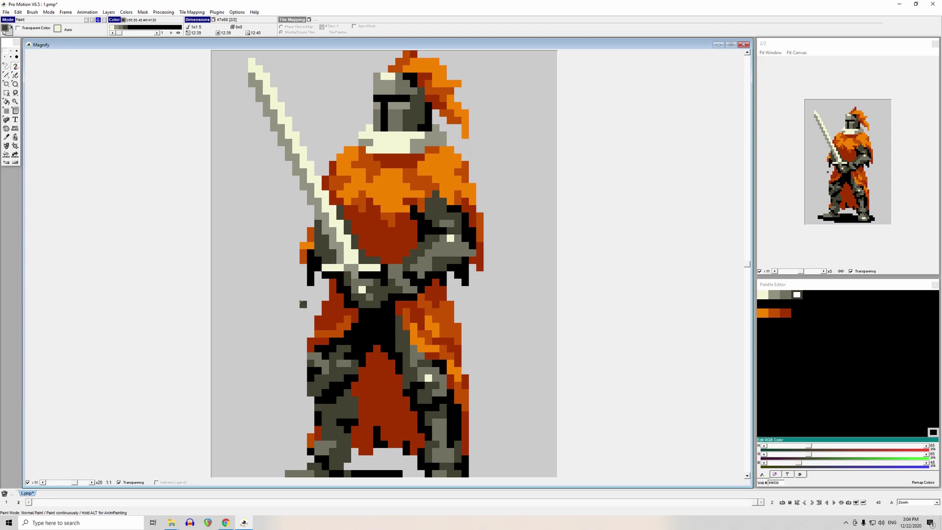
- Touch up the sword-side sleeve edge with dark red and the forearm beside it with grey pixels
left_click(458, 245)
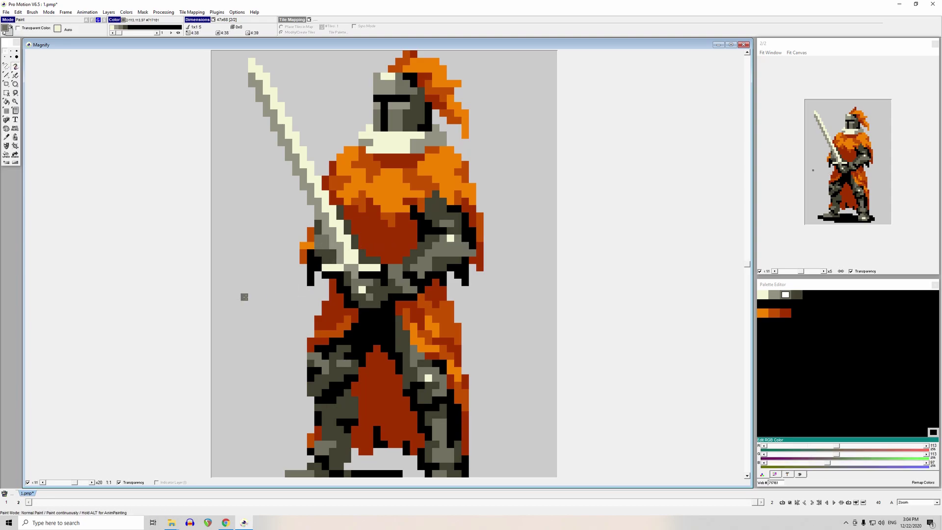
key("ctrl+z")
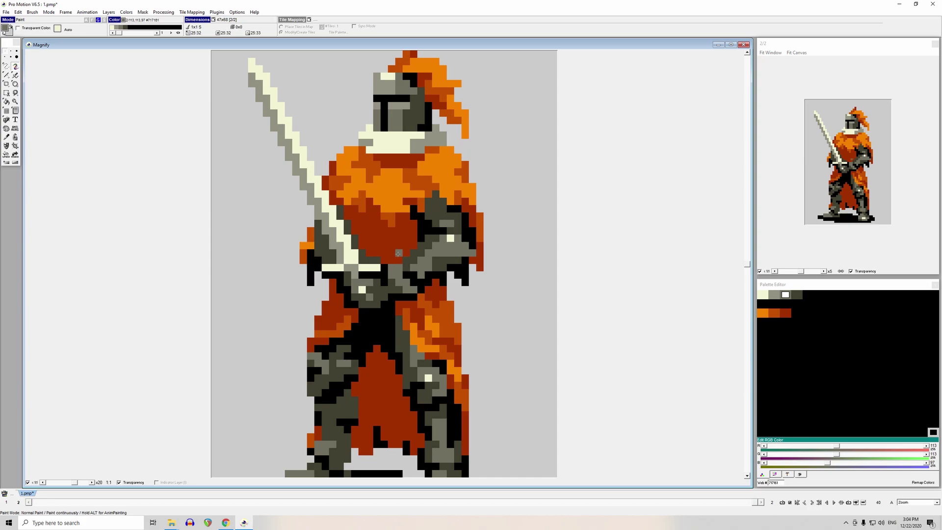
left_click(362, 238)
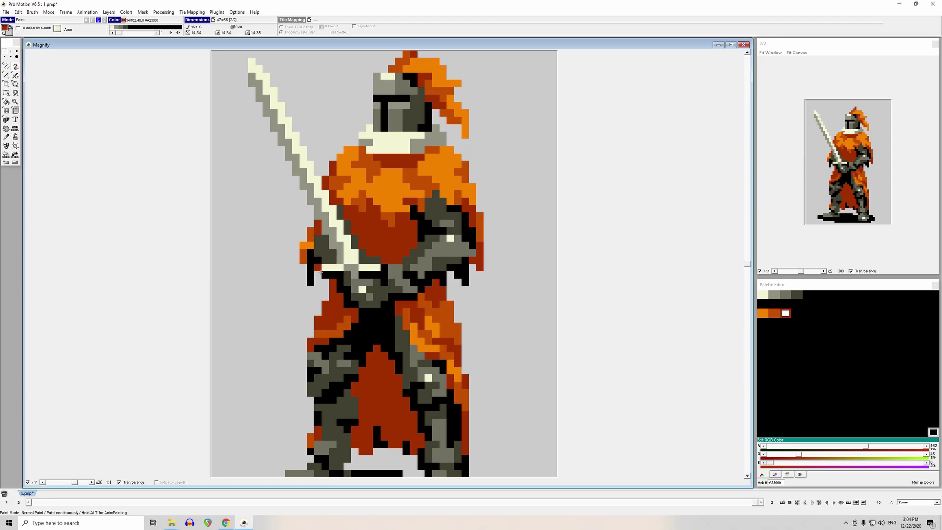
left_click(326, 259, "shift")
left_click(308, 246)
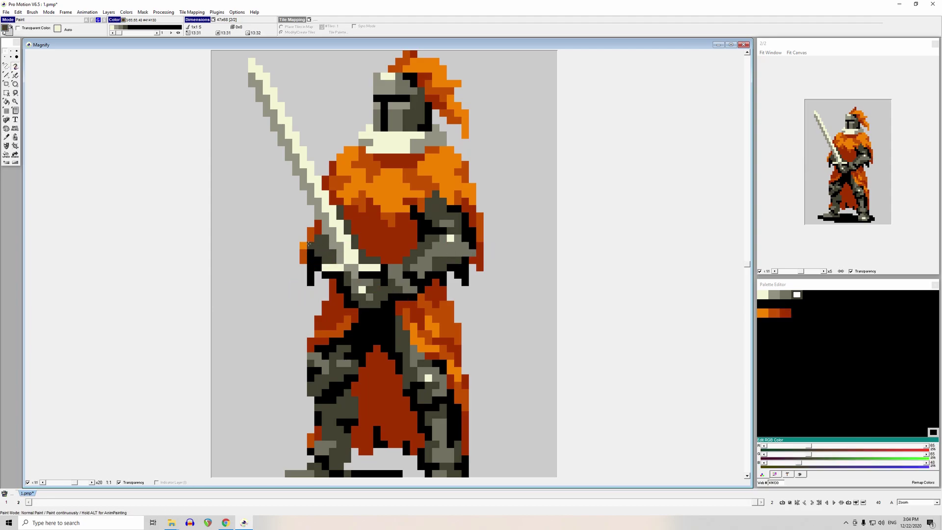
left_click(352, 254, "shift")
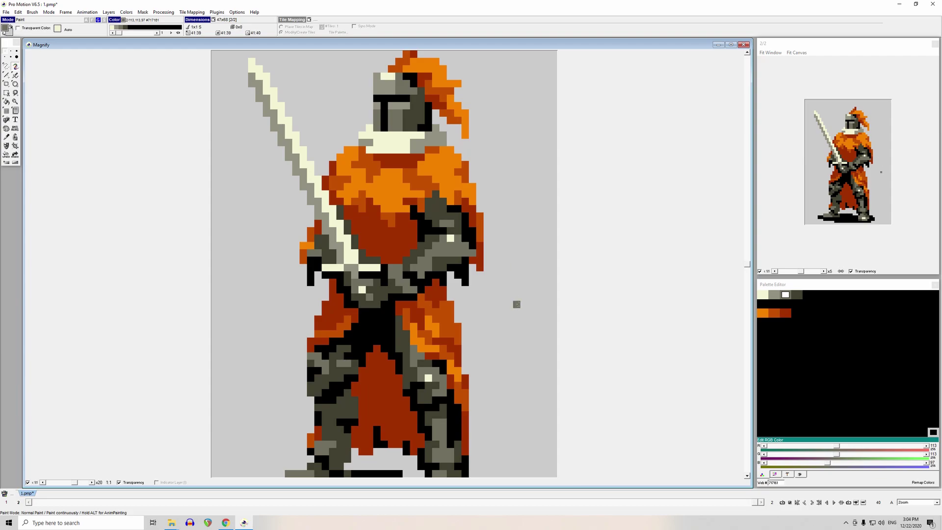
- Paint the lower part of the helmet's vertical visor slit dark grey
scroll(412, 195, "down", 3)
scroll(415, 175, "up", 4)
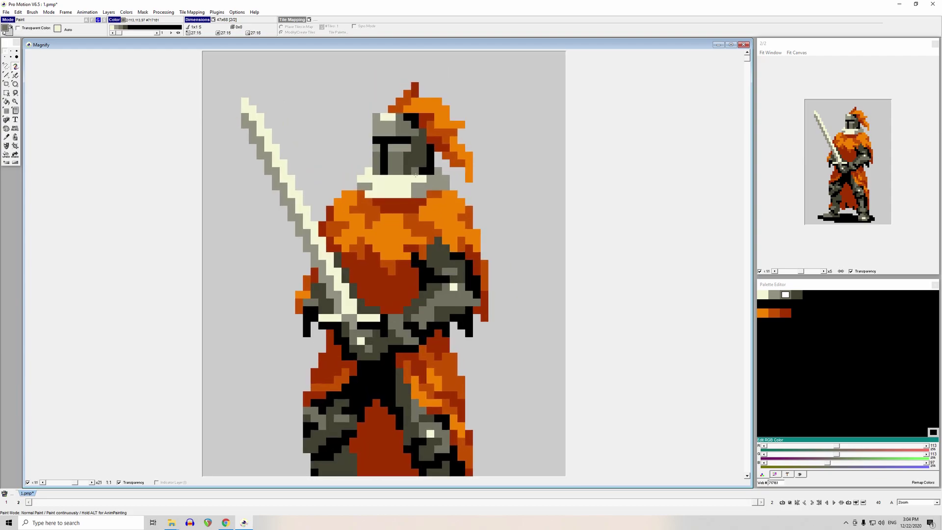
scroll(415, 175, "up", 4)
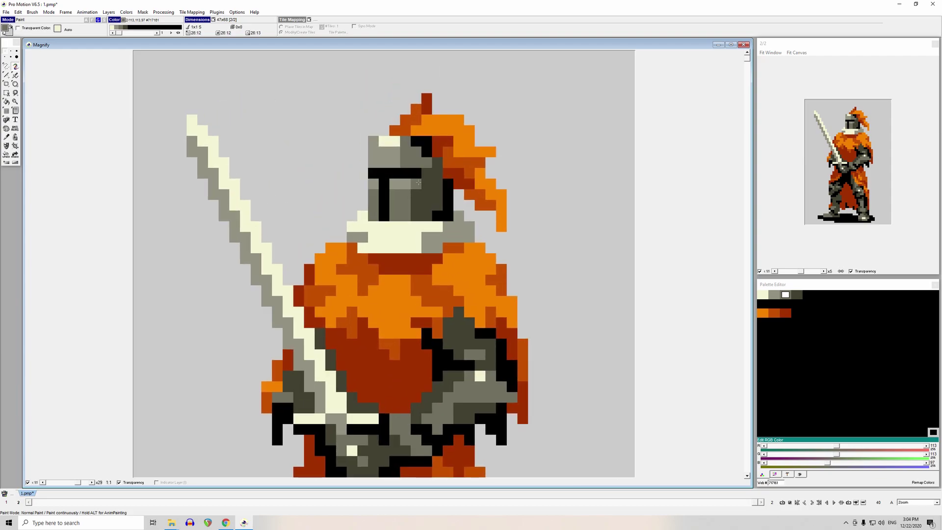
key("comma")
left_click(421, 203)
left_click(384, 216)
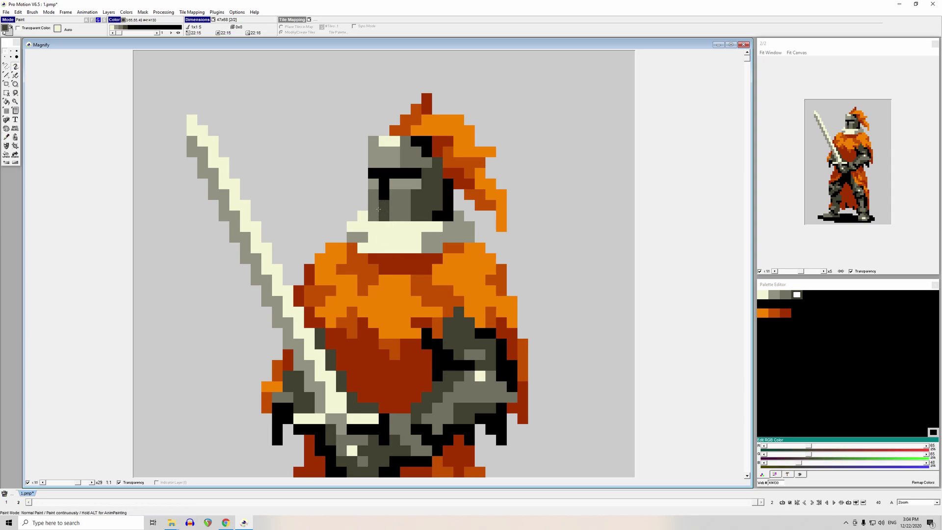
left_click(384, 216)
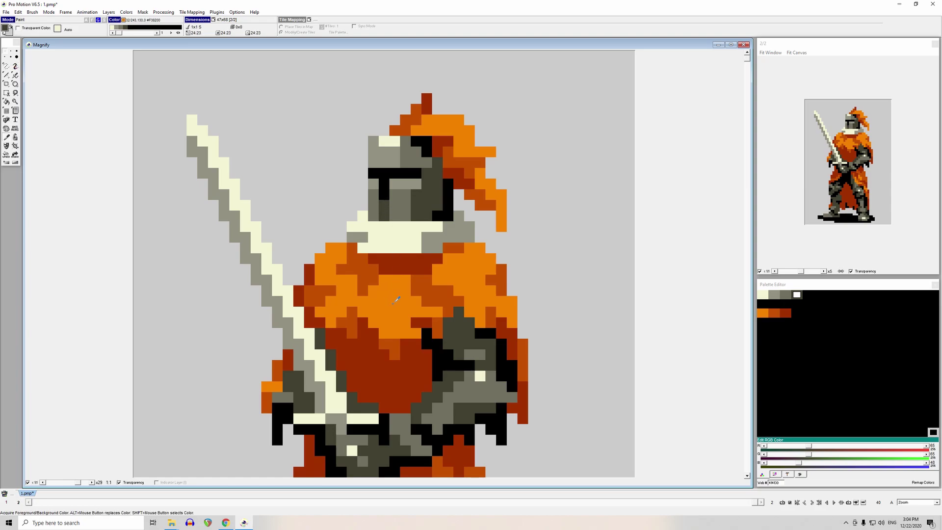
- Try bright-orange eye pixels in the helmet's horizontal visor slit
left_click(396, 301)
left_click(406, 173)
left_click(384, 173)
key("ctrl+z")
key("ctrl+z")
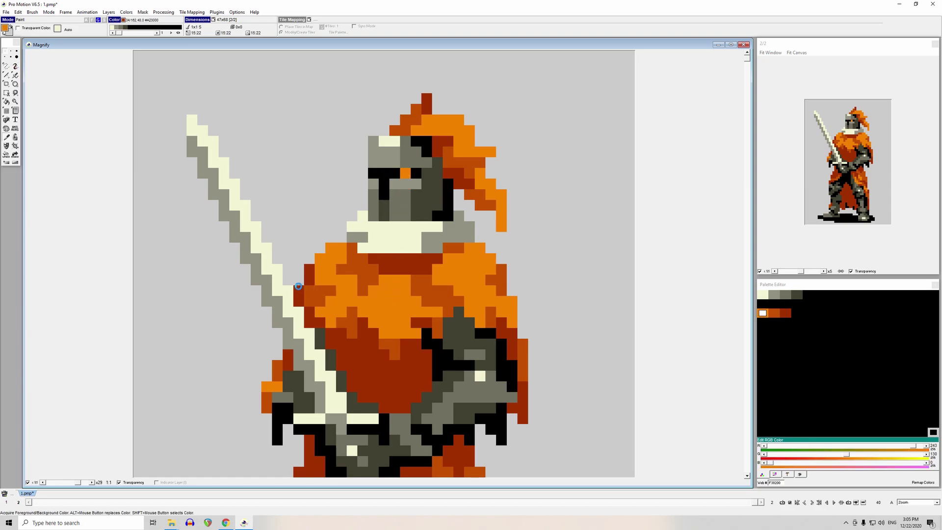
- Try extending the mid-grey shading across the shaded side of the helmet's faceplate
left_click(421, 201)
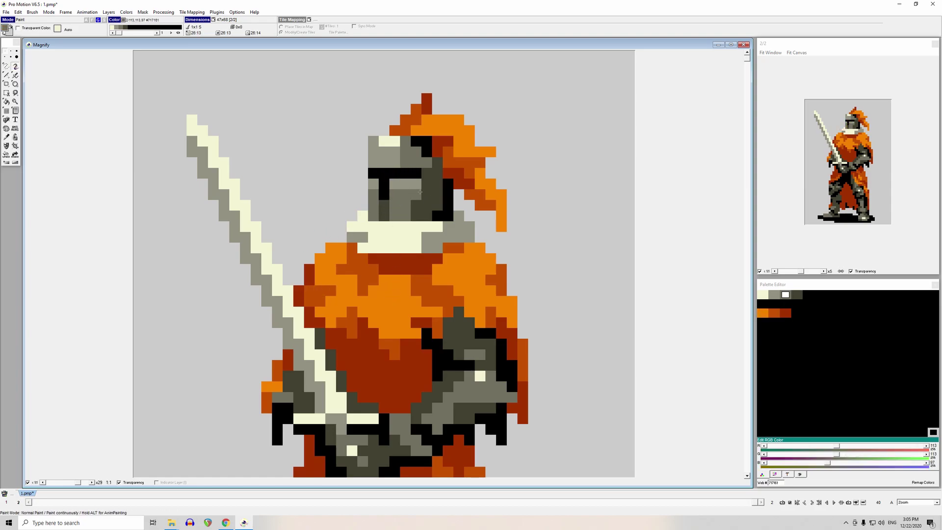
left_click(341, 259)
left_click(416, 211)
left_click_drag(427, 184, 406, 194)
key("ctrl+z")
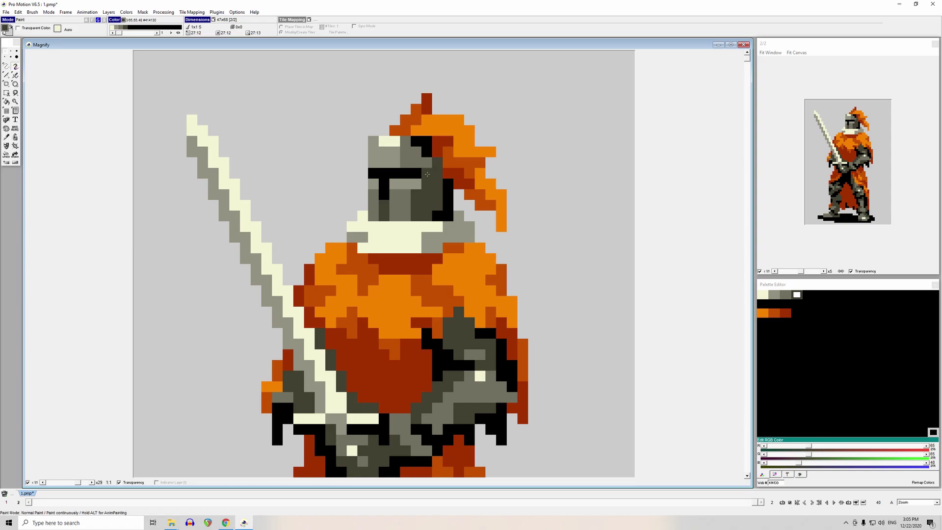
- Fill the light-grey forehead of the helmet with mid-grey
left_click(408, 158)
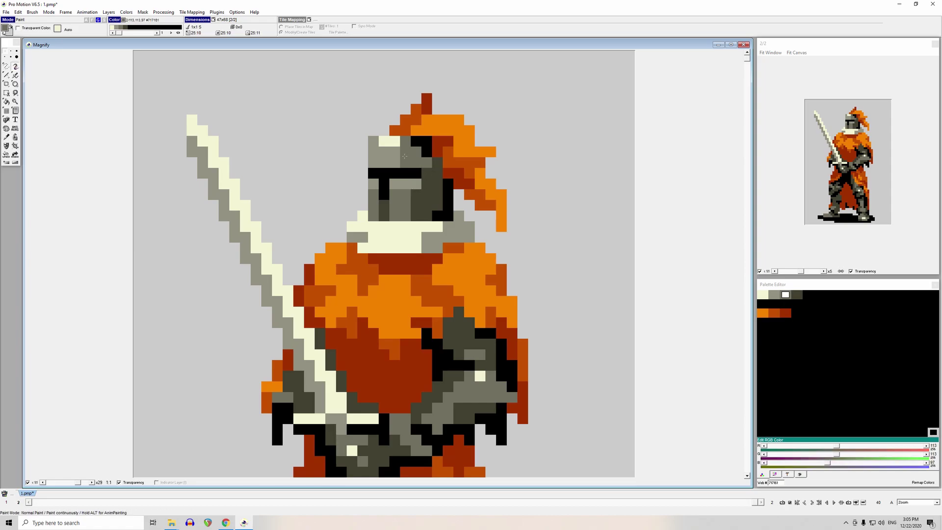
key("f")
left_click(386, 158)
key("d")
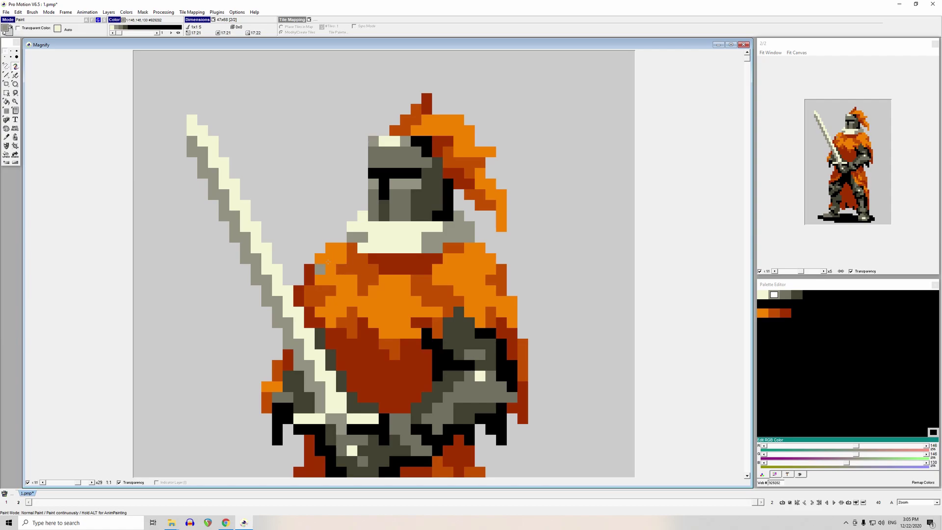
- Replace the cream highlight along the helmet's top edge with light grey
left_click(384, 141)
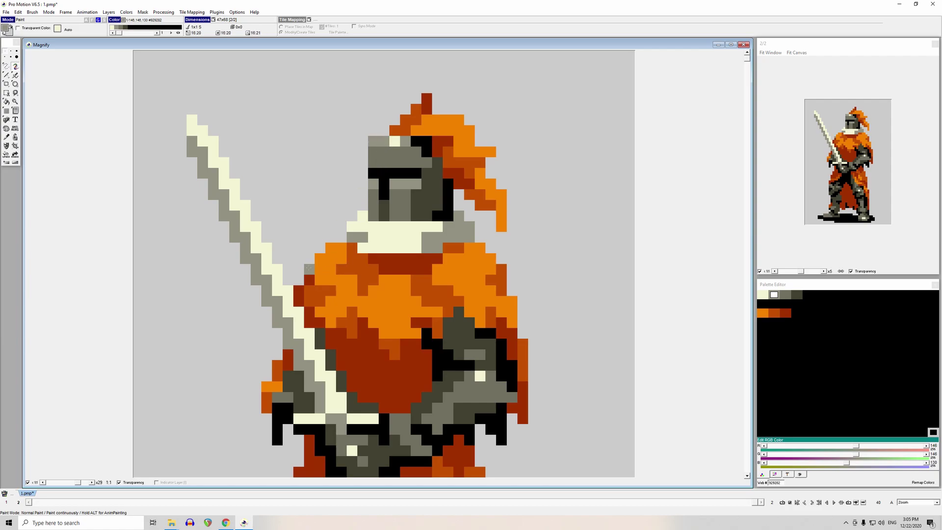
key("ctrl+z")
left_click(392, 140)
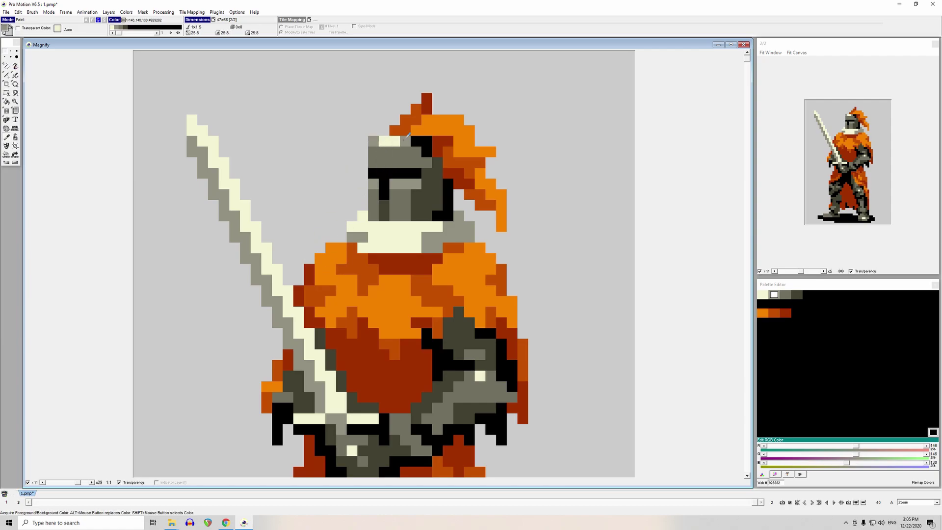
left_click(385, 141)
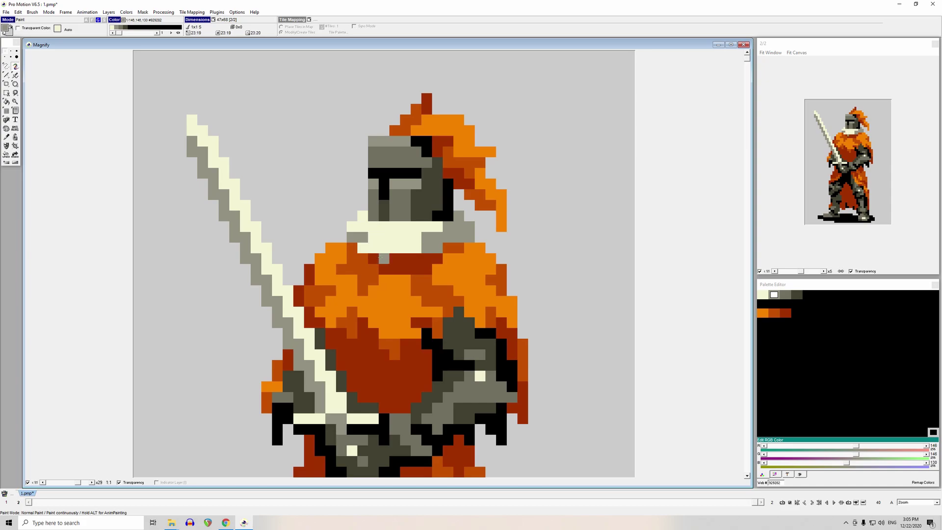
- Try a row of cream highlight pixels above the helmet's top edge
left_click(481, 374)
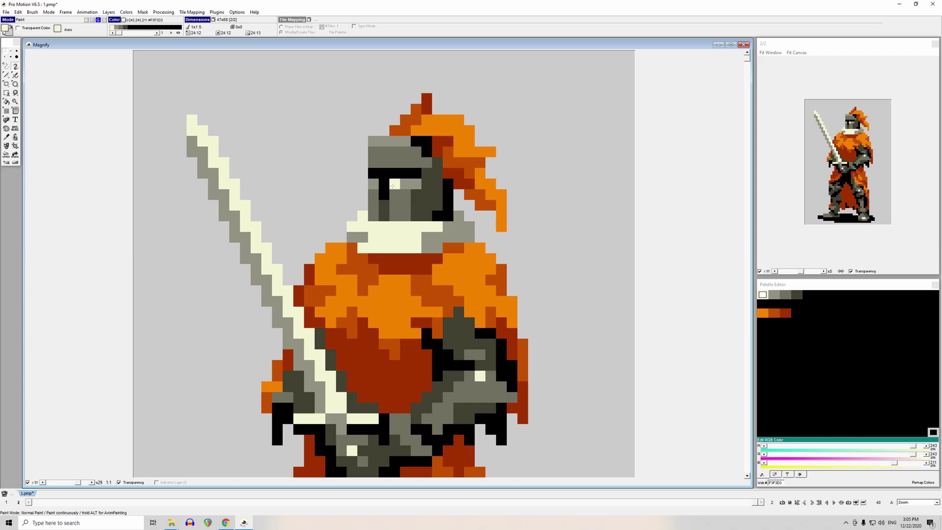
left_click_drag(406, 131, 384, 131)
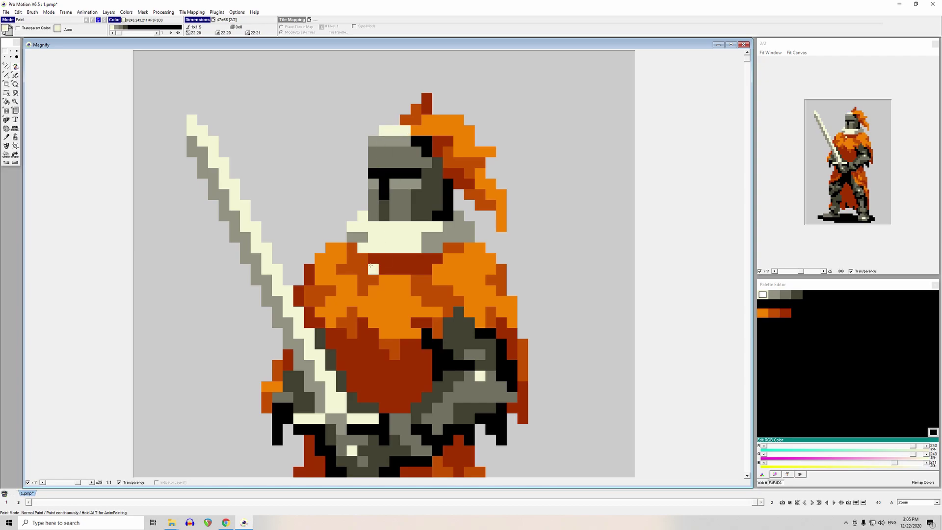
key("ctrl+z")
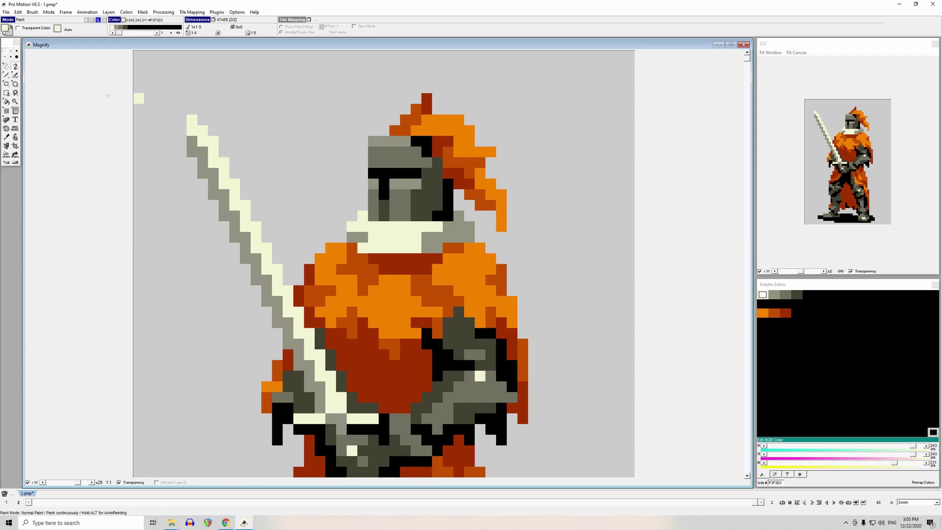
- Try shifting the upper part of the plume one pixel up as a brush, and return to the single-pixel brush
left_click(6, 93)
left_click_drag(384, 88, 480, 131)
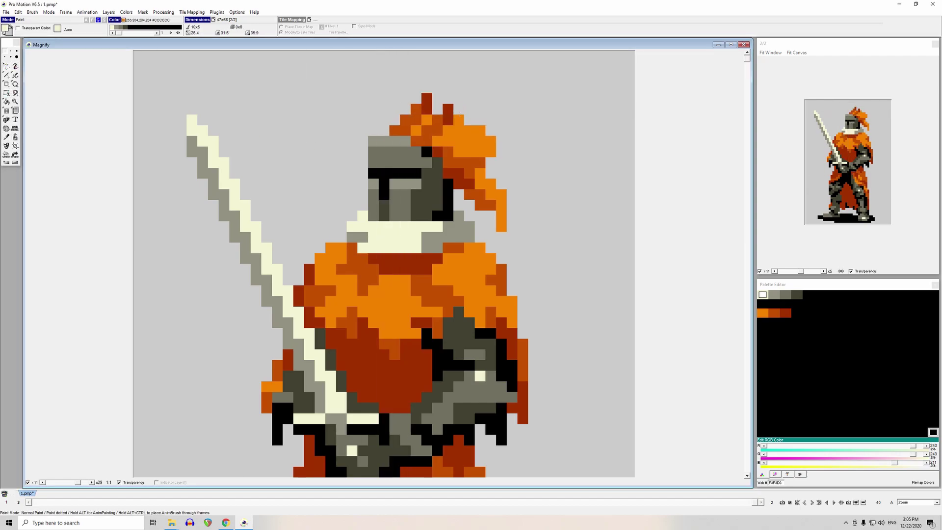
key("ctrl+z")
left_click(5, 48)
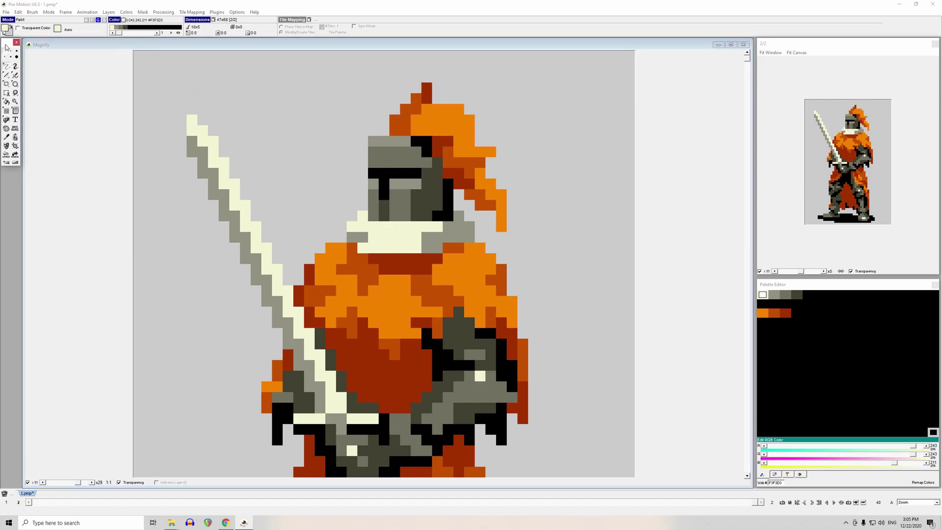
left_click(5, 49)
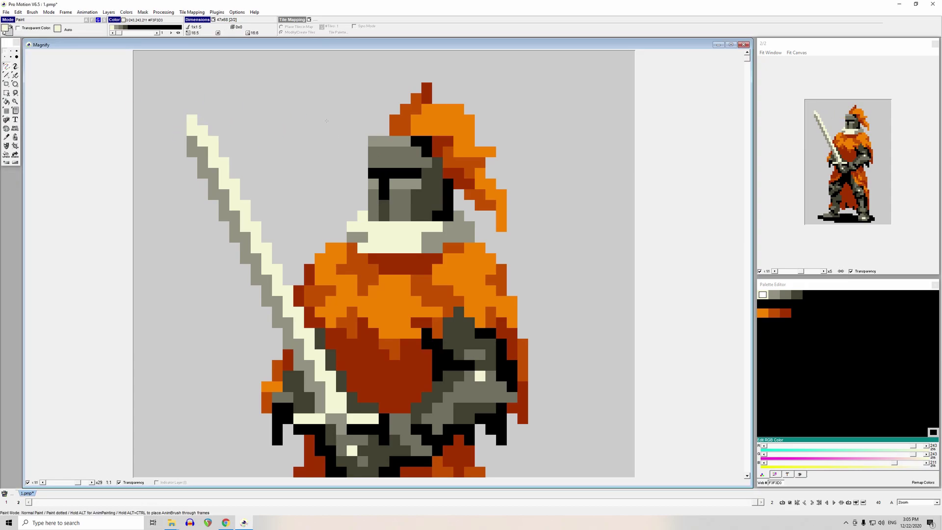
- Try a cream and light-grey pixel row between the helmet and the raised plume
mouse_move(384, 130)
left_mouse_down()
mouse_move(427, 130)
mouse_move(384, 131)
left_mouse_up()
key("ctrl+z")
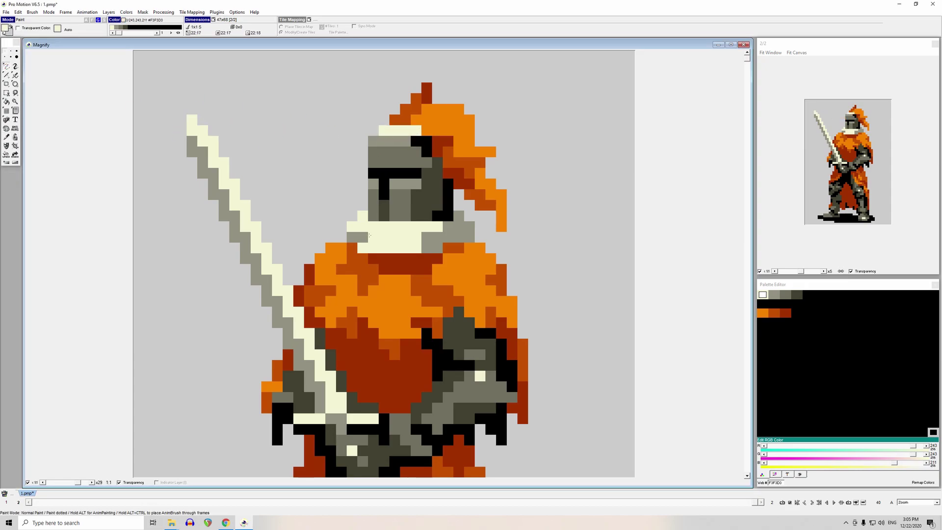
key("comma")
left_click(405, 141)
left_click_drag(416, 131, 406, 131)
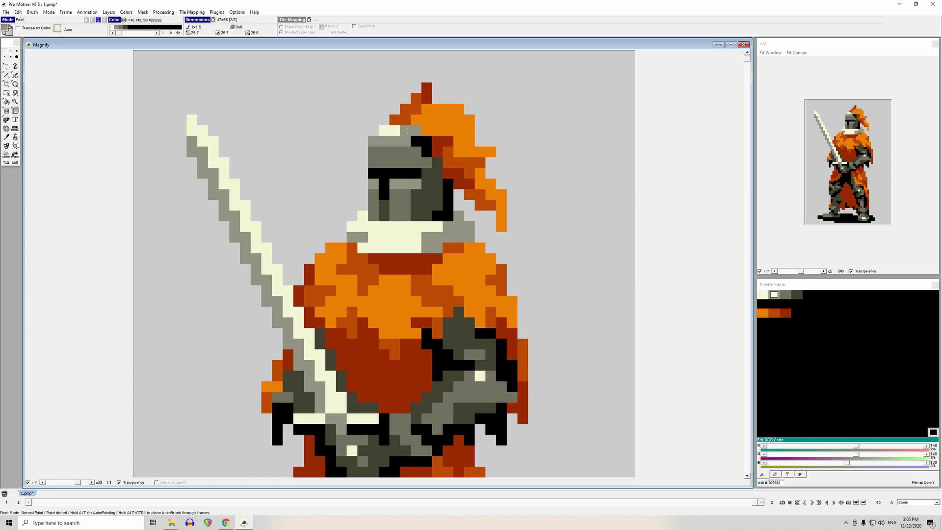
key("ctrl+z")
key("ctrl+z")
key("ctrl+z")
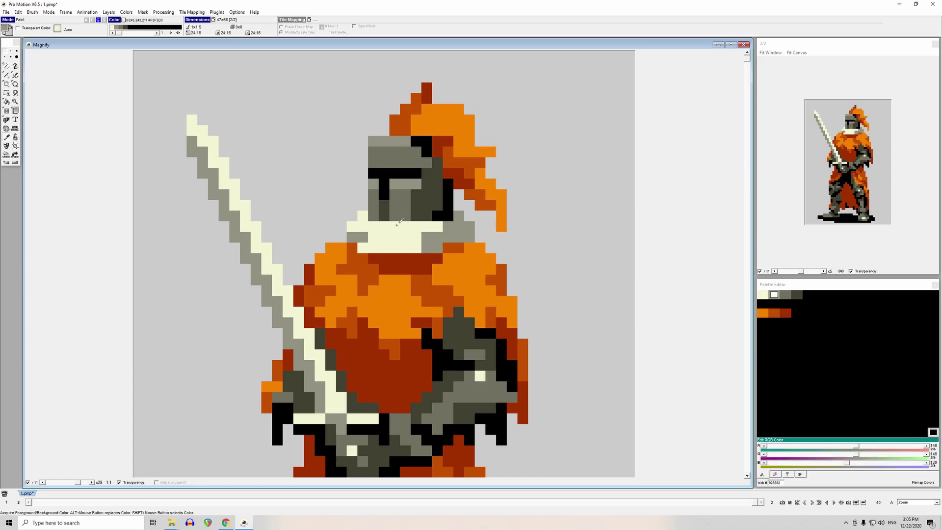
- Try heightening the helmet by one row under the original plume, first in cream and again in light grey
key("comma")
left_click(426, 225)
left_click_drag(416, 130, 387, 131)
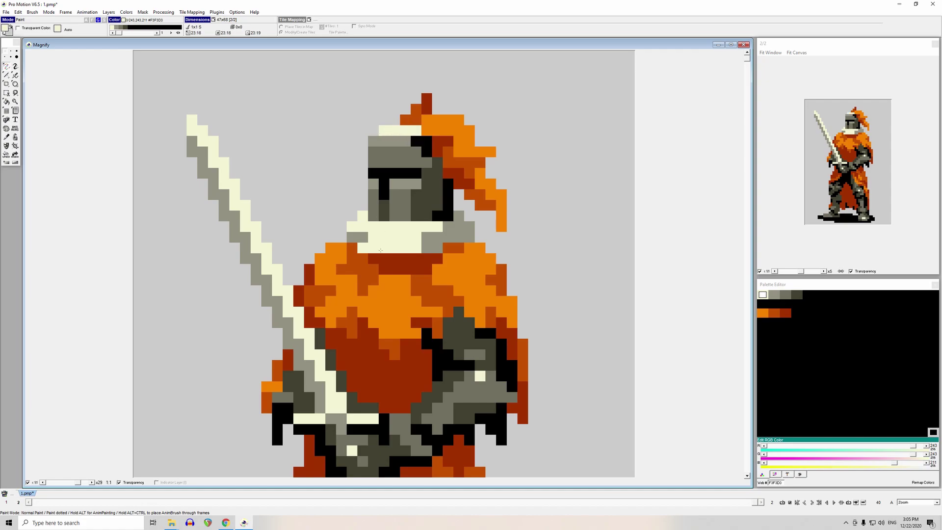
key("ctrl+z")
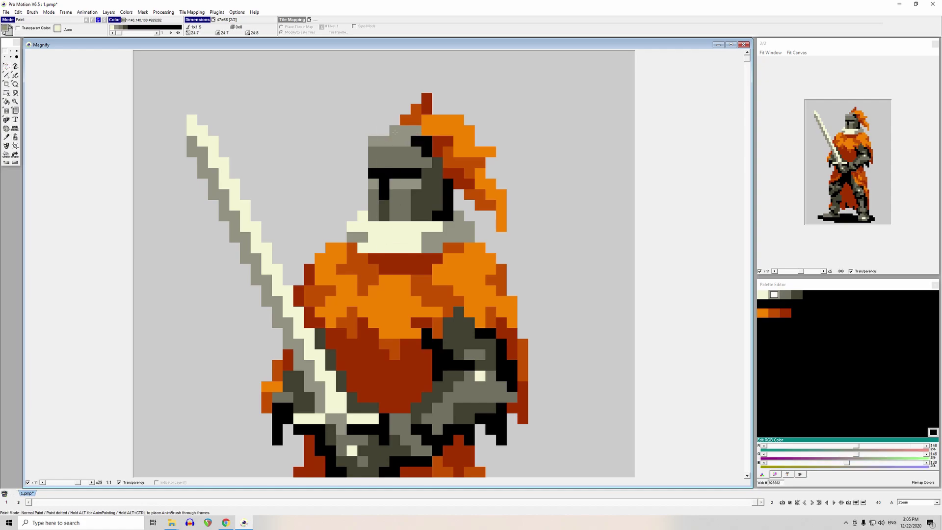
left_click(375, 256)
key("ctrl+z")
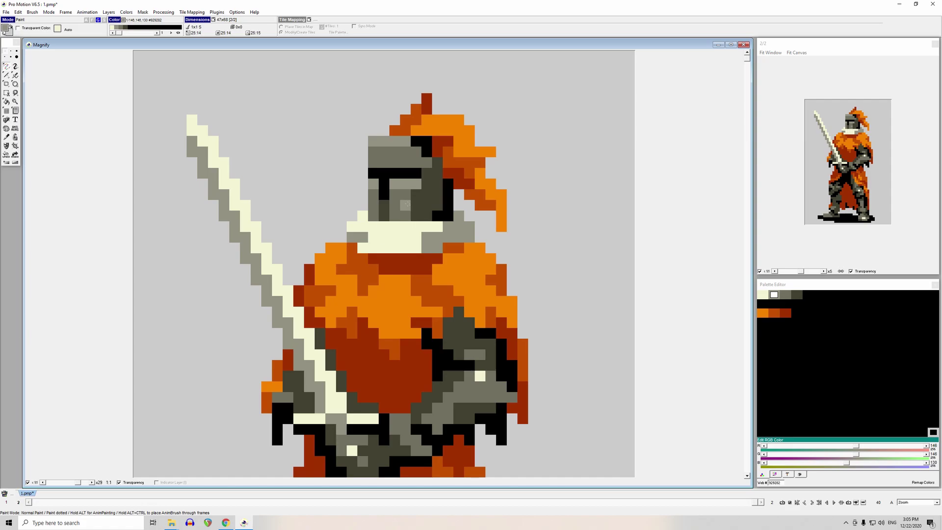
- Darken the helmet's front edge above and below the visor with dark-grey pixels
left_click(427, 198)
left_click_drag(374, 151, 374, 162)
left_click(373, 205)
left_click(373, 216)
left_click(319, 259)
key("ctrl+z")
key("period")
left_click(310, 260)
key("ctrl+z")
- Paint the lower part of the helmet's vertical visor slit black
key("comma")
key("comma")
left_click(385, 216)
left_click(405, 216)
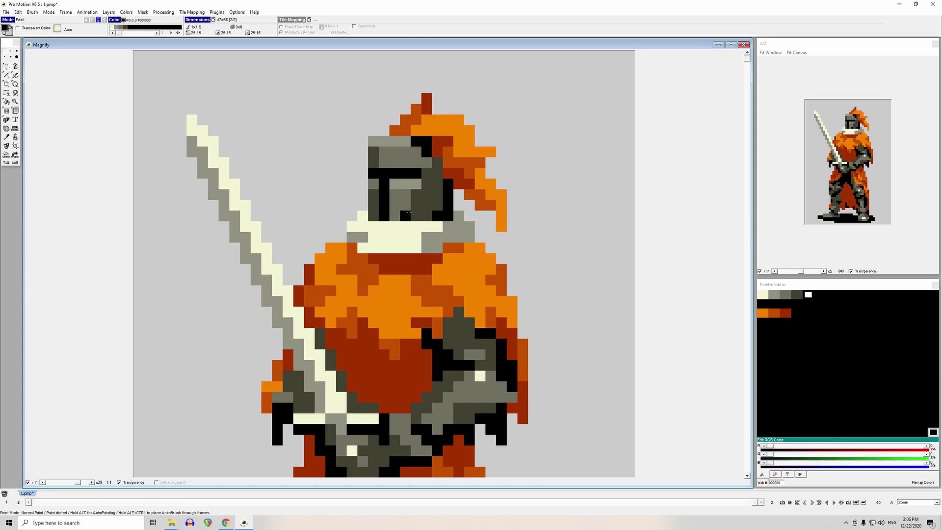
- Widen the dark-grey shading on the helmet's forehead at the front edge and at the back near the plume
key("comma")
left_click(373, 160)
left_click_drag(383, 152, 384, 162)
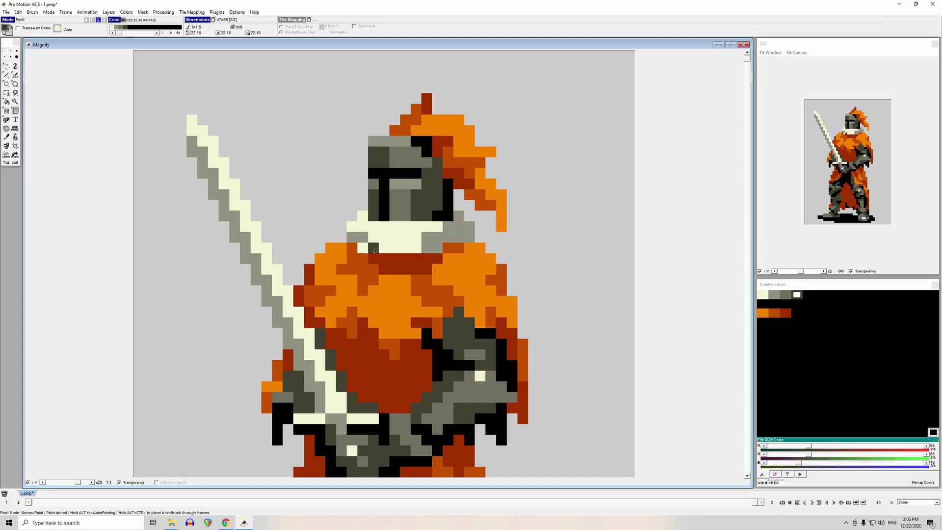
left_click_drag(426, 162, 417, 158)
left_click(387, 280)
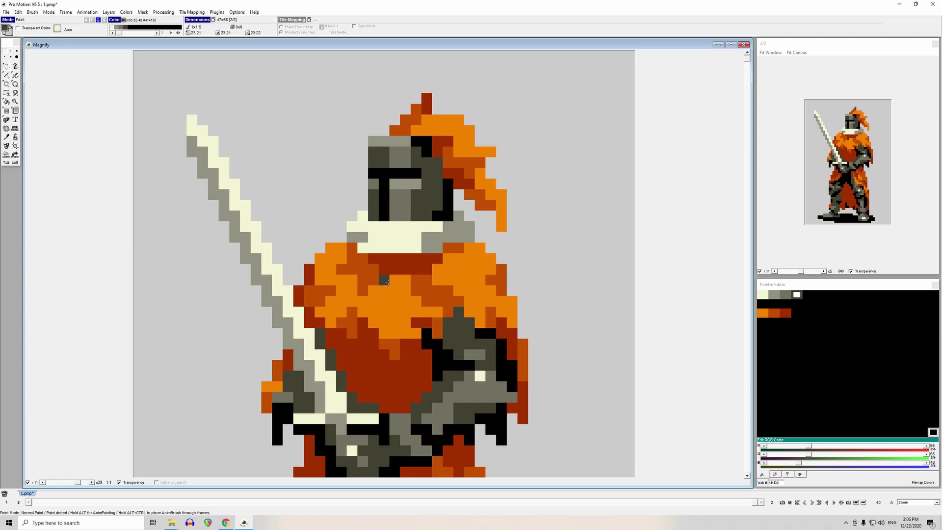
- Brighten the helmet's forehead and the faceplate behind the vertical visor slit with light-grey pixels
left_click(394, 237)
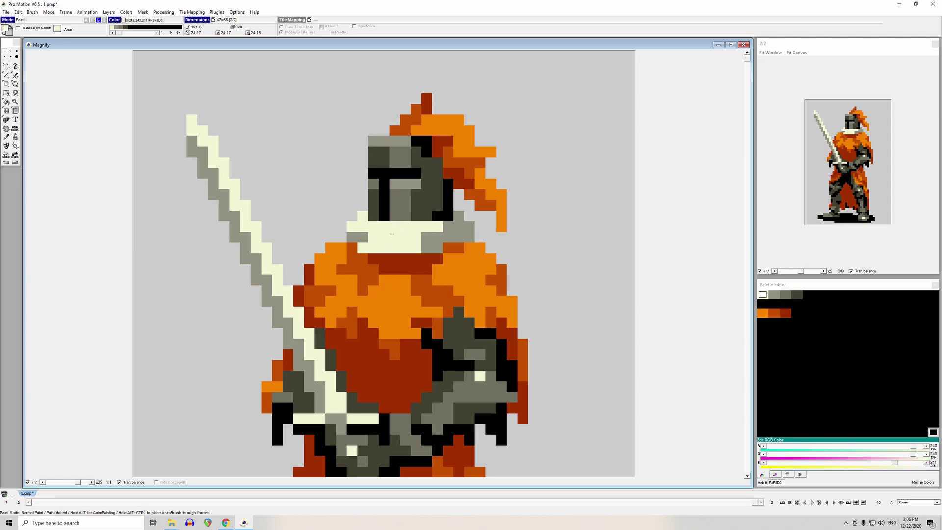
key("comma")
left_click(395, 142)
mouse_move(395, 152)
left_mouse_down()
mouse_move(395, 162)
mouse_move(405, 152)
left_mouse_up()
mouse_move(405, 195)
left_mouse_down()
mouse_move(406, 214)
mouse_move(395, 194)
left_mouse_up()
left_click(308, 311)
key("comma")
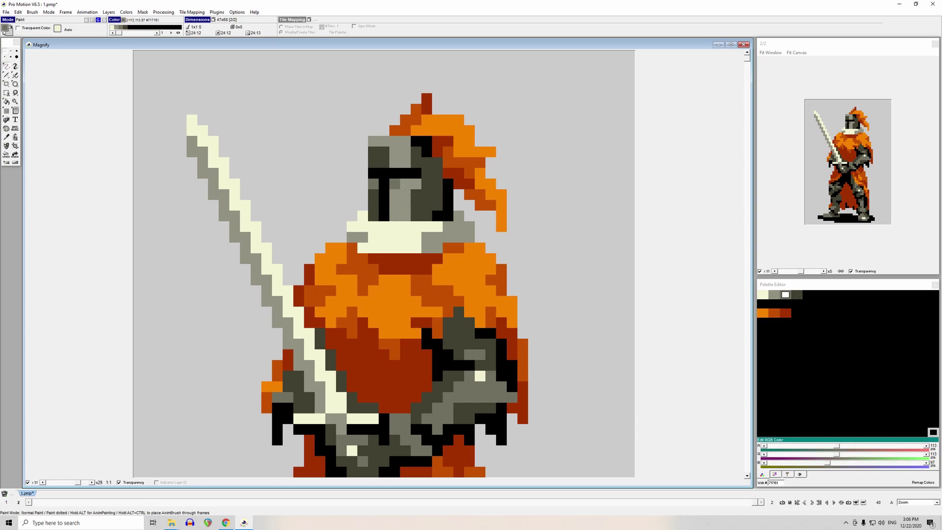
- Try spreading mid-grey over the helmet's dark side, above and below the horizontal visor slit
mouse_move(417, 195)
left_mouse_down()
mouse_move(427, 194)
mouse_move(417, 219)
left_mouse_up()
left_click(416, 162)
left_click_drag(415, 160, 416, 151)
left_click(306, 227)
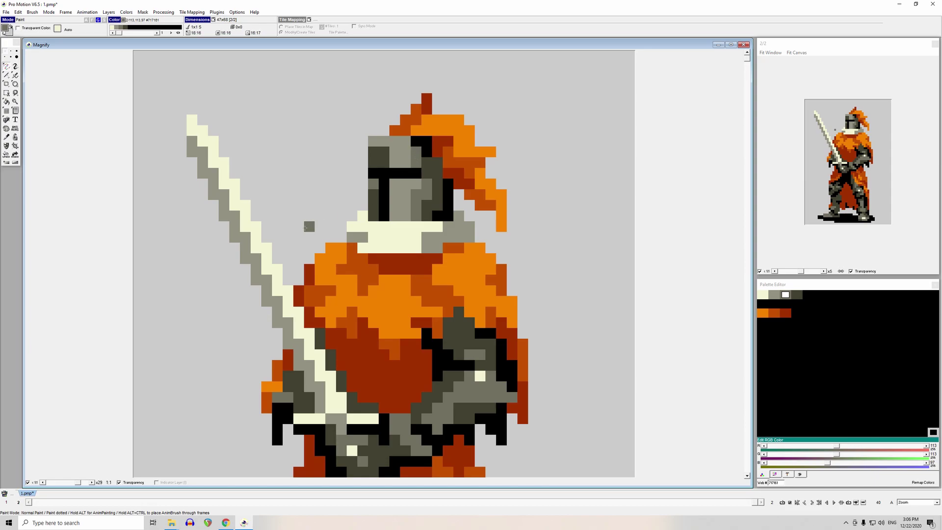
key("ctrl+z")
key("ctrl+z")
key("ctrl+z")
key("ctrl+z")
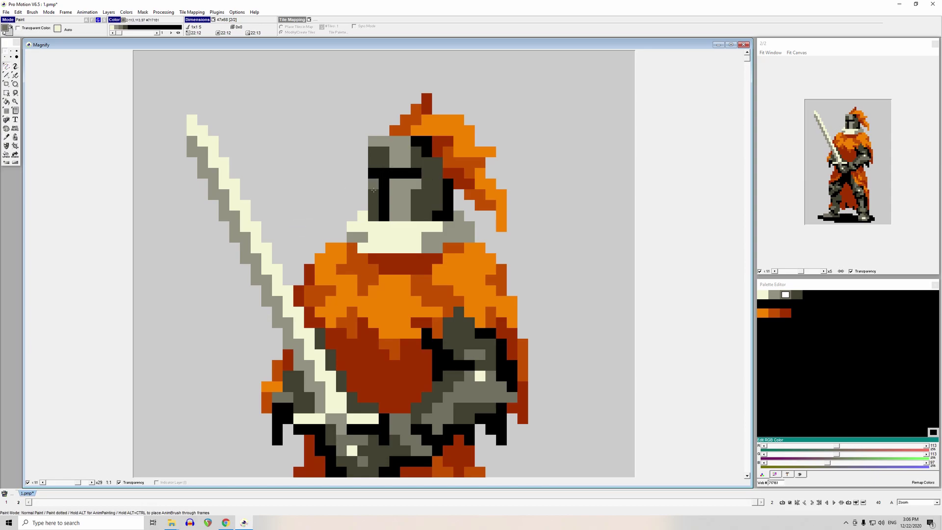
- Lighten the helmet's front edge above and below the visor, and the cheek behind it, with mid-grey pixels
left_click_drag(373, 194, 374, 217)
mouse_move(384, 162)
left_mouse_down()
mouse_move(374, 151)
mouse_move(374, 163)
left_mouse_up()
left_click(277, 205)
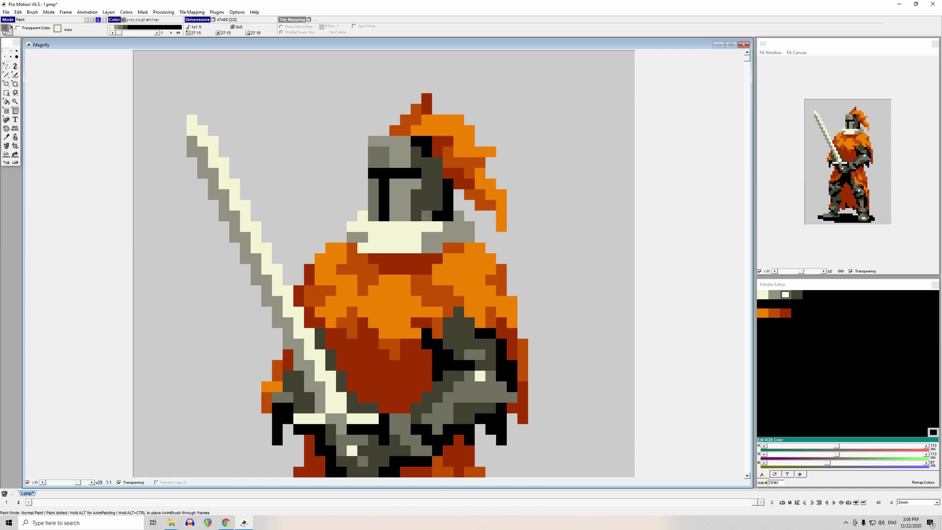
left_click_drag(427, 183, 419, 182)
key("comma")
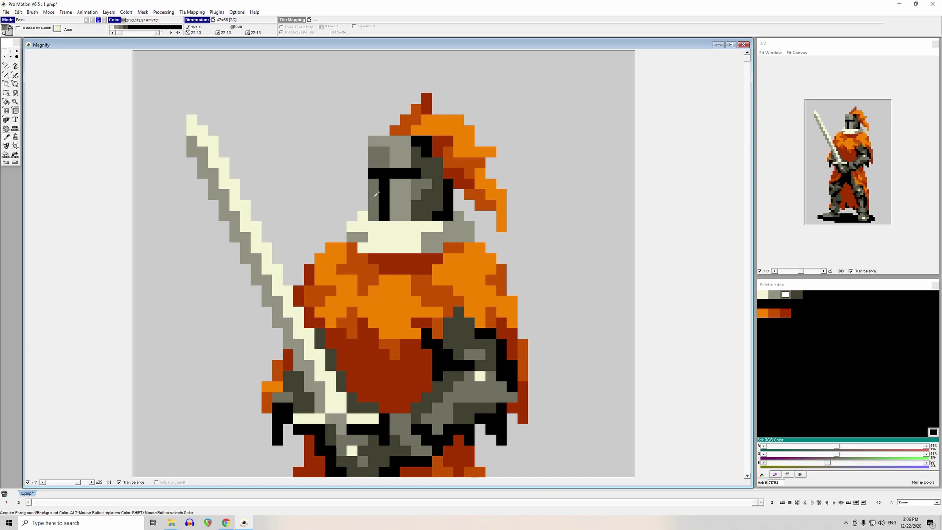
left_click(418, 210)
key("comma")
left_click(420, 206)
- Shade the back edge of the cream collar and the helmet's lower rear corner dark grey
left_click_drag(459, 216, 469, 237)
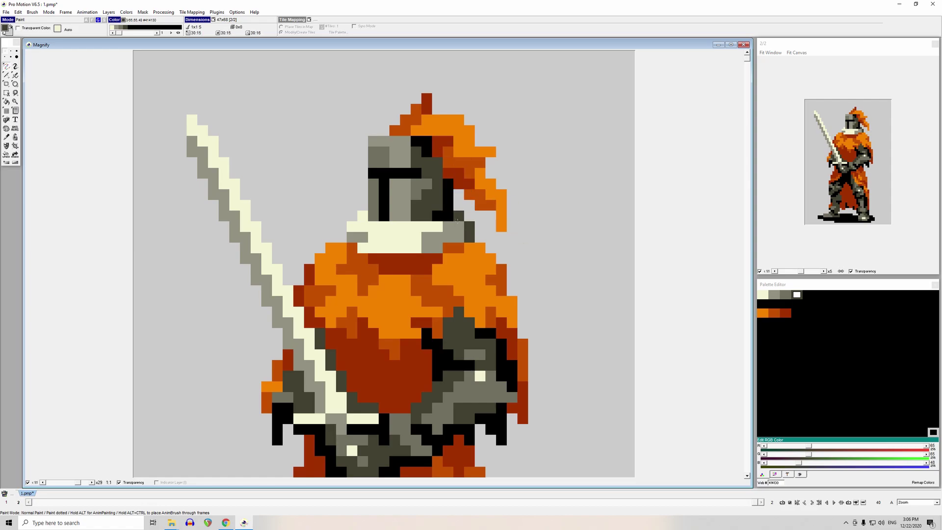
key("comma")
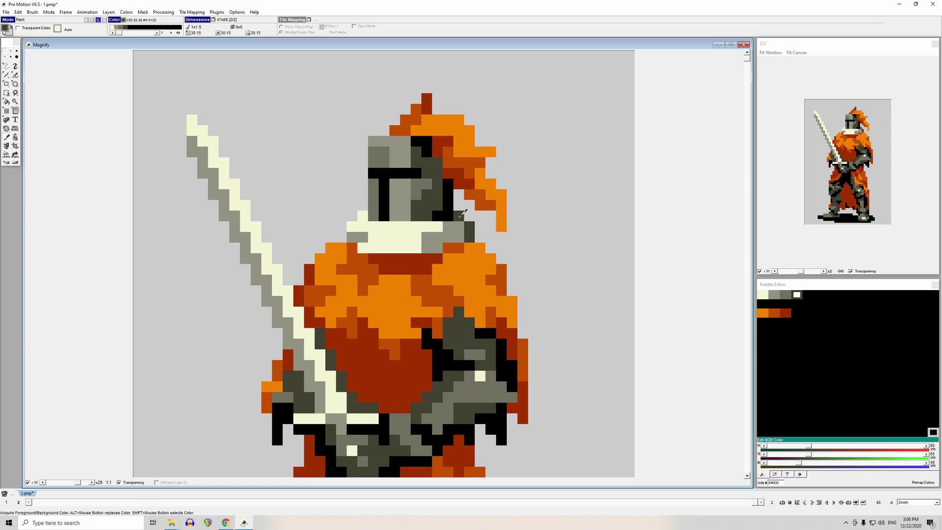
left_click(459, 216)
left_click(438, 216)
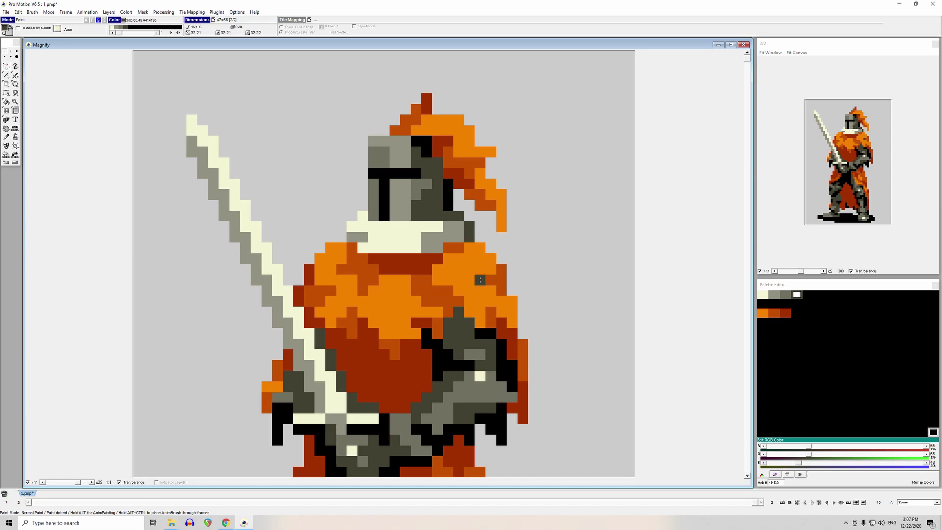
key("comma")
left_click_drag(447, 205, 440, 203)
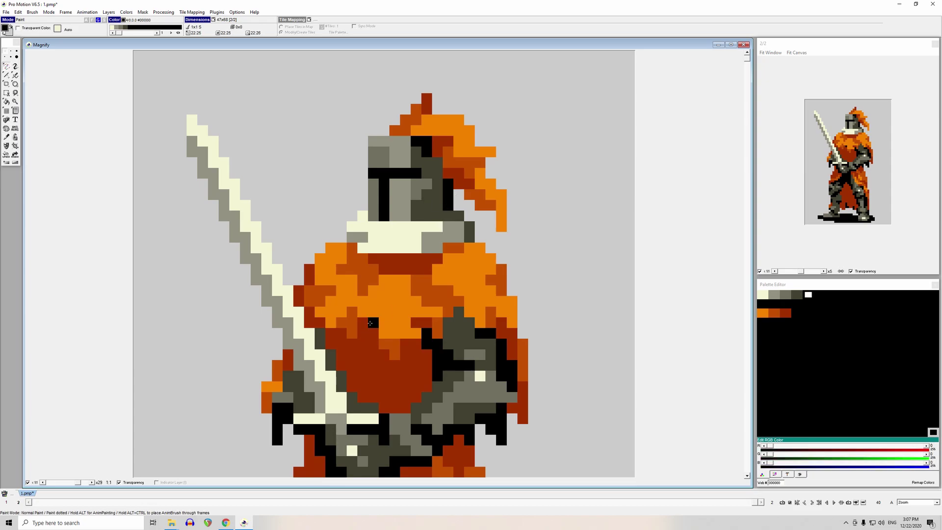
- Reshade the helmet's forehead in mid-grey and light grey, and lighten the front edge below the visor with light grey
key("comma")
left_click(321, 327)
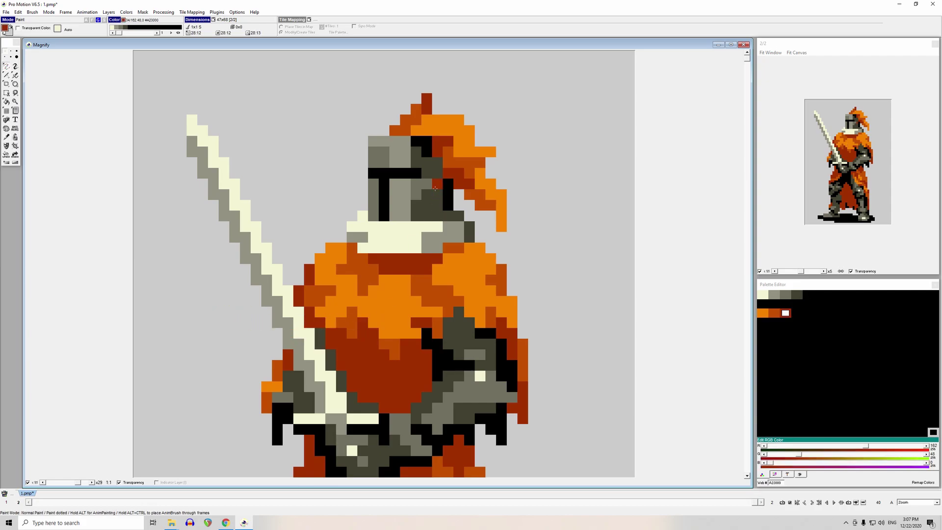
right_click(425, 162)
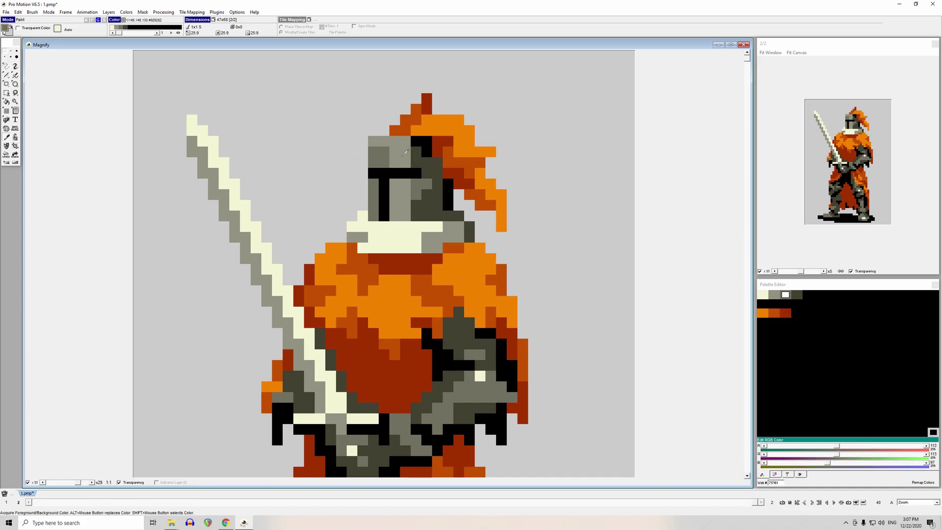
left_click(418, 153)
left_click_drag(405, 151, 405, 162)
left_click(395, 152)
left_click(385, 162)
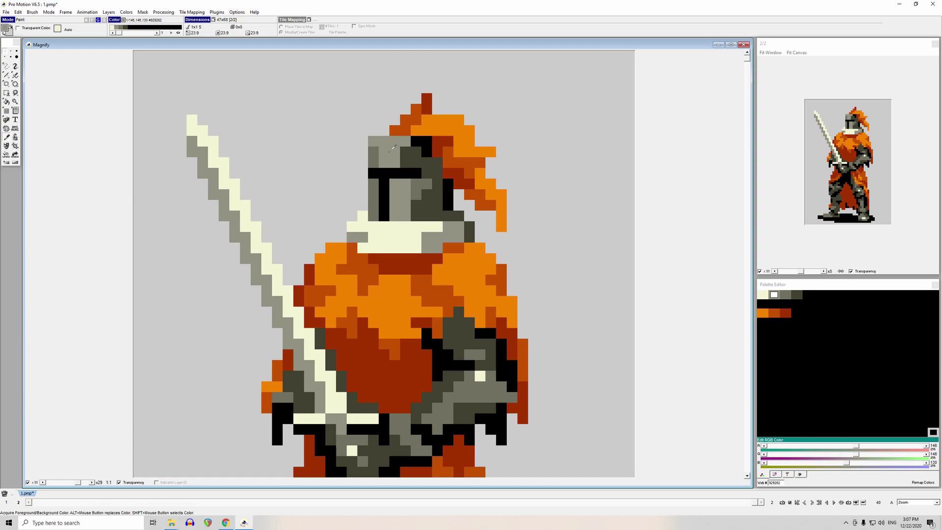
mouse_move(374, 190)
left_mouse_down()
mouse_move(374, 200)
mouse_move(395, 194)
mouse_move(374, 193)
left_mouse_up()
left_click(299, 216)
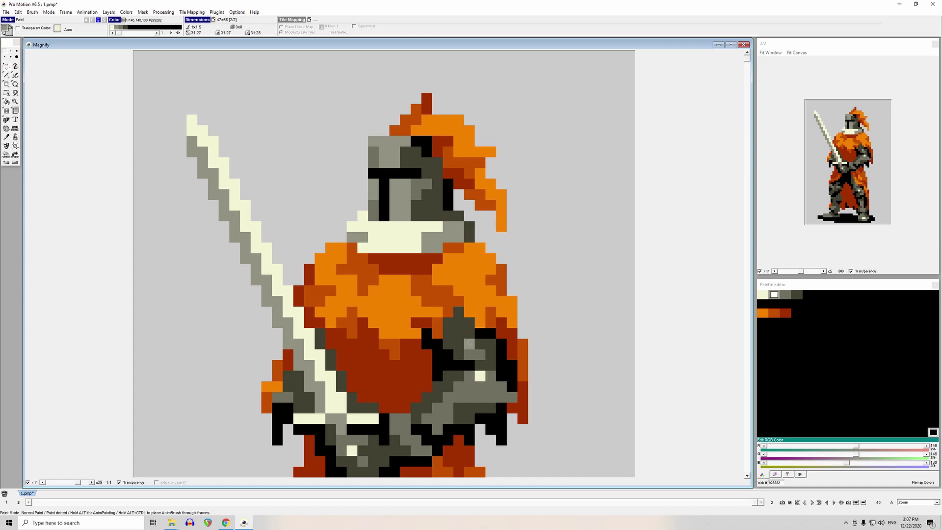
- Add a light-grey highlight with a neighbouring mid-grey pixel to the arm armour above the elbow's bright spot
left_click_drag(470, 354, 479, 354)
key("comma")
left_click(475, 389)
left_click(459, 344)
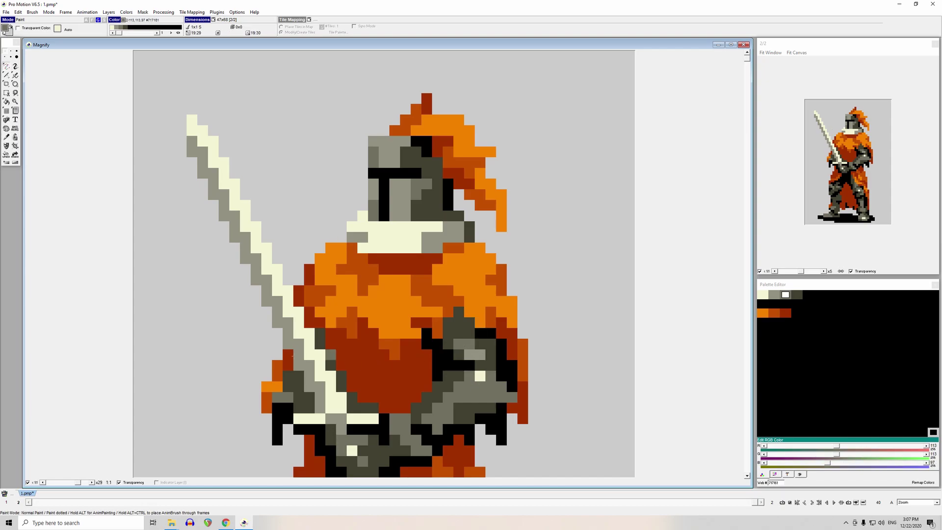
left_click(202, 290)
- Darken the top of the bent arm's armour beneath the orange cape with black pixels
scroll(227, 277, "down", 3)
key("comma")
left_click(420, 267)
left_click(439, 256)
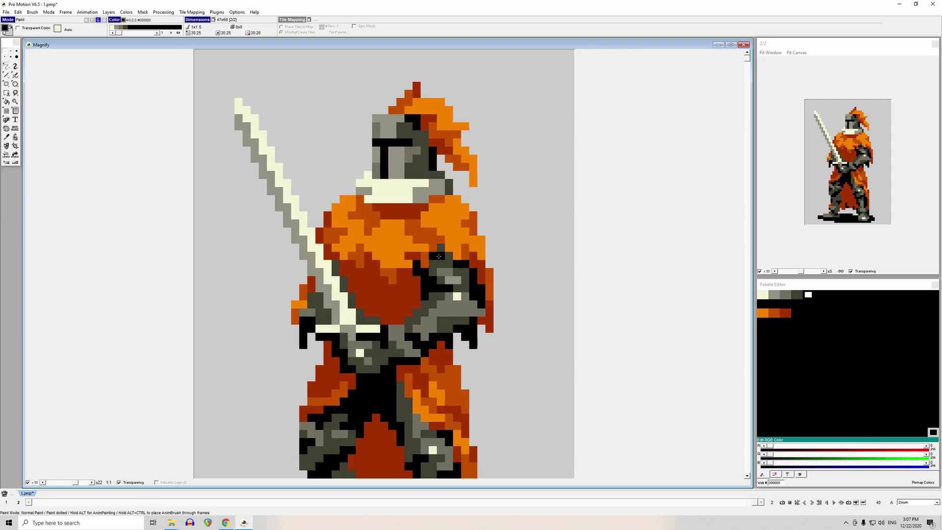
left_click(246, 280)
key("ctrl+z")
left_click_drag(449, 256, 441, 264)
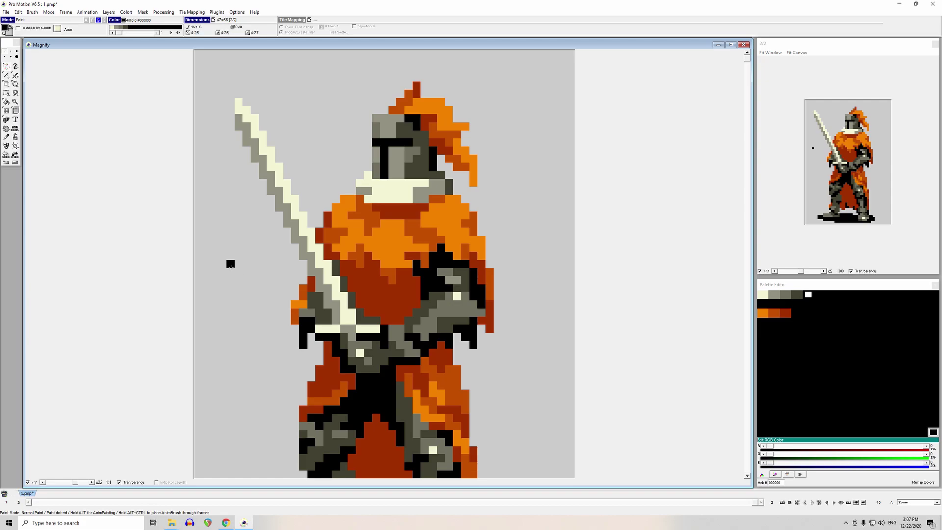
- Extend the bright-orange and mid-orange shading down the cape's outer edge beside the bent arm
left_click(474, 272)
left_click(481, 273)
left_click(484, 251)
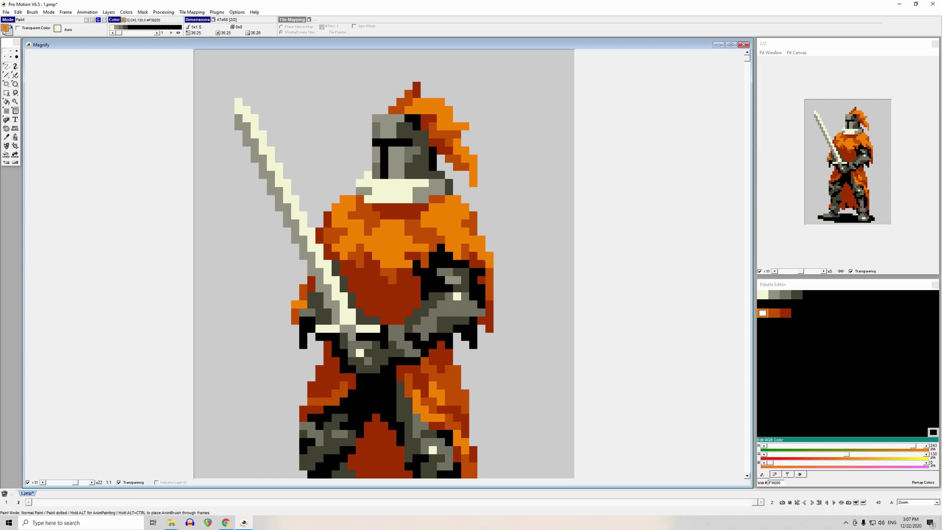
left_click(489, 267)
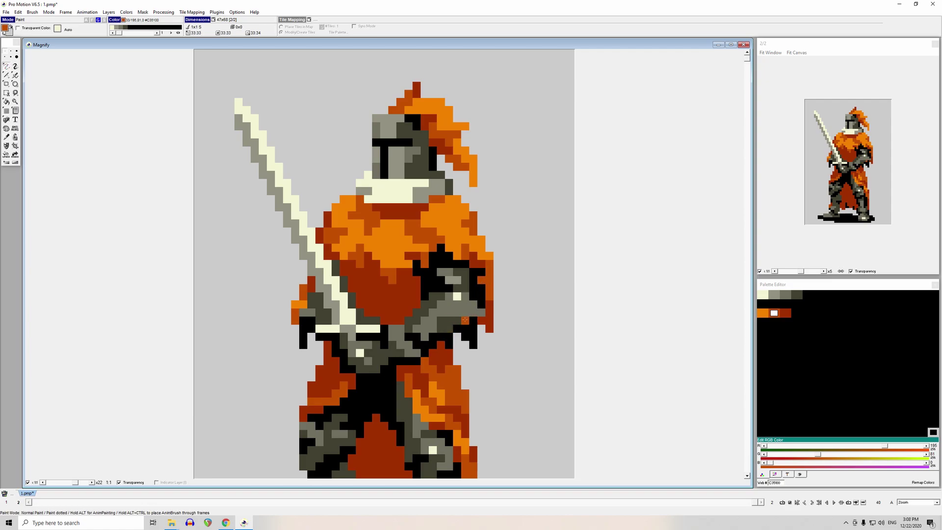
left_click(485, 278)
left_click(425, 336)
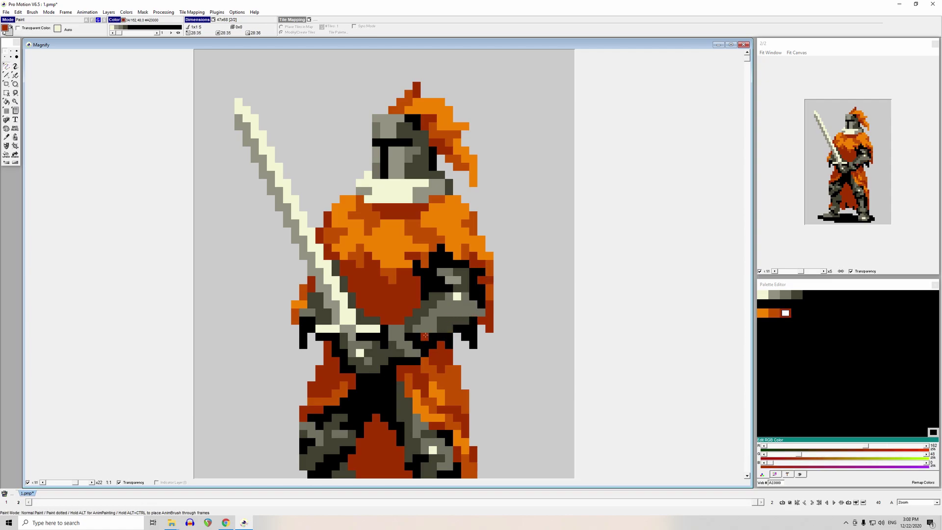
- Extend the dark-red shadow under the collar toward the shoulder on the sword side
left_click(392, 271)
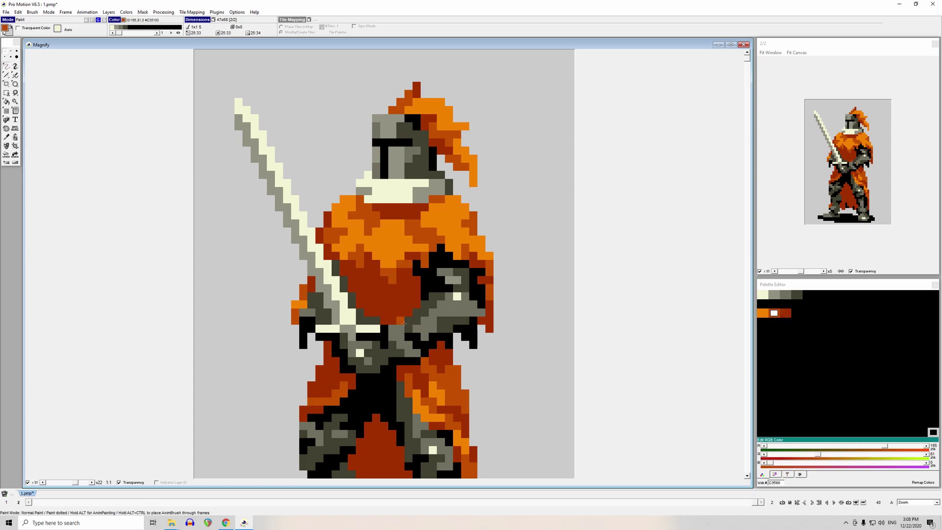
key("comma")
left_click(405, 239)
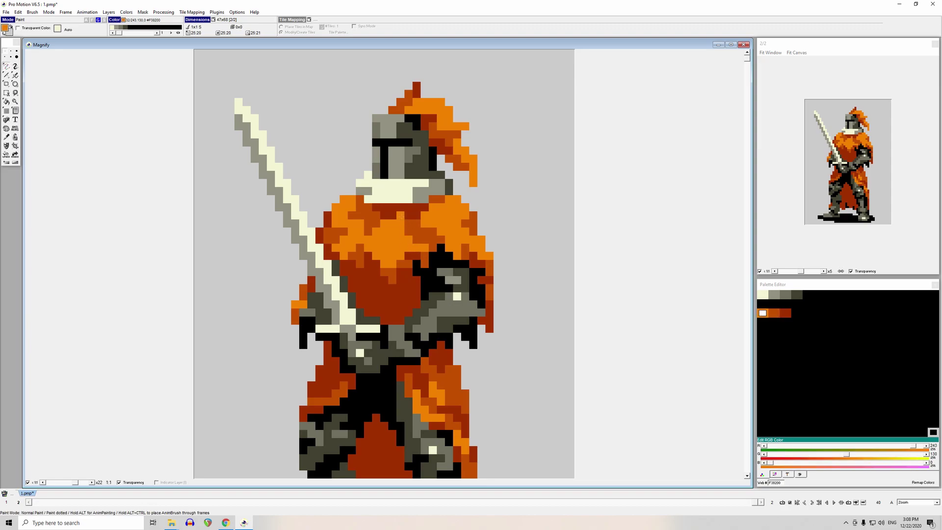
key("comma")
left_click(386, 221)
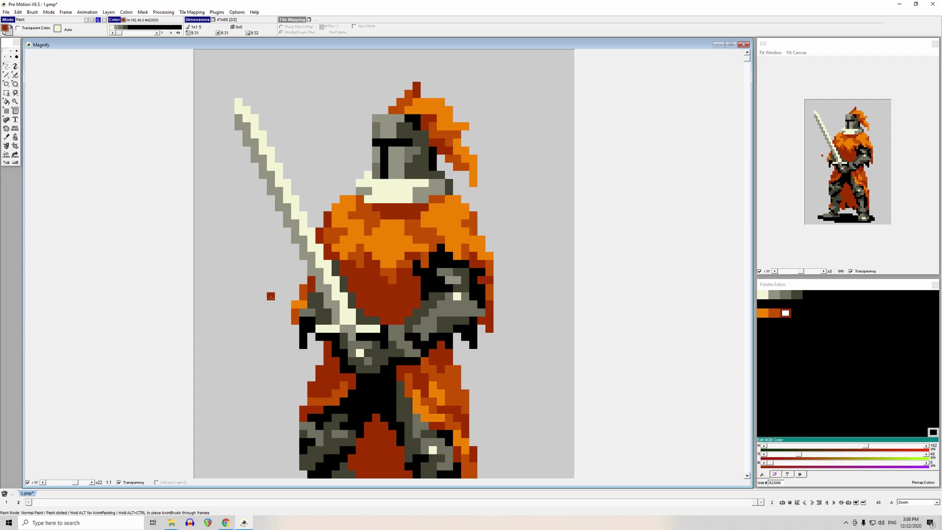
left_click(382, 211)
left_click_drag(360, 200, 368, 208)
- Try extending the cape's mid-orange tip further down over the dark-red chest
left_click(398, 278)
left_click(400, 279)
left_click(400, 289)
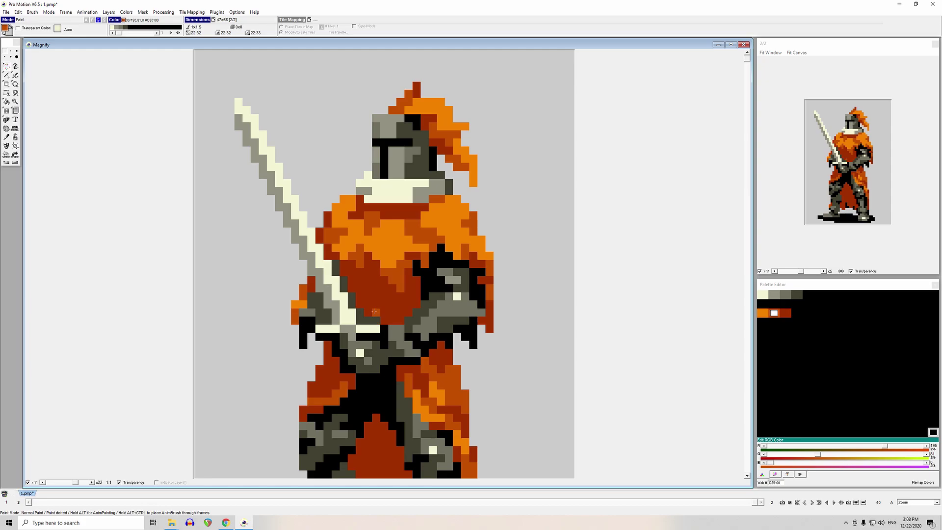
key("ctrl+z")
key("ctrl+z")
left_click(17, 12)
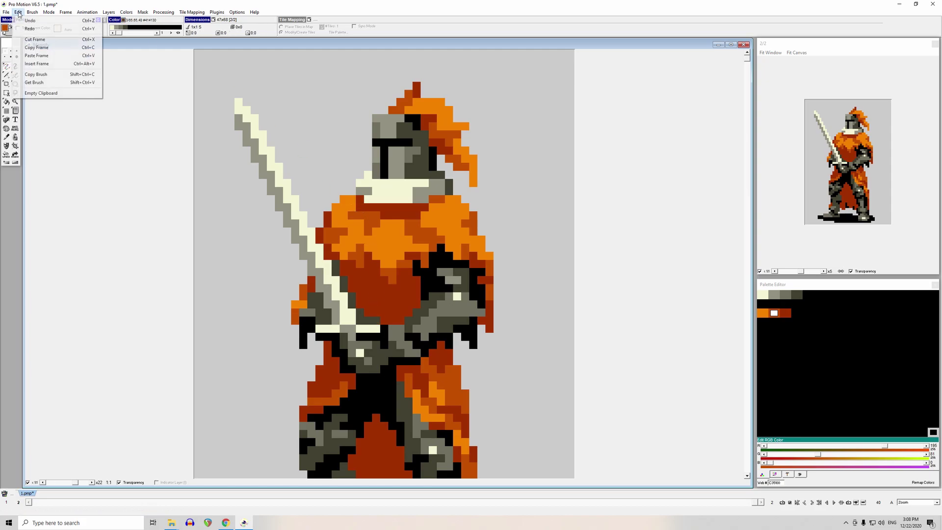
left_click(21, 29)
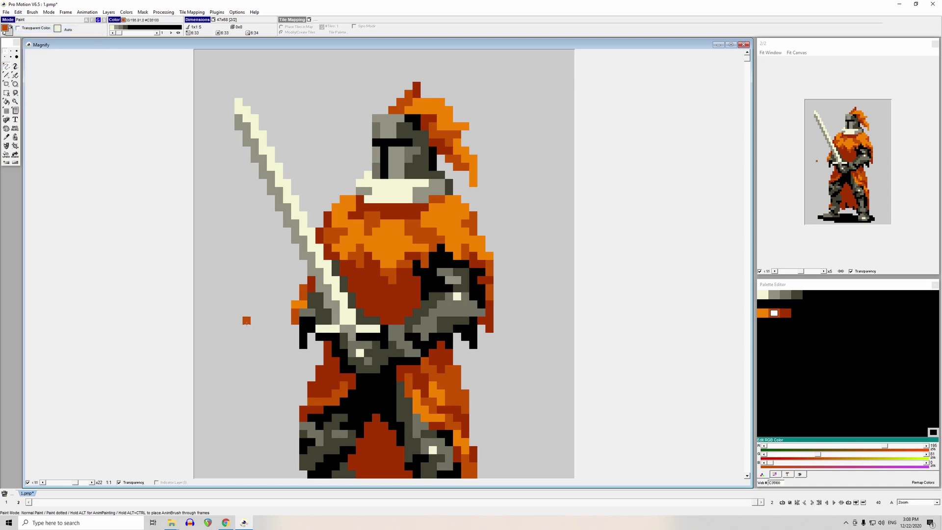
- Recolour the outer half of the sword's crossguard mid-grey, with light grey where it meets the blade
key("comma")
left_click_drag(343, 314, 337, 322)
key("comma")
left_click(357, 343)
key("comma")
left_click(337, 322)
left_click_drag(331, 329, 316, 328)
right_click(338, 330)
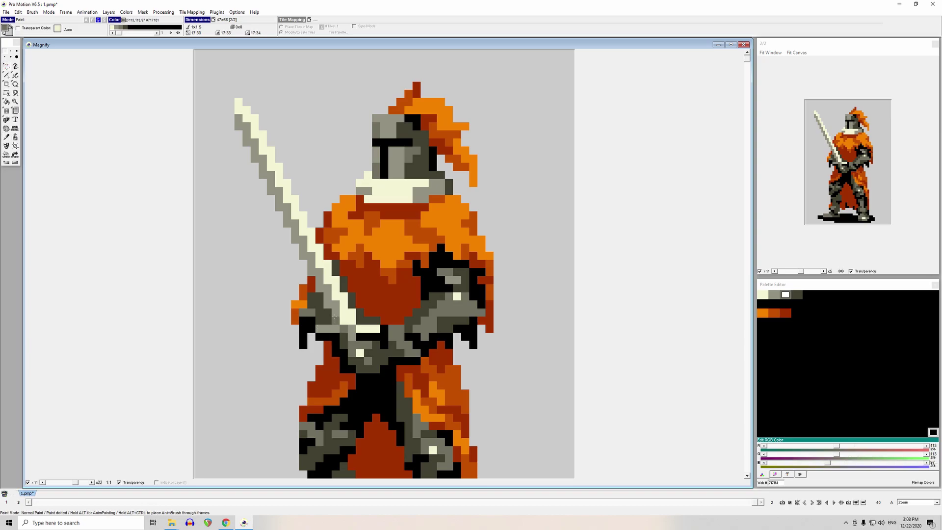
right_click(350, 331)
left_click(344, 330)
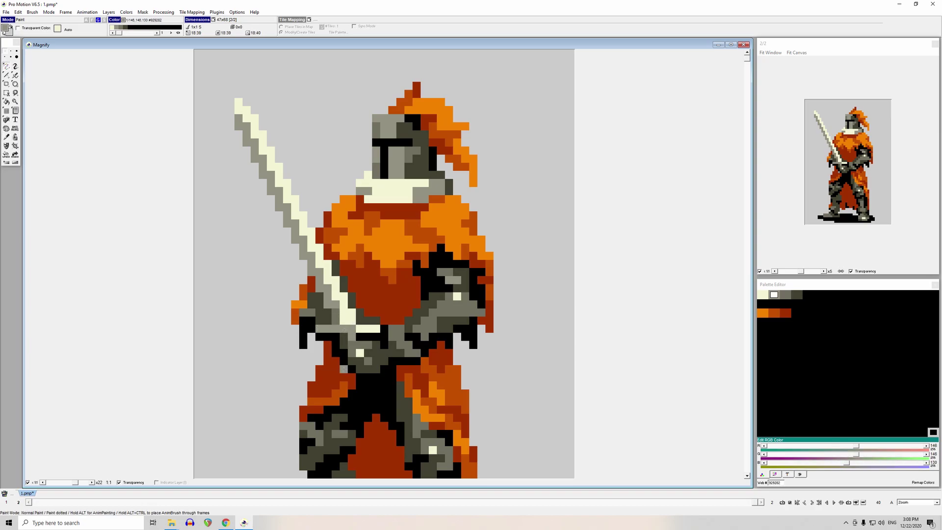
right_click(335, 323)
left_click(312, 412)
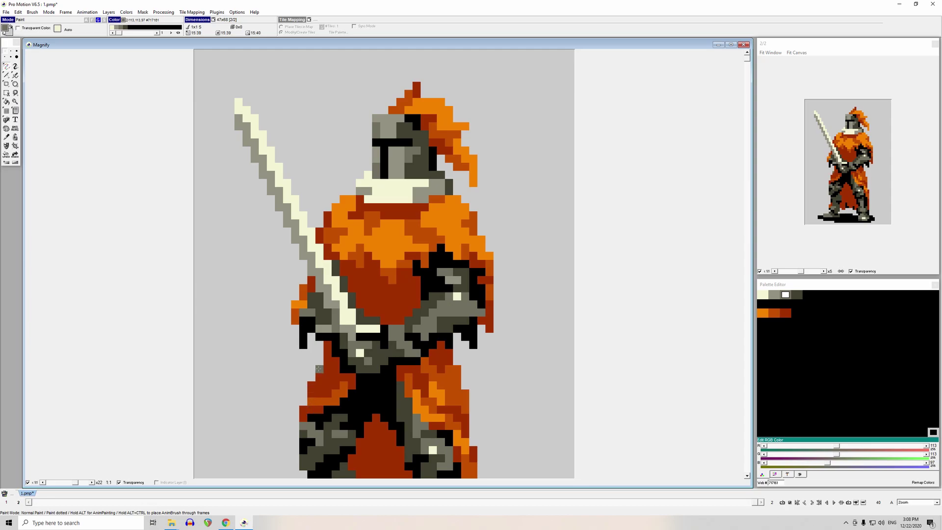
- Add mid-grey pixels along the upper edge of the crossguard's inner half
left_click_drag(375, 321, 361, 321)
left_click(360, 328)
key("ctrl+z")
left_click_drag(376, 320, 368, 321)
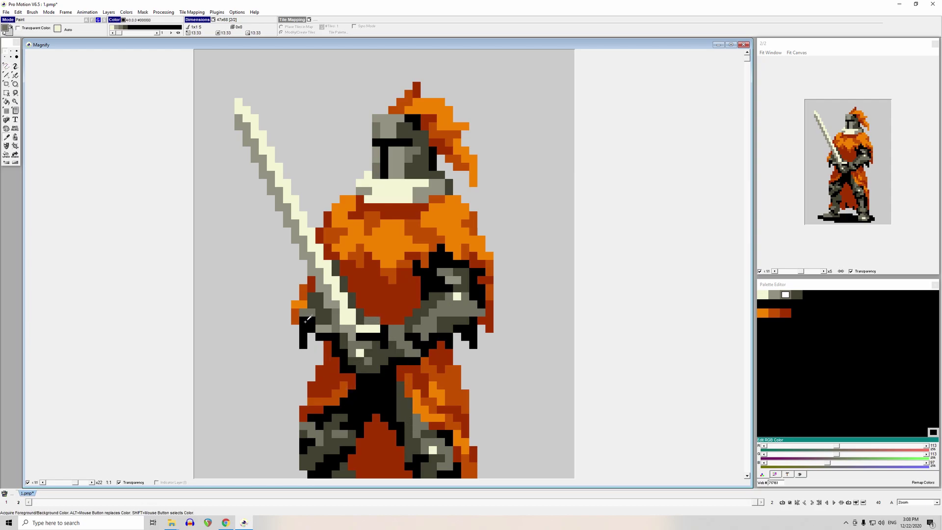
- Darken the sword-side gauntlet above the crossguard with black pixels
right_click(308, 320)
left_click(323, 313)
left_click(269, 408)
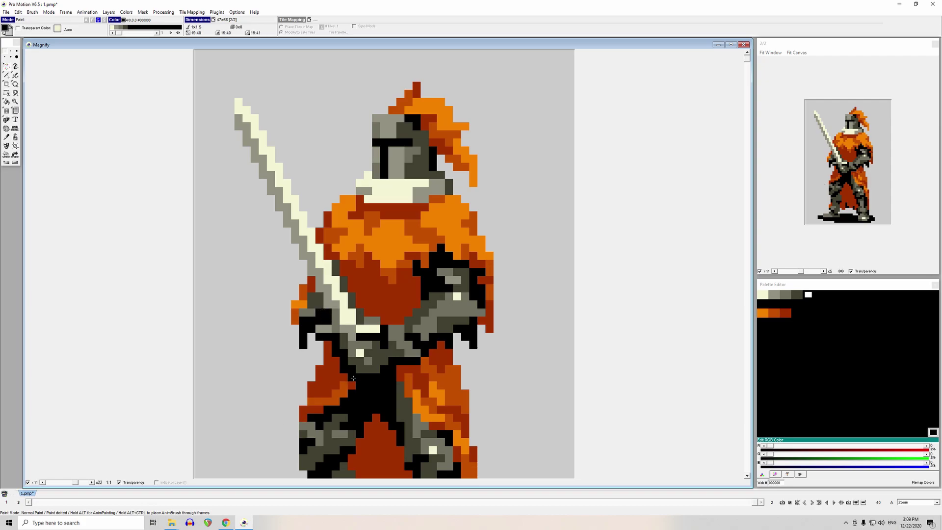
- Touch up the dark-red chest's edges beside the cape and forearm using mid-orange, dark red and black
key("comma")
left_click(412, 259)
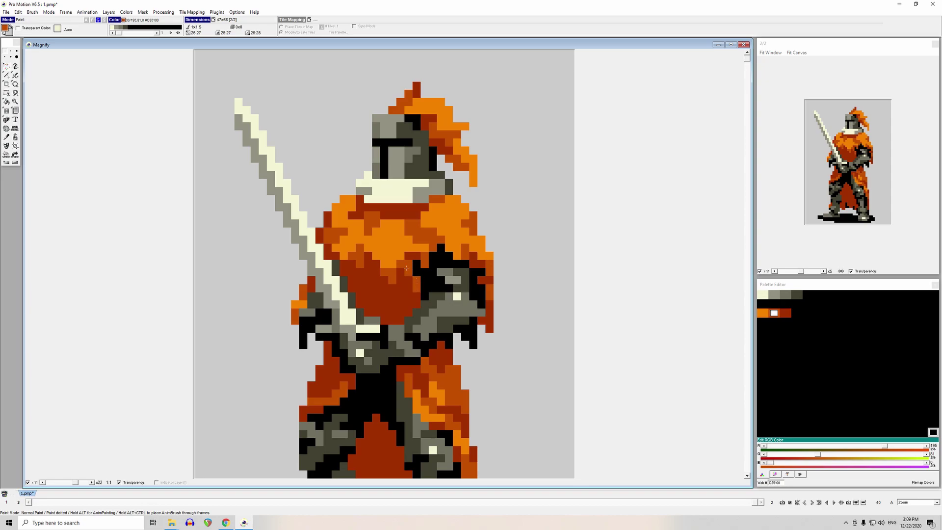
key("comma")
left_click(375, 307)
left_click(345, 322)
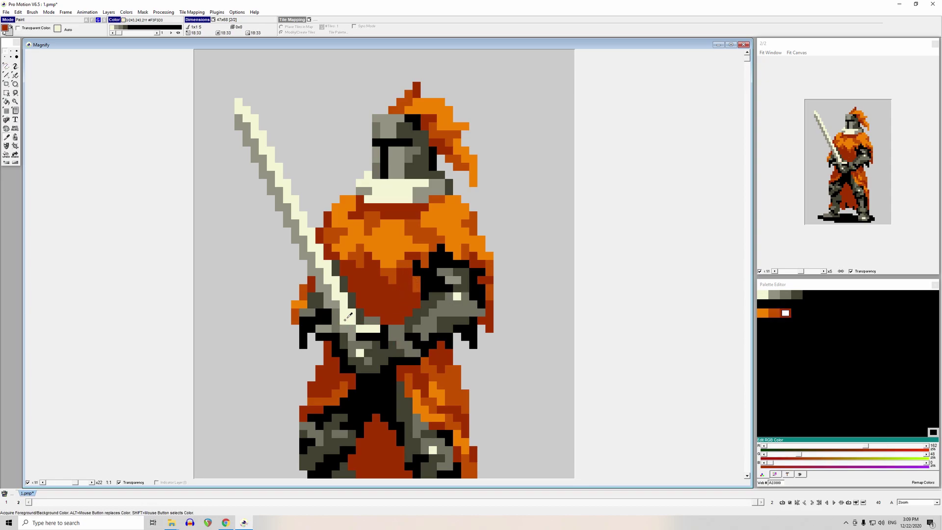
key("comma")
left_click(428, 285)
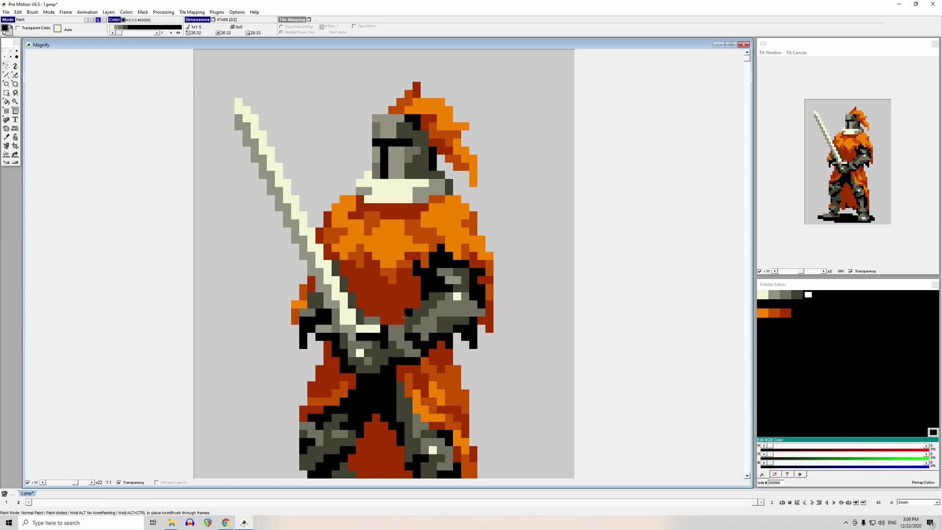
scroll(407, 338, "down", 3)
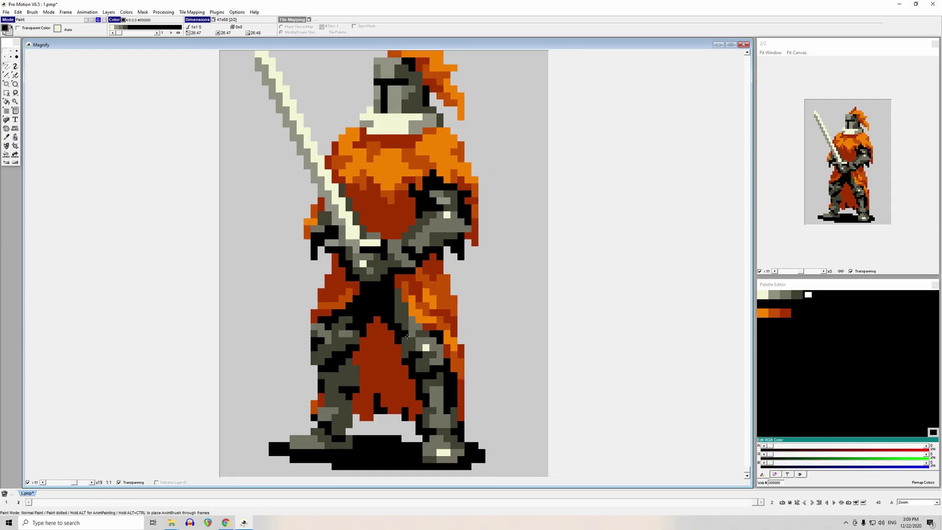
- Try touching up the cape tip beside the sword-side shin with mid-orange and black pixels, and undo the black strip
scroll(392, 281, "down", 3)
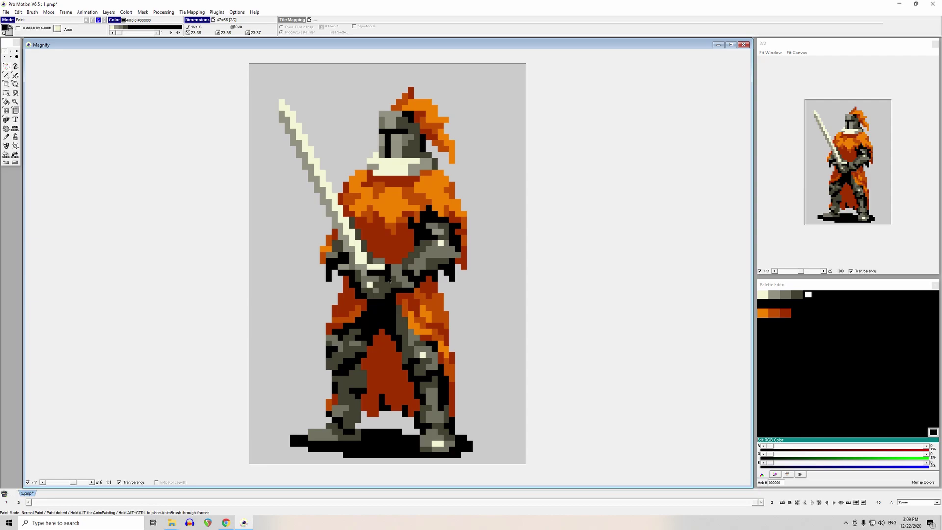
left_click(329, 412)
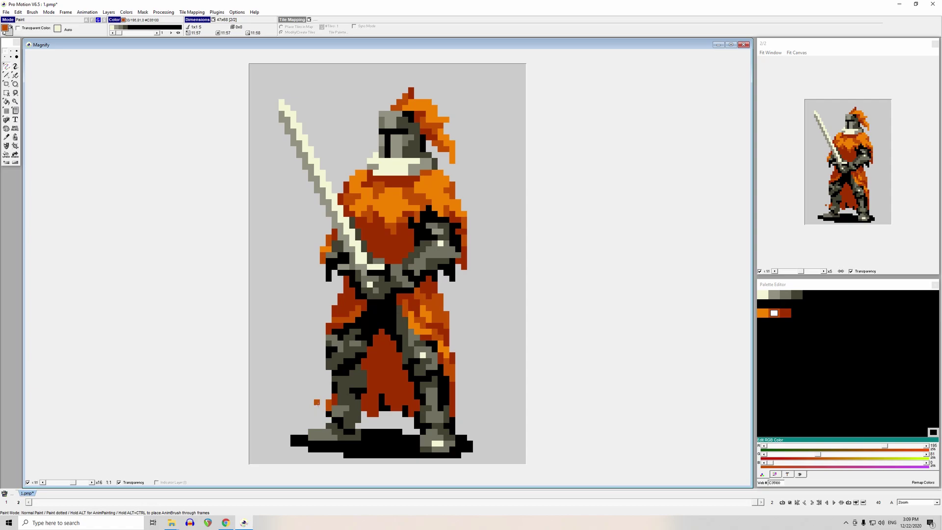
left_click(327, 408)
left_click(328, 414)
key("comma")
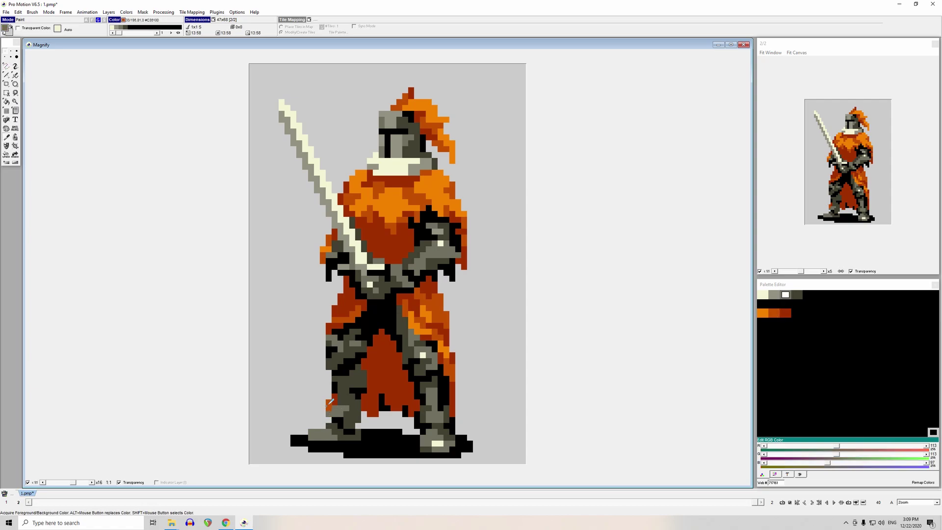
left_click(336, 421)
left_click(328, 420)
left_click_drag(323, 409, 322, 420)
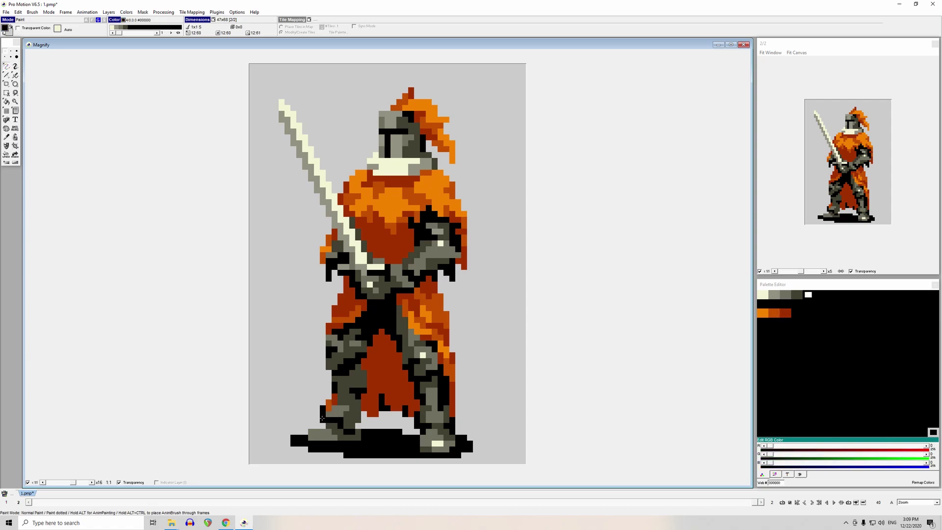
key("ctrl+z")
- Extend the underside of the front leg's knee guard in mid-grey and lengthen its cream highlight downward by one pixel
right_click(435, 368)
left_click_drag(425, 361, 417, 362)
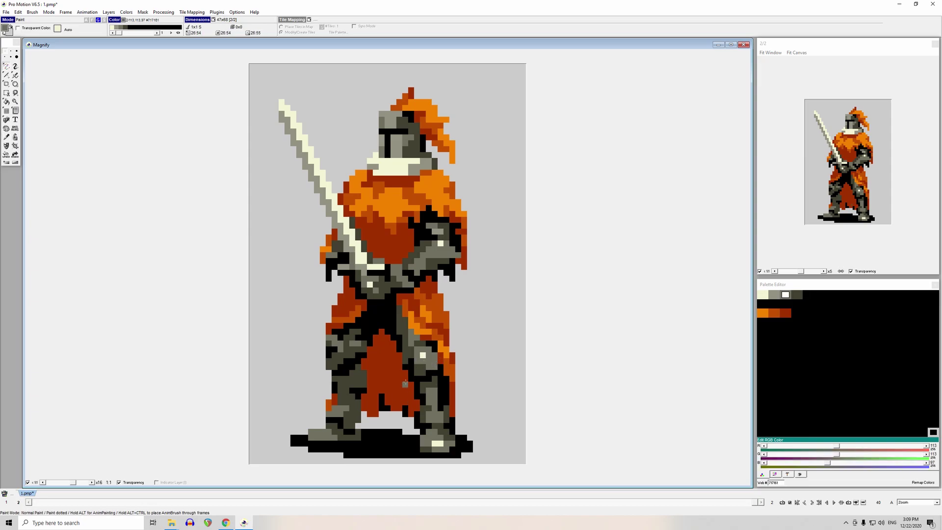
right_click(423, 355)
left_click_drag(423, 354, 422, 360)
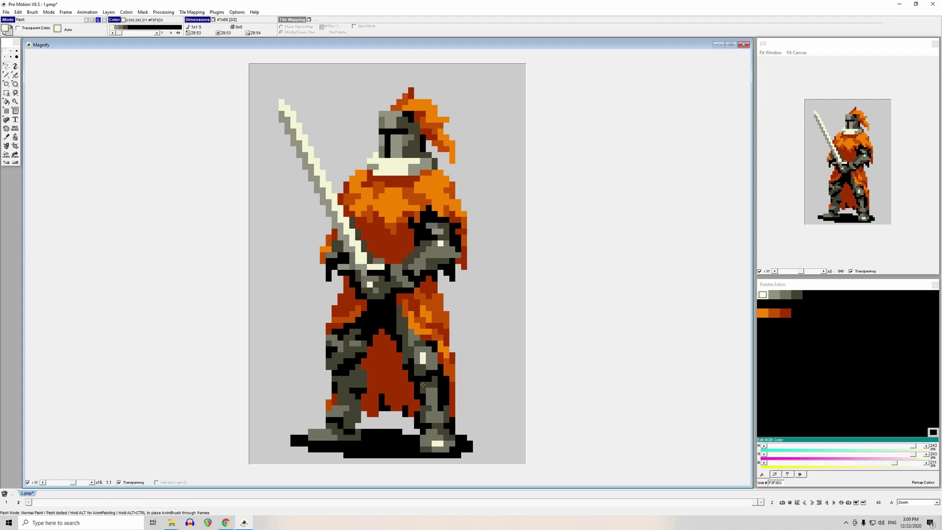
- Fill out the sword-side knee guard with mid-grey and paint over the front knee's cream highlight in mid-grey
right_click(347, 366)
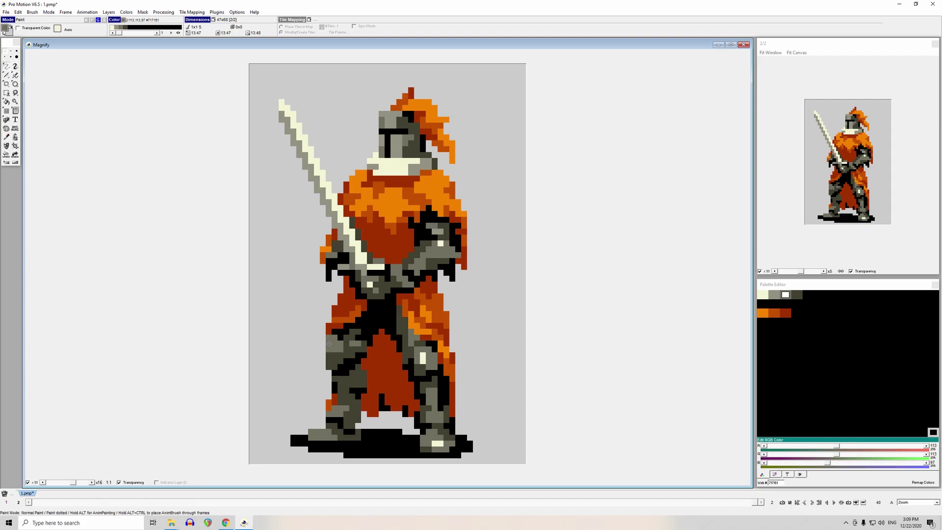
left_click_drag(329, 355, 335, 355)
left_click_drag(422, 355, 429, 373)
left_click(423, 362)
left_click(434, 370)
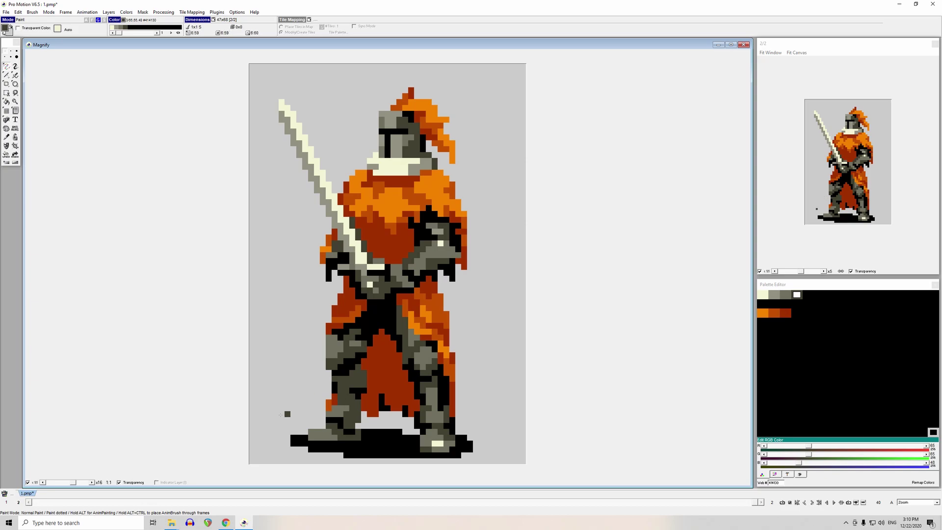
- Place a single cream highlight pixel on the front knee guard and touch up the knee's inner edge in grey
right_click(416, 367)
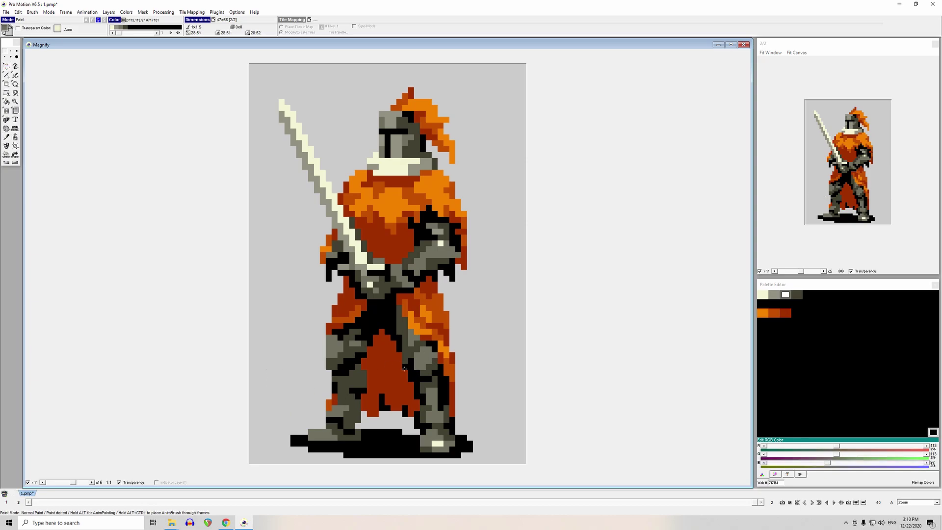
right_click(438, 443)
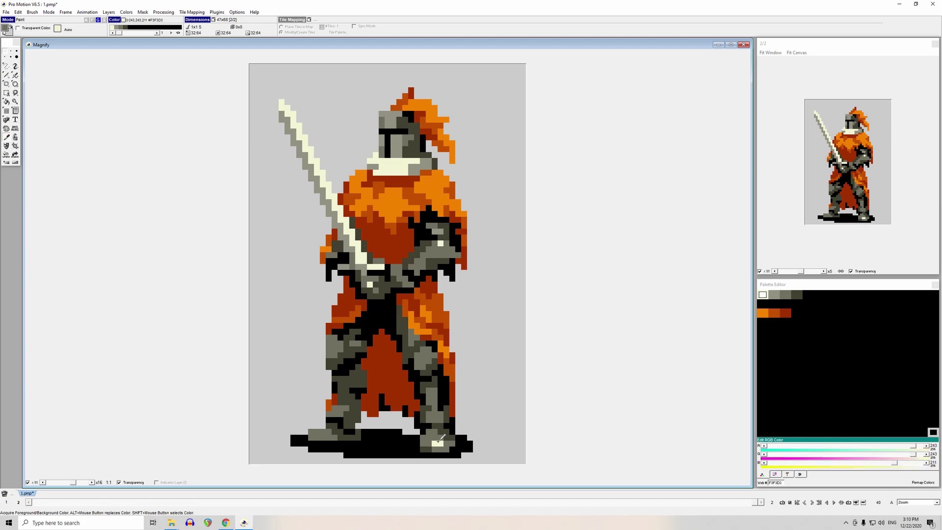
left_click(422, 354)
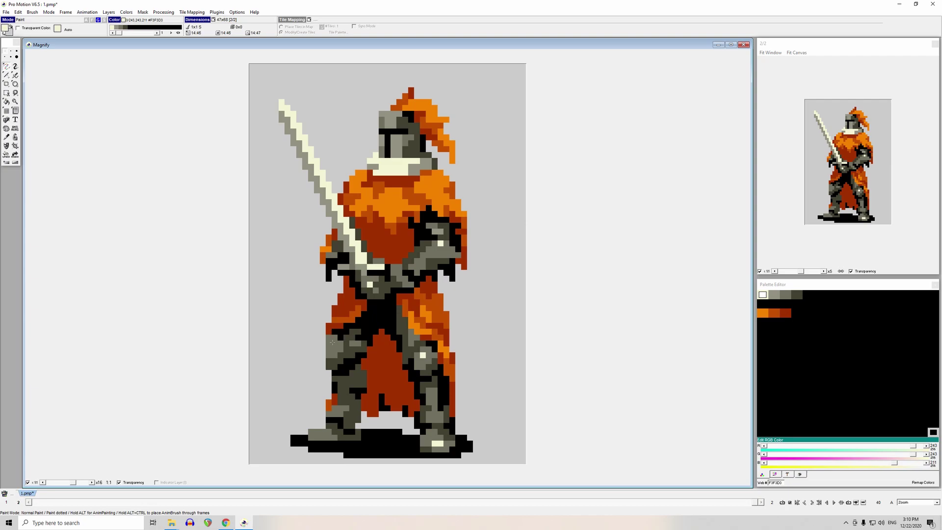
right_click(404, 357)
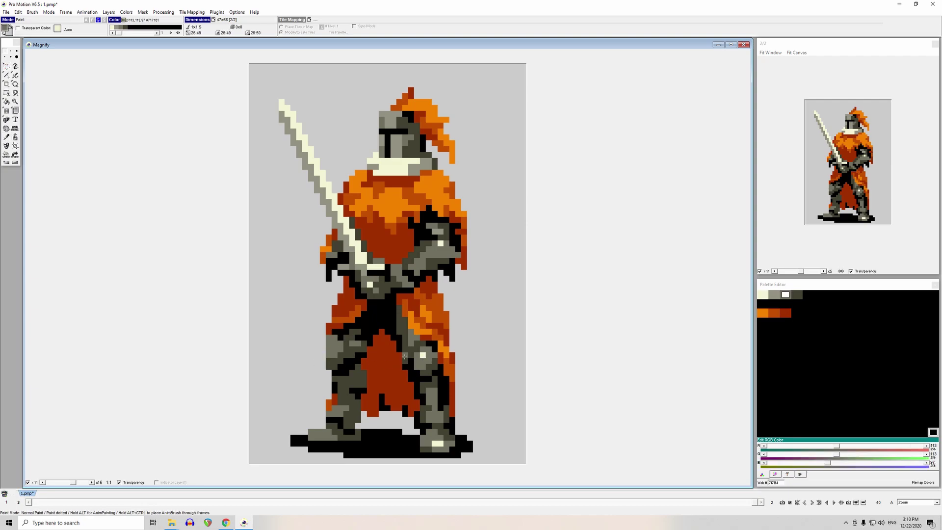
left_click(400, 355)
right_click(403, 361)
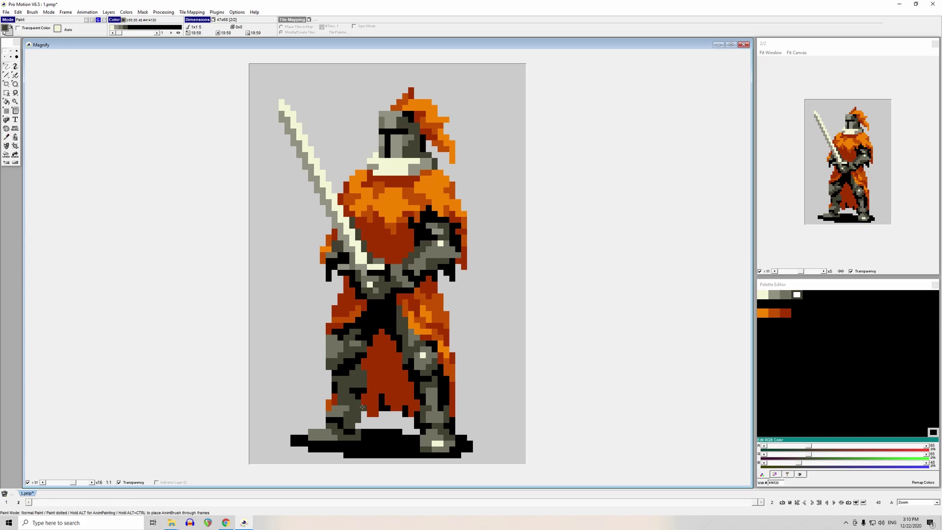
right_click(397, 308)
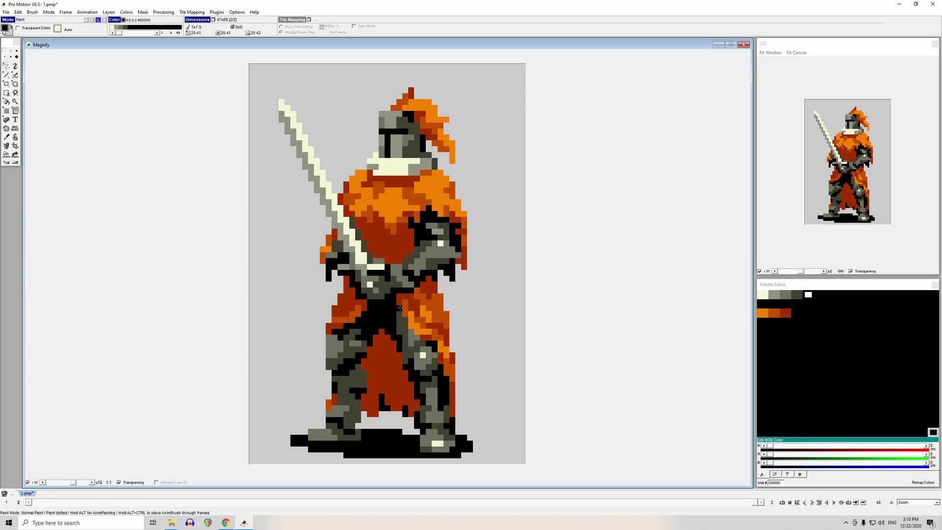
left_click(269, 397)
left_click(282, 379)
key("ctrl+z")
right_click(445, 416)
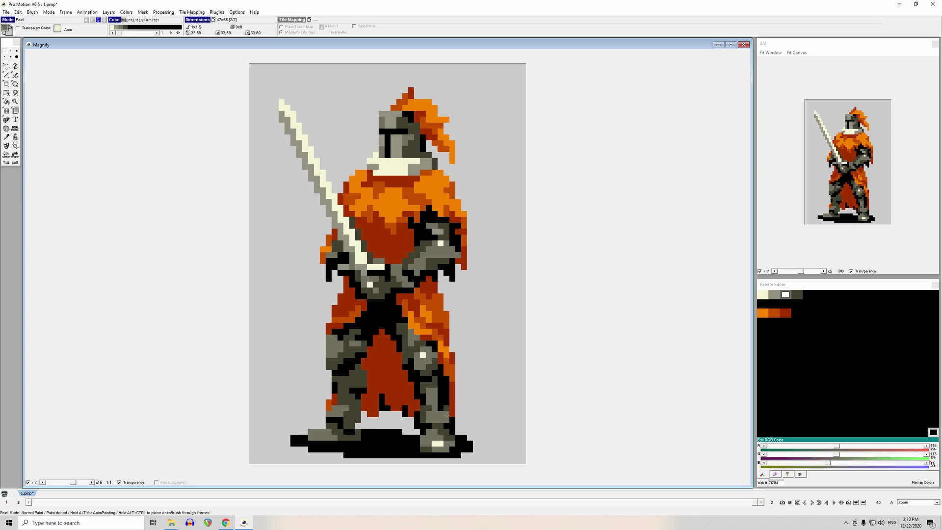
right_click(446, 408)
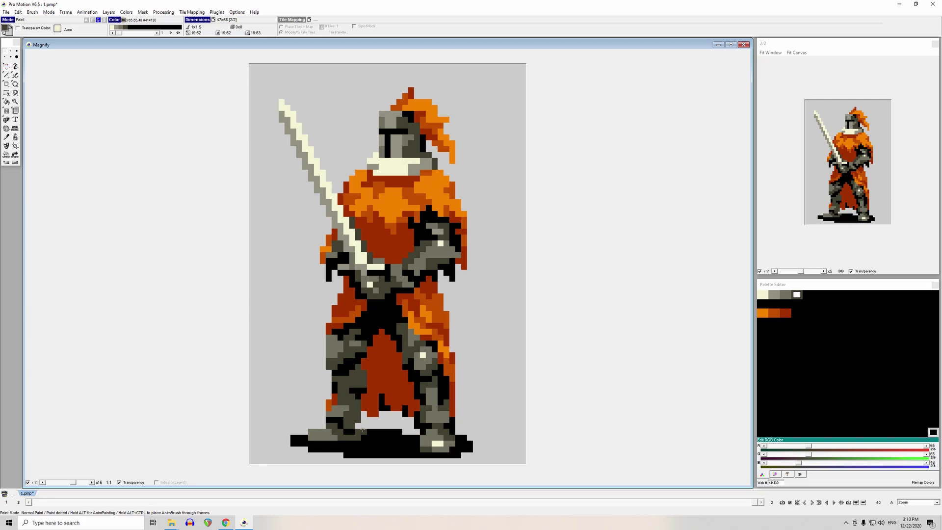
key("comma")
key("d")
double_click(797, 314)
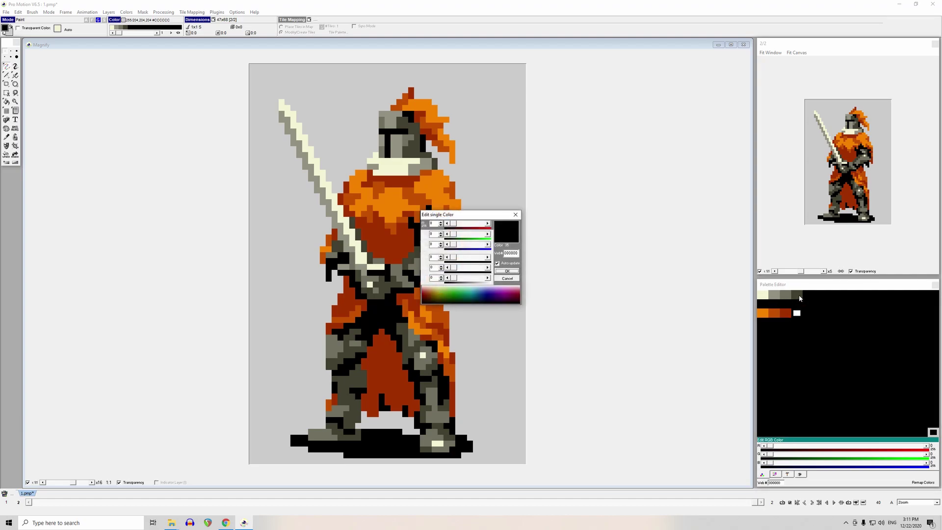
left_click_drag(453, 224, 466, 228)
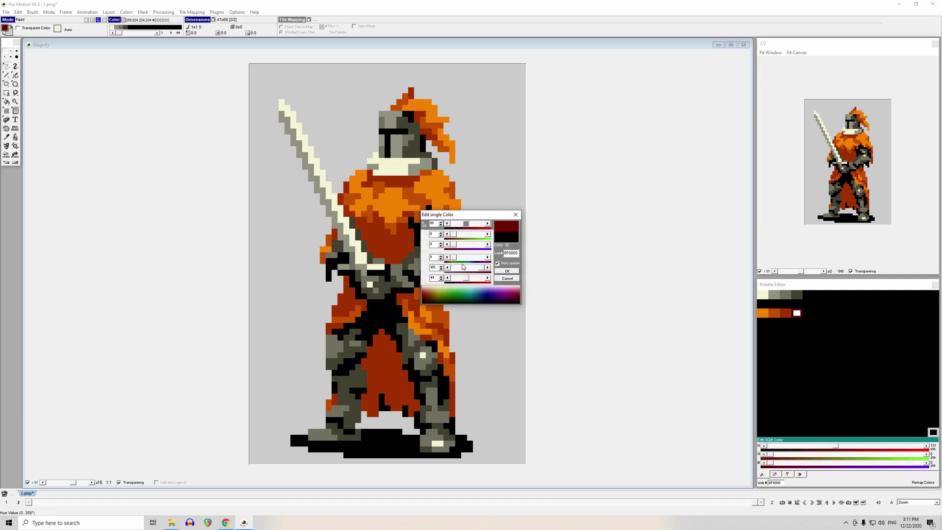
left_click(505, 278)
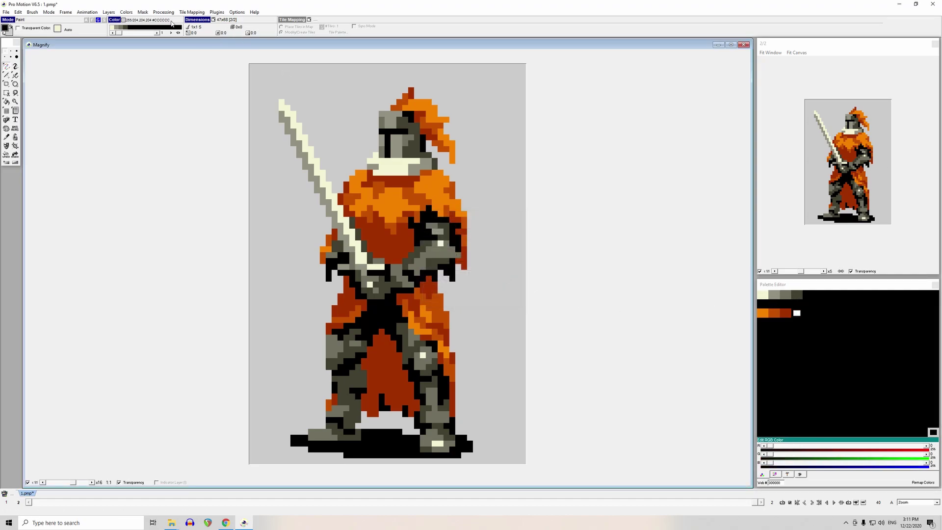
- Reduce the palette's channel bit depth to 4 bits each for red, green and blue, and save the project
left_click(126, 11)
left_click(156, 109)
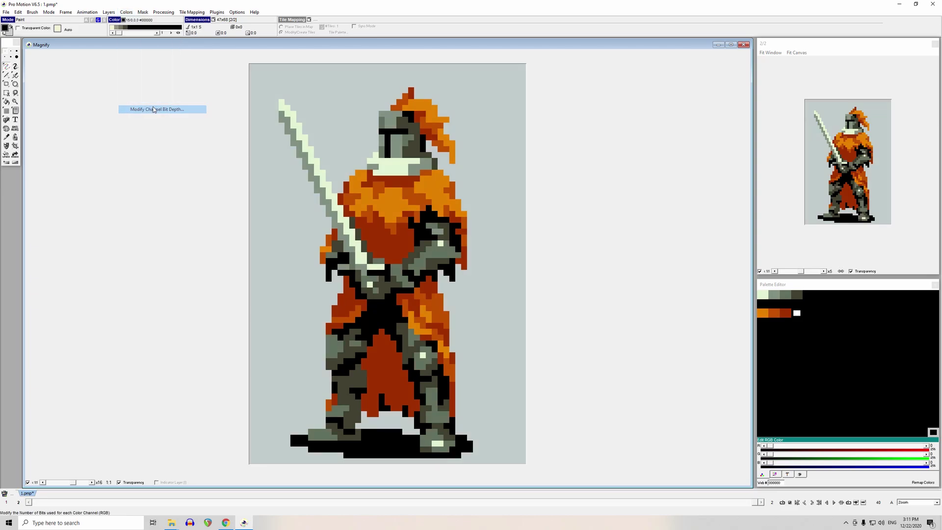
left_click_drag(468, 221, 599, 210)
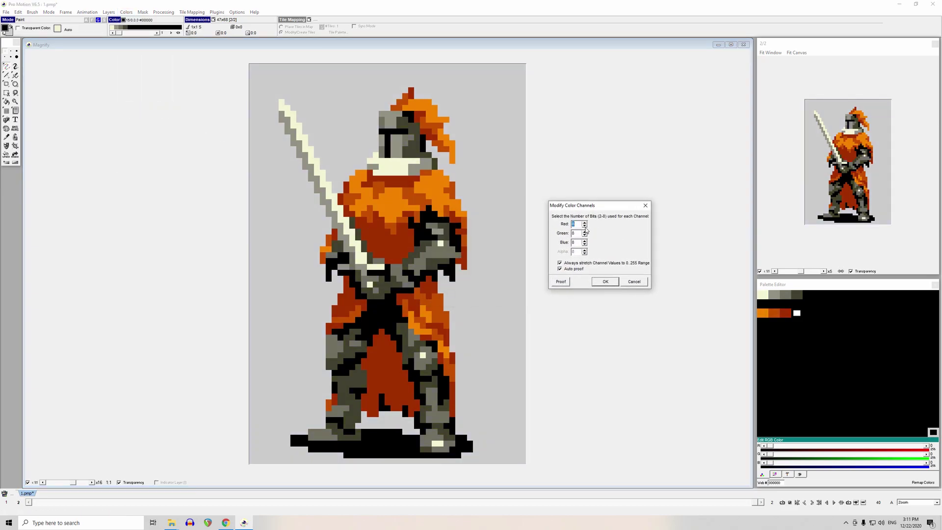
left_click(585, 225)
left_click(585, 235)
left_click(584, 244)
left_click(584, 244)
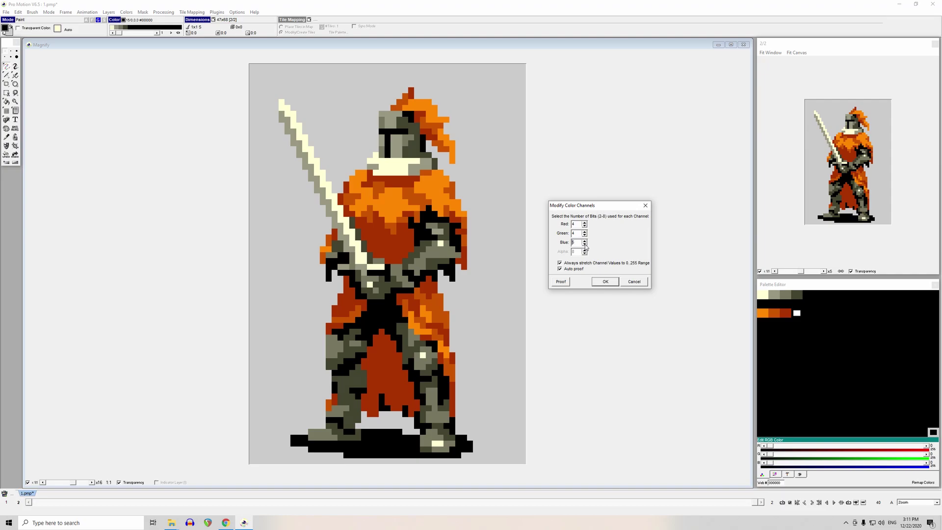
left_click(585, 235)
left_click(584, 235)
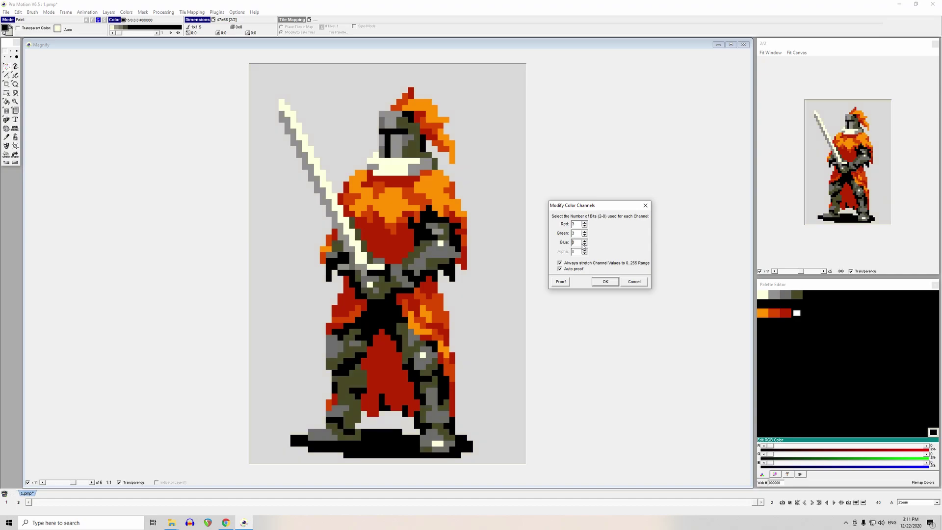
left_click(585, 231)
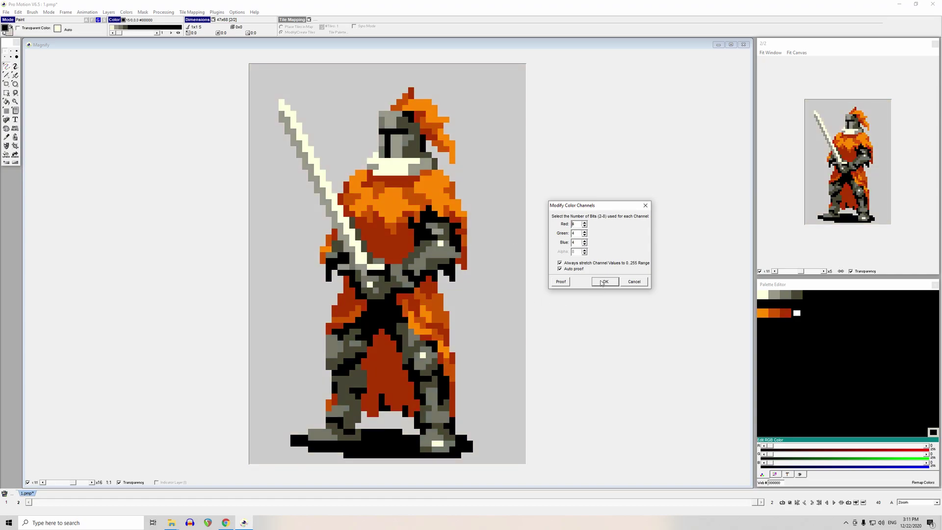
left_click(602, 281)
left_click(5, 11)
left_click(16, 48)
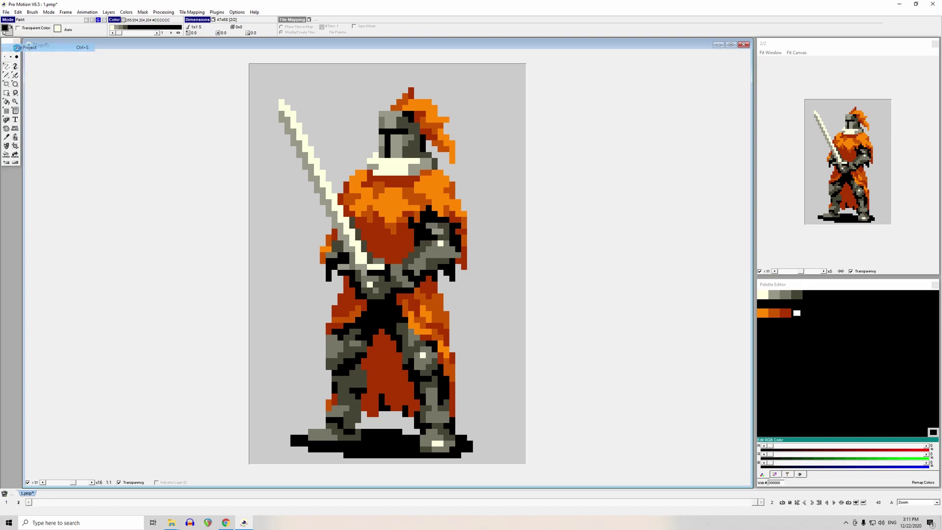
- Define a dark maroon, #663333, in the empty palette slot after the dark red
double_click(797, 312)
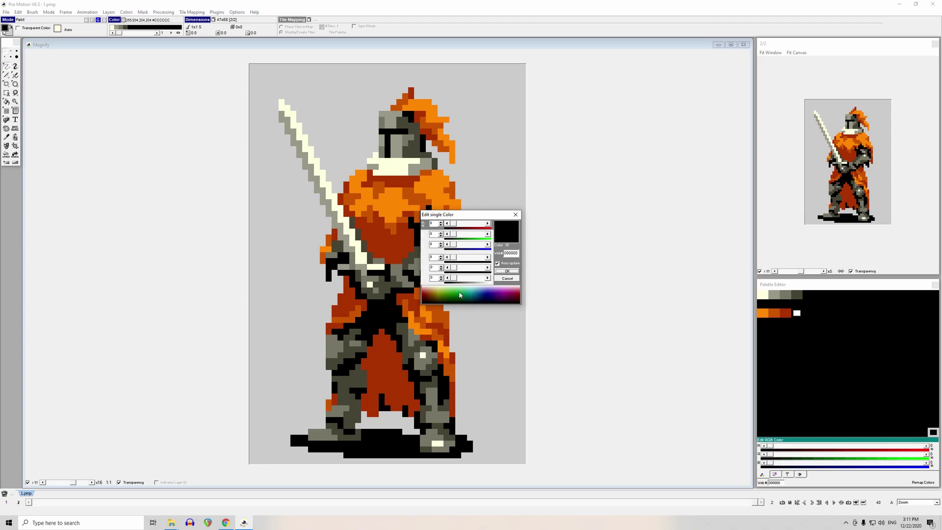
left_click_drag(455, 278, 468, 284)
mouse_move(465, 283)
left_mouse_down()
mouse_move(468, 270)
mouse_move(466, 279)
left_mouse_up()
left_click(502, 273)
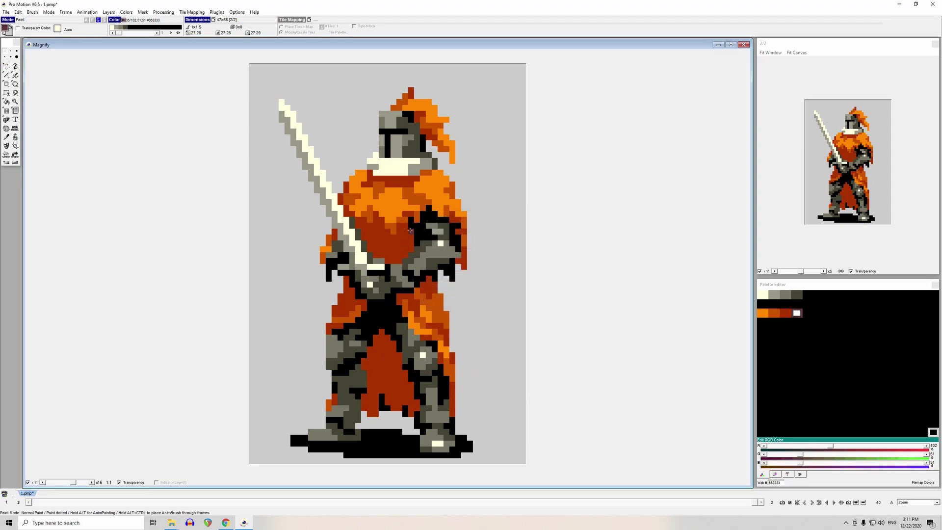
- Compare the RGB and hue values of the dark-red, mid-orange and bright-orange palette colours without editing them
double_click(785, 313)
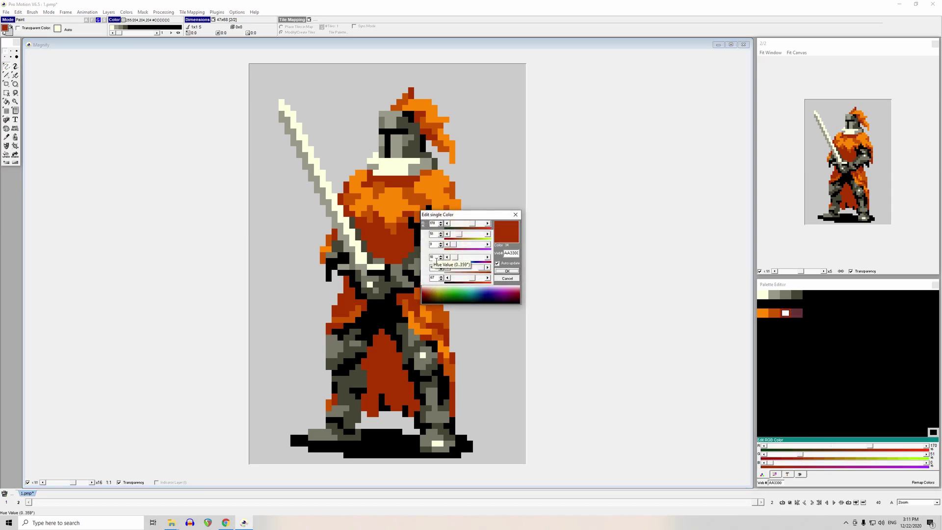
left_click(506, 272)
double_click(774, 313)
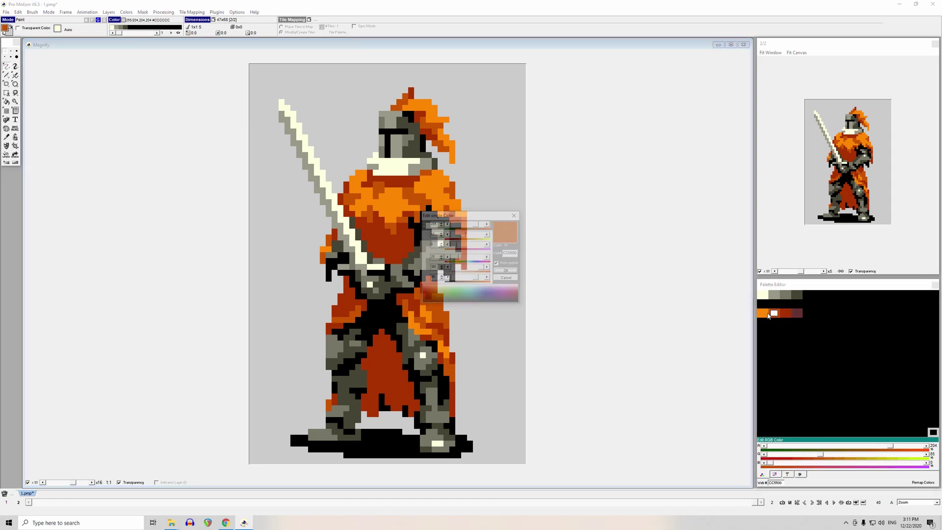
left_click(507, 271)
double_click(763, 313)
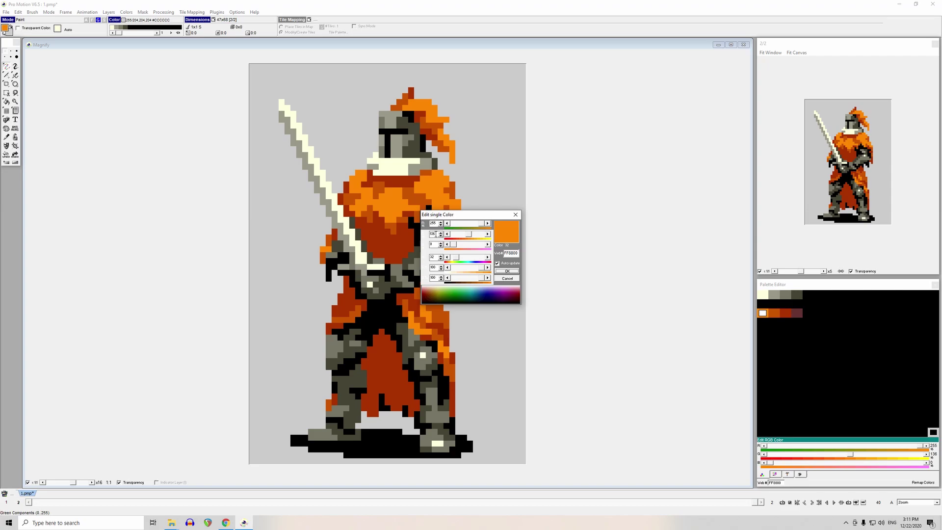
left_click(529, 278)
left_click(774, 312)
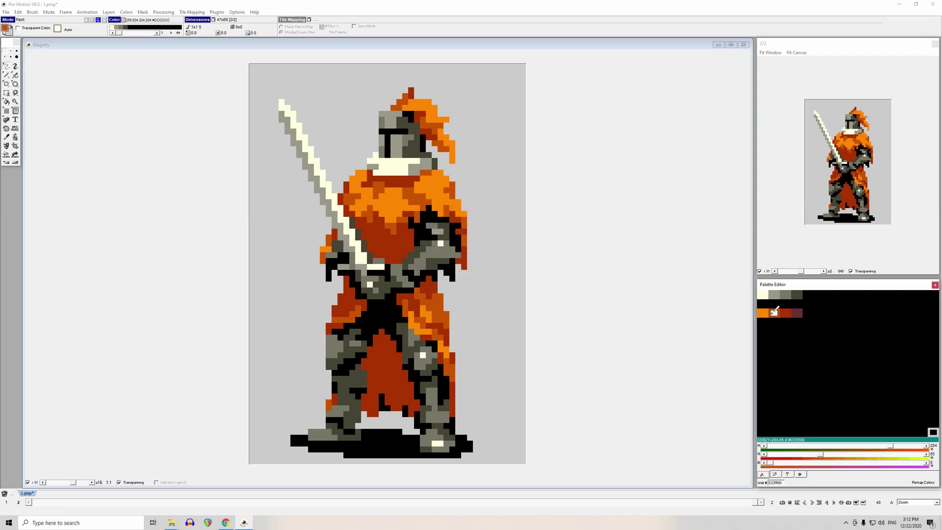
double_click(774, 312)
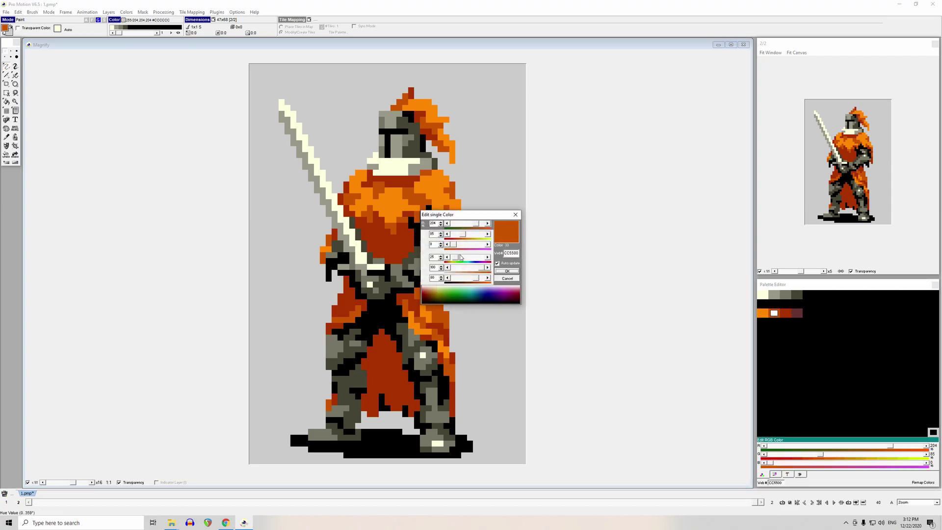
left_click(515, 273)
left_click(785, 313)
double_click(785, 312)
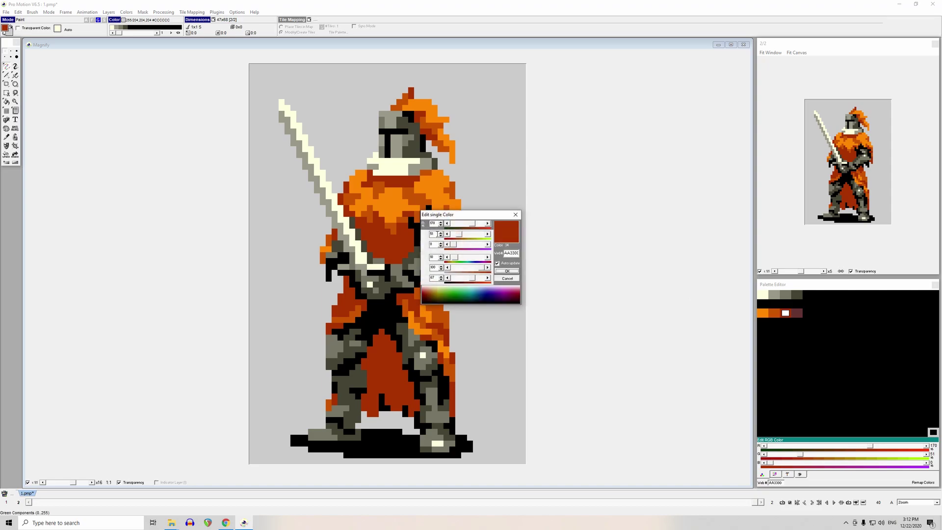
left_click(501, 273)
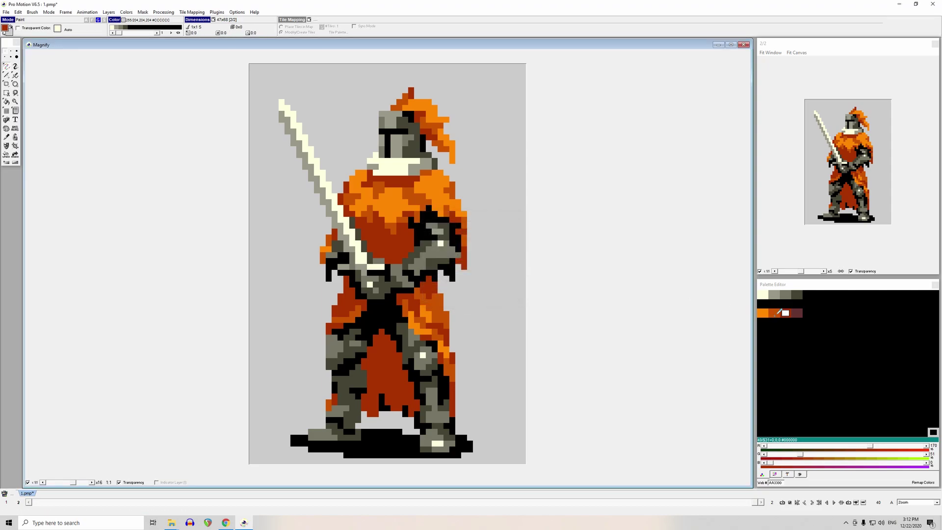
double_click(775, 313)
left_click(509, 273)
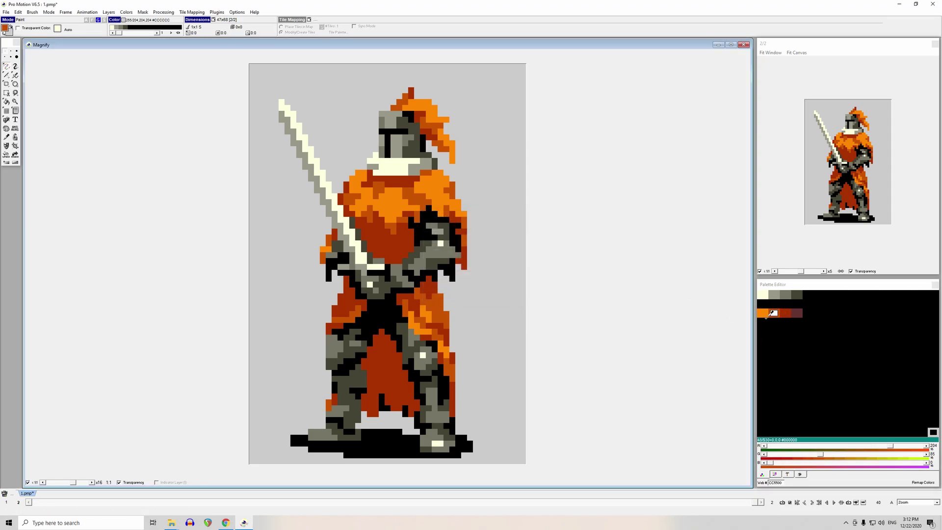
- Change the palette's maroon shade after the dark red to a deeper red-brown, #771100
double_click(797, 312)
left_click_drag(466, 268, 477, 272)
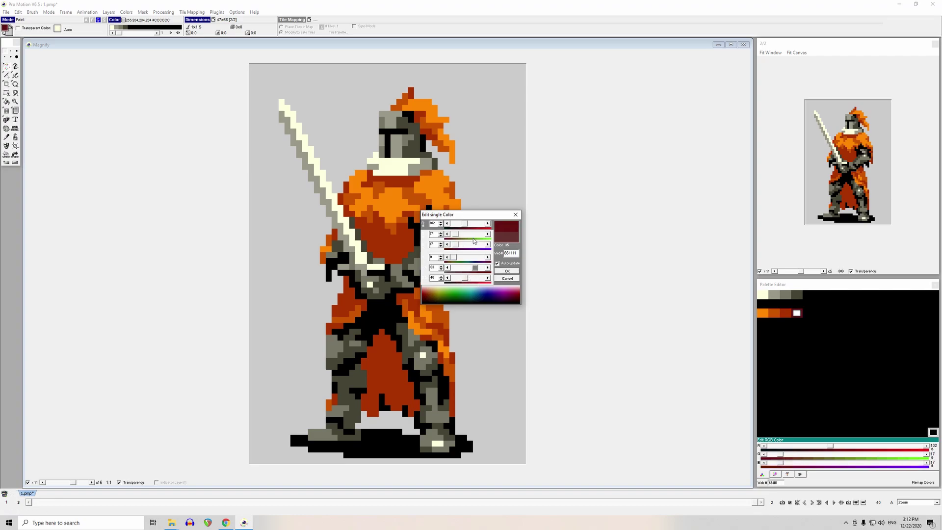
left_click_drag(457, 246, 450, 245)
left_click(474, 225)
left_click(506, 271)
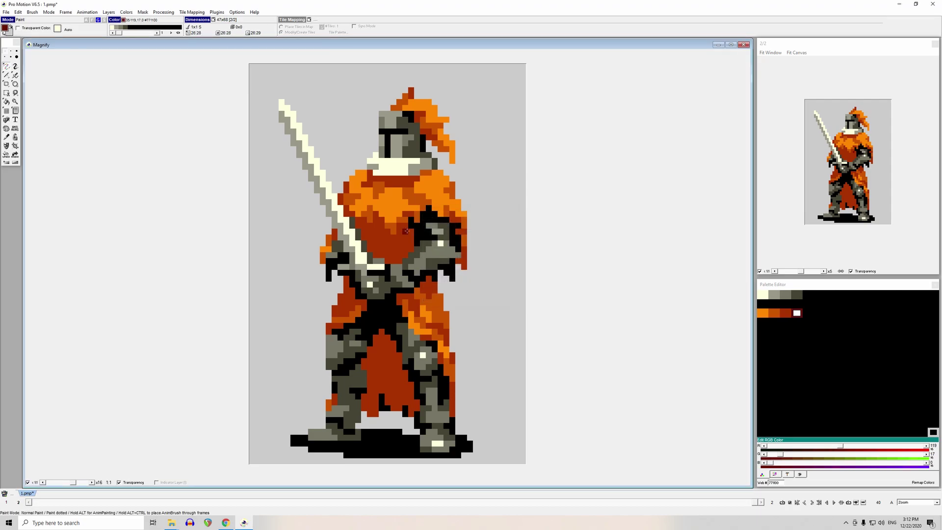
- Fill the red cloth hanging between the knight's legs with the dark maroon
scroll(378, 368, "up", 3)
scroll(378, 367, "up", 1)
left_click(362, 338)
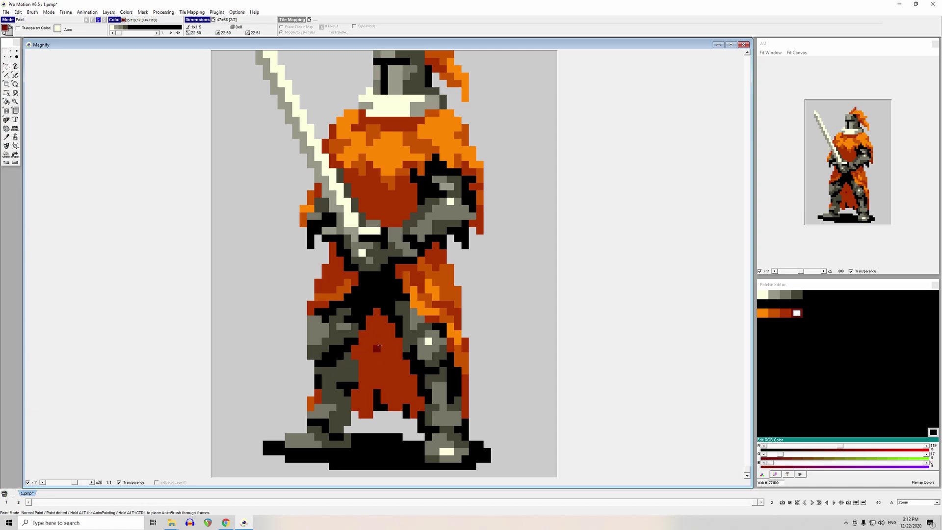
key("f")
left_click(382, 346)
key("d")
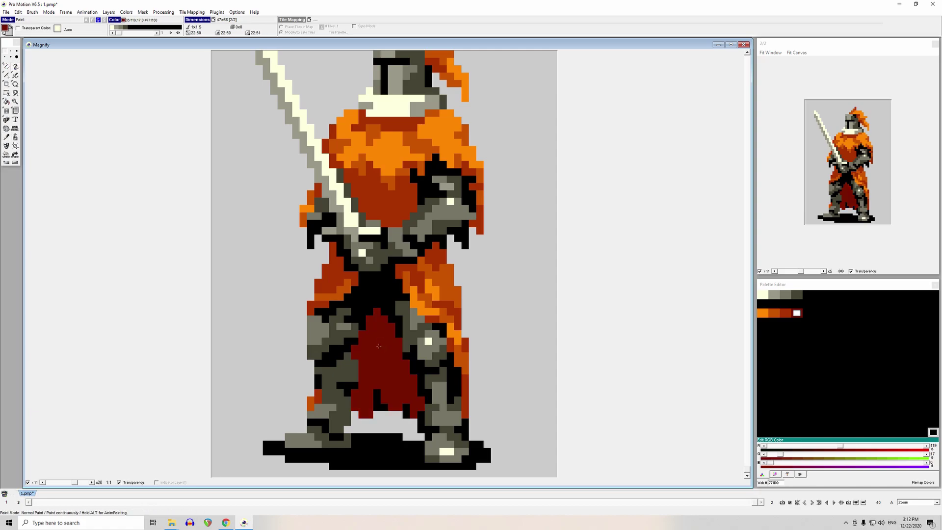
- Shade the upper skirt folds just below the waist on both sides in dark maroon
left_click(312, 311)
left_click_drag(309, 308, 322, 306)
key("u")
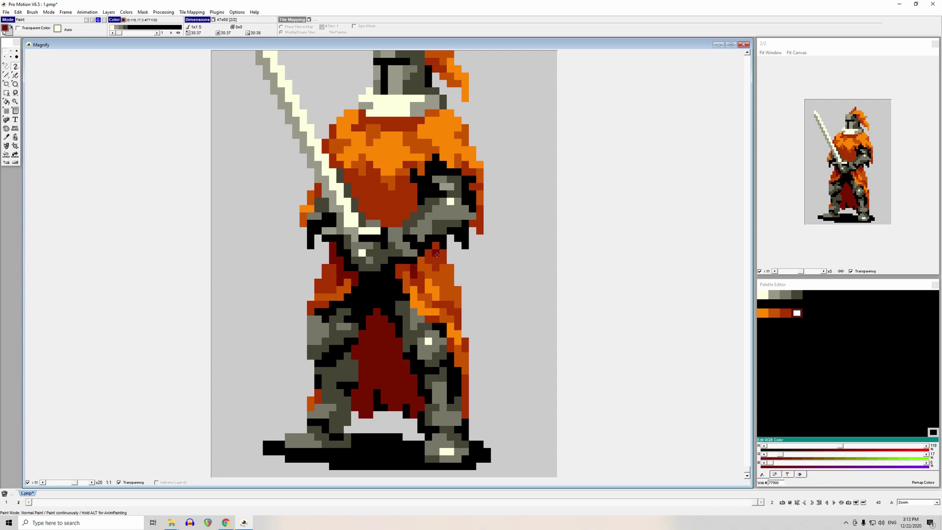
mouse_move(435, 246)
left_mouse_down()
mouse_move(422, 284)
mouse_move(422, 265)
left_mouse_up()
left_click(443, 253)
key("comma")
left_click(436, 261)
right_click(422, 267)
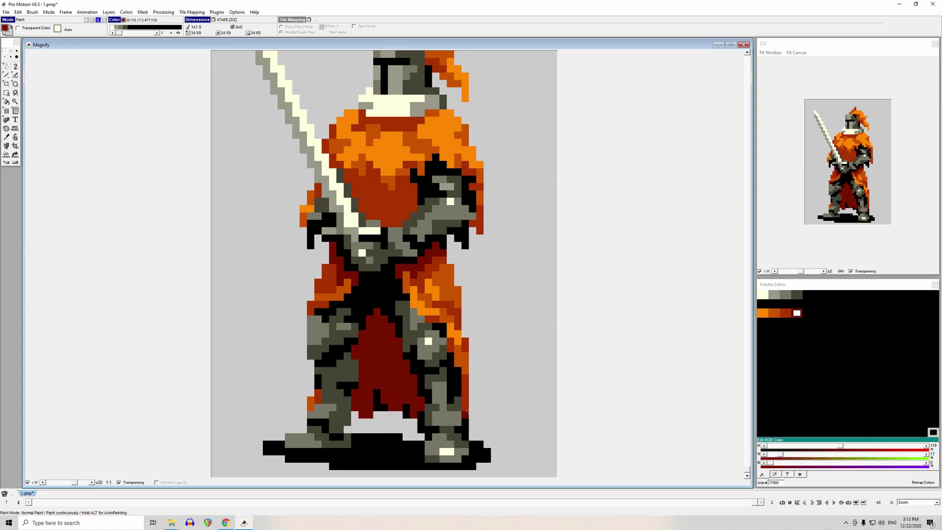
- Darken the cloth edges beside both lower legs and the tattered sleeve ends below the front forearm in dark maroon
left_click(449, 400)
left_click_drag(310, 371, 311, 387)
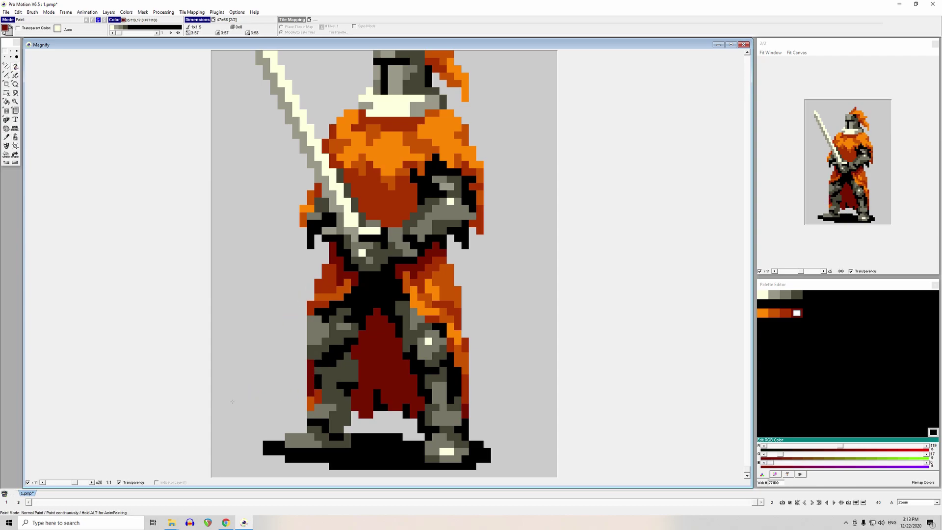
scroll(382, 318, "down", 2)
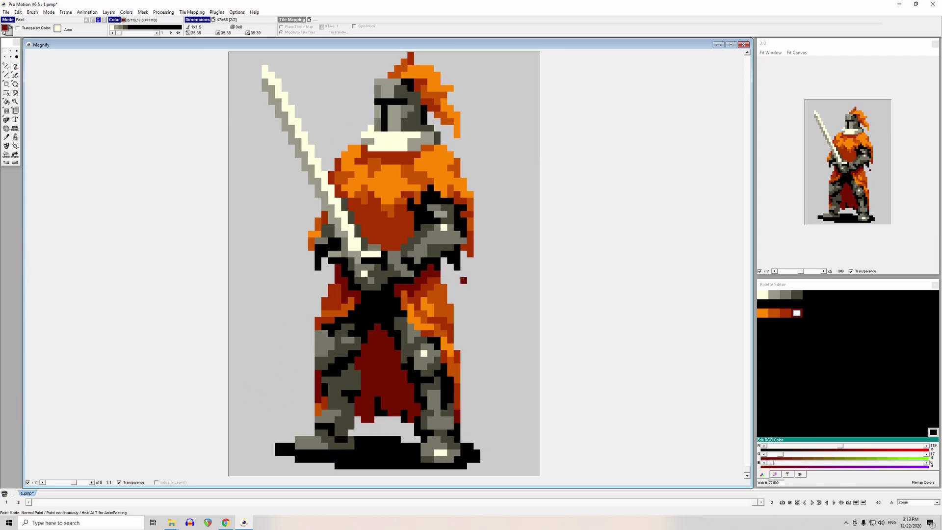
left_click_drag(450, 261, 450, 254)
right_click(443, 255)
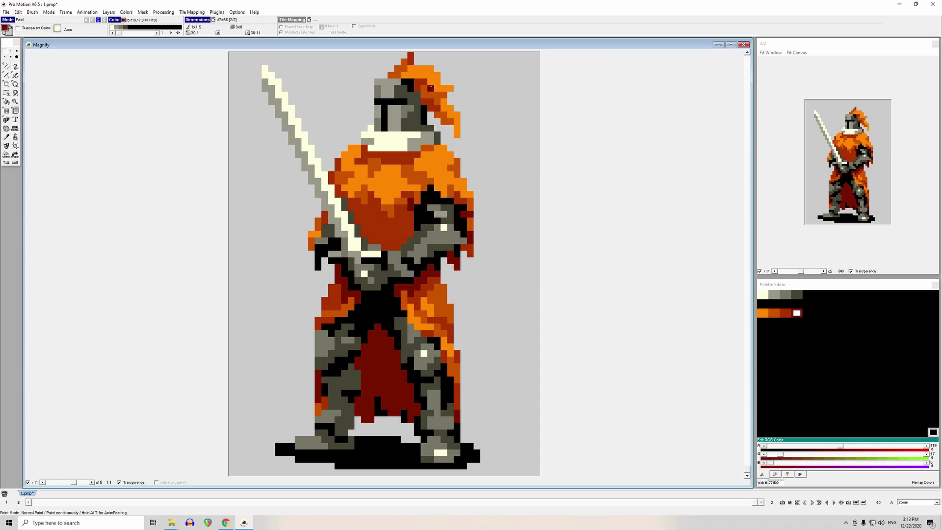
- Add dark-maroon shadows to the plume's base behind the helmet and to the cloth under the collar
left_click_drag(407, 83, 411, 83)
left_click(435, 106)
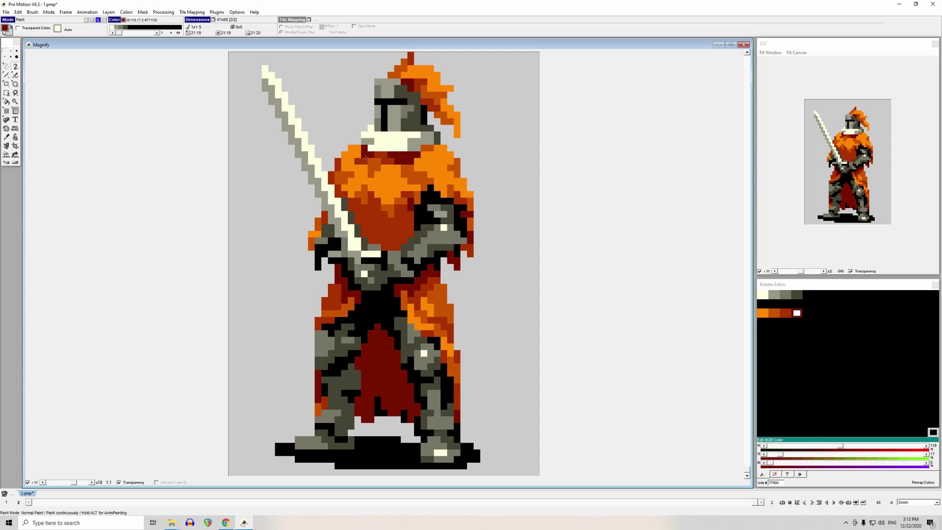
- Paint dark-maroon fold shadows on the chest beneath the jagged edge of the bright orange cape
right_click(373, 216)
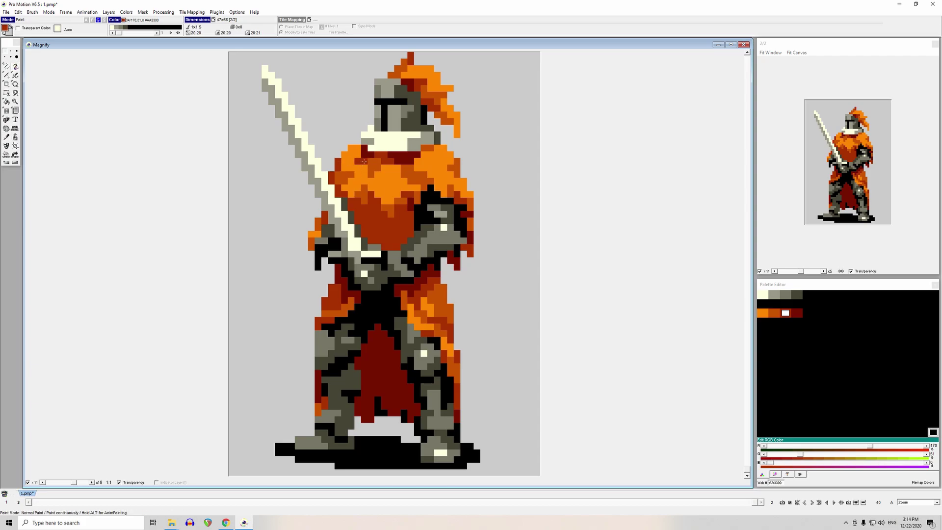
key("comma")
left_click(344, 273)
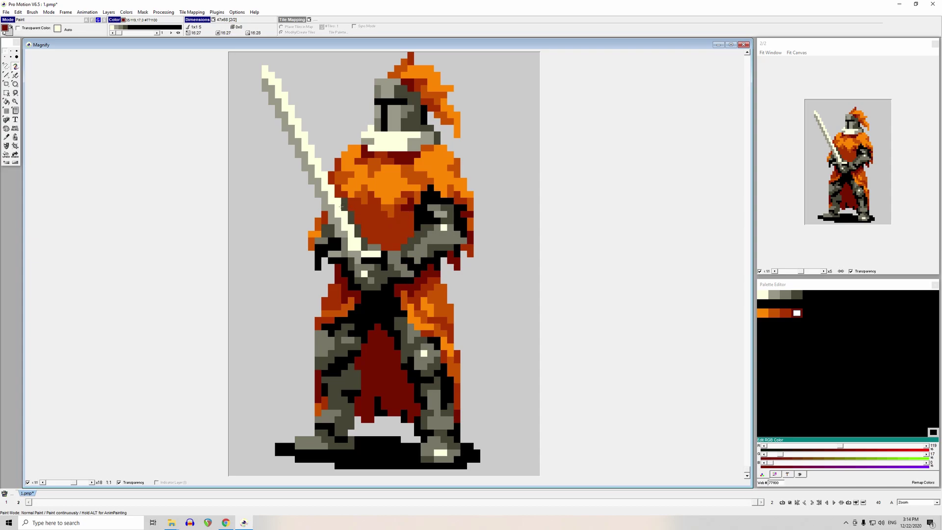
left_click(373, 201)
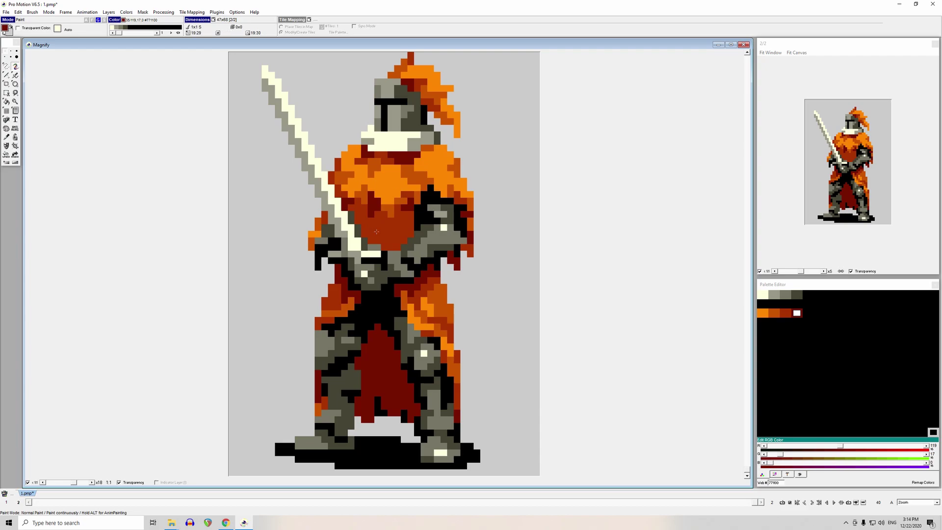
- Try mid-orange and dark-maroon pixels projecting from the outer edge of the front sleeve
key("comma")
left_click(471, 226)
left_click(477, 227)
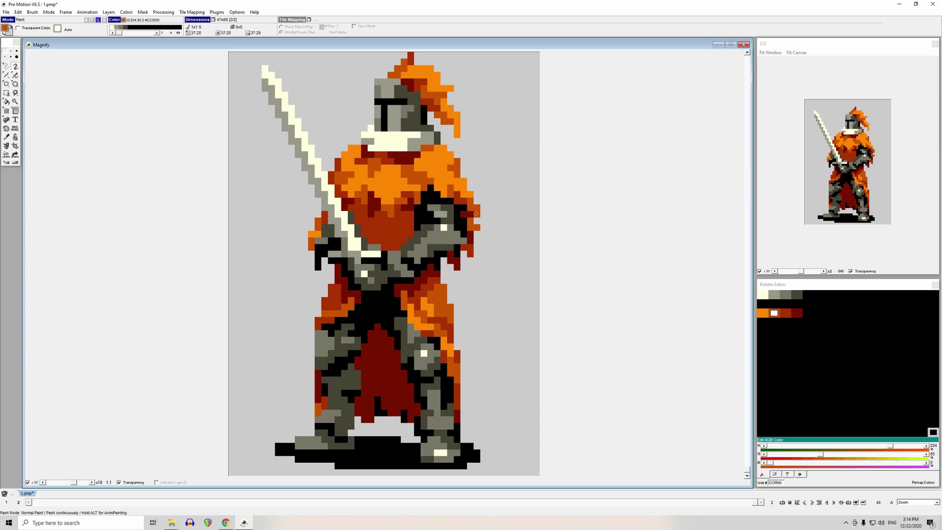
key("ctrl+z")
key("ctrl+z")
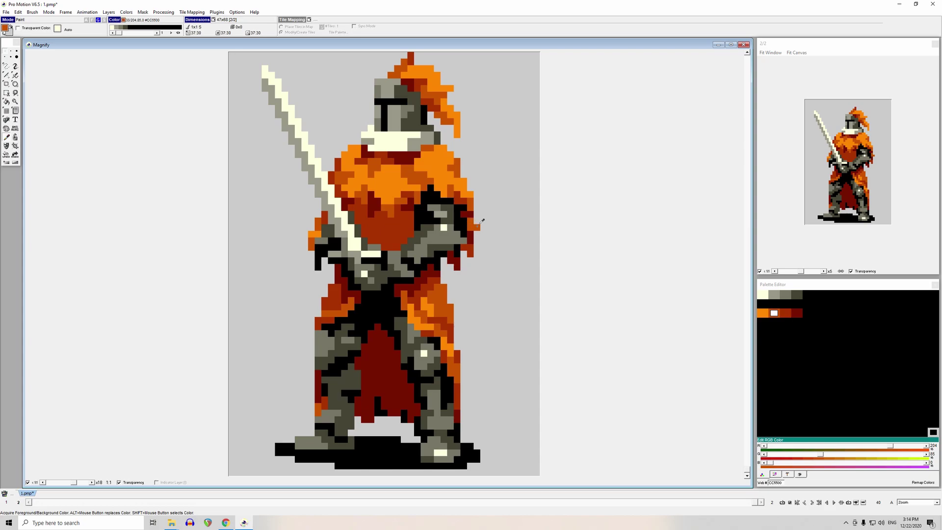
left_click(470, 214)
left_click(477, 214)
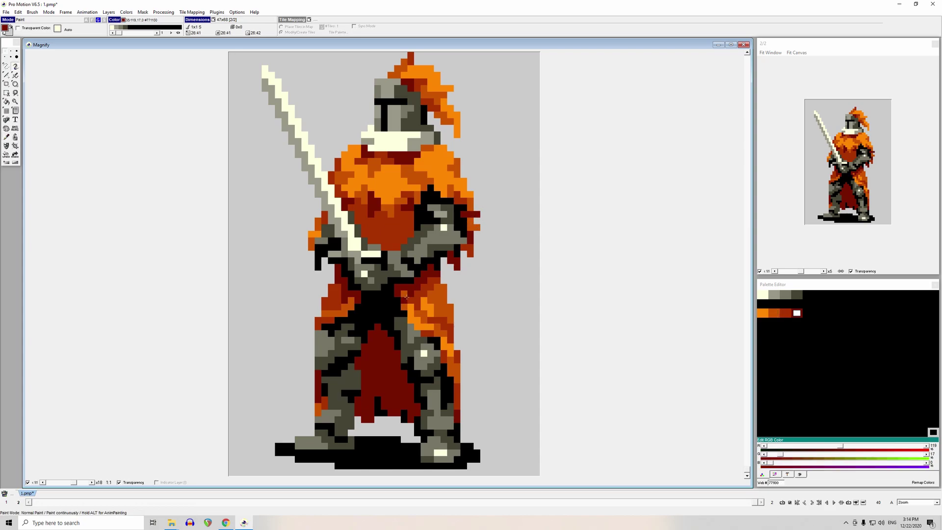
left_click(479, 229)
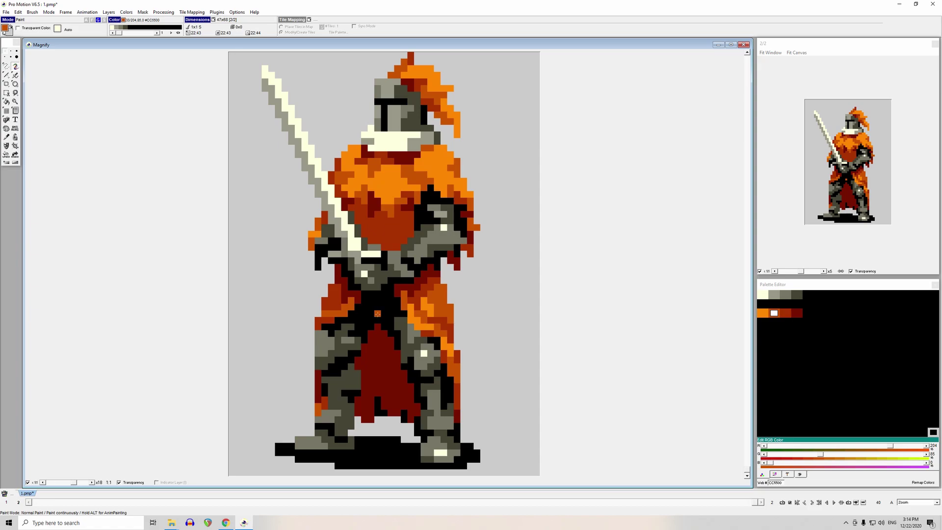
- Refine the tattered edges of both sleeves with dark-maroon tips and mid-orange cloth pixels
left_click(475, 232)
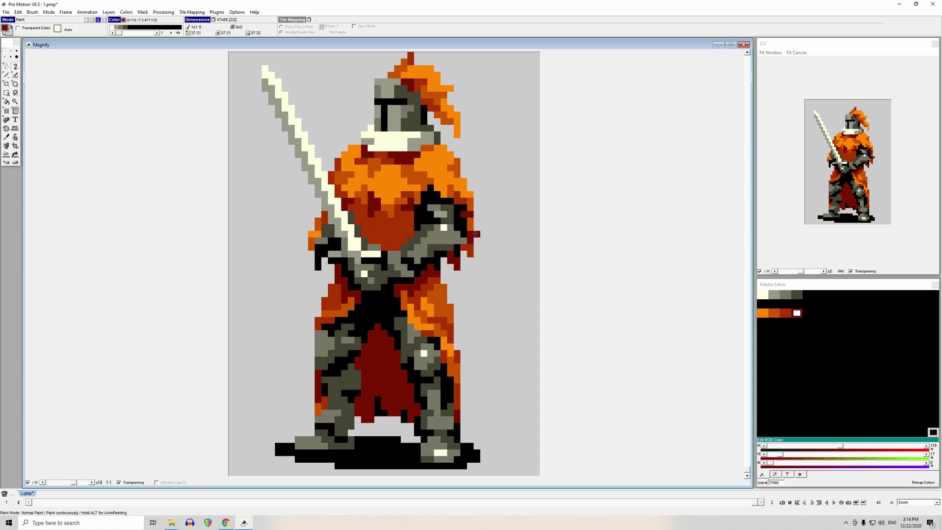
left_click(472, 196)
left_click(465, 196)
left_click_drag(470, 195, 464, 214)
left_click(470, 222)
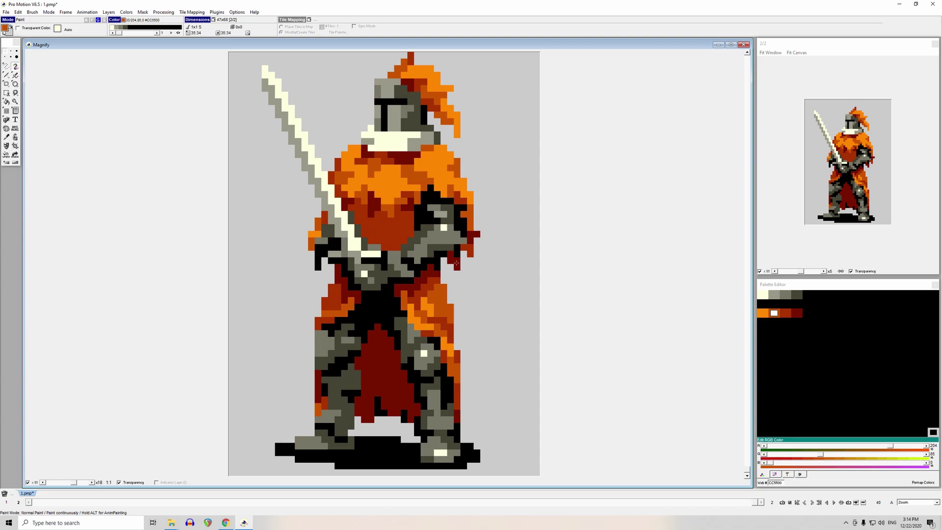
left_click(462, 221)
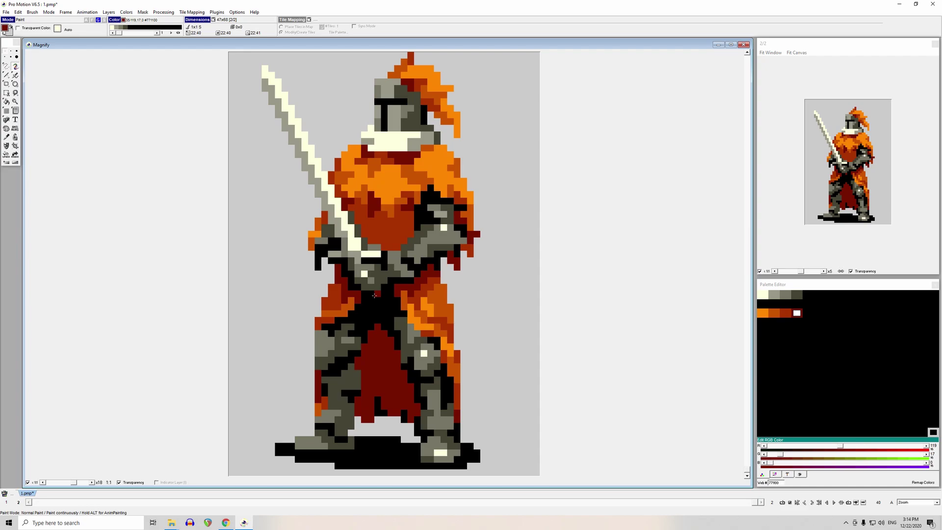
left_click_drag(318, 267, 320, 249)
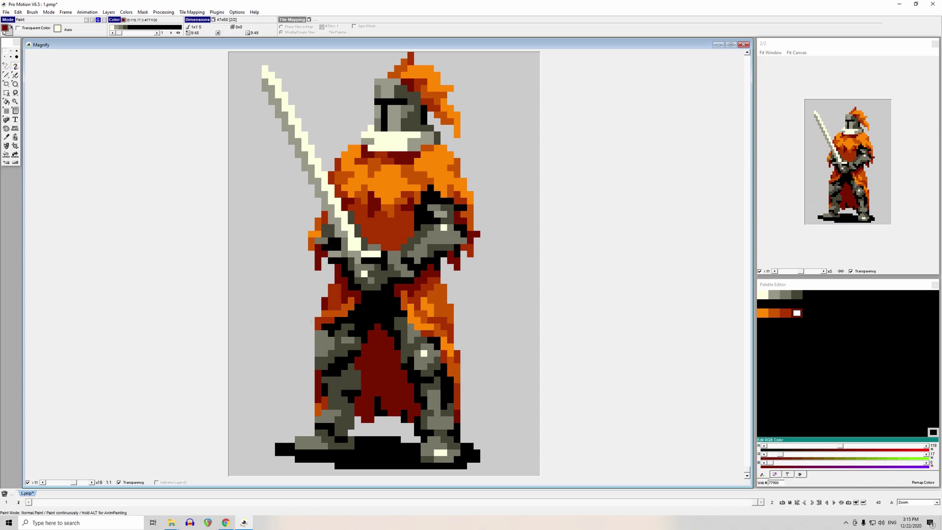
- Rework the fold shadows beside the front arm on the chest, alternating dark red and dark maroon
key("comma")
left_click(407, 208)
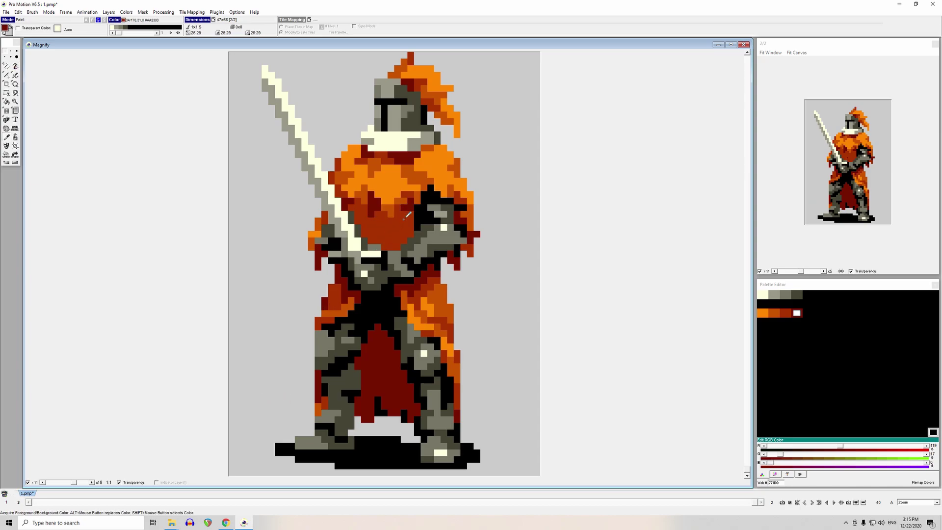
key("comma")
left_click(397, 209)
key("comma")
left_click(398, 213)
key("comma")
left_click(397, 208)
key("comma")
left_click(399, 209)
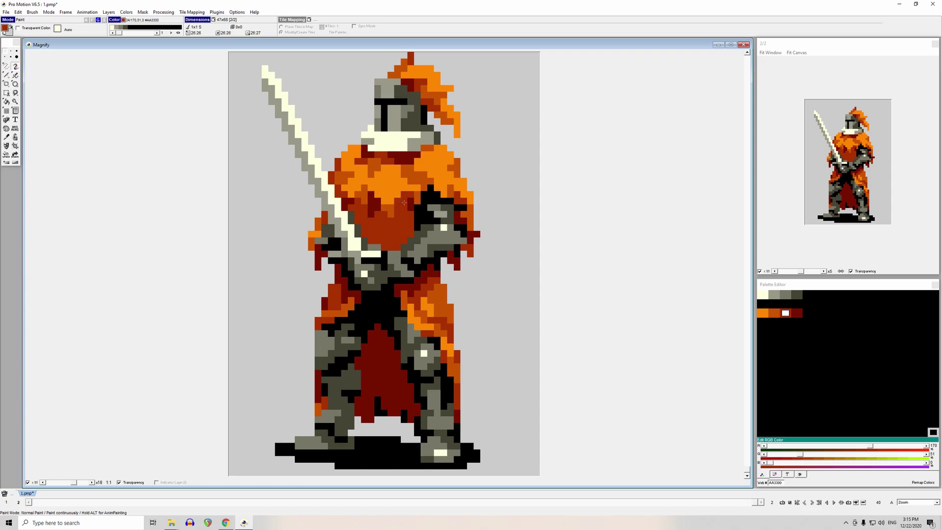
left_click(397, 228)
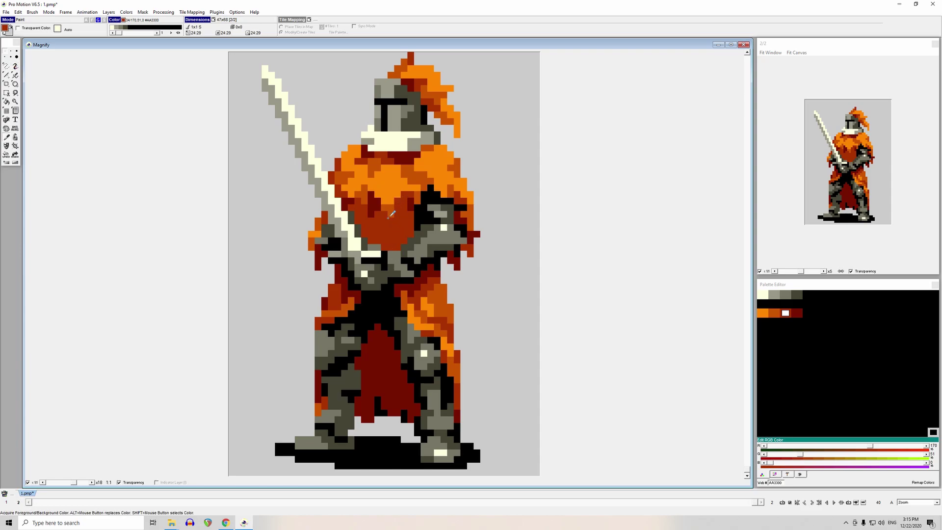
- Tidy the chest folds nearest the sword with dark-red, mid-orange and dark-maroon pixels
left_click(365, 195)
left_click_drag(359, 201, 364, 208)
left_click(325, 260)
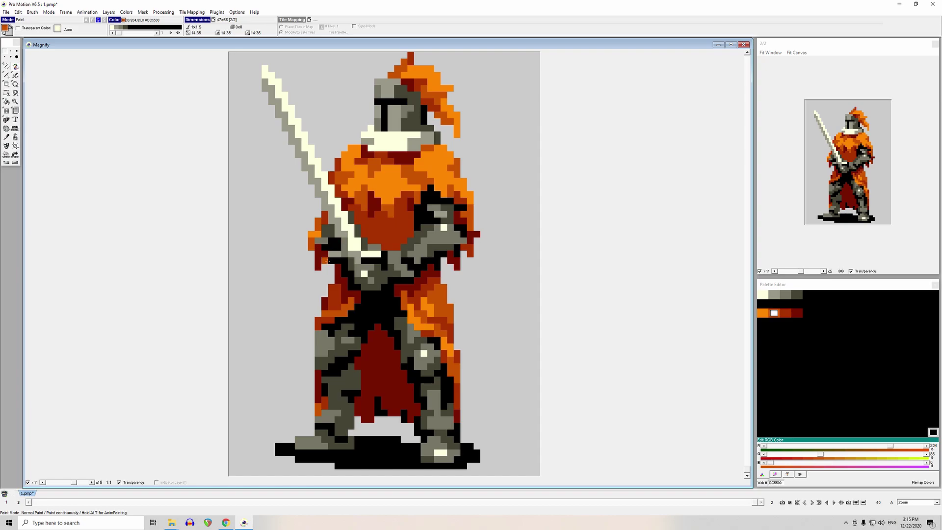
right_click(340, 173)
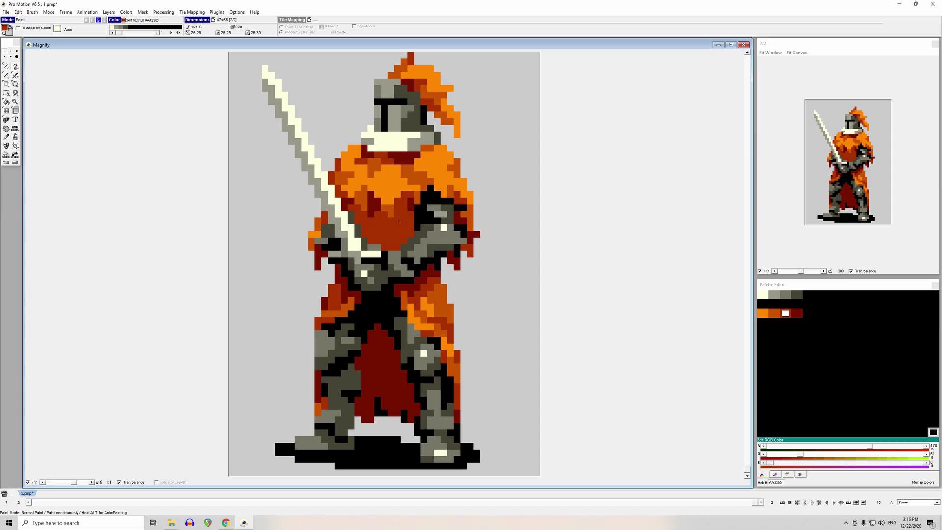
key("comma")
left_click(375, 201)
left_click(378, 220)
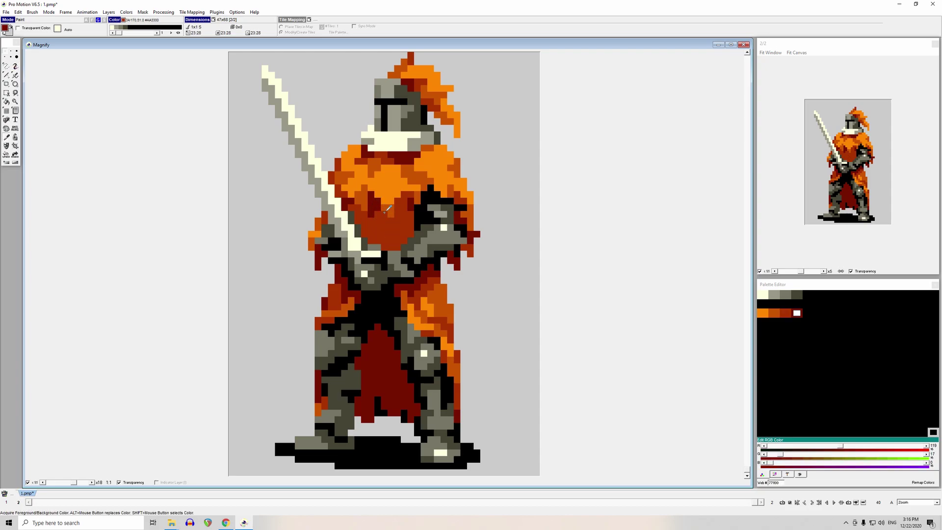
left_click(390, 228)
- Touch up the cloth shading under the collar using dark red, dark maroon and mid-orange
key("comma")
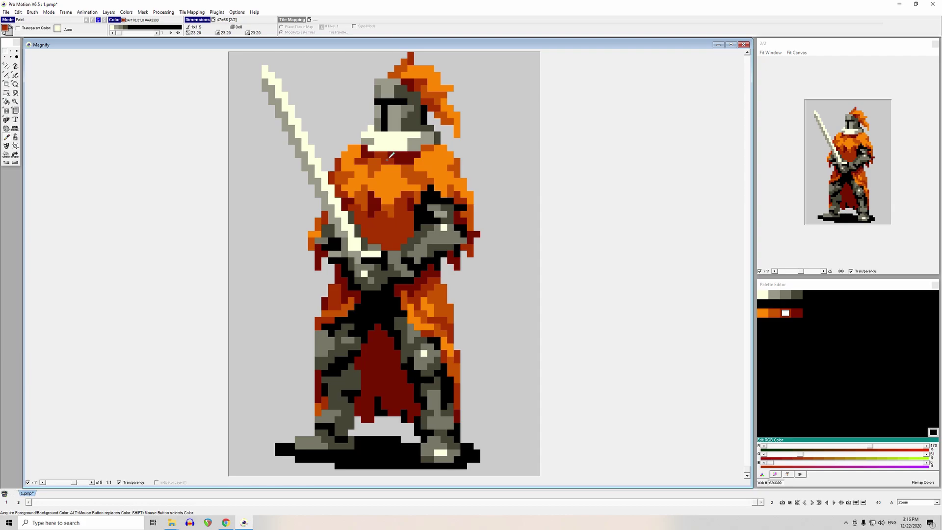
key("comma")
key("comma")
key("d")
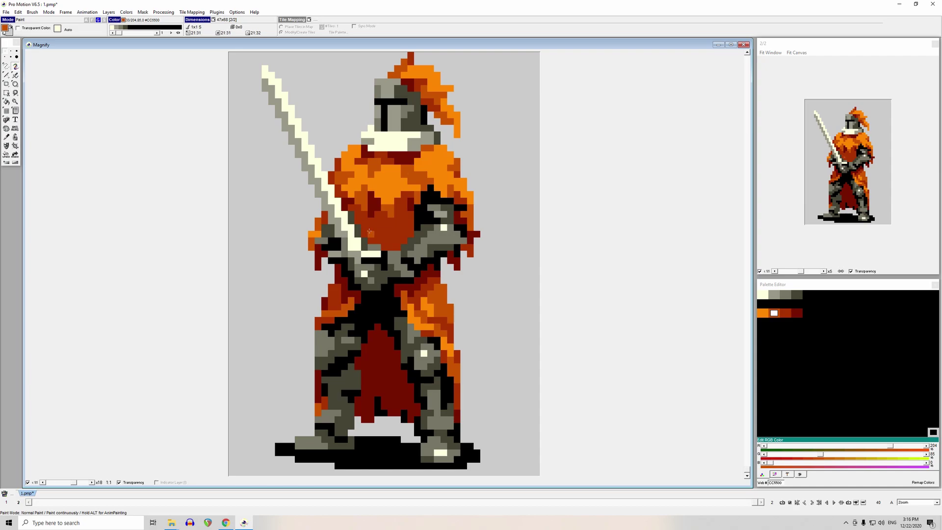
key("comma")
- Reshape the highlight on the cape's shoulder beside the sword with bright-orange and mid-orange pixels
left_click(352, 176)
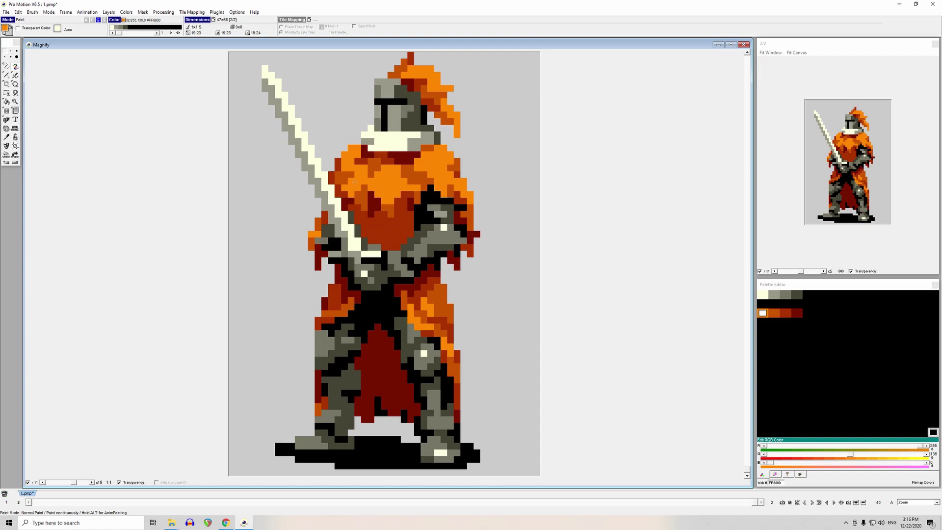
key("comma")
left_click(349, 175)
key("comma")
left_click(355, 174)
left_click_drag(351, 174, 345, 181)
key("comma")
left_click(339, 178)
key("comma")
left_click(352, 184)
key("comma")
left_click(348, 174)
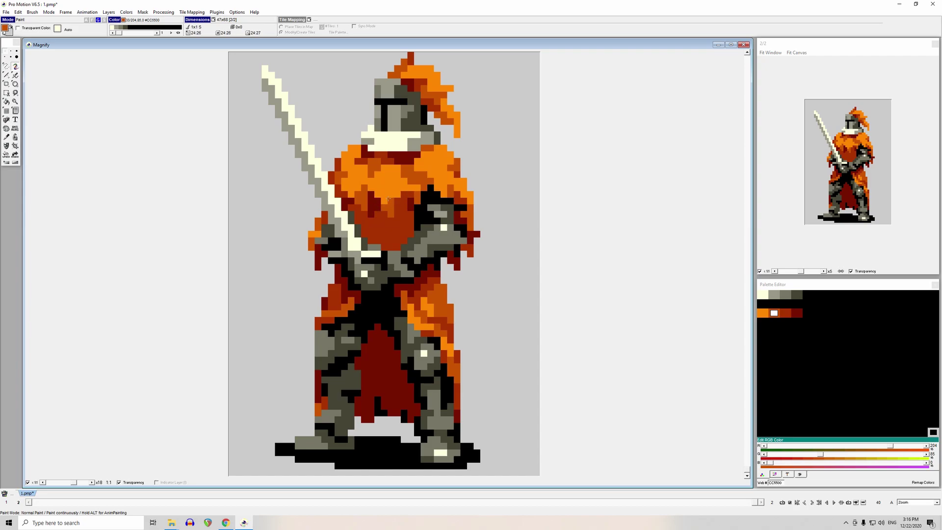
- Deepen the cape fold below the collar in dark maroon and extend the front sleeve's outer edge with bright-orange and mid-orange pixels
left_click(403, 200)
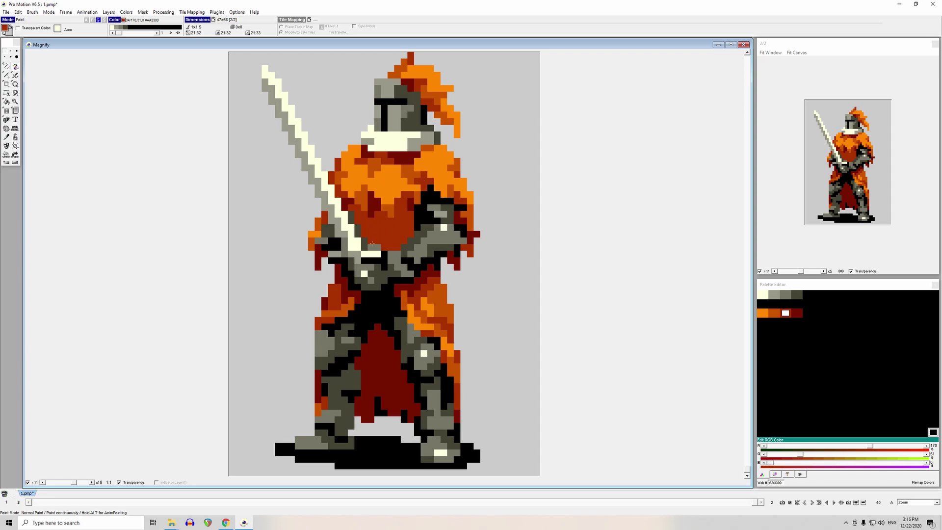
right_click(404, 167)
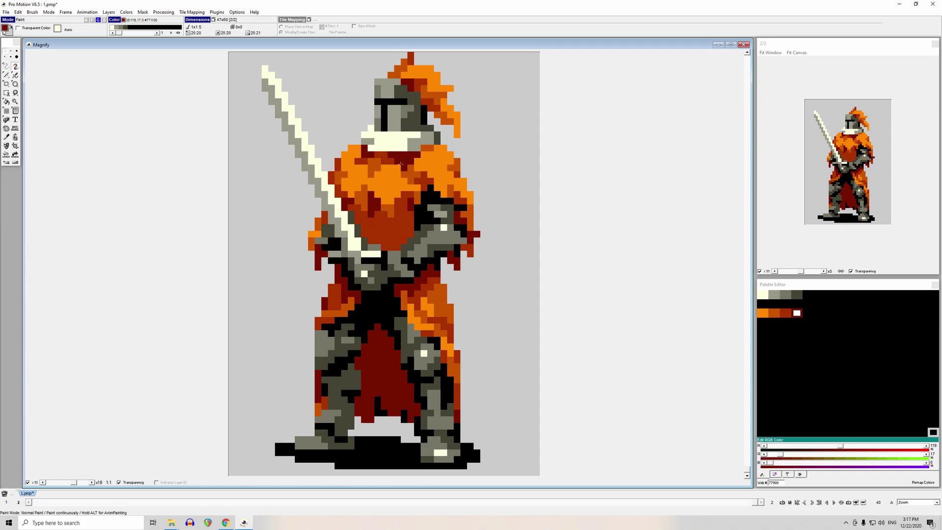
right_click(476, 200)
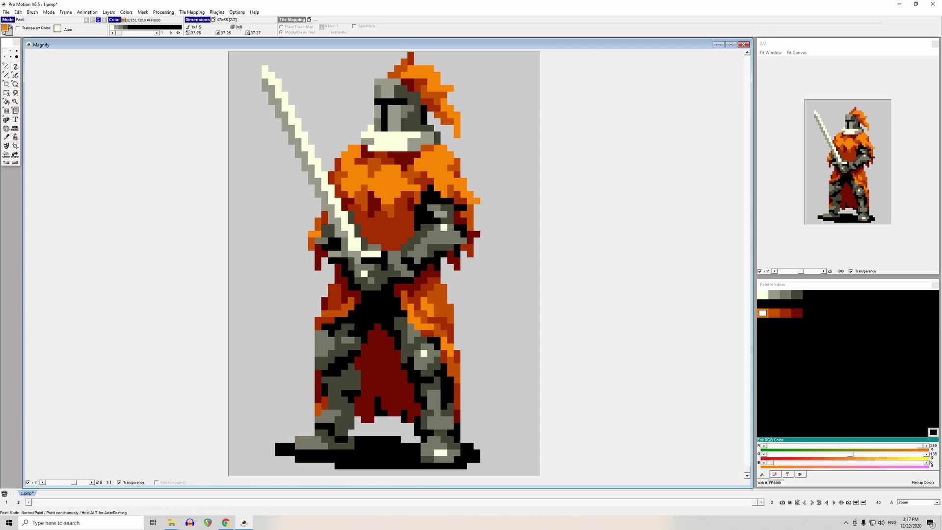
right_click(472, 208)
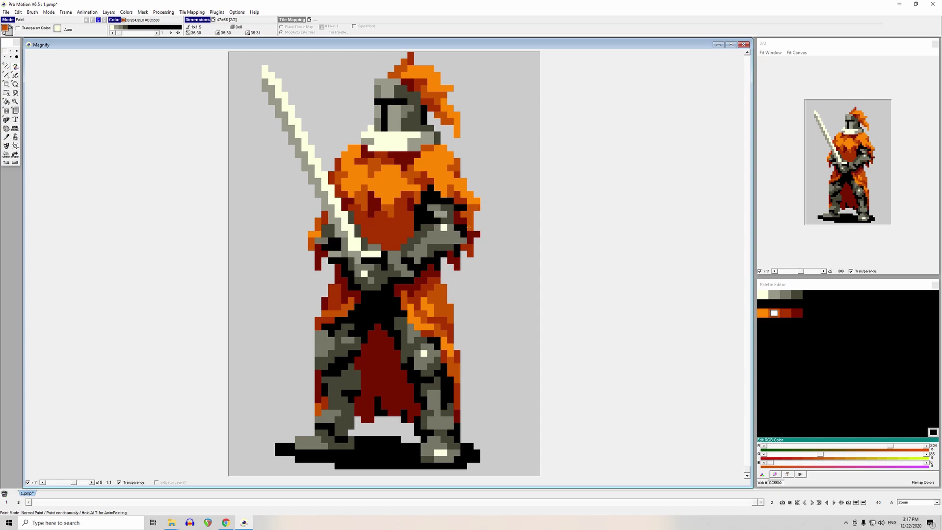
- Extend the back sleeve beside the sword upward with mid-orange pixels
right_click(466, 213)
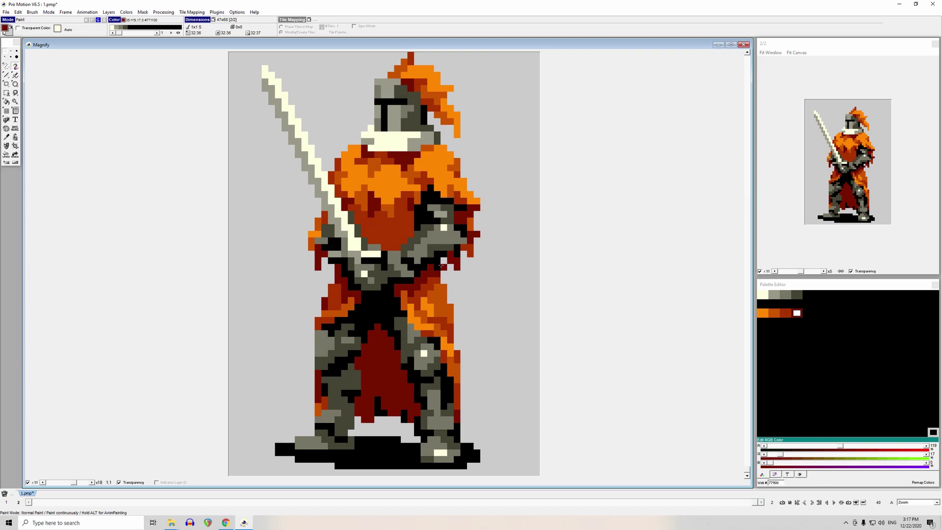
right_click(458, 227)
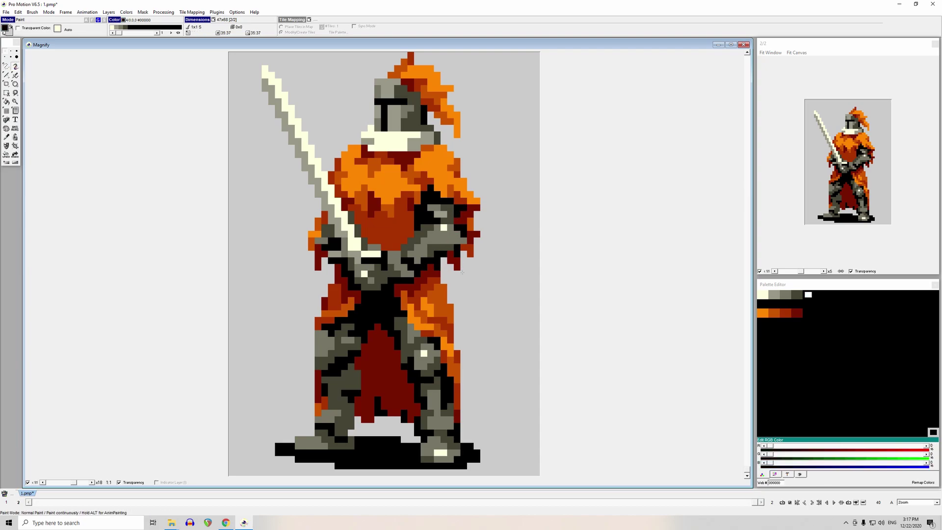
right_click(470, 240)
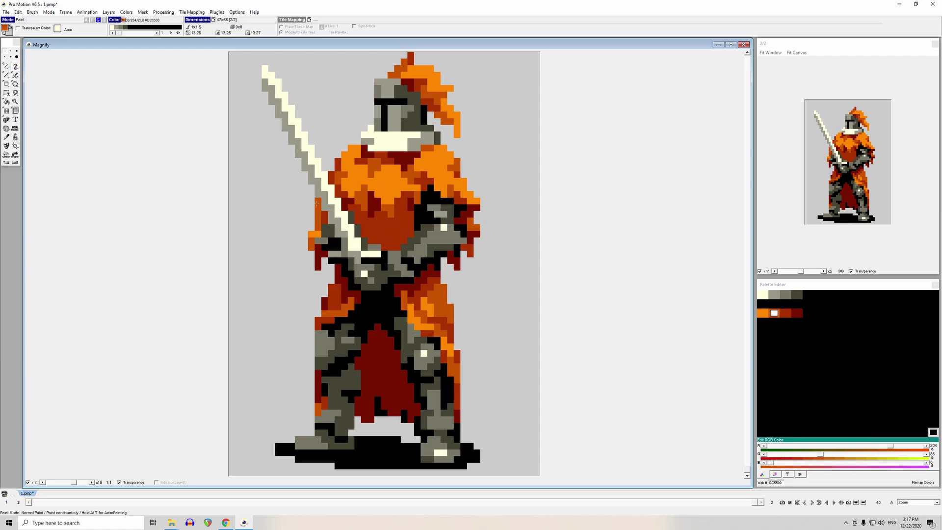
left_click(291, 234)
key("comma")
left_click(444, 227)
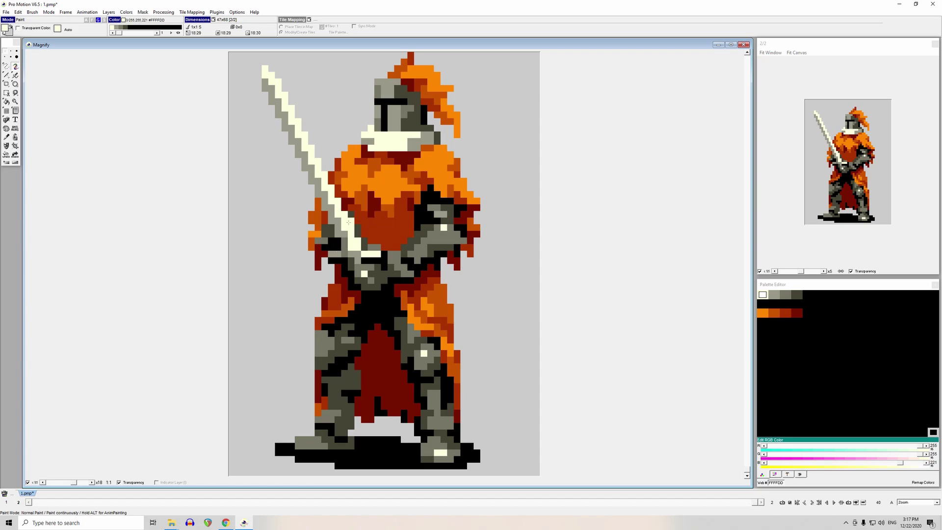
- Add dark-maroon shading above the front arm and mid-orange pixels on the shoulder beside the sword
left_click(378, 227)
left_click(411, 154)
left_click(430, 188)
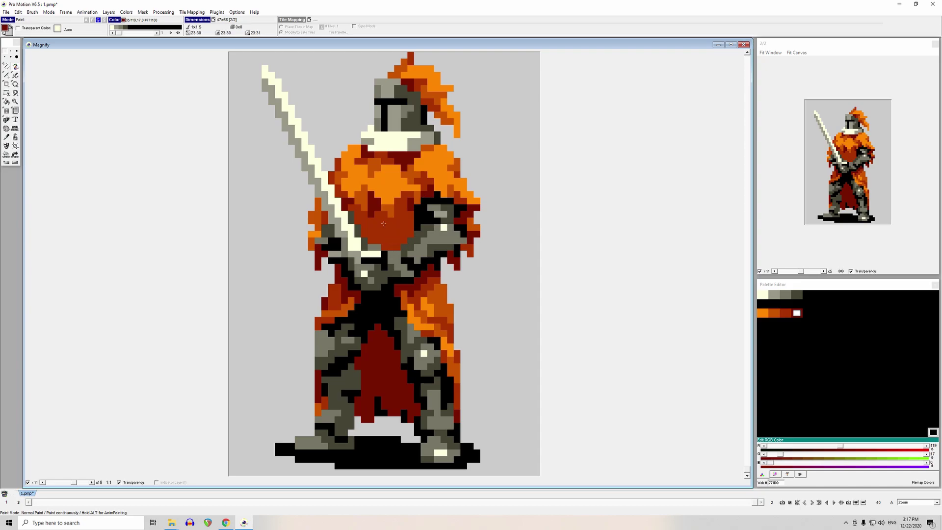
left_click(343, 174, "ctrl")
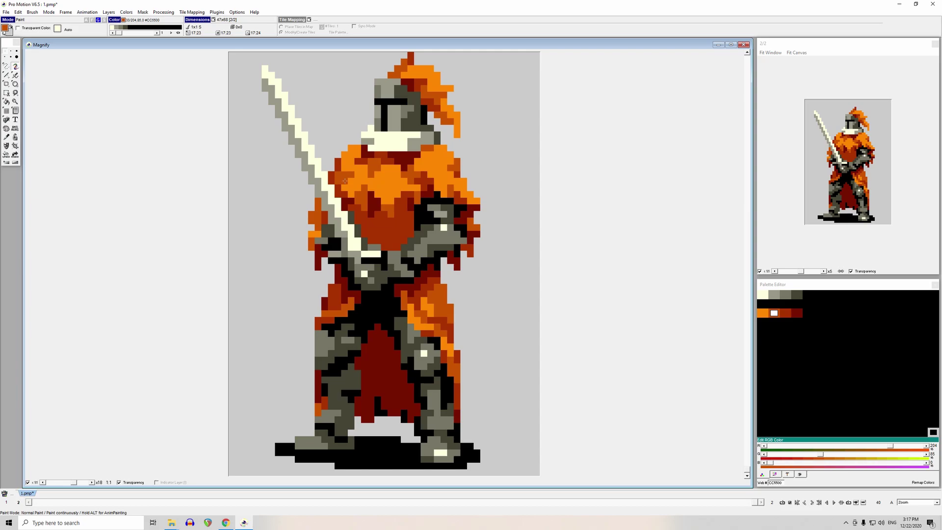
left_click(284, 174)
- Rework the skirt folds above the front knee with bright-orange, mid-orange and dark-red pixels
right_click(435, 312)
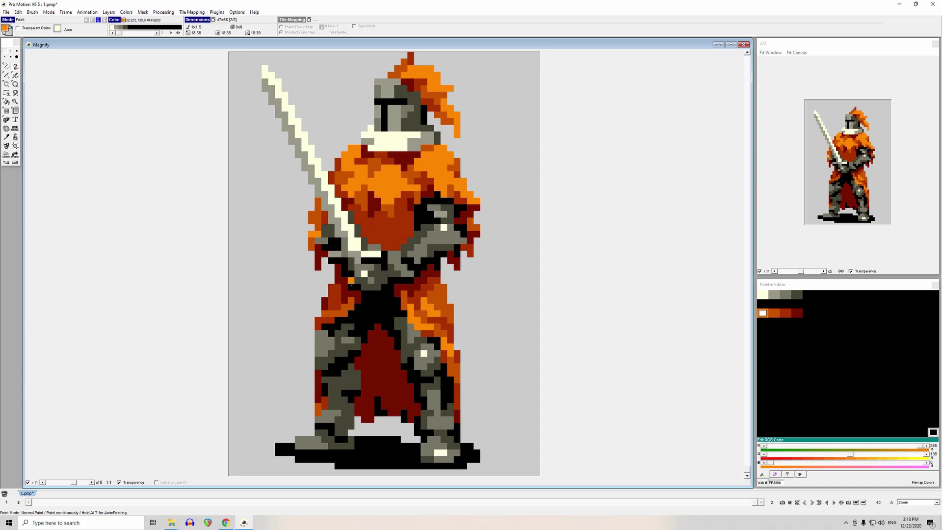
right_click(332, 311)
right_click(412, 325)
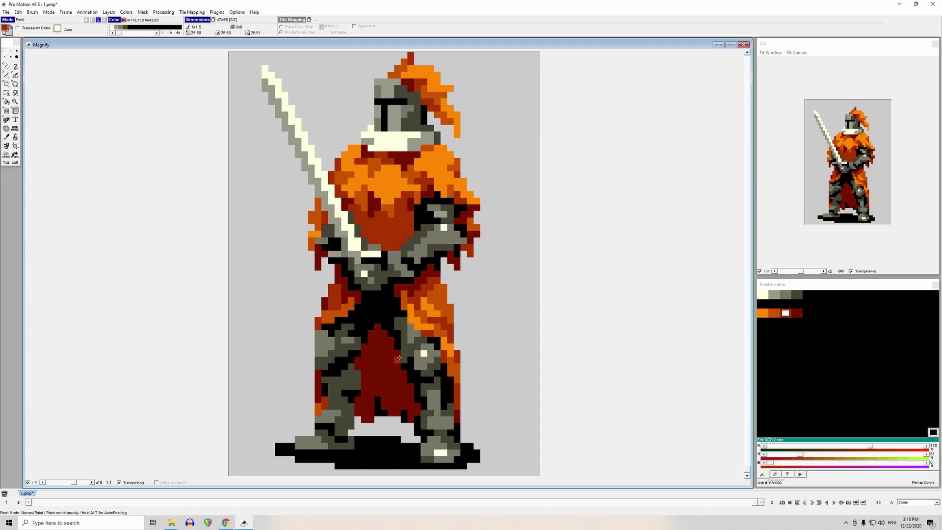
right_click(398, 202)
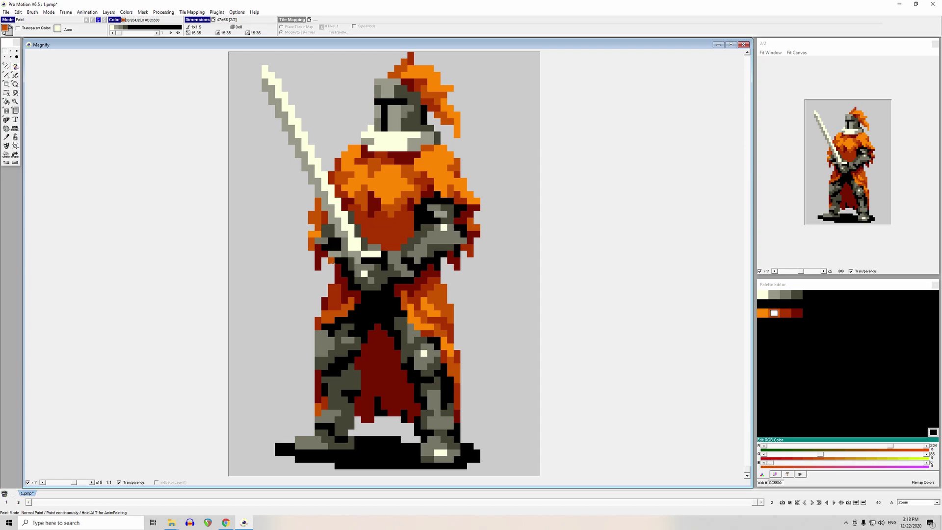
- Shade the lower chest in dark maroon above the hands, blending its edge near the front arm with dark red
key("comma")
left_click(418, 200)
left_click_drag(398, 239, 381, 240)
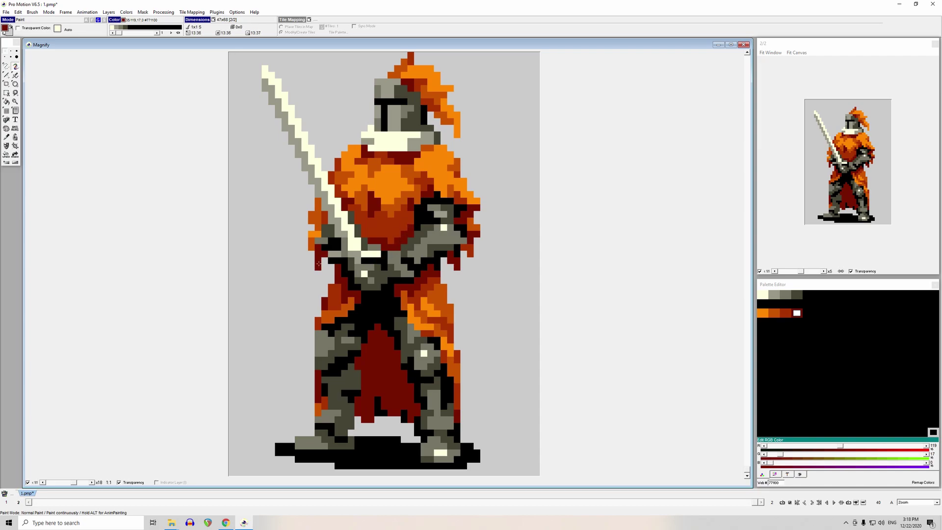
mouse_move(401, 239)
left_mouse_down()
mouse_move(364, 228)
mouse_move(389, 240)
mouse_move(380, 223)
left_mouse_up()
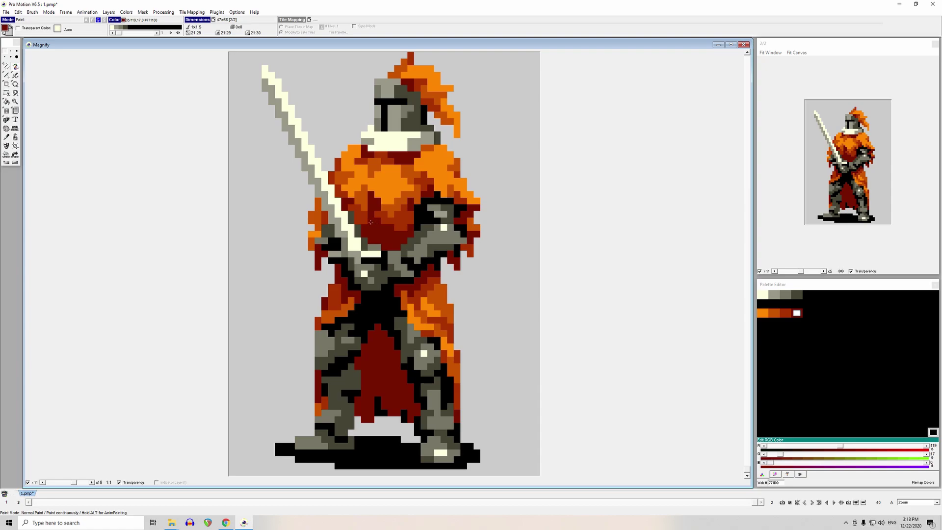
left_click(400, 221)
left_click(410, 227)
left_click_drag(410, 230, 405, 235)
left_click(371, 221)
left_click(350, 274)
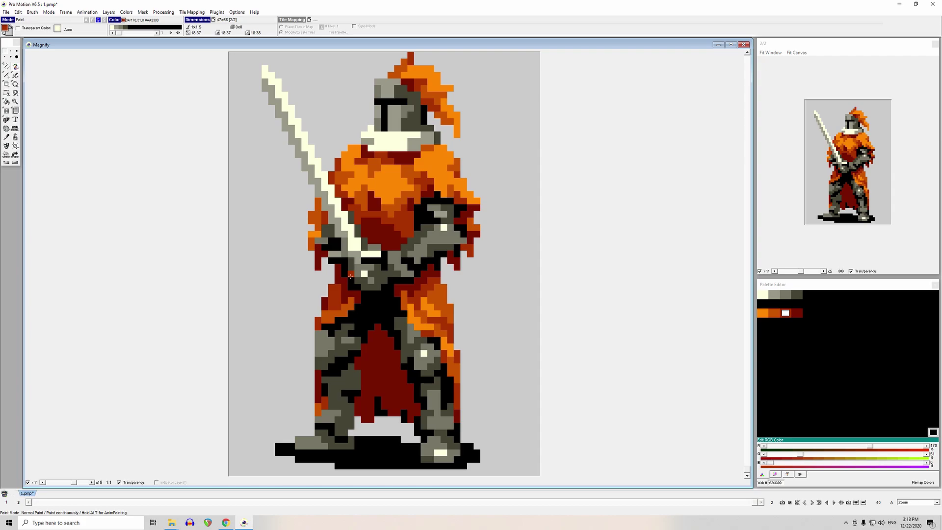
key("bracketright")
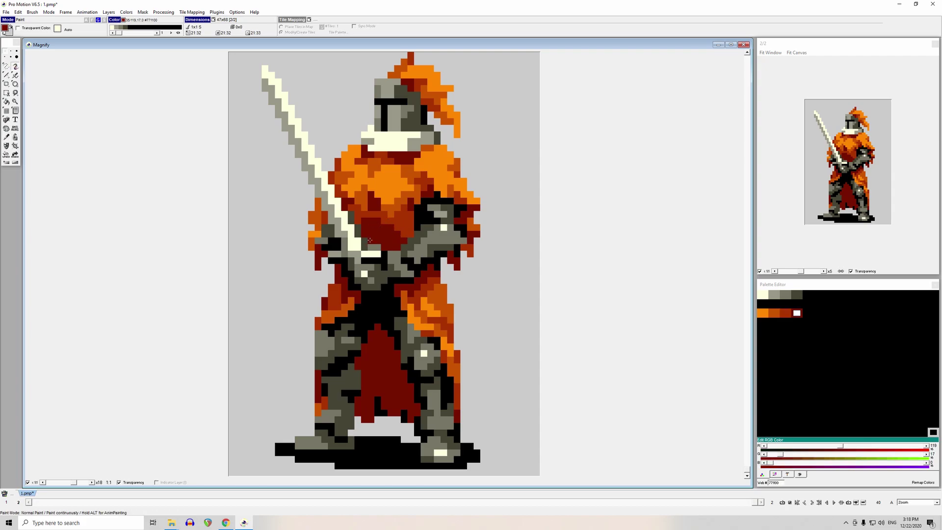
key("bracketleft")
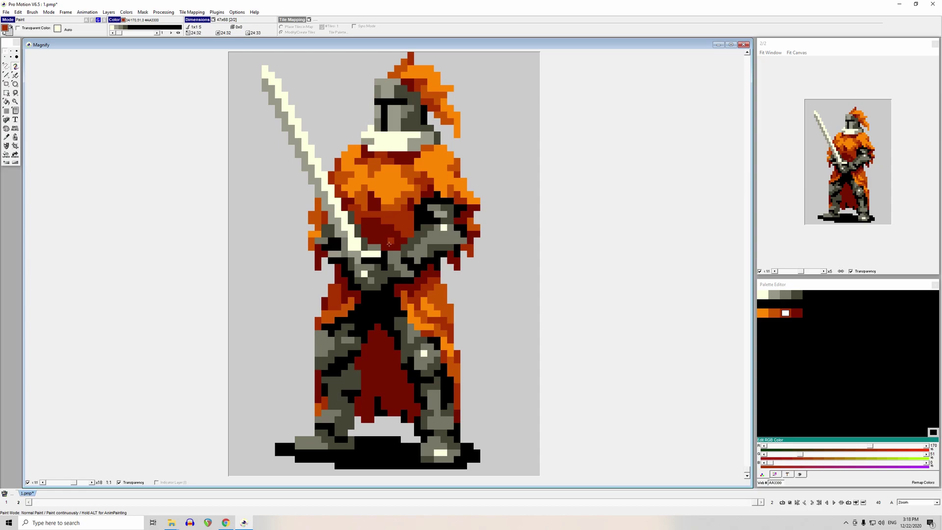
key("bracketright")
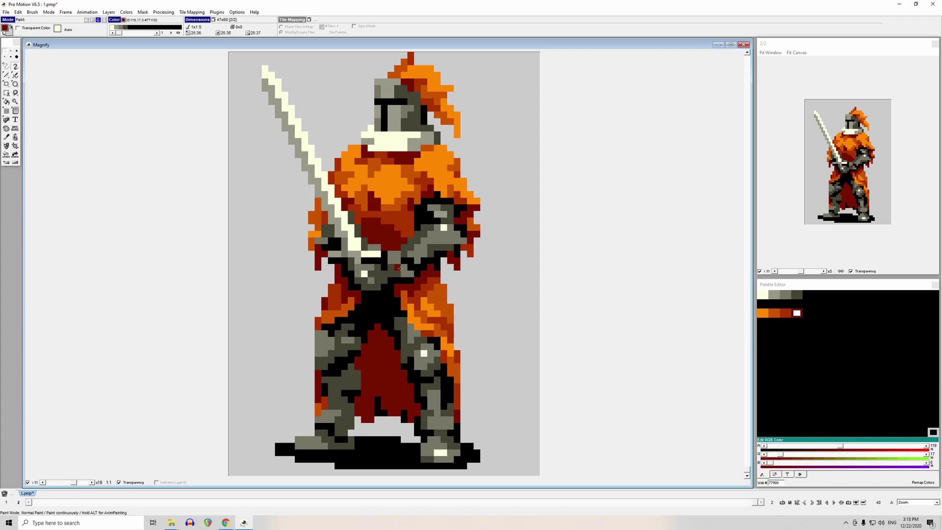
- Compare frames 1 and 2 and extend the dark-maroon cloth between the legs up toward the hips
key("1")
key("2")
key("1")
key("2")
left_click(378, 321)
key("comma")
key("comma")
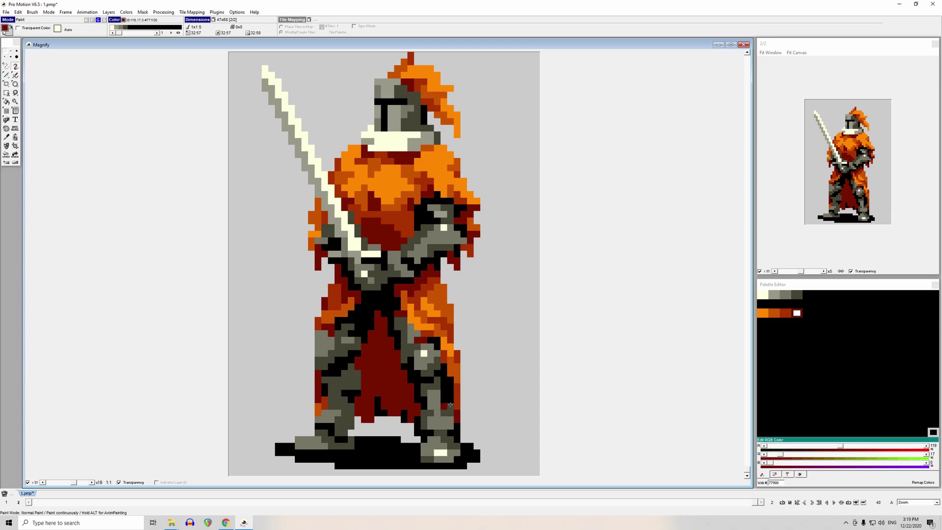
- Add dark-maroon pixels above the front knee, behind the lower leg and along the helmet's back edge
key("comma")
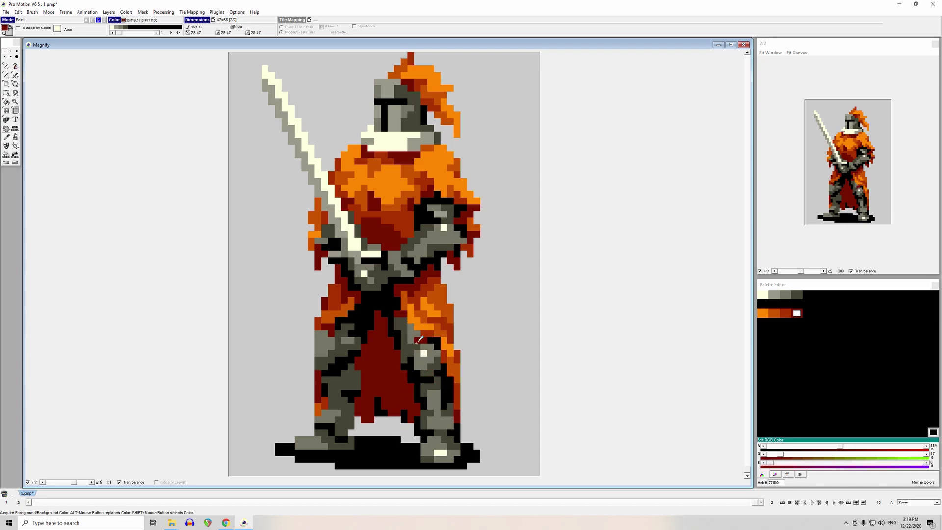
left_click(419, 340)
left_click_drag(444, 401, 443, 389)
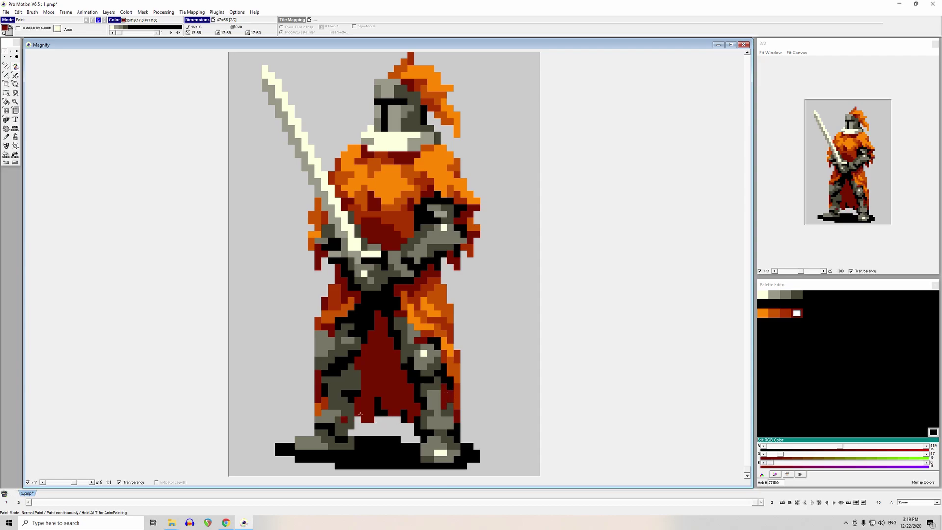
left_click(443, 384)
left_click(417, 108)
- Try recolouring the helmet's visor slit and a back-sleeve shadow dark maroon
left_click(305, 267)
key("ctrl+z")
left_click(317, 207)
left_click_drag(385, 128, 389, 101)
left_click(325, 222)
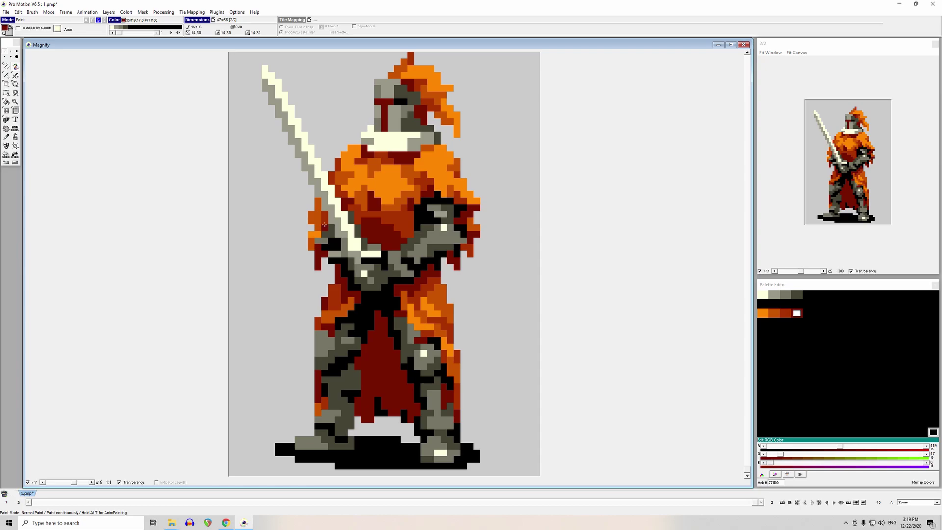
key("ctrl+z")
key("ctrl+z")
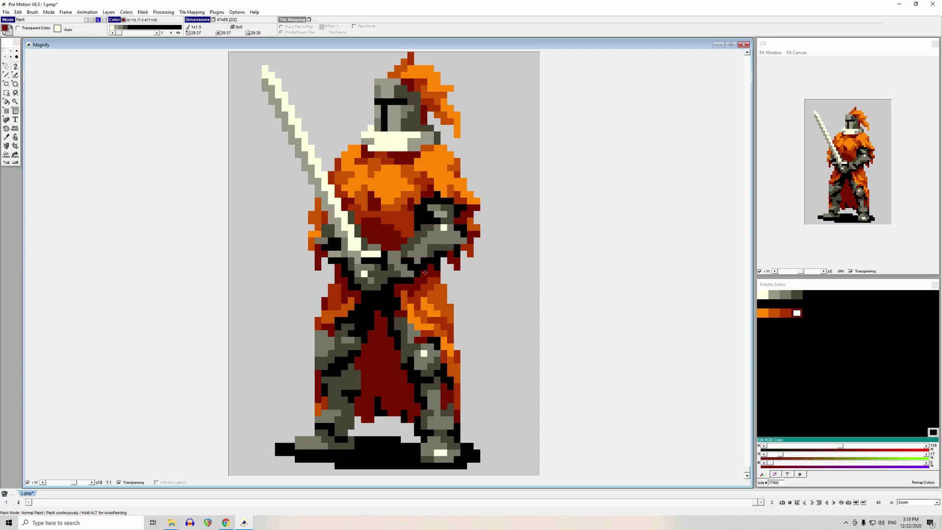
- Add a copy of the knight as frame 3 of the animation
left_click(342, 446)
scroll(396, 248, "down", 5)
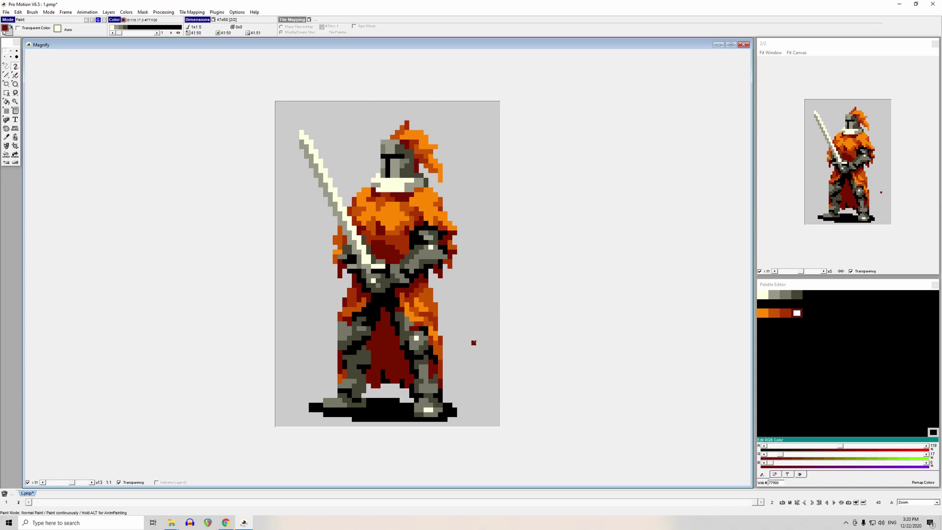
left_click(480, 337)
scroll(385, 256, "up", 2)
scroll(385, 256, "down", 2)
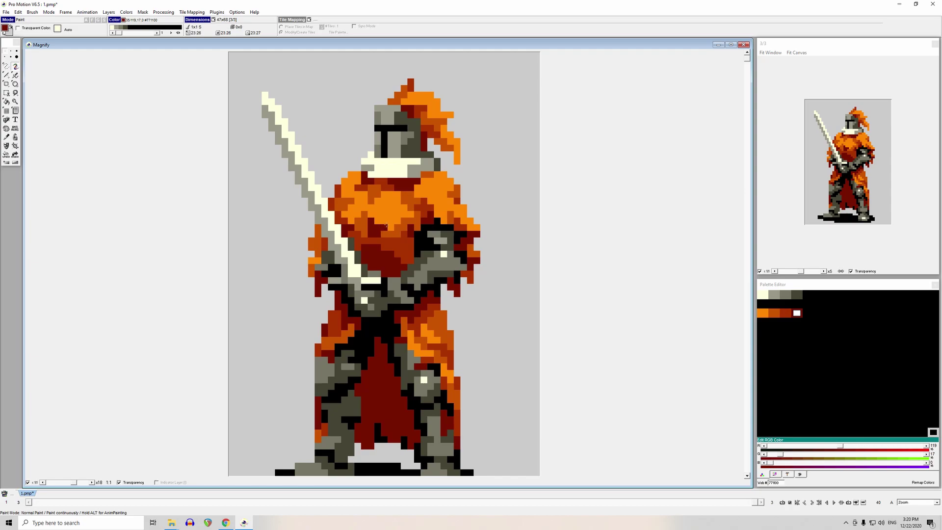
scroll(384, 227, "up", 2)
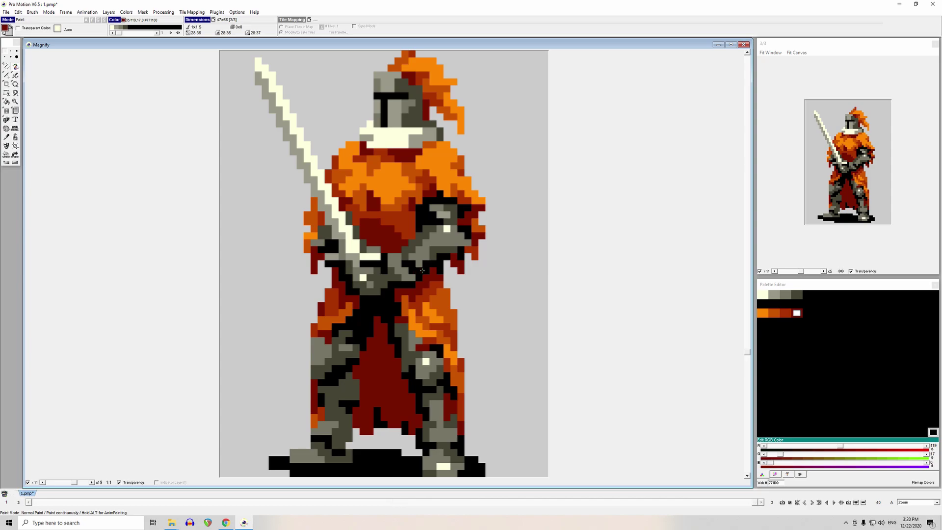
- Change the armour's darkest grey to the bluish tone 333344
key("comma")
double_click(434, 249)
left_click_drag(466, 214, 577, 215)
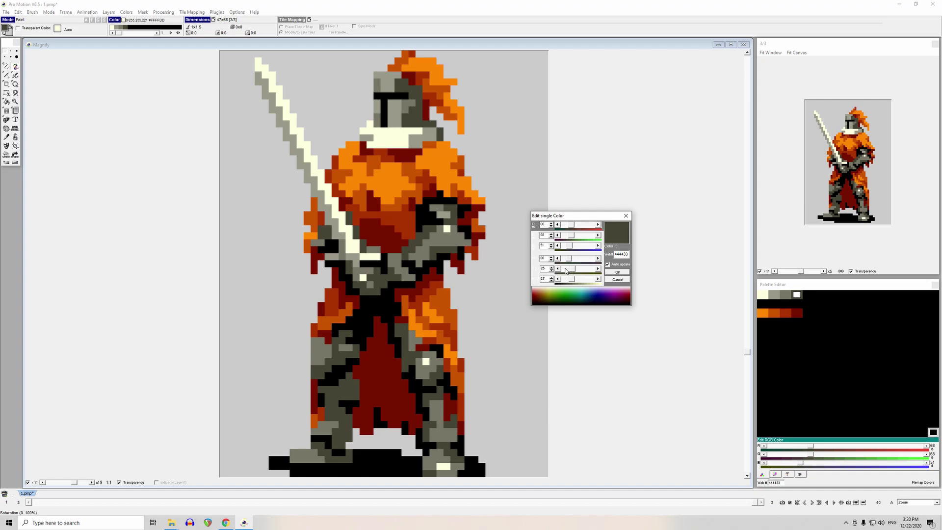
left_click_drag(569, 260, 584, 283)
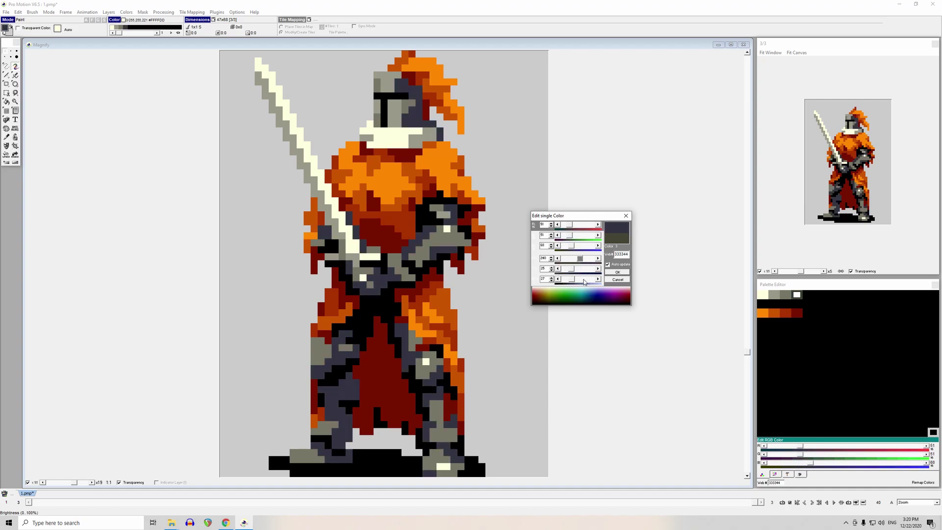
left_click(617, 273)
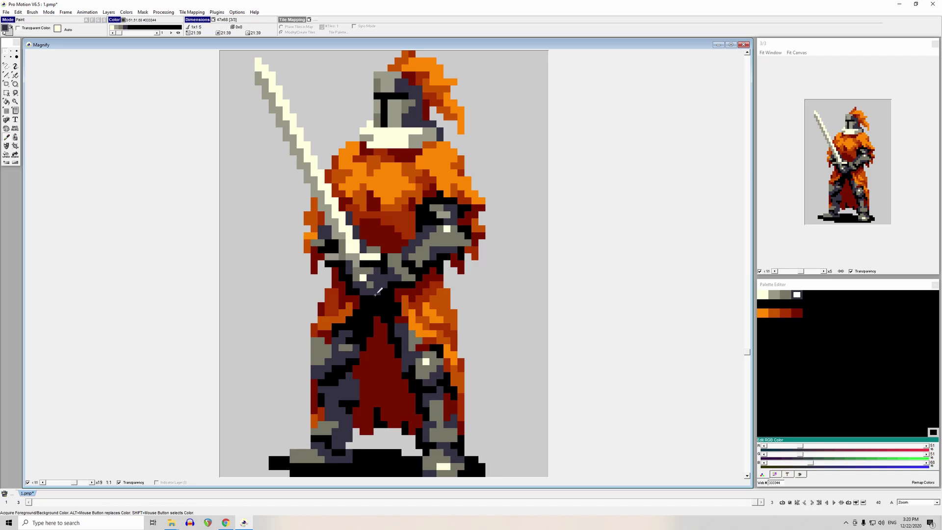
- Try warmer brownish versions of the armour's mid-grey, including 887766, 886655 and 887755
double_click(325, 355)
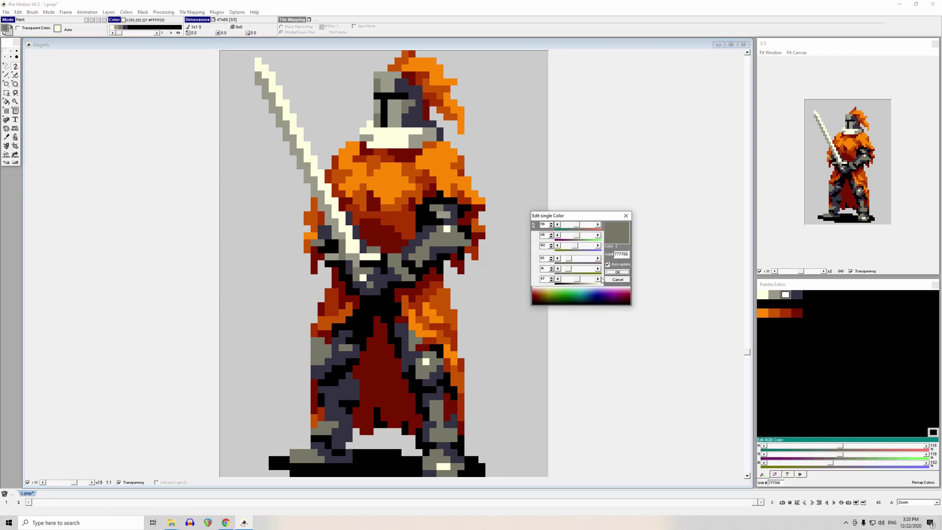
left_click_drag(577, 227, 582, 235)
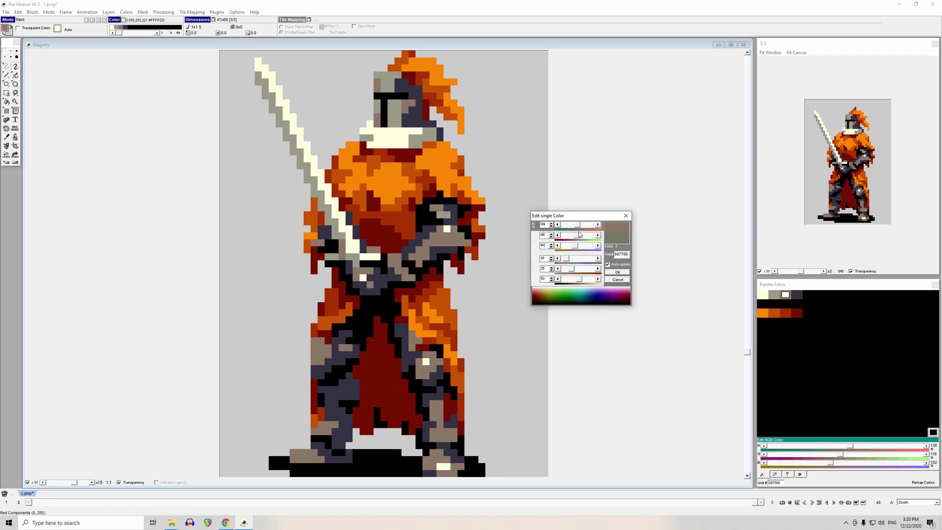
left_click(617, 279)
double_click(326, 356)
left_click(599, 225)
left_click(558, 278)
left_click(558, 278)
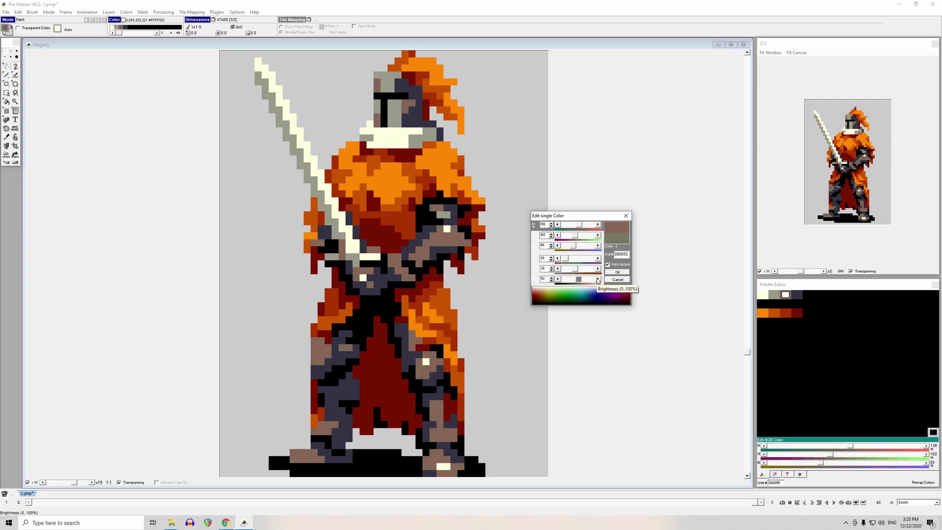
left_click(598, 235)
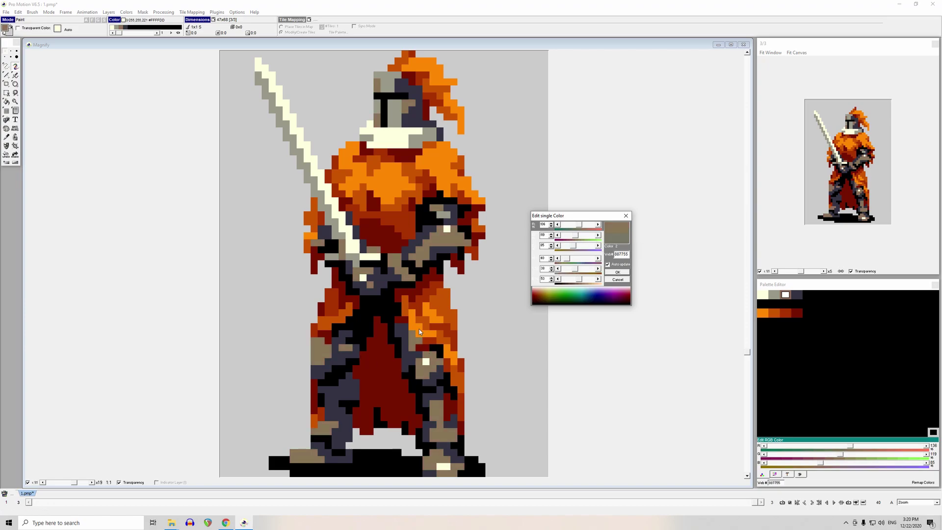
left_click(618, 279)
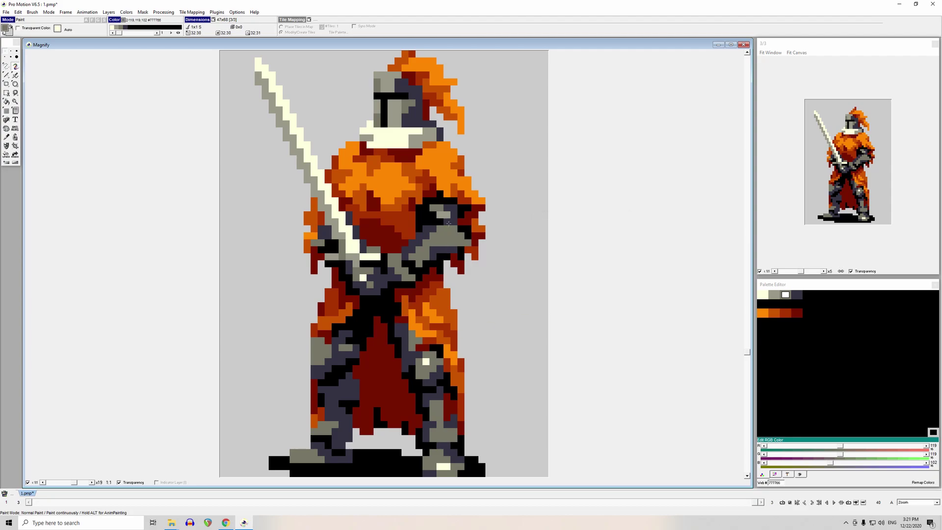
- Try a neutral 777777, a brownish 887766 and a greenish 667766 for the armour's mid-grey
key("comma")
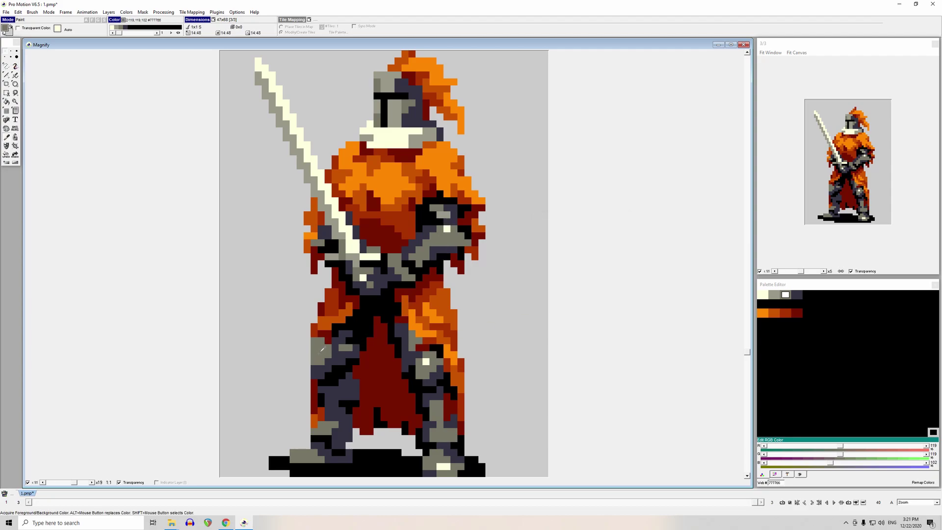
double_click(322, 350)
left_click_drag(569, 268, 546, 273)
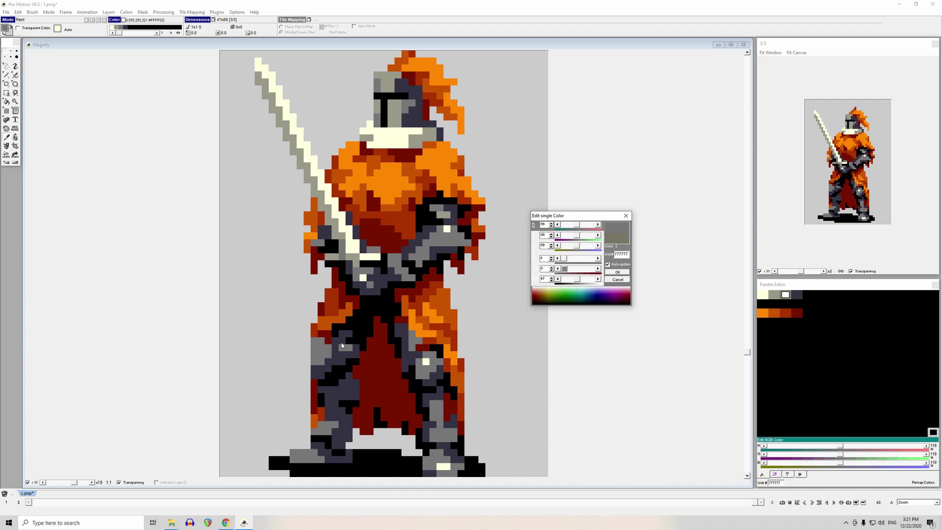
left_click(619, 281)
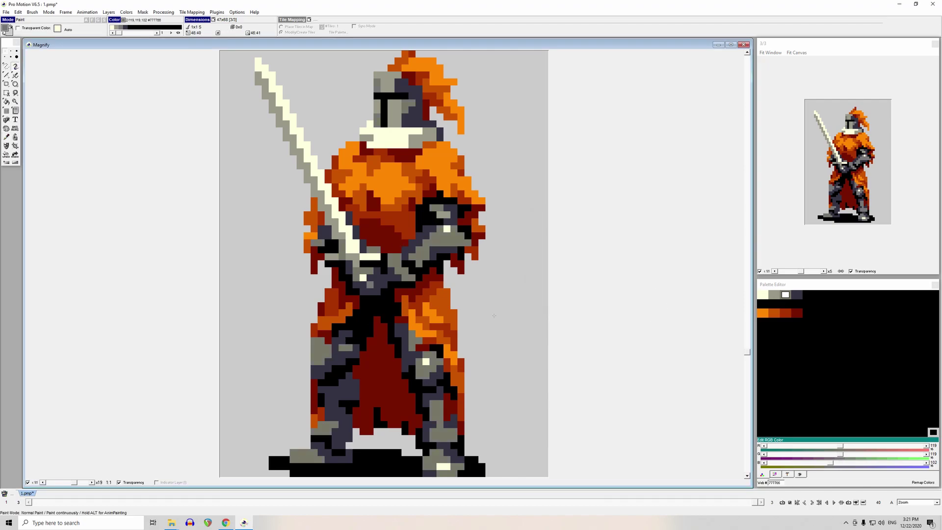
key("e")
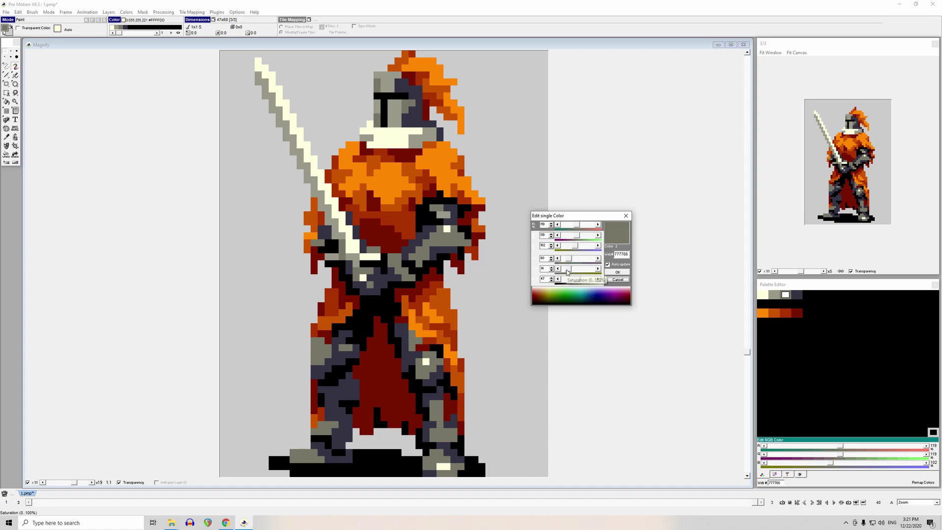
left_click(598, 225)
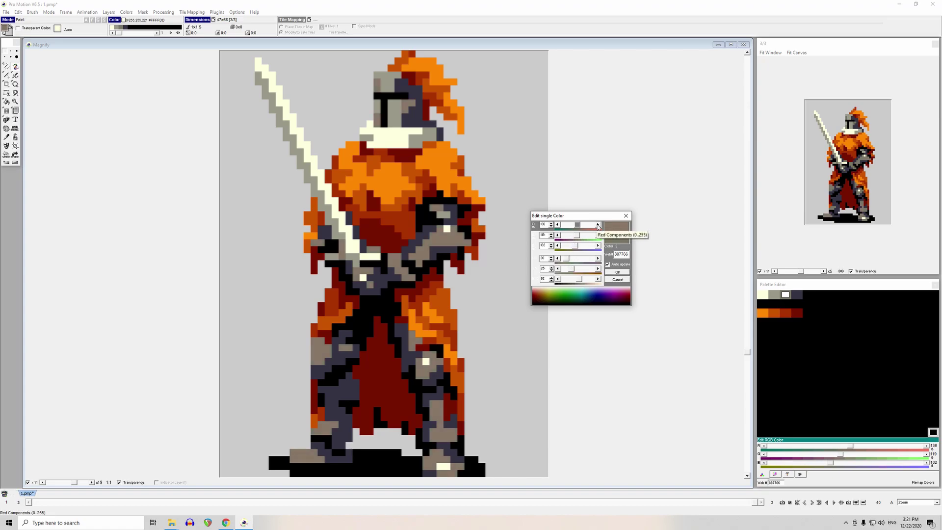
left_click(558, 225)
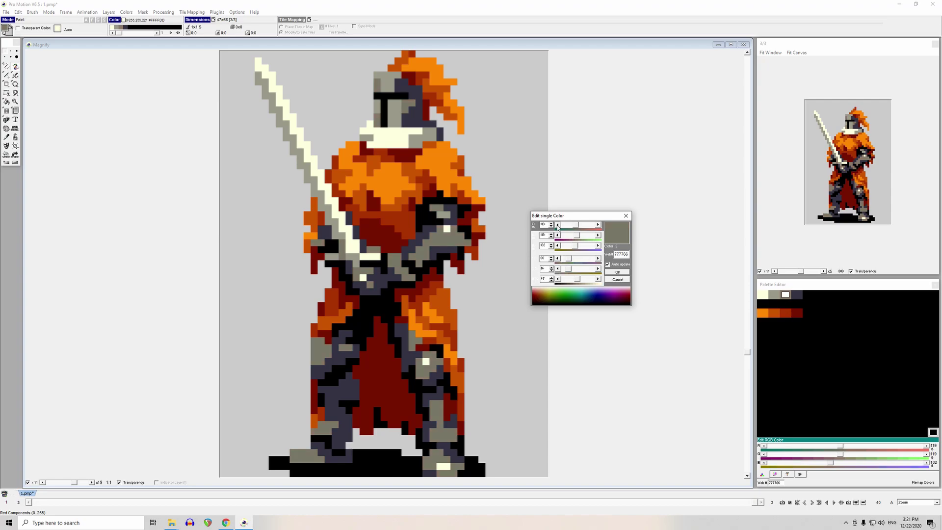
left_click(558, 226)
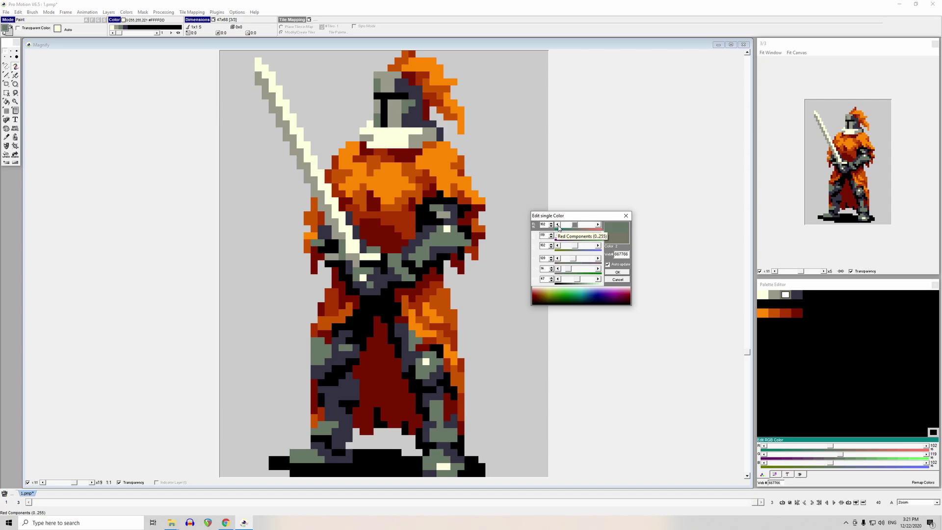
left_click(618, 280)
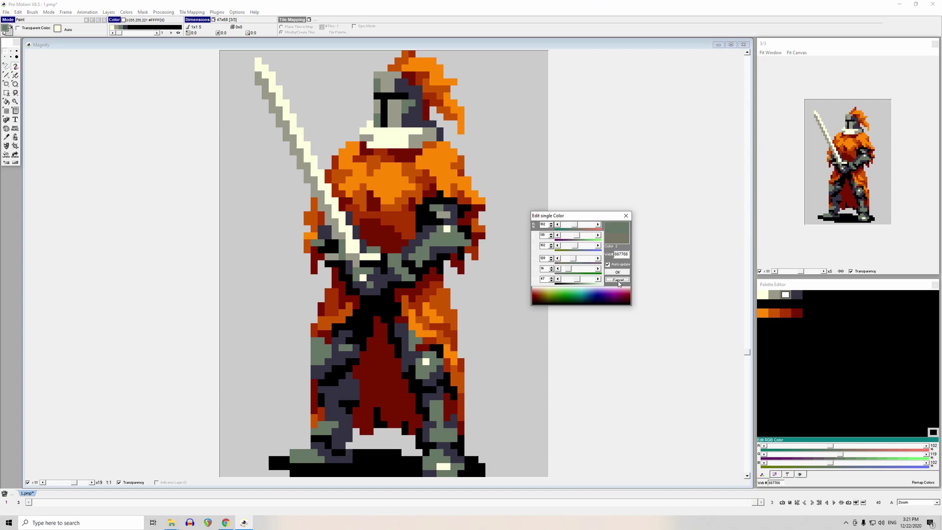
- Change the armour's darkest grey to the lighter bluish tone 444455
key("comma")
left_click(340, 360)
key("p")
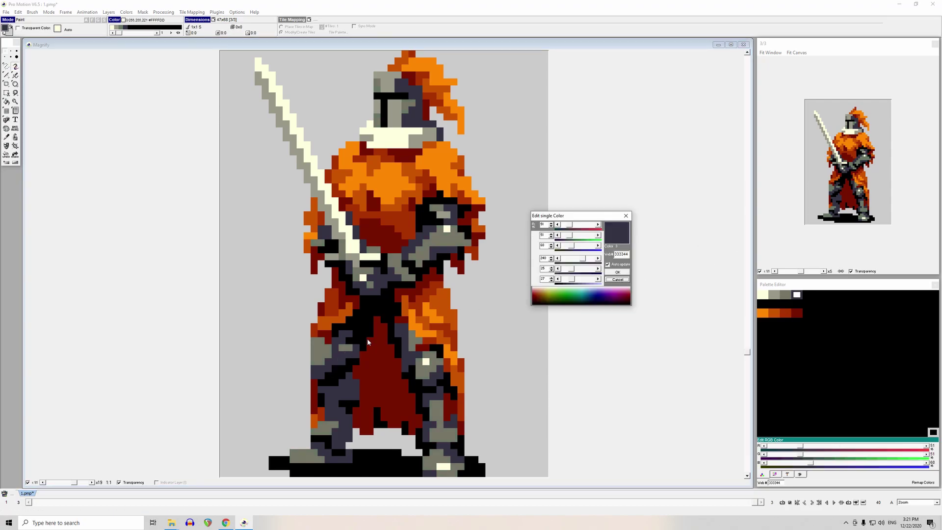
left_click(599, 280)
left_click(599, 280)
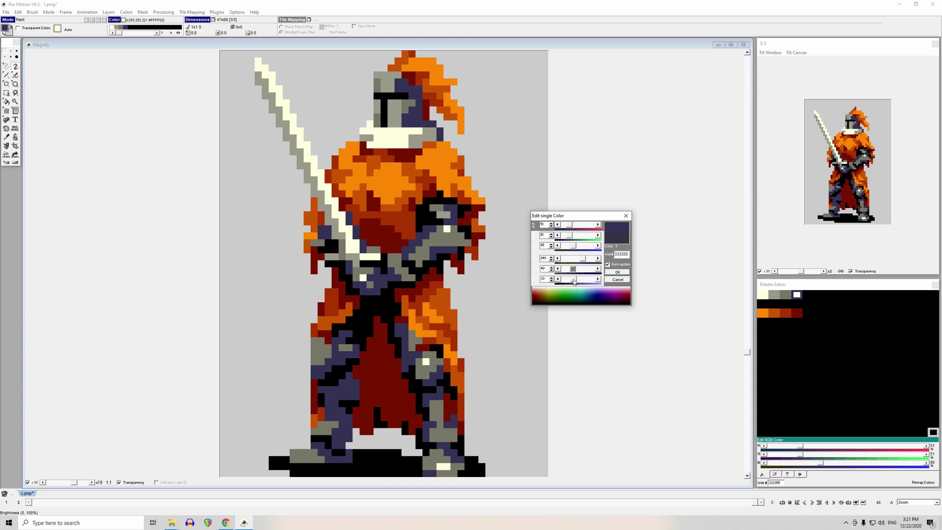
left_click(558, 269)
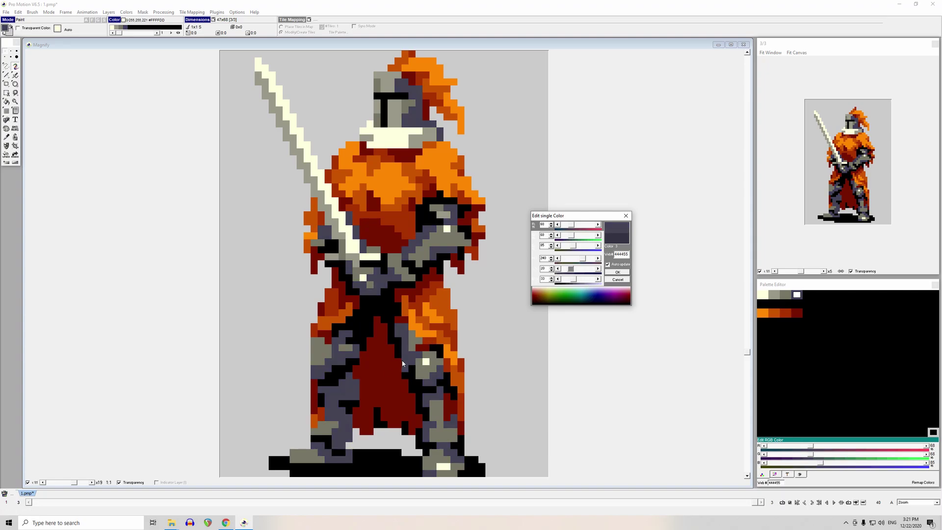
left_click(618, 272)
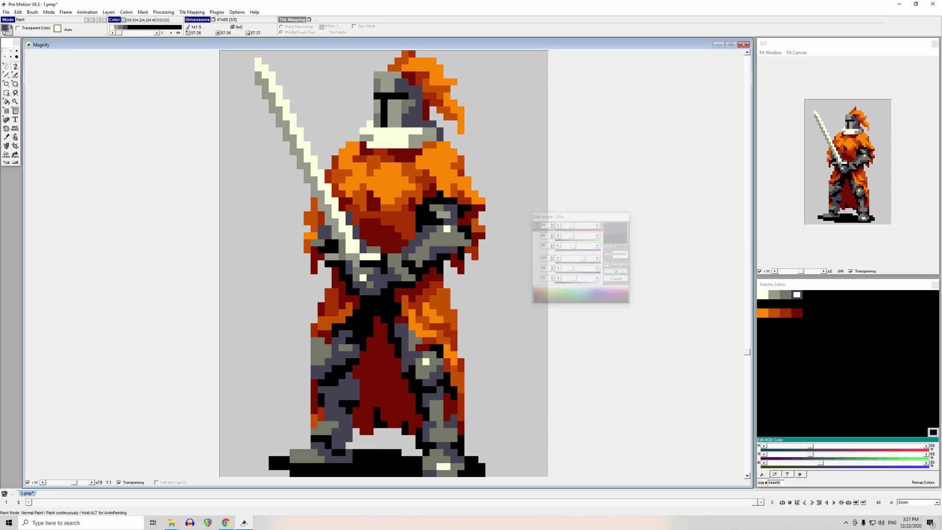
- Recolour the knight's black to dark green 002200 after trying dark red and purple tints
double_click(376, 307)
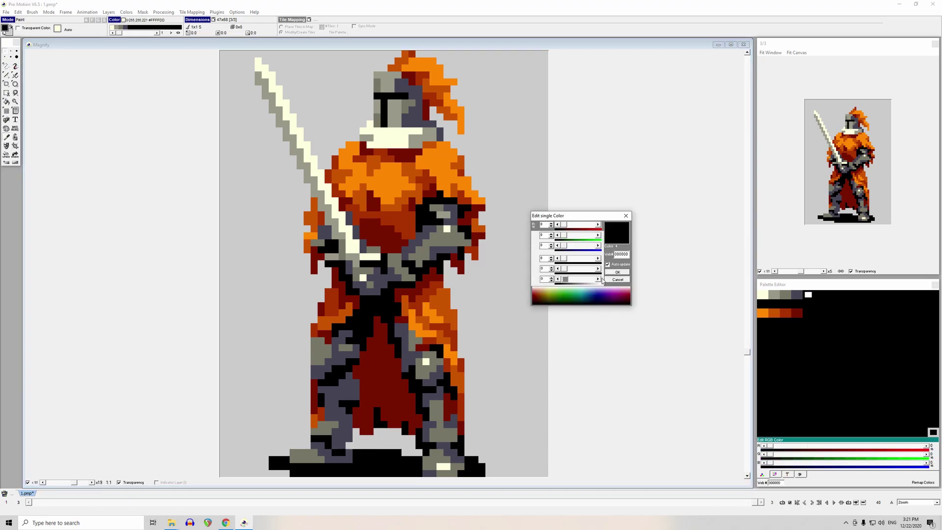
left_click(581, 279)
left_click(581, 279)
left_click(575, 269)
left_click(577, 269)
left_click(585, 269)
left_click(586, 270)
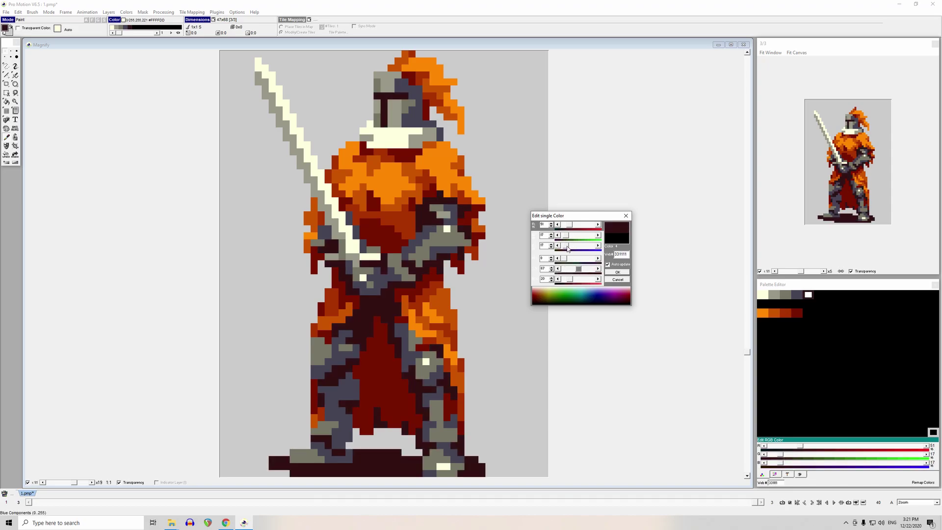
left_click_drag(564, 245, 569, 245)
left_click(558, 279)
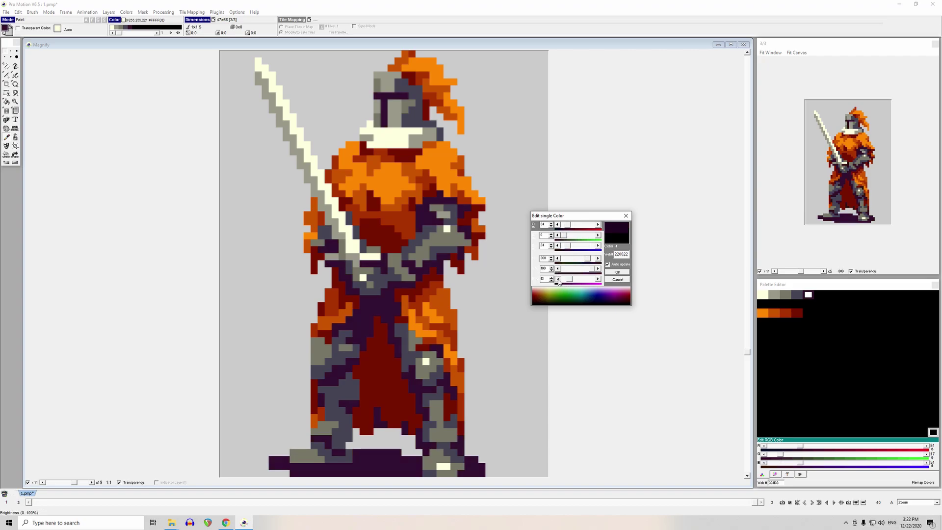
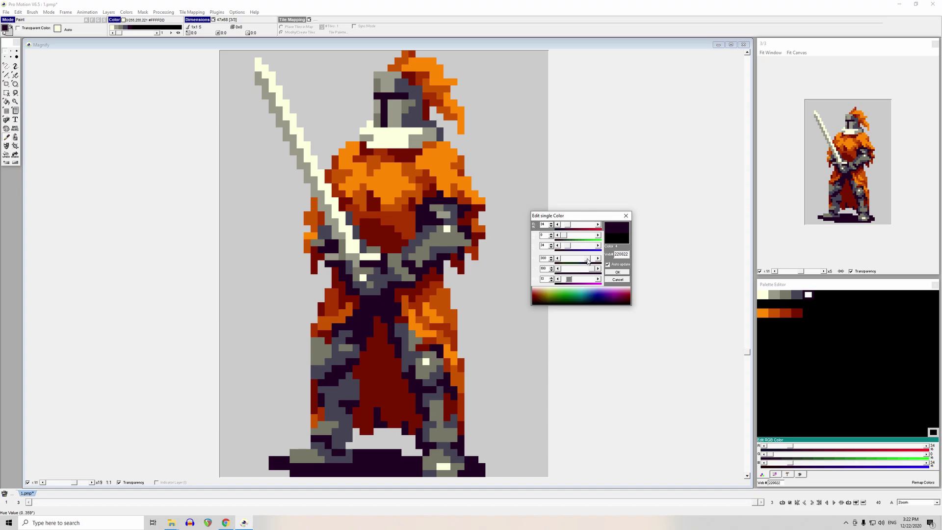
mouse_move(586, 262)
left_mouse_down()
mouse_move(556, 260)
mouse_move(592, 261)
mouse_move(573, 259)
left_mouse_up()
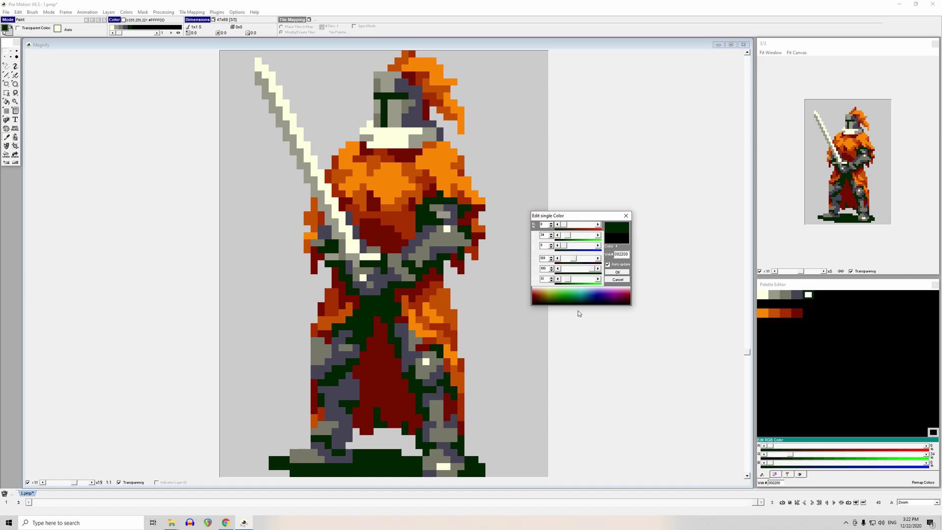
left_click(618, 272)
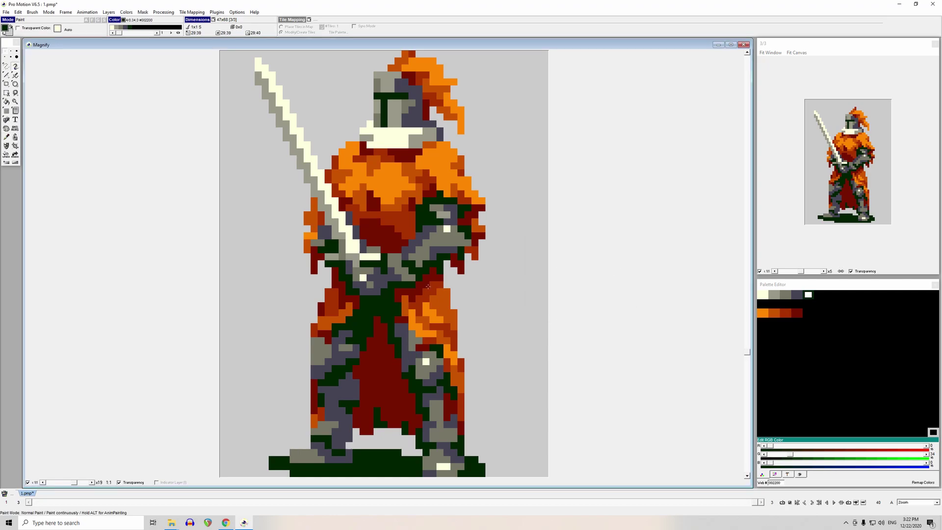
- Change the light grey of the sword edge and armour to the neutral tone 999999
key("comma")
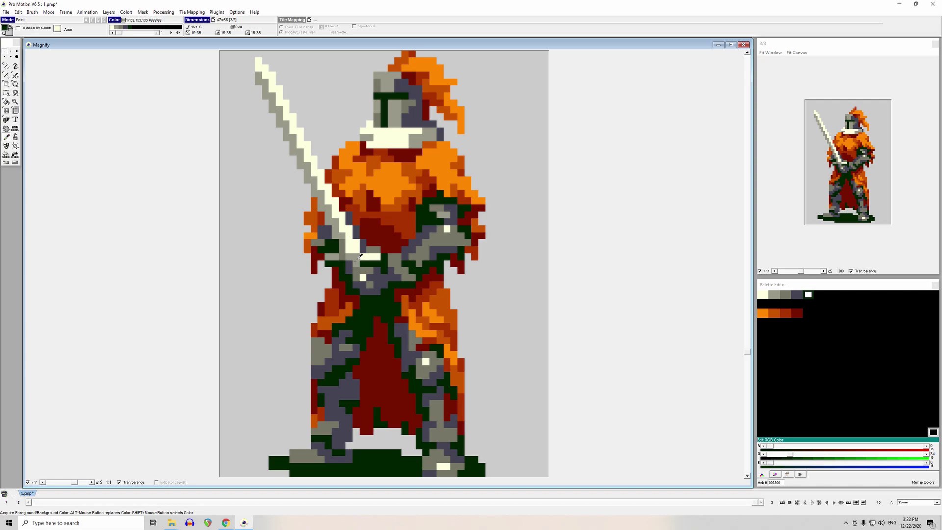
left_click(356, 259)
key("p")
left_click(590, 226)
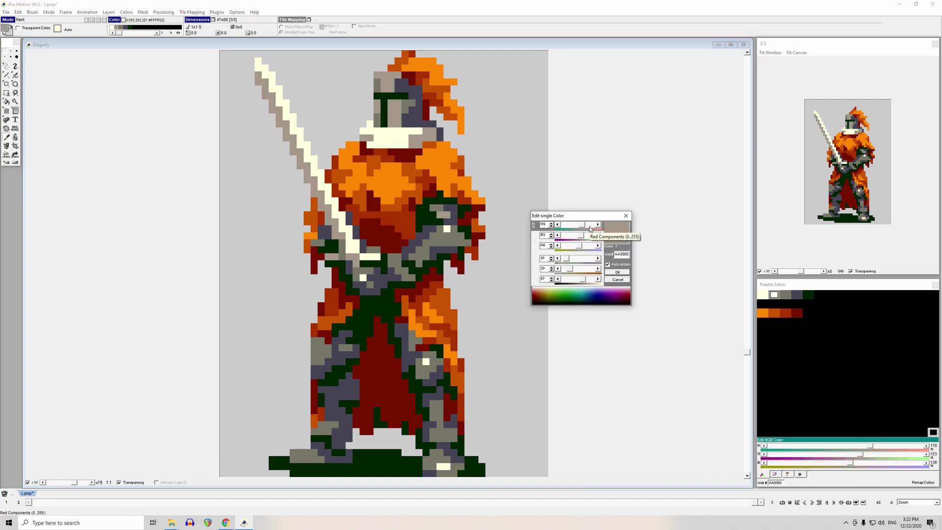
left_click(617, 279)
key("p")
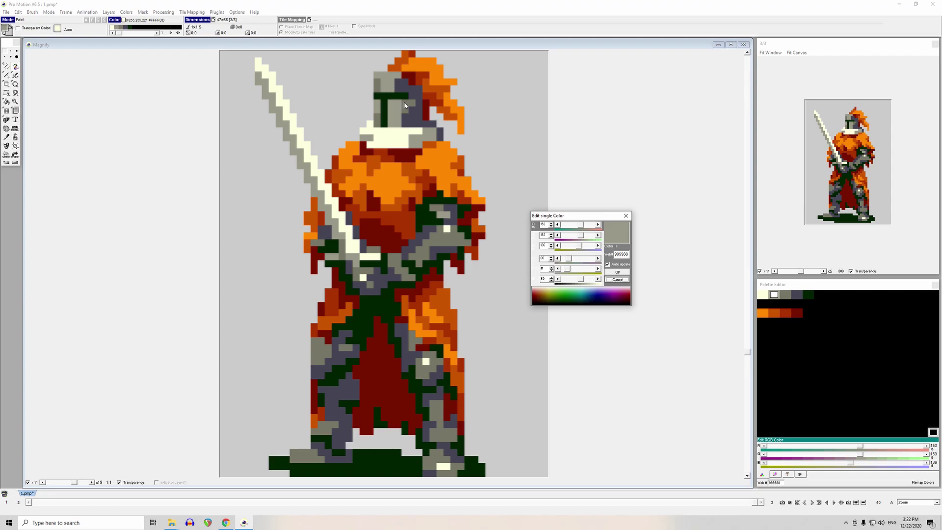
left_click_drag(567, 270, 547, 268)
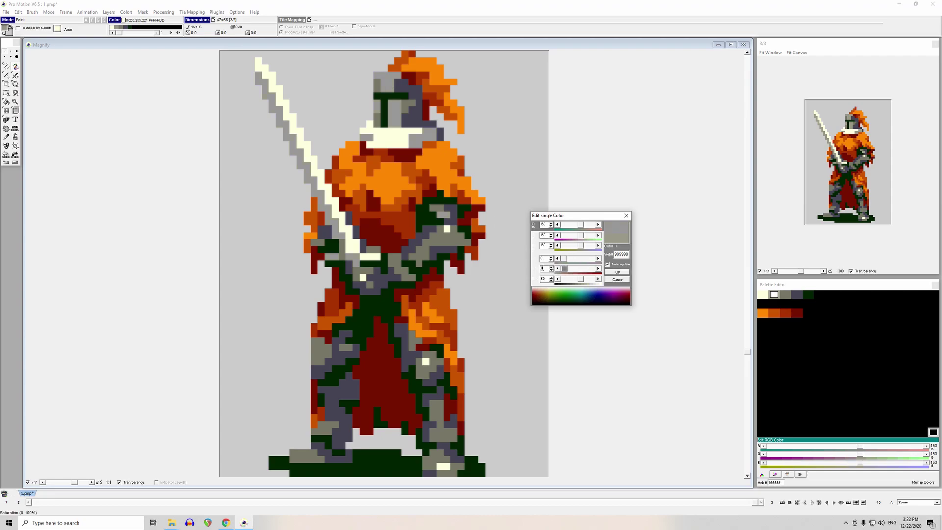
left_click(599, 279)
left_click(599, 279)
left_click(598, 280)
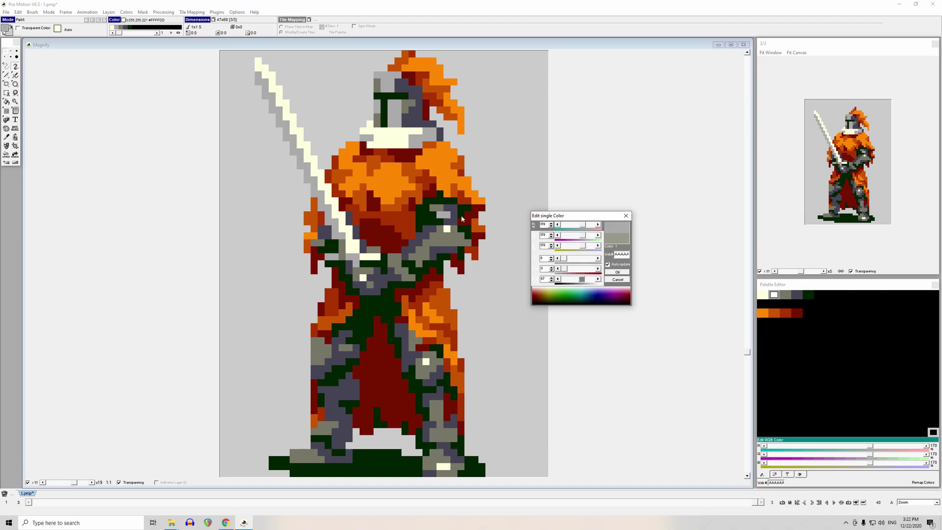
left_click(557, 279)
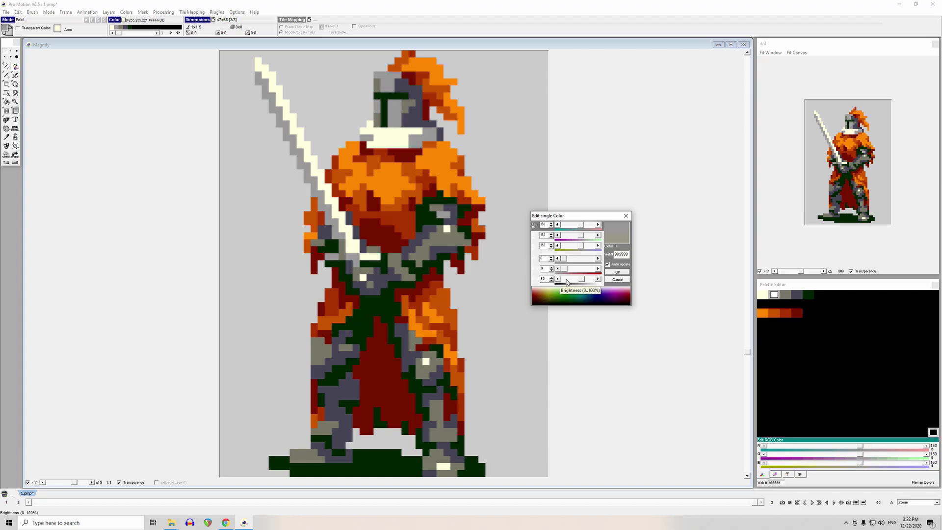
- Darken the cream highlight colour of the sword and collar to EEEEBB
left_click(452, 272)
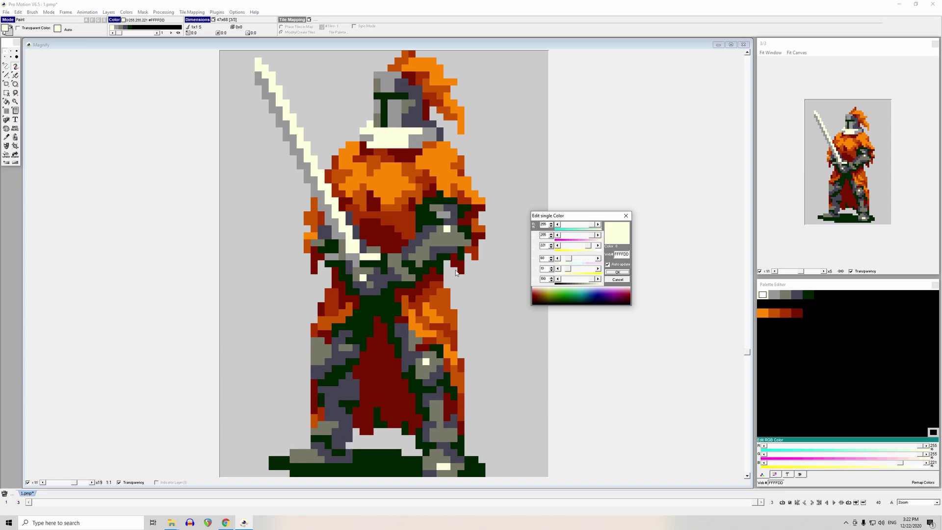
left_click(573, 246)
left_click(559, 279)
left_click(558, 280)
left_click(558, 280)
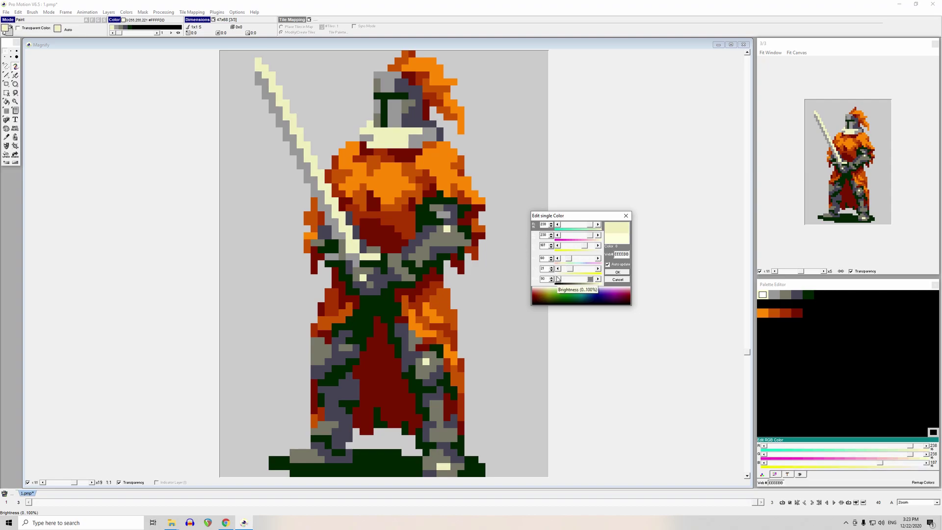
left_click(617, 272)
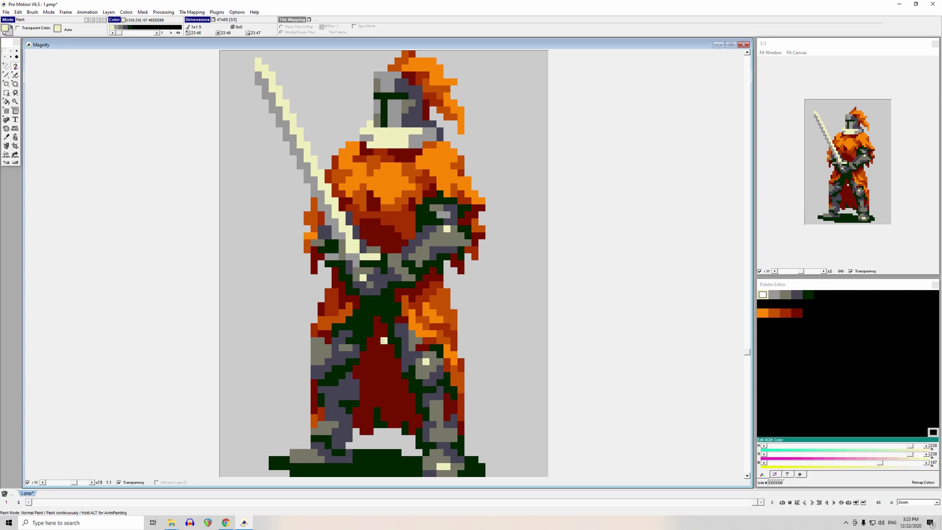
- Paint a light-grey 999999 highlight on the thigh armour above the left-hand knee and pick the foot's mid-grey
key("comma")
left_click(443, 215)
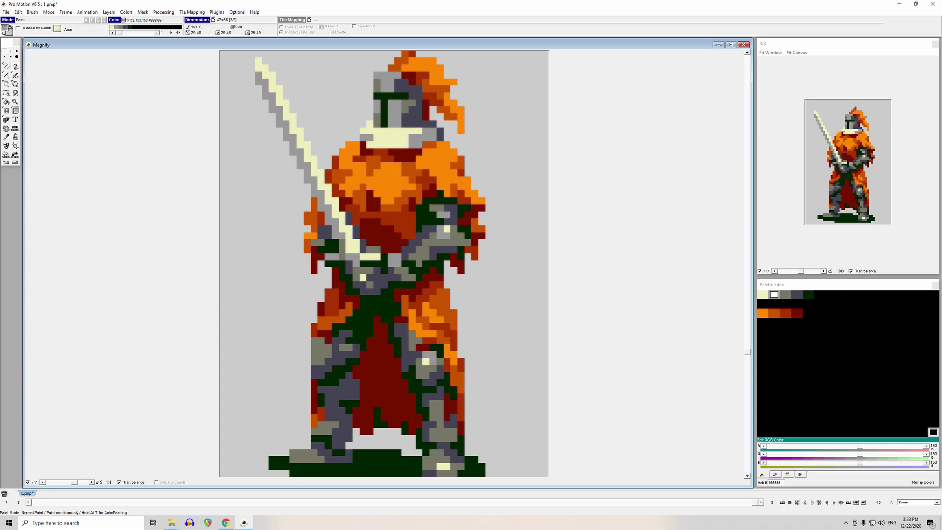
left_click(314, 341)
scroll(444, 464, "down", 1)
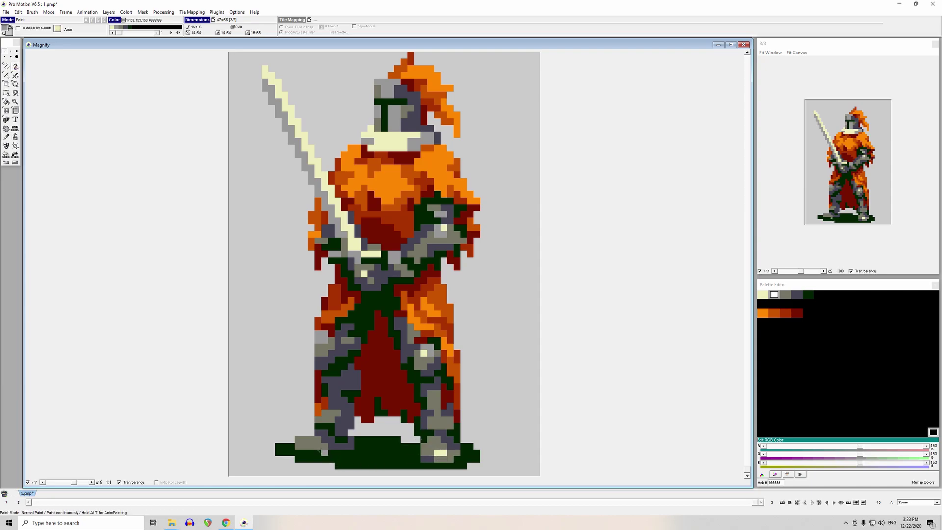
left_click(311, 445)
left_click(317, 434)
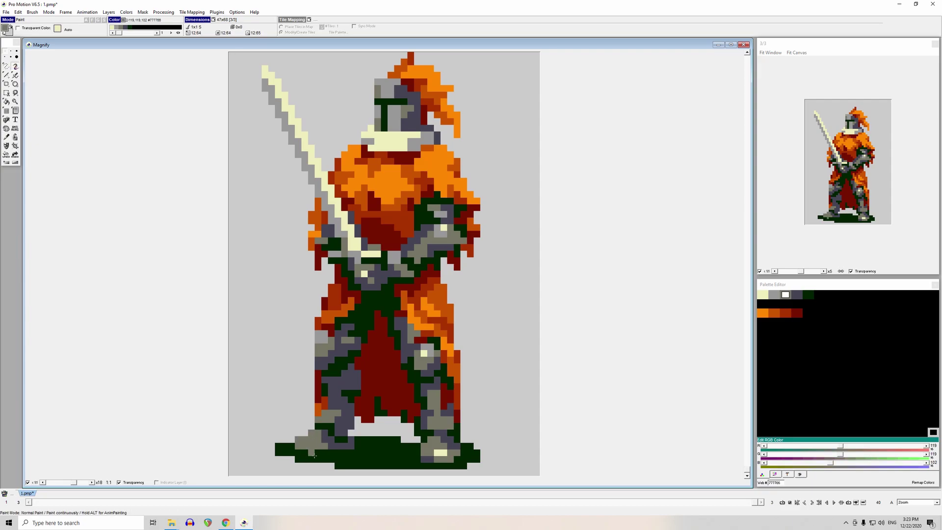
- Compare the recoloured knight on frame 3 with the original colours on frame 2 by alternating between them
key("1")
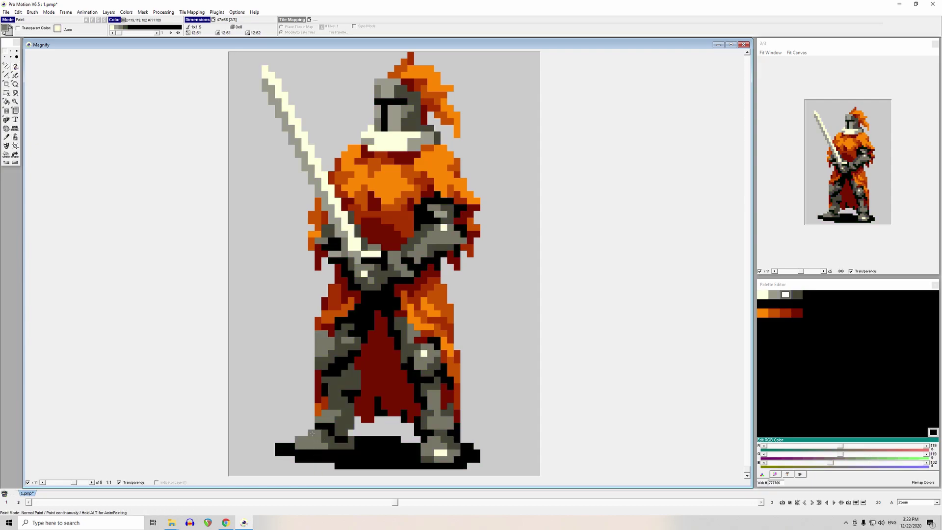
key("period")
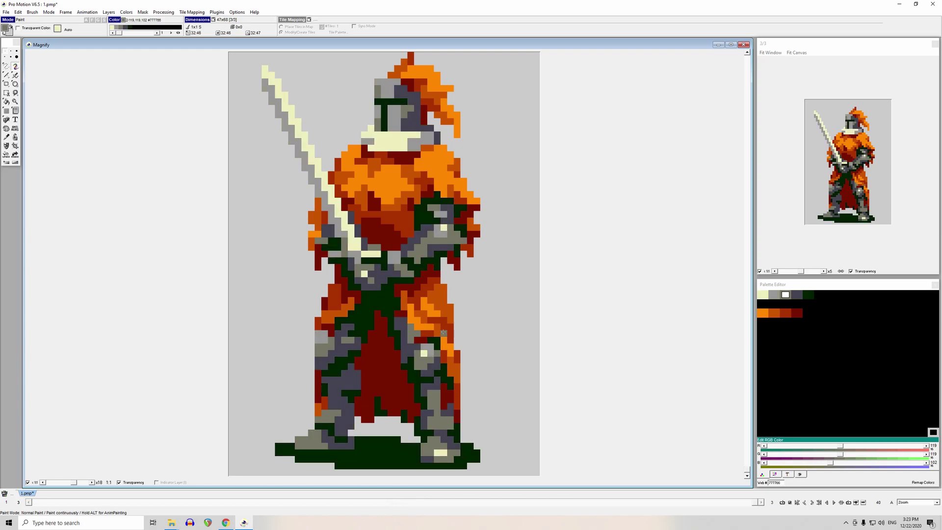
key("comma")
key("period")
key("comma")
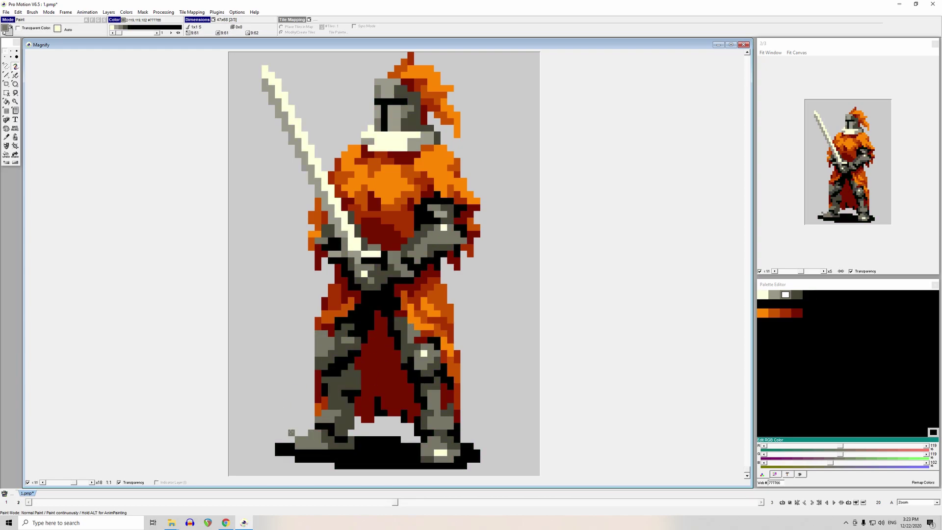
key("period")
key("comma")
key("period")
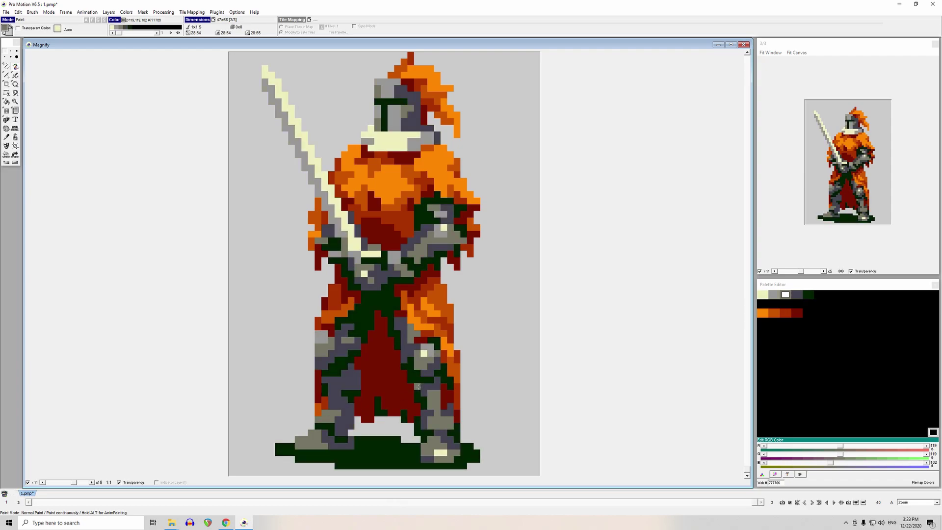
key("comma")
key("period")
key("comma")
key("period")
key("comma")
key("period")
- Paint a light-grey 999999 highlight across the lower shin armour of the right-hand leg
key("comma")
left_click(430, 347)
left_click_drag(430, 420, 444, 419)
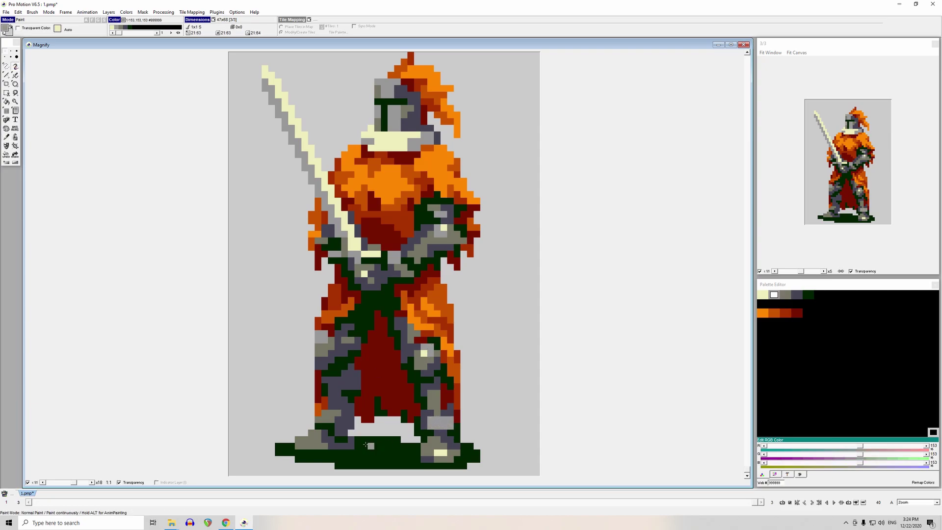
- Touch up the right-hand lower shin's armour around its light-grey highlight with mid-grey 777766 and dark grey 444455
key("bracketright")
key("bracketright")
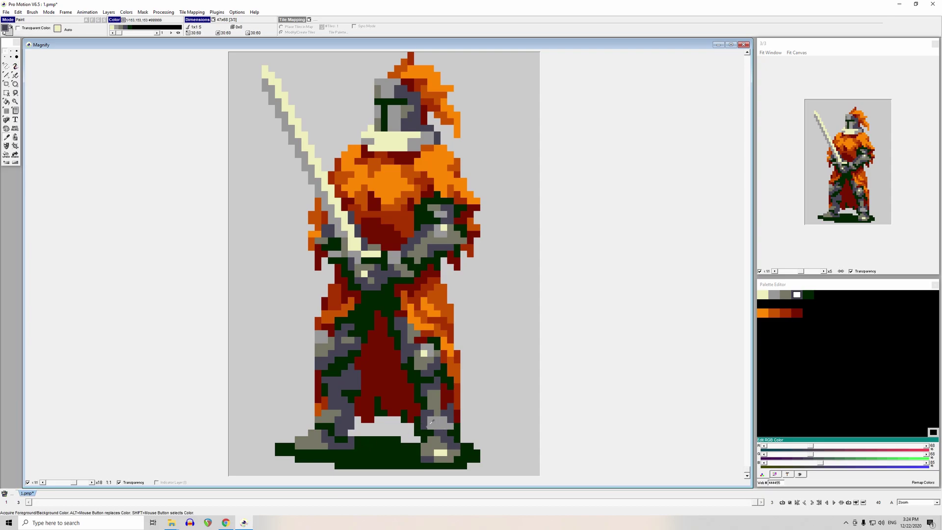
key("bracketright")
key("comma")
left_click(430, 413)
left_click(425, 420)
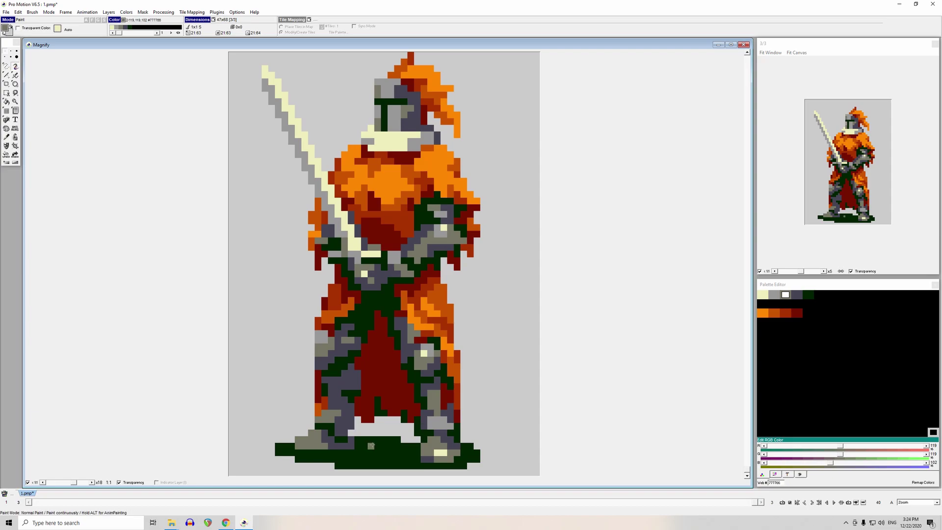
key("bracketright")
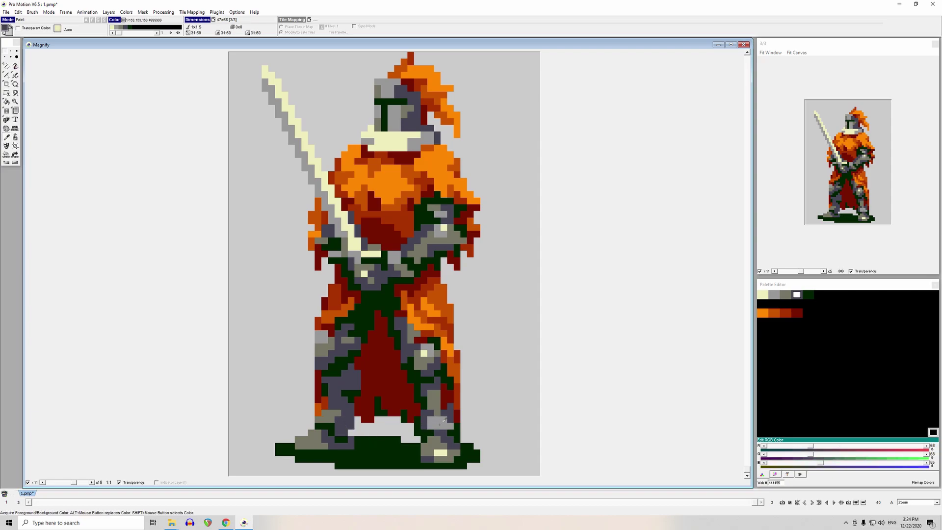
left_click(441, 421)
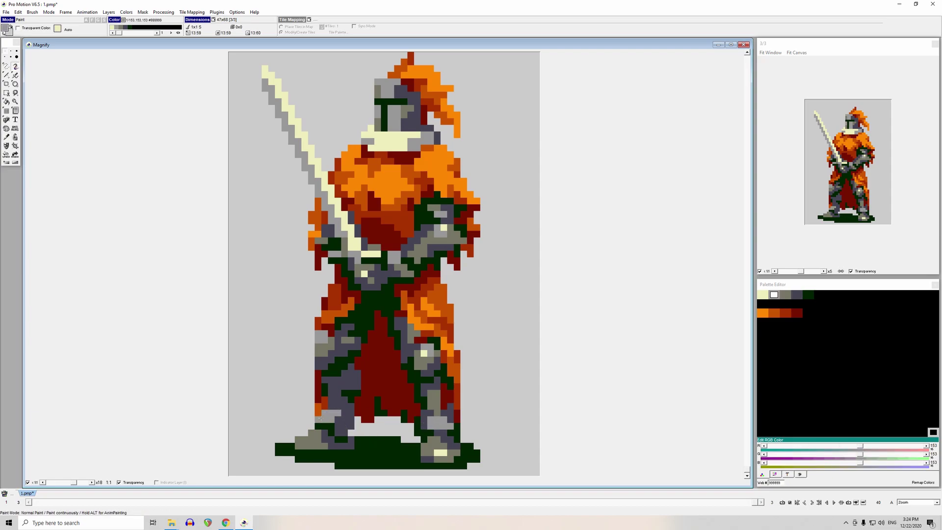
- Remove the light-grey highlights from both lower shins so that mid-grey 777766 covers those areas
key("f")
left_click(308, 446)
key("comma")
left_click(389, 434)
key("ctrl+z")
key("ctrl+z")
key("f")
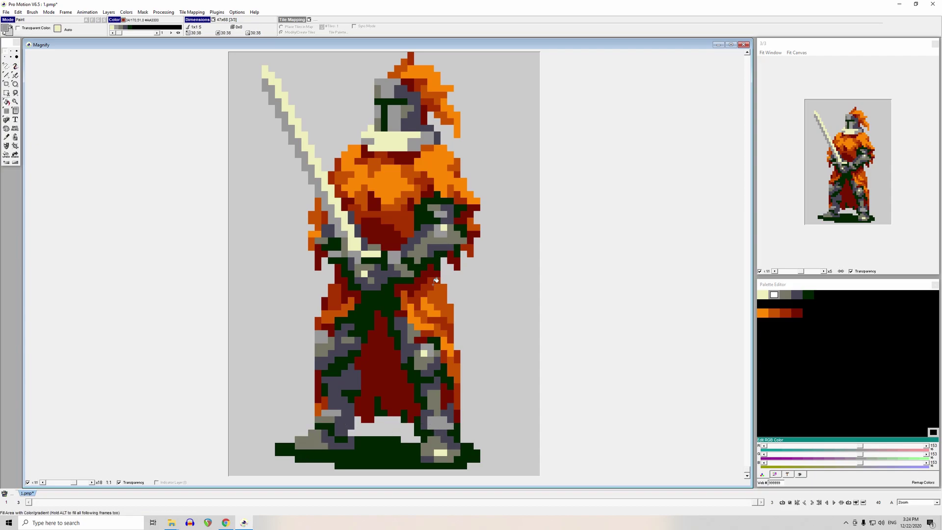
key("comma")
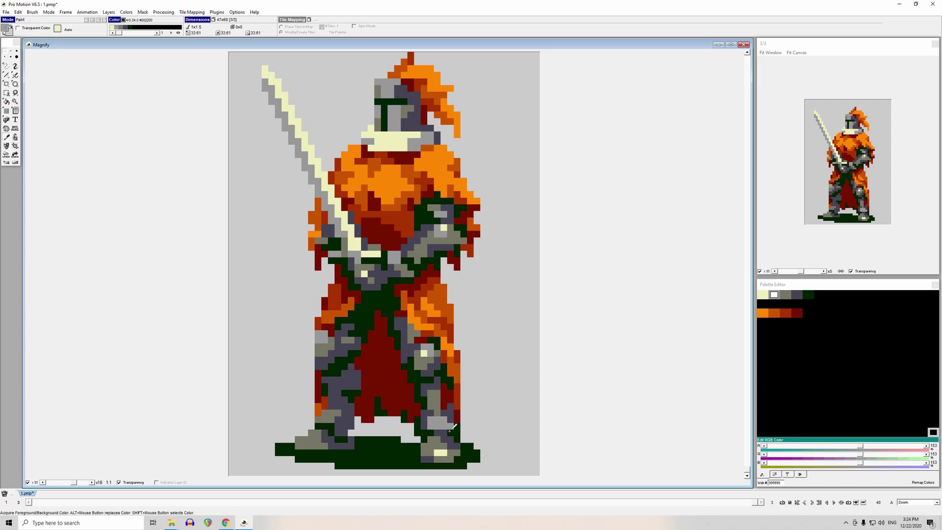
key("ctrl+z")
- Try light-grey 999999 pixels around the cream highlight on the right-hand foot
key("f")
key("comma")
left_click(427, 346)
key("d")
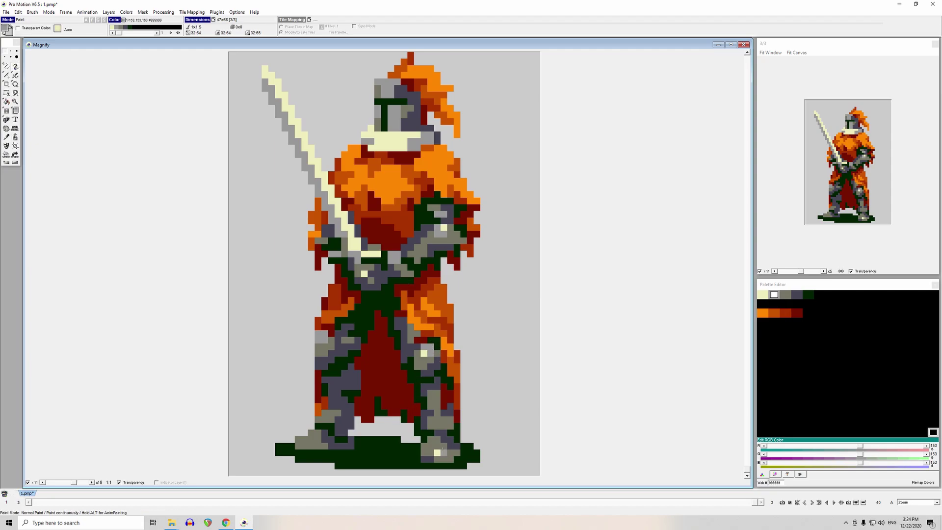
left_click_drag(443, 452, 437, 453)
- Try a cream EEEEBB highlight pixel on the helmet's crown with grey shading around it
key("comma")
left_click(417, 135)
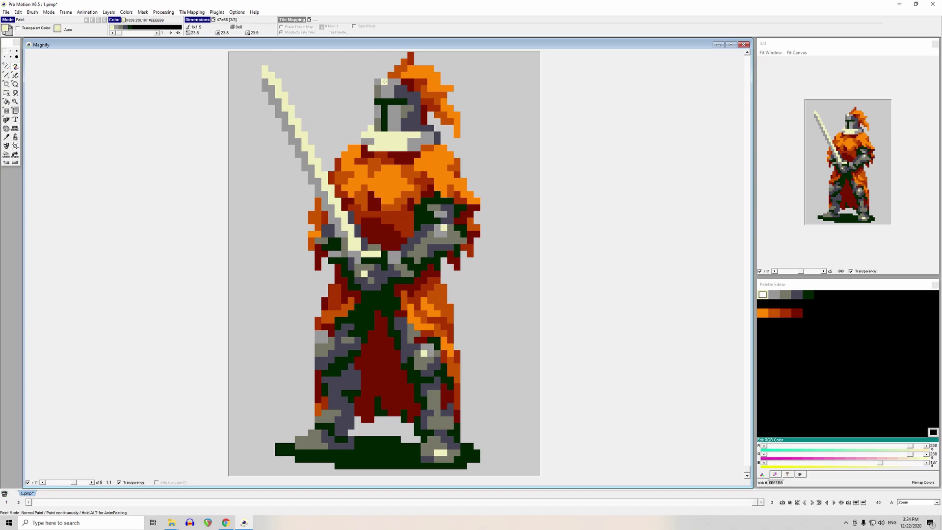
key("comma")
left_click(387, 92)
left_click(376, 80)
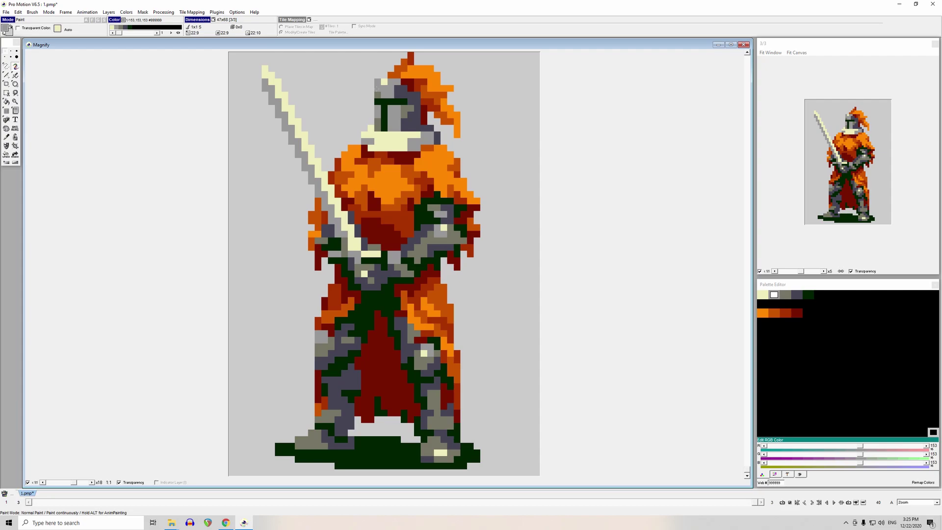
left_click(385, 94)
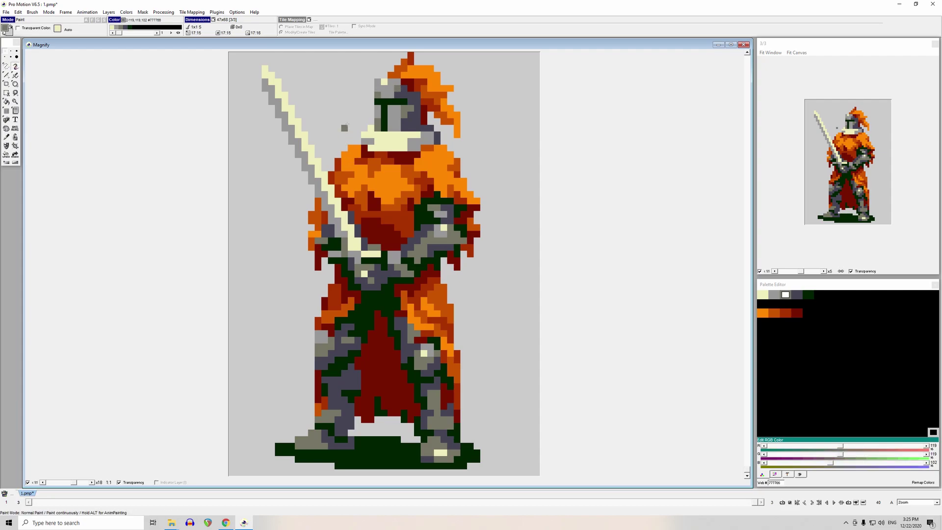
left_click(378, 95)
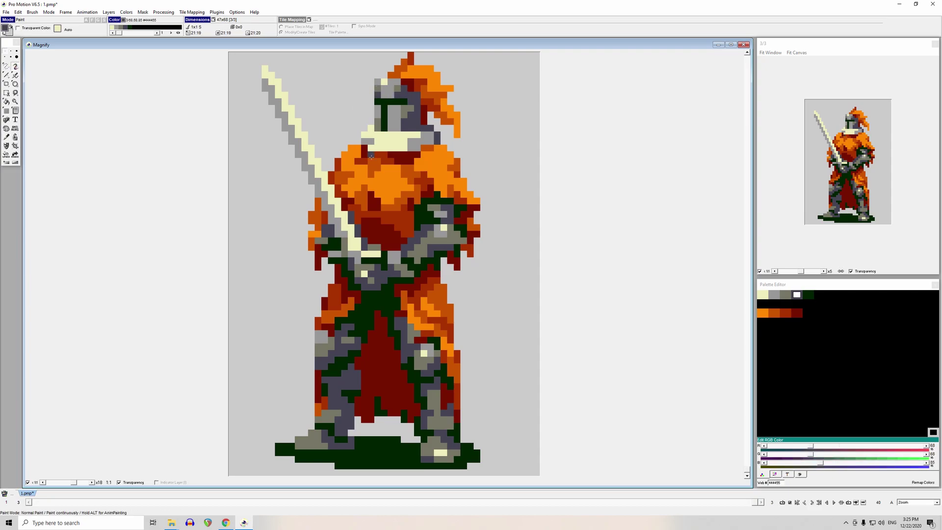
left_click(391, 101)
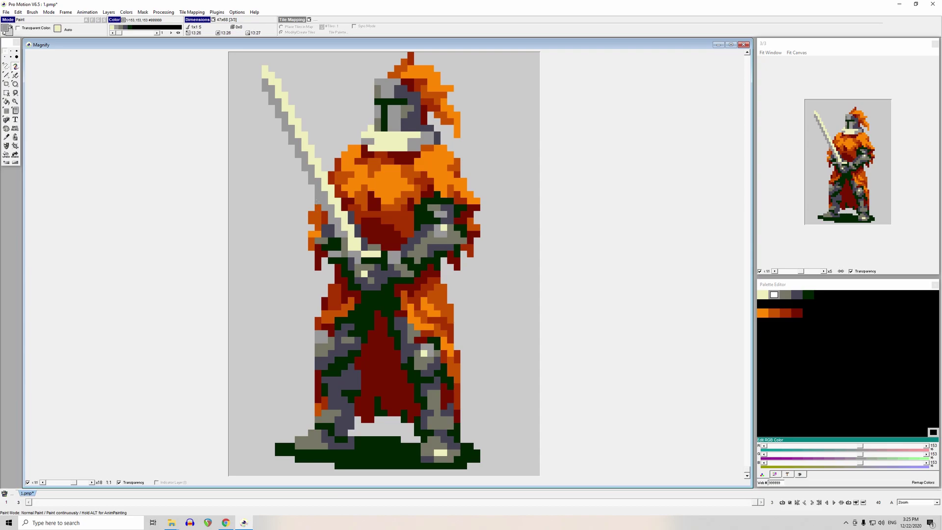
- Pick the dark green 002200 at the cape's slit and copy it to an empty palette slot
key("comma")
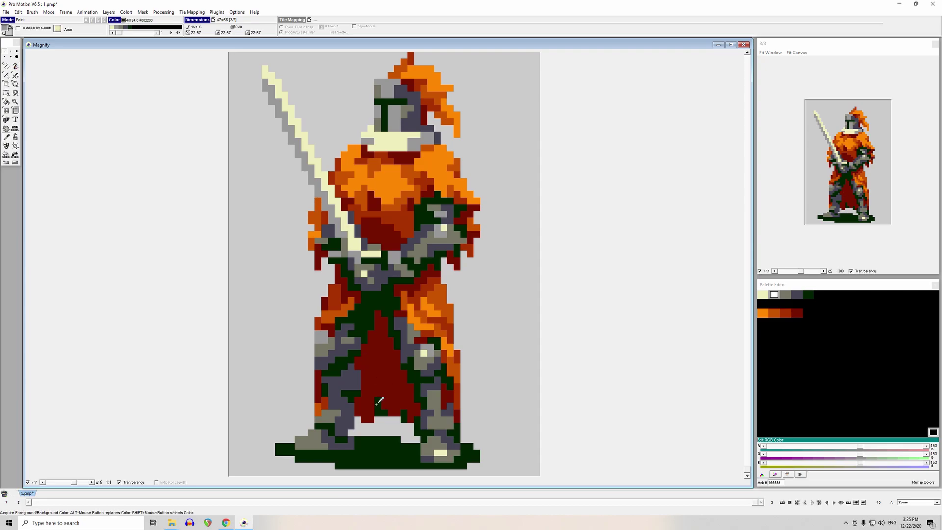
left_click(377, 399)
scroll(378, 368, "up", 5)
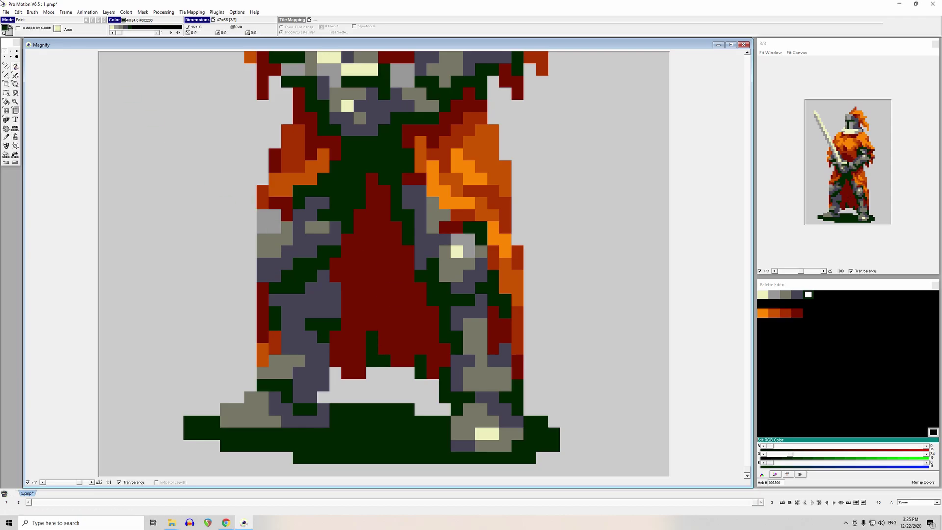
left_click(7, 28)
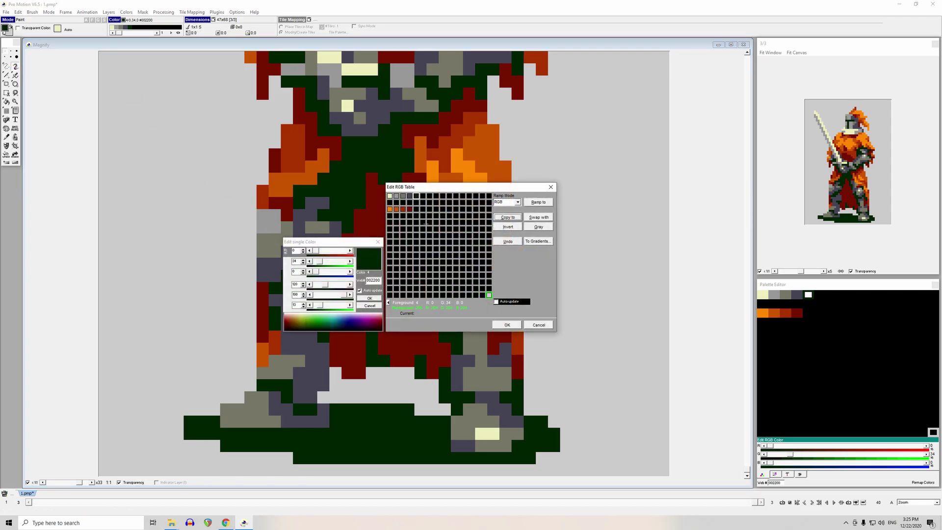
left_click(507, 325)
left_click(393, 304)
- Copy dark red 771100 to a palette slot near the copied green and create an RGB ramp between the two
left_click(6, 28)
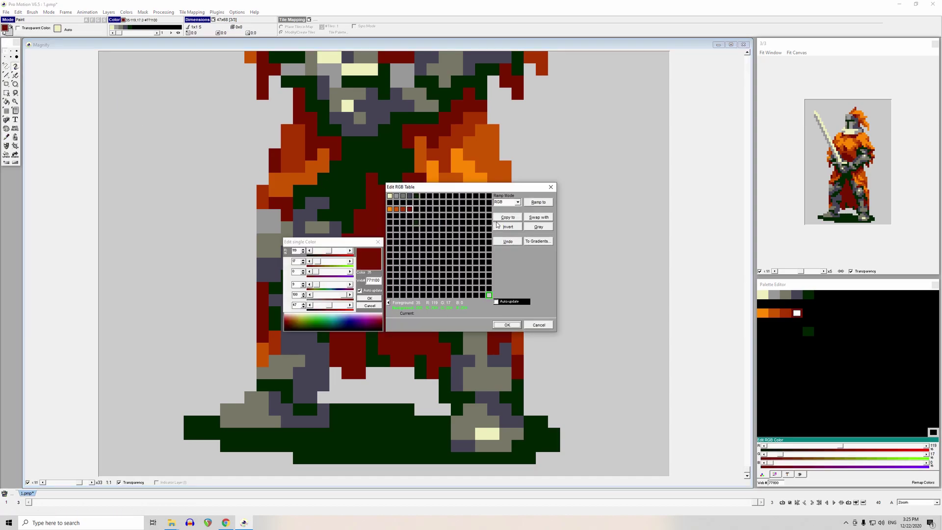
left_click(501, 219)
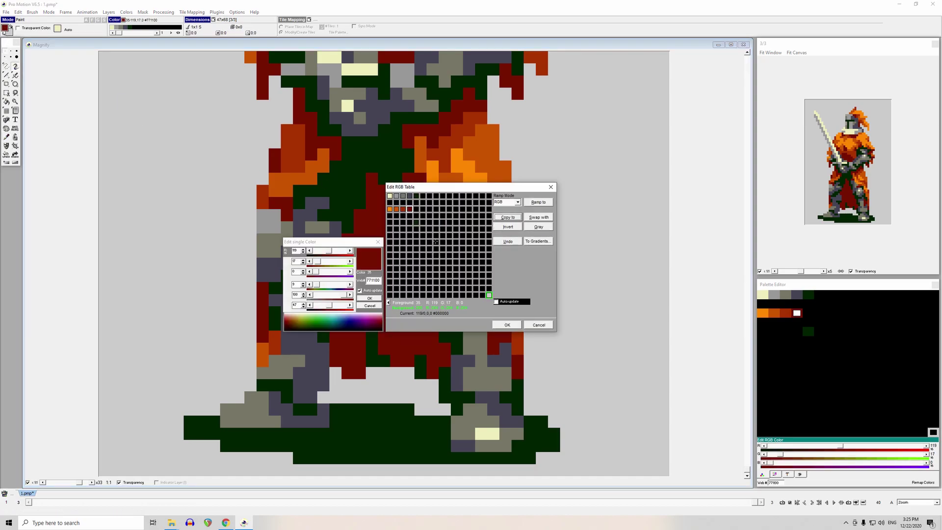
left_click(429, 223)
left_click(535, 204)
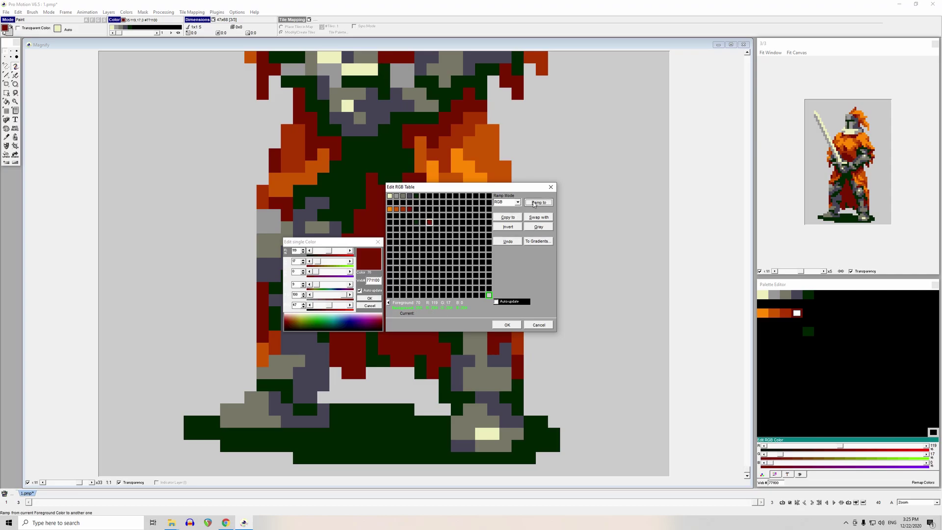
left_click(416, 223)
left_click(507, 325)
- Paint a short fold line above the cape's central slit with the ramp's middle colour
left_click(371, 323)
left_click_drag(370, 323, 371, 313)
key("comma")
left_click(373, 314)
- Brighten the ramp's middle colour to dark red-brown 551100
left_click(599, 281)
left_click(599, 280)
left_click(599, 280)
left_click(599, 280)
left_click(598, 279)
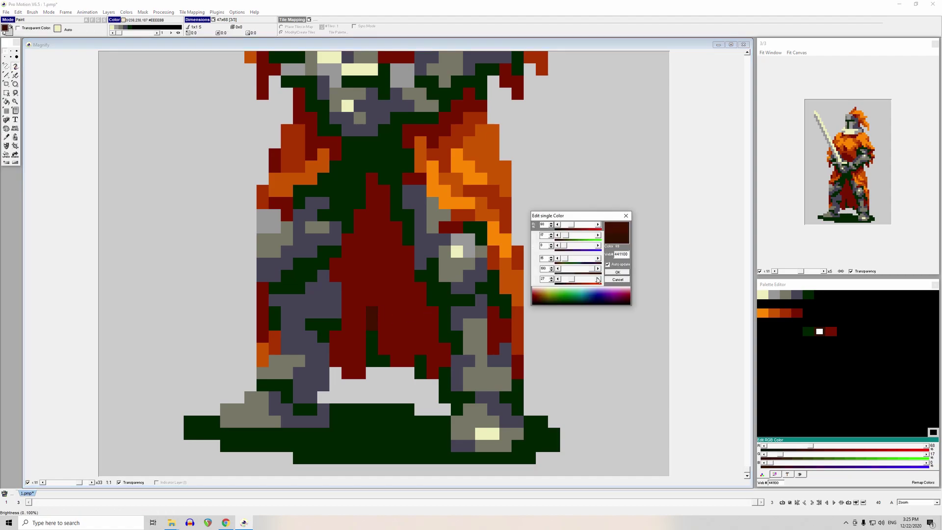
left_click(590, 269)
left_click(599, 282)
left_click(618, 273)
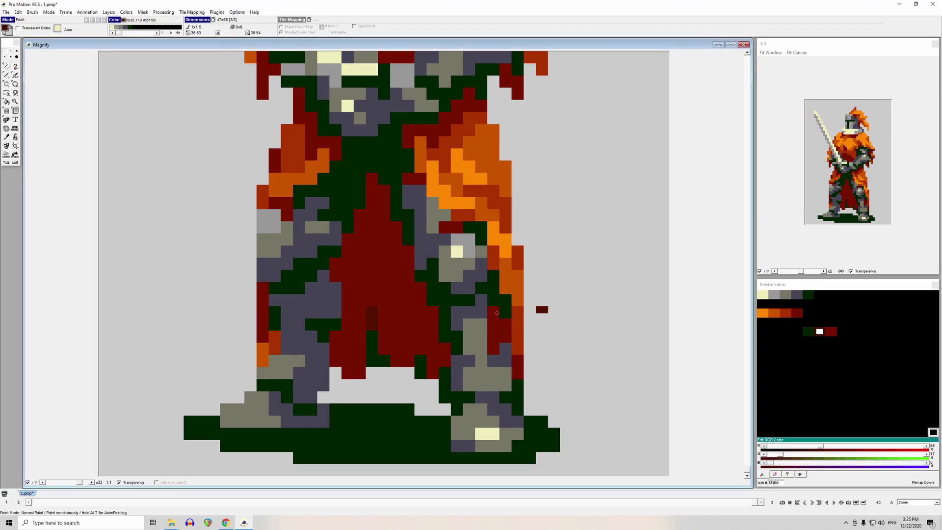
- Paint 551100 shadows along the cape's edges and folds, the tunic's hem and the waist
left_click_drag(416, 264, 421, 275)
left_click(395, 226)
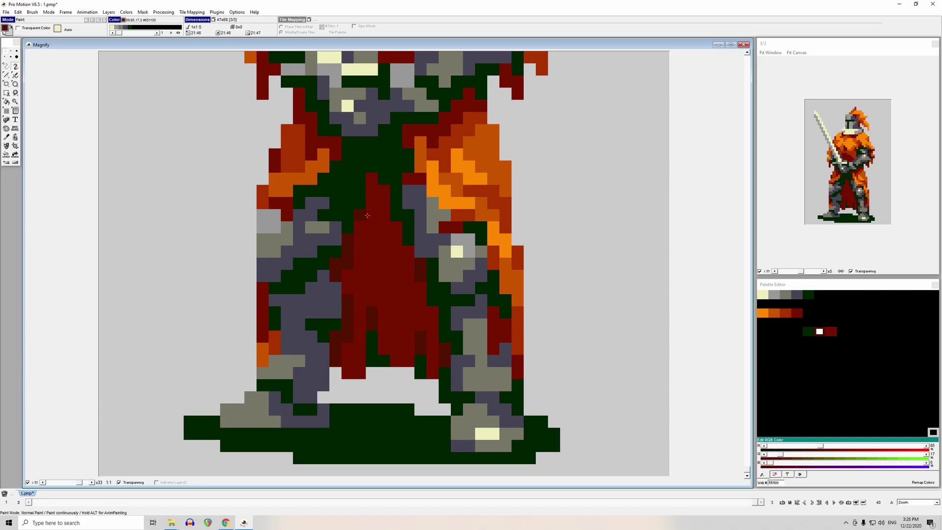
scroll(383, 194, "down", 1)
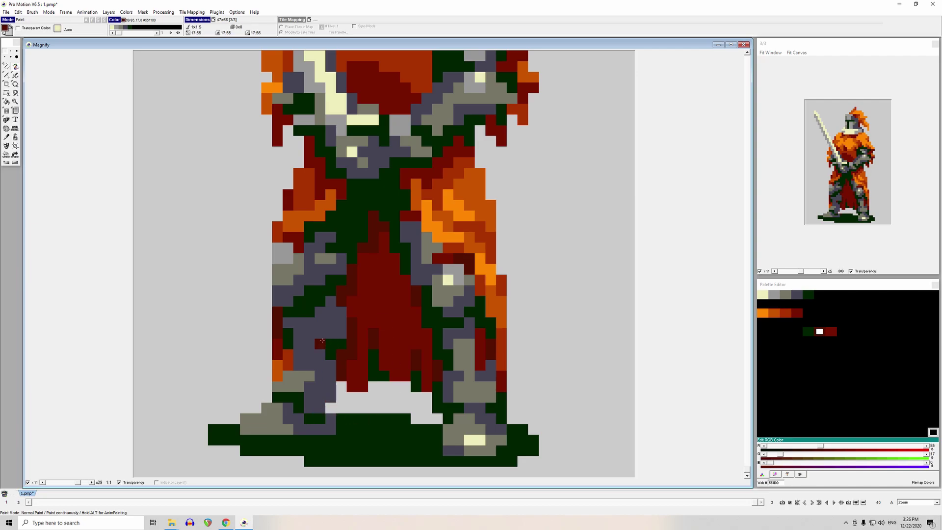
scroll(380, 265, "down", 1)
scroll(380, 265, "down", 2)
scroll(412, 230, "up", 3)
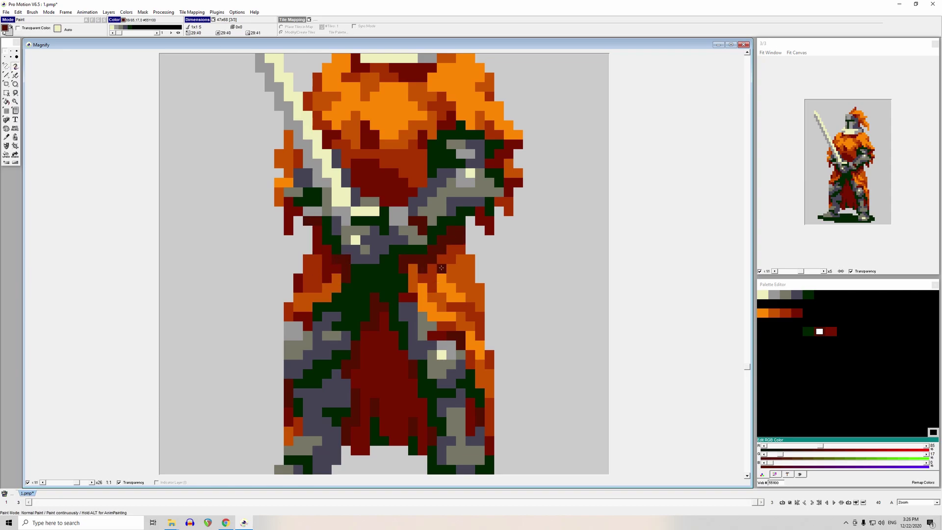
- Rework the skirt folds at the right-hand hip with red-orange AA3300 and neighbouring cloth colours, undoing the last stroke
right_click(412, 272)
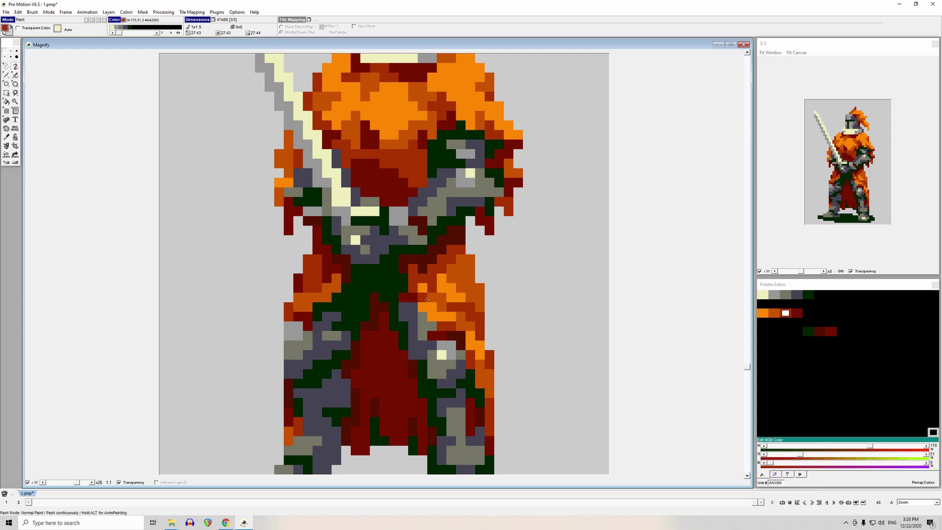
left_click(421, 277)
left_click(423, 279)
key("comma")
left_click(431, 276)
key("comma")
left_click(412, 270)
key("ctrl+z")
- Paint 551100 shadows around both arms, the visor, the plume and the lower chest
key("comma")
left_click(431, 257)
scroll(414, 246, "down", 2)
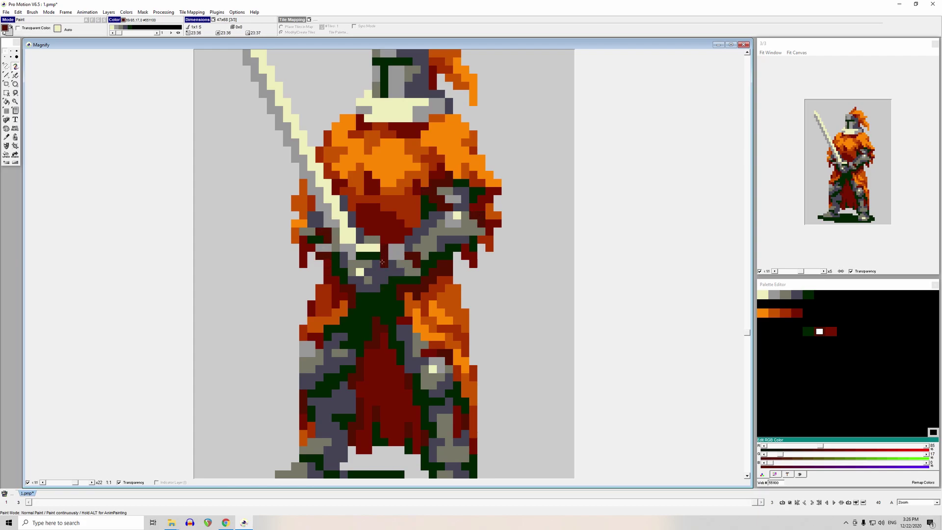
scroll(386, 187, "down", 1)
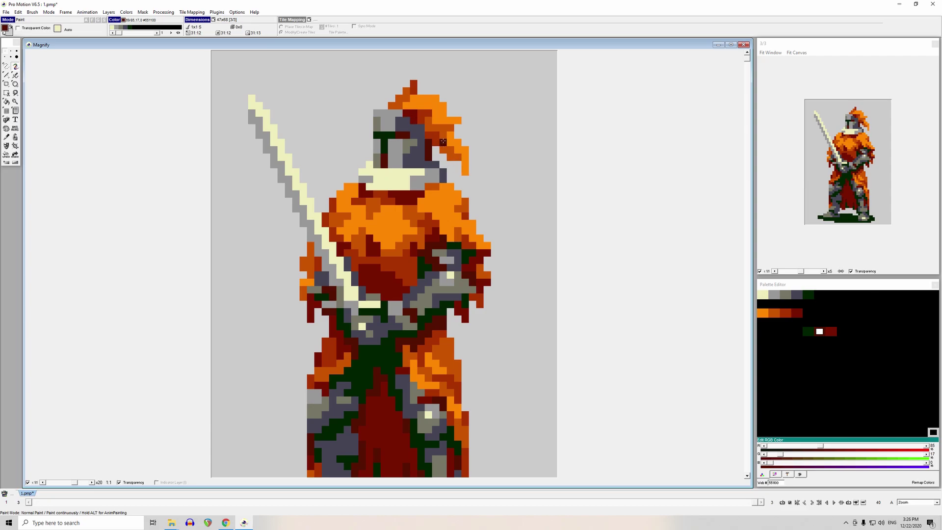
scroll(409, 140, "down", 4)
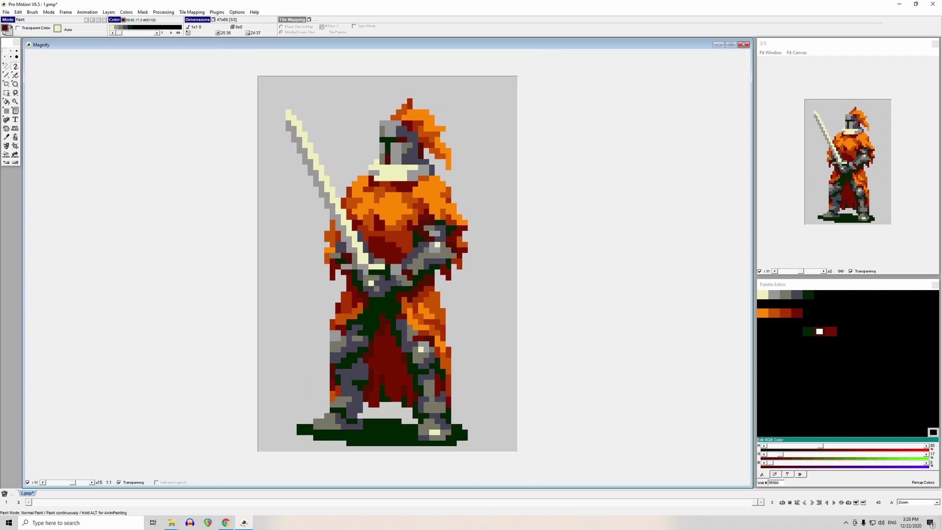
scroll(409, 284, "up", 2)
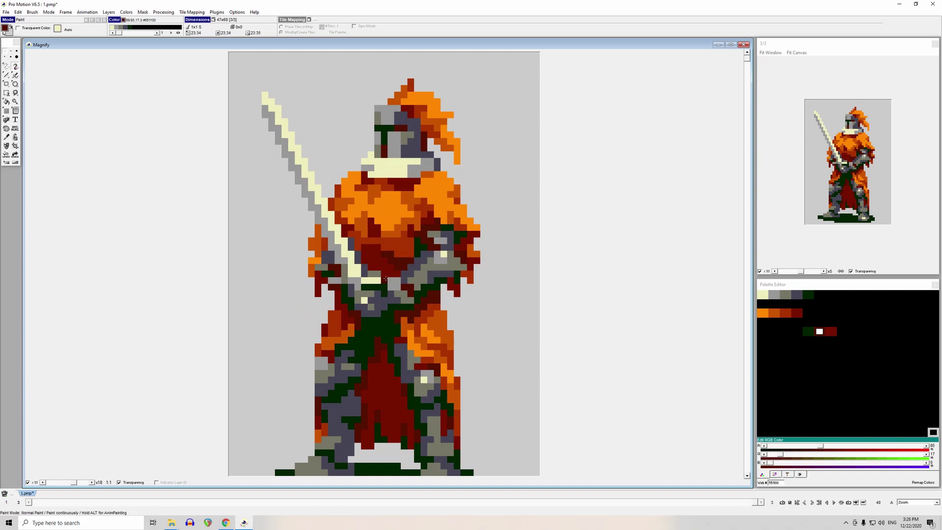
- Try red-orange AA3300 folds across the shadow on the lower chest
key("comma")
left_click(399, 247)
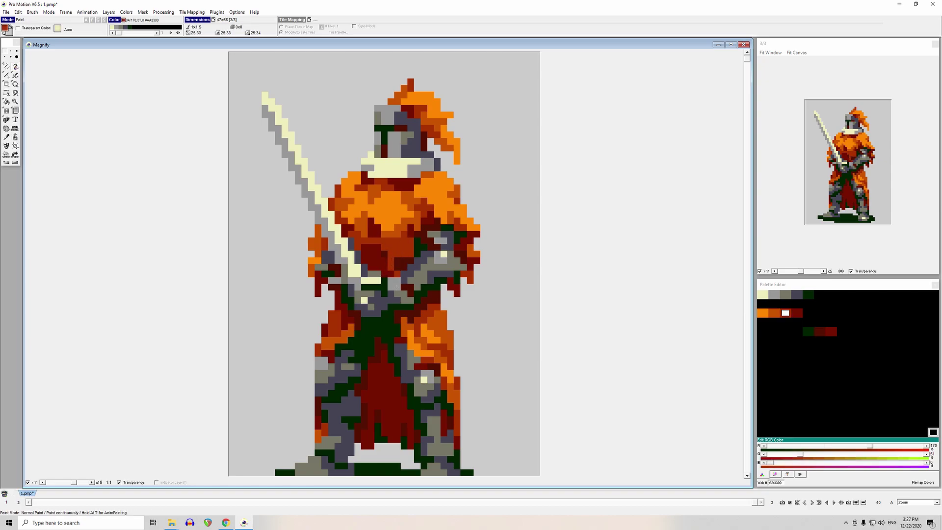
key("comma")
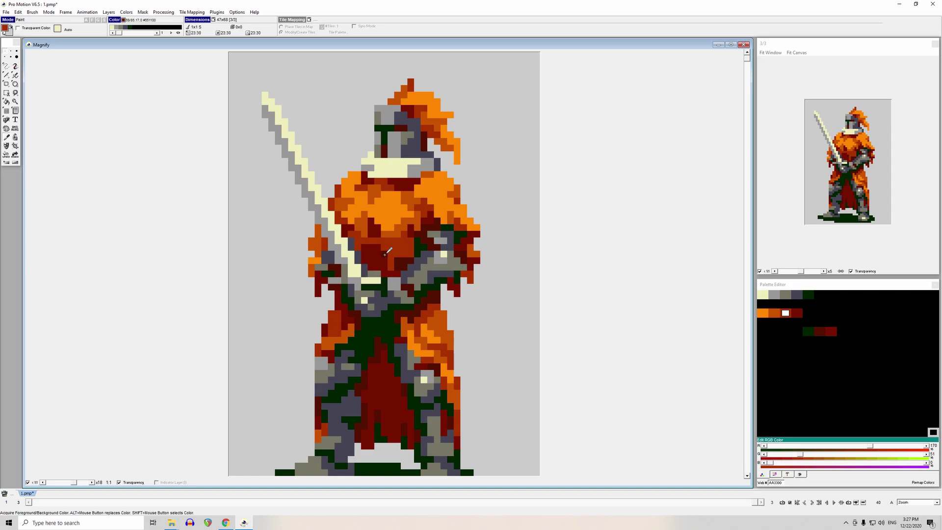
key("period")
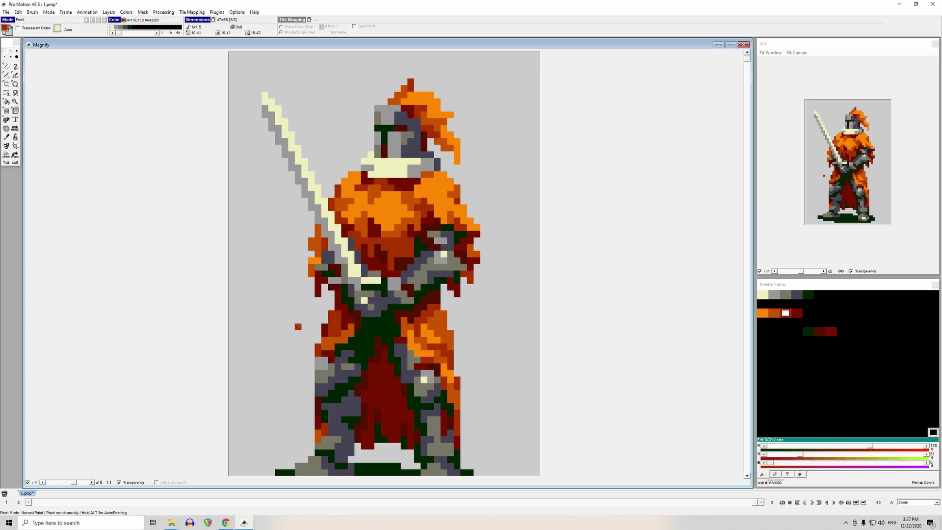
key("comma")
left_click(409, 255)
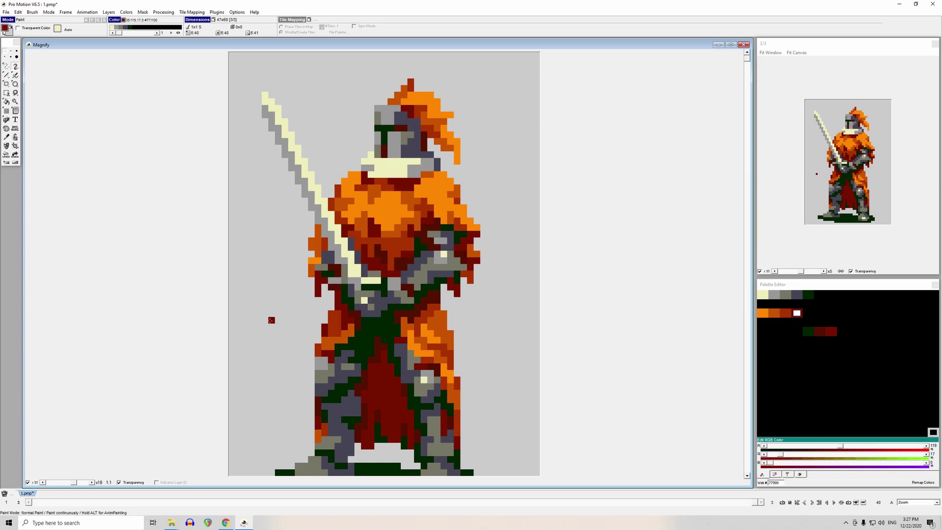
- Try dark-red 771100 folds on the lower chest and undo the fold changes
left_click_drag(377, 248, 378, 261)
key("comma")
key("ctrl+z")
left_click(338, 307)
key("comma")
left_click(403, 256)
key("comma")
left_click(394, 240)
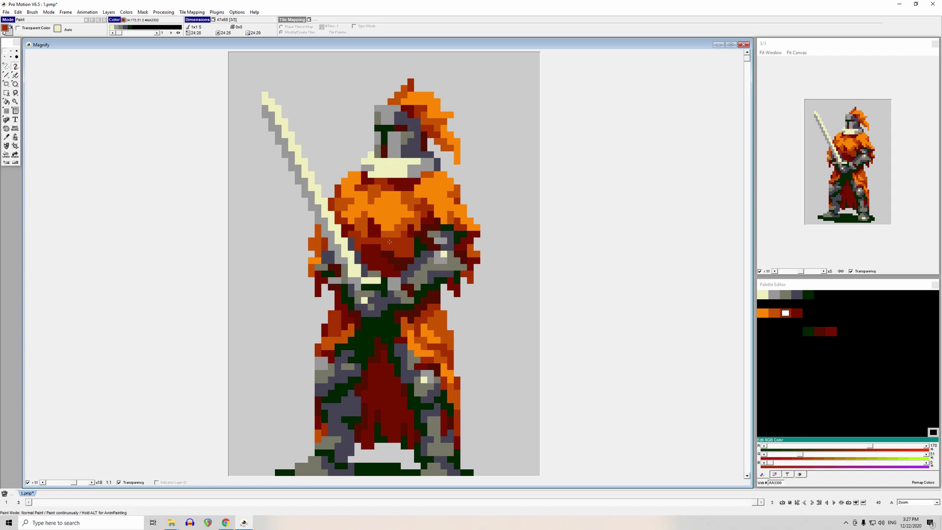
- Repaint the vertical strip of cloth shading beside the sword blade on the chest
key("comma")
left_click(361, 242)
left_click_drag(364, 220, 363, 233)
left_click(312, 252)
key("Left")
key("comma")
left_click(361, 214)
key("comma")
left_click(361, 241)
left_click_drag(363, 215, 364, 235)
- Compare the reshaded knight on frame 3 with the other frames by alternating between them
key("Left")
key("Right")
key("Right")
key("Right")
key("Left")
key("Right")
key("Left")
key("Right")
key("Left")
key("Right")
key("Left")
key("Right")
key("Left")
- Sample the greys 999999 and 777766 from the armour and the orange FF8800 from the shoulder cloth on frame 3
left_click(437, 241)
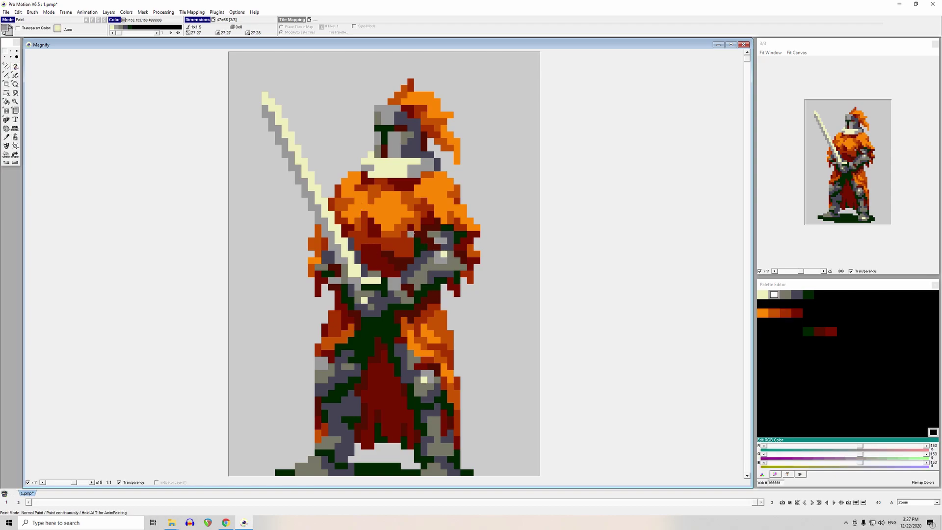
left_click(407, 138)
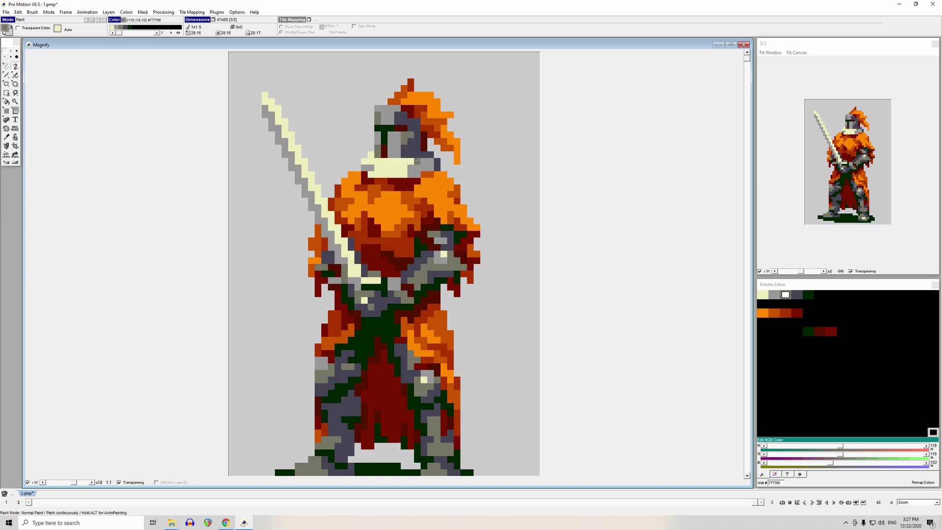
left_click(424, 186)
key("f")
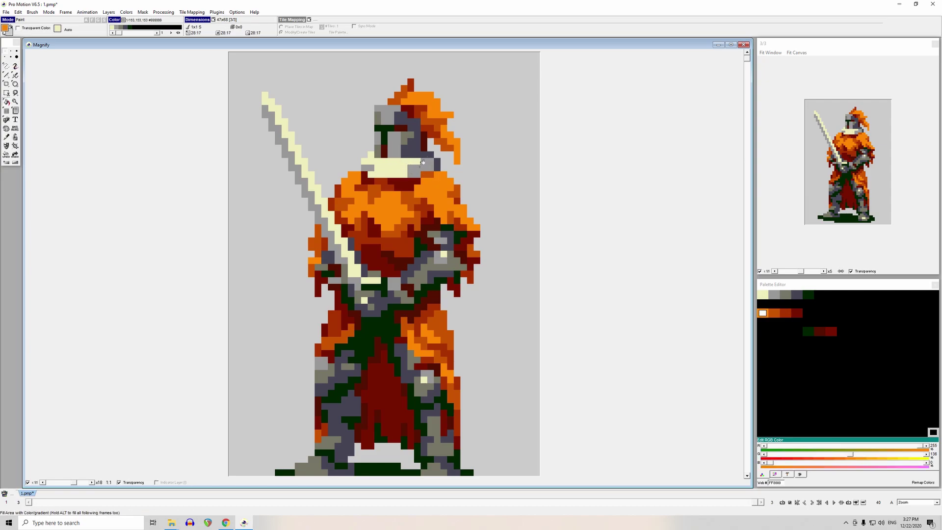
- Pick the light grey 999999 from the knight's collar as the drawing colour and keep its colour values unchanged
key("comma")
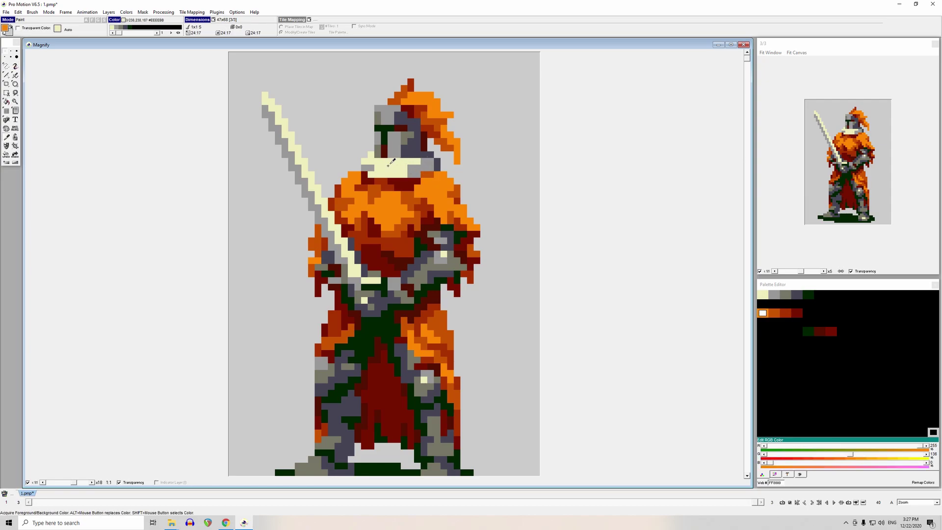
double_click(420, 165)
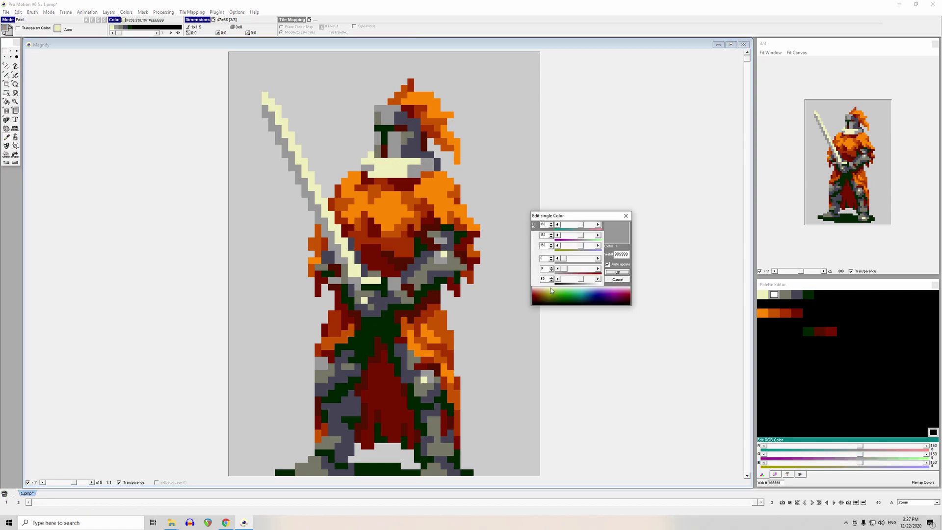
left_click(617, 272)
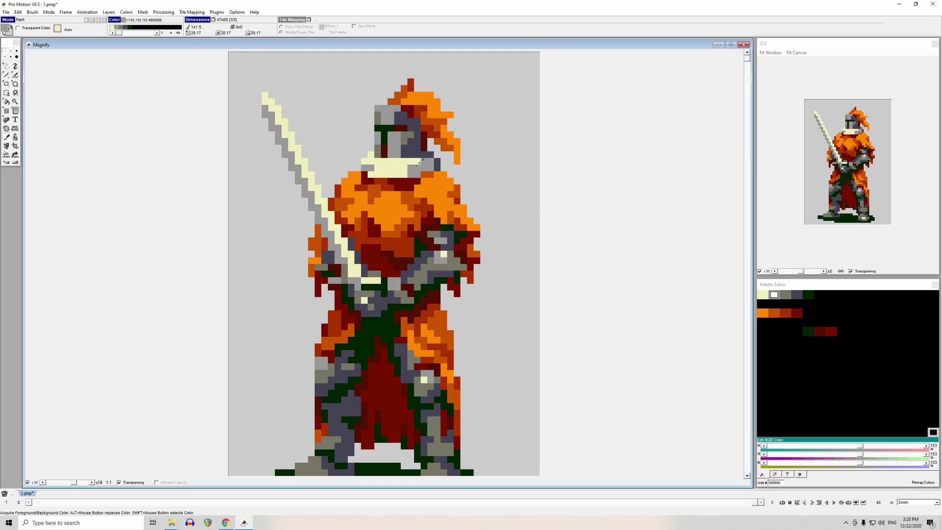
- Examine the palette and shading differences between the knight versions on frames 1, 2 and 3, up close and as a full figure
key("1")
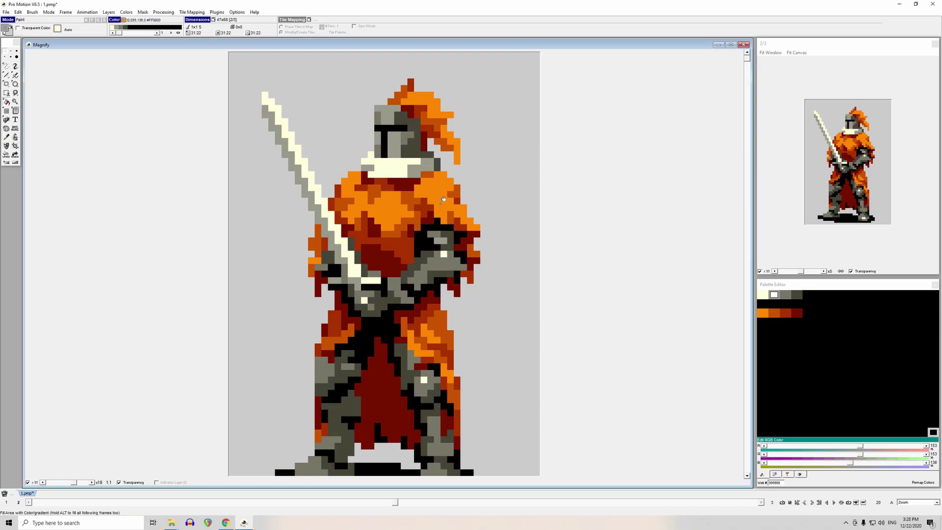
key("1")
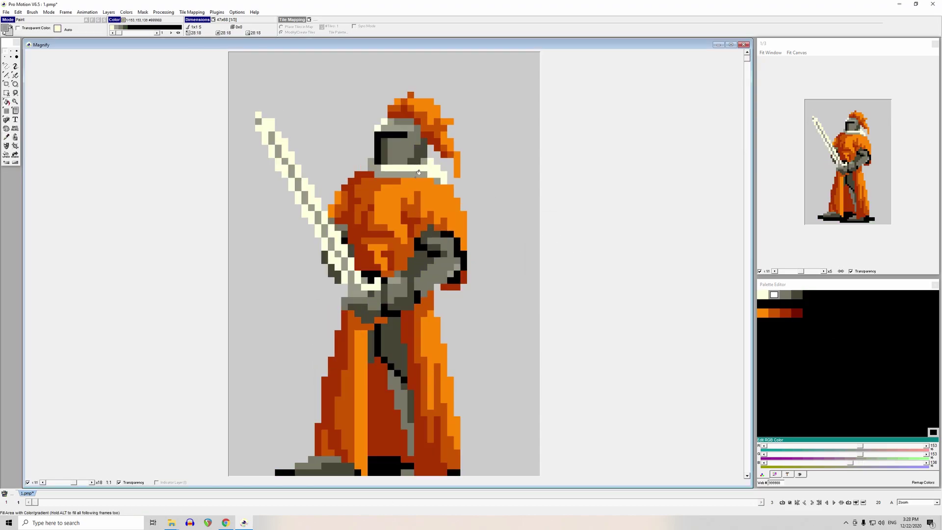
key("2")
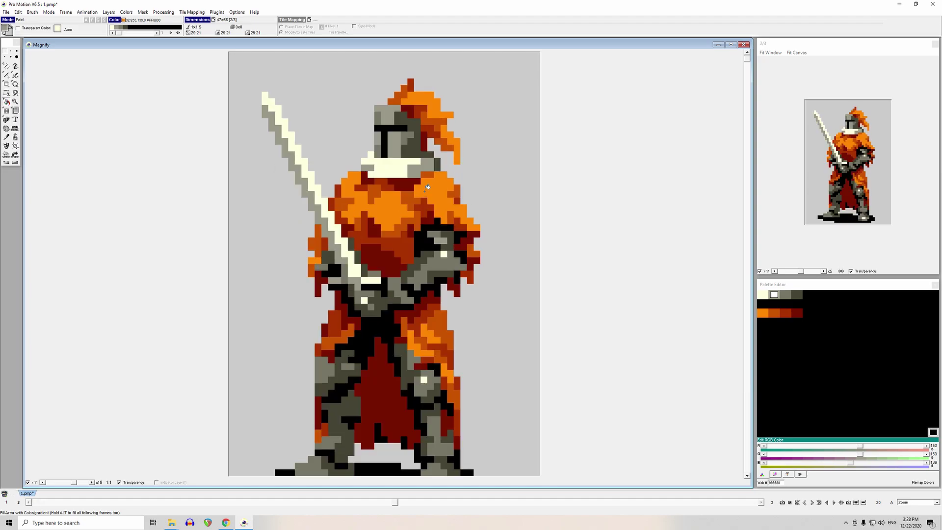
key("period")
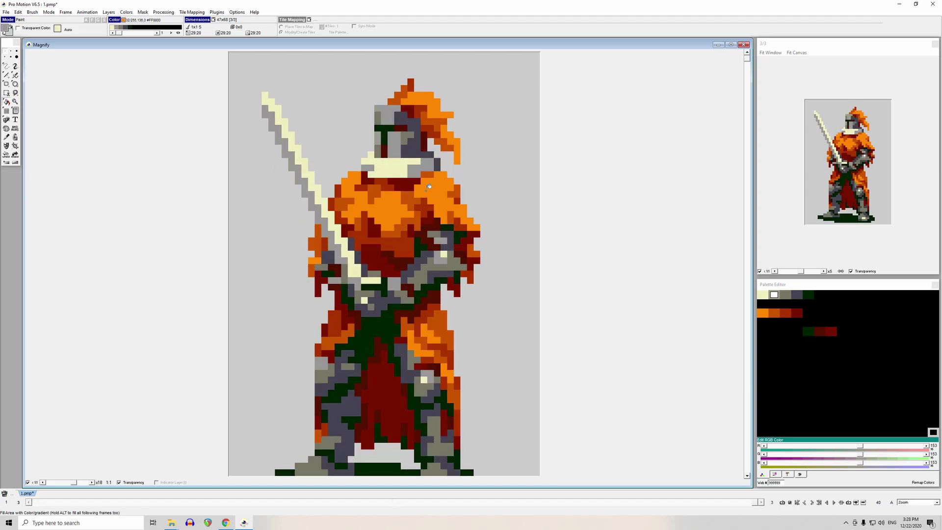
scroll(385, 306, "down", 1)
scroll(386, 305, "up", 1)
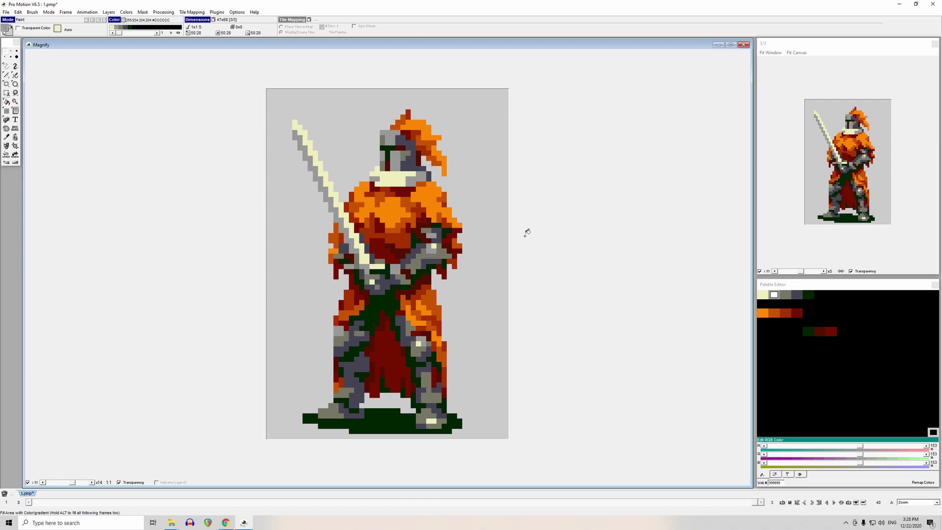
key("2")
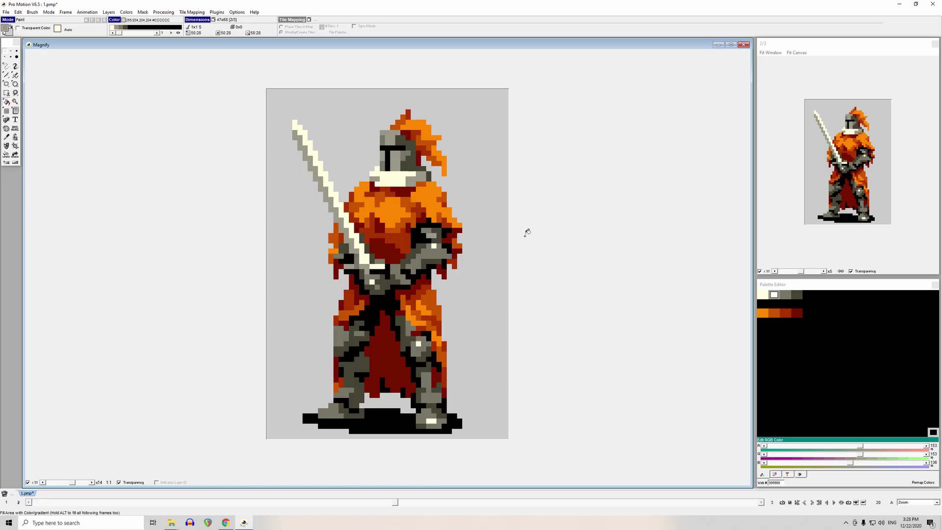
key("2")
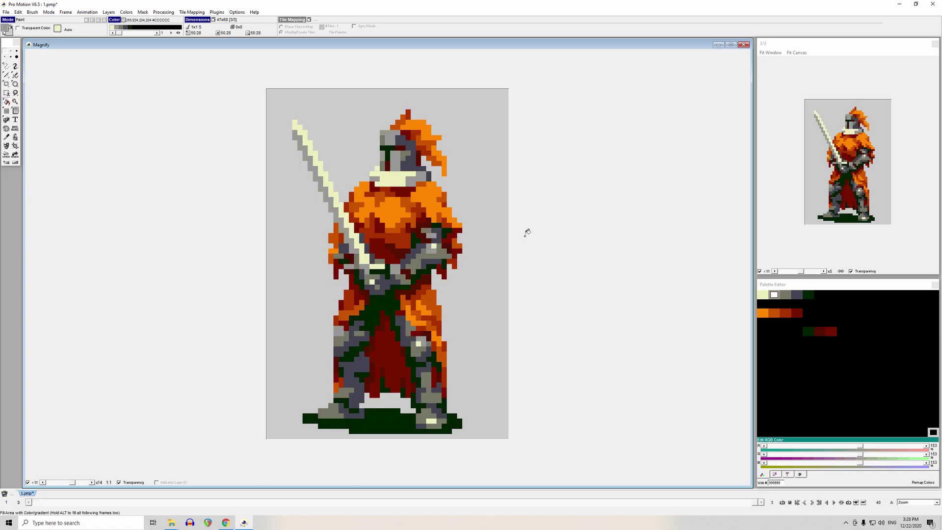
key("period")
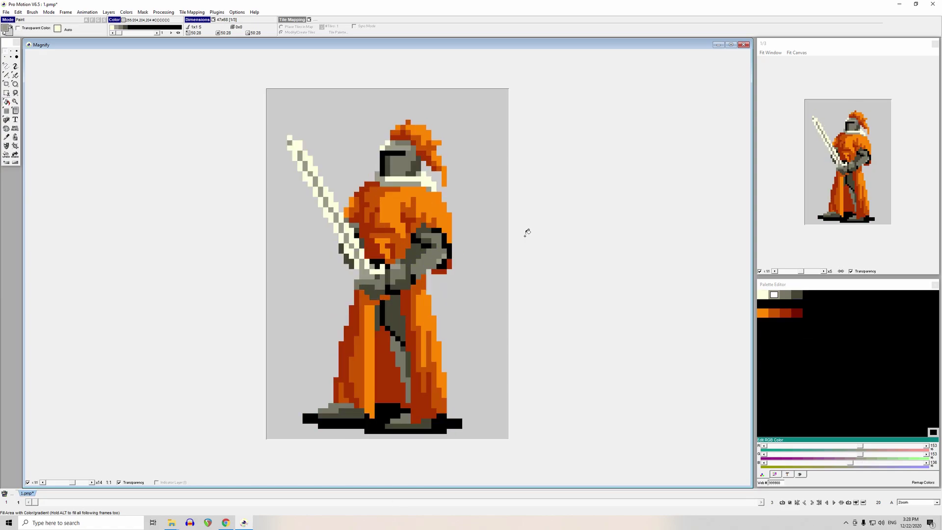
key("period")
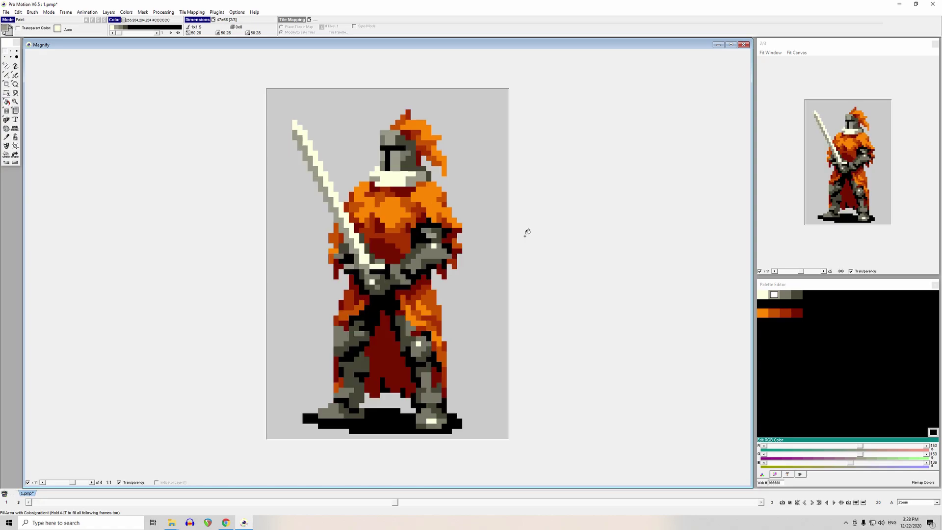